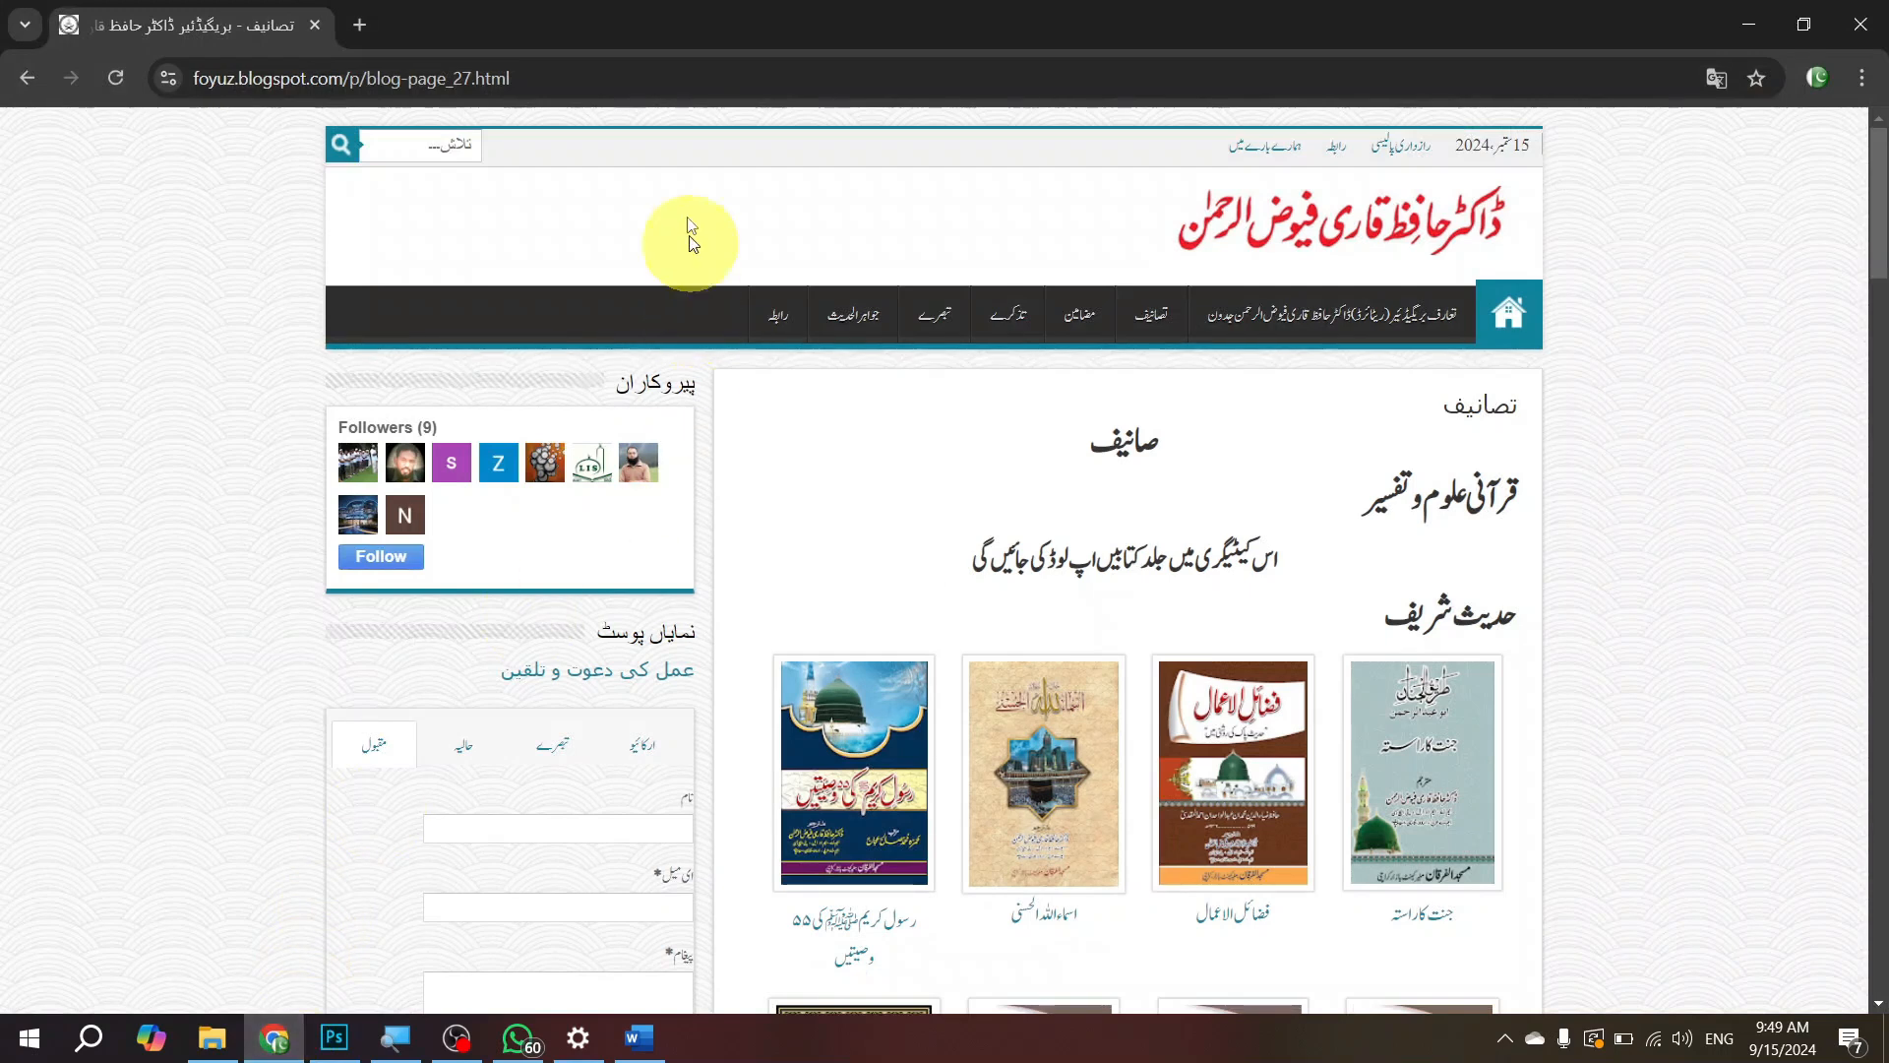
# Step: Open YouTube in the current browser tab and search for "shahbaz it academy"
pyautogui.click(679, 72)
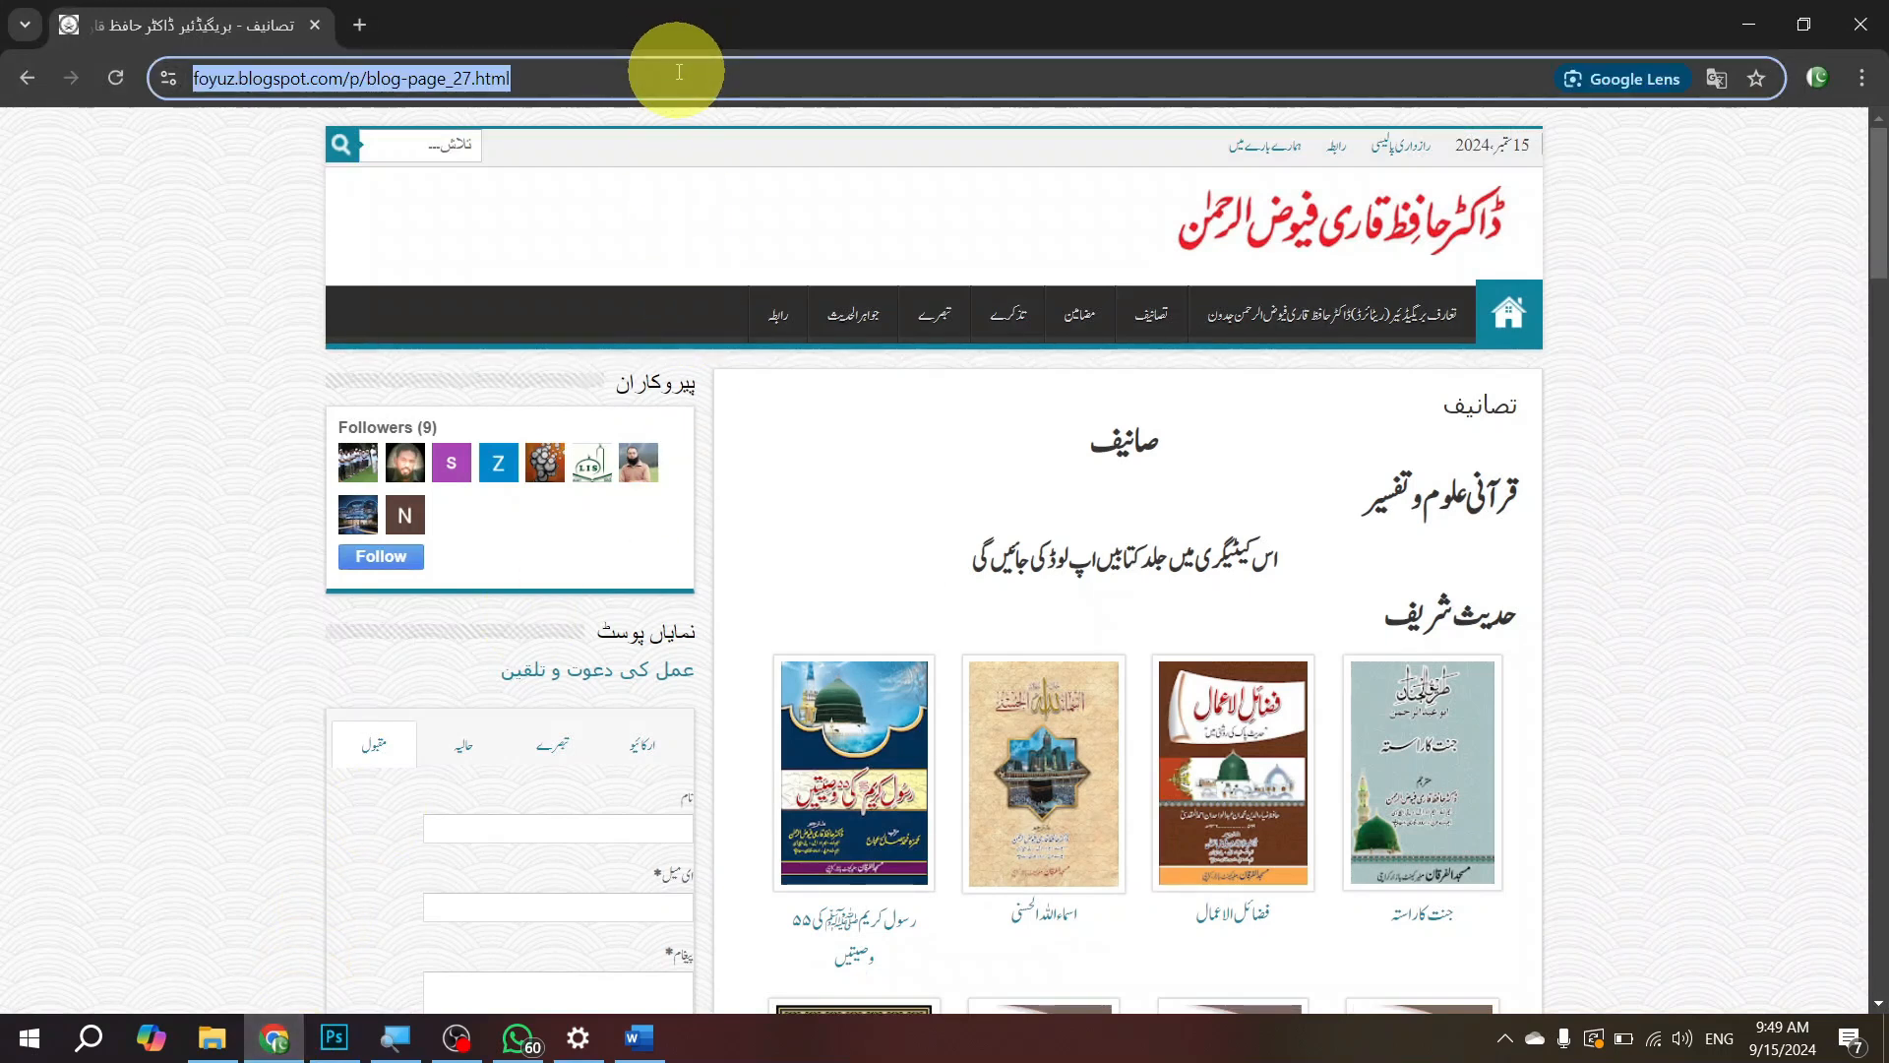
pyautogui.write('youtu')
pyautogui.press('Return')
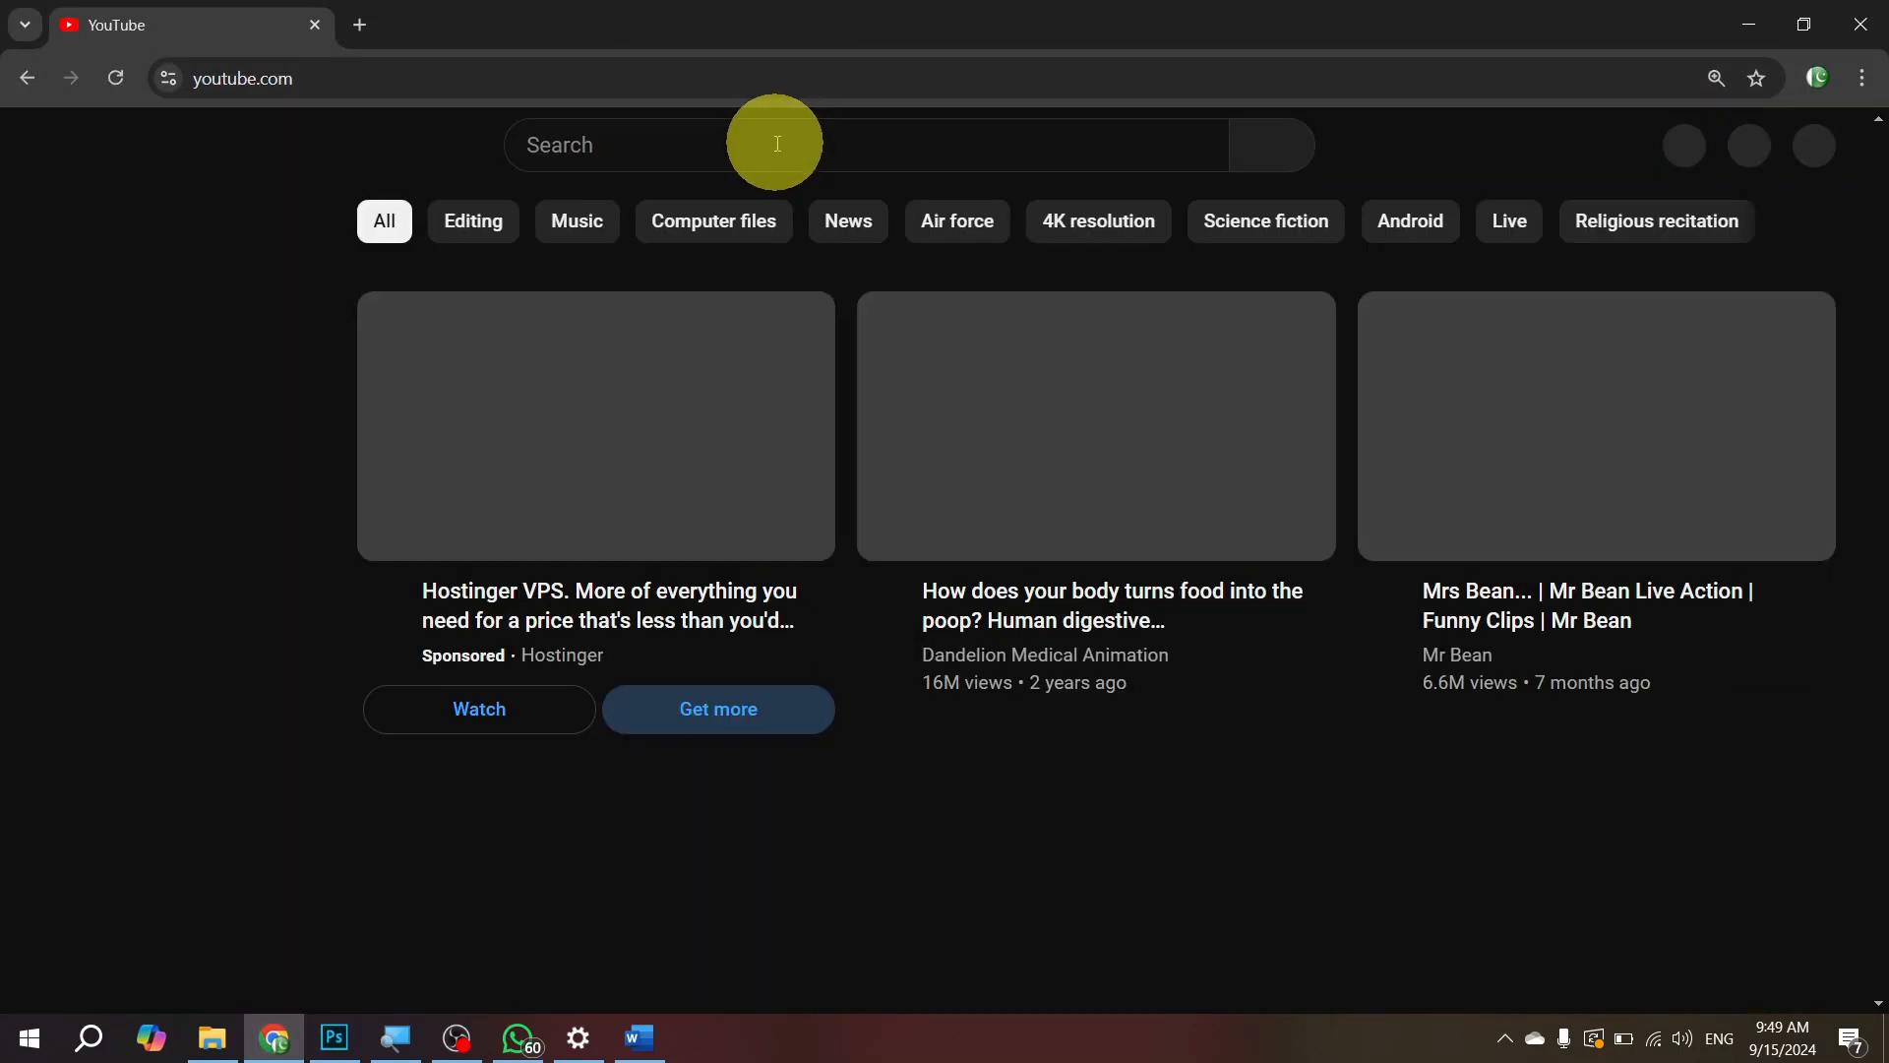
pyautogui.click(777, 144)
pyautogui.write('shahbaz it')
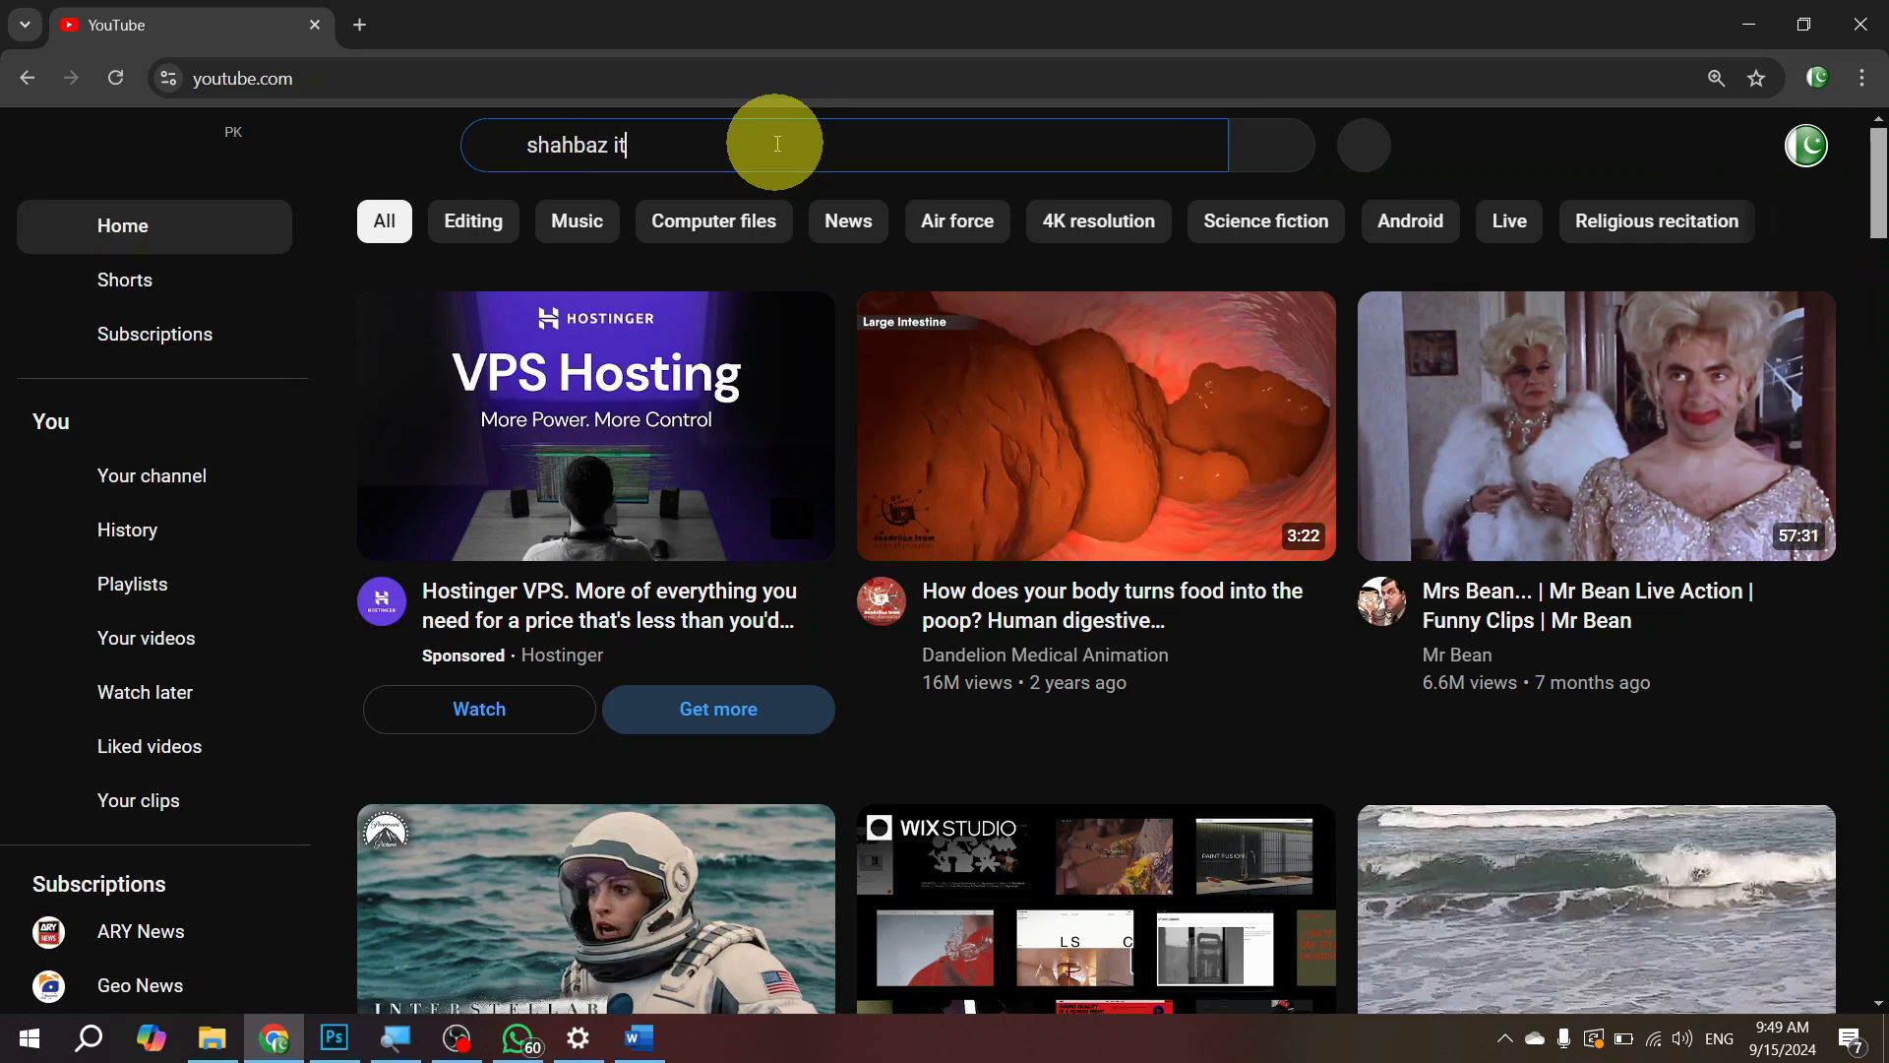
pyautogui.write(' academy')
pyautogui.press('Return')
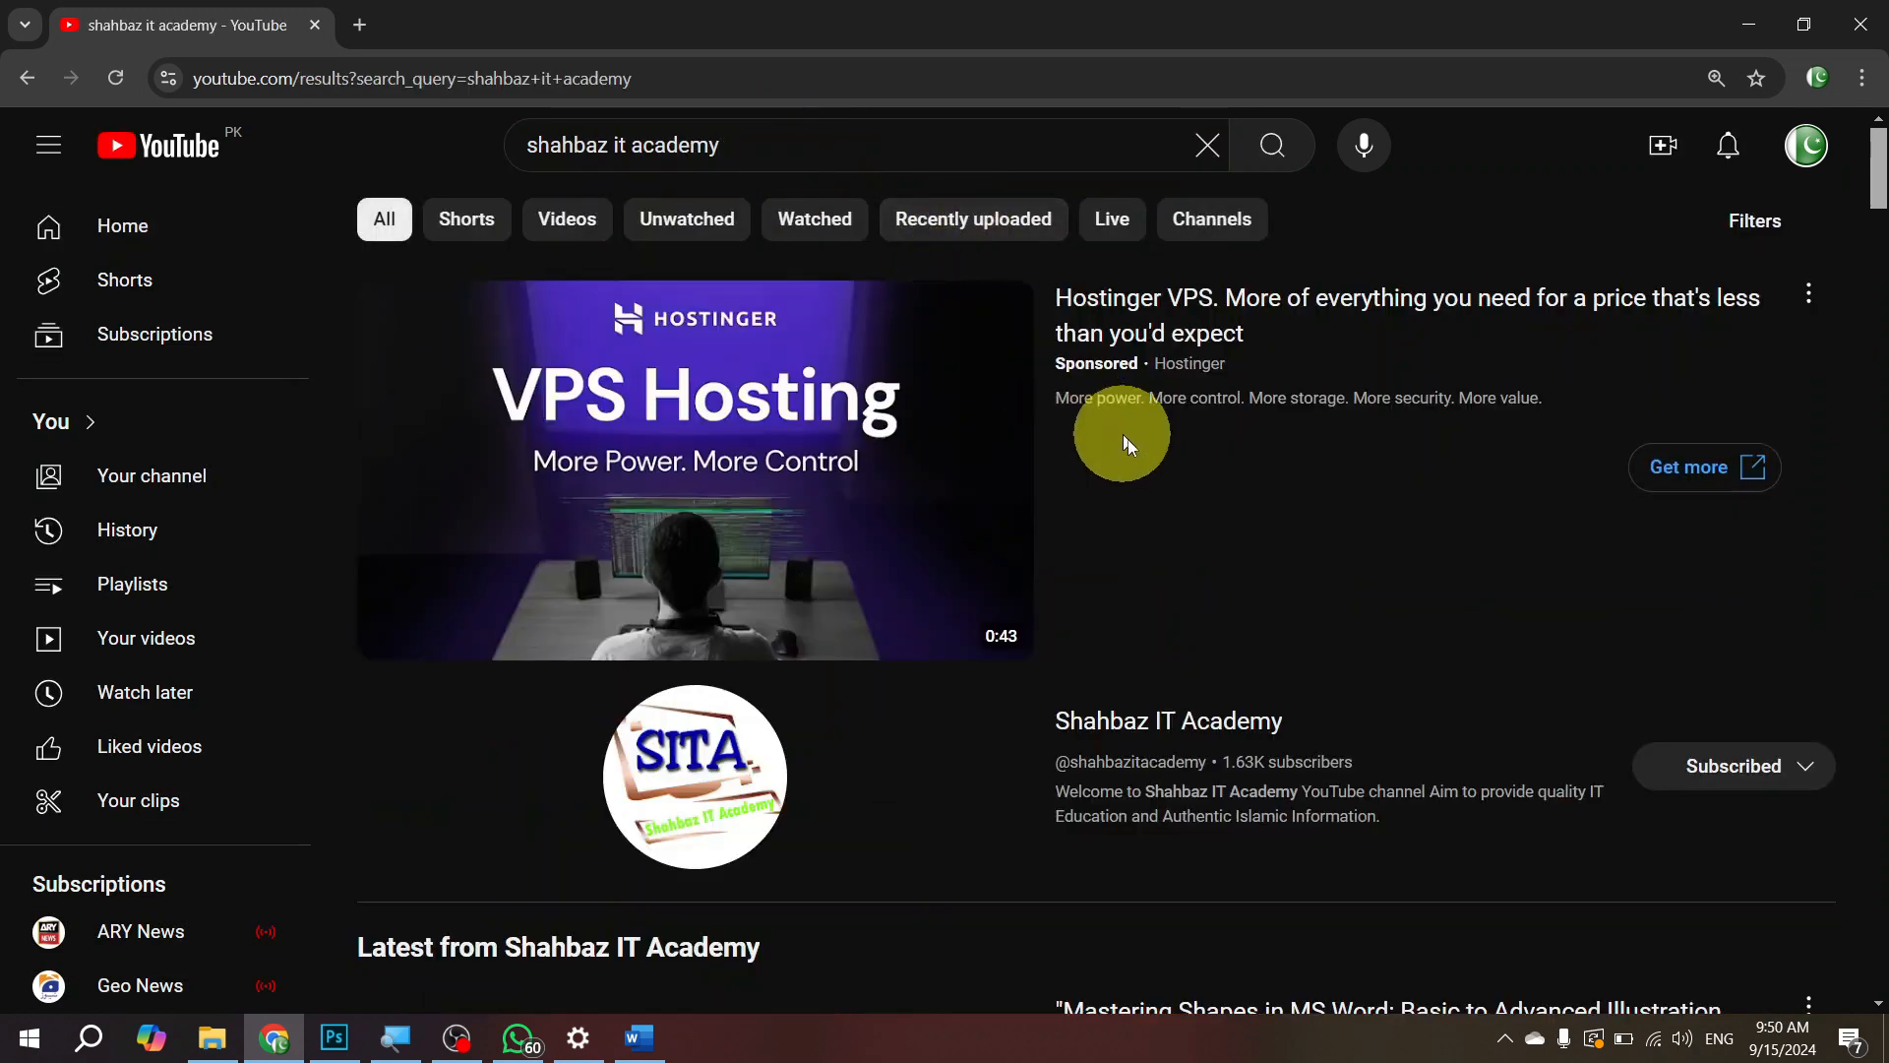
# Step: Open the Shahbaz IT Academy channel and view its full playlist "Urdu Documentation Course in Ms Word"
pyautogui.click(1147, 732)
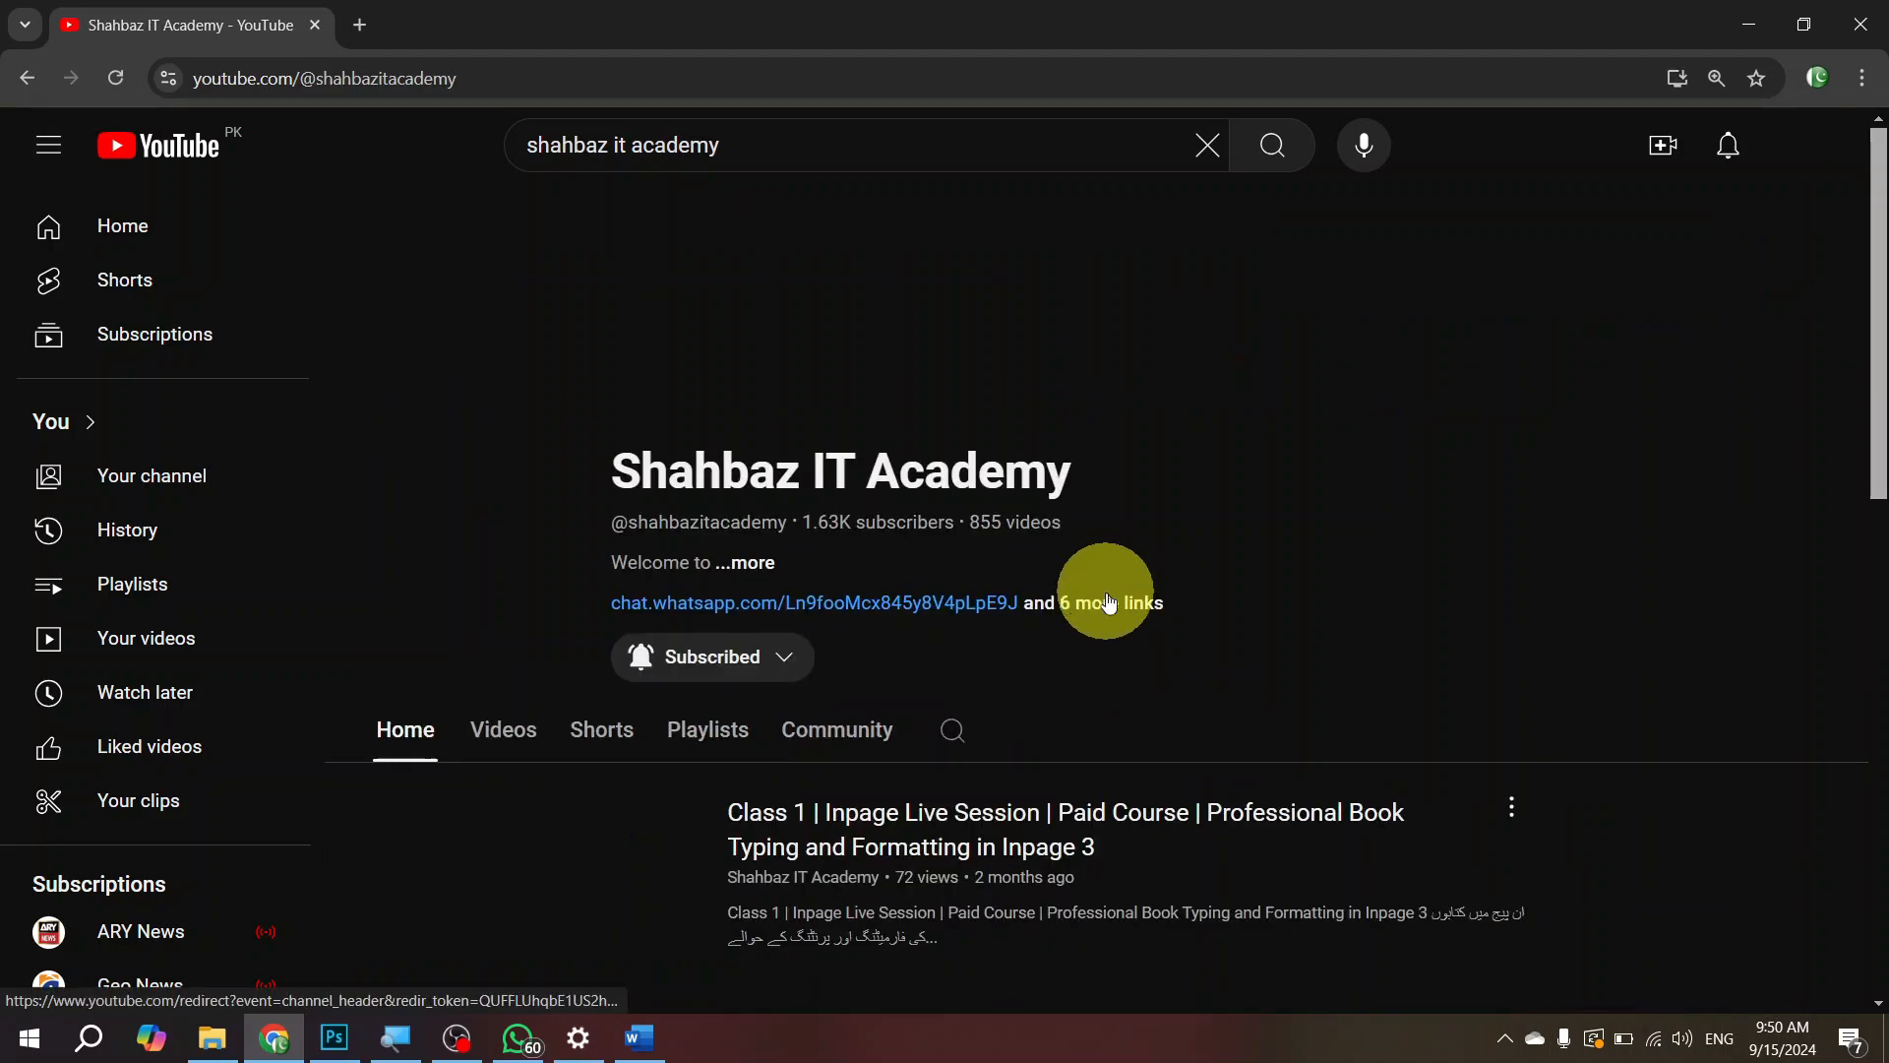
pyautogui.click(704, 730)
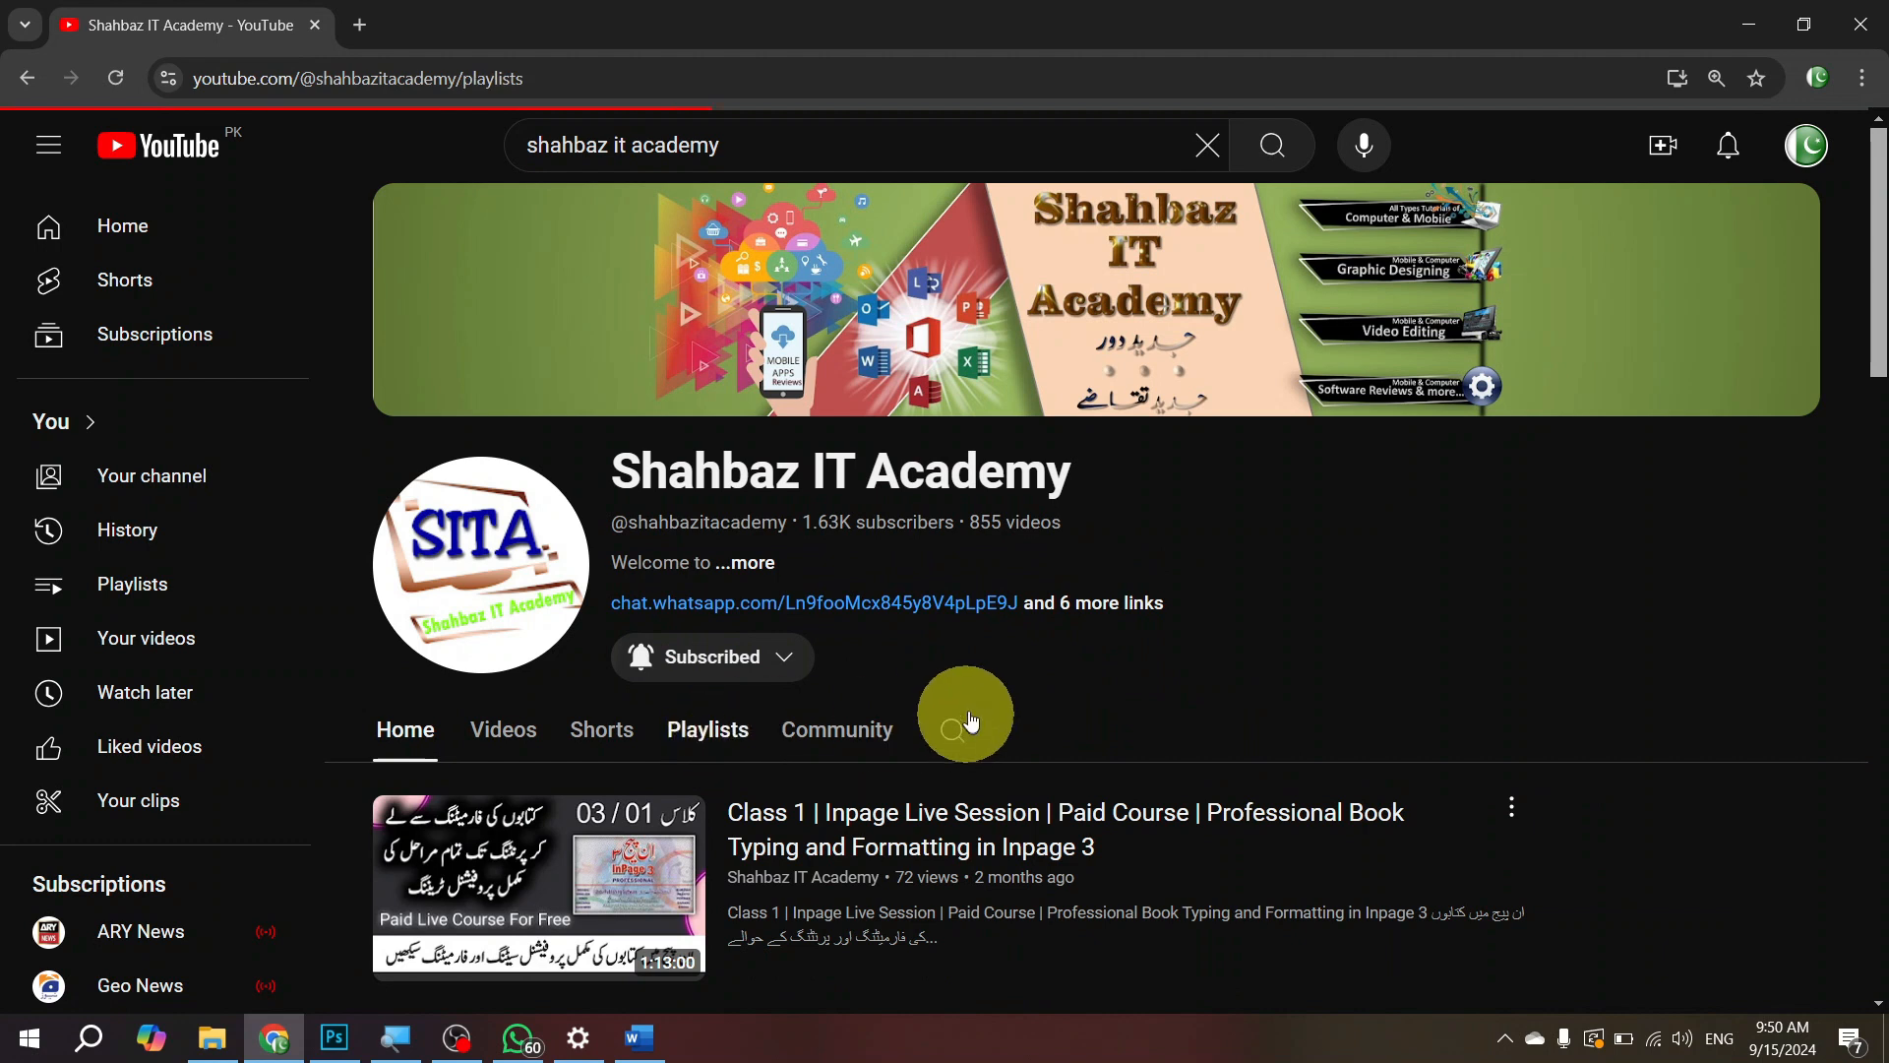
pyautogui.scroll(-6, 1131, 476)
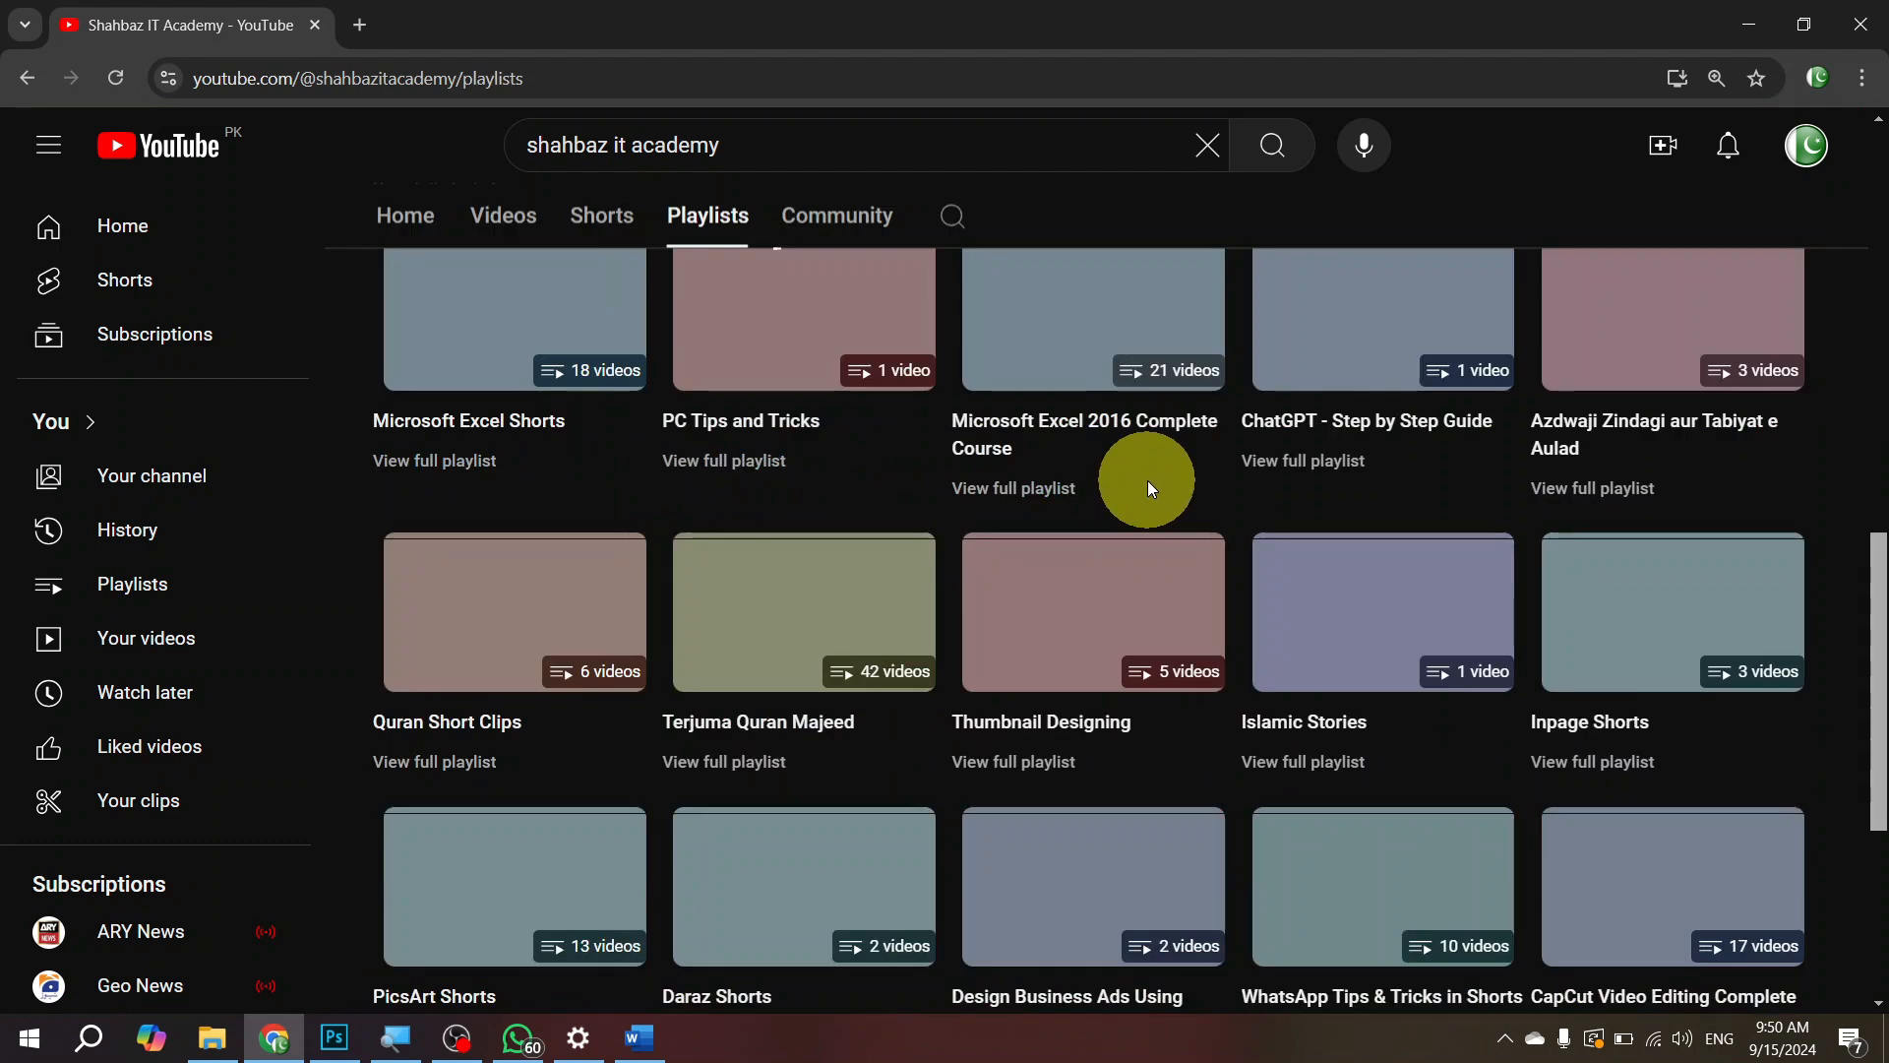
pyautogui.scroll(-5, 1148, 480)
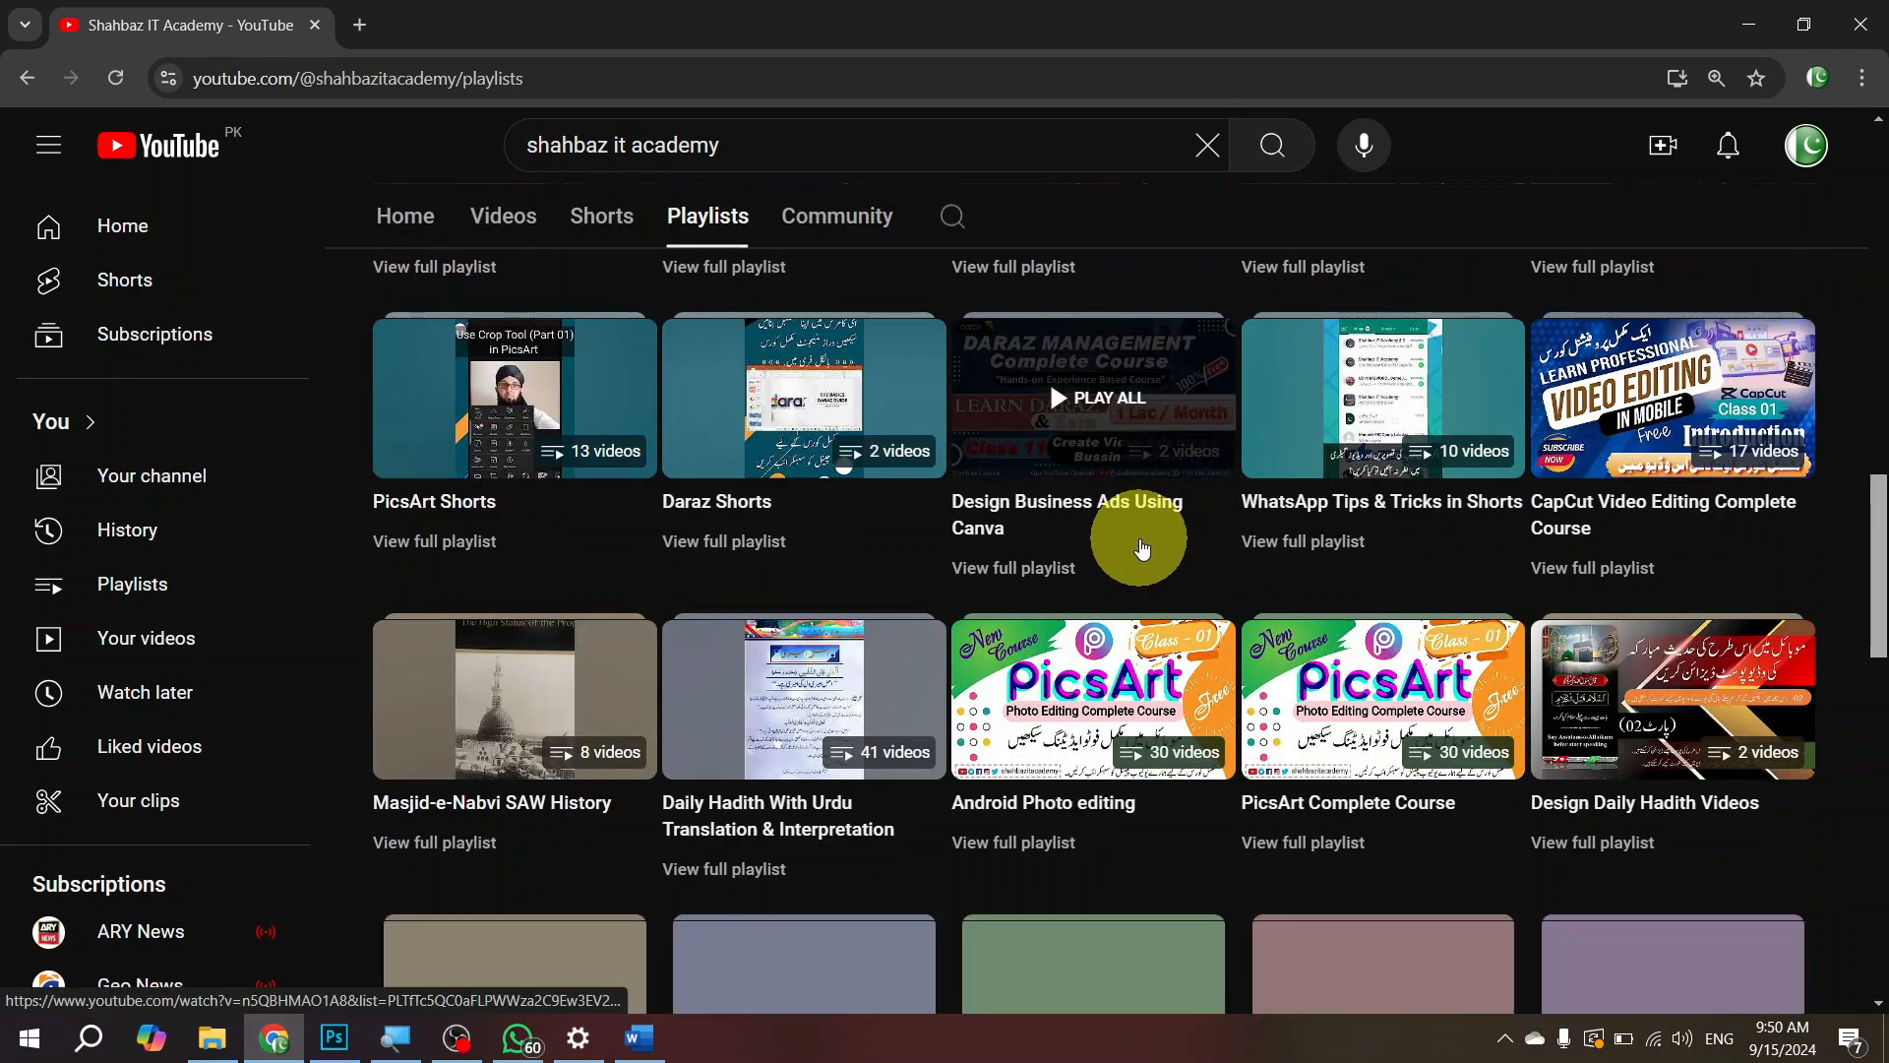
pyautogui.scroll(-5, 1142, 548)
pyautogui.scroll(-5, 1147, 555)
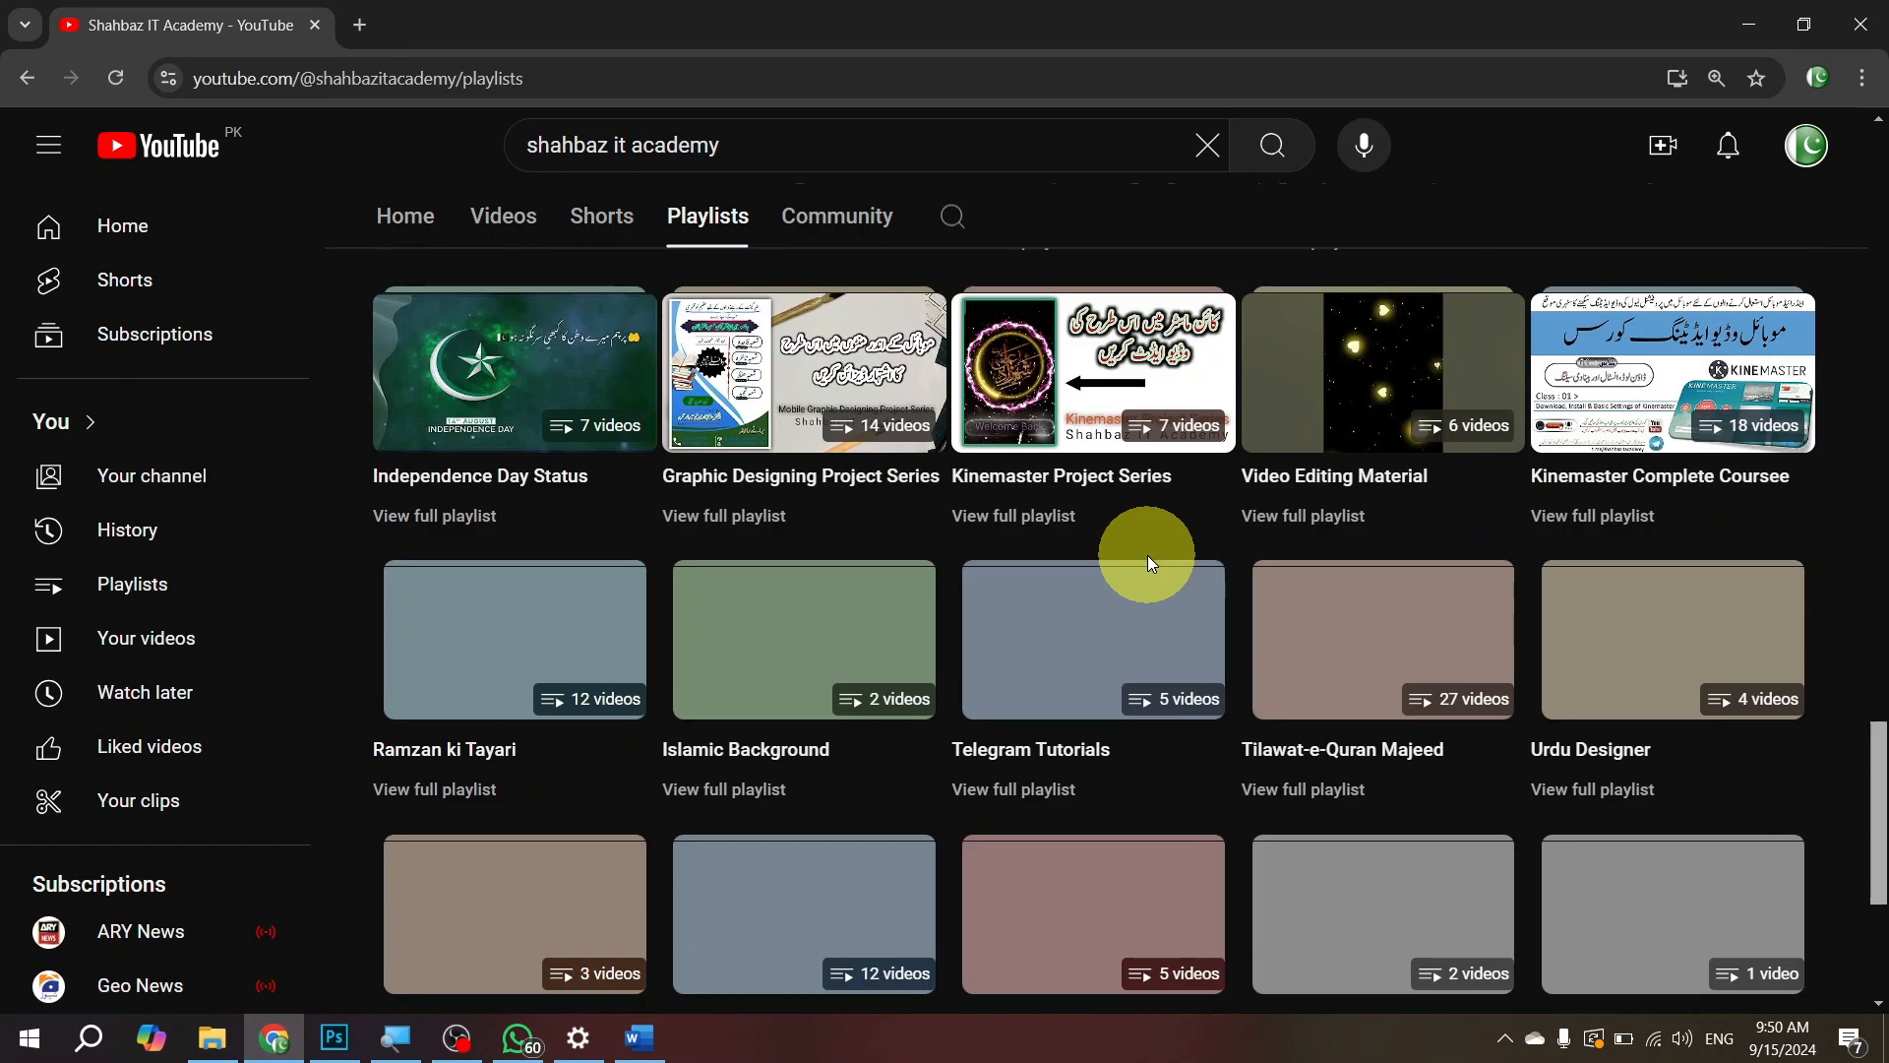
pyautogui.scroll(-4, 1147, 555)
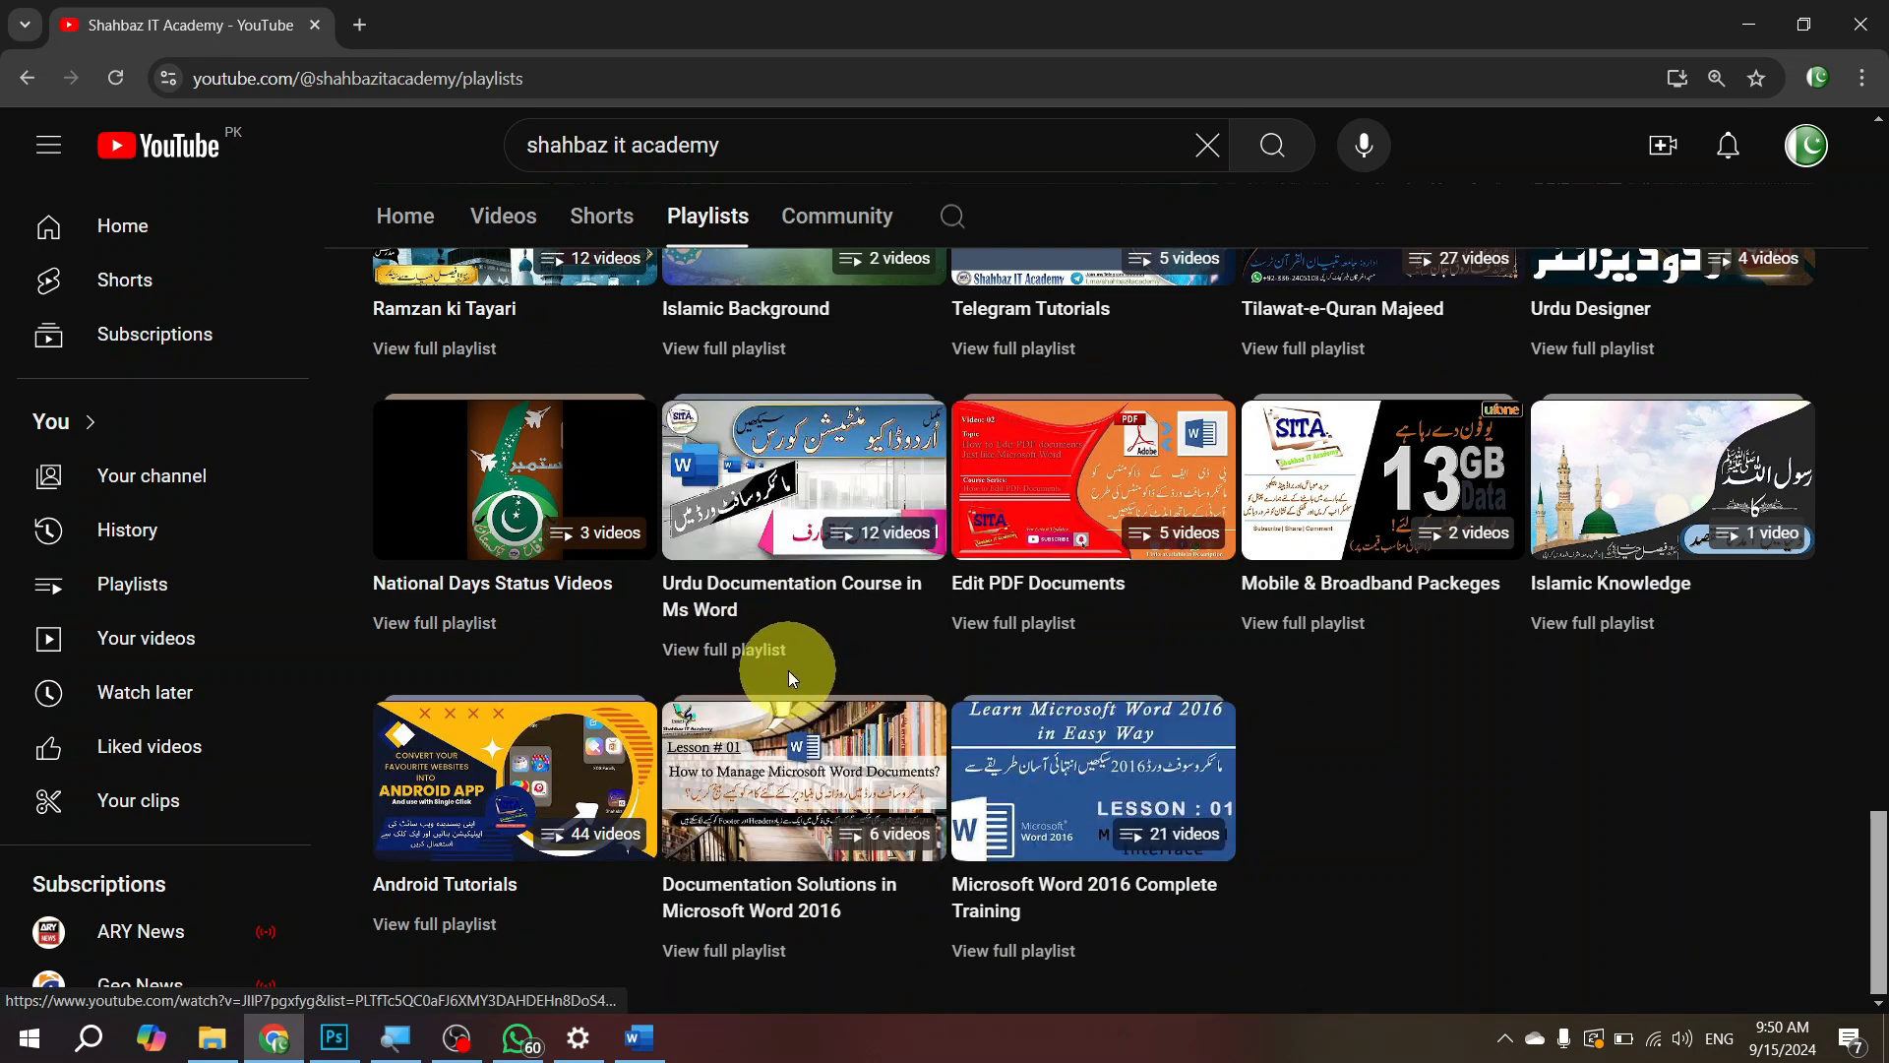
pyautogui.click(765, 654)
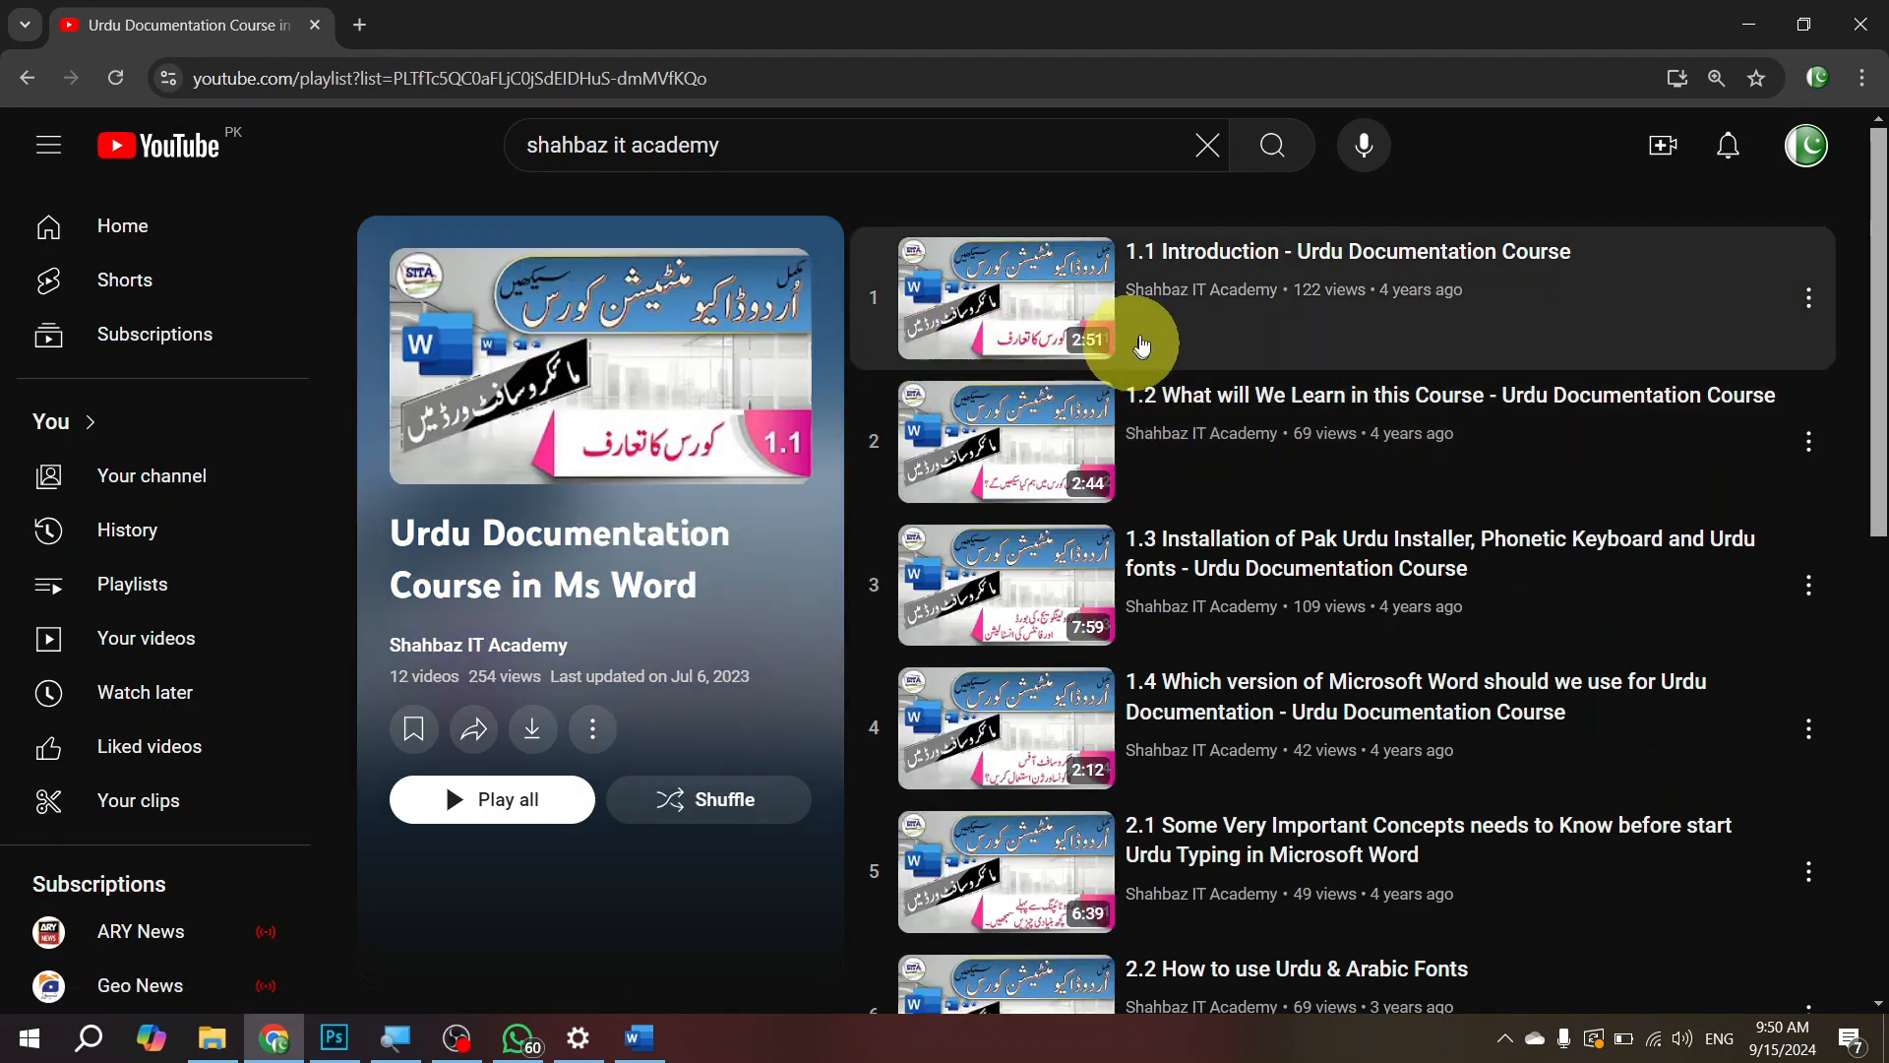
# Step: Look through the lesson list of the Urdu Documentation Course playlist from the first video to the last
pyautogui.scroll(-10, 1141, 349)
pyautogui.scroll(10, 1142, 359)
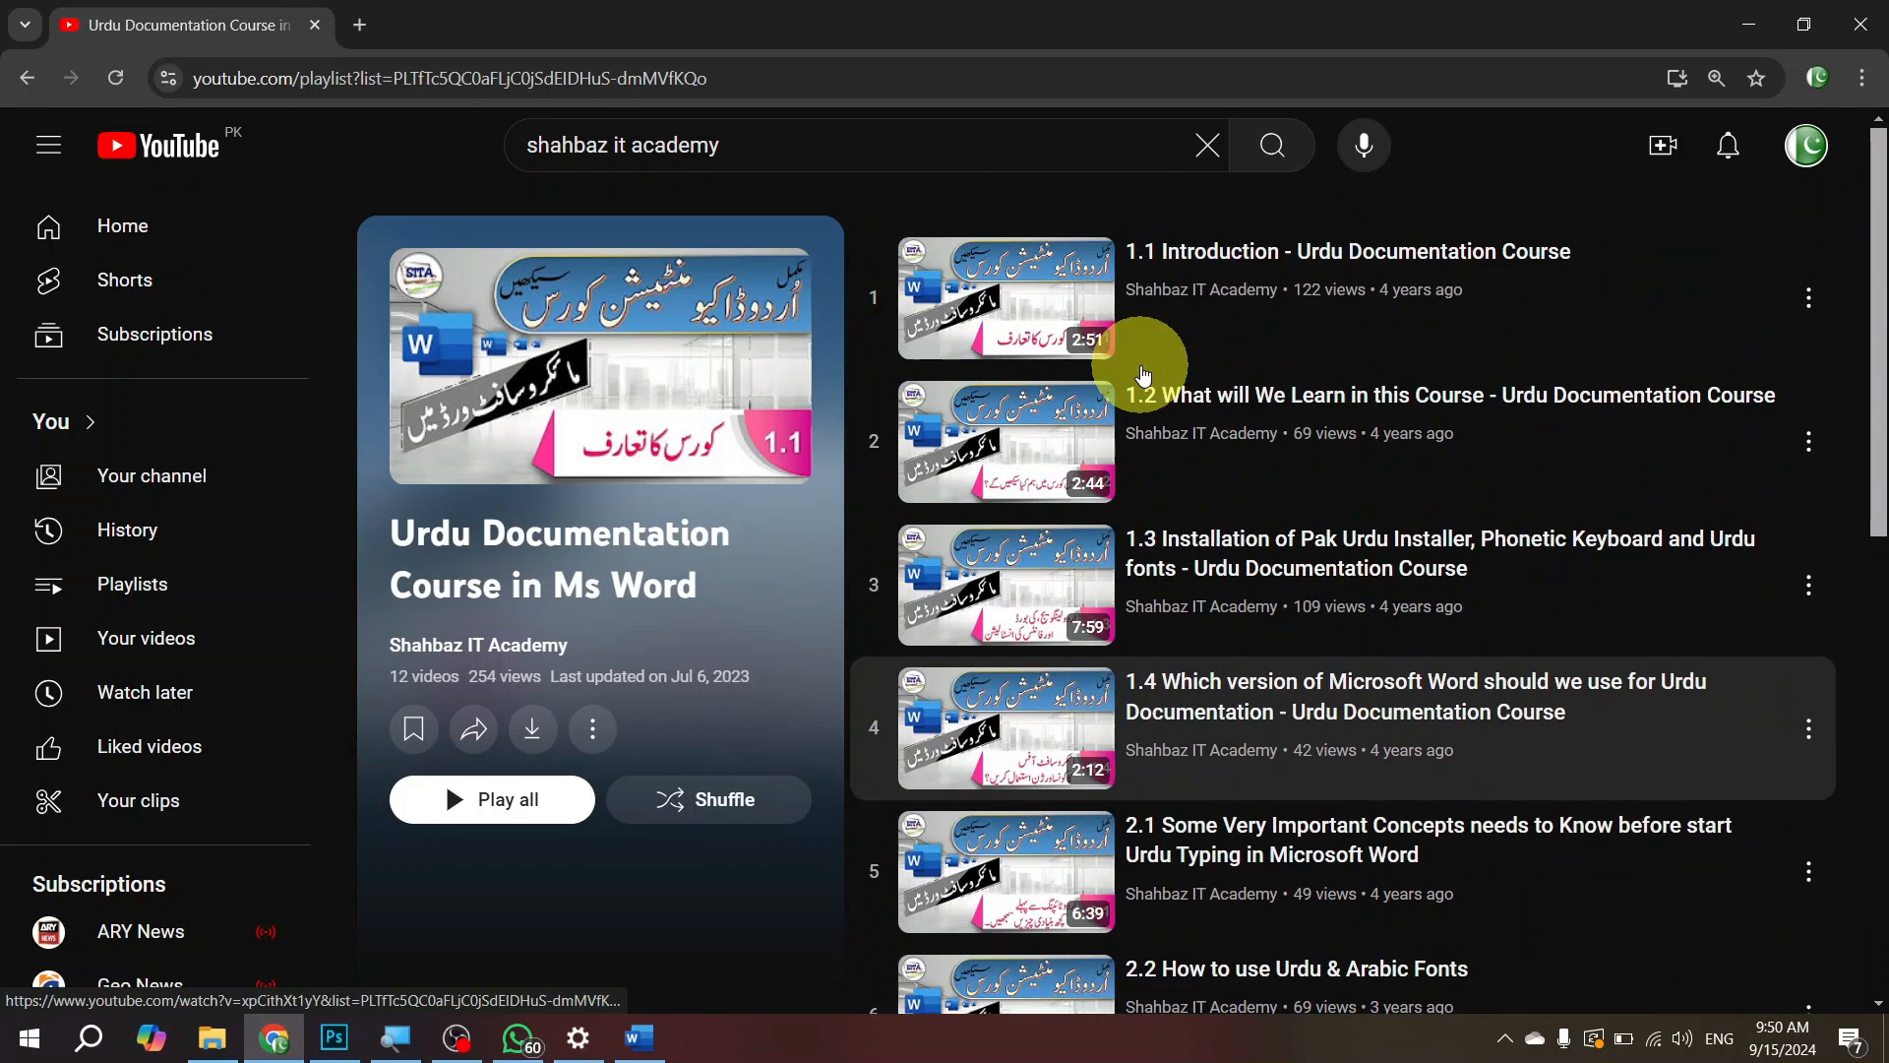
pyautogui.scroll(-10, 1142, 373)
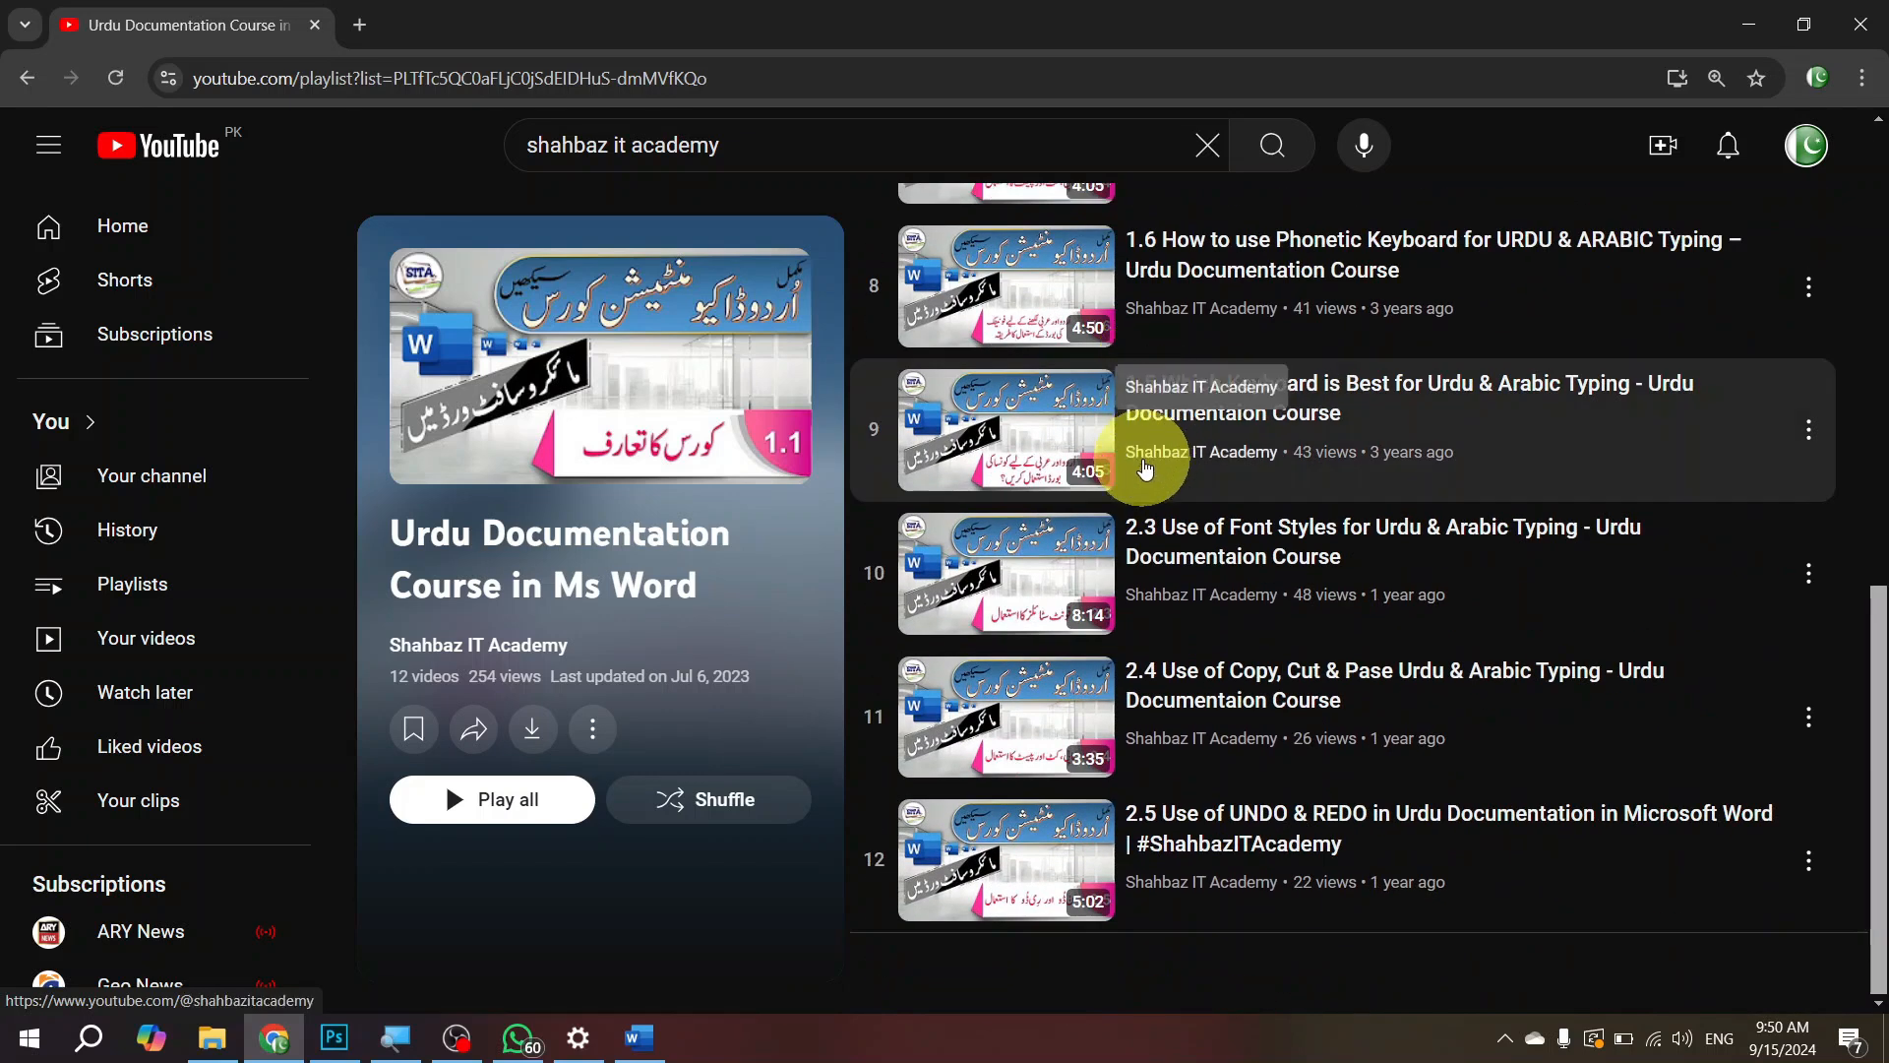
pyautogui.scroll(10, 1141, 455)
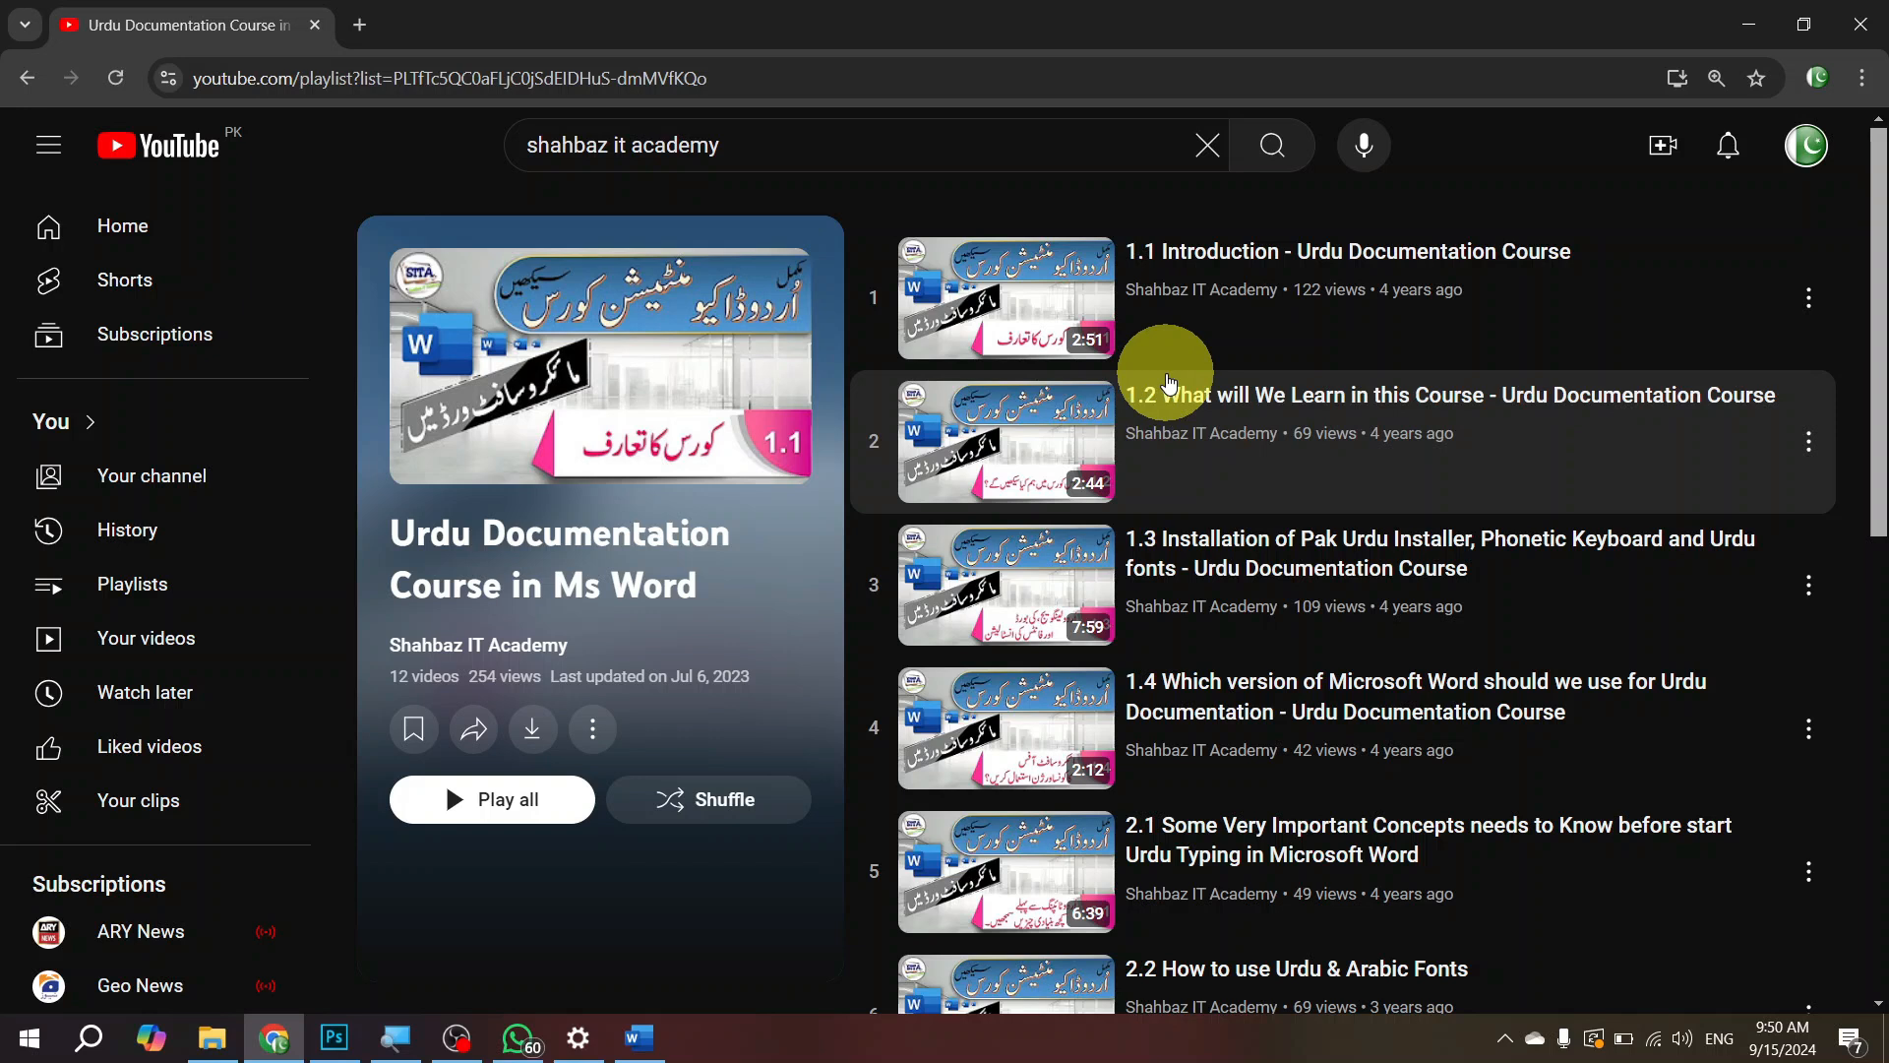
pyautogui.scroll(-10, 1169, 381)
pyautogui.scroll(10, 1141, 385)
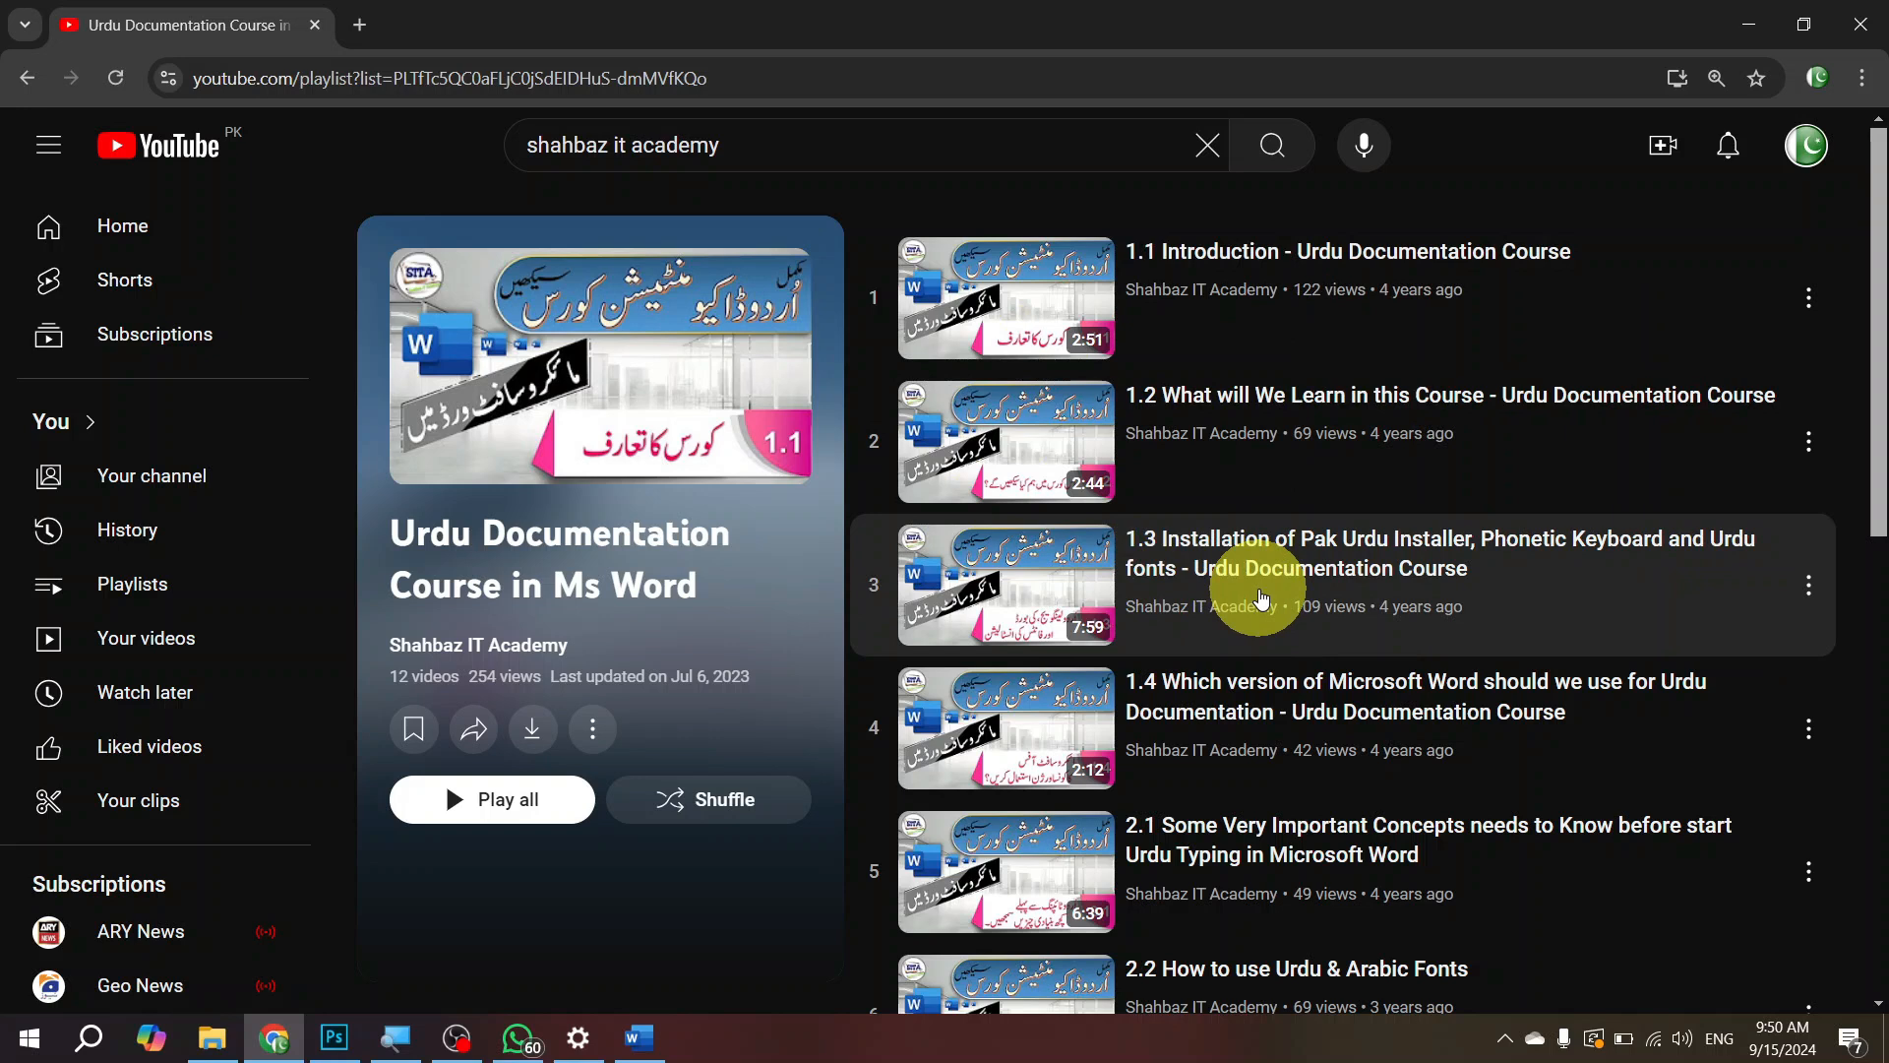
pyautogui.scroll(-10, 1263, 598)
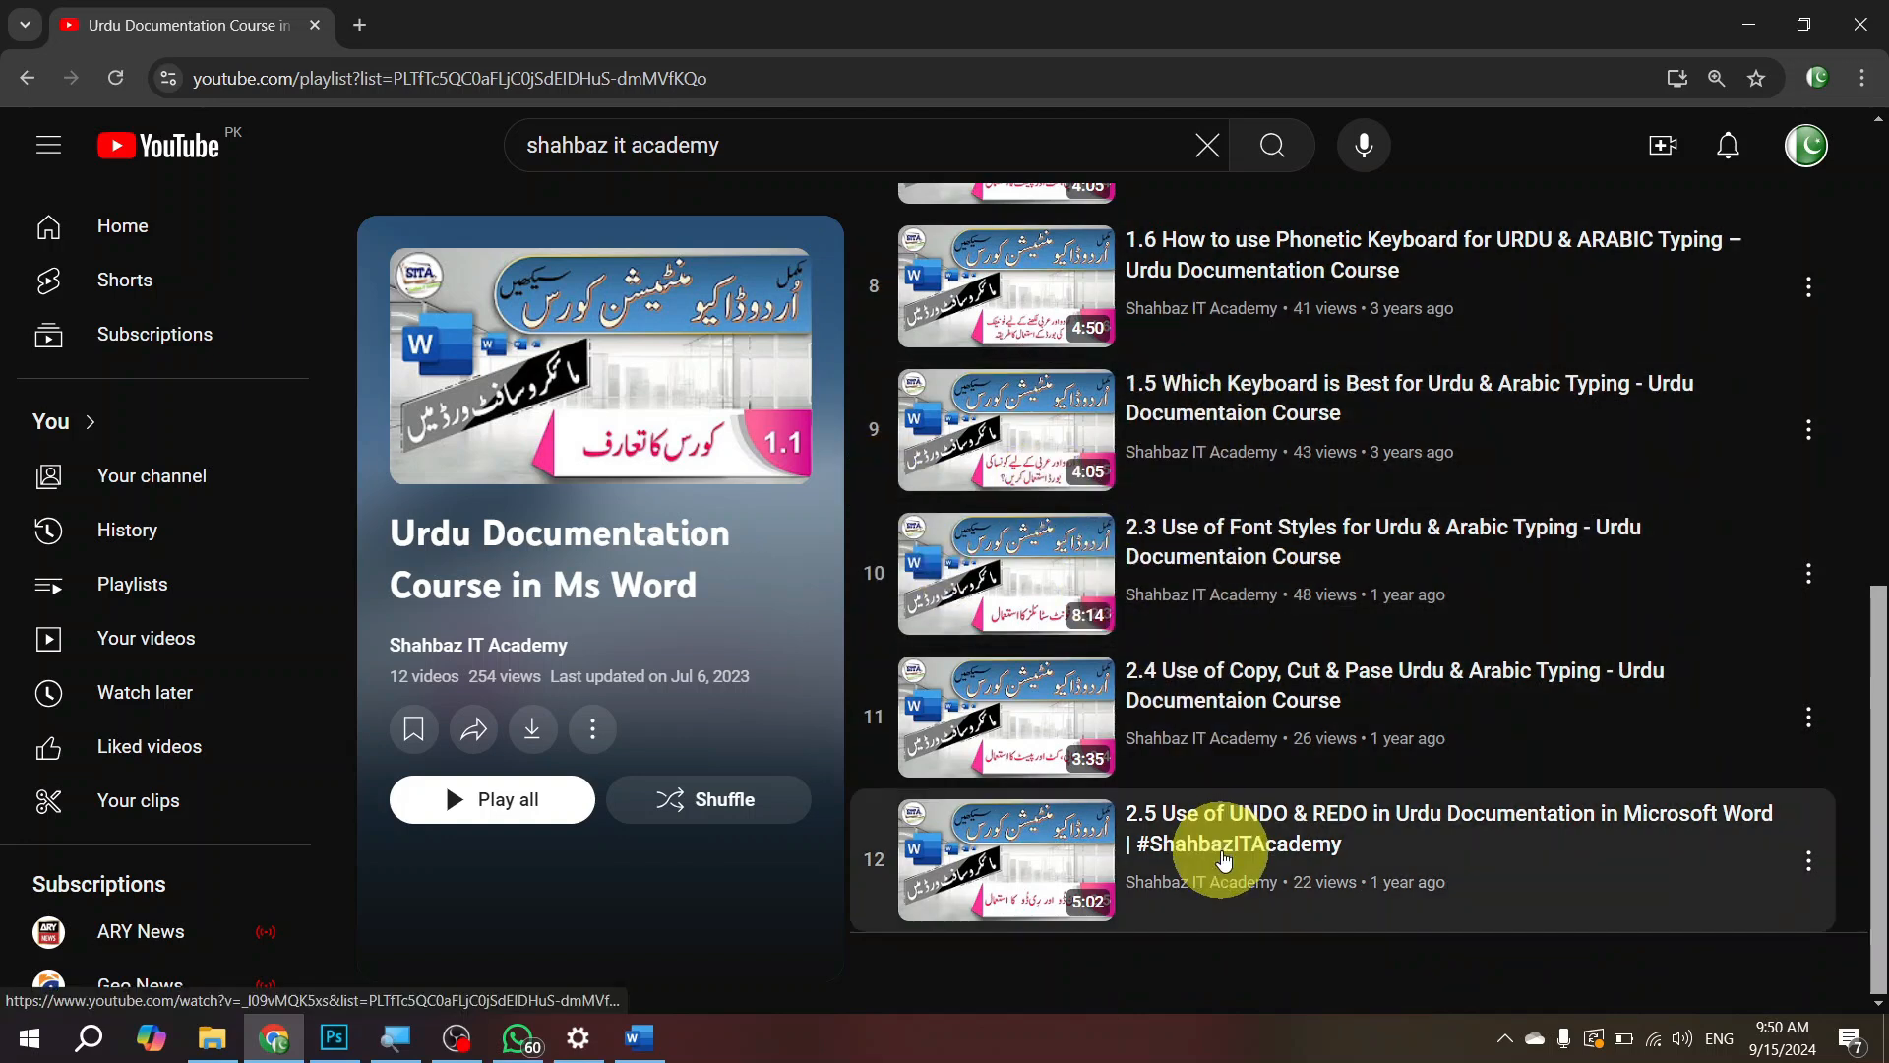
pyautogui.scroll(10, 1299, 669)
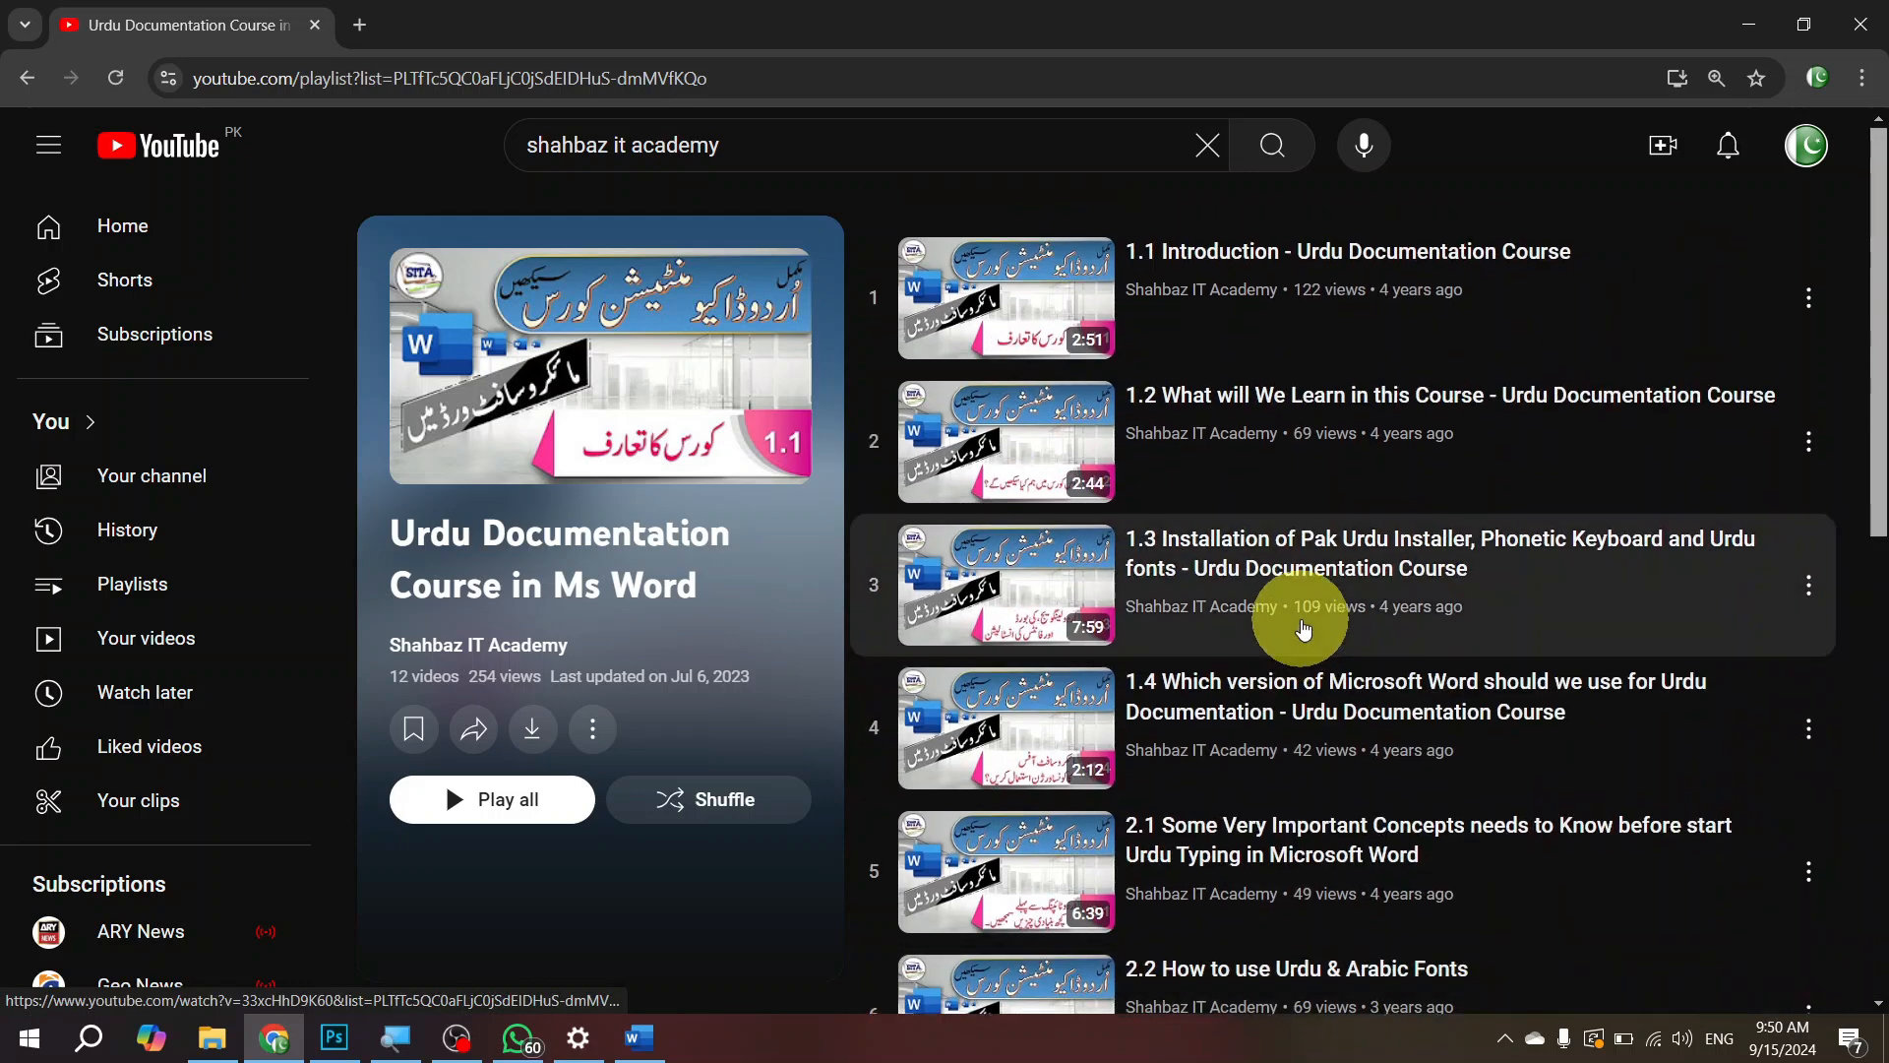
# Step: Switch to the Word document Book_Template[1].docx and review its title page and calligraphy pages
pyautogui.click(1744, 22)
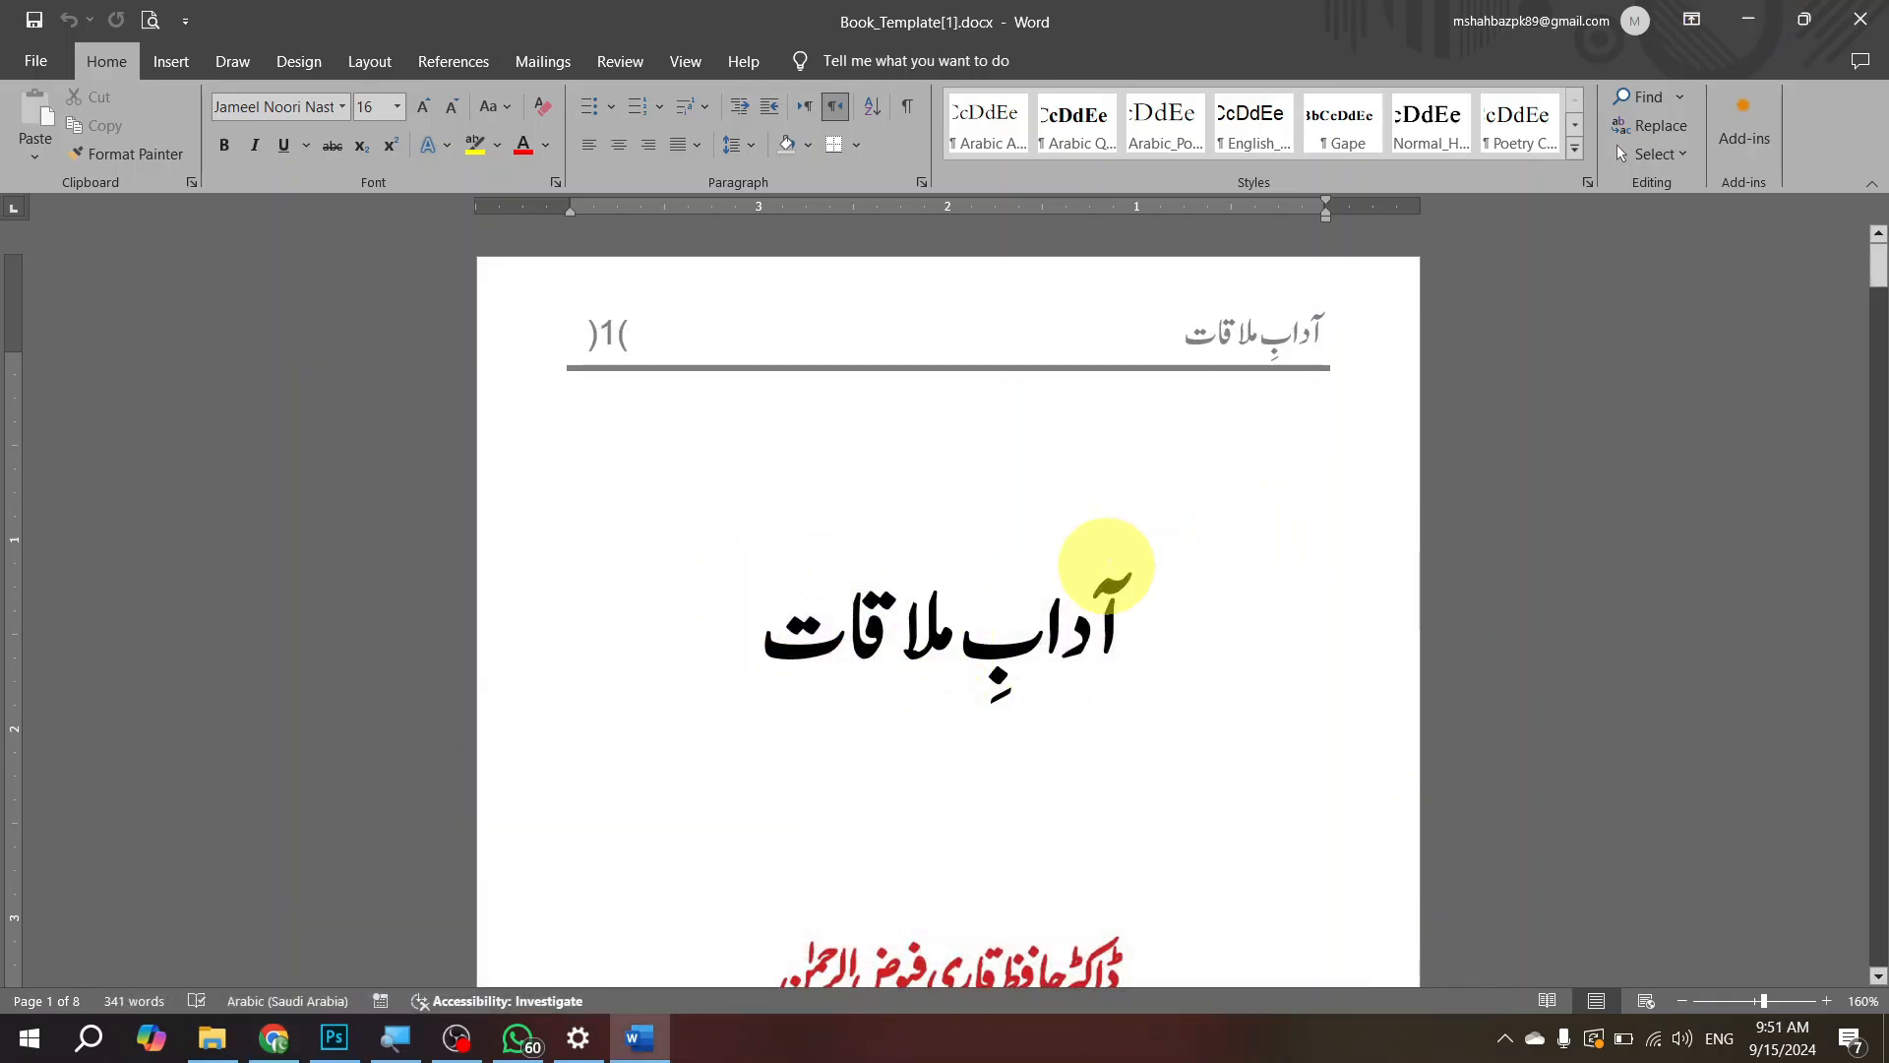
pyautogui.scroll(-5, 1127, 553)
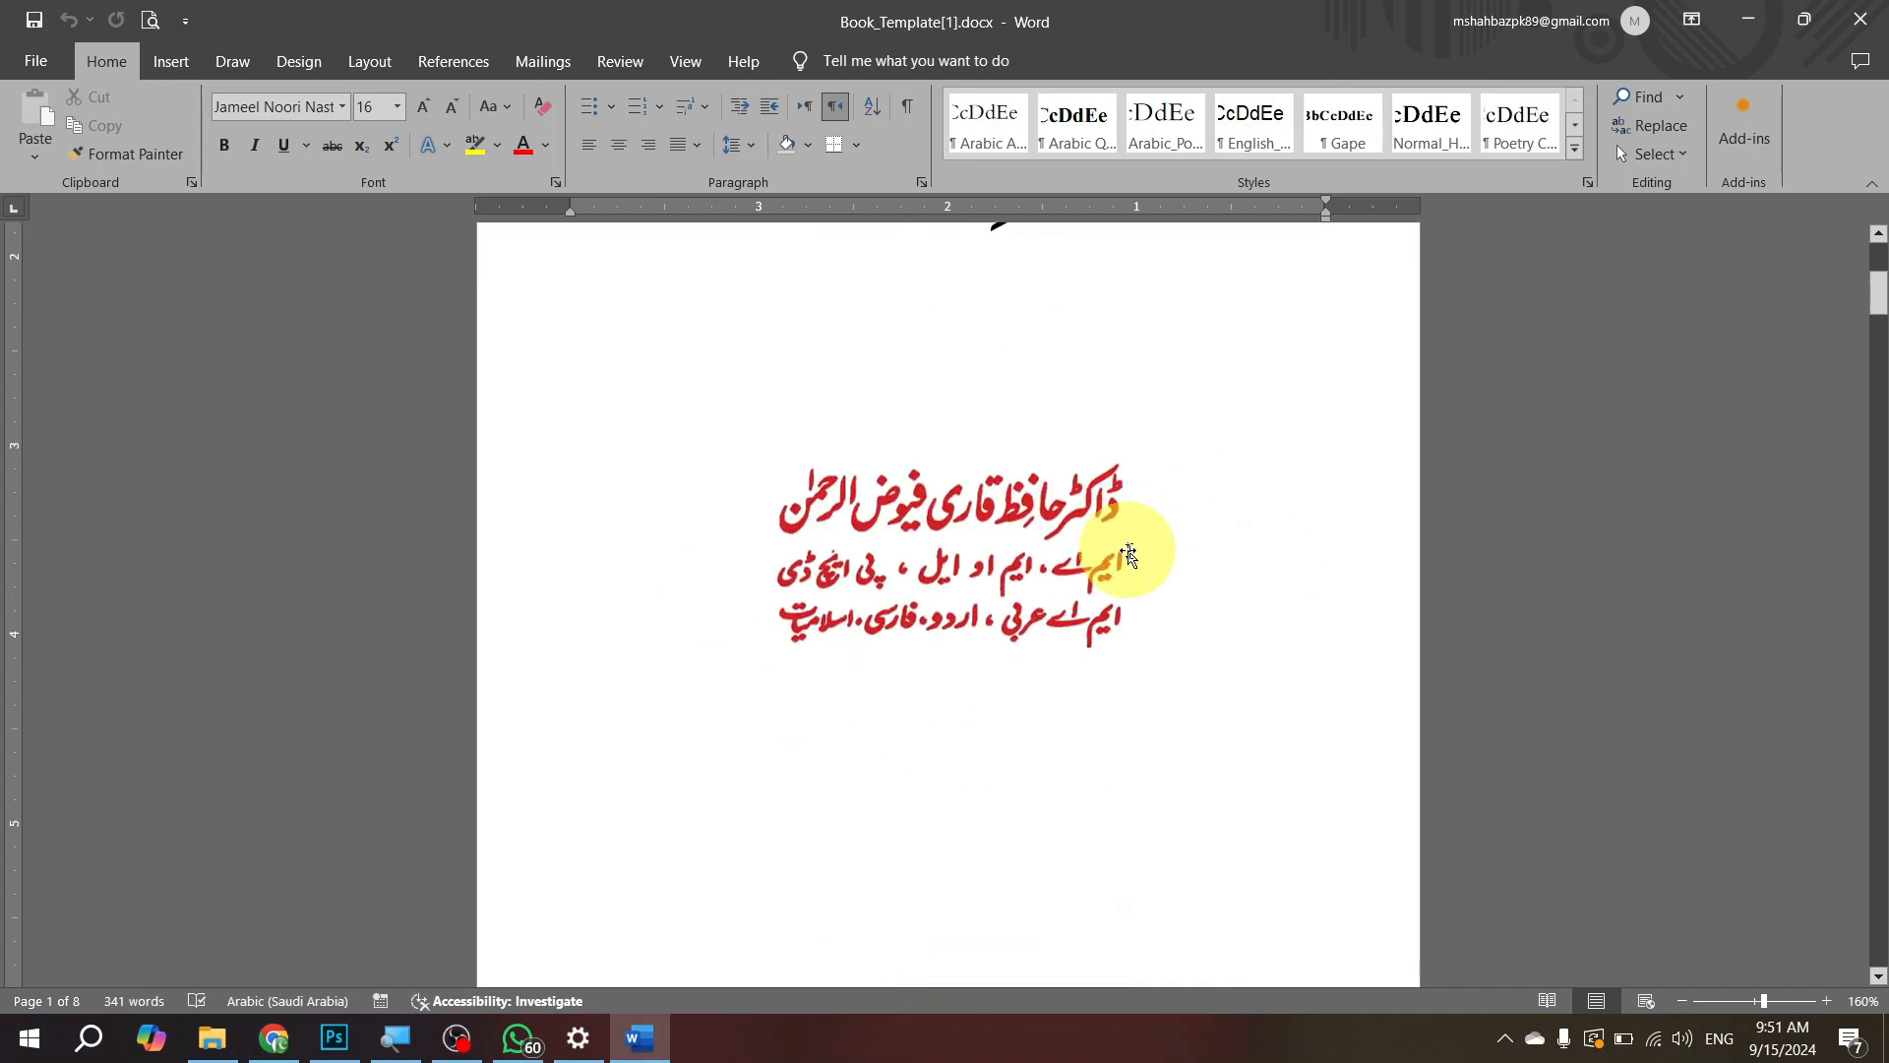
pyautogui.scroll(5, 1128, 542)
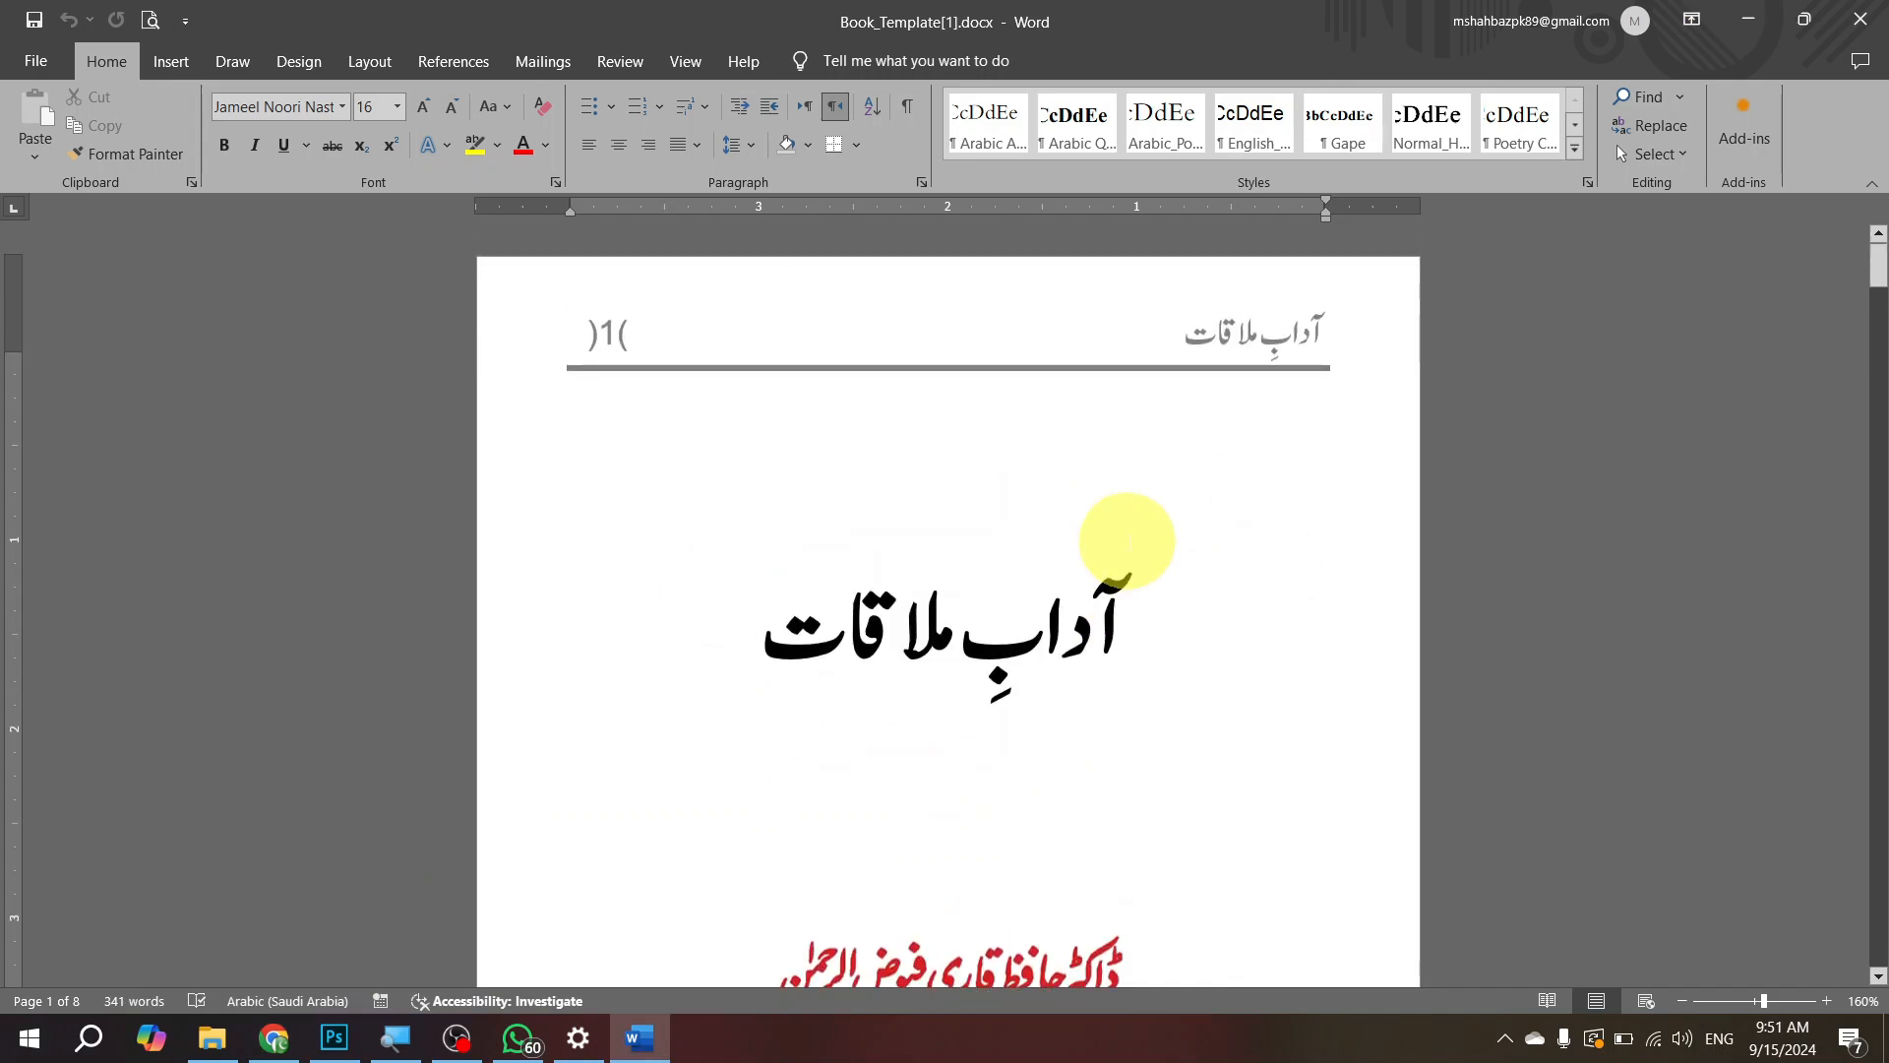
pyautogui.scroll(-8, 1127, 541)
pyautogui.scroll(8, 1127, 542)
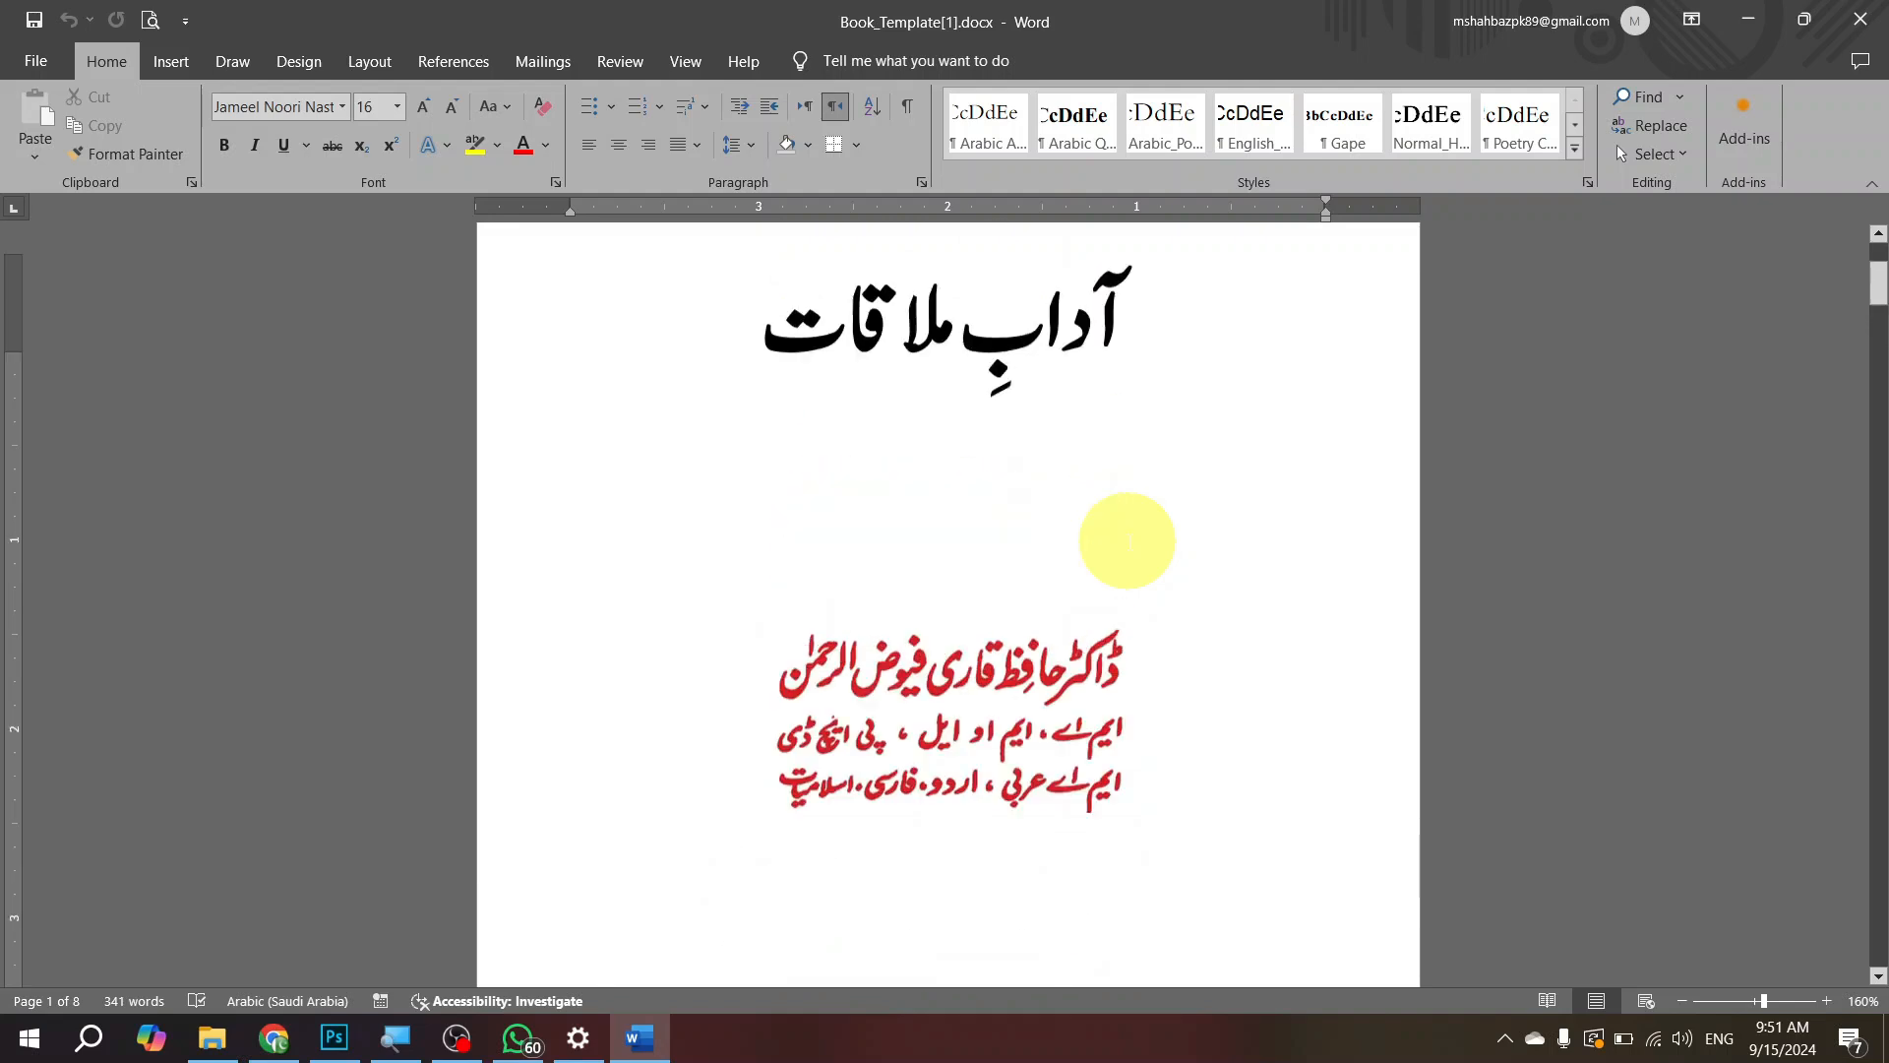
pyautogui.scroll(-10, 1123, 542)
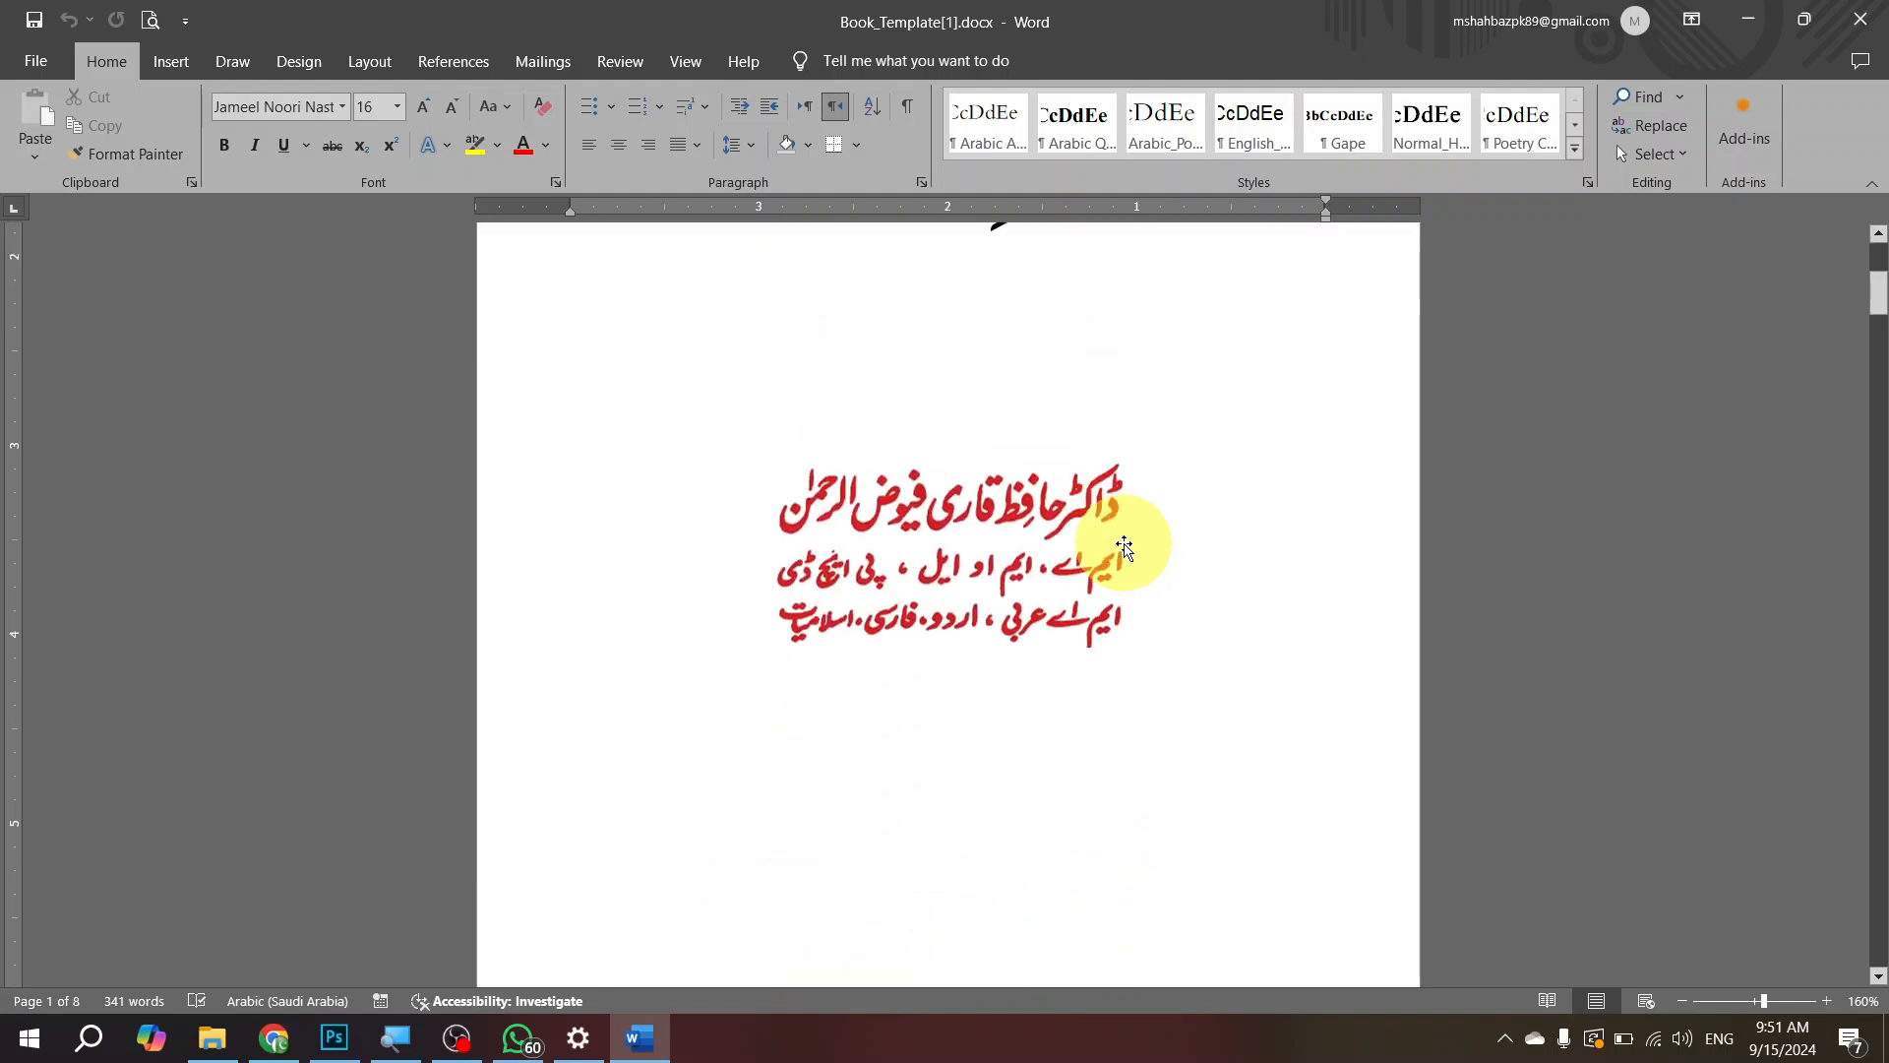
pyautogui.scroll(-12, 1018, 548)
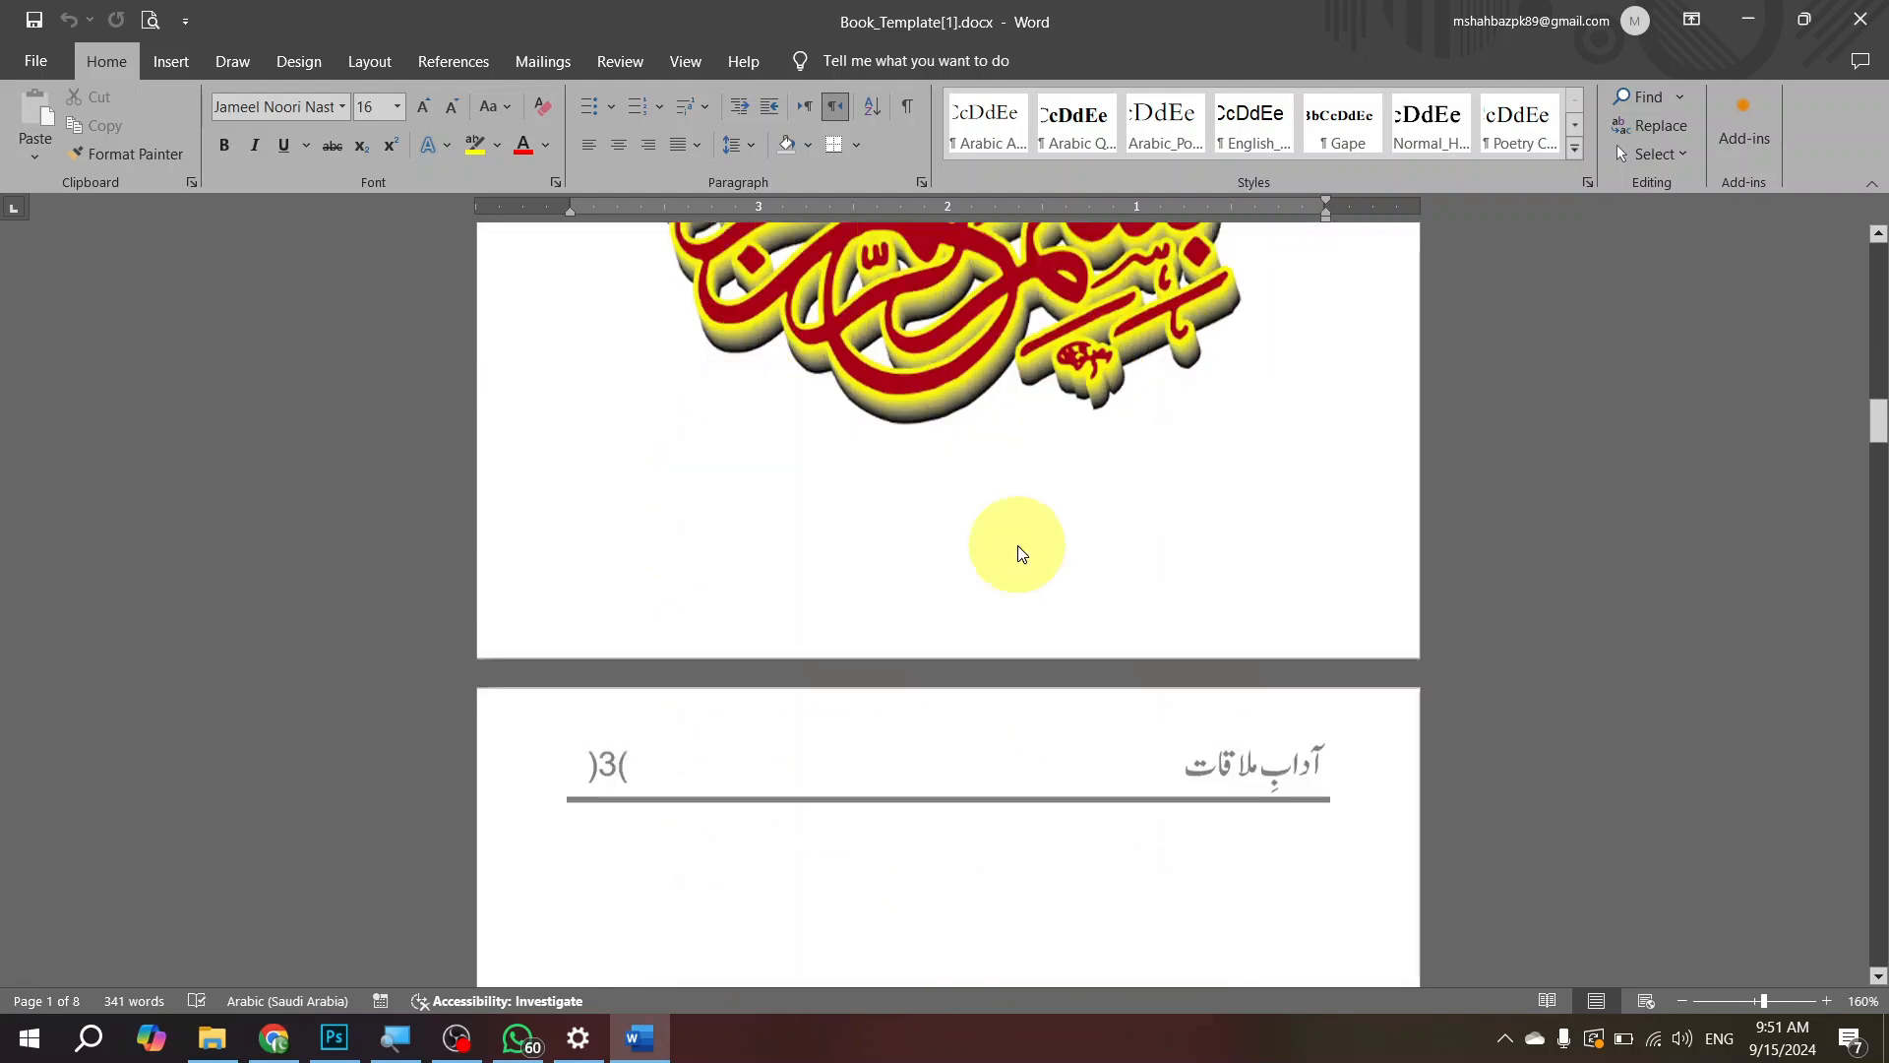
pyautogui.scroll(-20, 1018, 548)
pyautogui.scroll(5, 1020, 548)
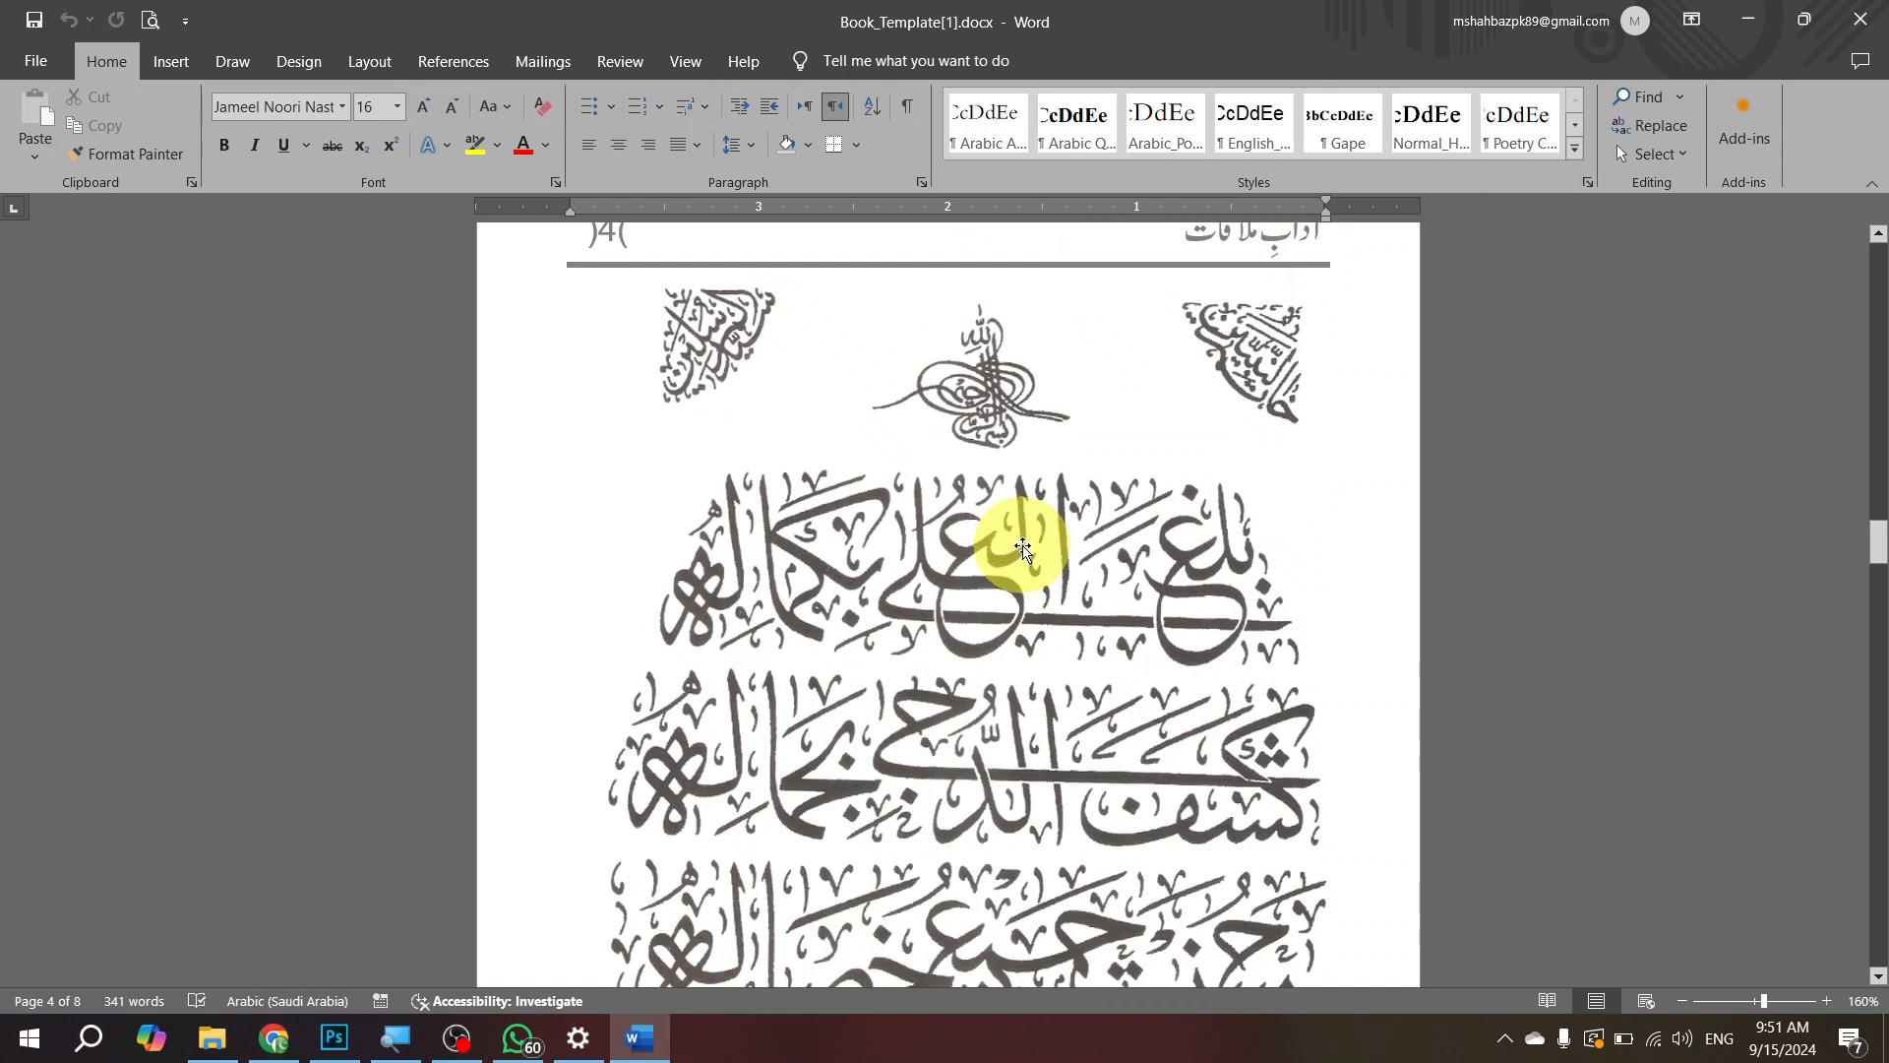
pyautogui.scroll(-15, 1023, 548)
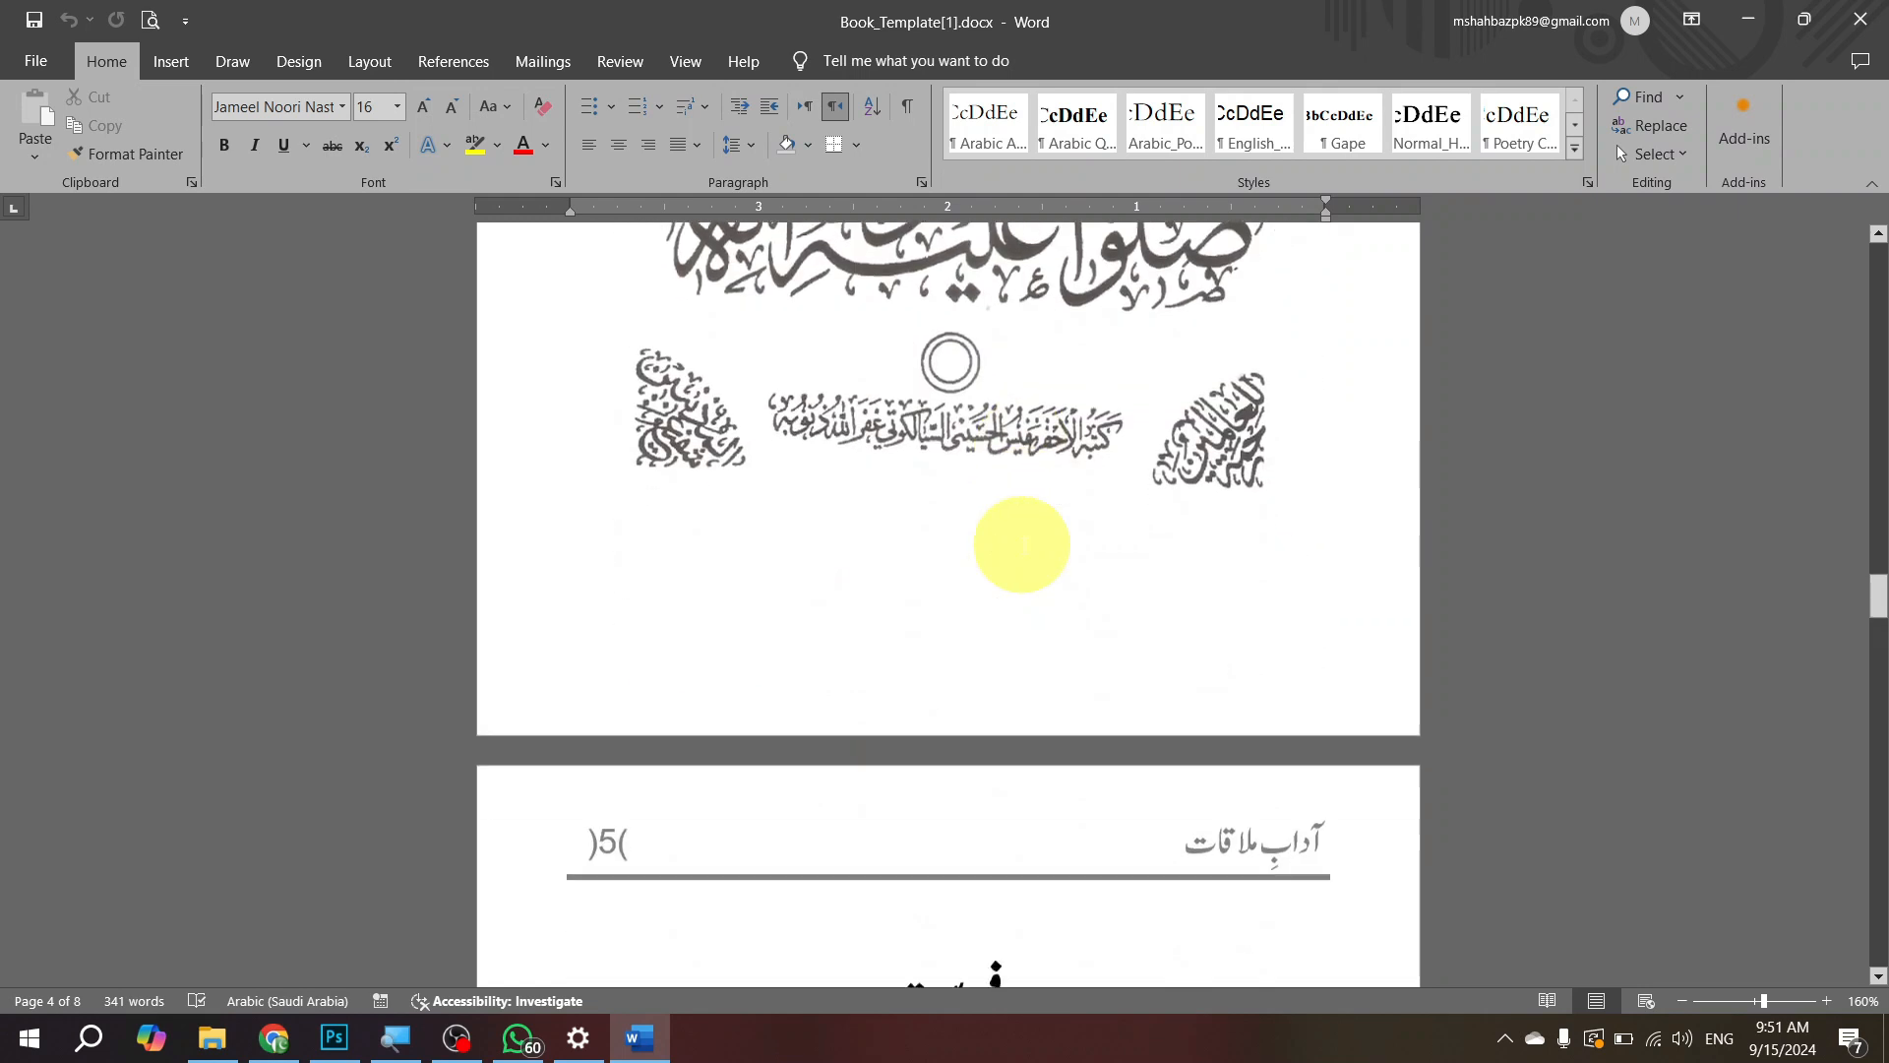
# Step: Review the book template's table of contents and foreword pages, then return to the title page
pyautogui.click(1006, 573)
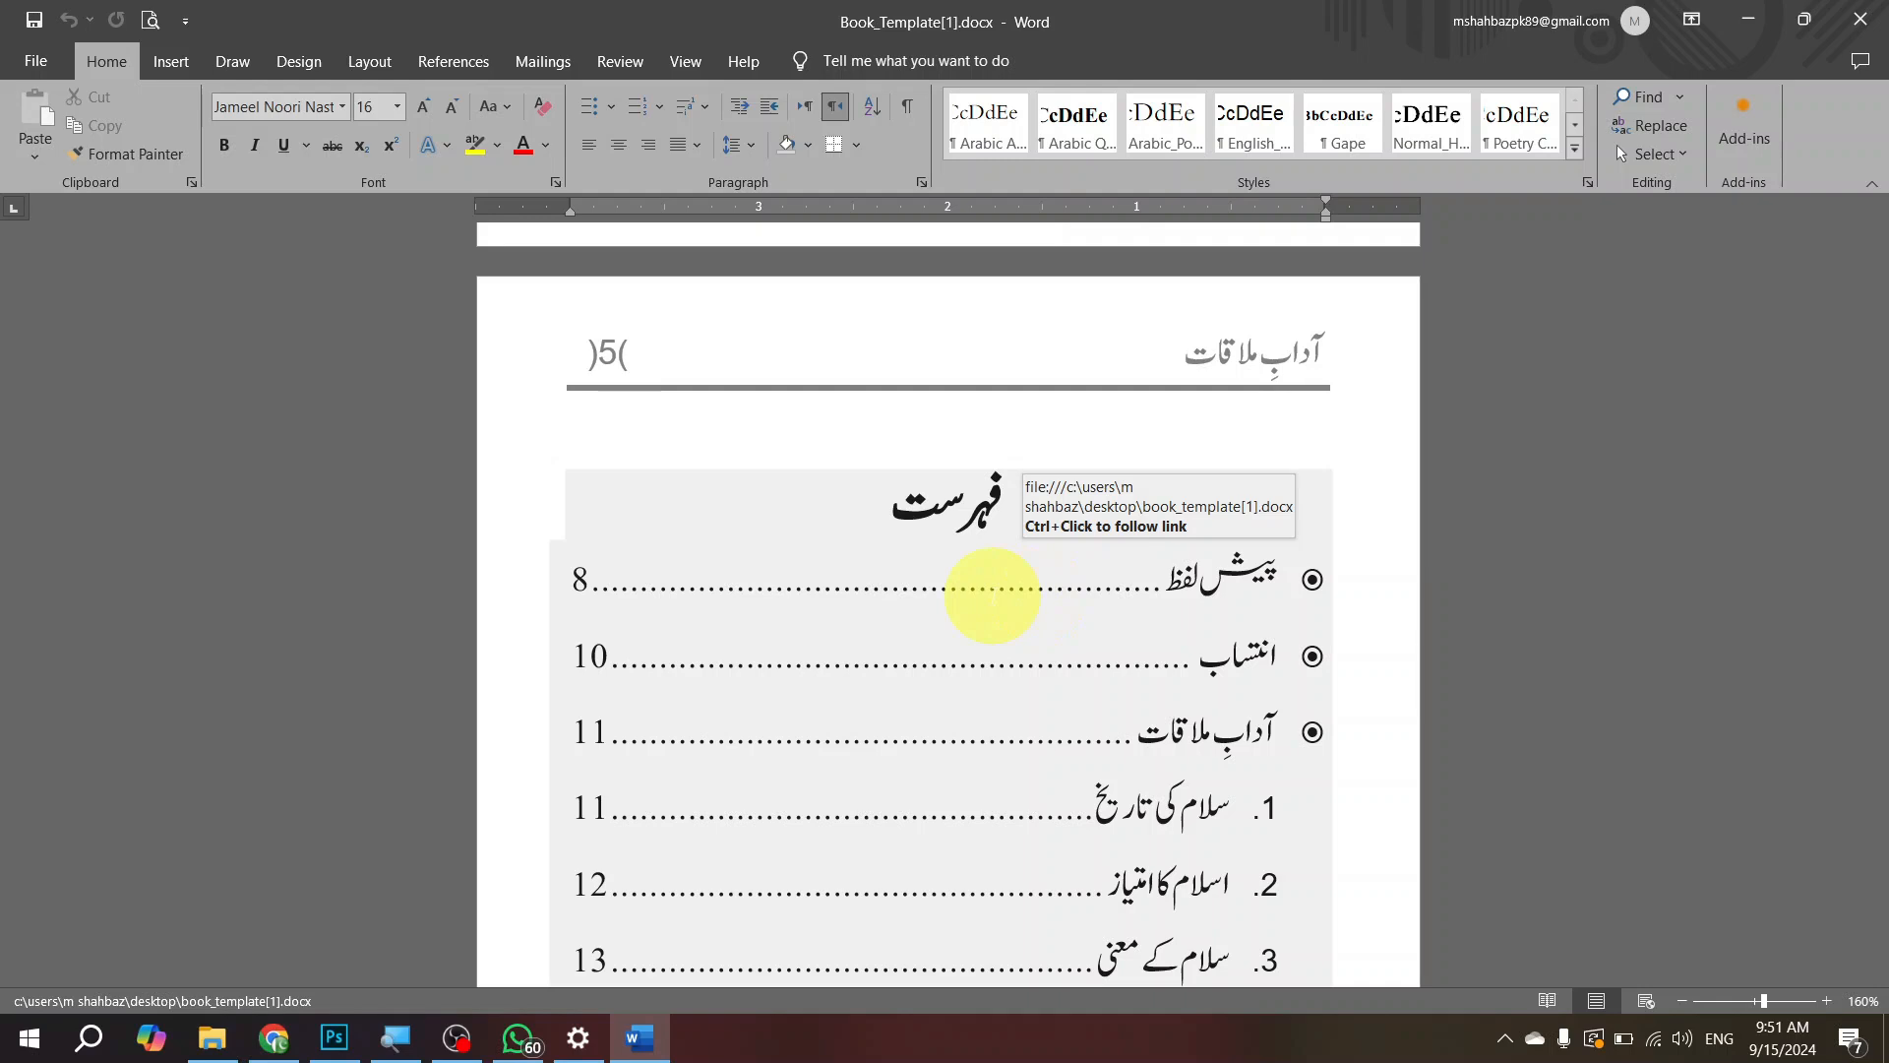
pyautogui.scroll(-10, 992, 595)
pyautogui.scroll(-20, 991, 595)
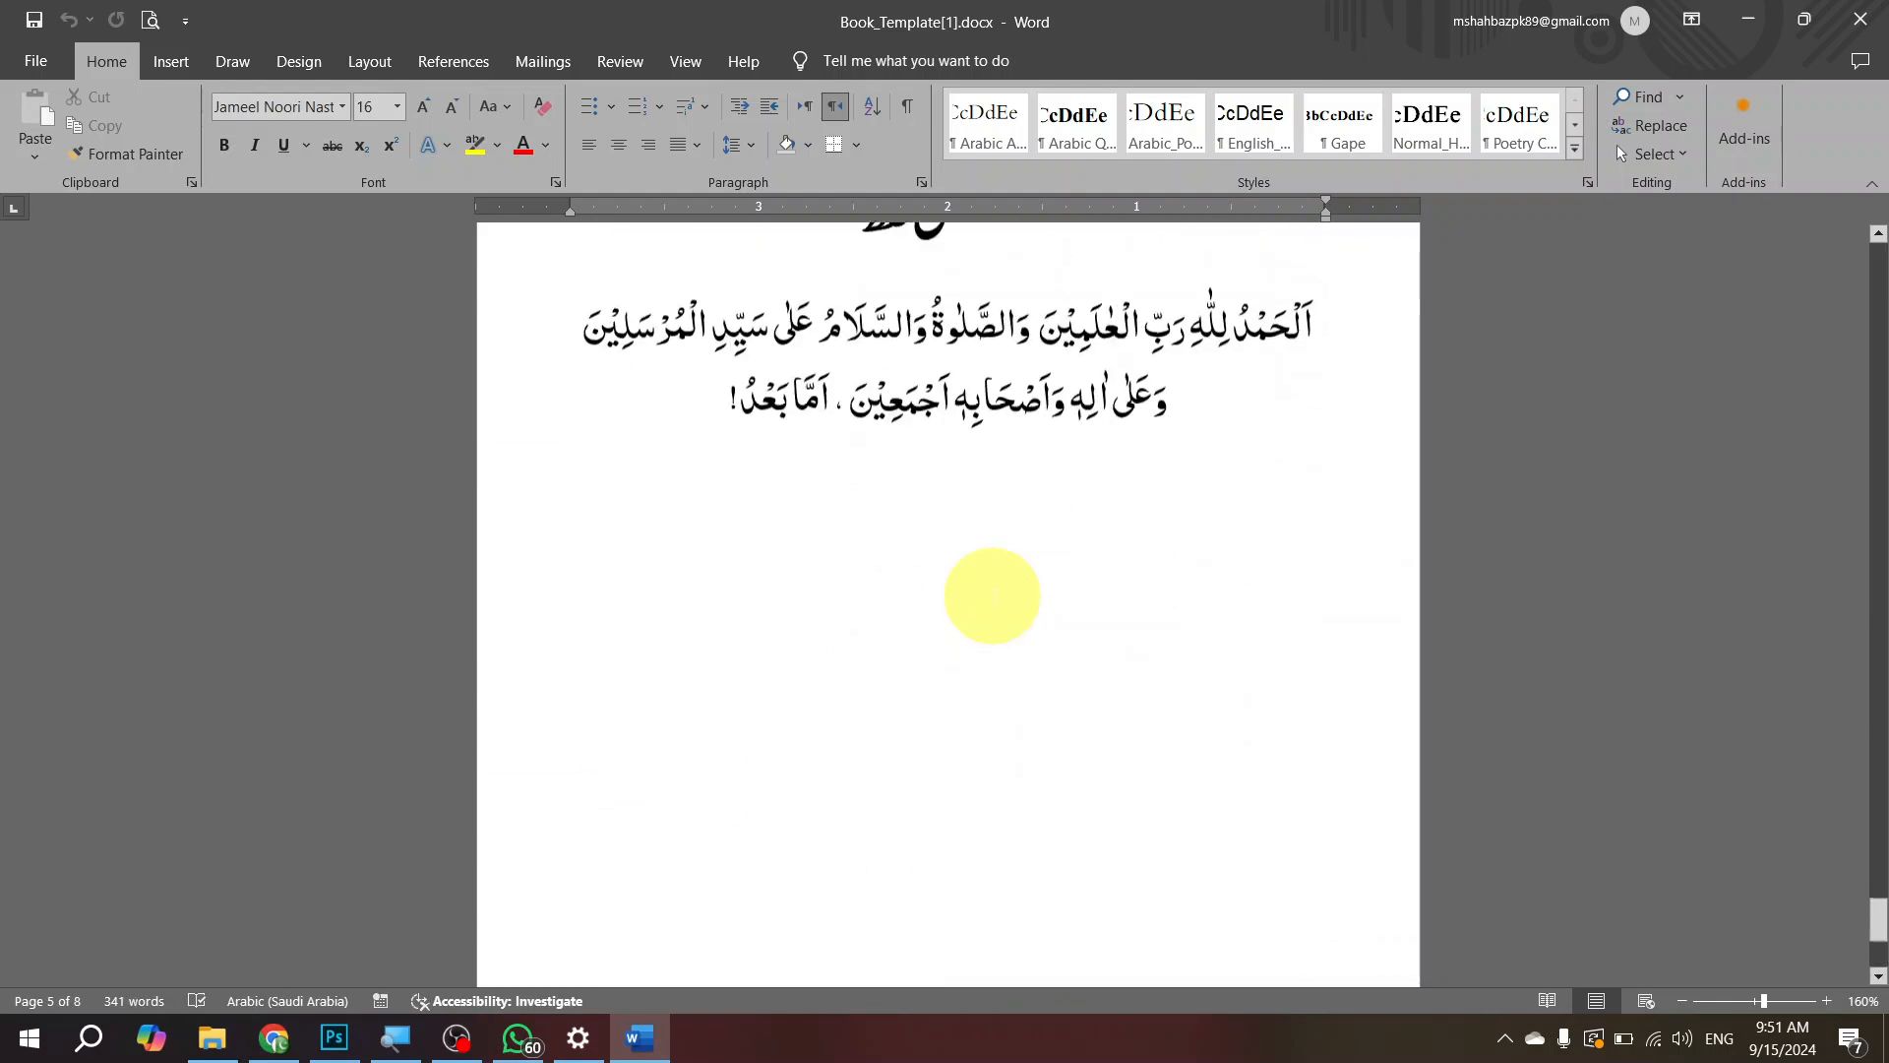
pyautogui.scroll(1, 992, 595)
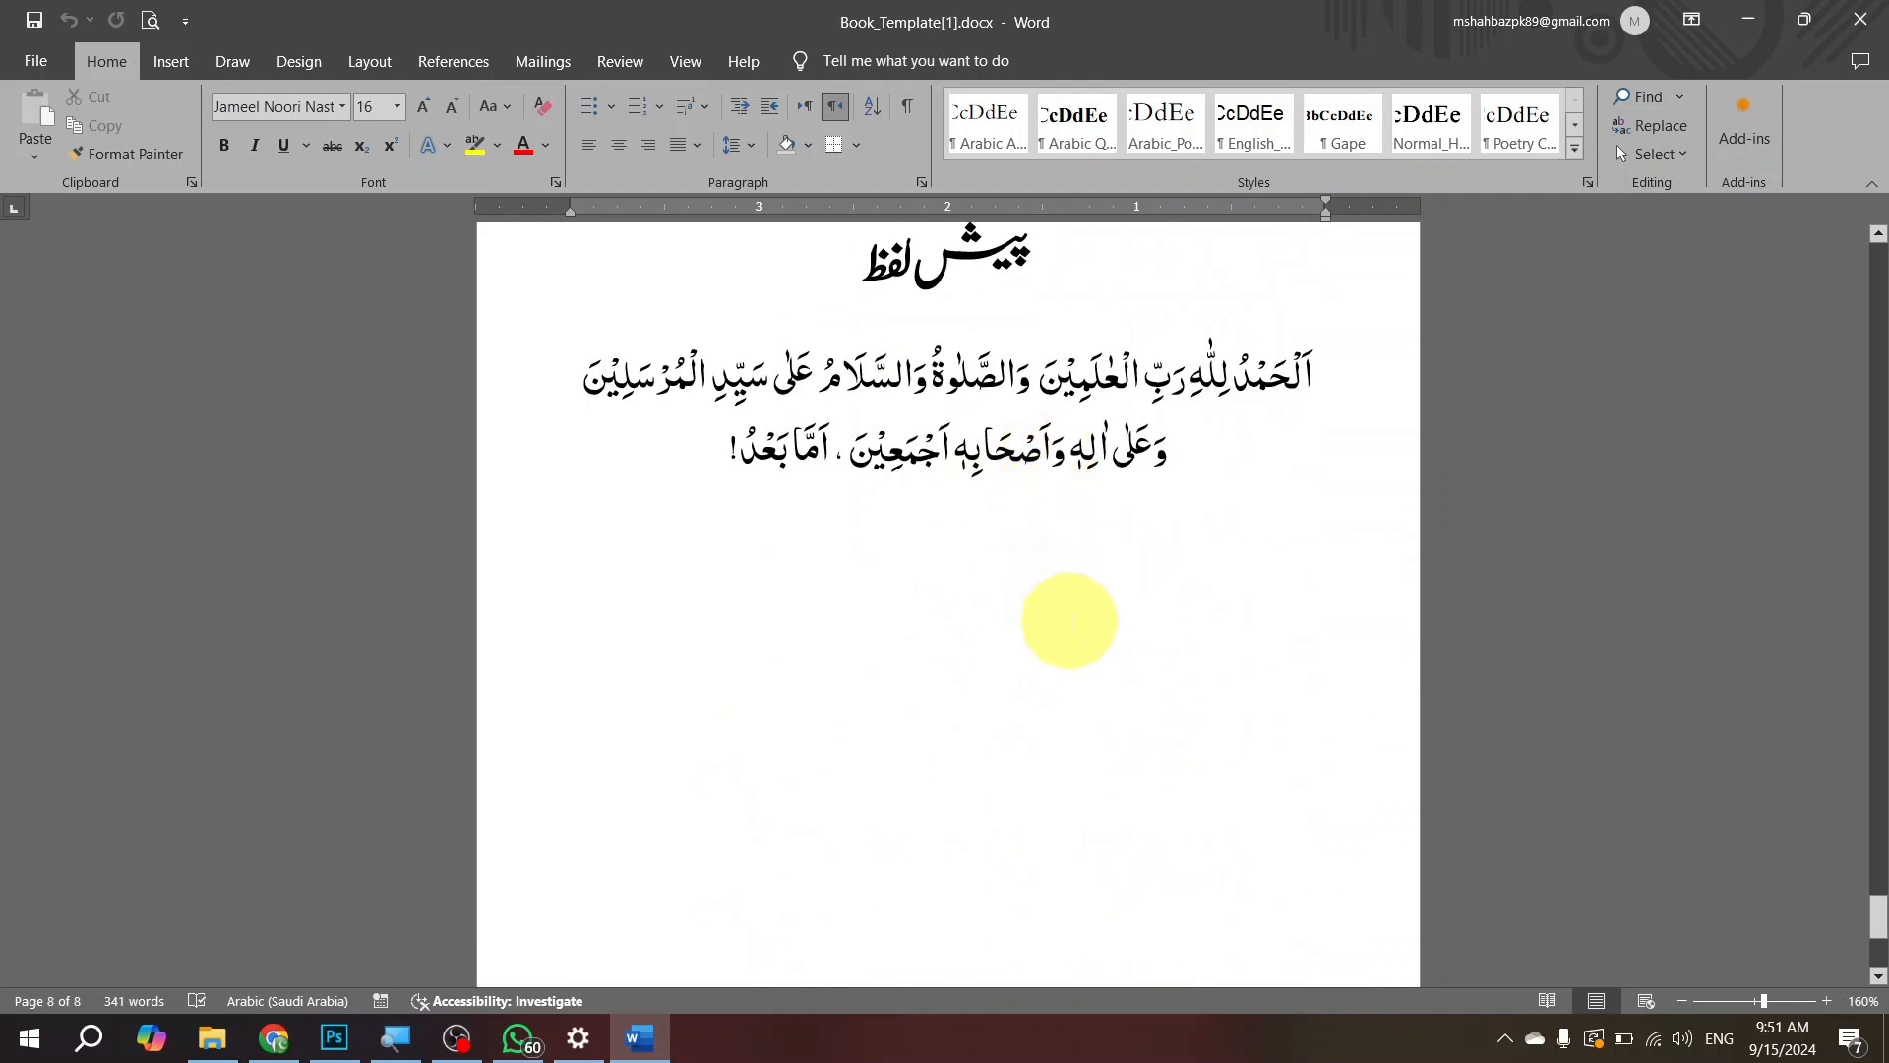
pyautogui.click(1110, 577)
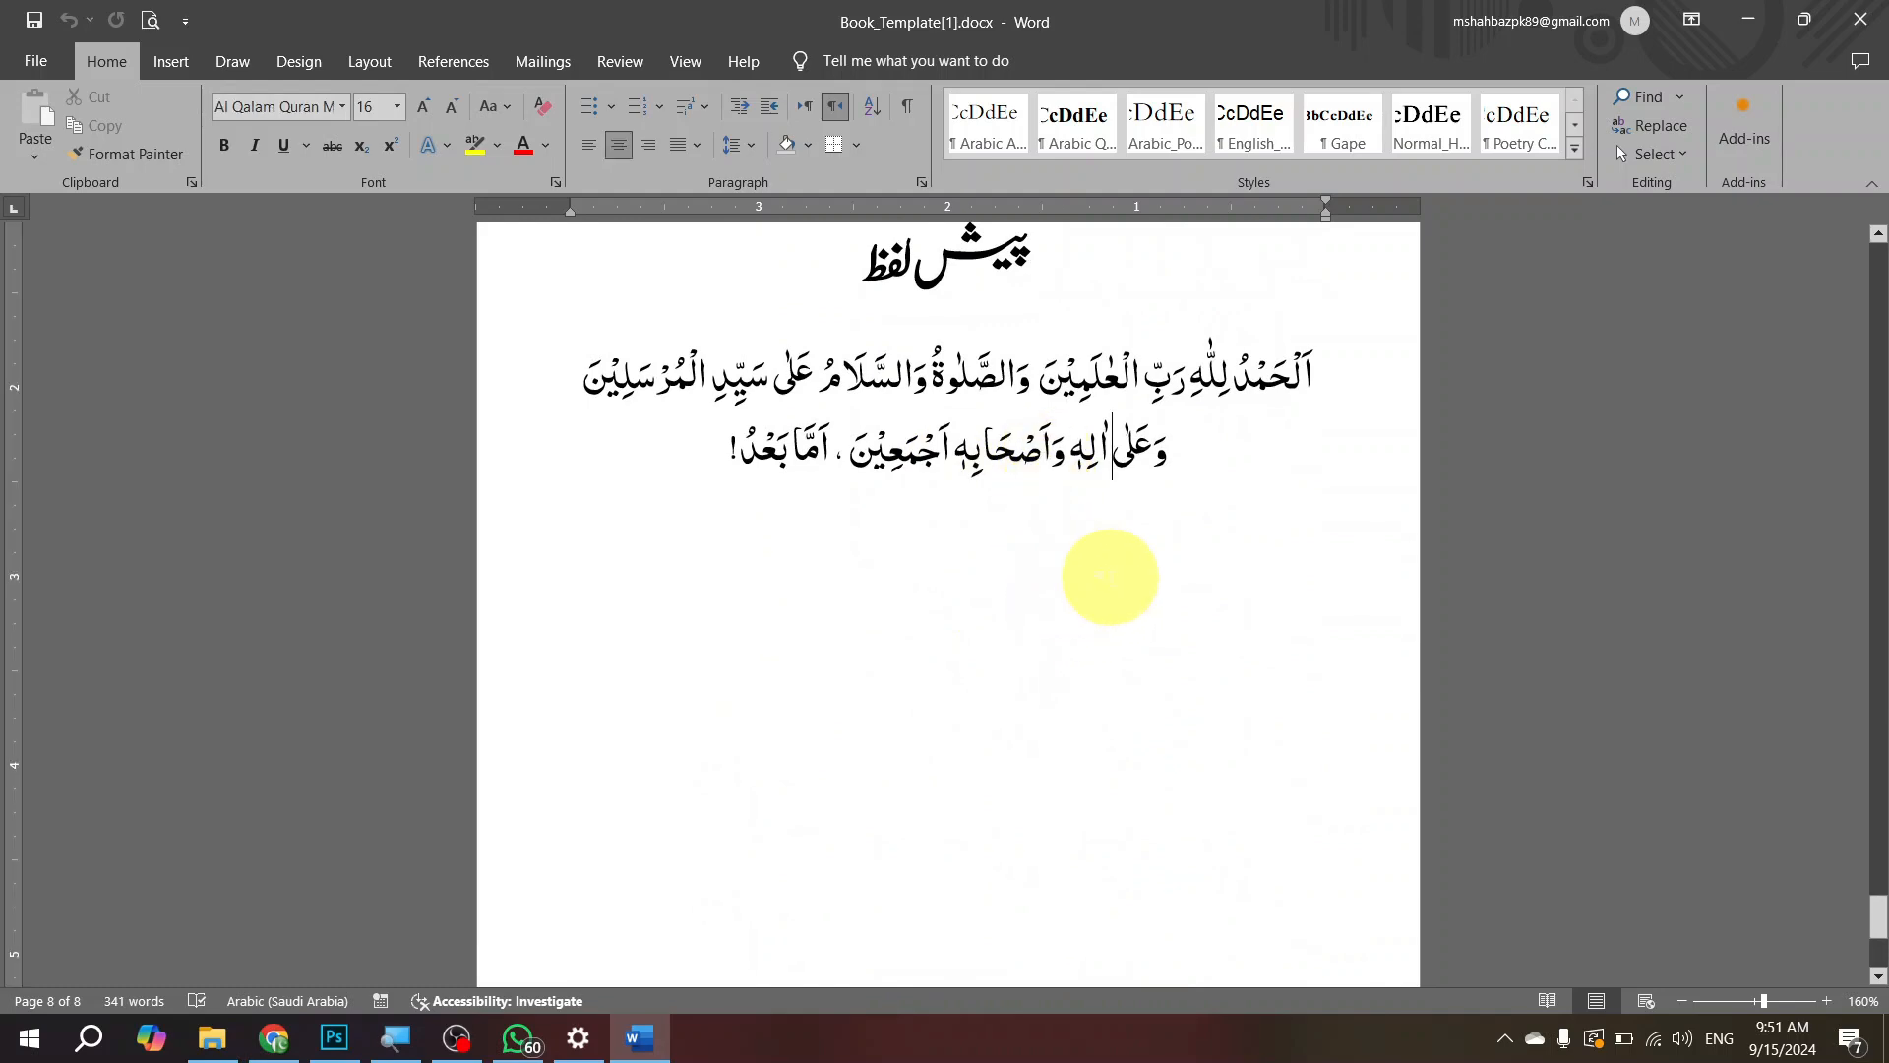
pyautogui.scroll(20, 1110, 577)
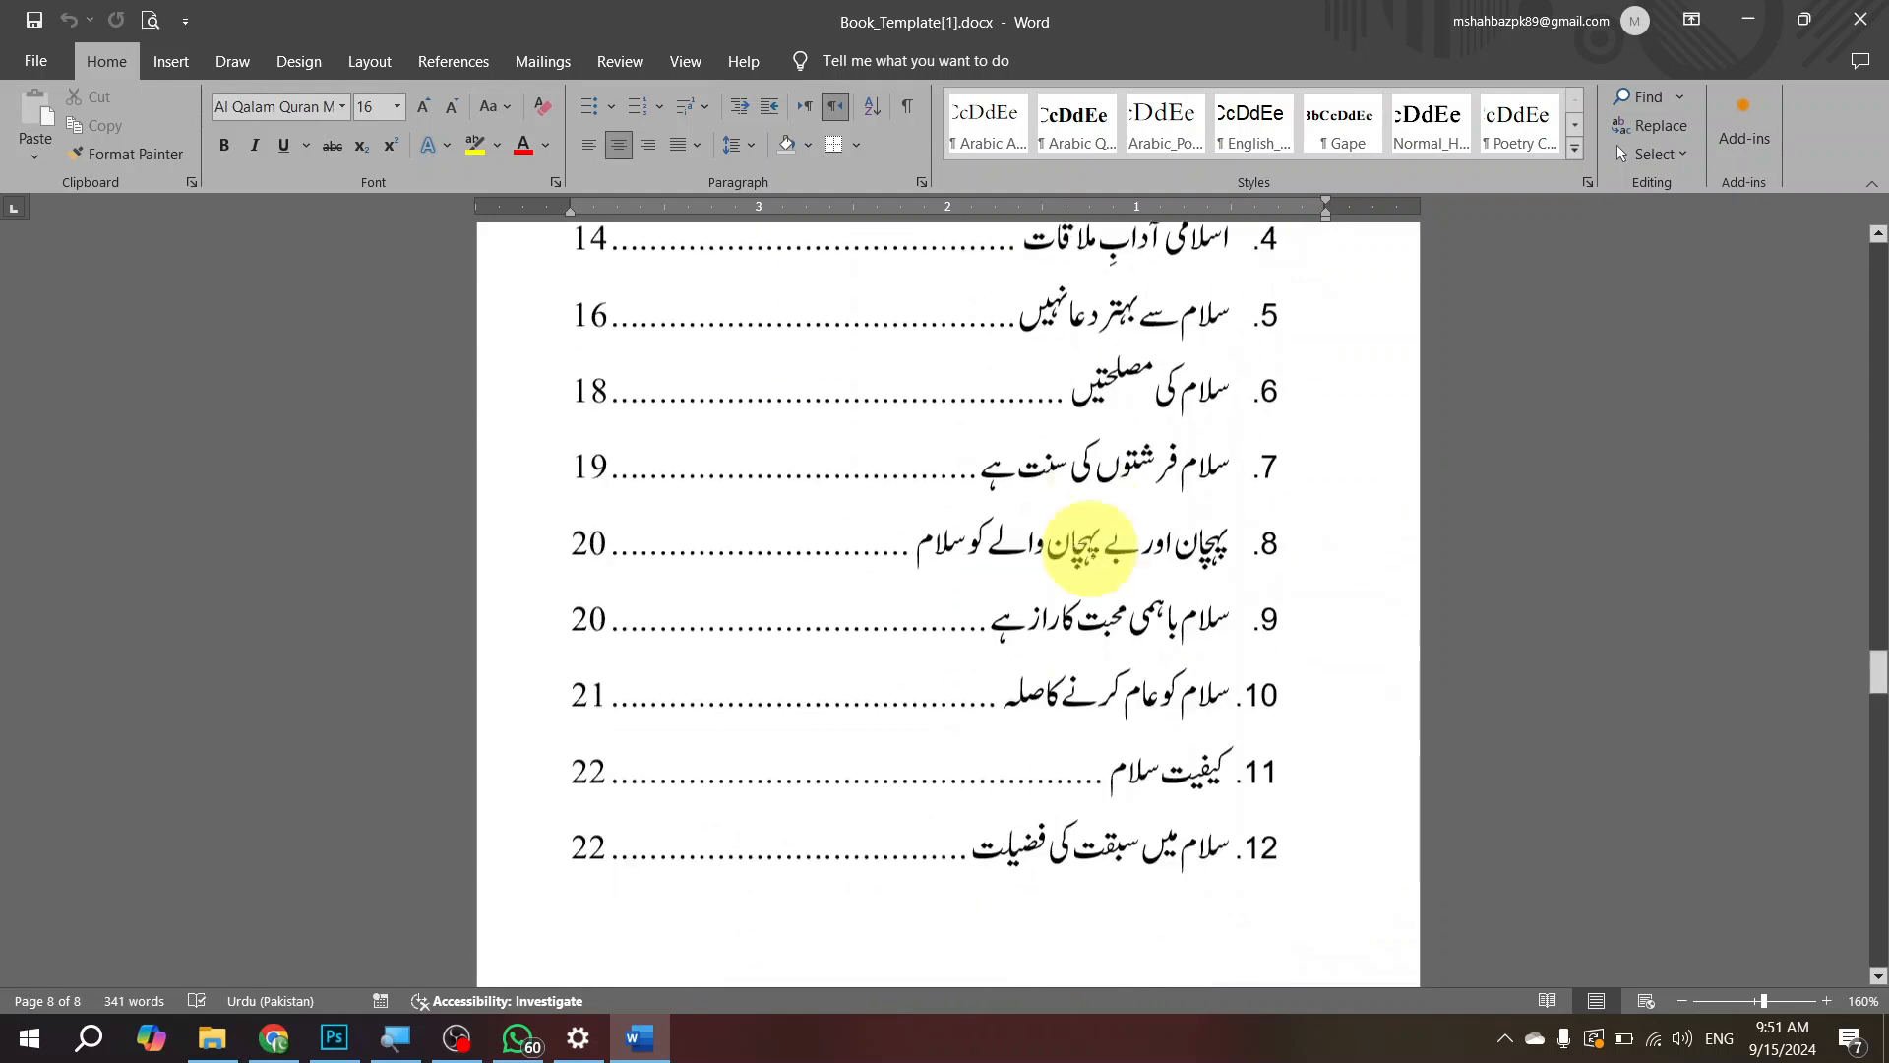
pyautogui.scroll(20, 1025, 535)
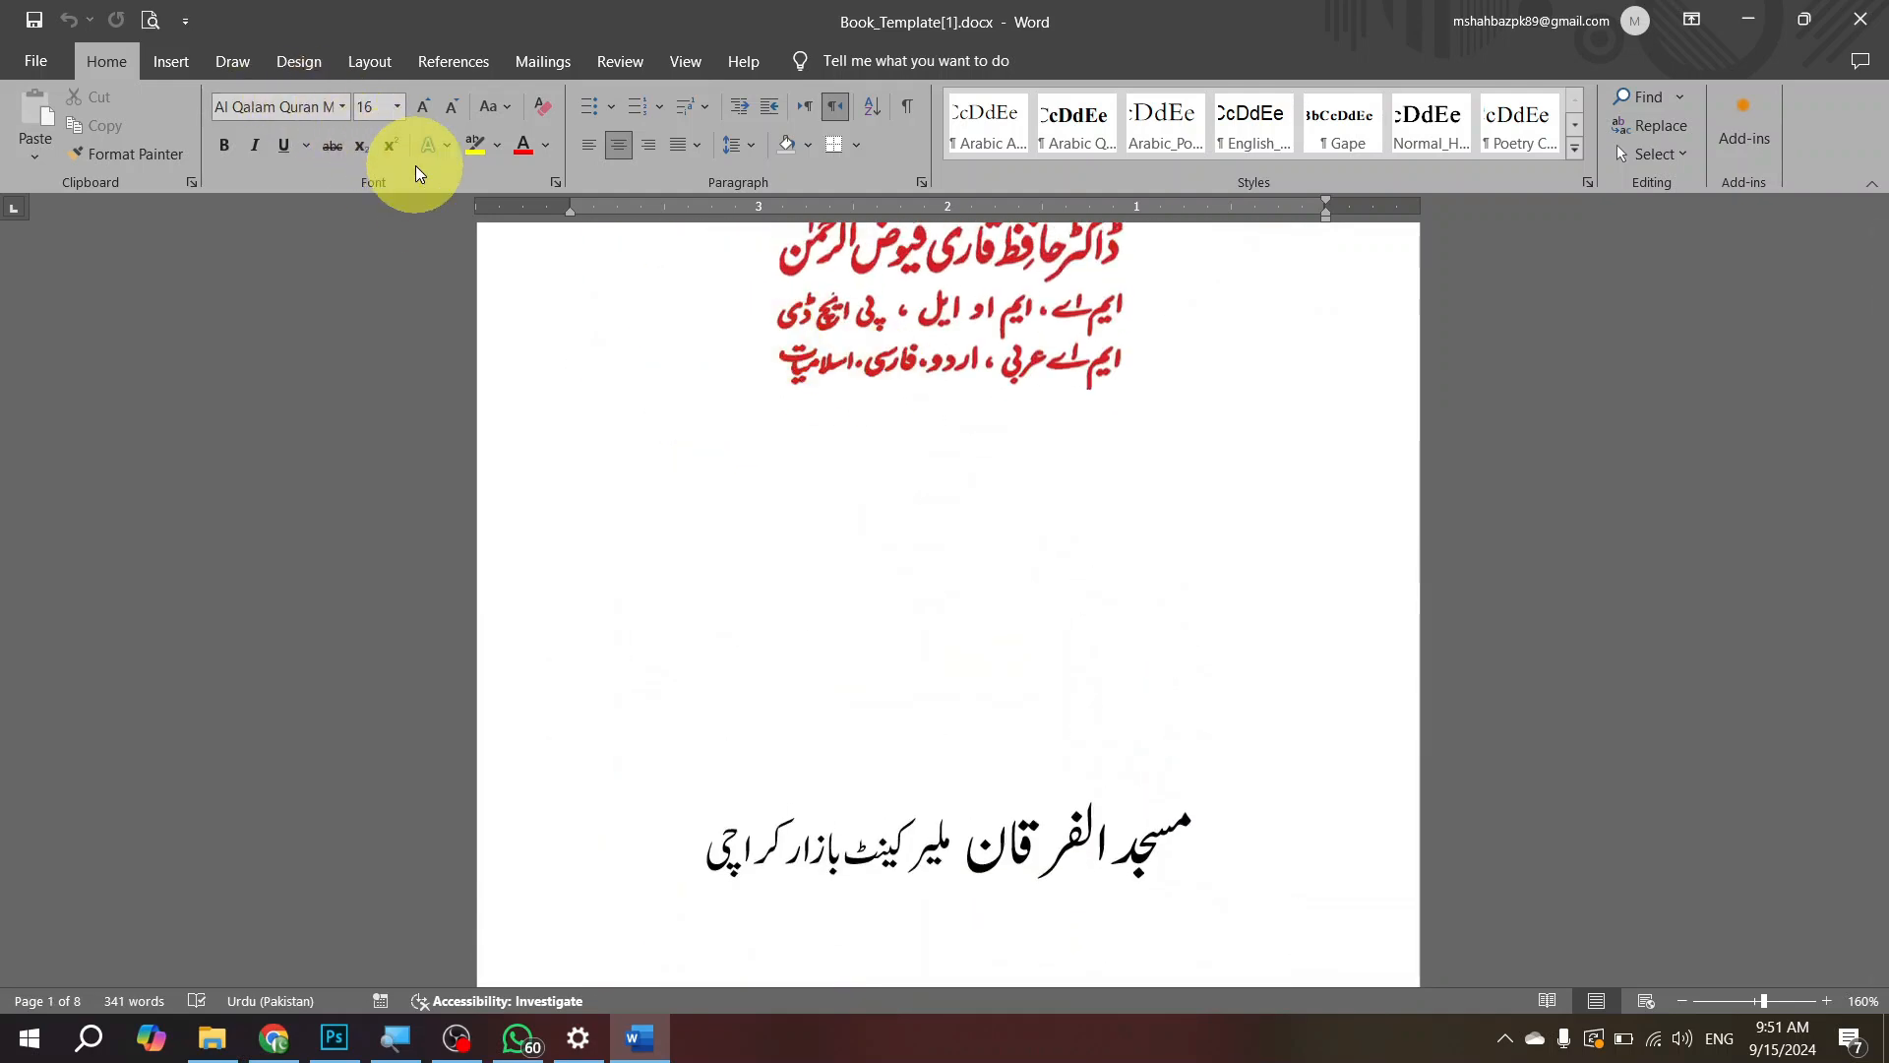
pyautogui.click(38, 63)
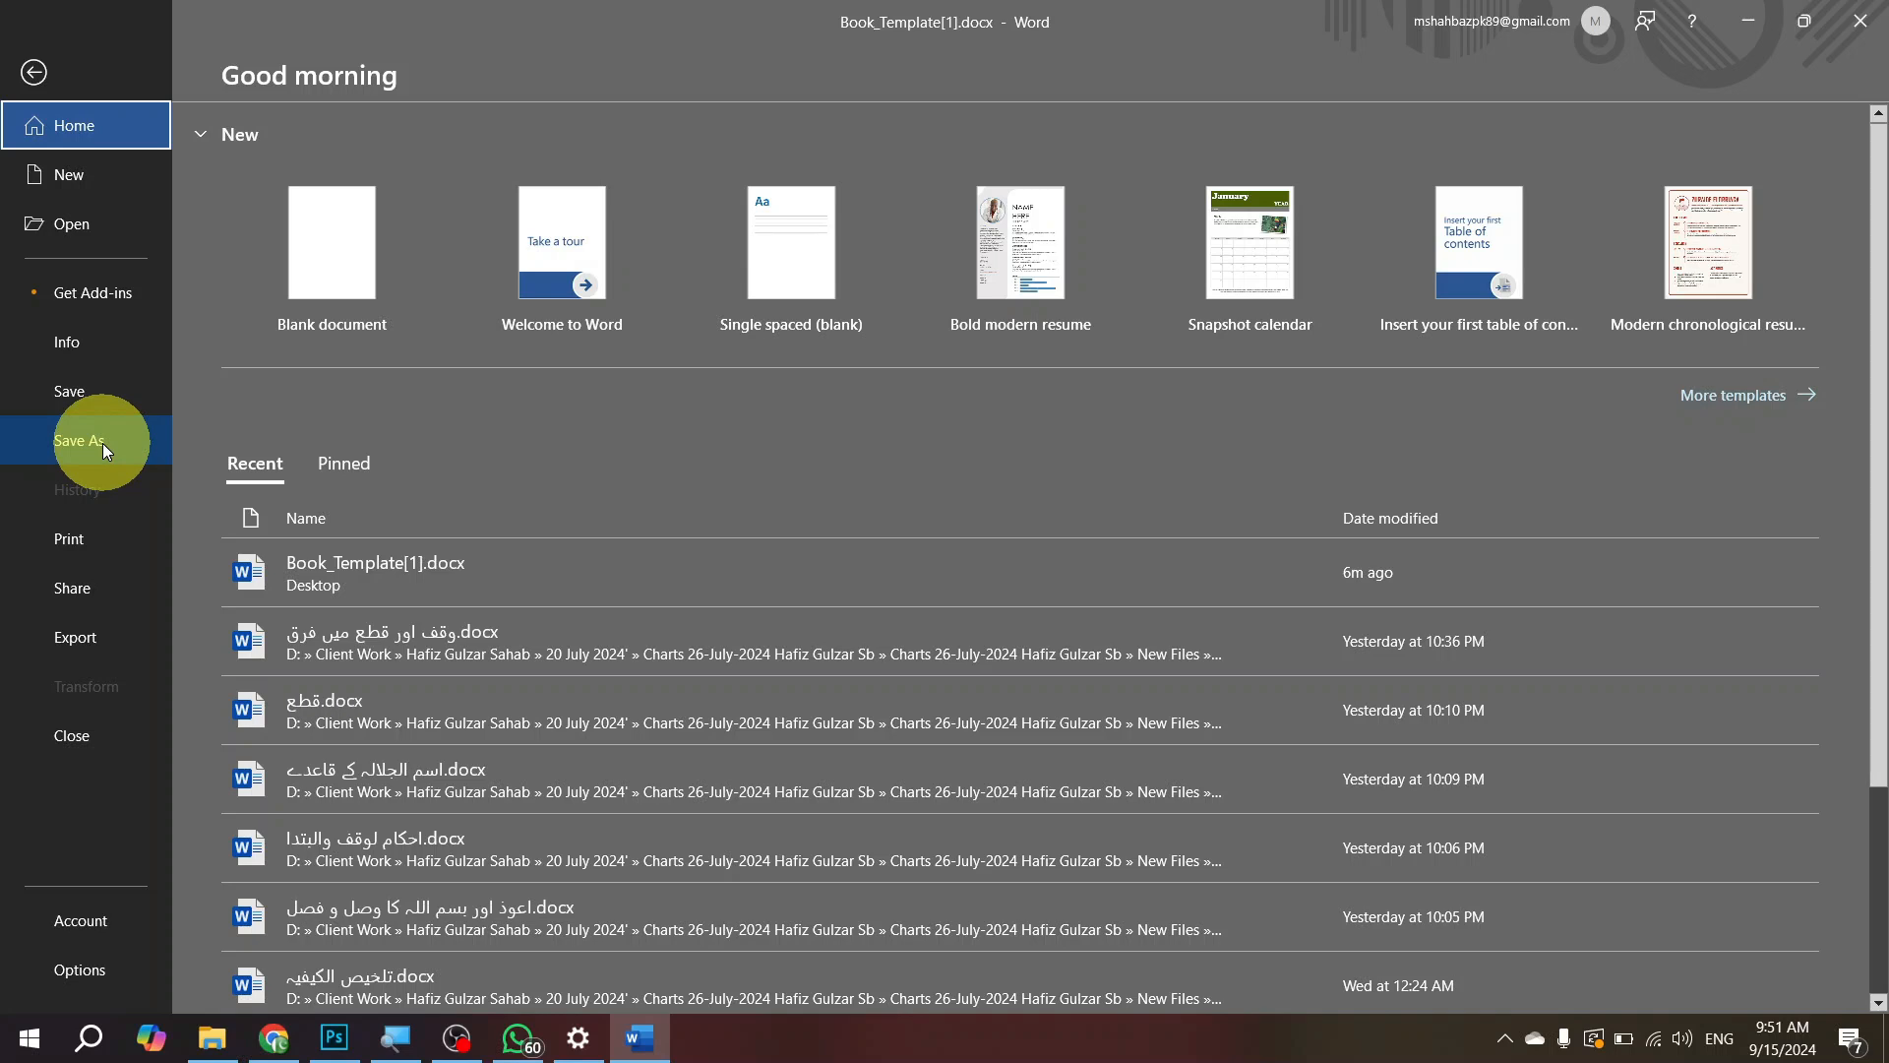
pyautogui.press('Escape')
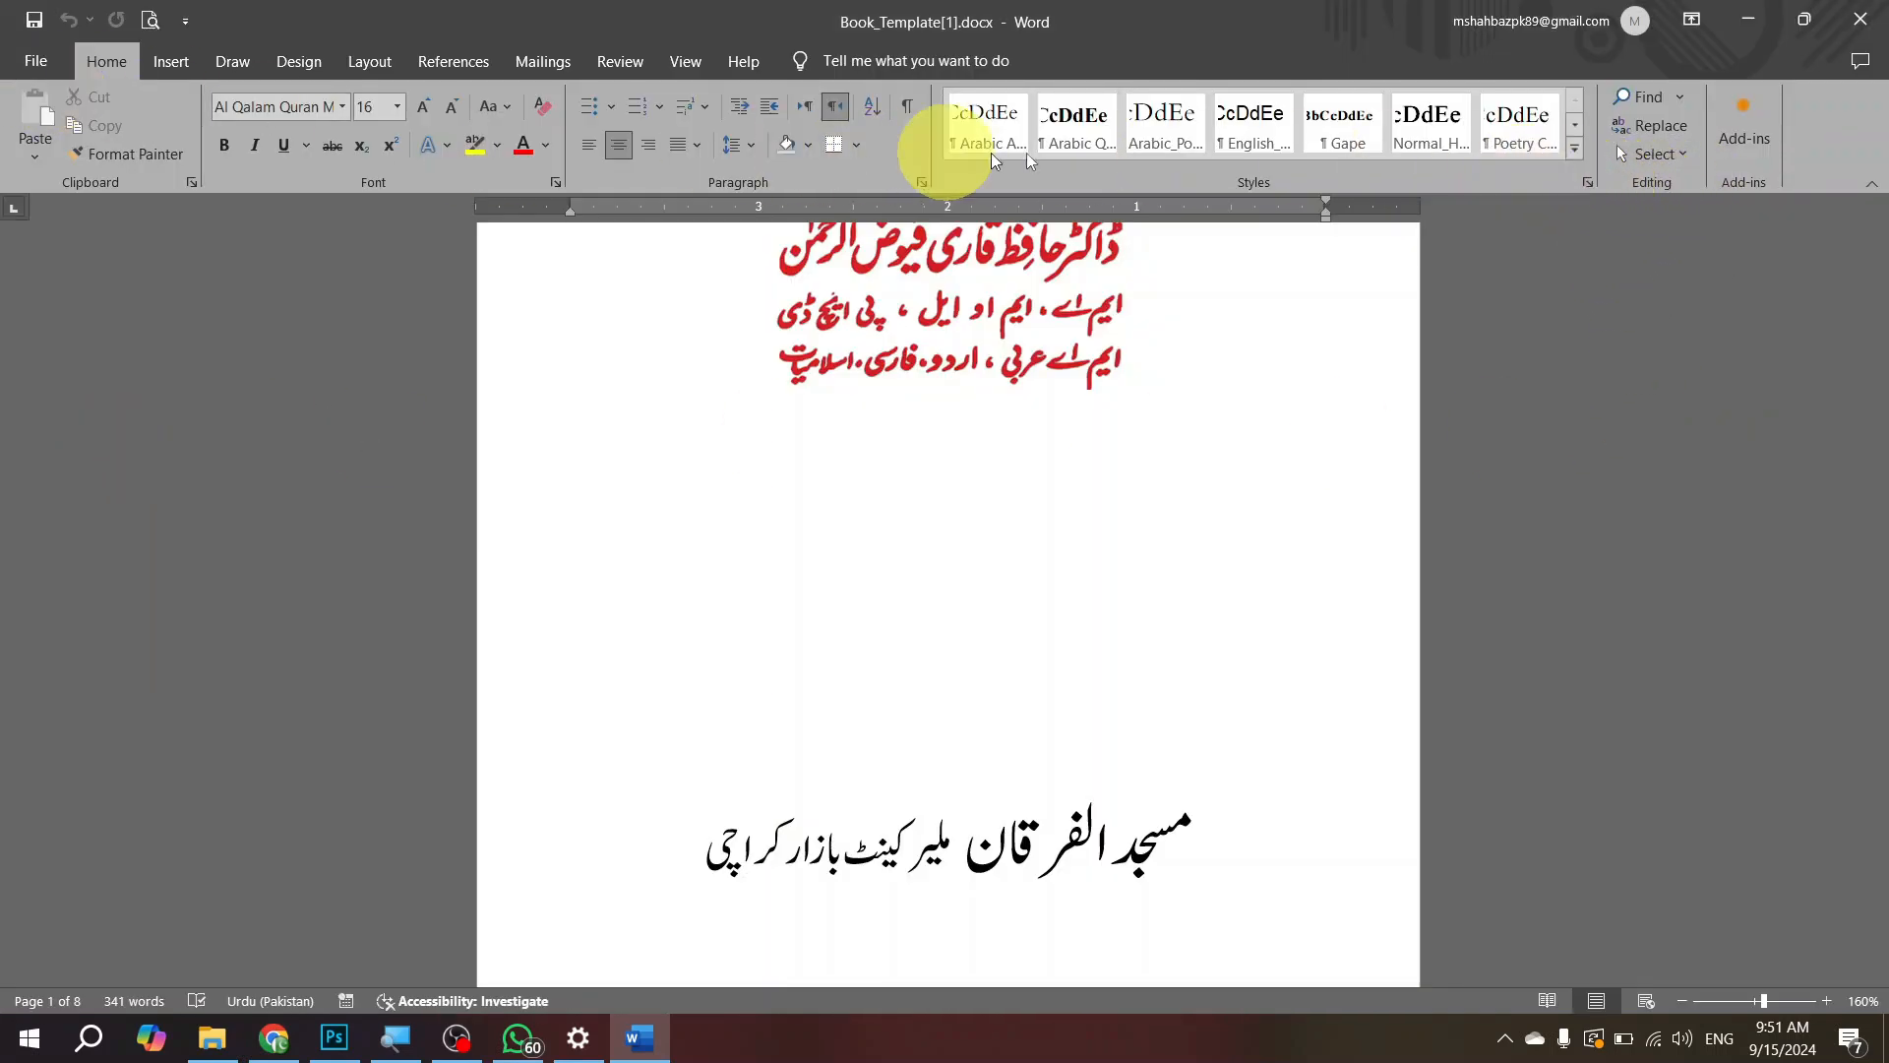
# Step: Show the full list of styles and check which style the foreword heading "پیش لفظ" on page 8 uses
pyautogui.click(1586, 181)
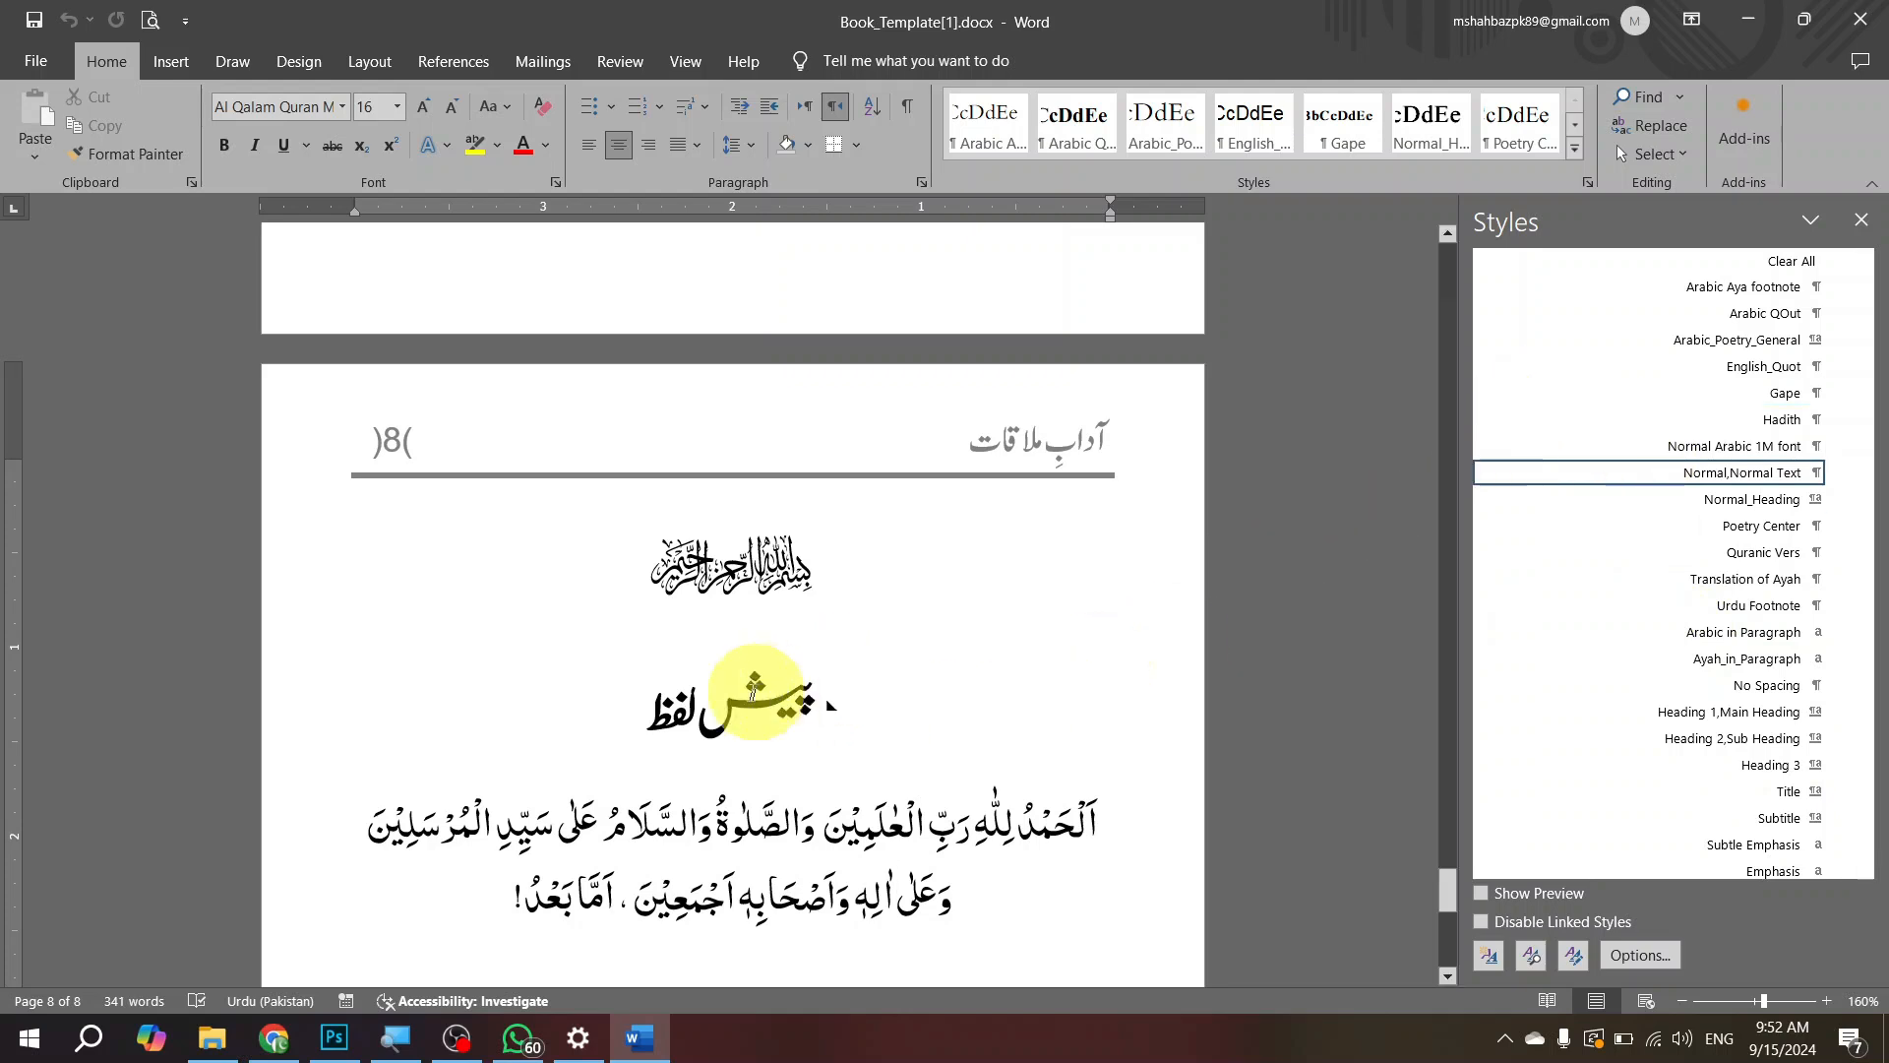
pyautogui.click(752, 688)
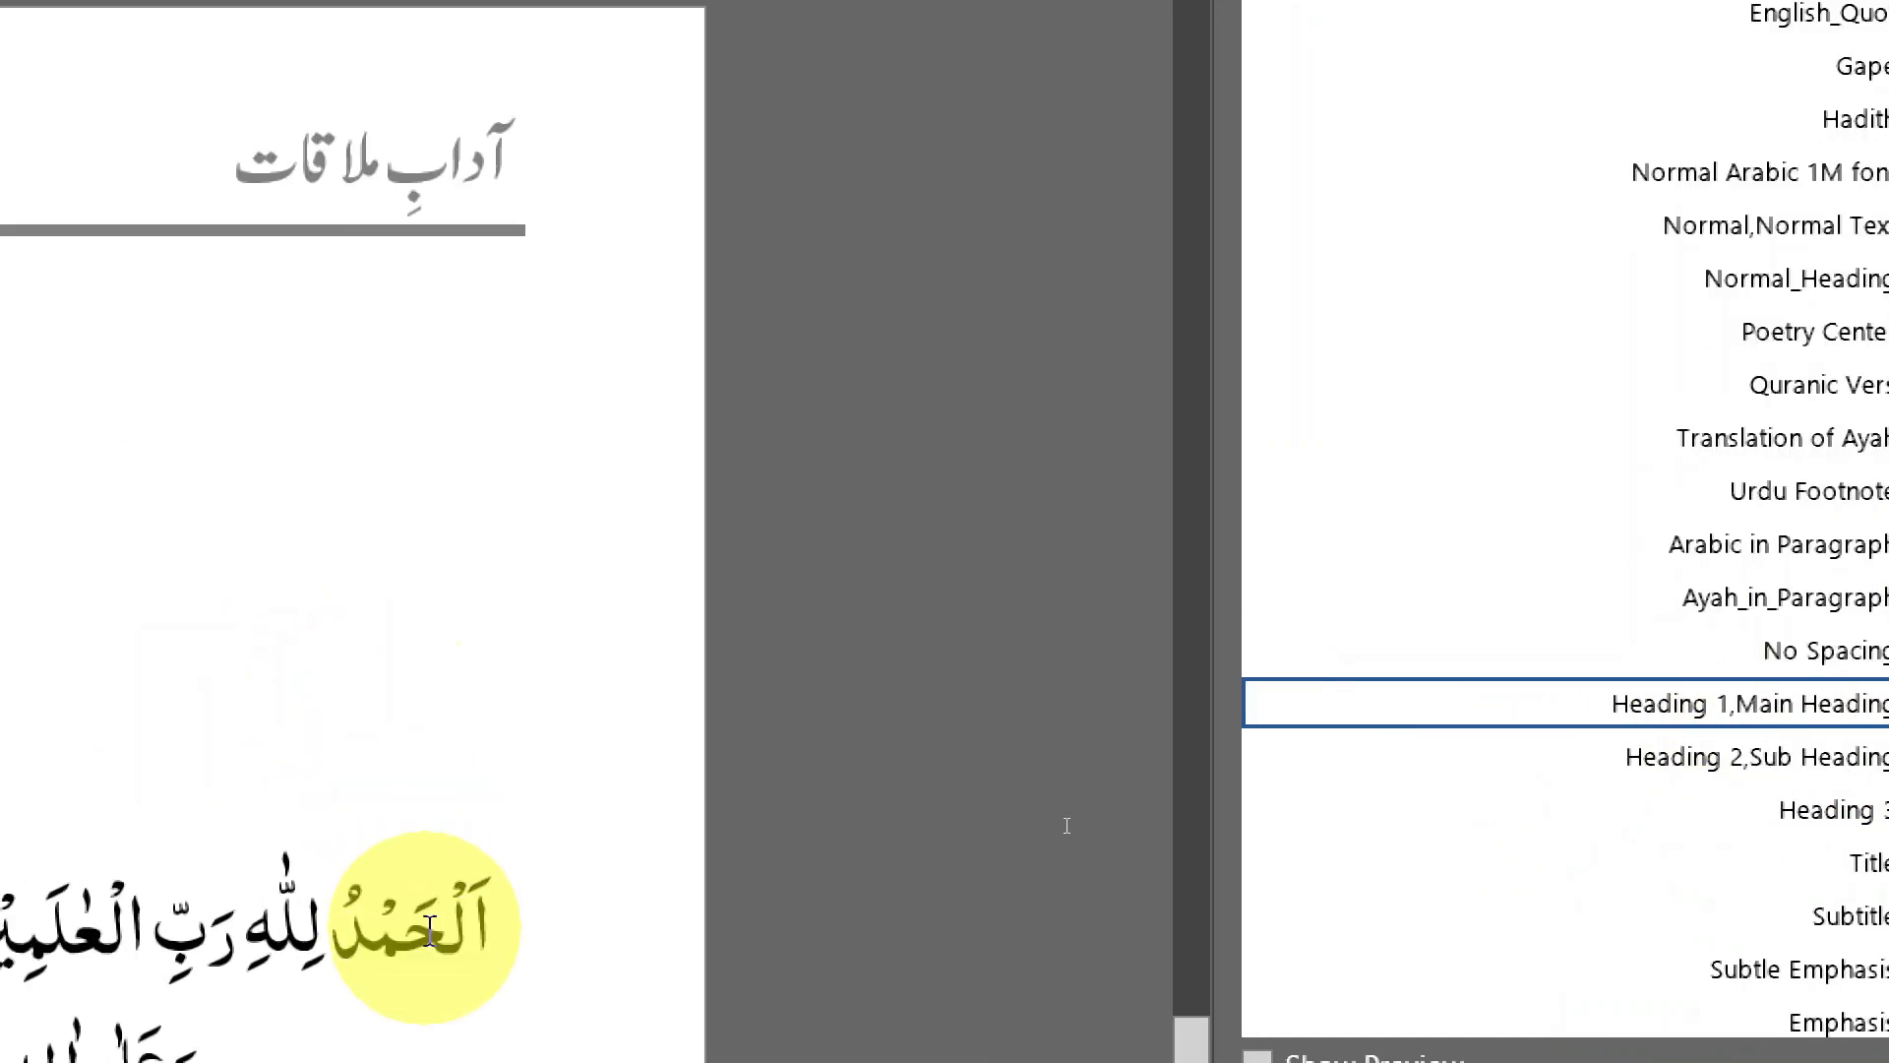
# Step: Add the line "شہباز آئی اکیڈمی" below the Arabic praise on page 8 and give it the Normal,Normal Text style
pyautogui.click(241, 920)
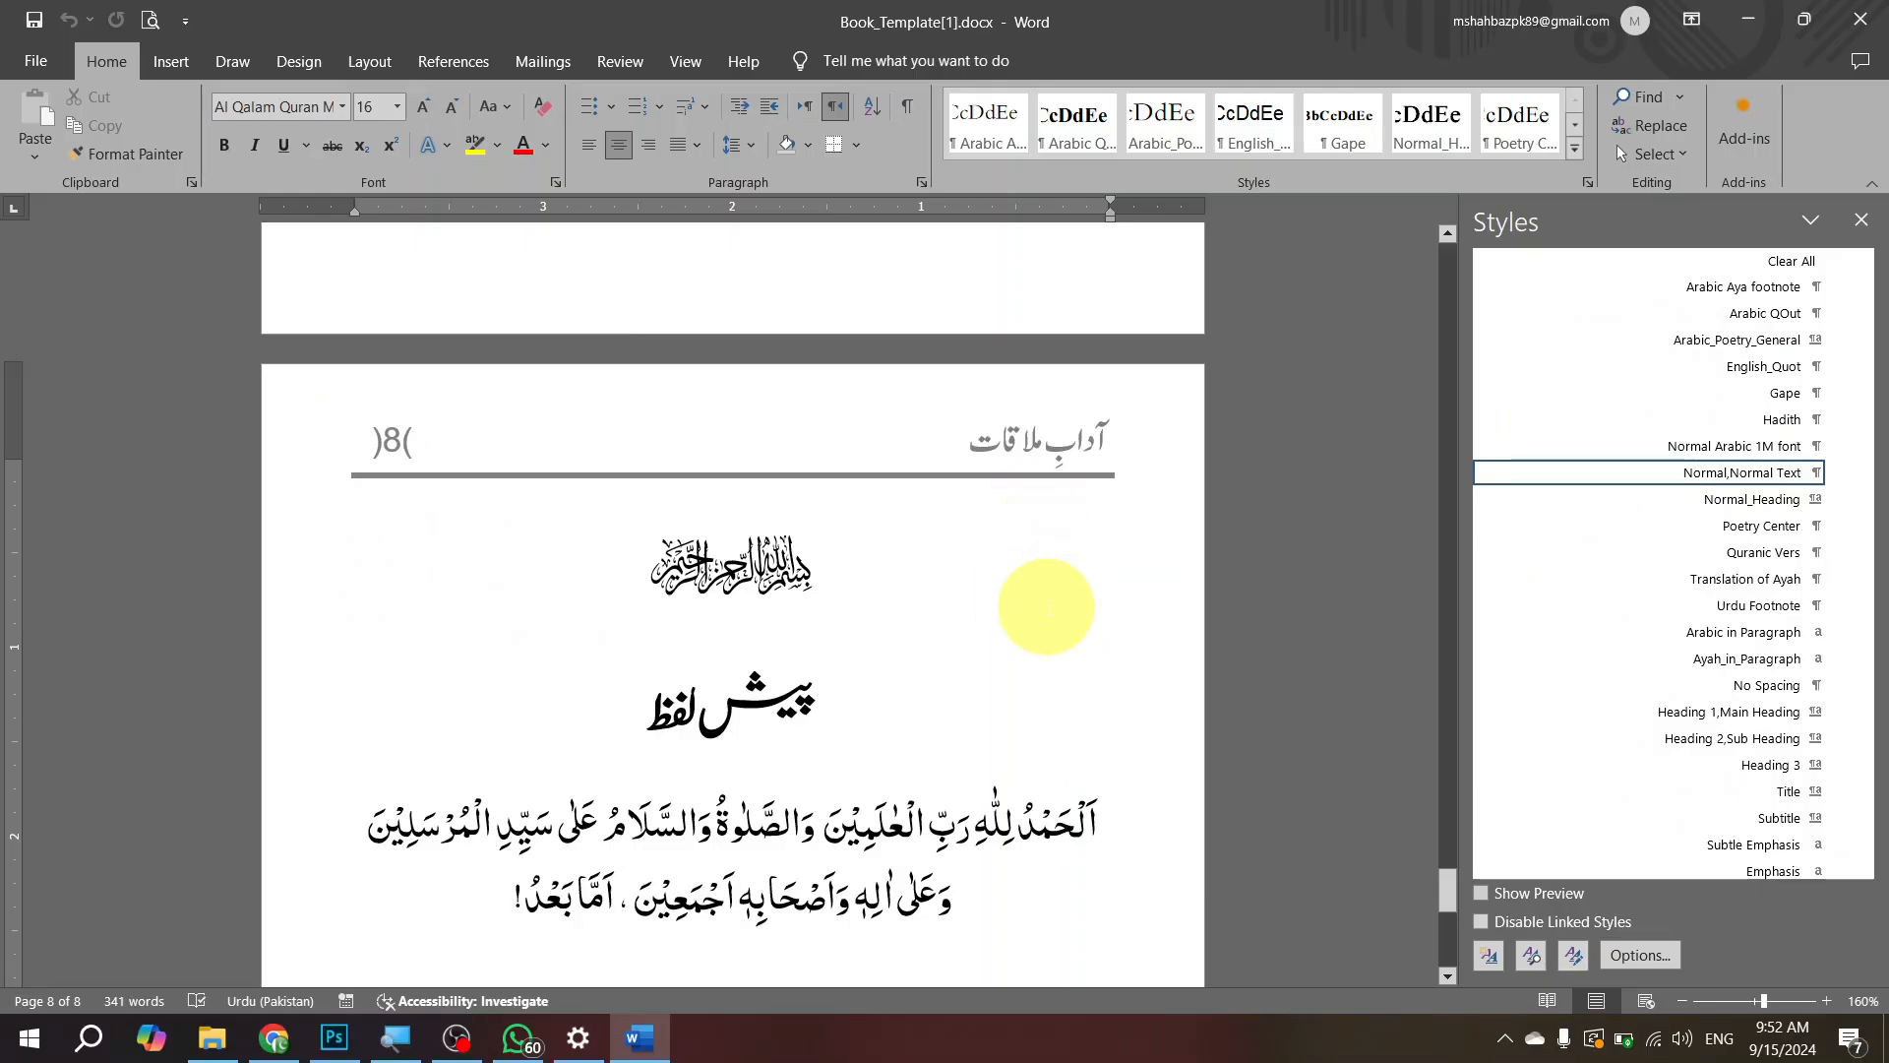
pyautogui.scroll(-3, 1025, 669)
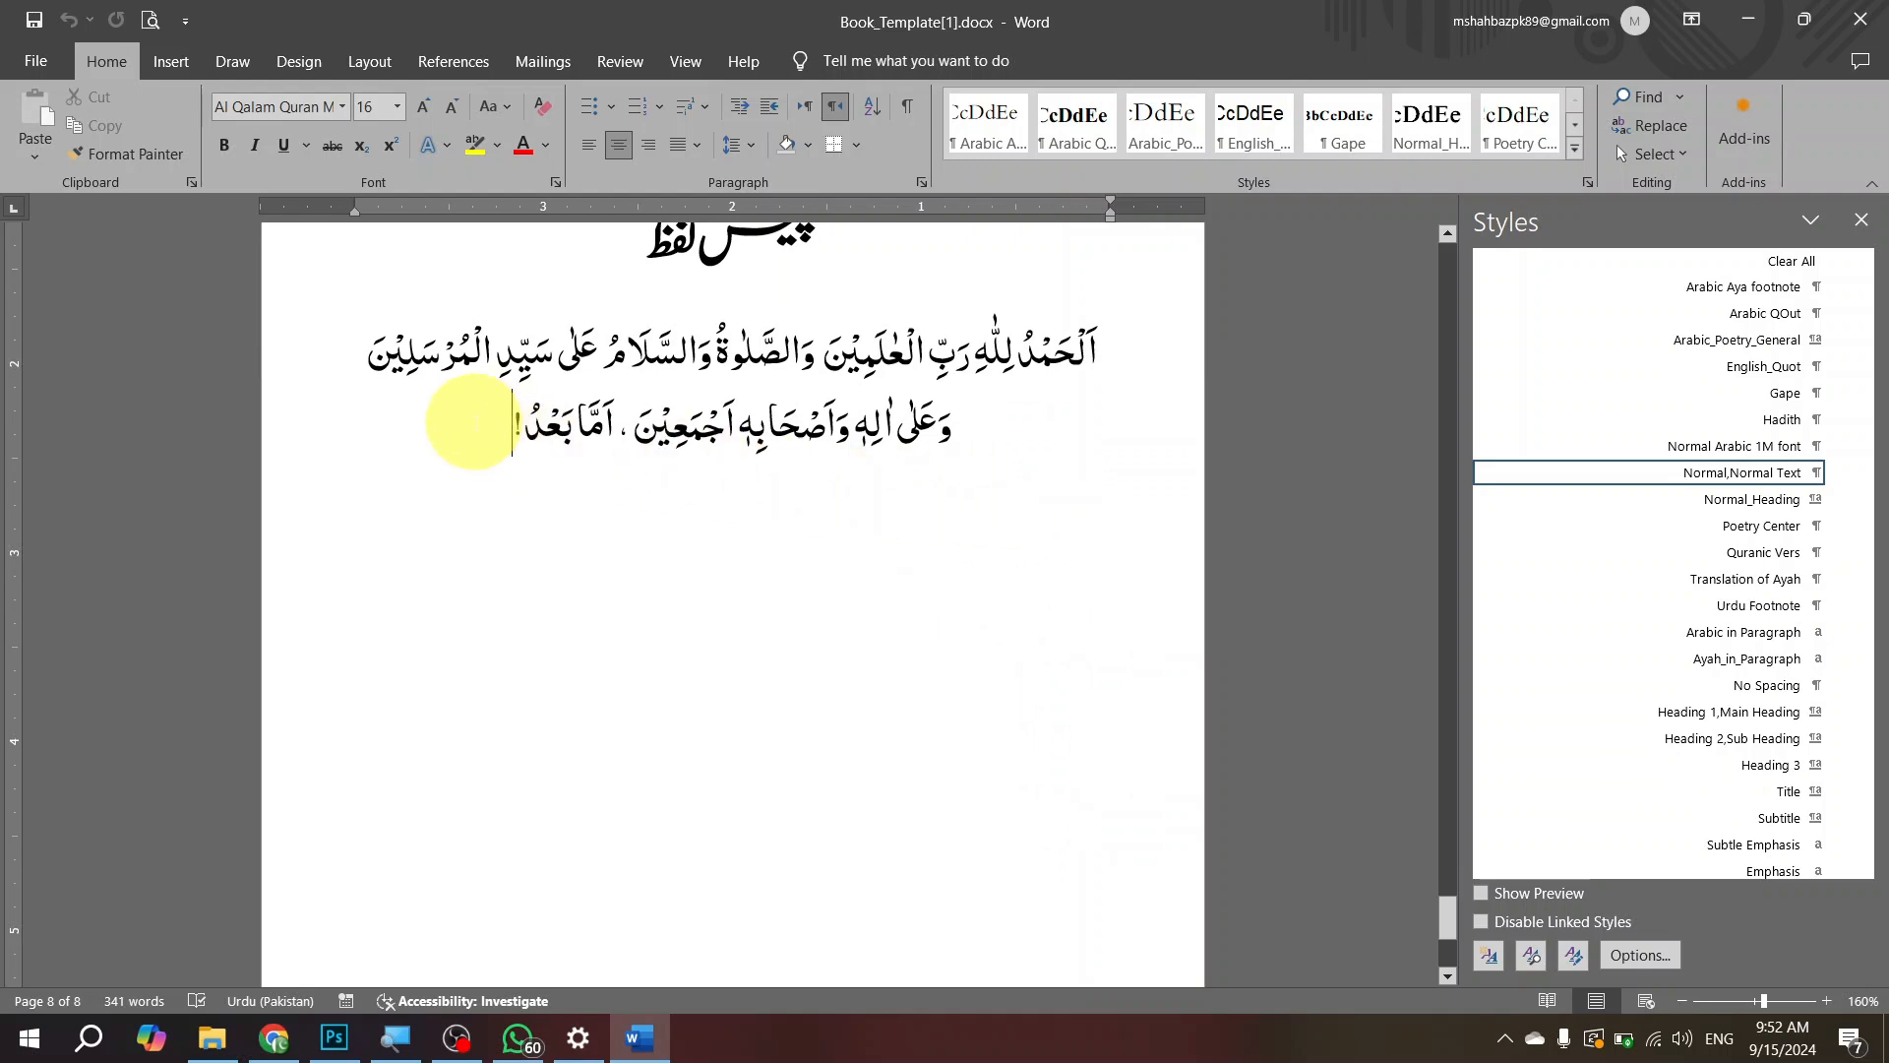
pyautogui.press('Return')
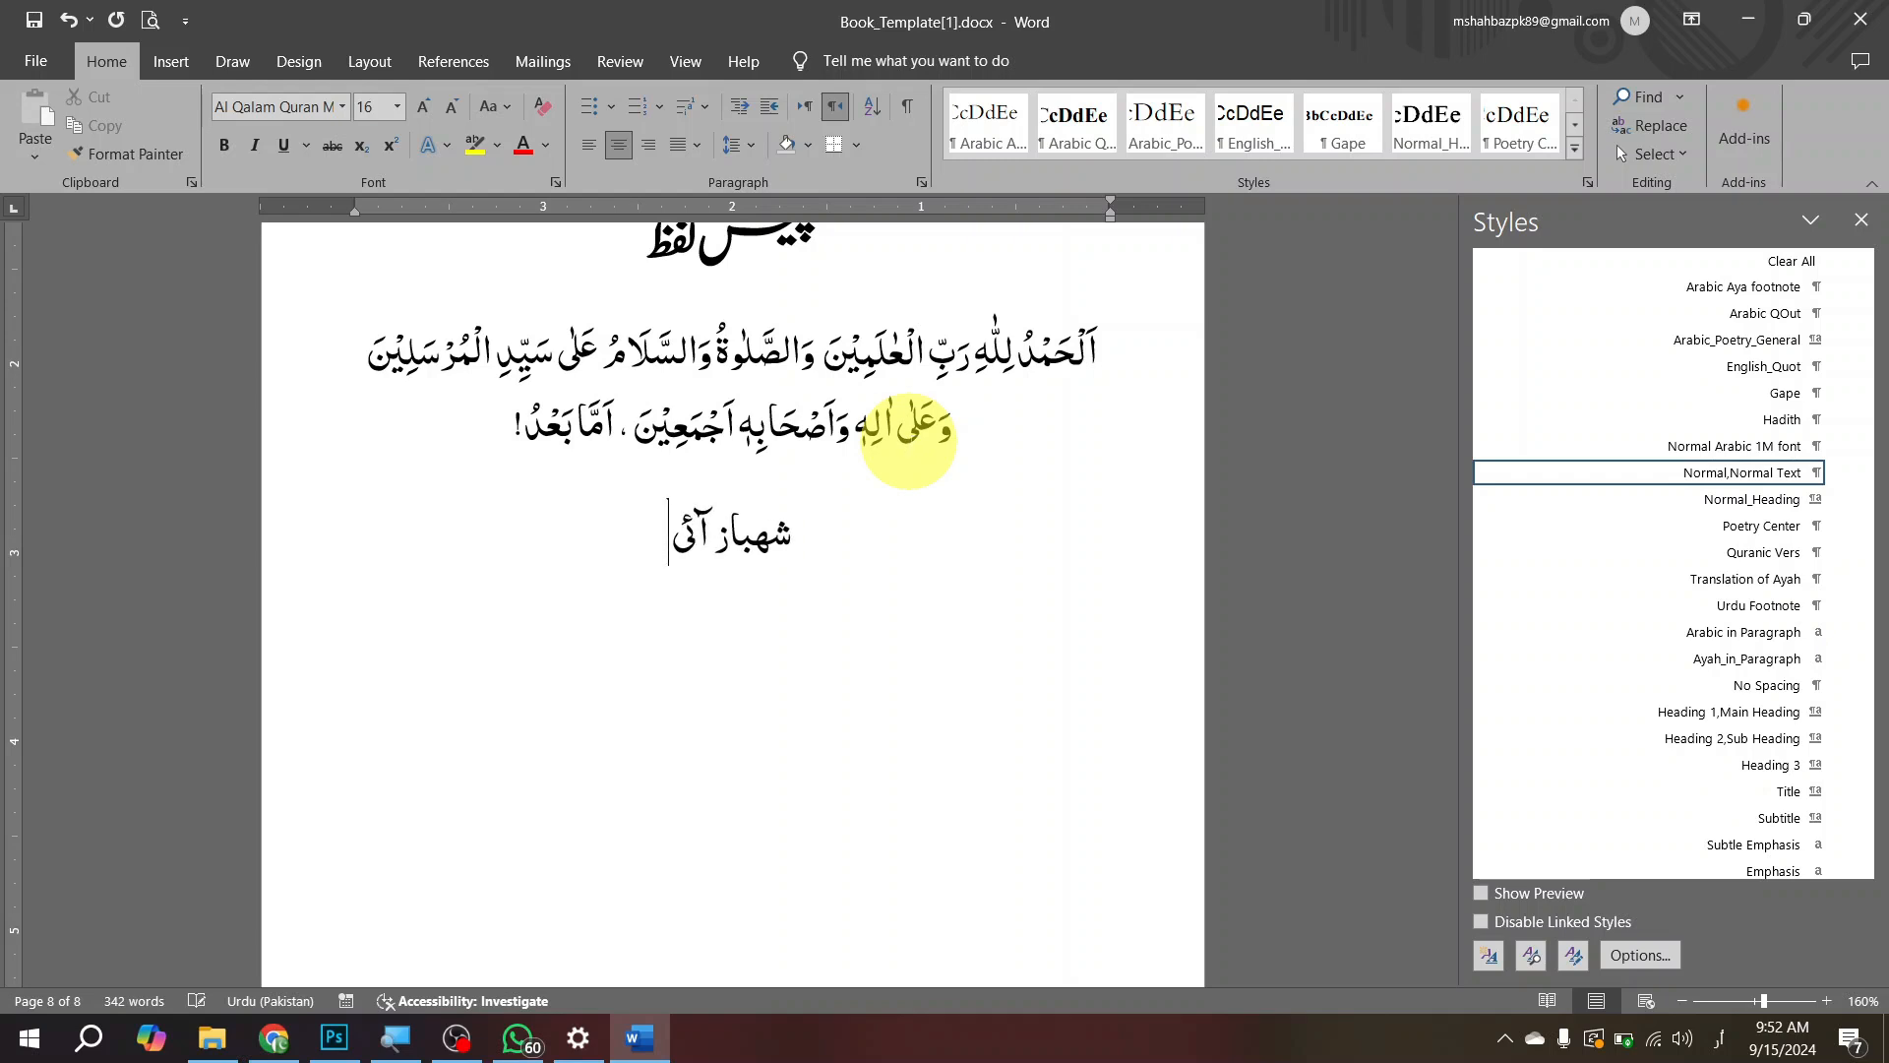
pyautogui.write('یڈمی')
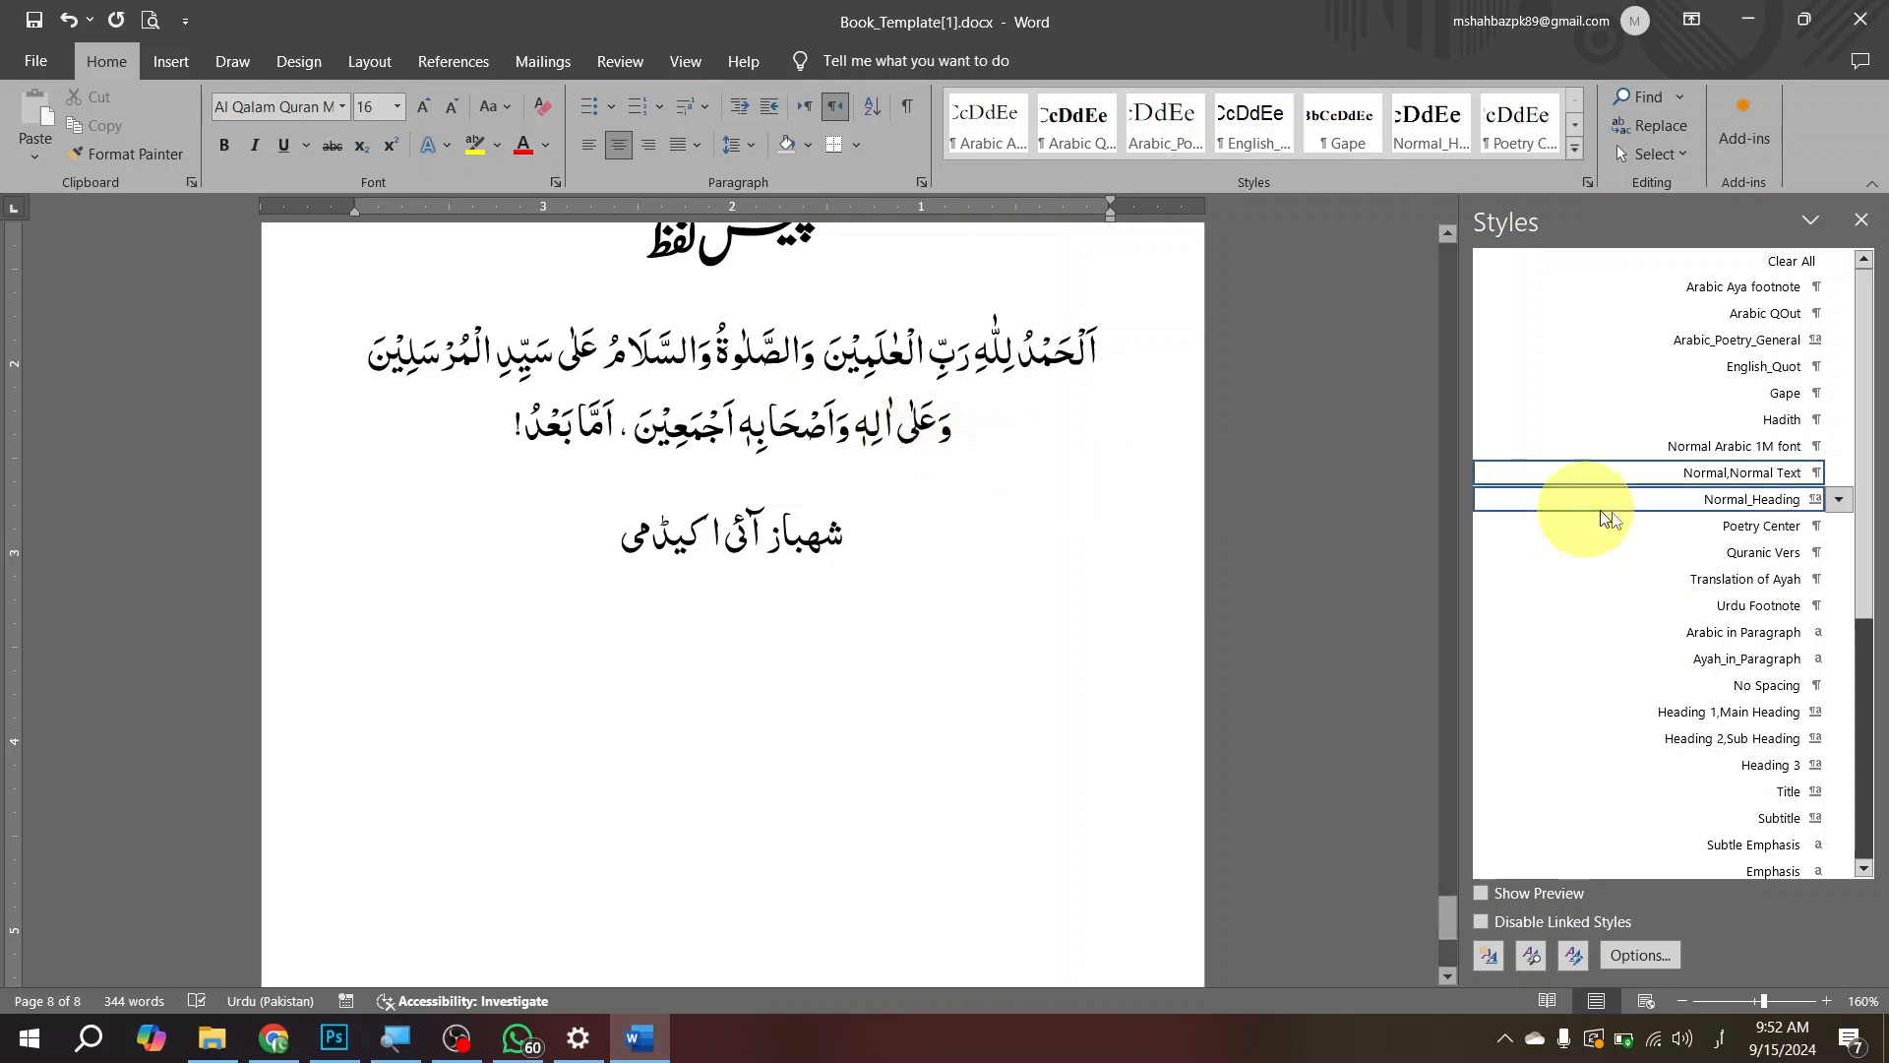
pyautogui.click(1746, 473)
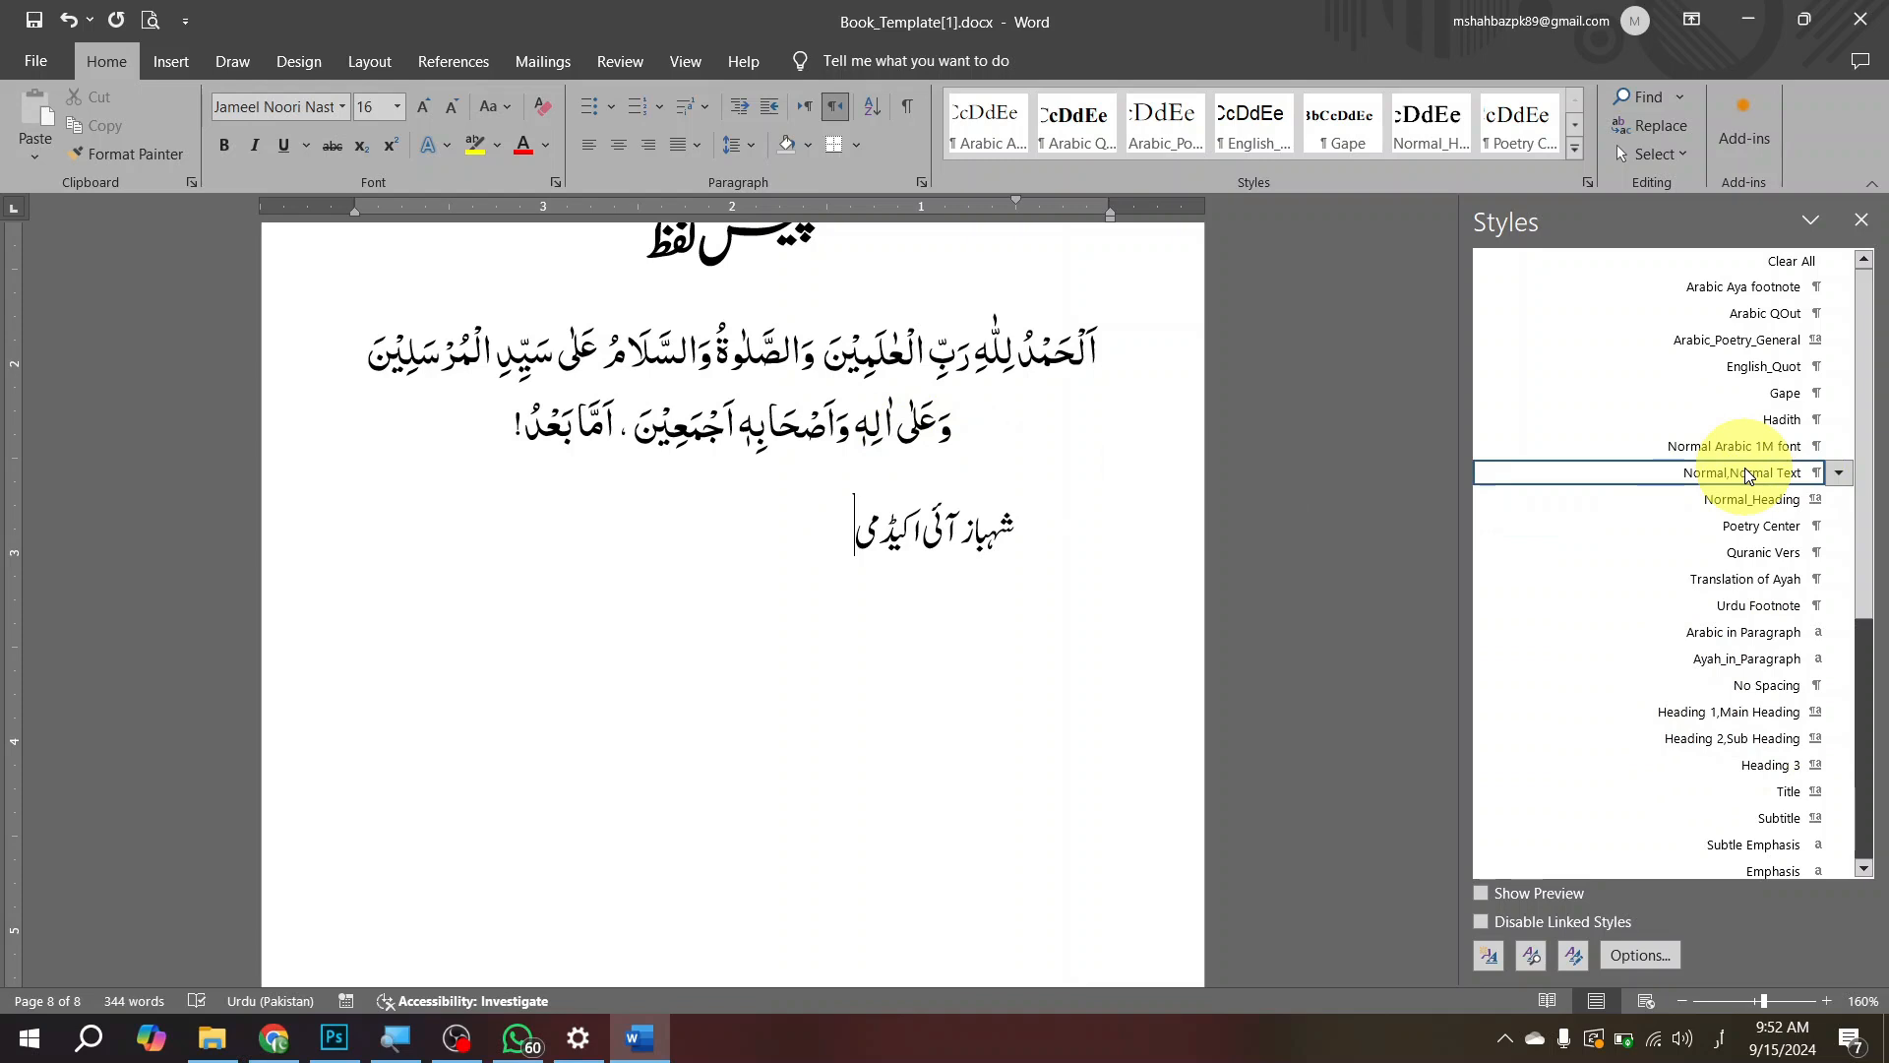
# Step: Duplicate the phrase "شہباز آئی اکیڈمی" once on its own line, undoing the extra copies pasted on separate lines
pyautogui.hotkey('shift', 'Home')
pyautogui.hotkey('ctrl', 'c')
pyautogui.press('End')
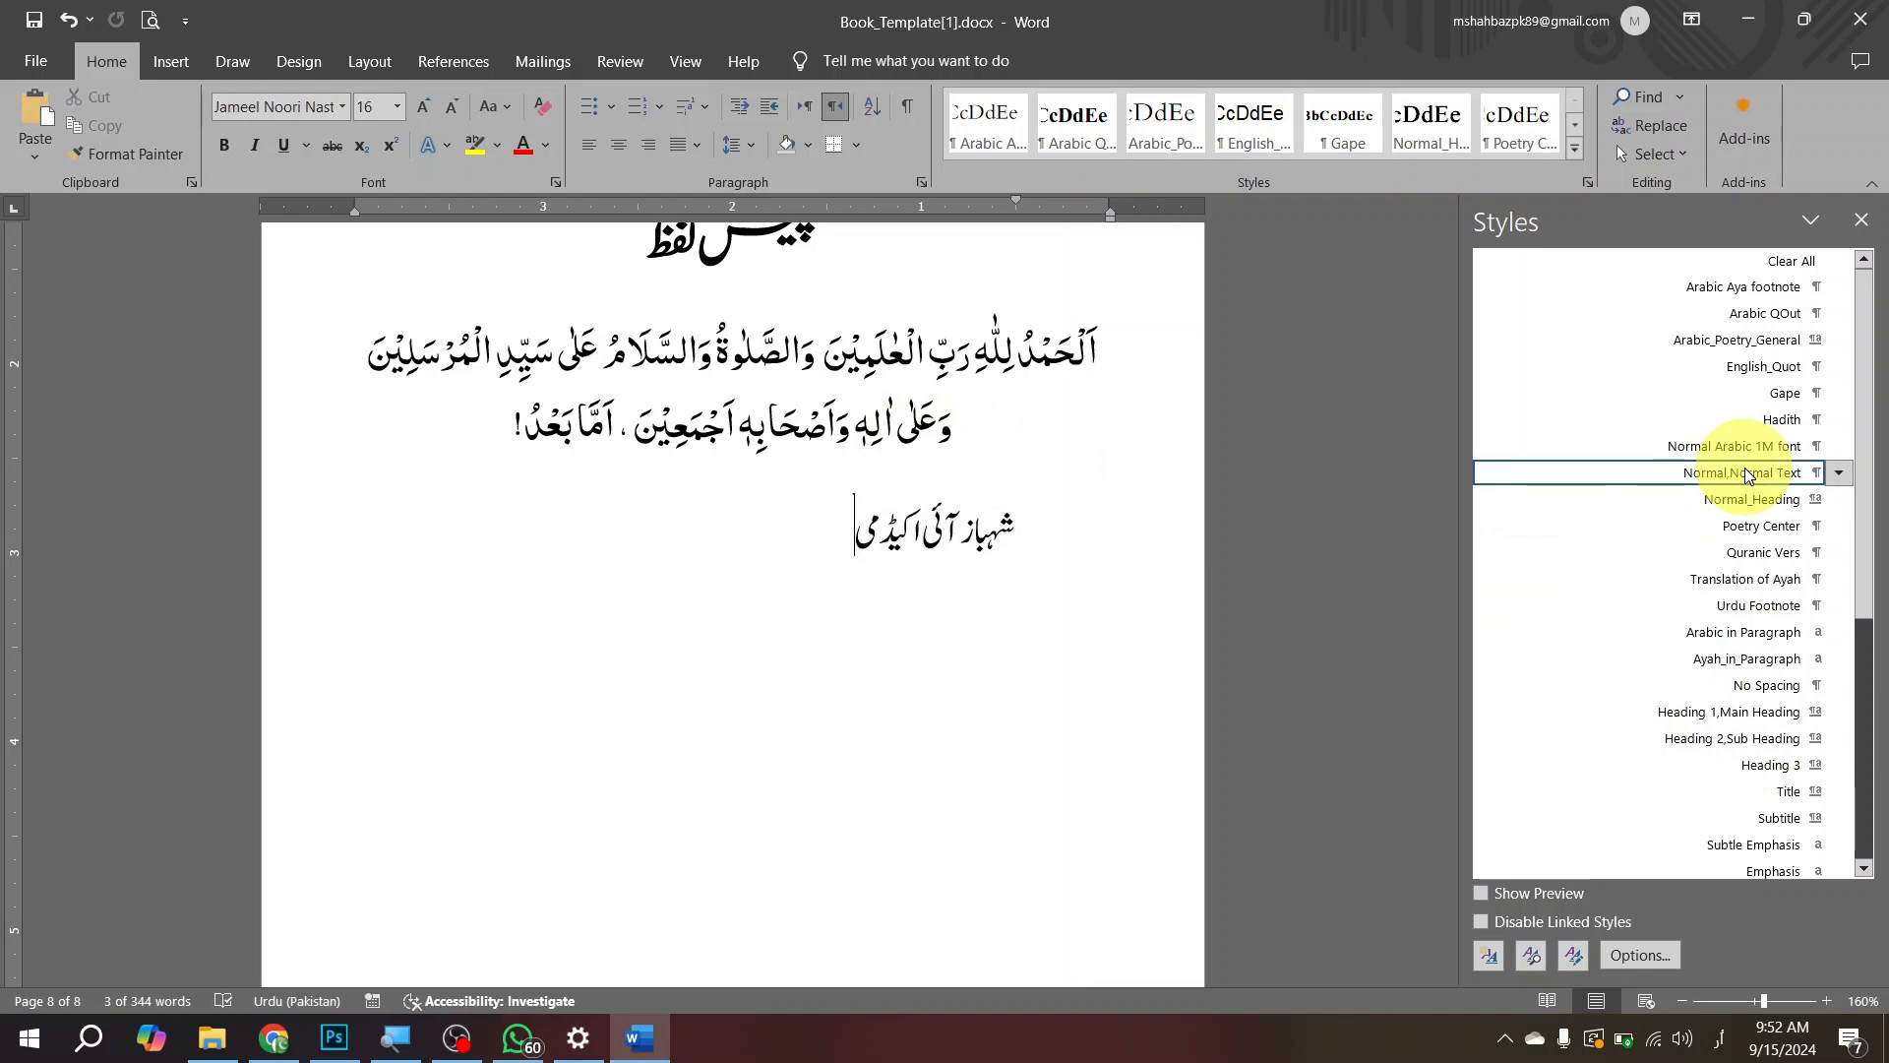
pyautogui.hotkey('ctrl', 'v')
pyautogui.hotkey('ctrl', 'v')
pyautogui.hotkey('ctrl', 'v')
pyautogui.hotkey('ctrl', 'v')
pyautogui.hotkey('ctrl', 'v')
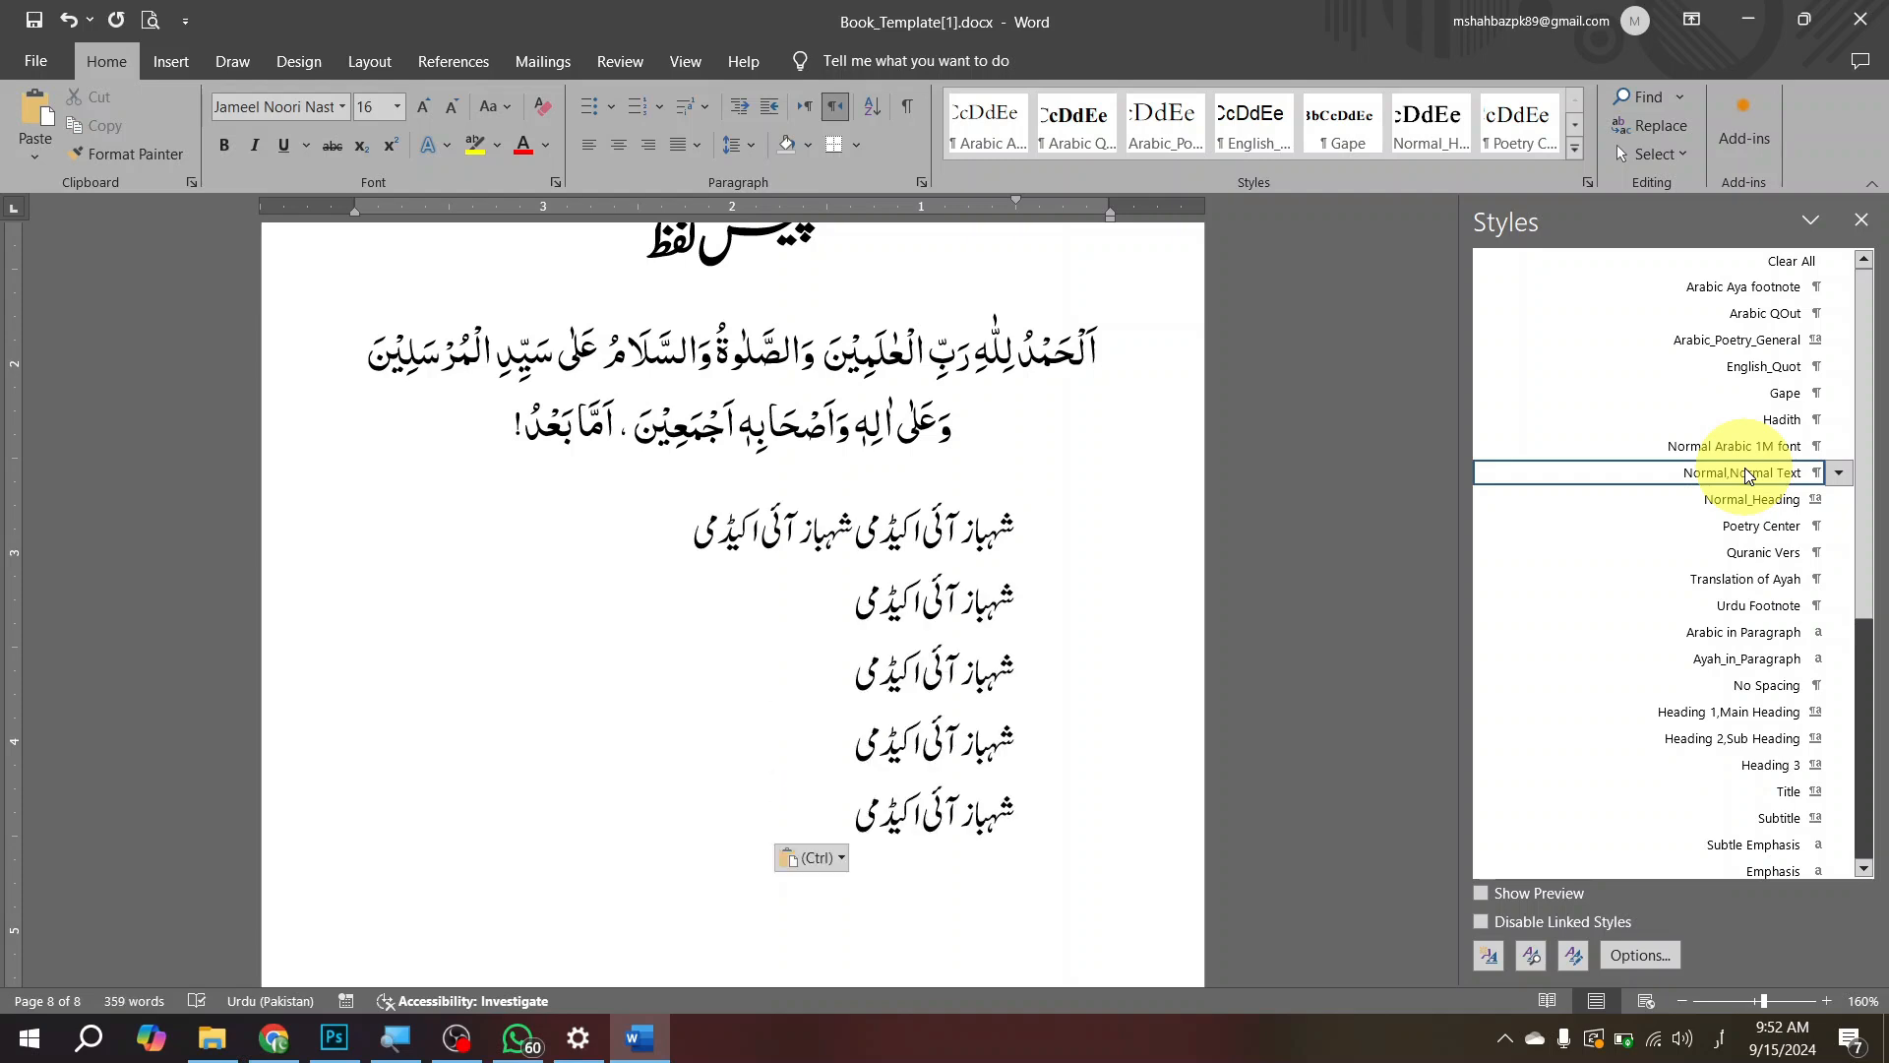
pyautogui.hotkey('ctrl', 'z')
# Step: Fill the first body paragraph with repeated copies of the doubled phrase and start a new paragraph with "لکاجف"
pyautogui.press('Up')
pyautogui.hotkey('shift', 'End')
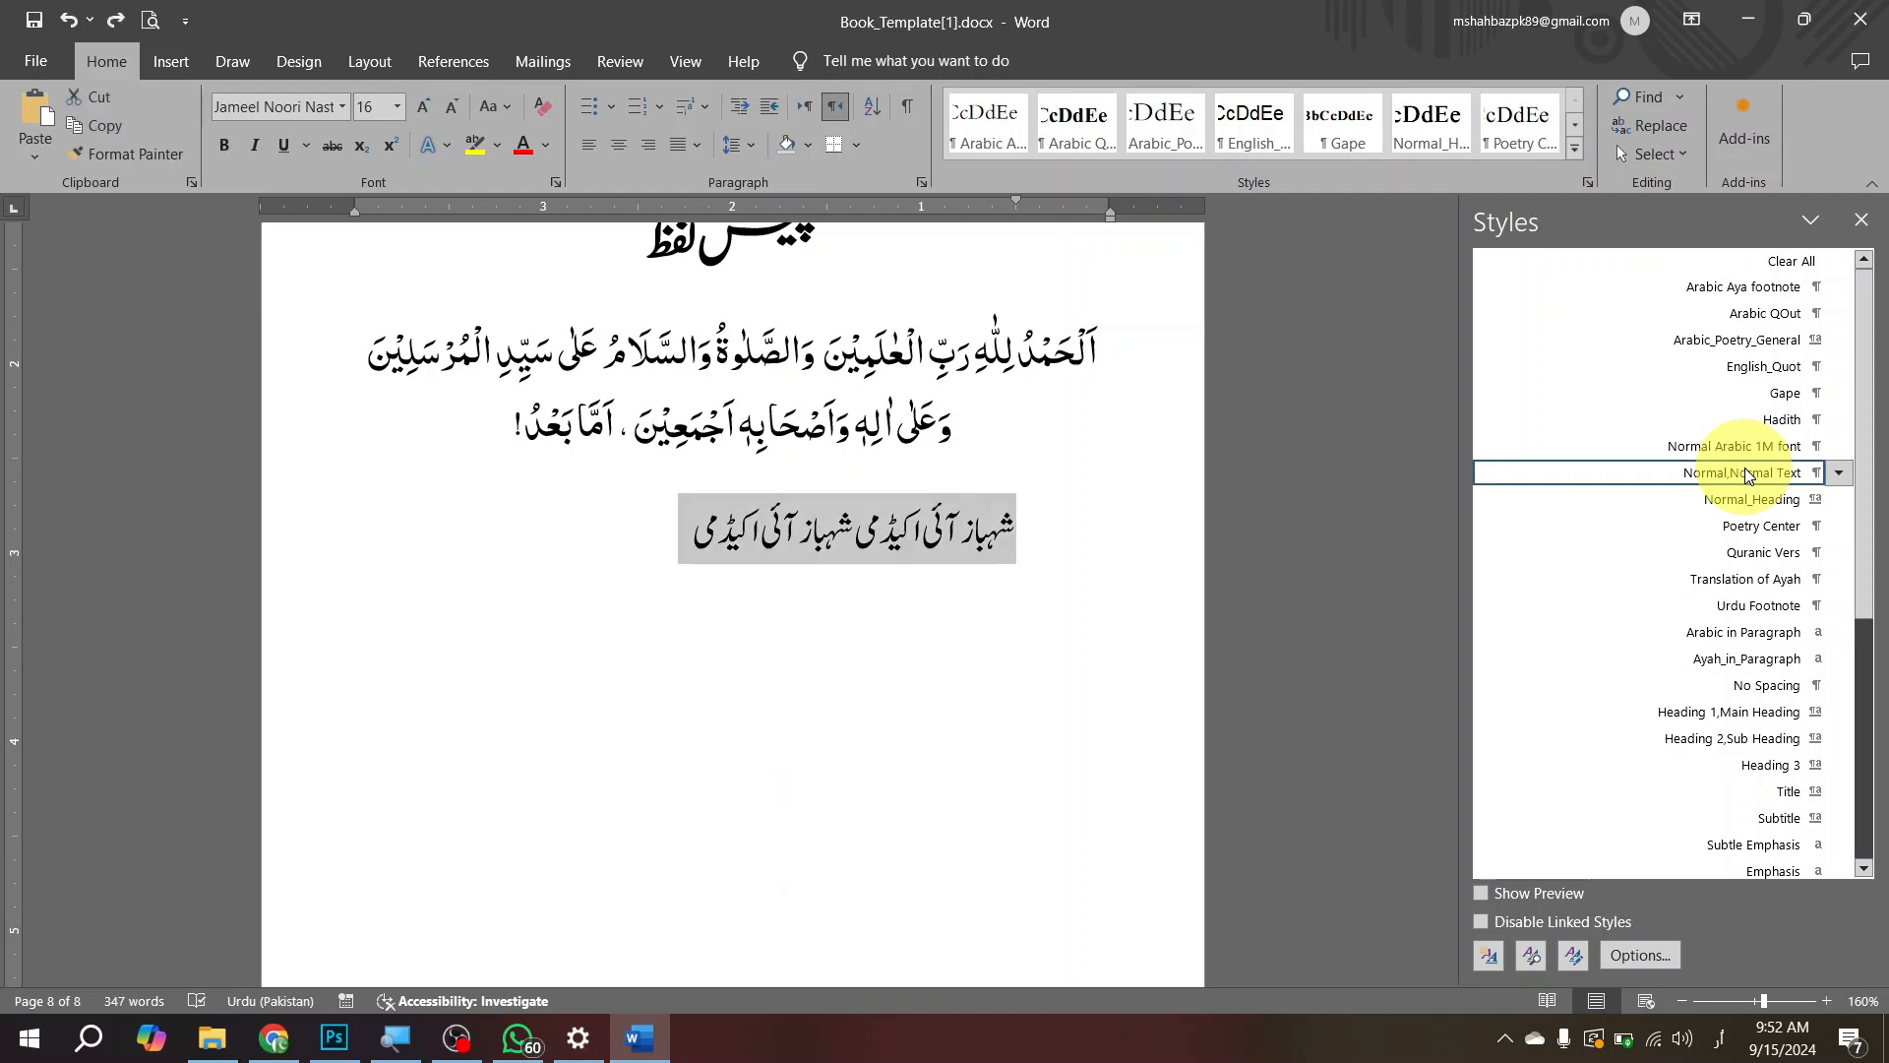
pyautogui.hotkey('ctrl', 'c')
pyautogui.press('End')
pyautogui.hotkey('ctrl', 'v')
pyautogui.hotkey('ctrl', 'v')
pyautogui.hotkey('ctrl', 'v')
pyautogui.hotkey('ctrl', 'v')
pyautogui.hotkey('ctrl', 'v')
pyautogui.hotkey('ctrl', 'v')
pyautogui.hotkey('ctrl', 'v')
pyautogui.hotkey('ctrl', 'v')
pyautogui.hotkey('ctrl', 'v')
pyautogui.hotkey('ctrl', 'v')
pyautogui.hotkey('ctrl', 'v')
pyautogui.hotkey('ctrl', 'v')
pyautogui.hotkey('ctrl', 'v')
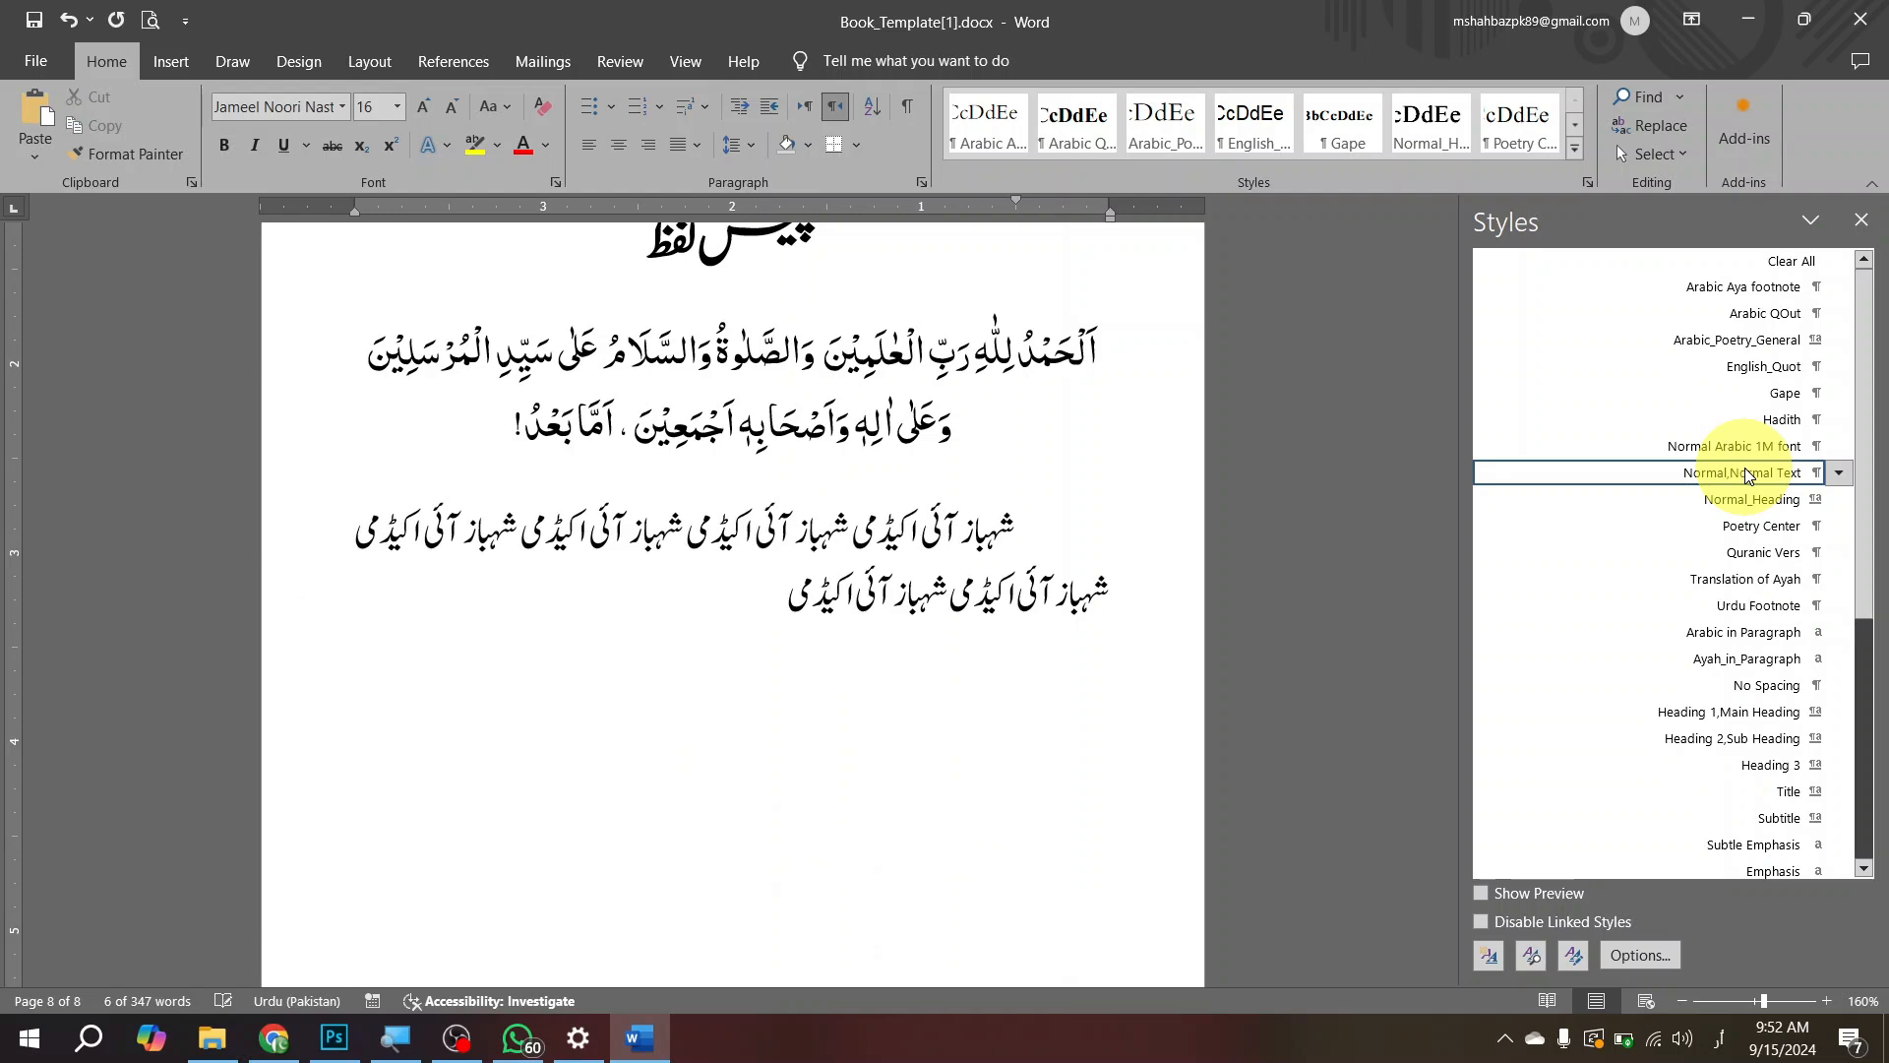
pyautogui.hotkey('ctrl', 'v')
pyautogui.hotkey('ctrl', 'v')
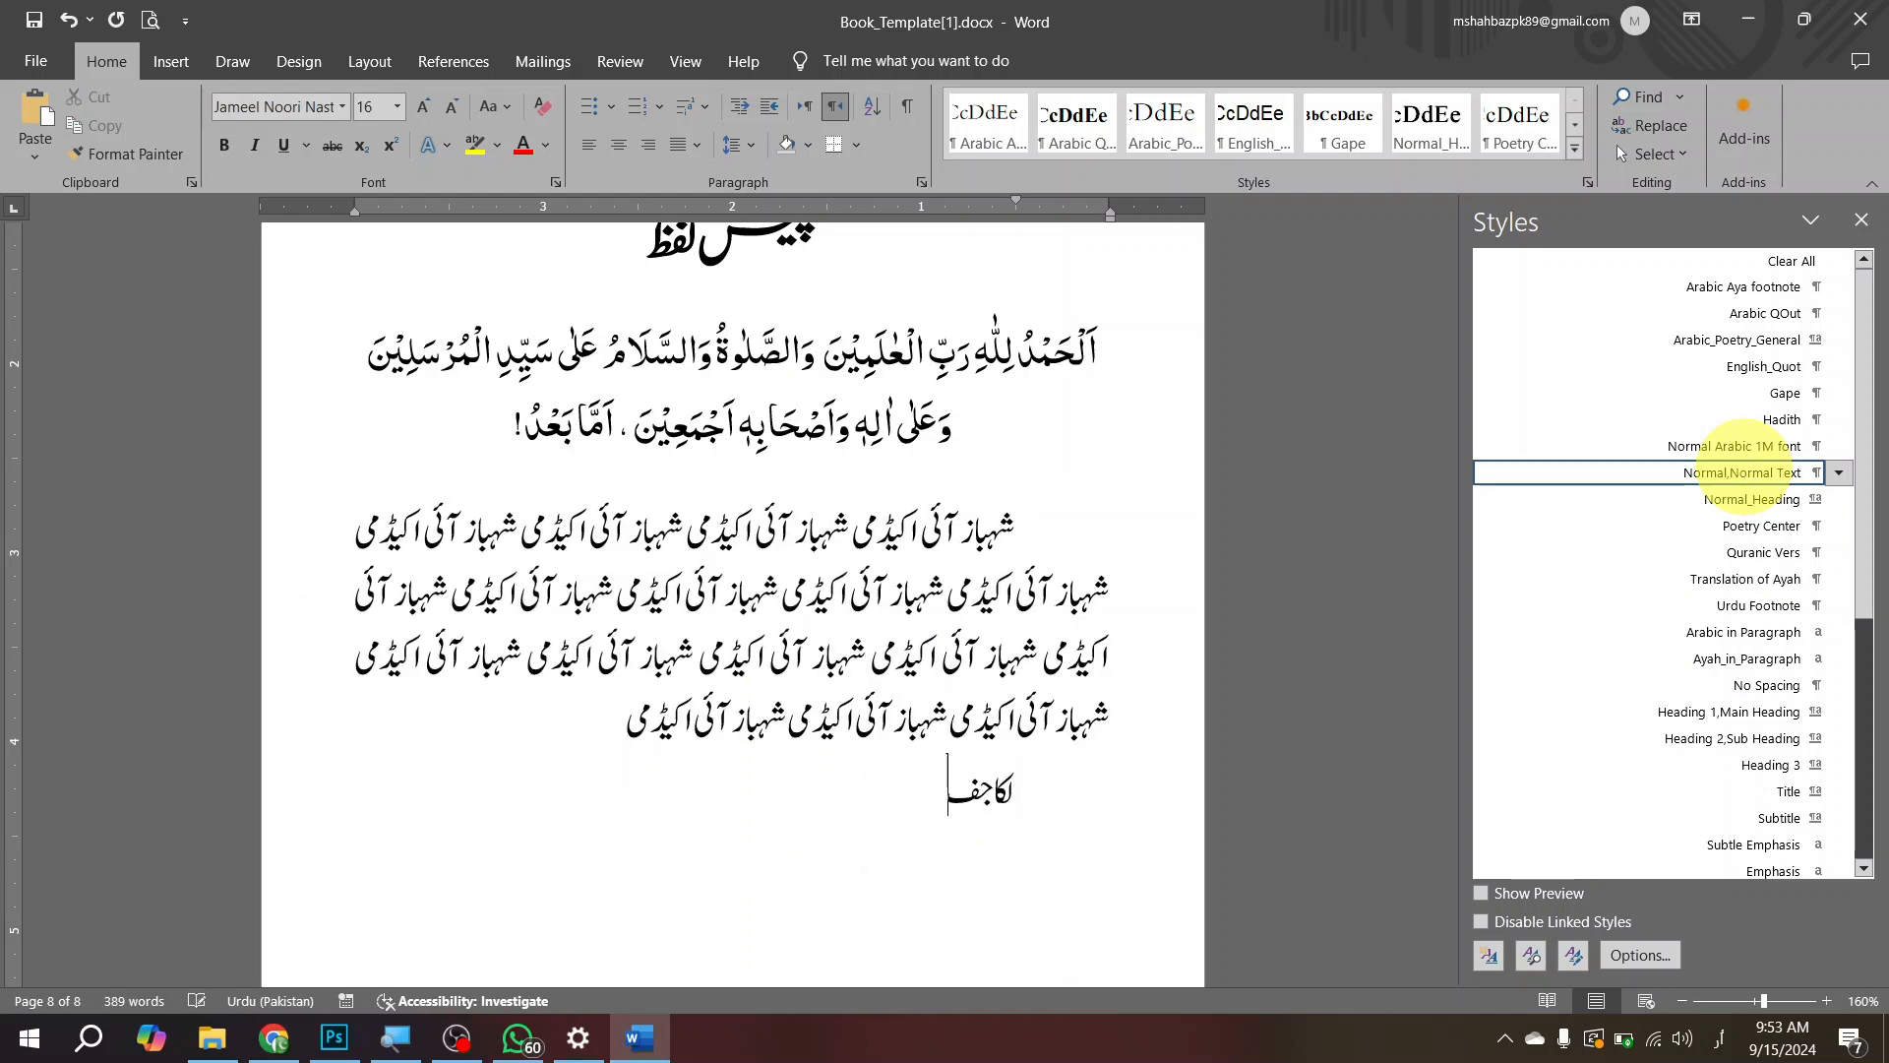
# Step: Fill the second body paragraph with copies of the doubled phrase and add one more copy on a new line
pyautogui.hotkey('ctrl', 'v')
pyautogui.hotkey('ctrl', 'v')
pyautogui.hotkey('ctrl', 'v')
pyautogui.hotkey('ctrl', 'v')
pyautogui.hotkey('ctrl', 'v')
pyautogui.hotkey('ctrl', 'v')
pyautogui.hotkey('ctrl', 'v')
pyautogui.hotkey('ctrl', 'v')
pyautogui.hotkey('ctrl', 'v')
pyautogui.hotkey('ctrl', 'v')
pyautogui.hotkey('ctrl', 'v')
pyautogui.hotkey('ctrl', 'v')
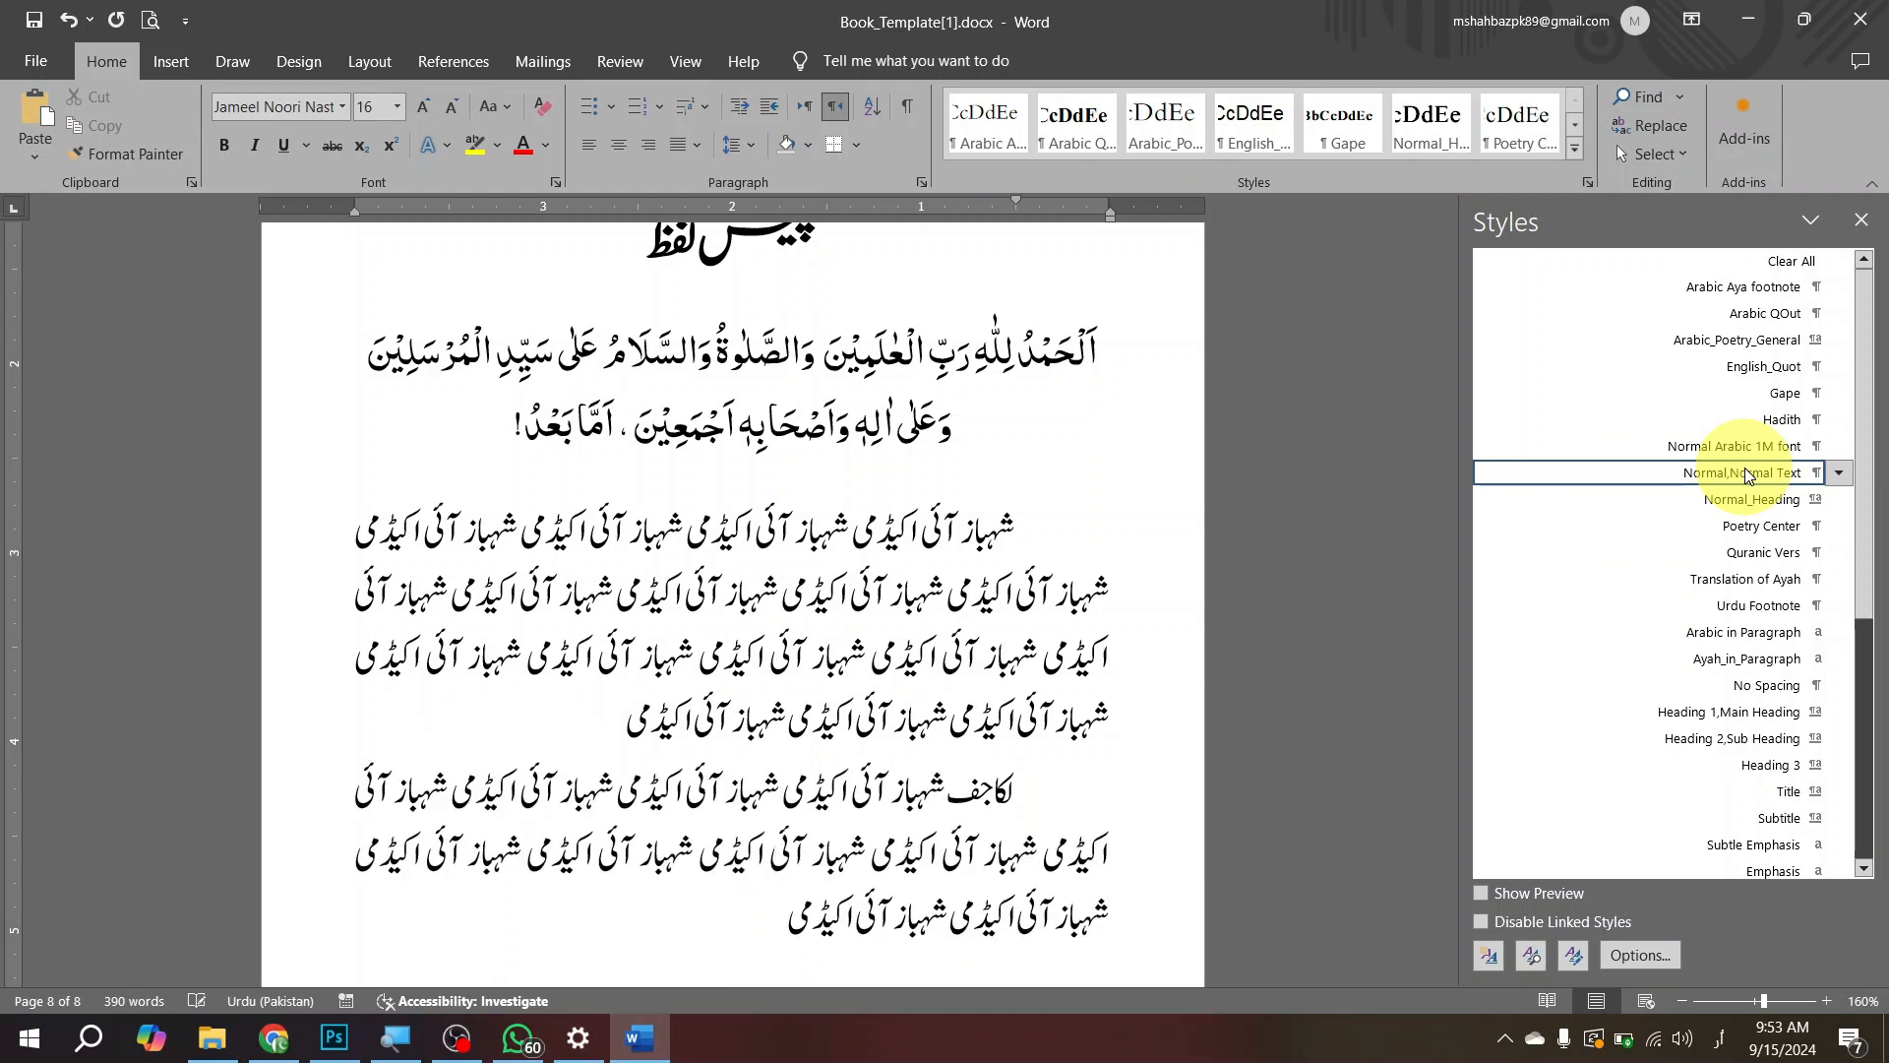
pyautogui.hotkey('ctrl', 'v')
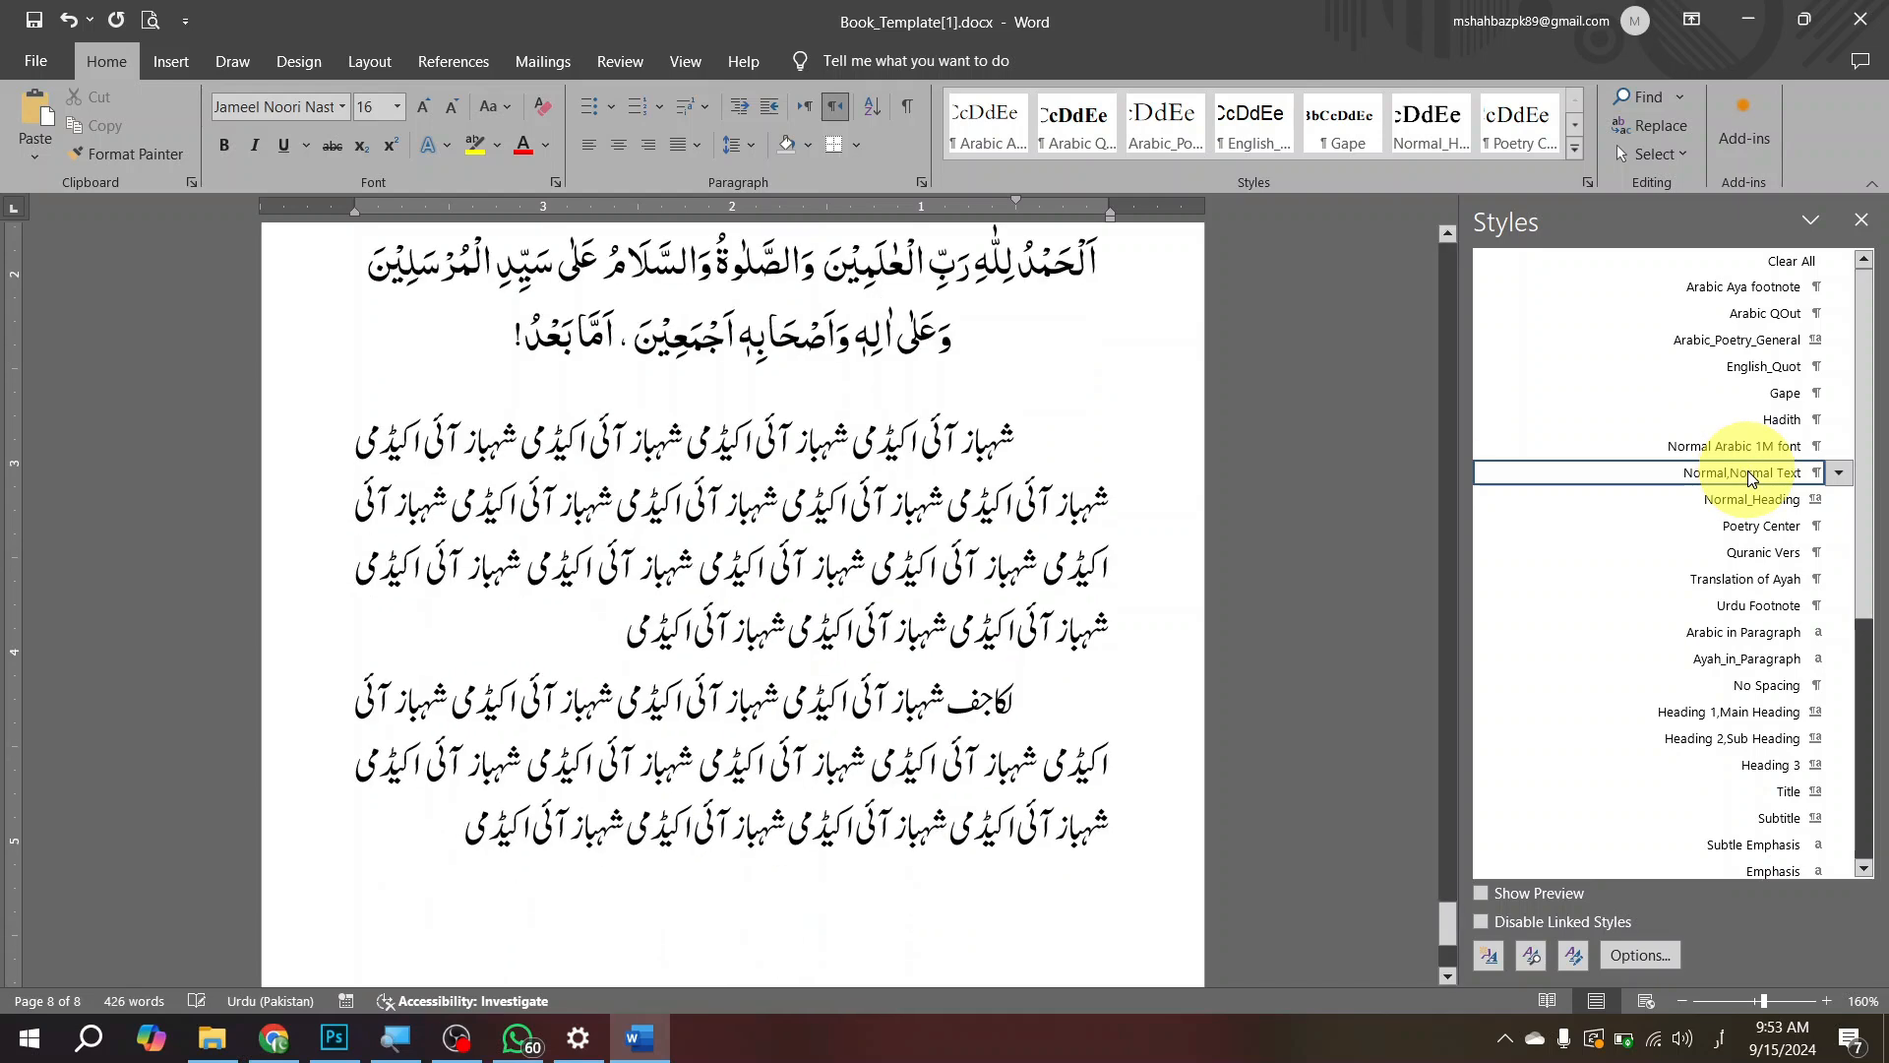
pyautogui.hotkey('ctrl', 'v')
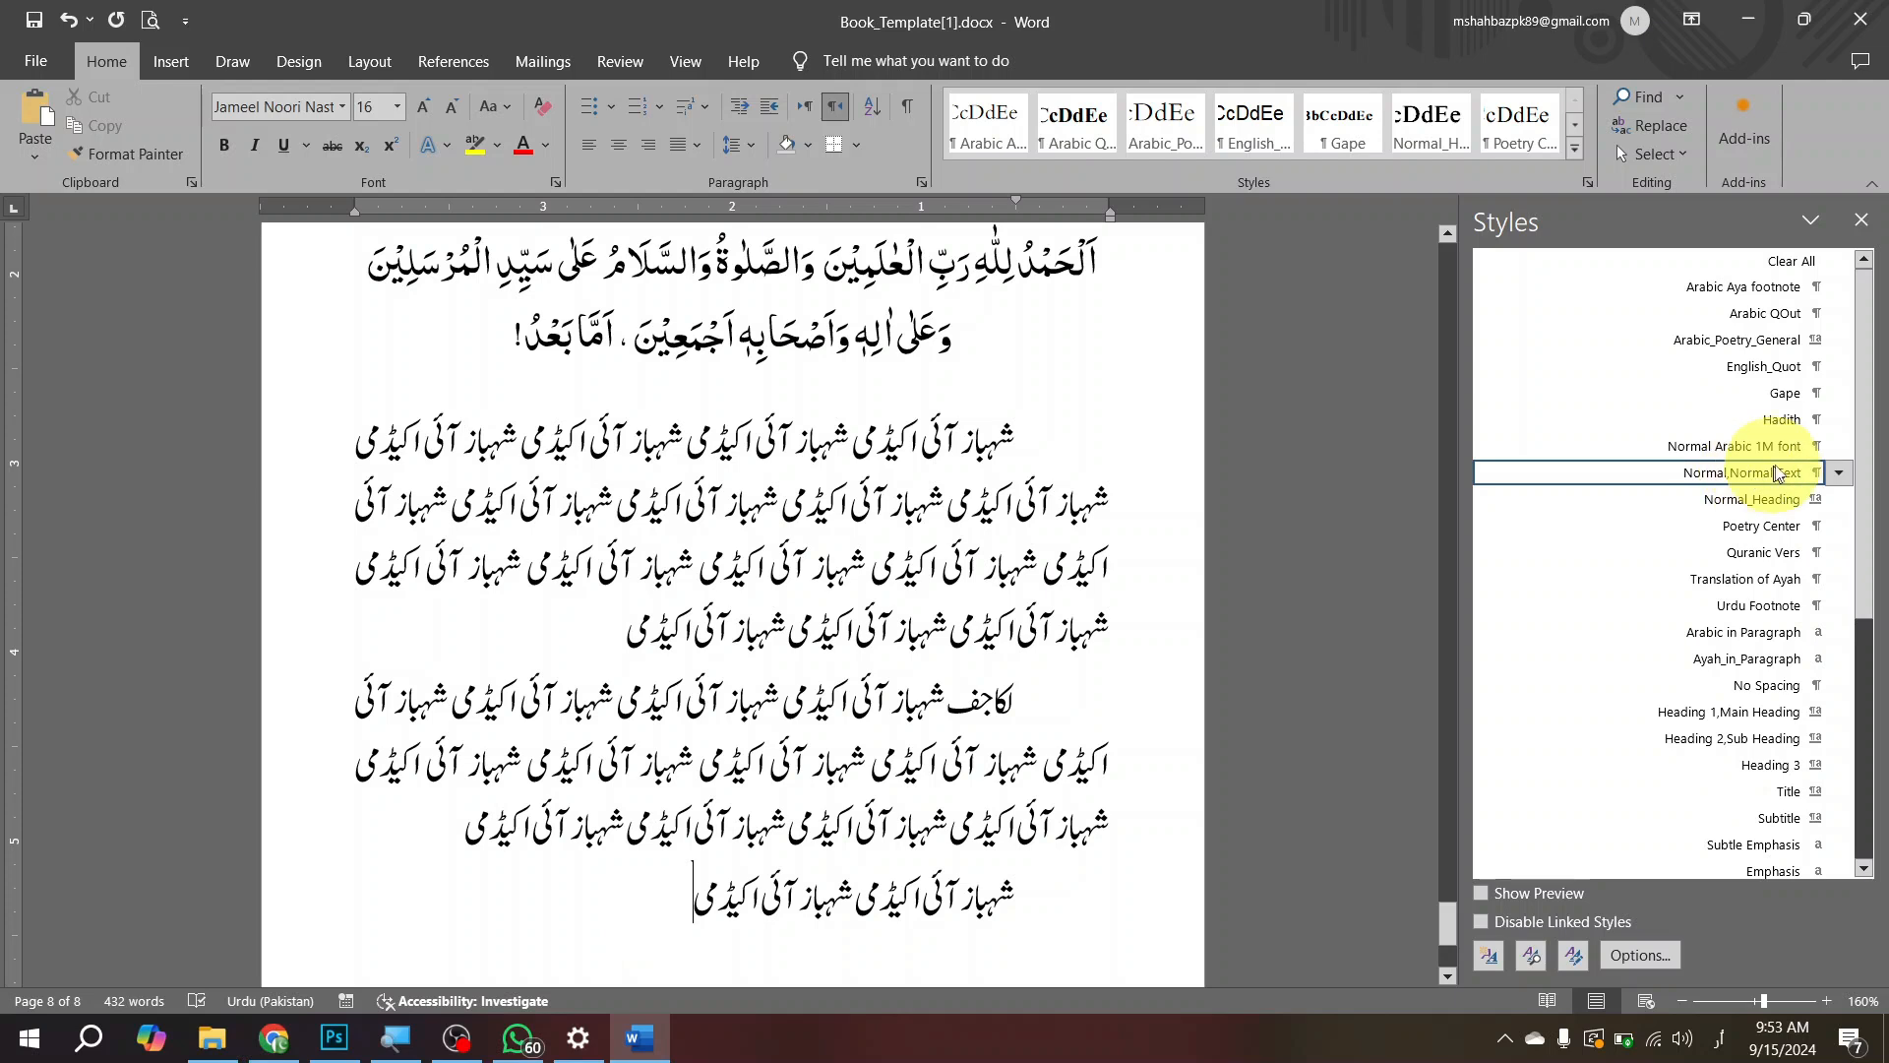
# Step: Review the foreword page from its heading down and apply the Heading 2,Sub Heading style to the last line
pyautogui.scroll(5, 856, 479)
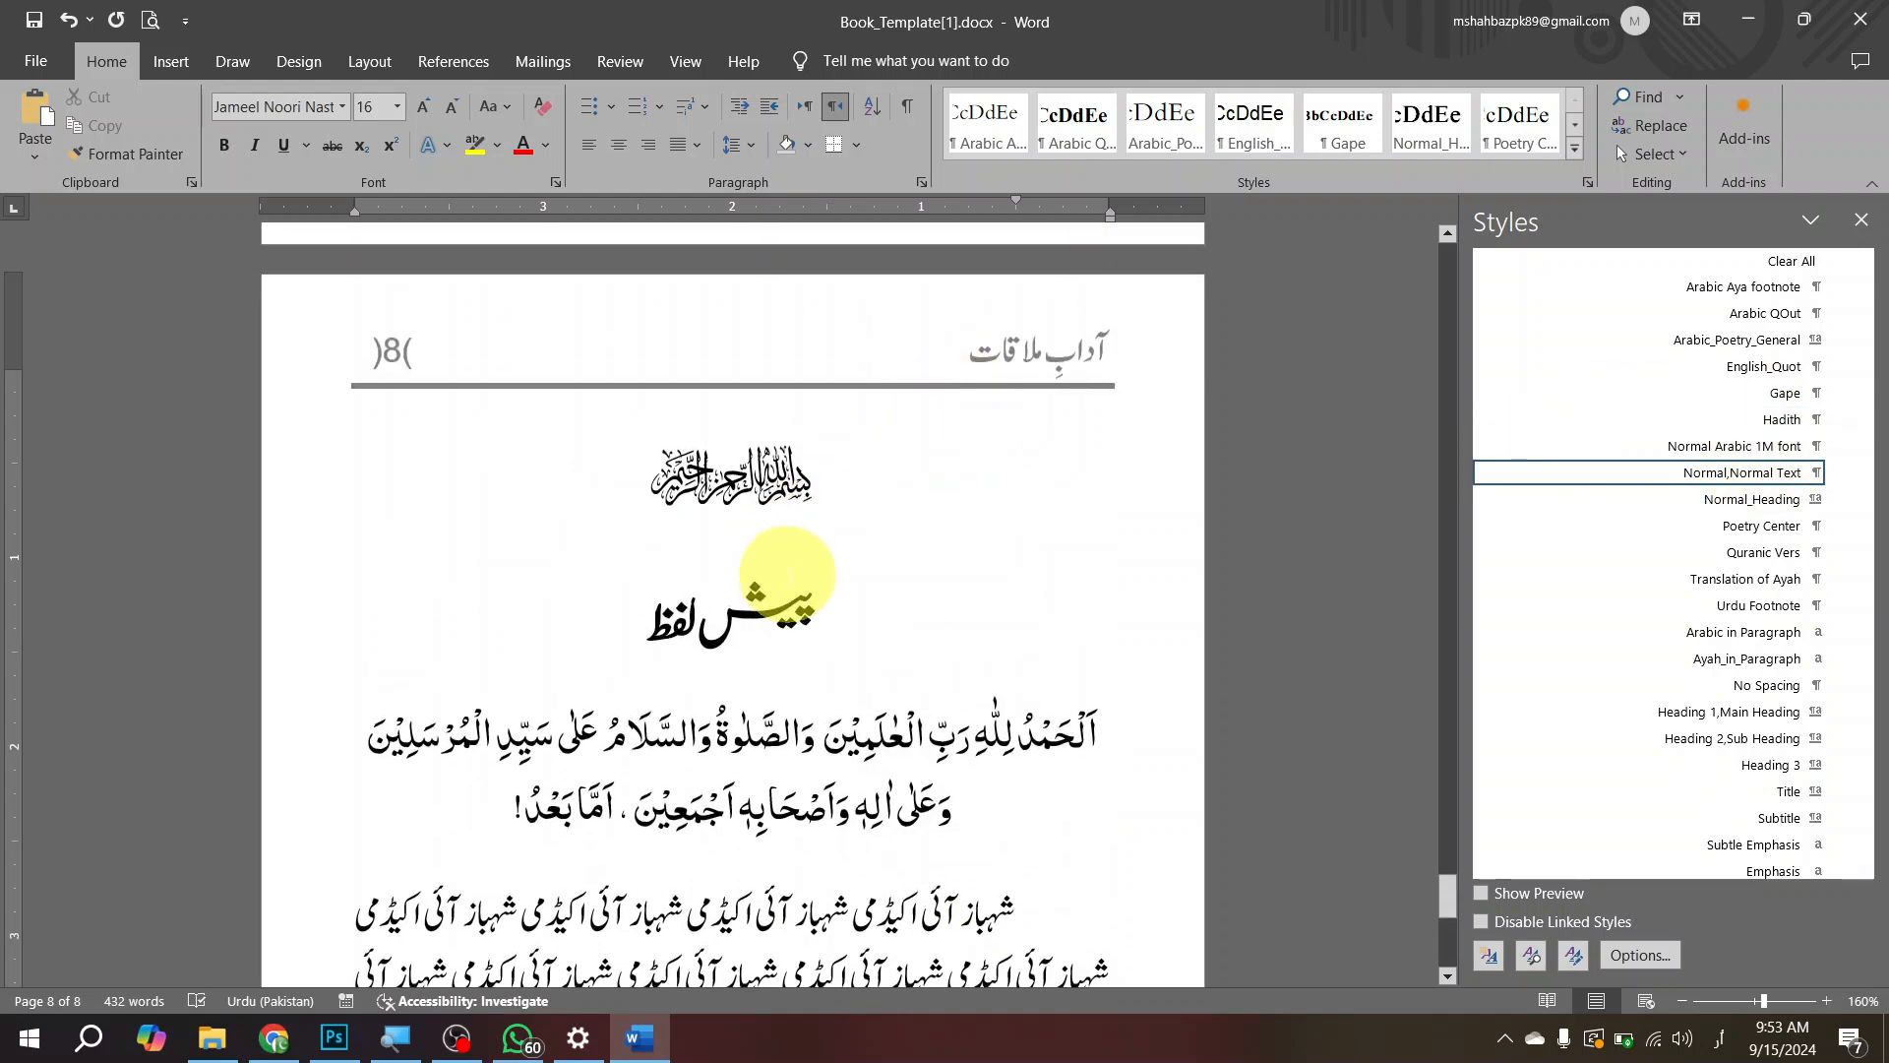
pyautogui.scroll(-5, 792, 512)
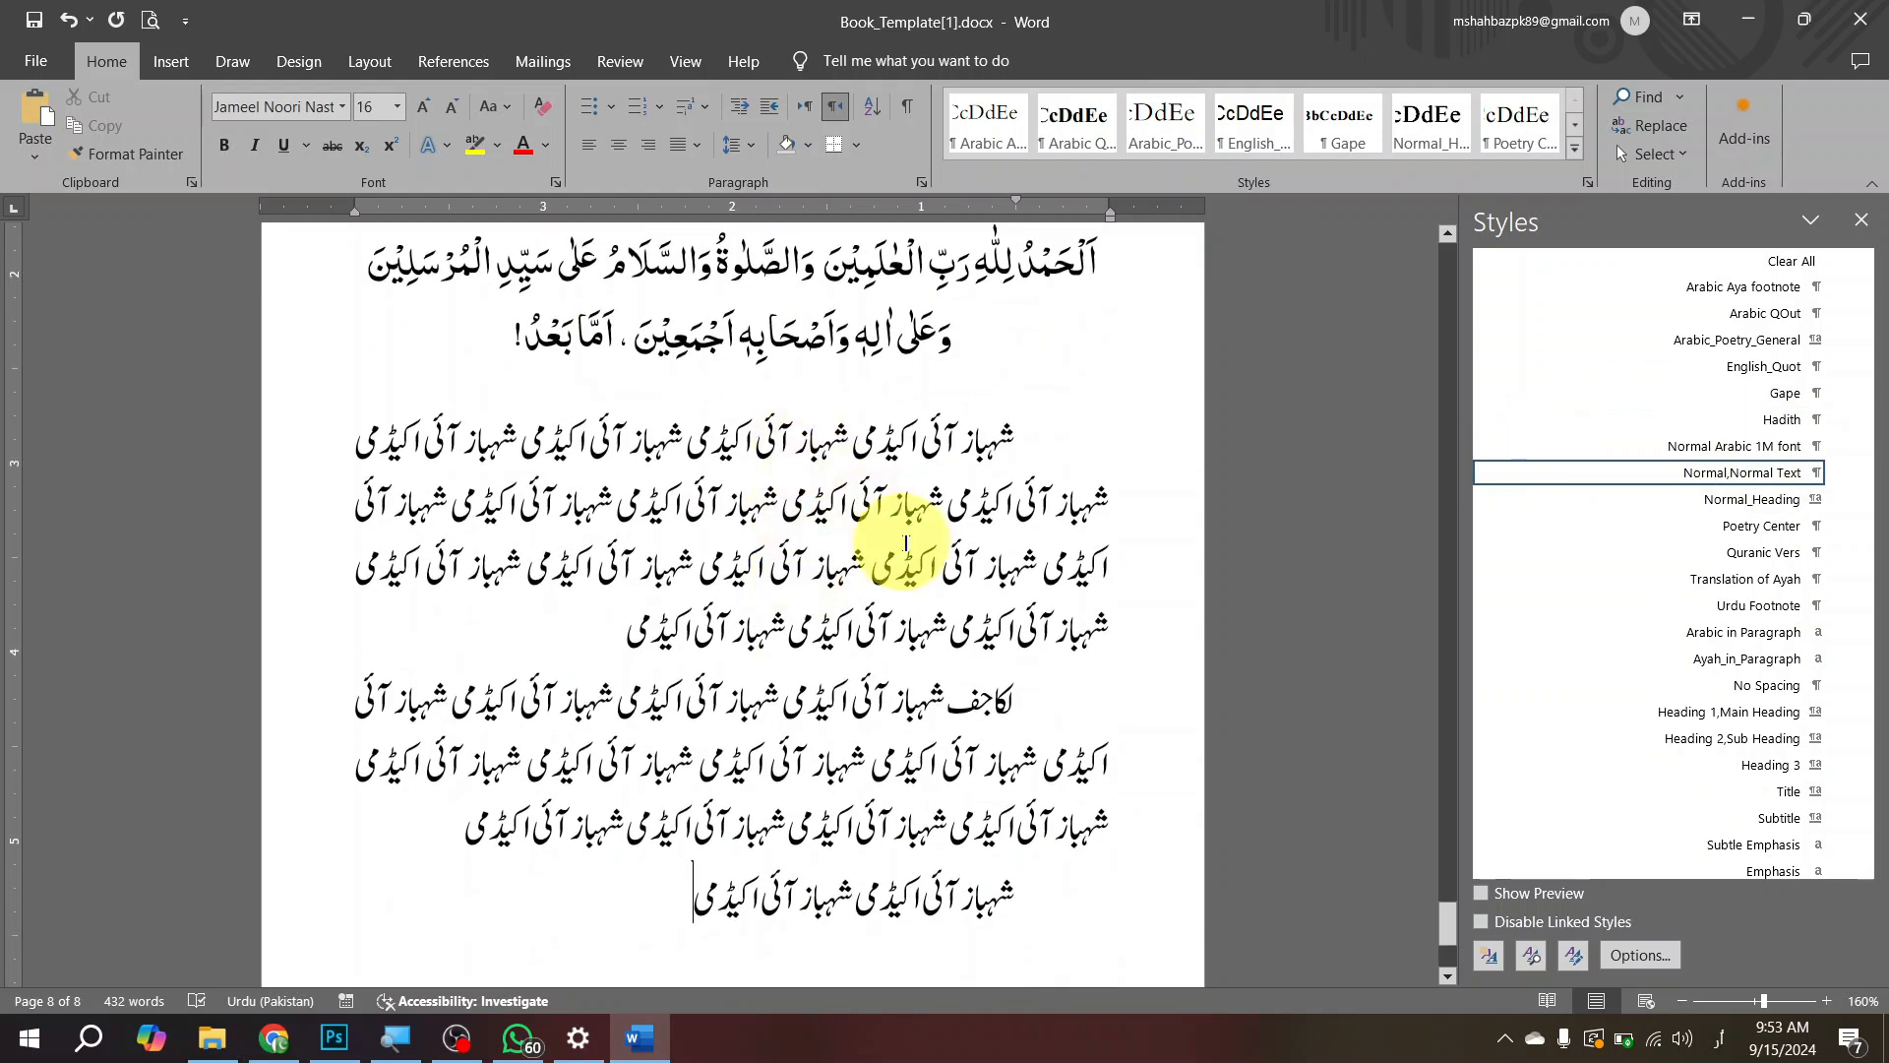
pyautogui.scroll(-3, 944, 768)
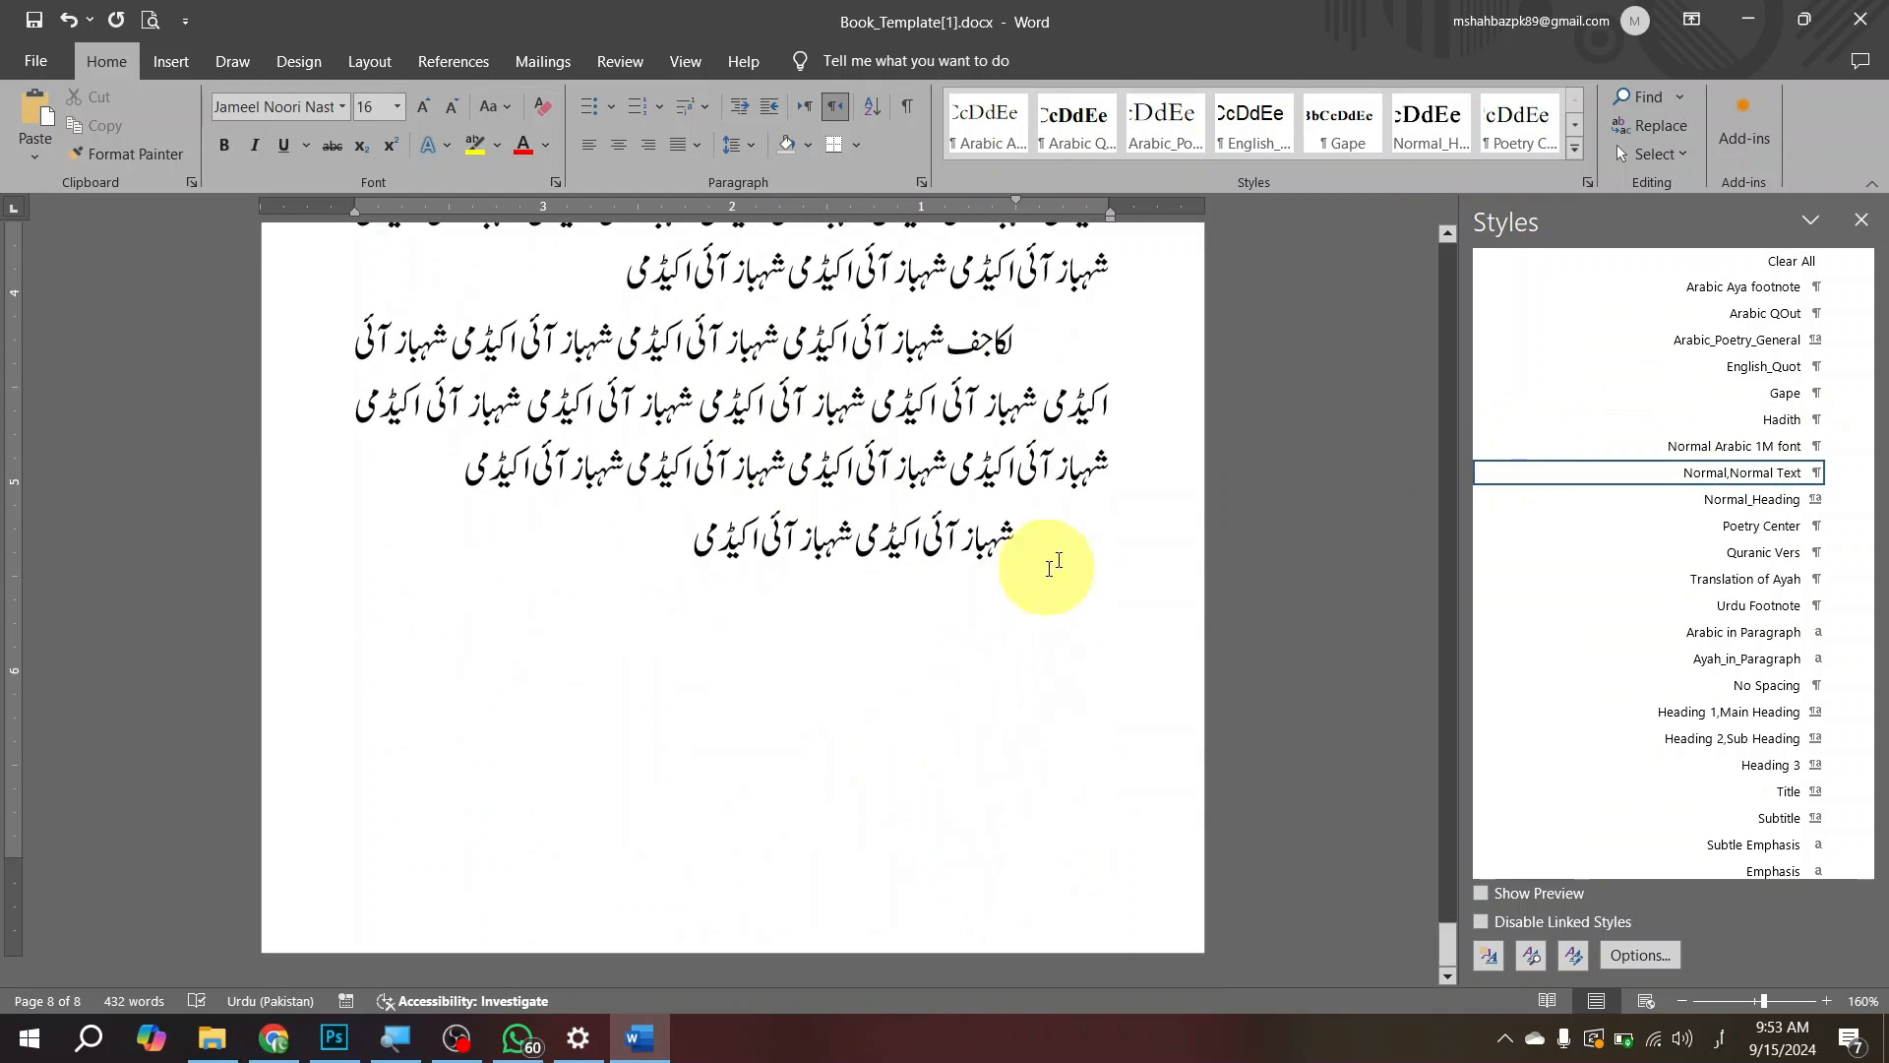
pyautogui.click(1737, 746)
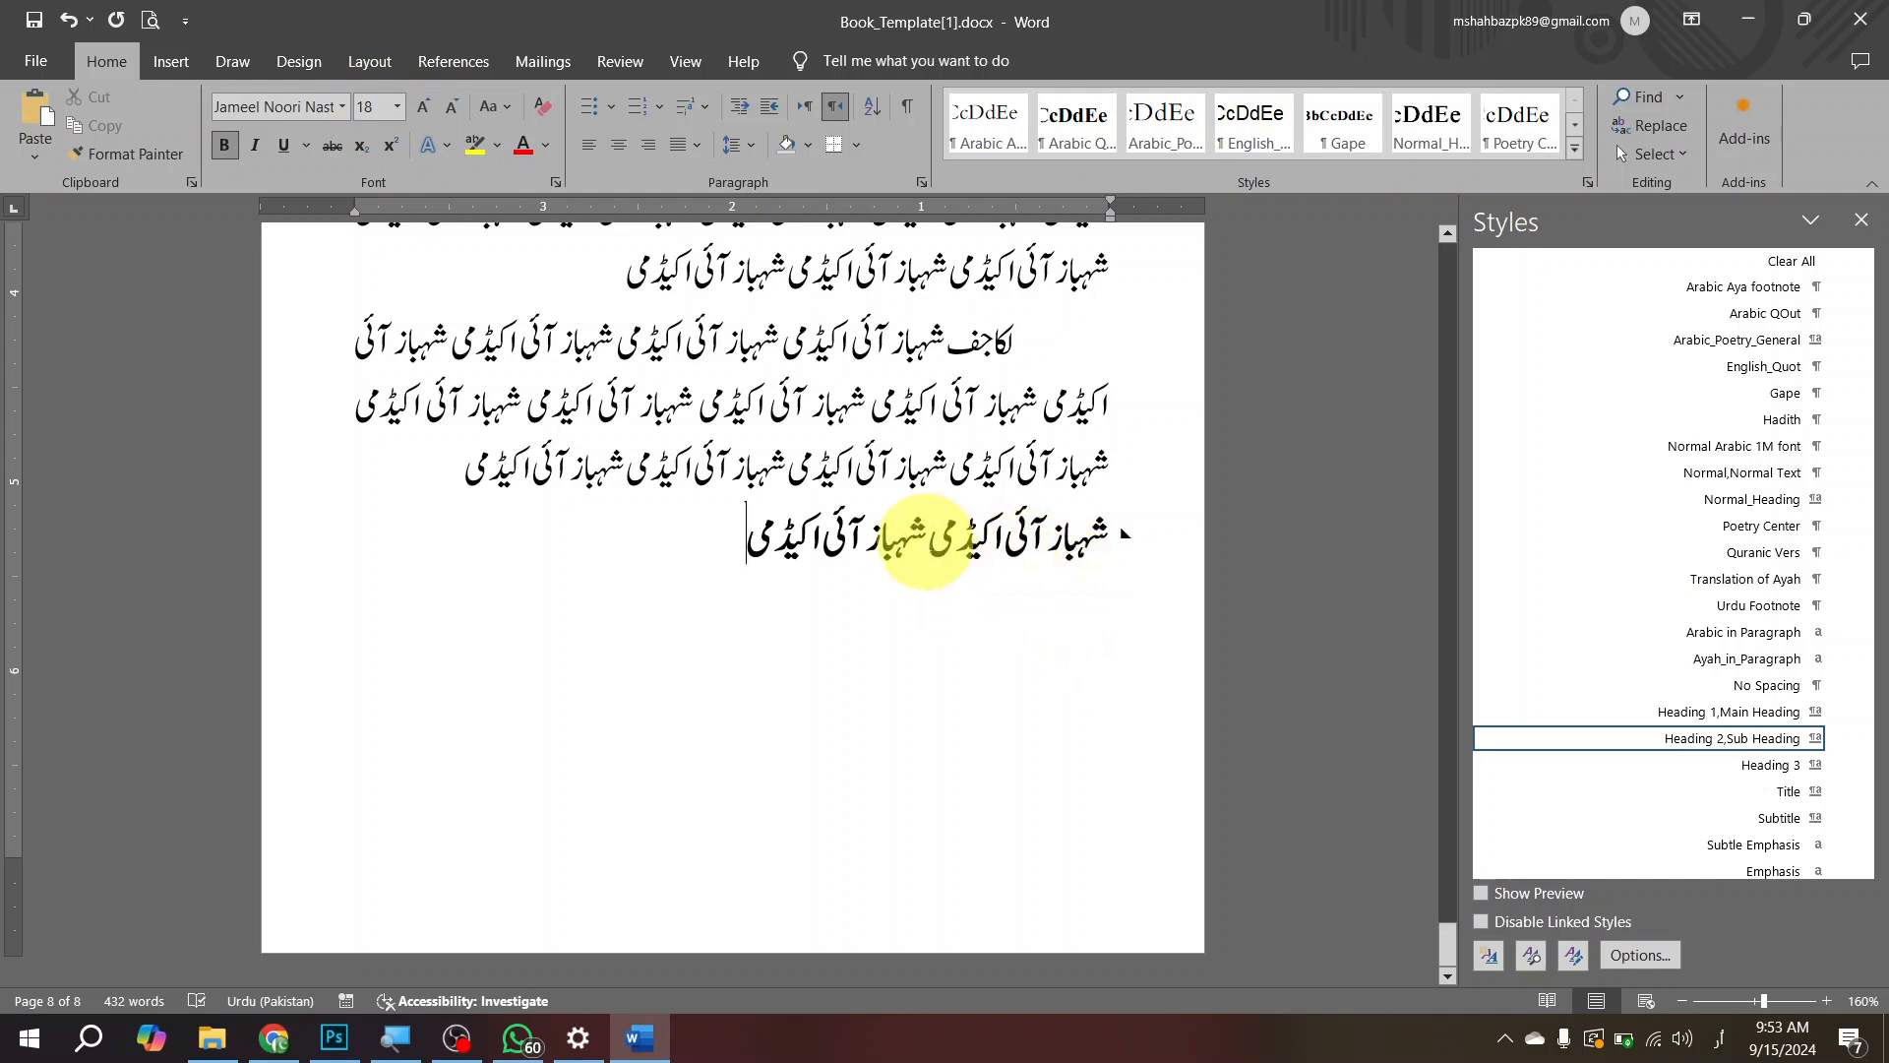
# Step: Try a line of filler text "لا کجفل؛ کجادفل" under the sub heading, then undo it
pyautogui.press('Return')
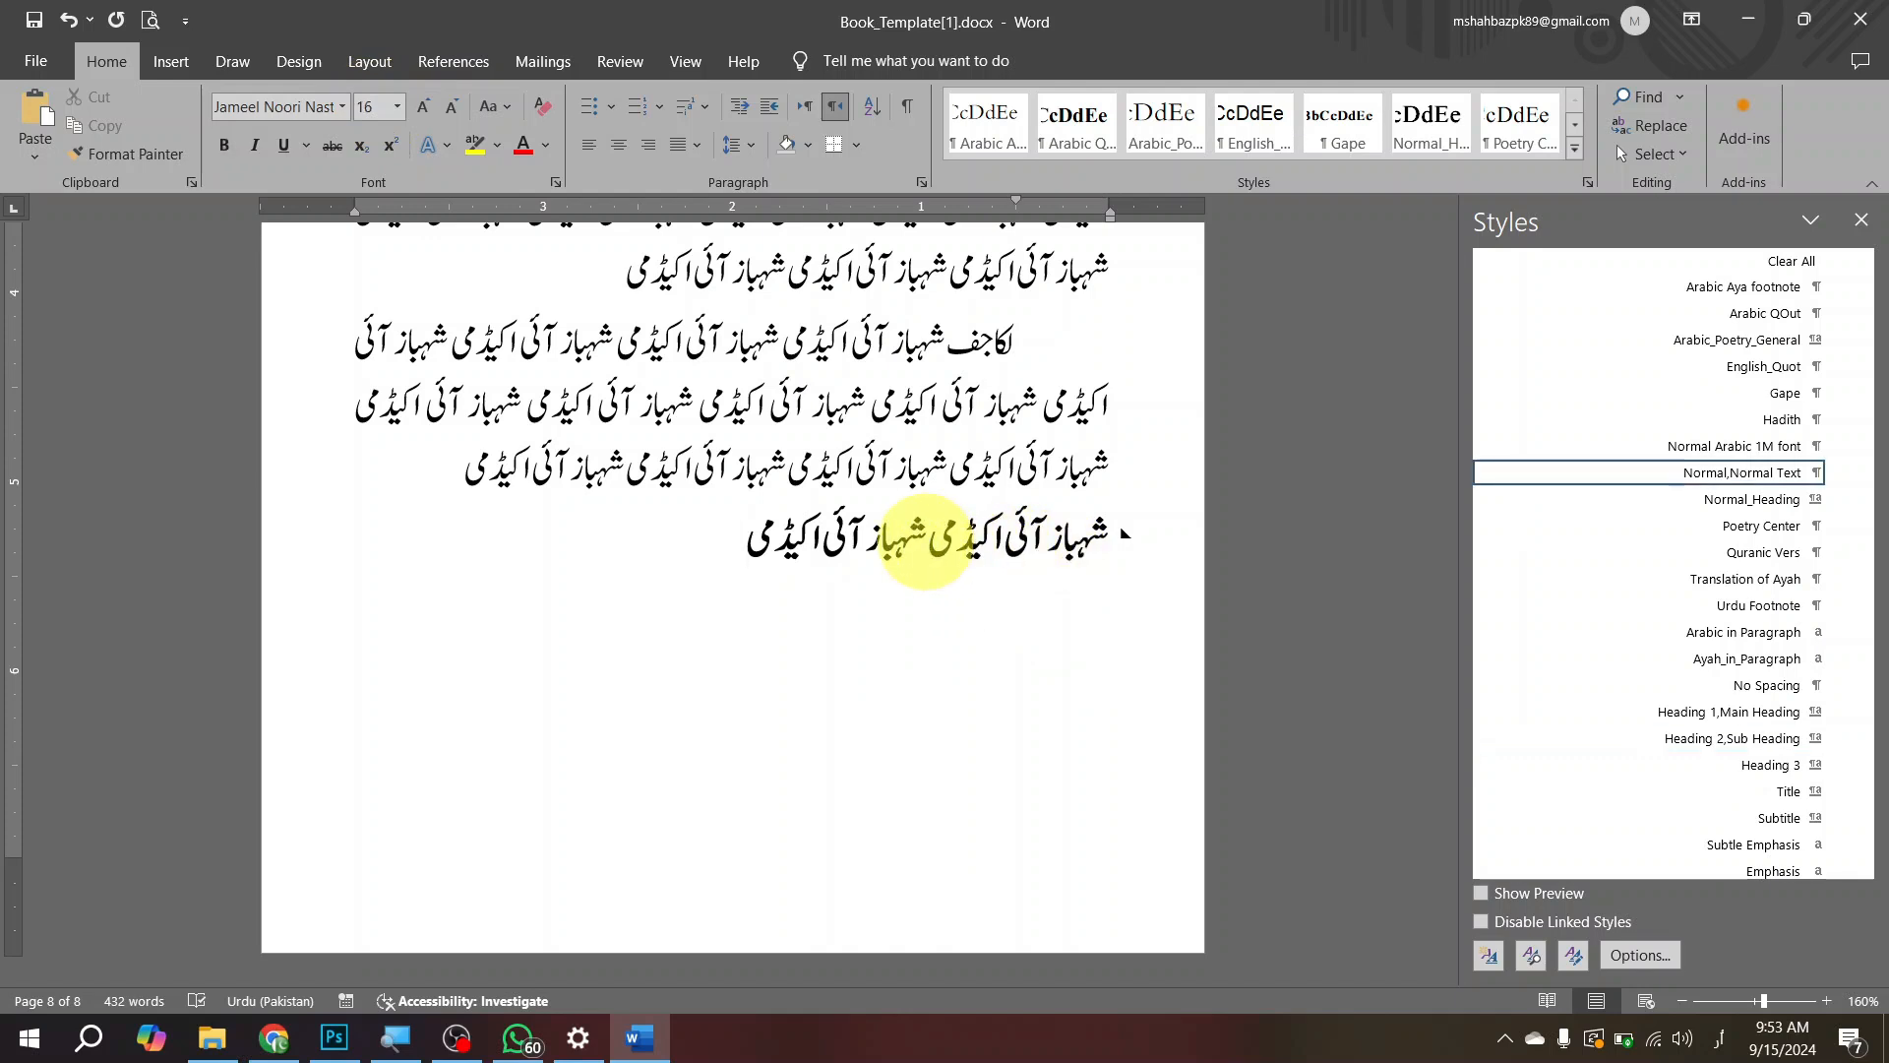
pyautogui.write('لا کجفل؛ کجادفل')
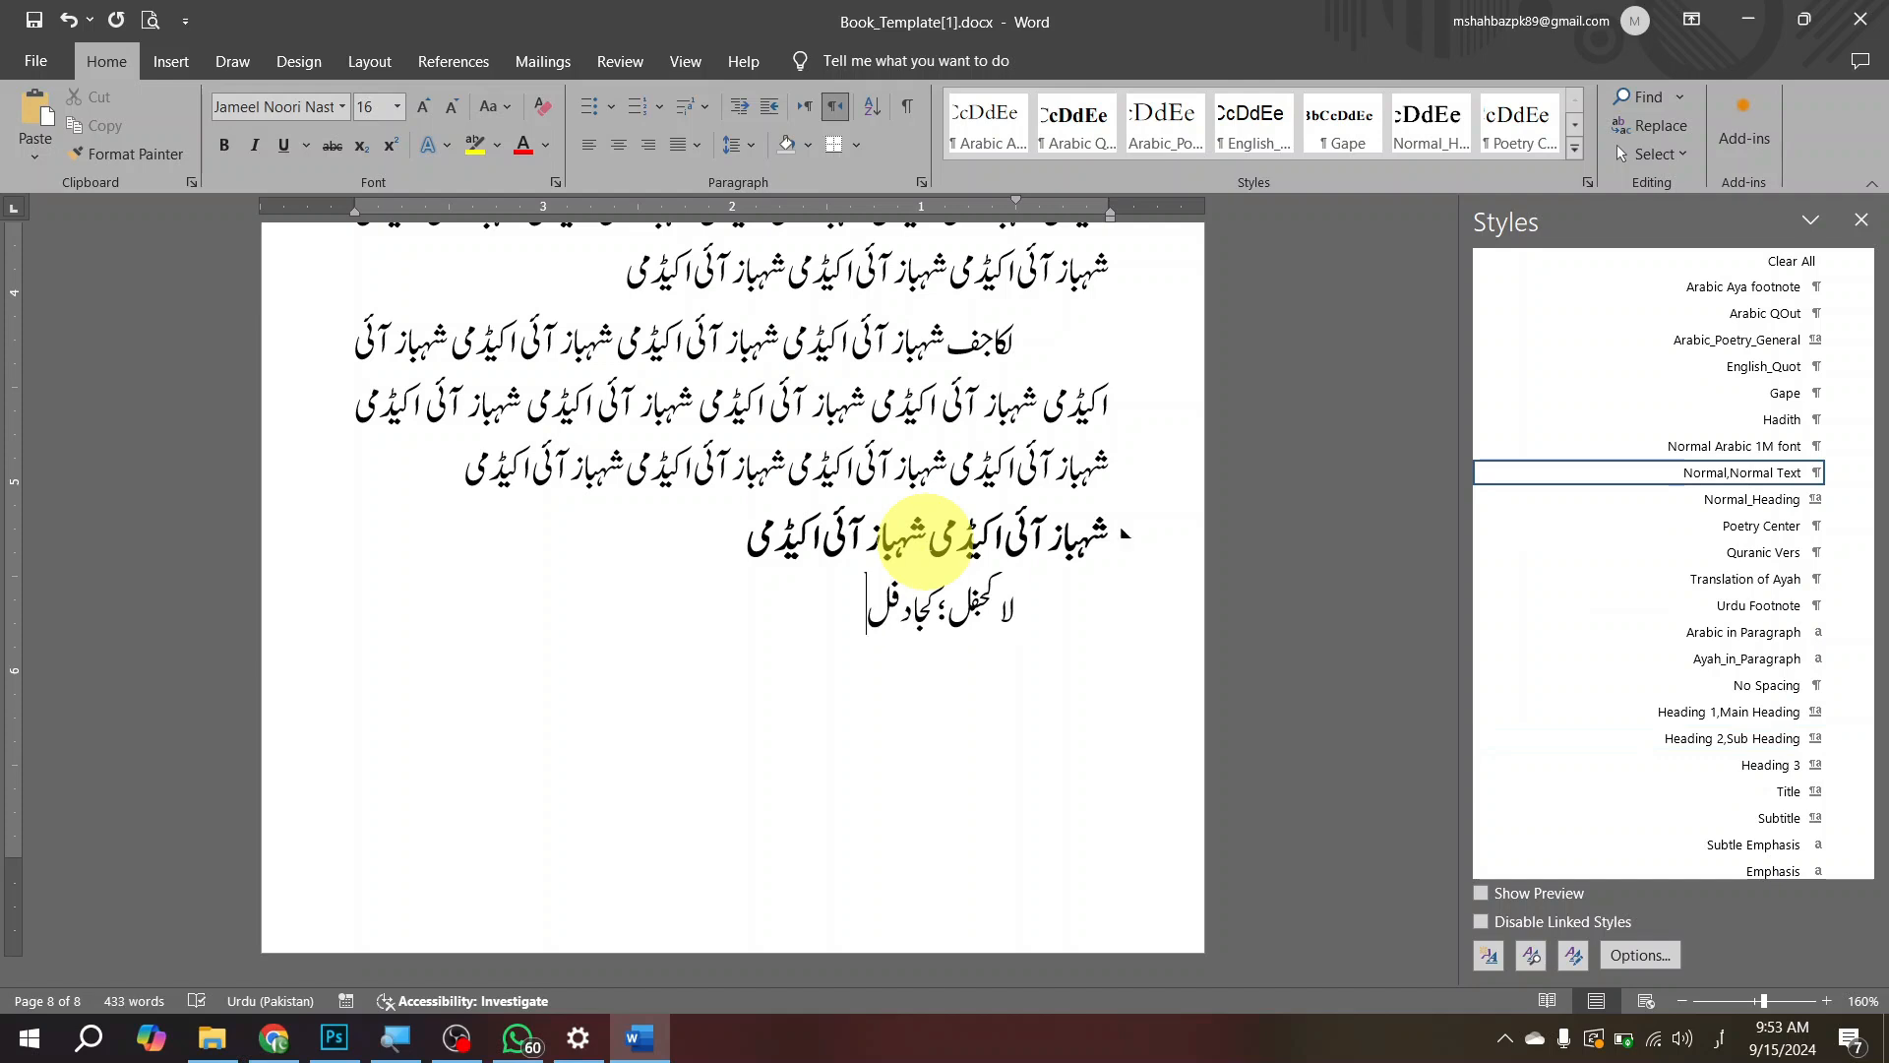
pyautogui.hotkey('ctrl', 'z')
pyautogui.hotkey('ctrl', 'z')
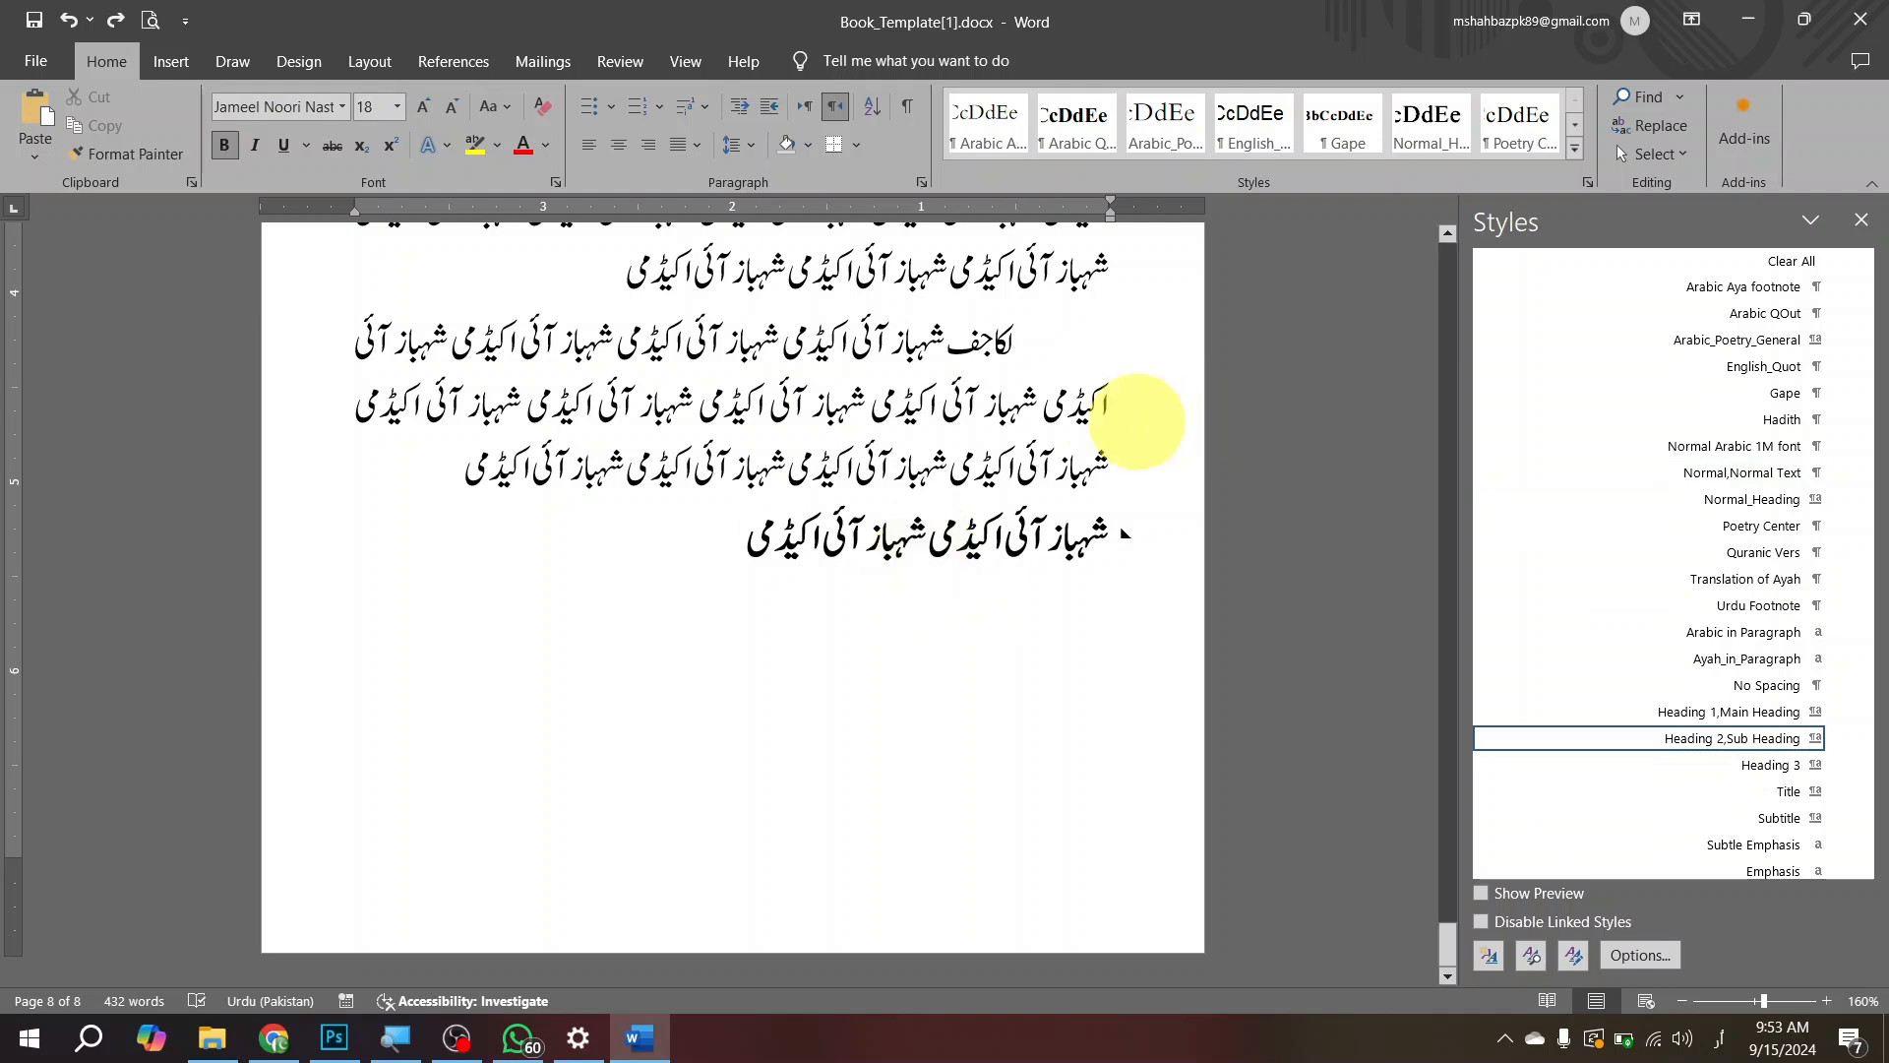
# Step: Start a new paragraph under the sub heading and fill it with repeated copies of the copied phrase
pyautogui.moveTo(984, 533); pyautogui.dragTo(750, 533)
pyautogui.click(718, 532)
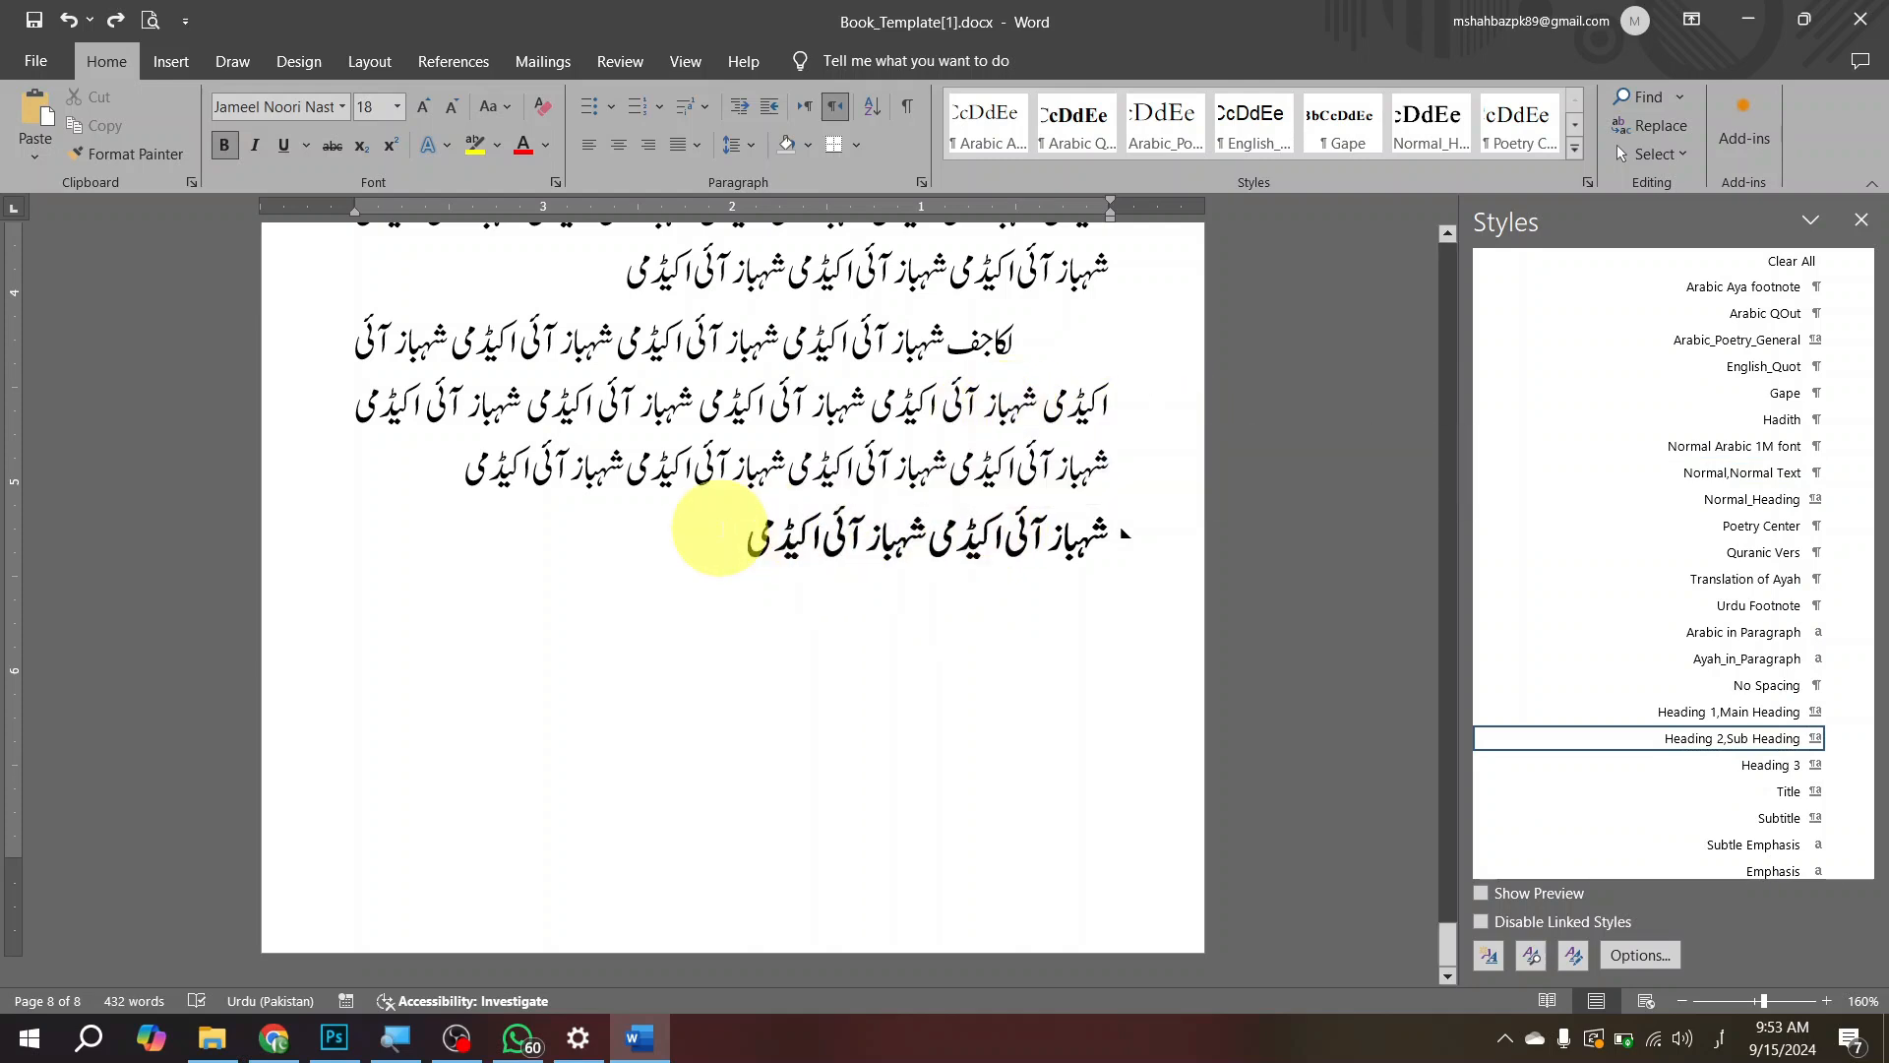
pyautogui.press('Return')
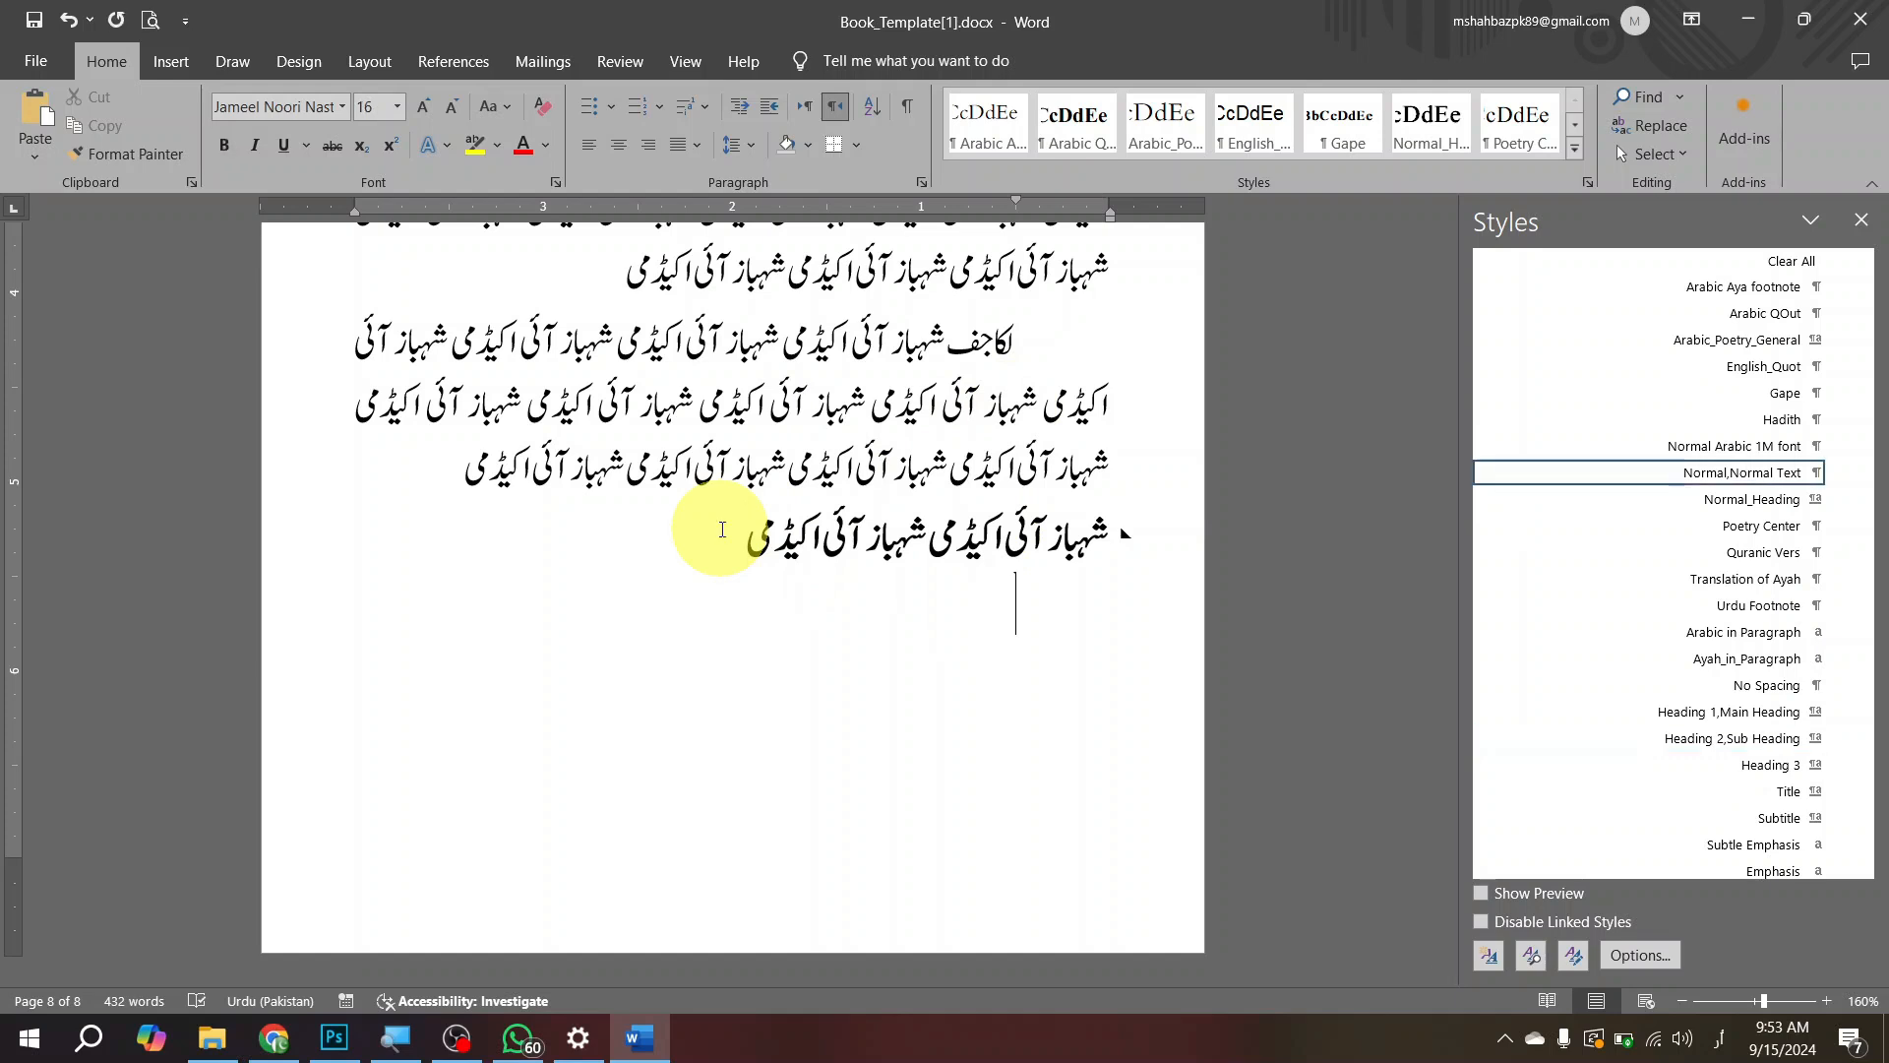
pyautogui.hotkey('ctrl', 'z')
pyautogui.hotkey('ctrl', 'y')
pyautogui.hotkey('ctrl', 'v')
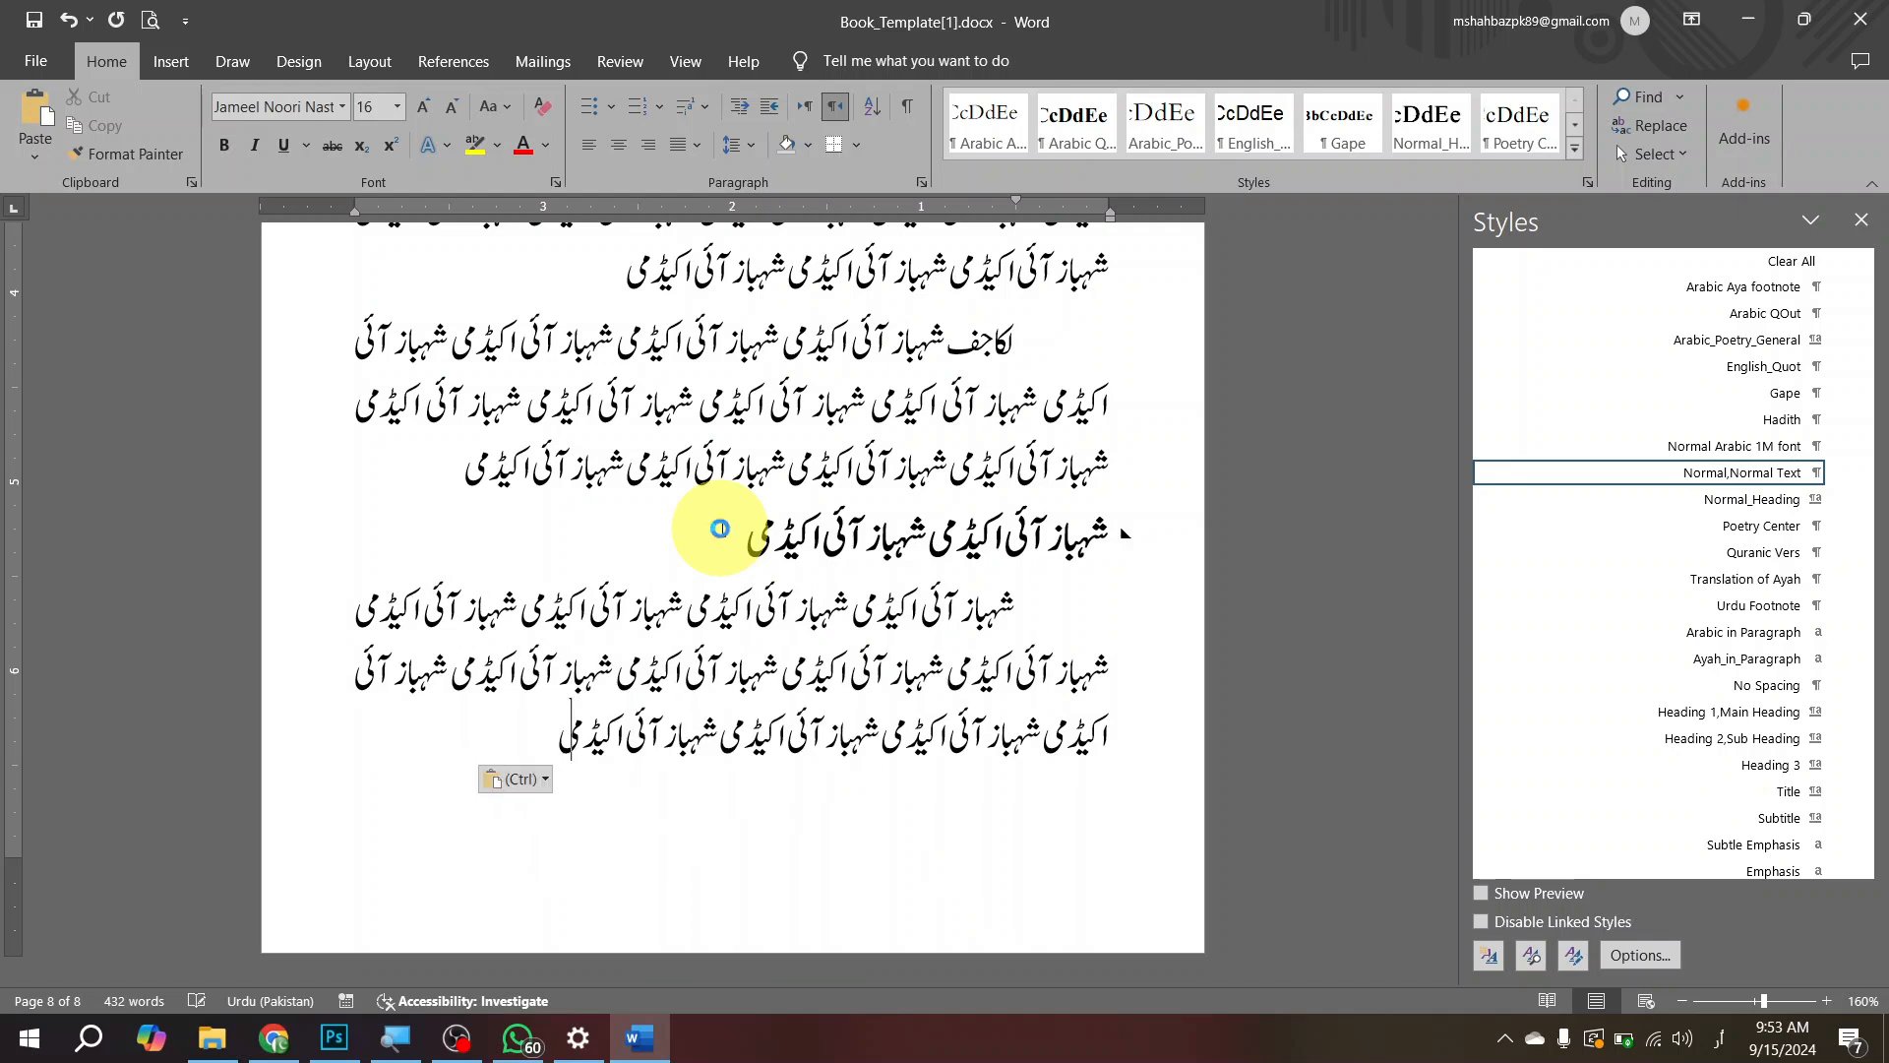
# Step: Insert a page break, paste the doubled phrase on page 9 and give it the Heading 2,Sub Heading style
pyautogui.hotkey('ctrl', 'Return')
pyautogui.hotkey('ctrl', 'v')
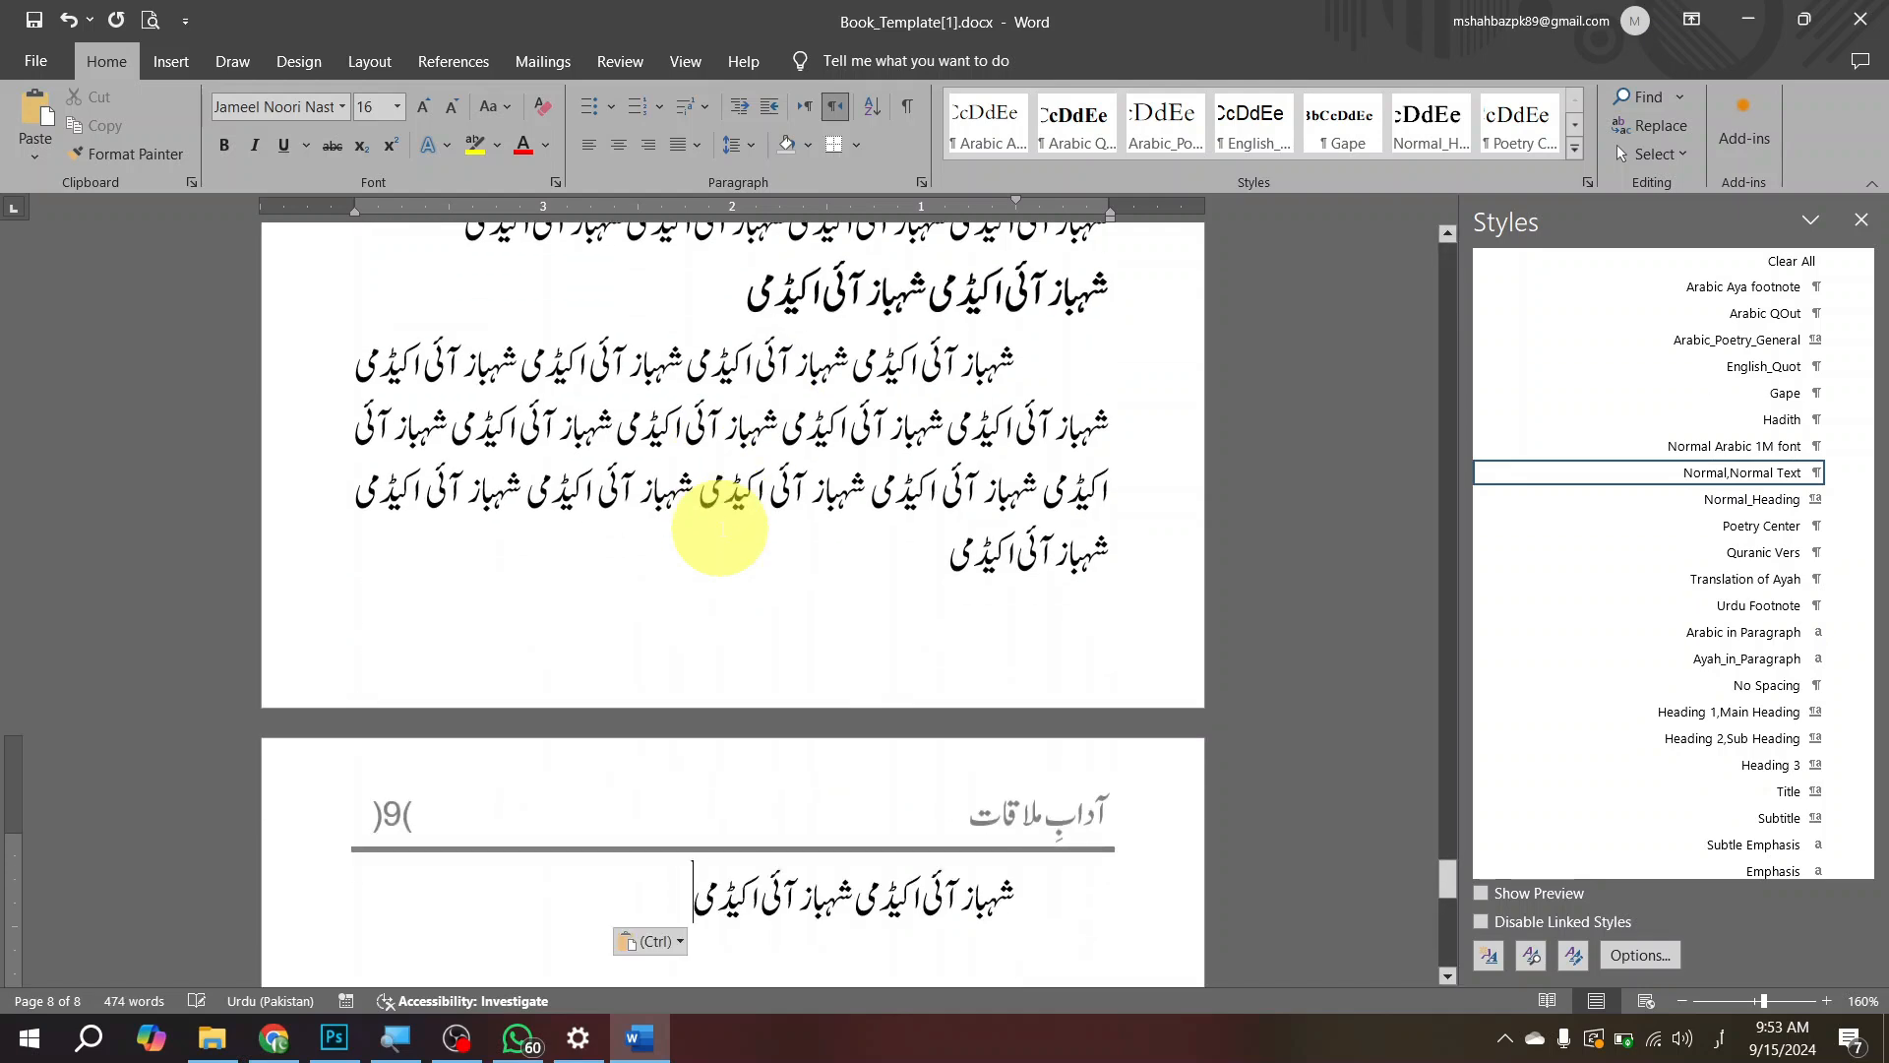
pyautogui.click(1750, 737)
pyautogui.scroll(-5, 1220, 674)
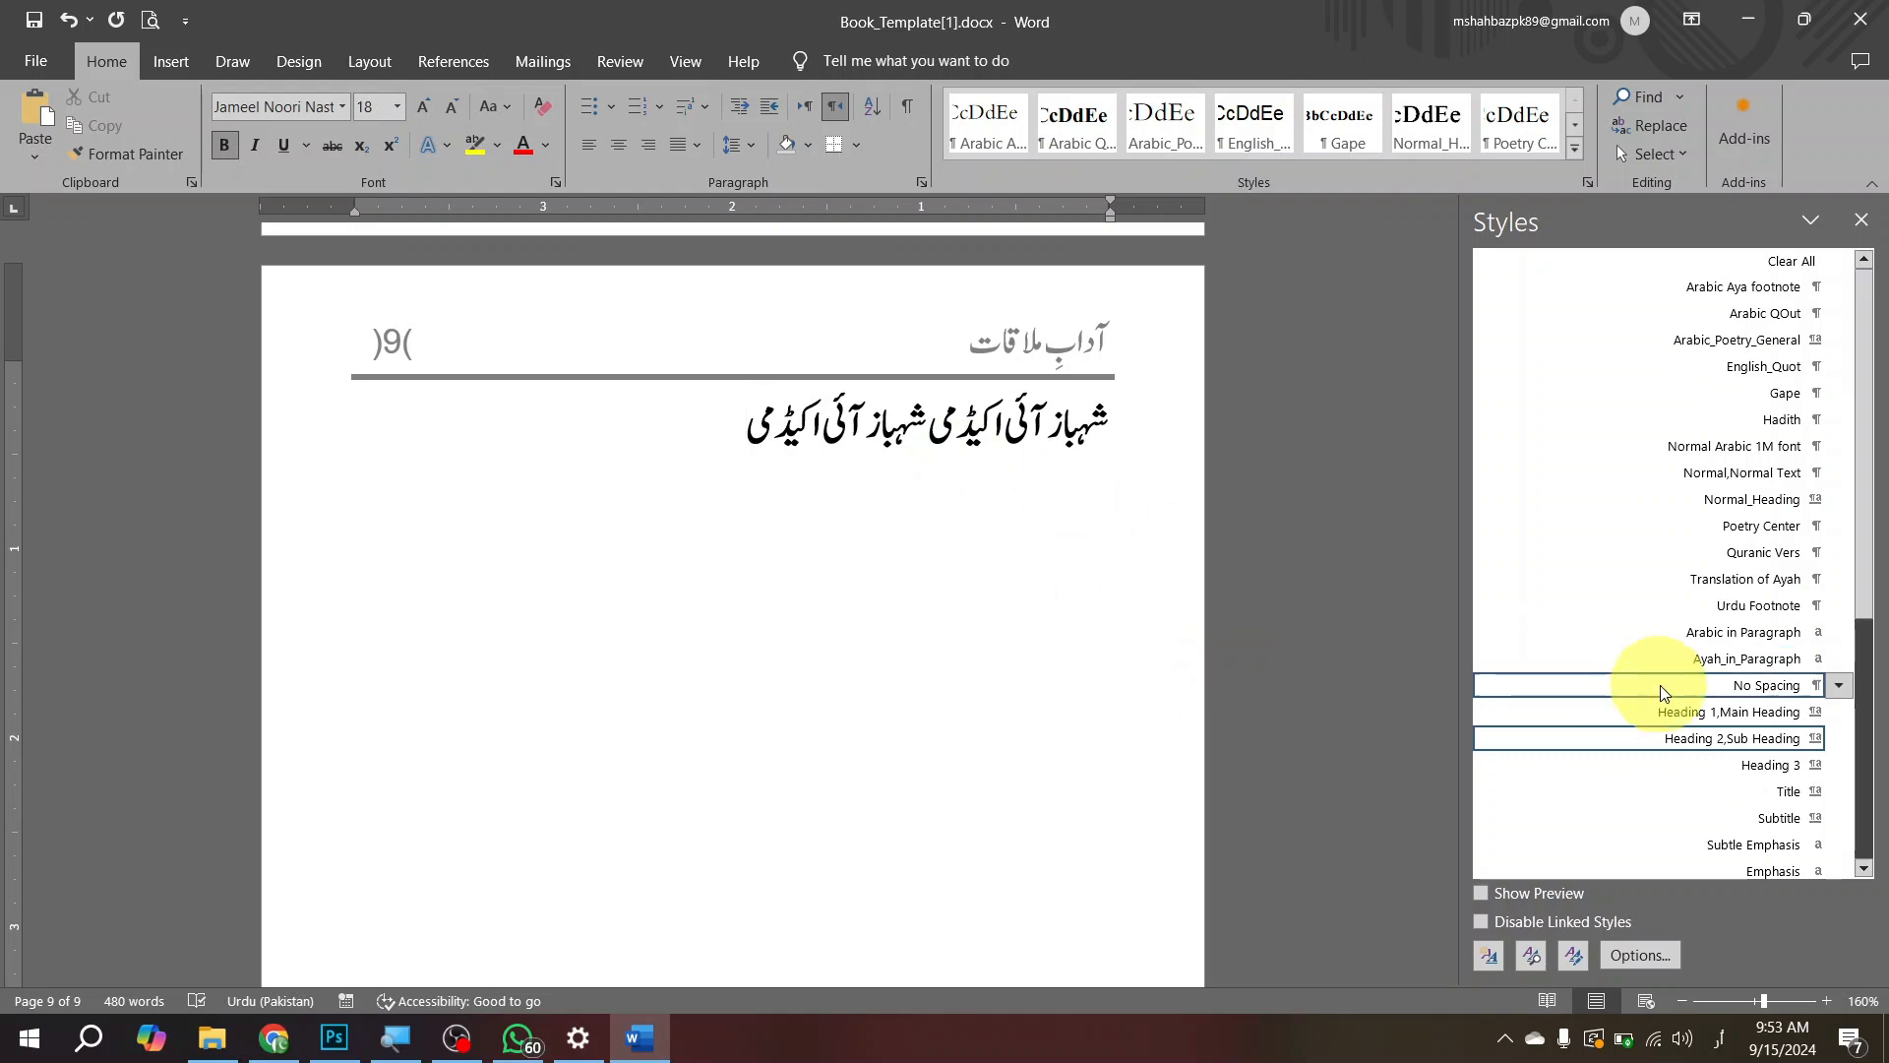
# Step: Try the Heading 1,Main Heading and Normal,Normal Text styles on the page 9 line, then return it to Heading 2,Sub Heading
pyautogui.click(1739, 721)
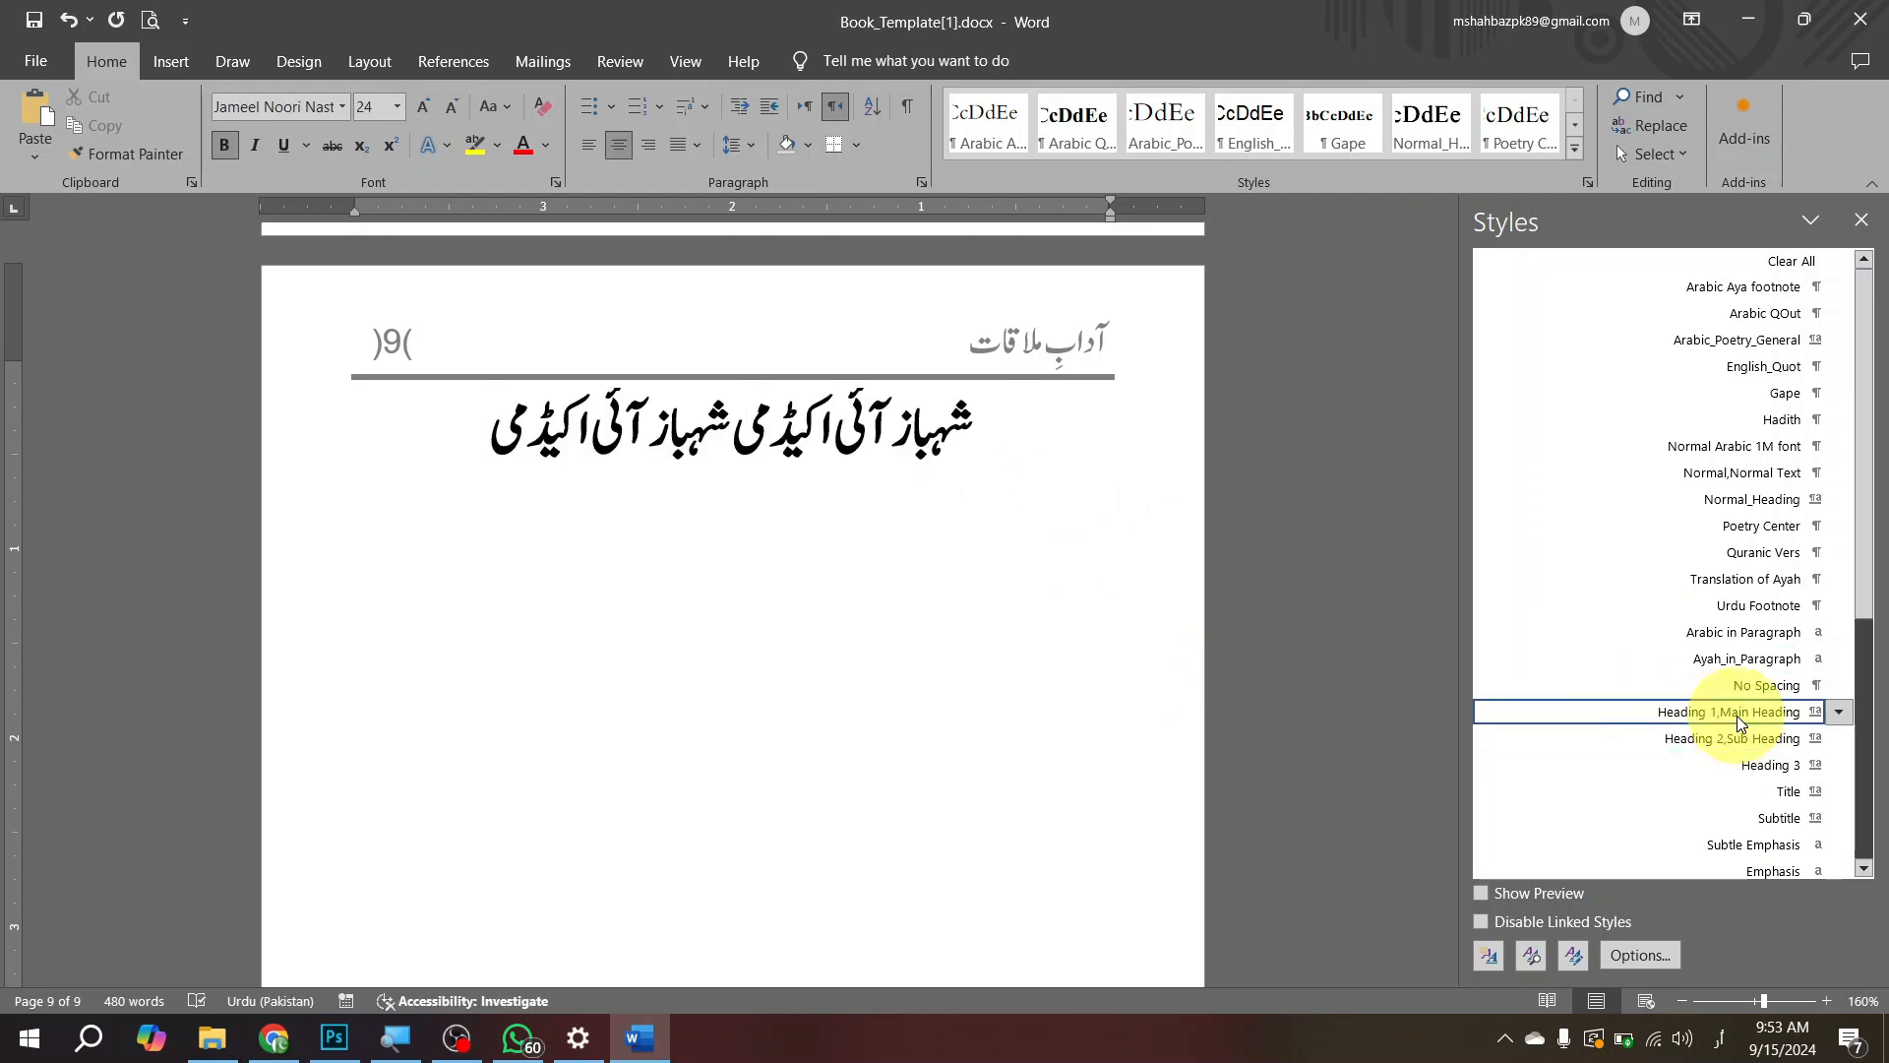
pyautogui.click(1738, 738)
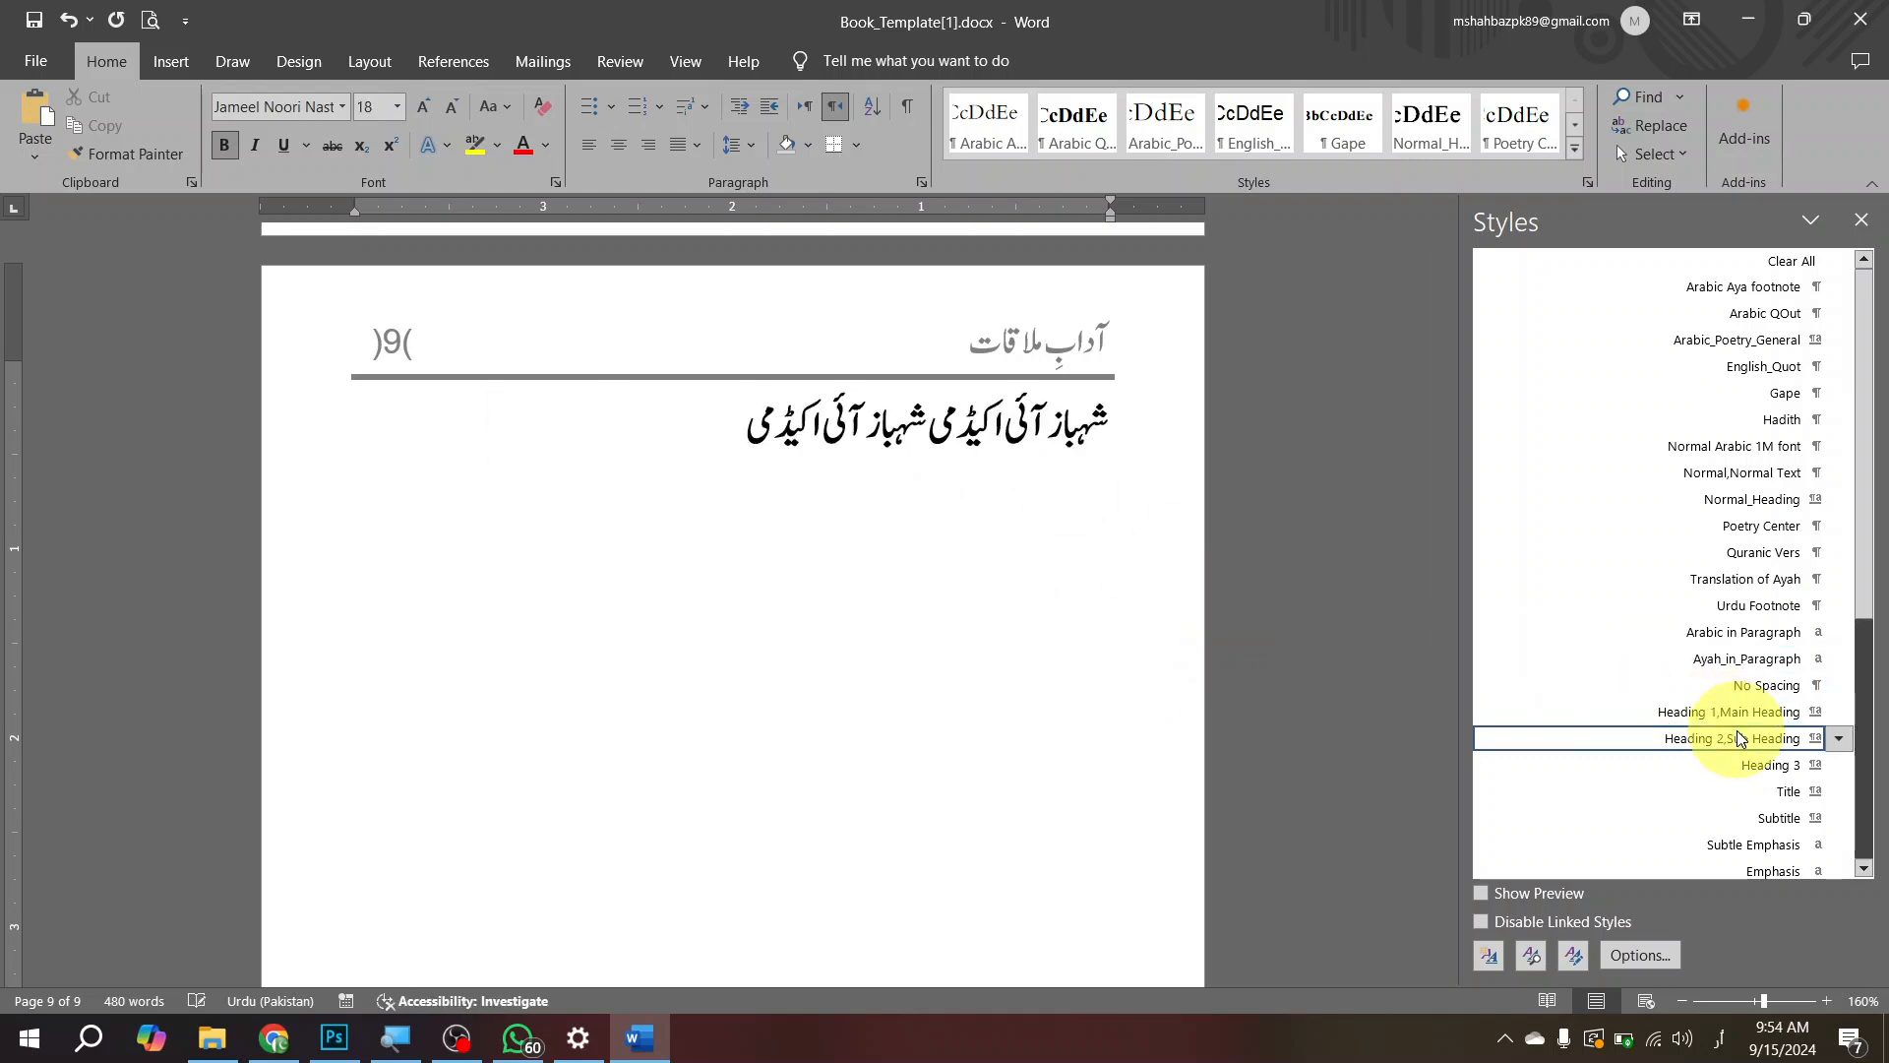
pyautogui.click(1746, 472)
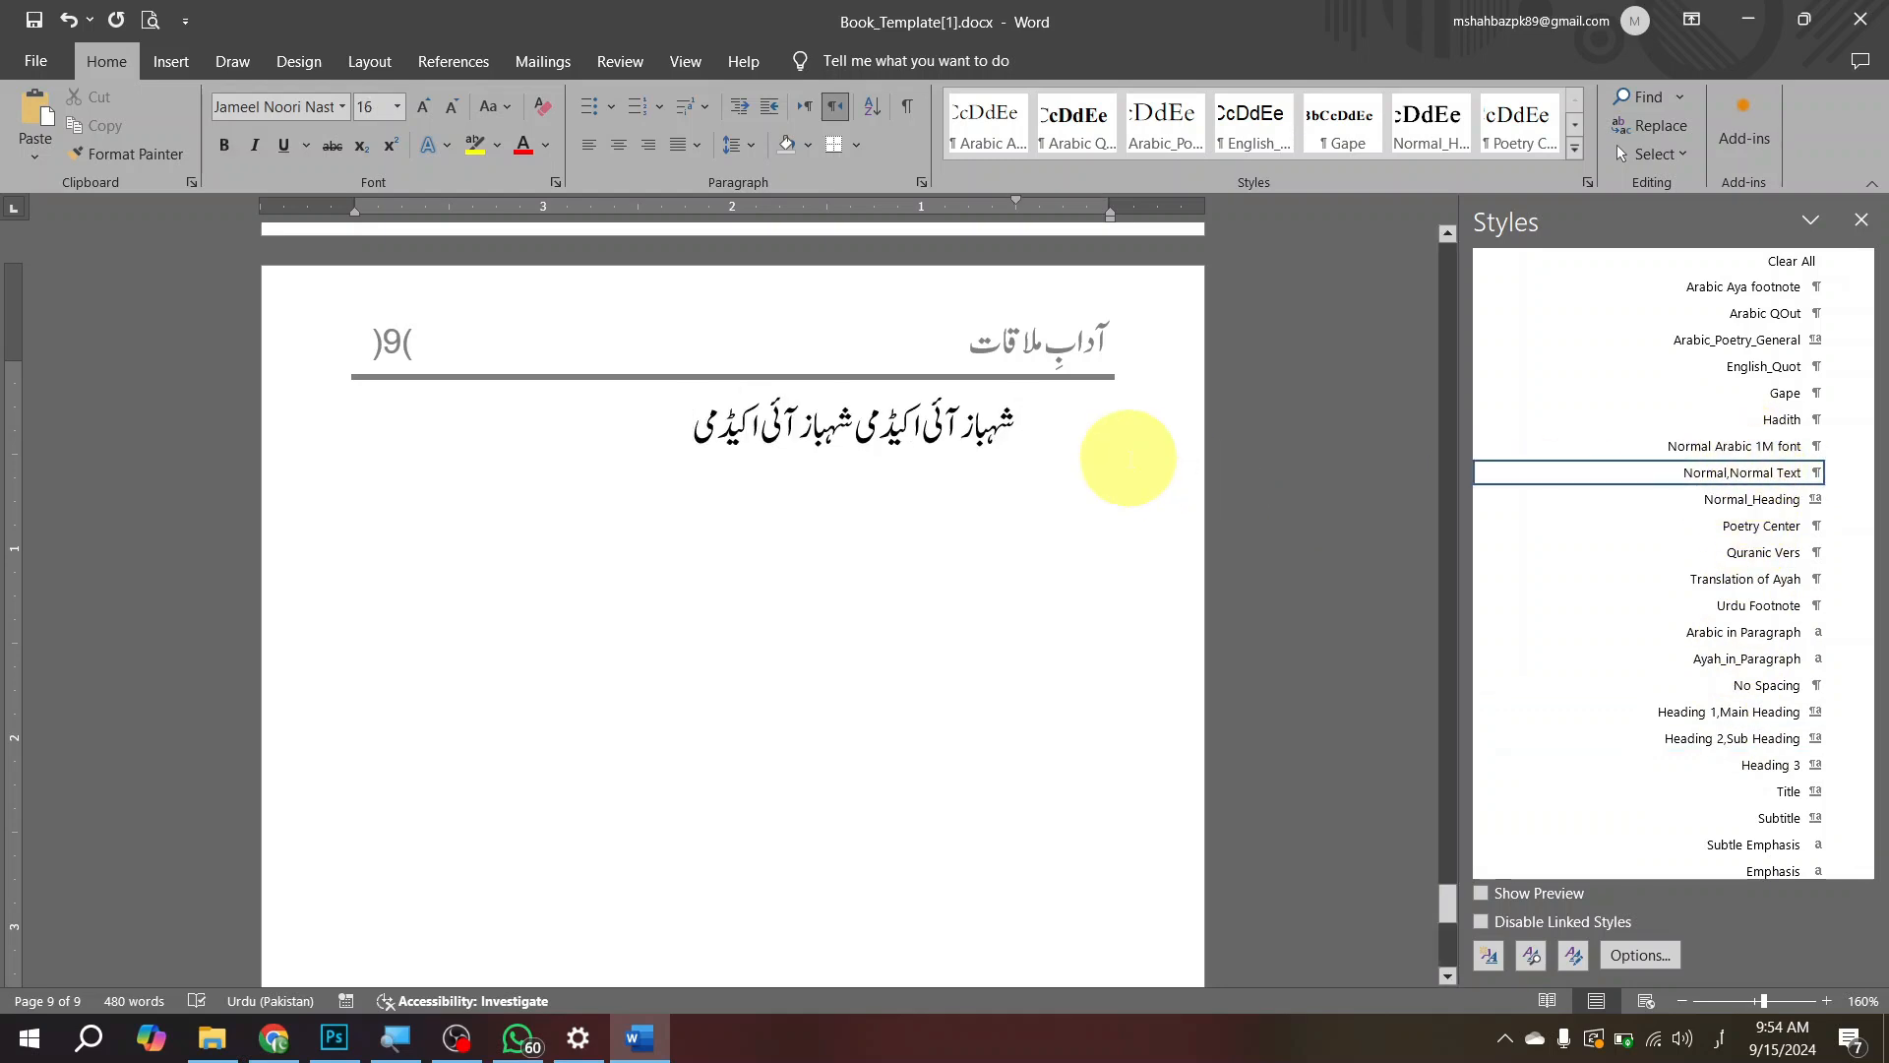
pyautogui.click(1830, 733)
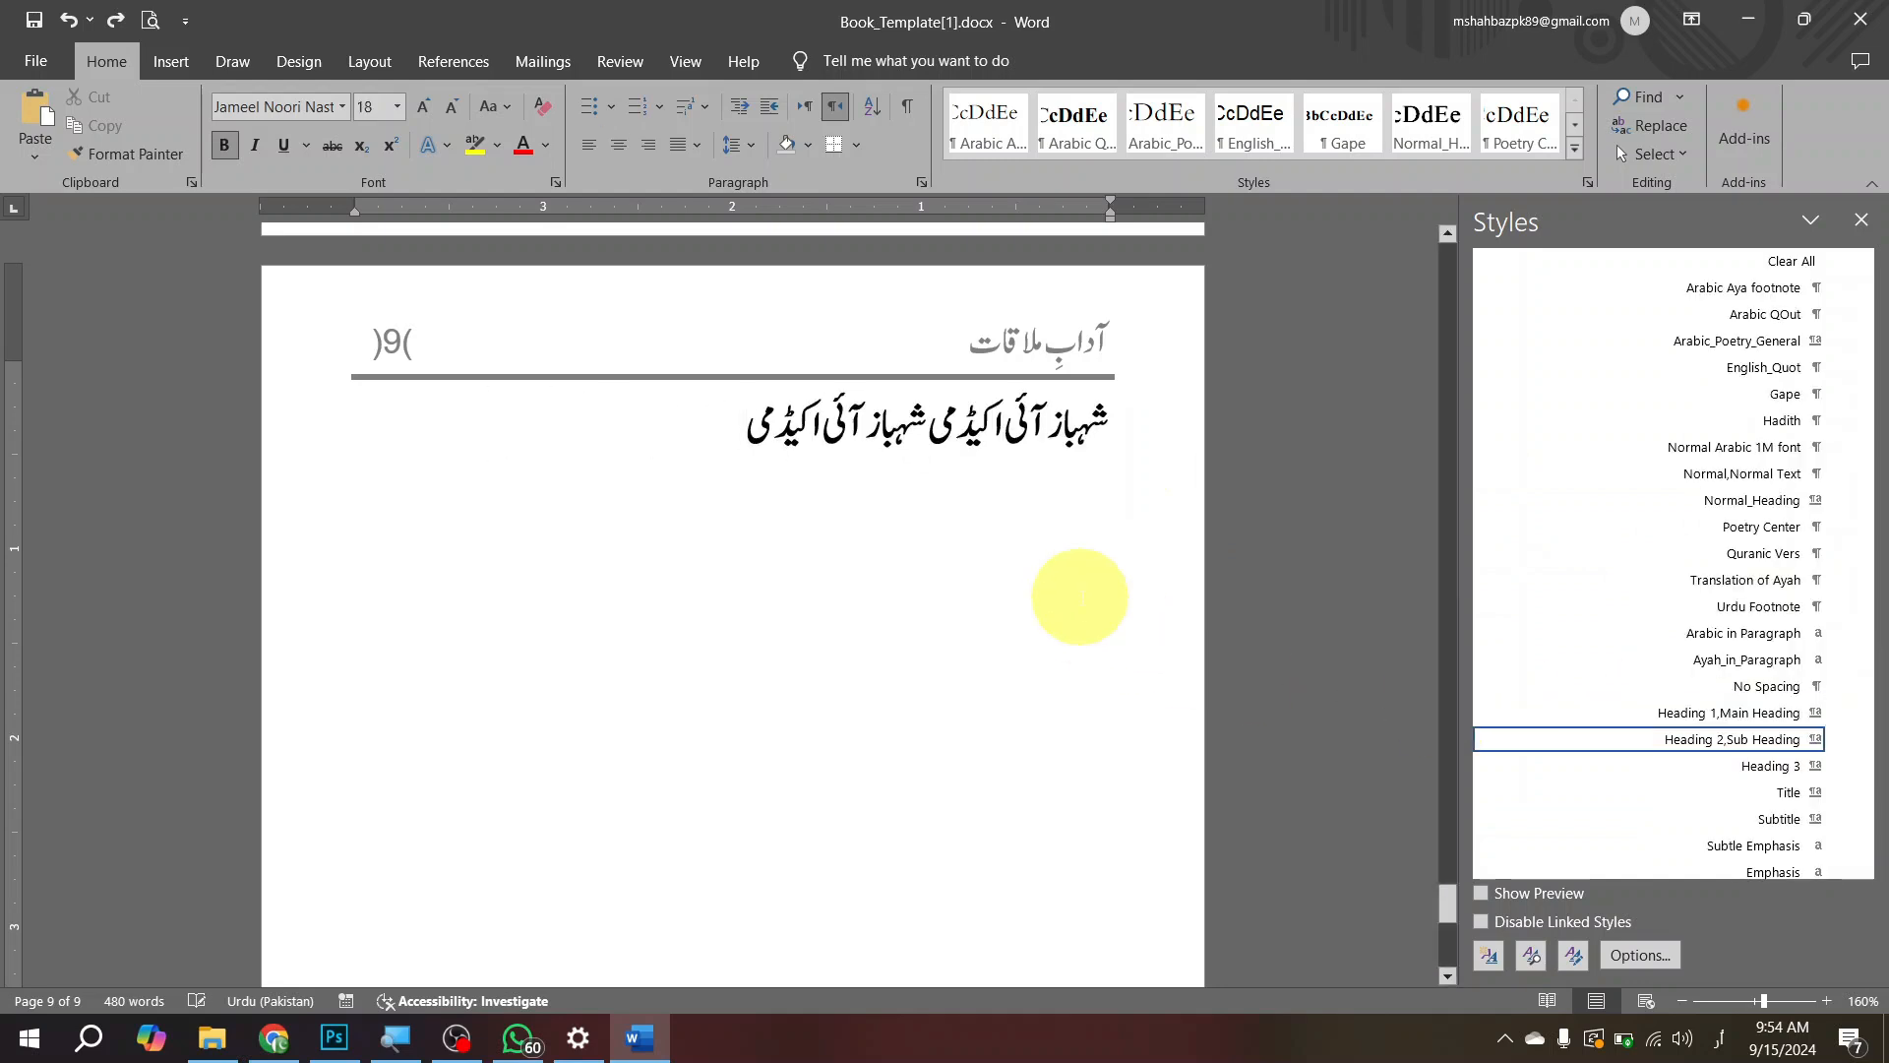
# Step: Add the line "قَالَ رَسُوْل اللہِ صلی اللہ علیہ وسلم" below the sub heading on page 9
pyautogui.press('Return')
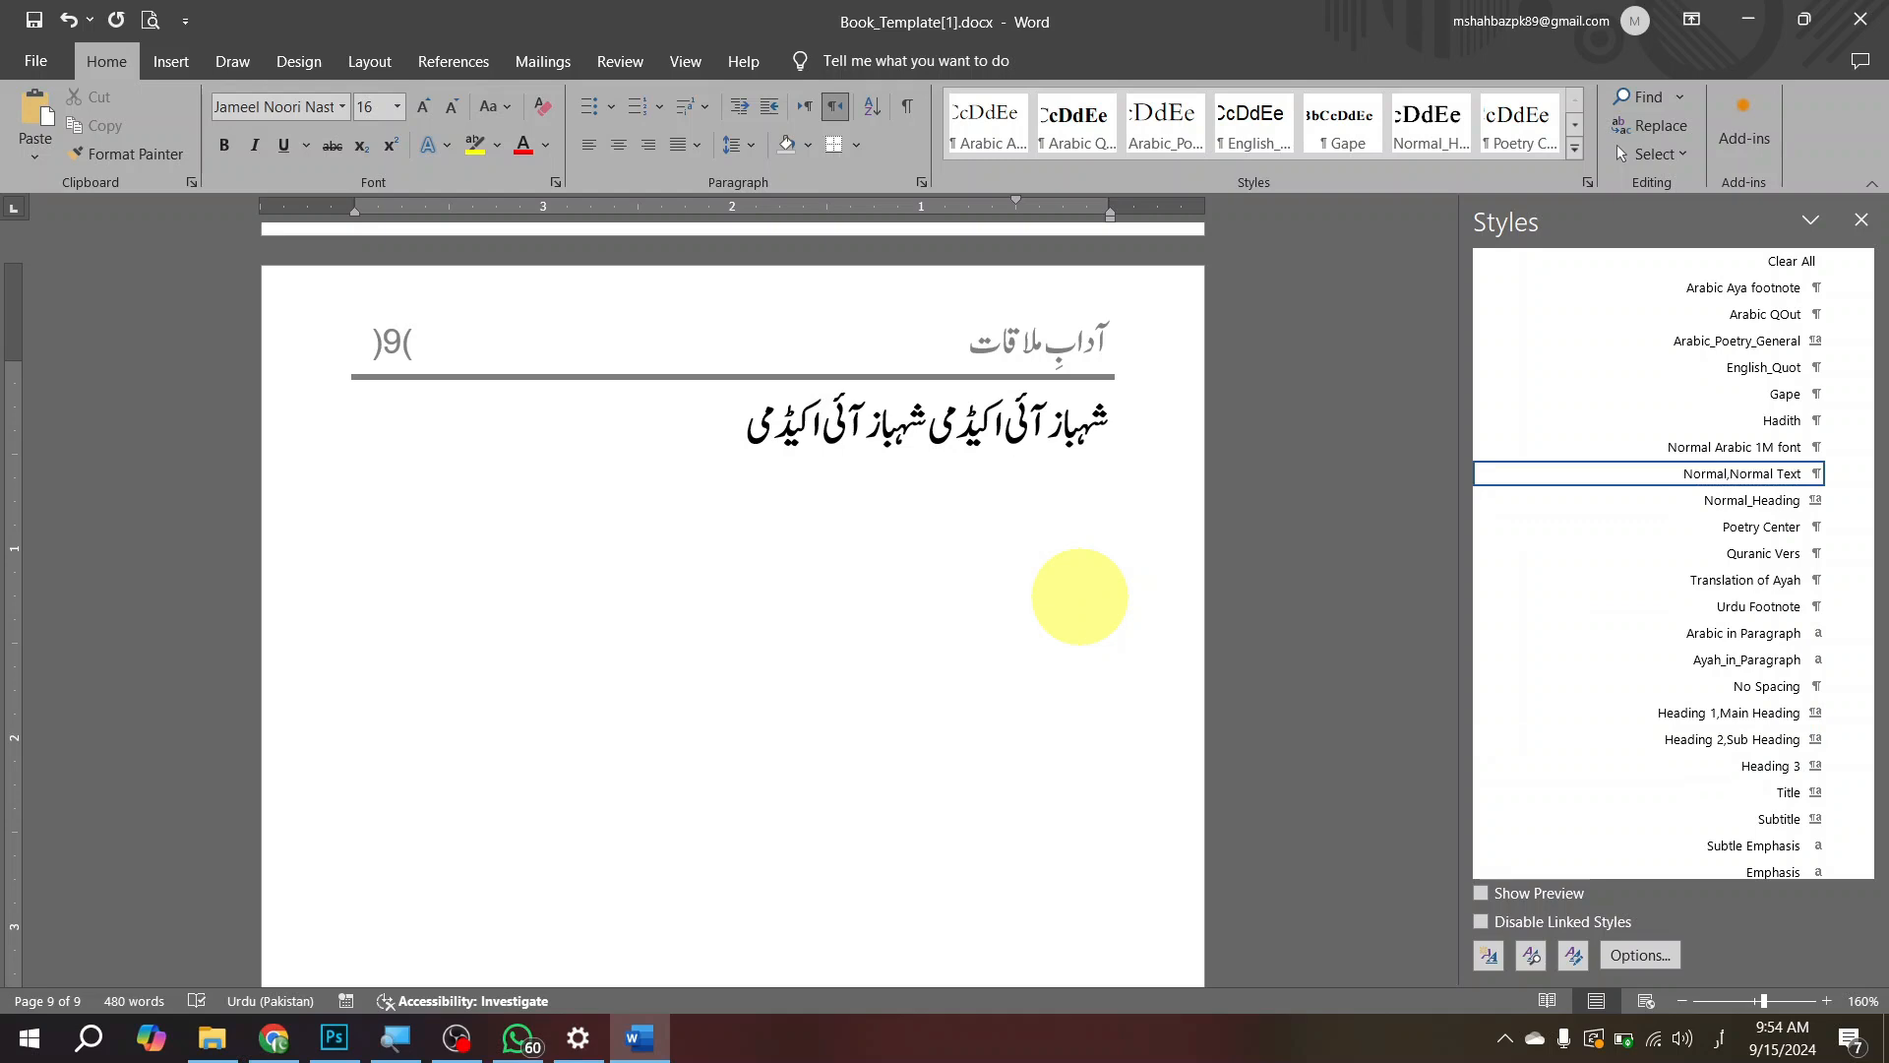
pyautogui.write('قالَ رَسول اللہِ صَ')
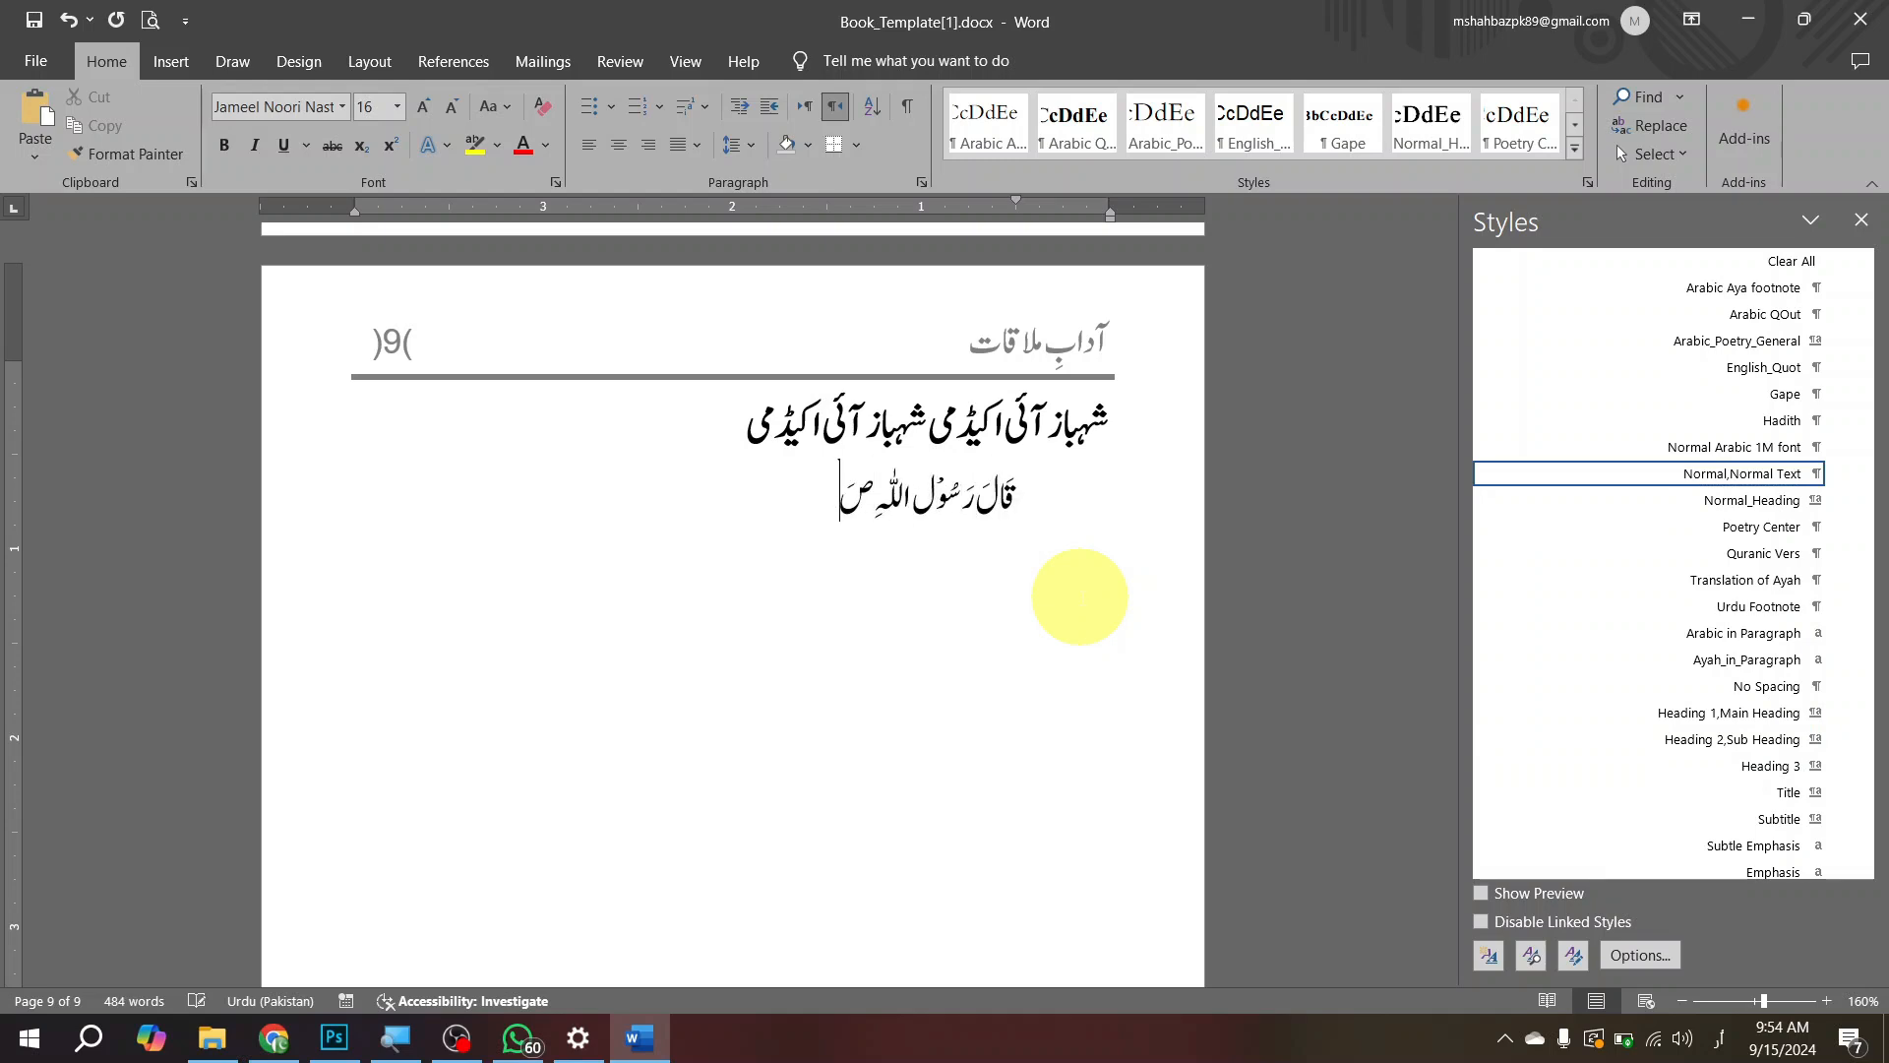
pyautogui.write('لی اللہ علیہ وسلم')
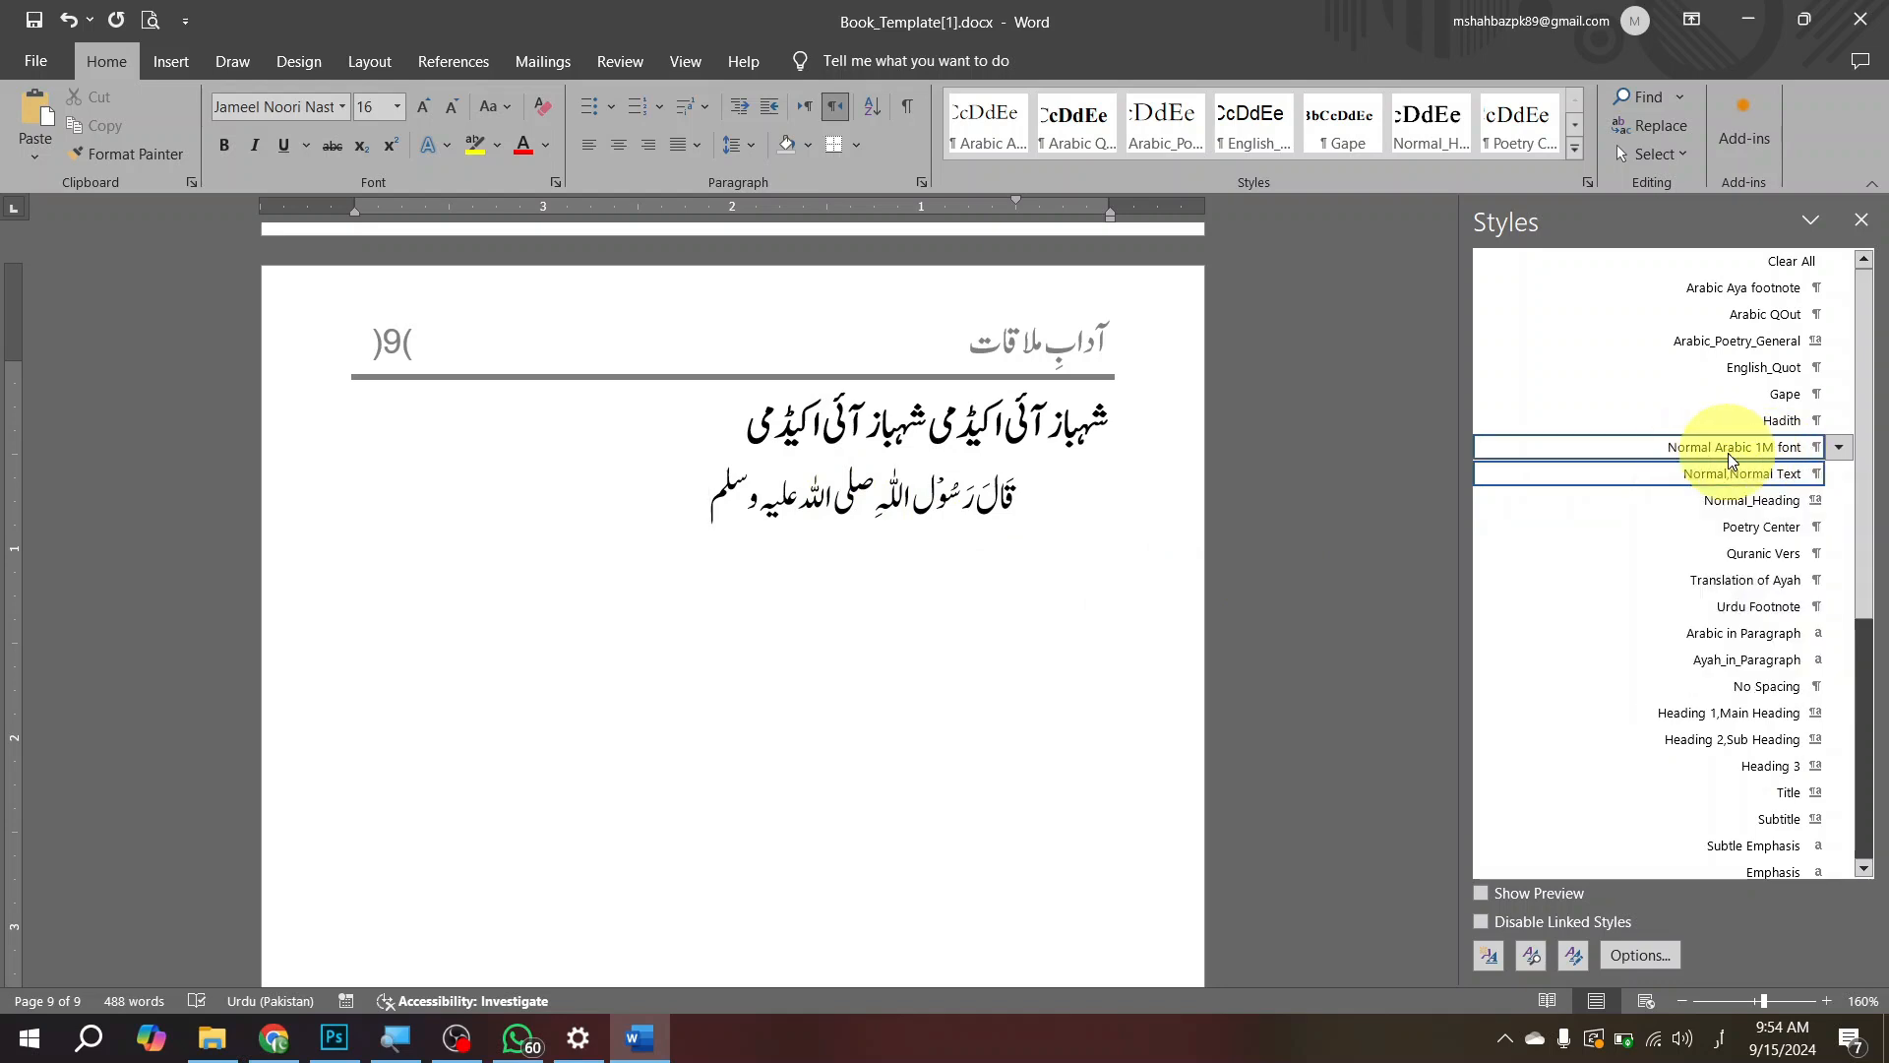
# Step: Apply the Normal Arabic 1M font style to the Arabic line and enter "لکج؛لسکجدف" on a new line below it
pyautogui.click(1761, 455)
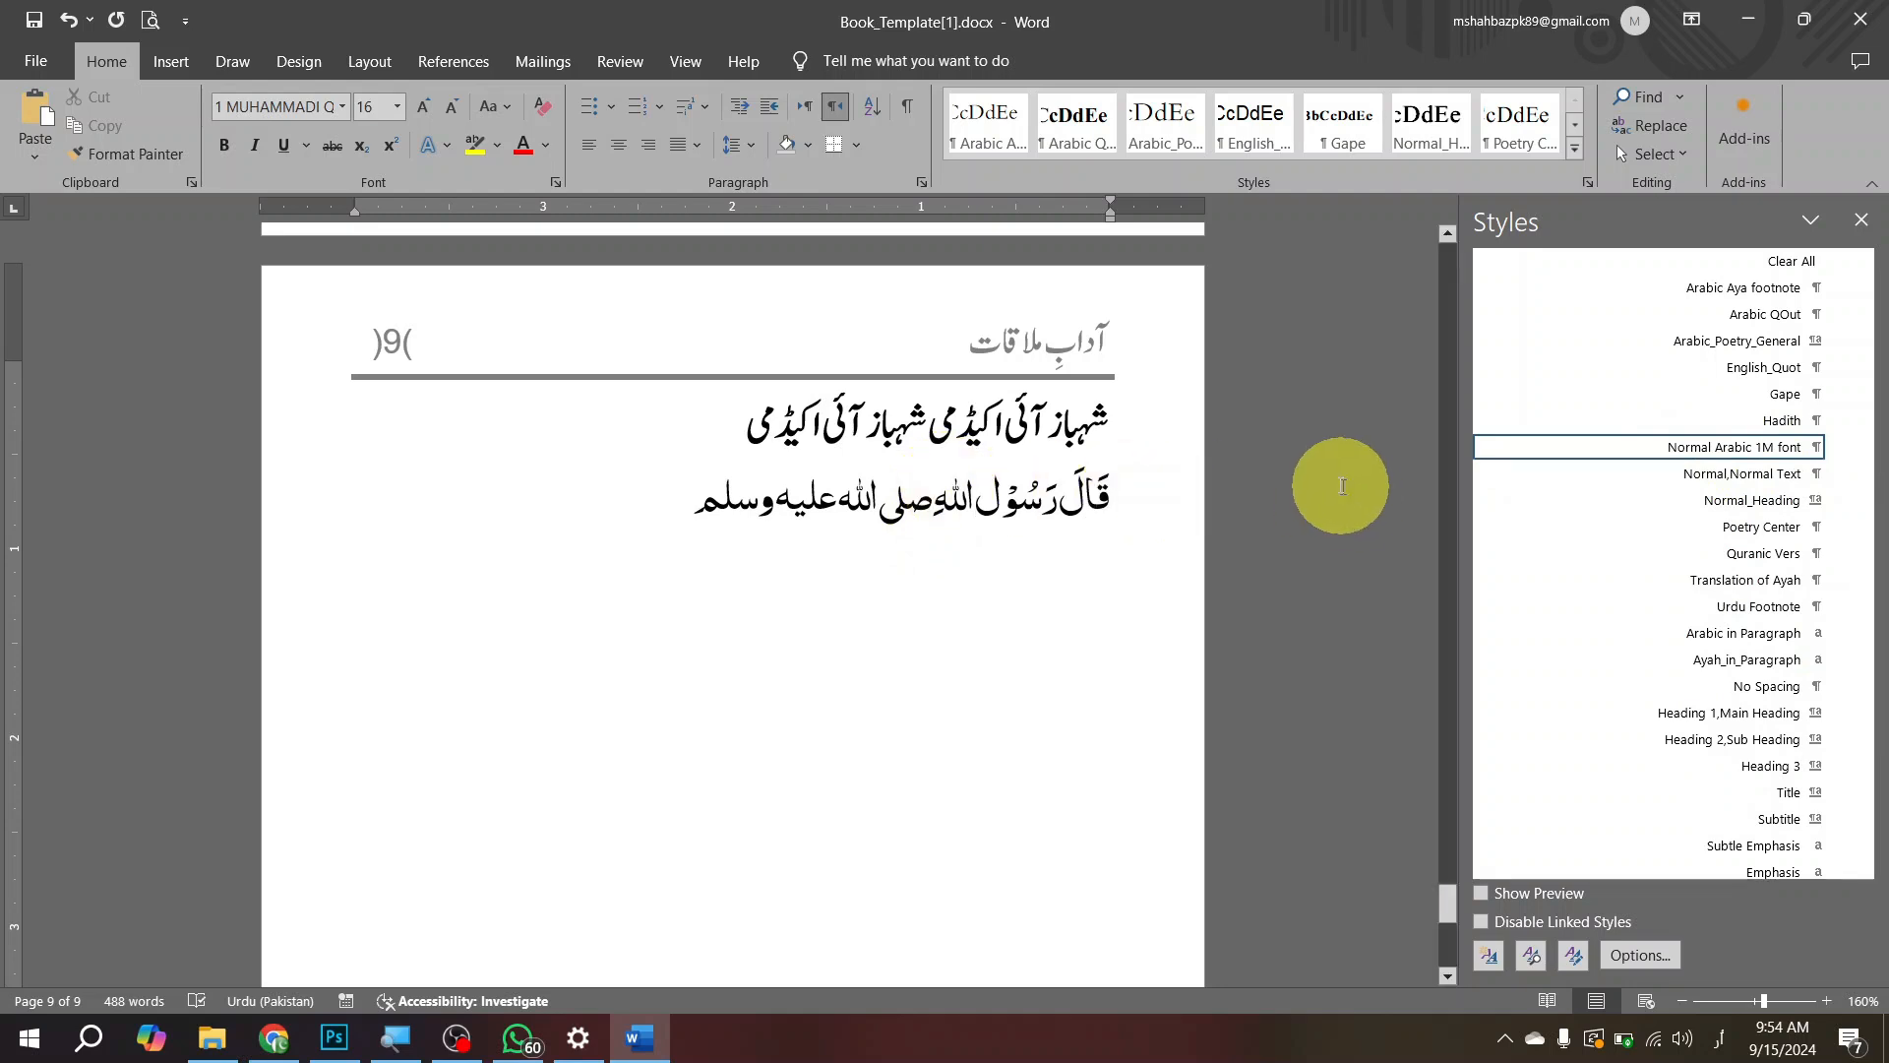
pyautogui.press('Return')
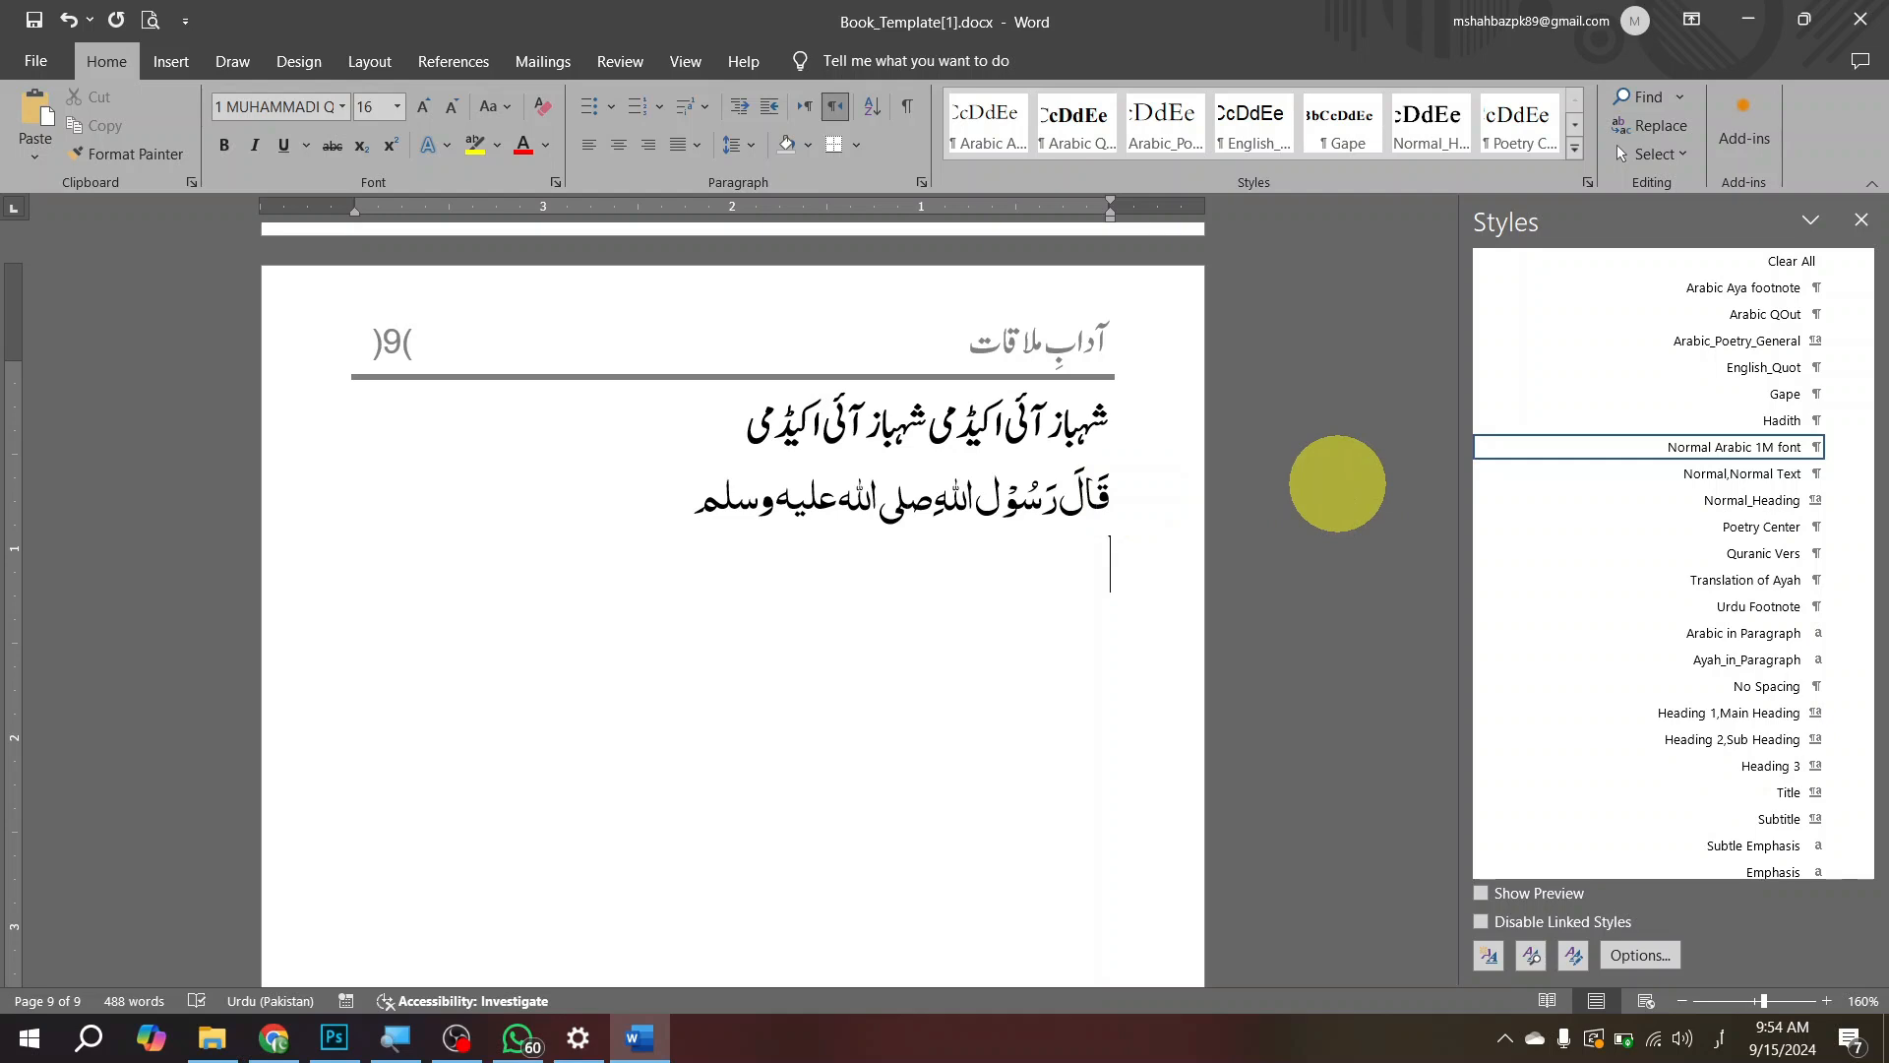
pyautogui.write('لکج؛لسکجدف')
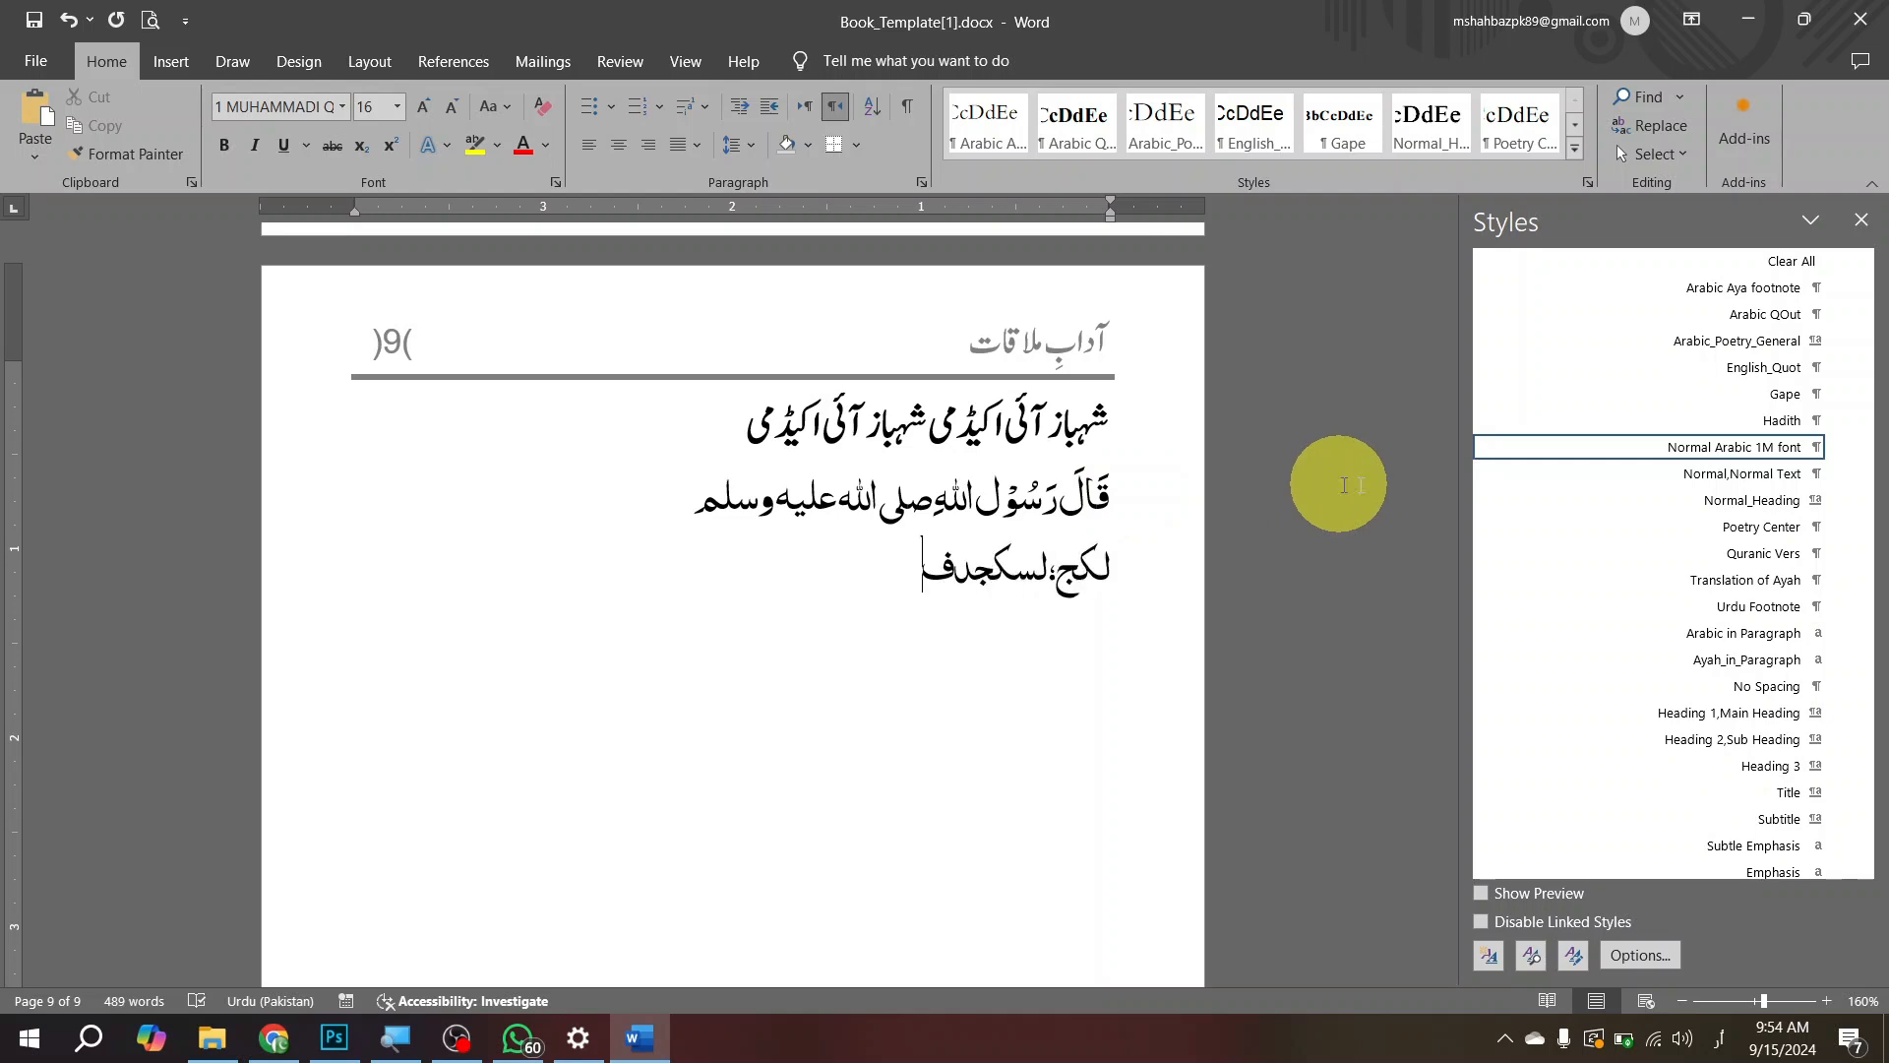
# Step: Apply the Normal,Normal Text style to the last line on page 9 and replace its text with the copied "شہباز آئی اکیڈمی" passage
pyautogui.click(1745, 476)
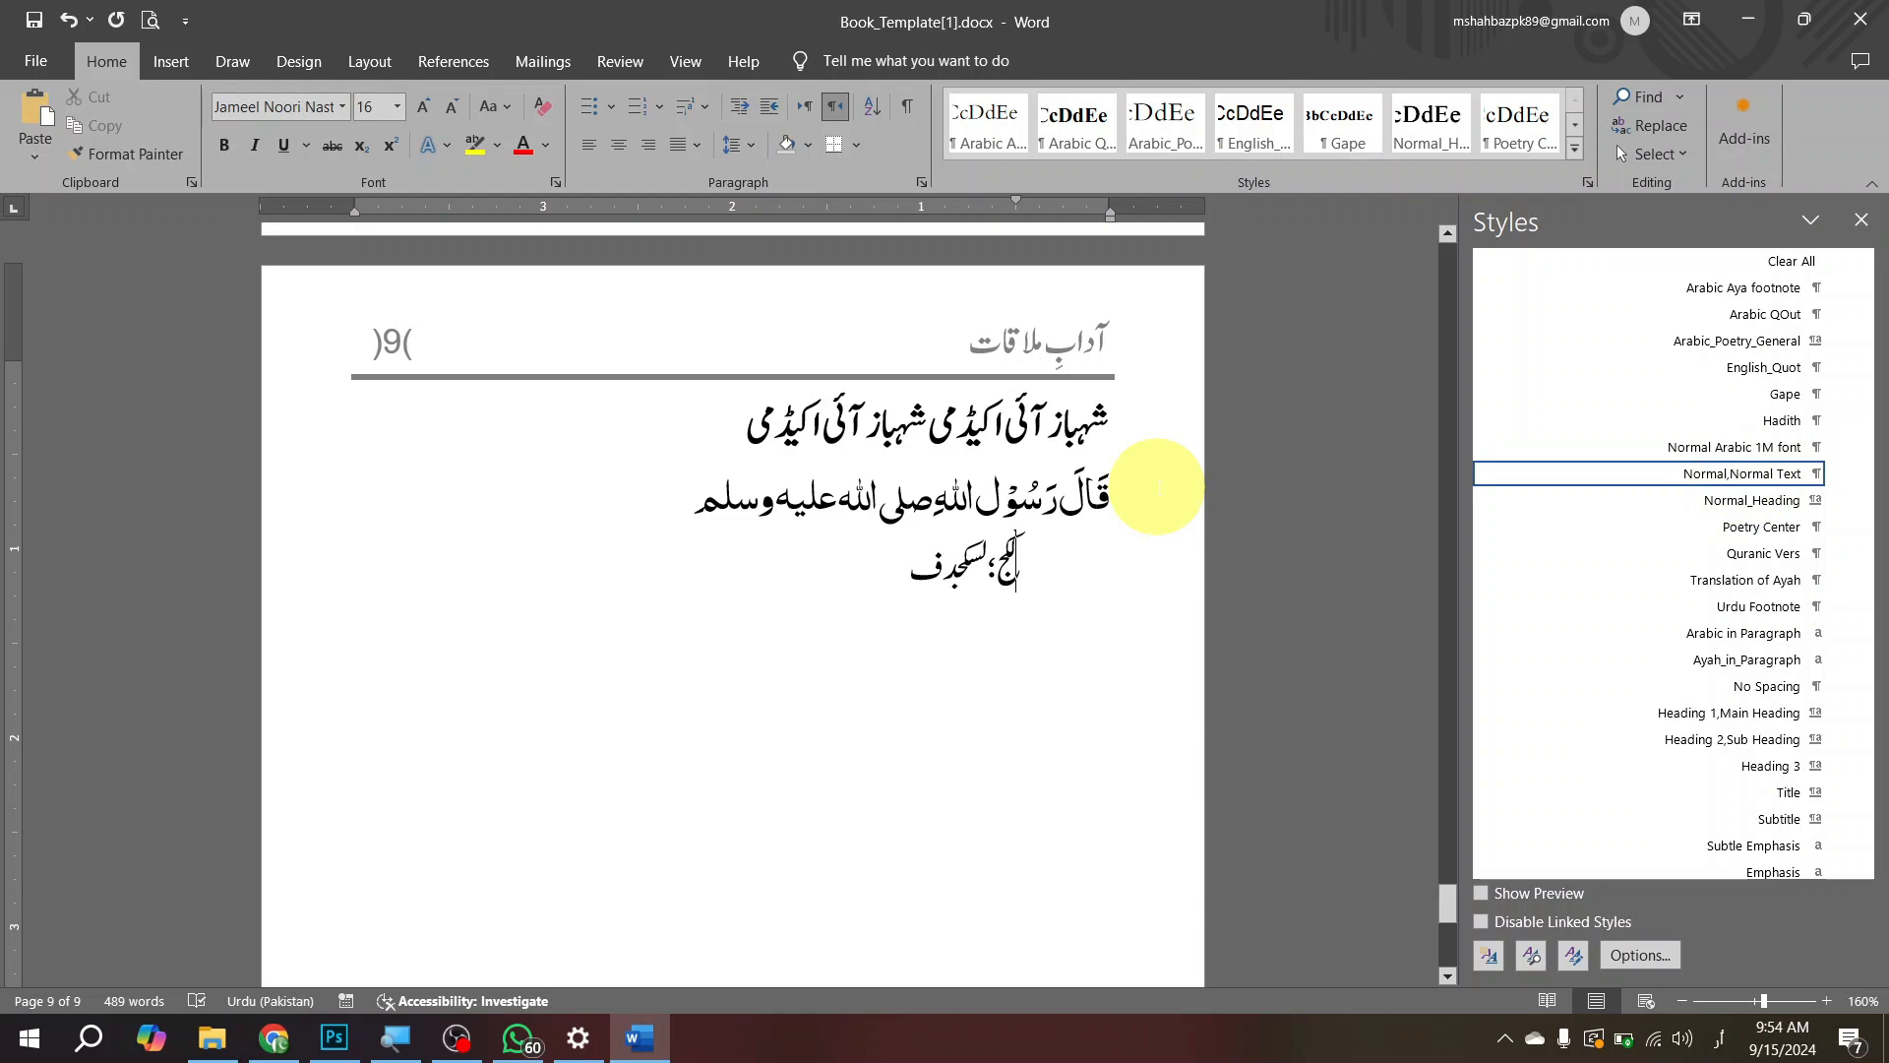
pyautogui.hotkey('shift', 'End')
pyautogui.write('شہباز آئی اکیڈمی شہباز آئی اکیڈمی شہباز آئی اکیڈمی شہباز آئی اکیڈمی شہباز آئی اکیڈمی شہباز آئی اکیڈمی')
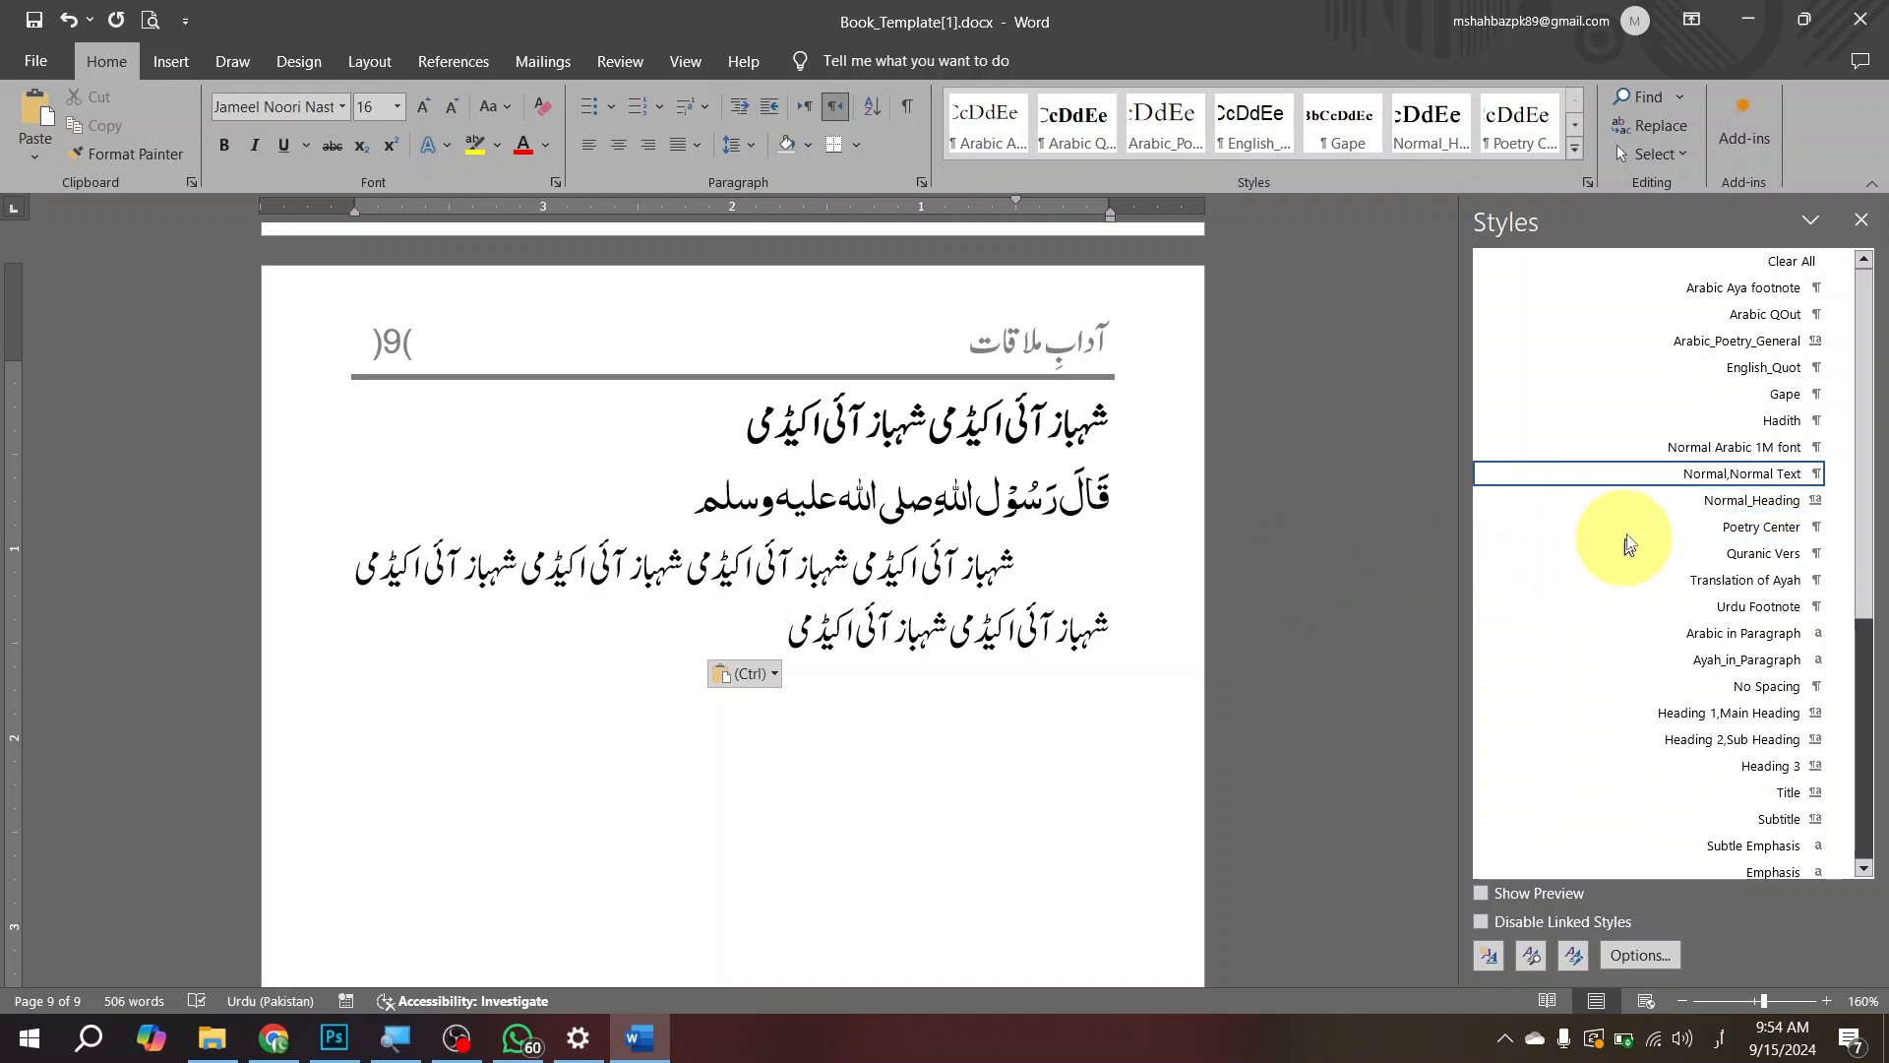
# Step: Add the line "الحمد للہ رب العٰلمین" below the Urdu paragraph on page 9
pyautogui.moveTo(1567, 567)
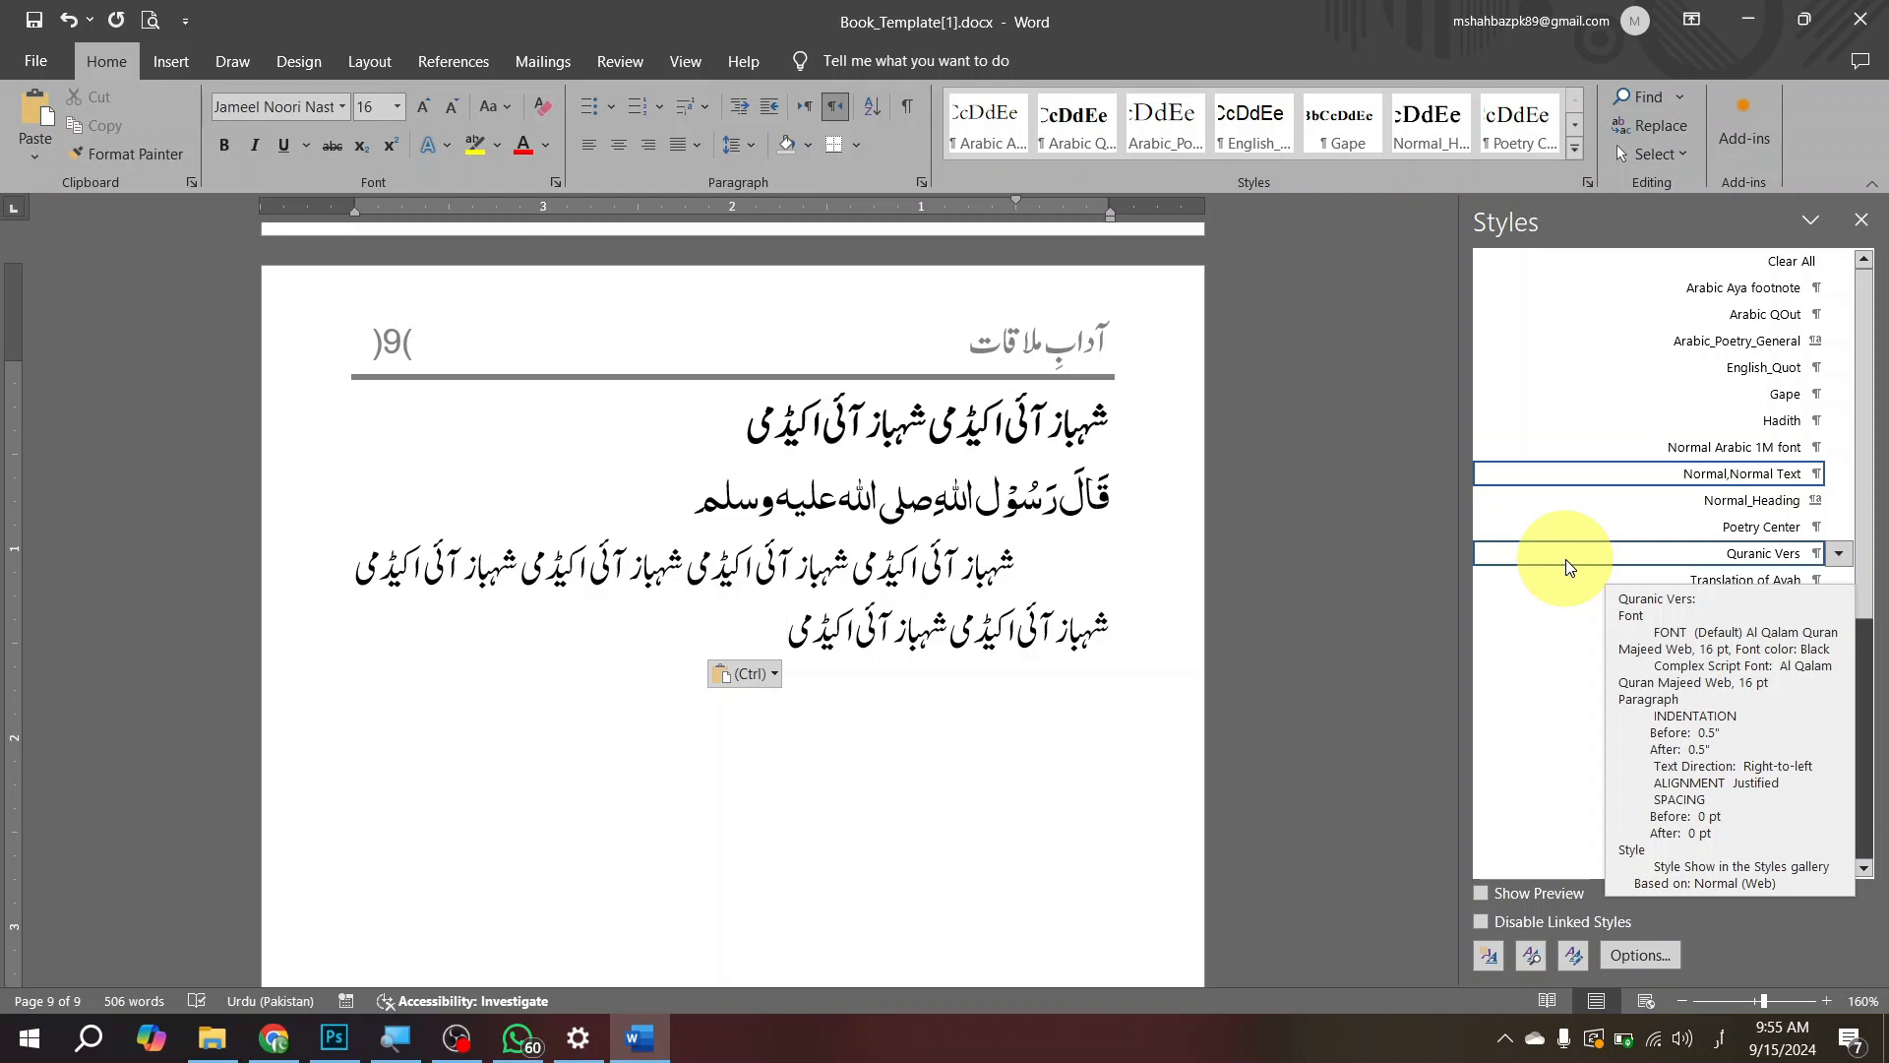
pyautogui.press('Return')
pyautogui.write('الحمد')
pyautogui.press('BackSpace')
pyautogui.press('BackSpace')
pyautogui.press('BackSpace')
pyautogui.press('BackSpace')
pyautogui.write('لحمد للہ رب العٰلمین')
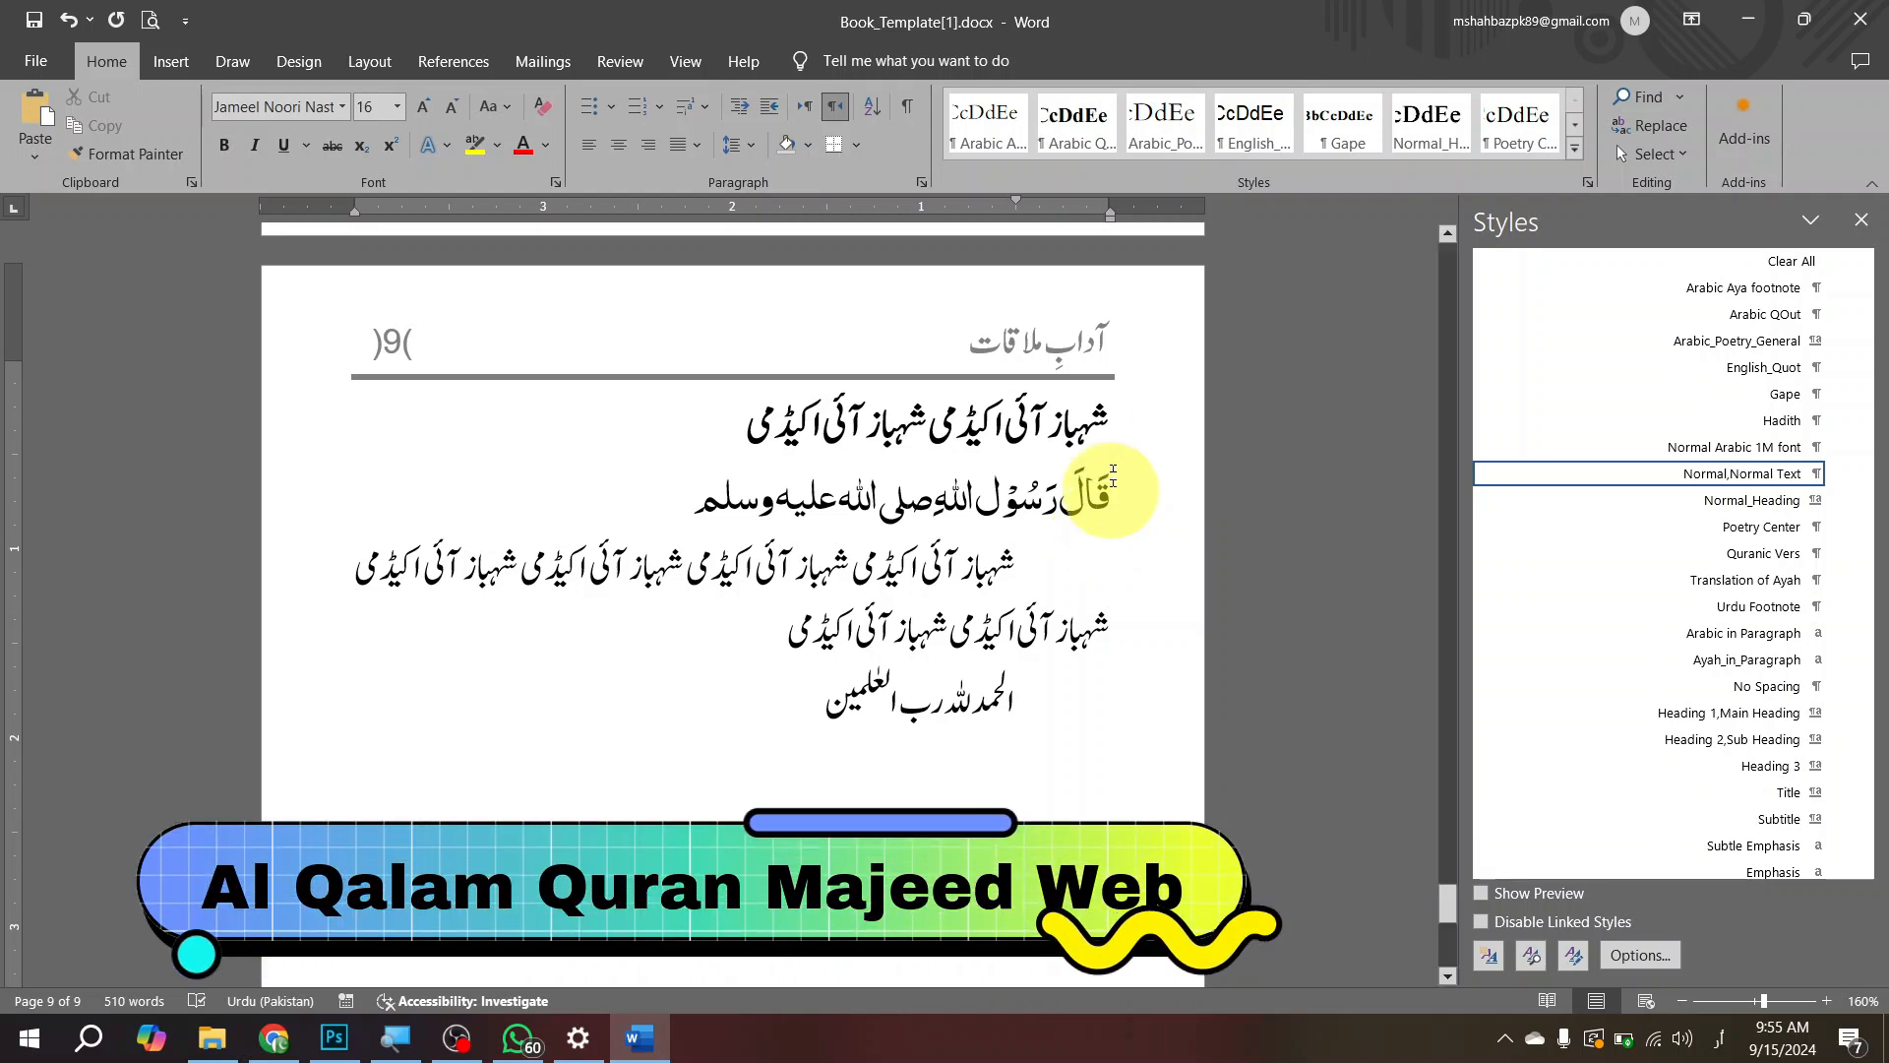
# Step: Check the hadith line's style, and apply the Quranic Vers style to the "الحمد للہ رب العٰلمین" line
pyautogui.moveTo(1109, 495); pyautogui.dragTo(850, 492)
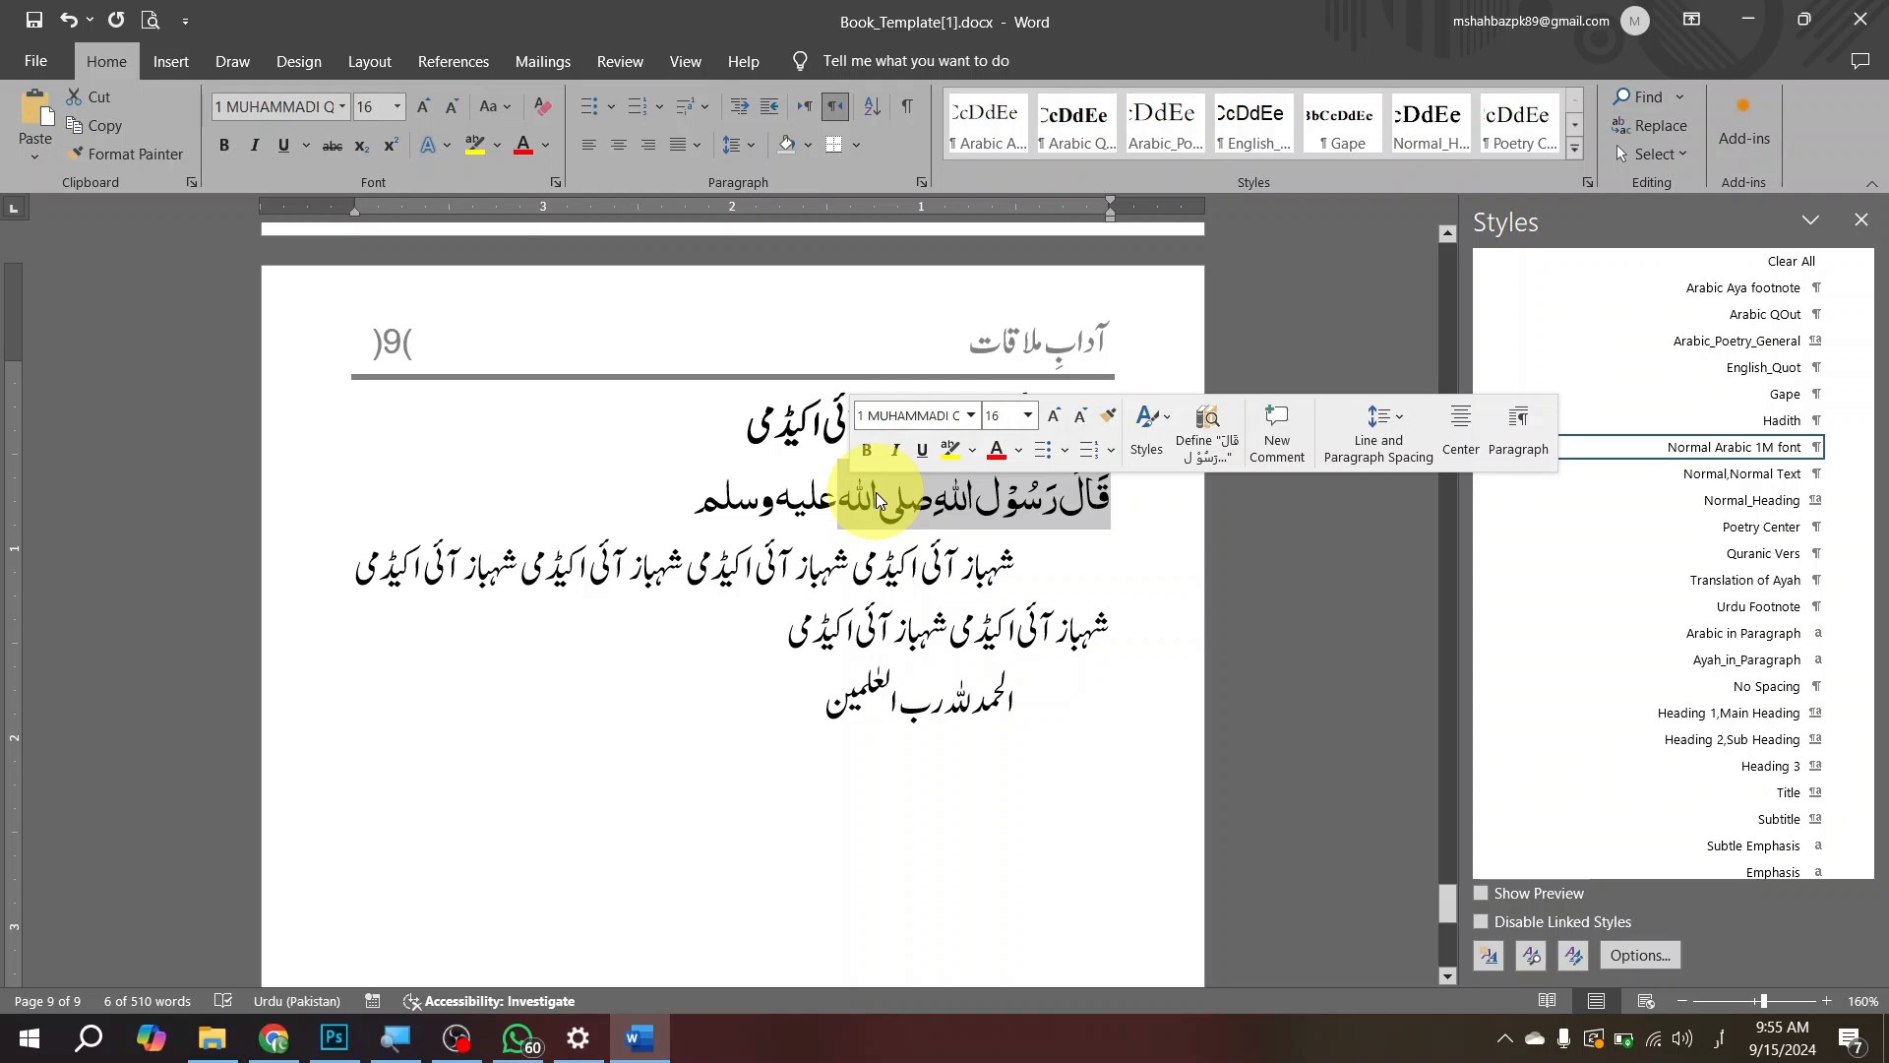
pyautogui.click(985, 686)
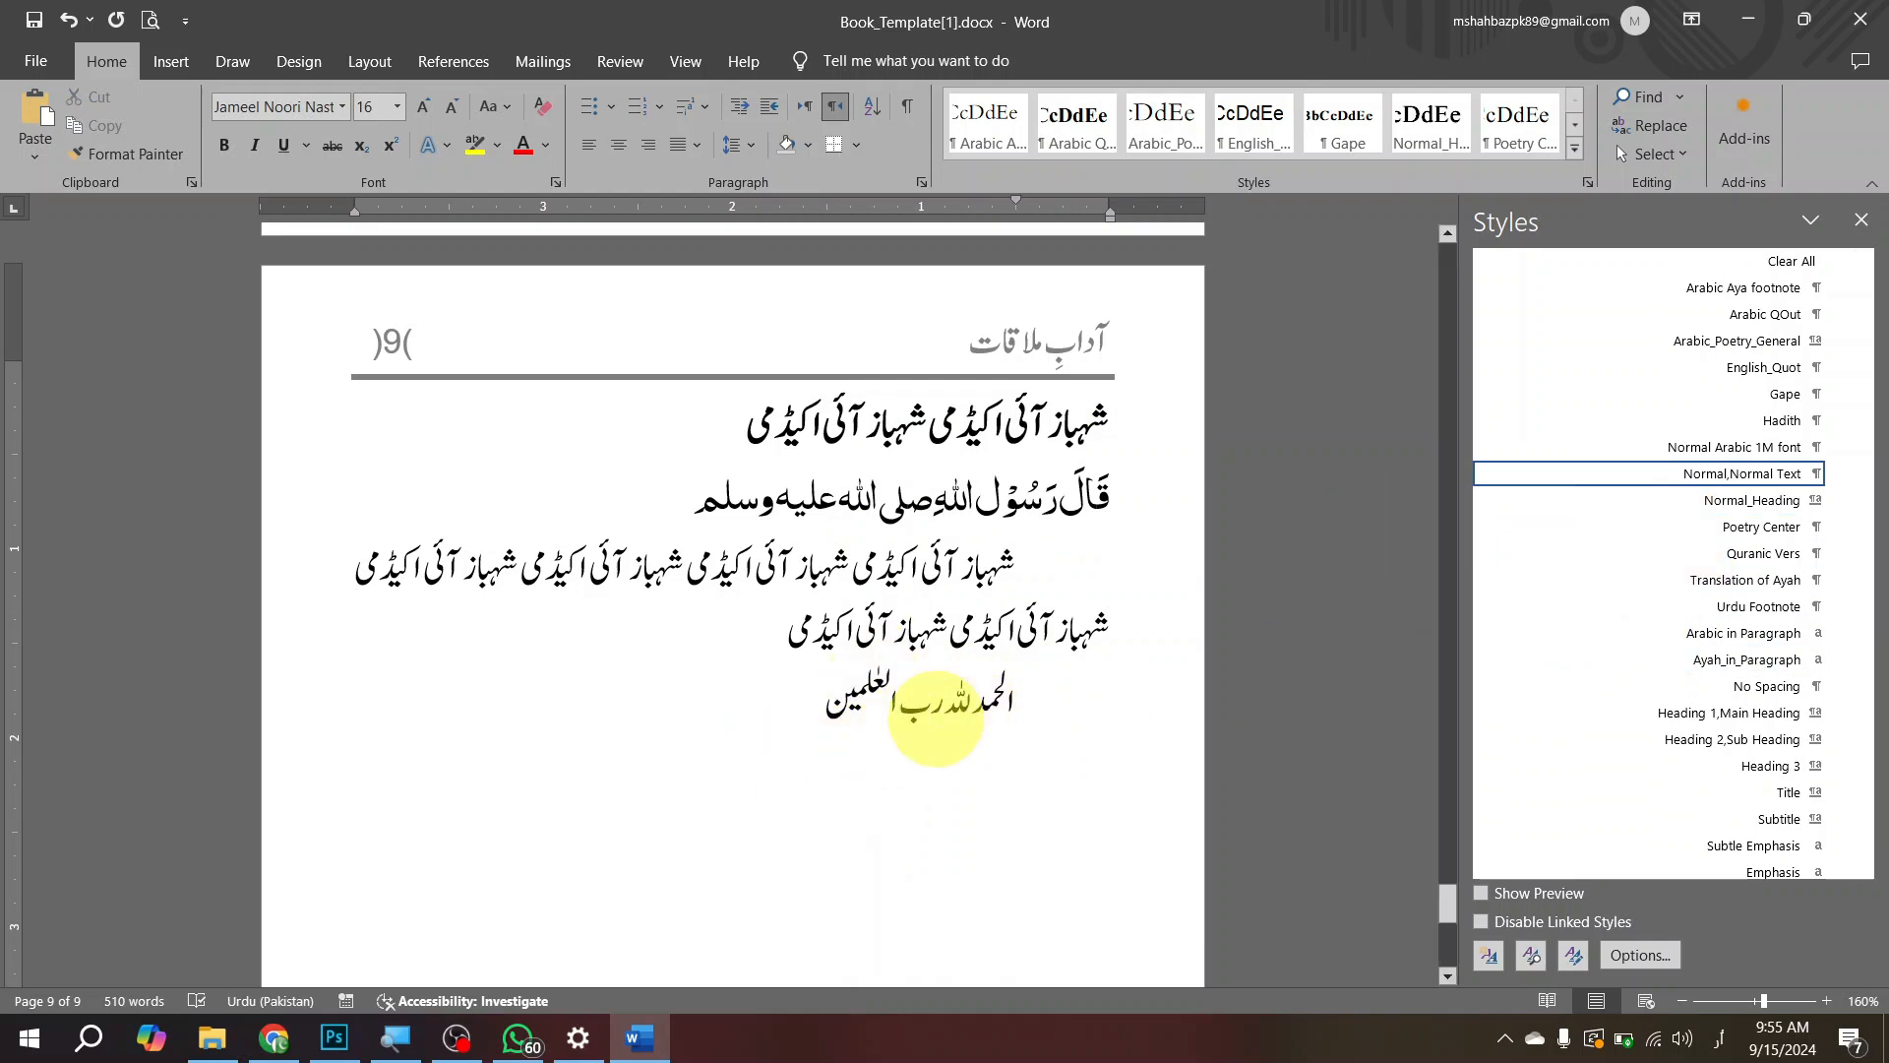
pyautogui.click(1743, 555)
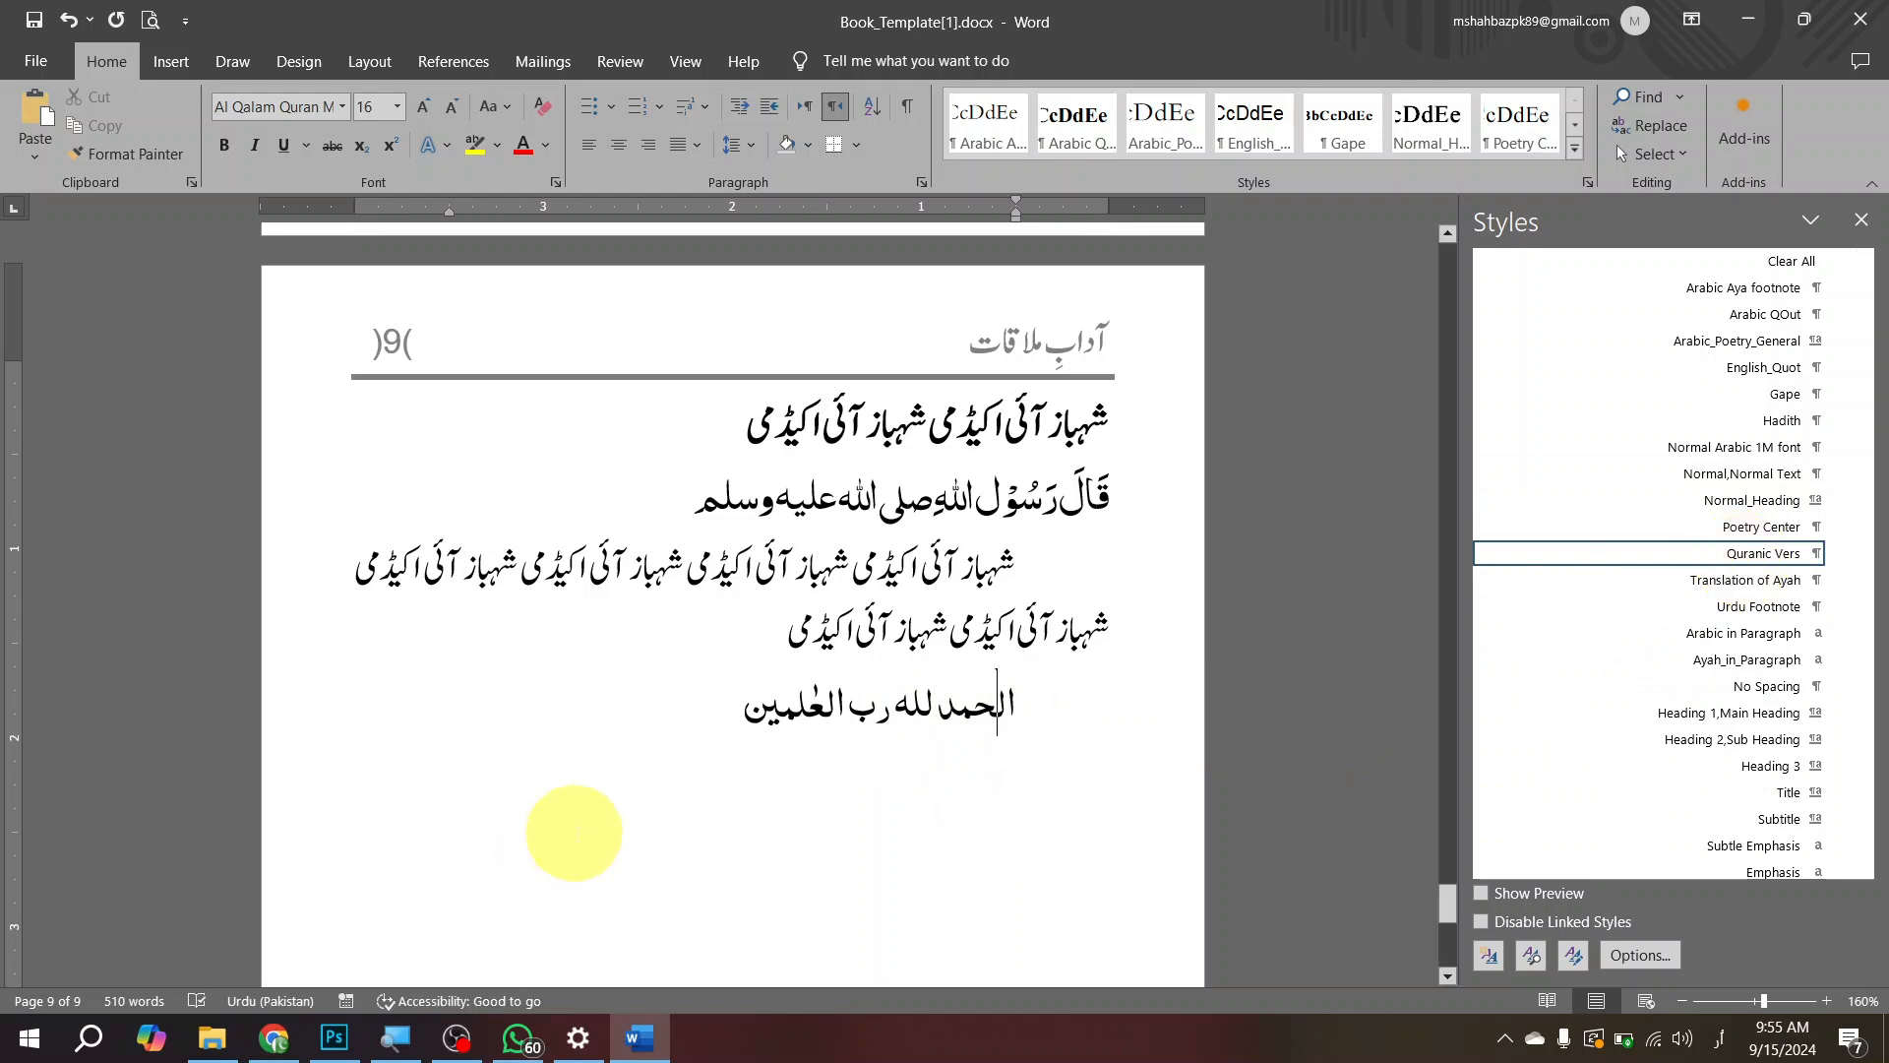
# Step: Add "تمام تعریفیں اللہ ہی کے لیے ہیں جو رب ہے تمام جہانوں کا" below the verse and apply the Translation of Ayah style
pyautogui.click(570, 725)
pyautogui.press('Return')
pyautogui.write('تمامتعلیفیں اللہ ہ')
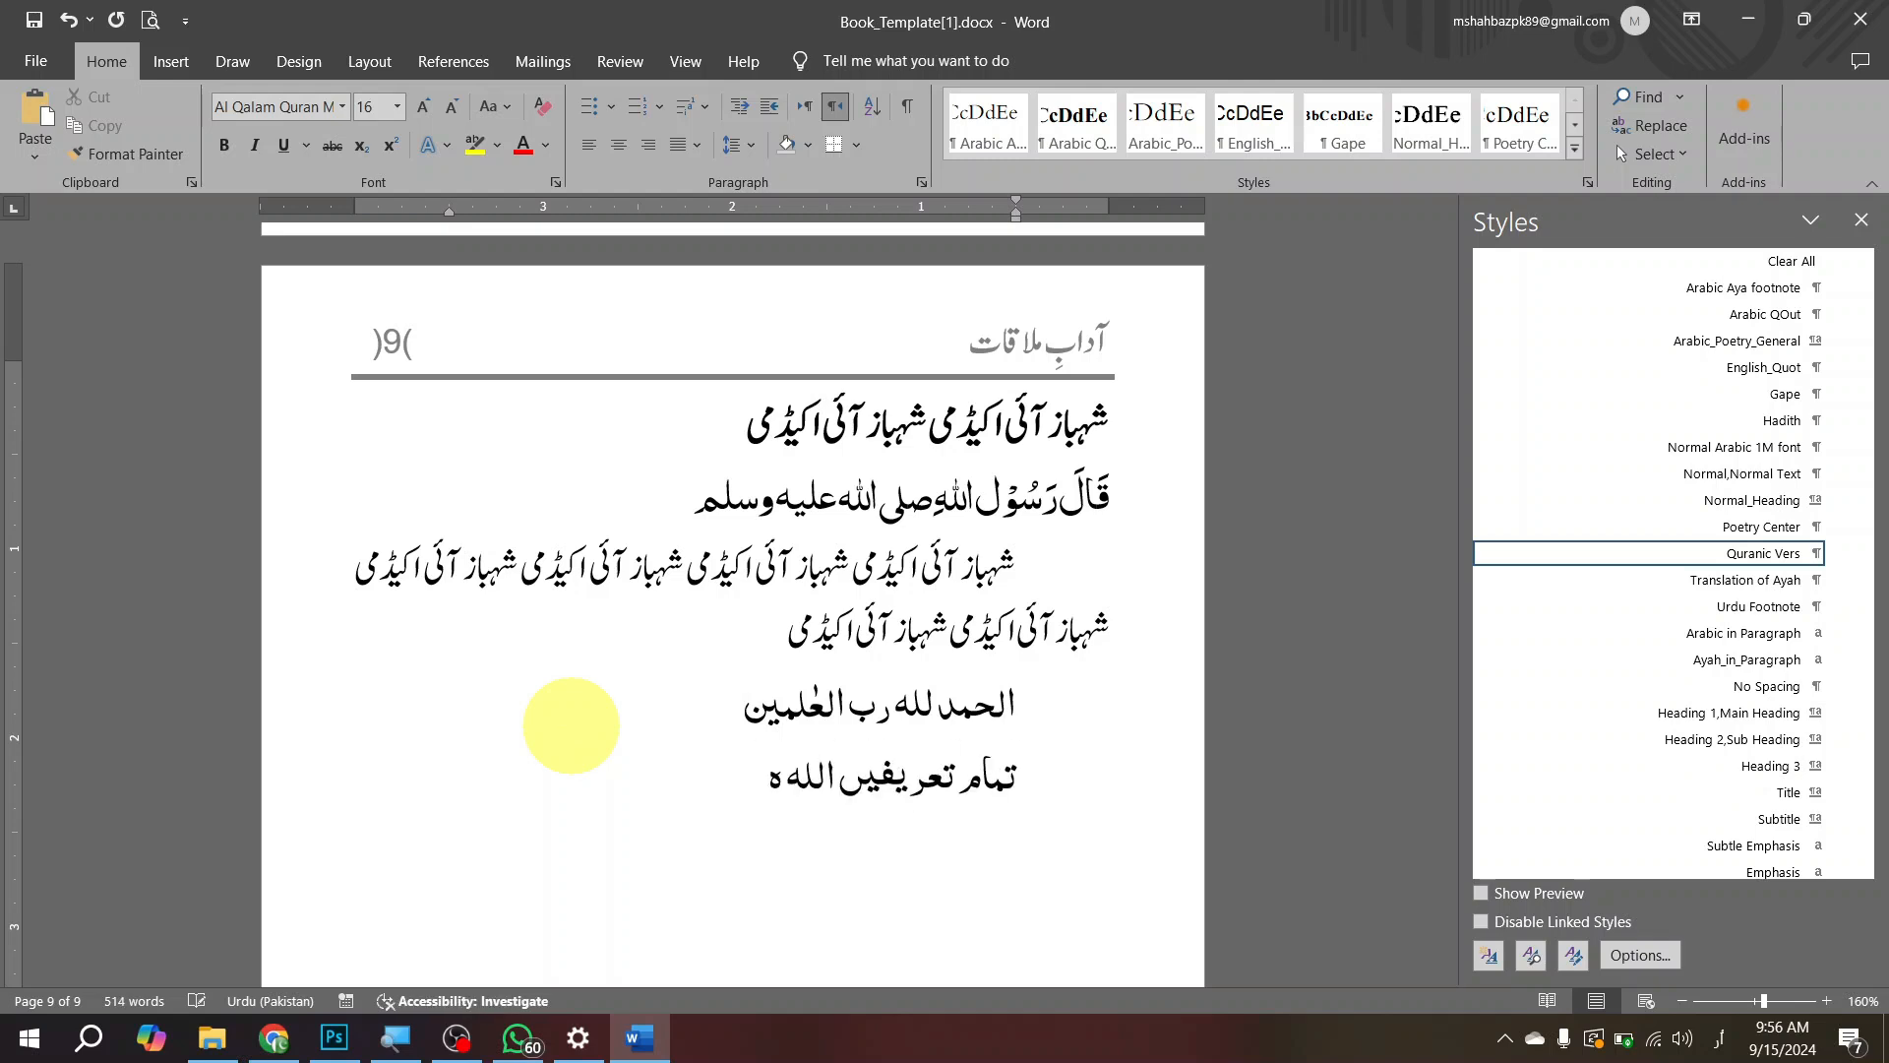
pyautogui.write('ی کے لیے ہیں جو رب ہے')
pyautogui.press('Return')
pyautogui.write('تمام جہانوں کا')
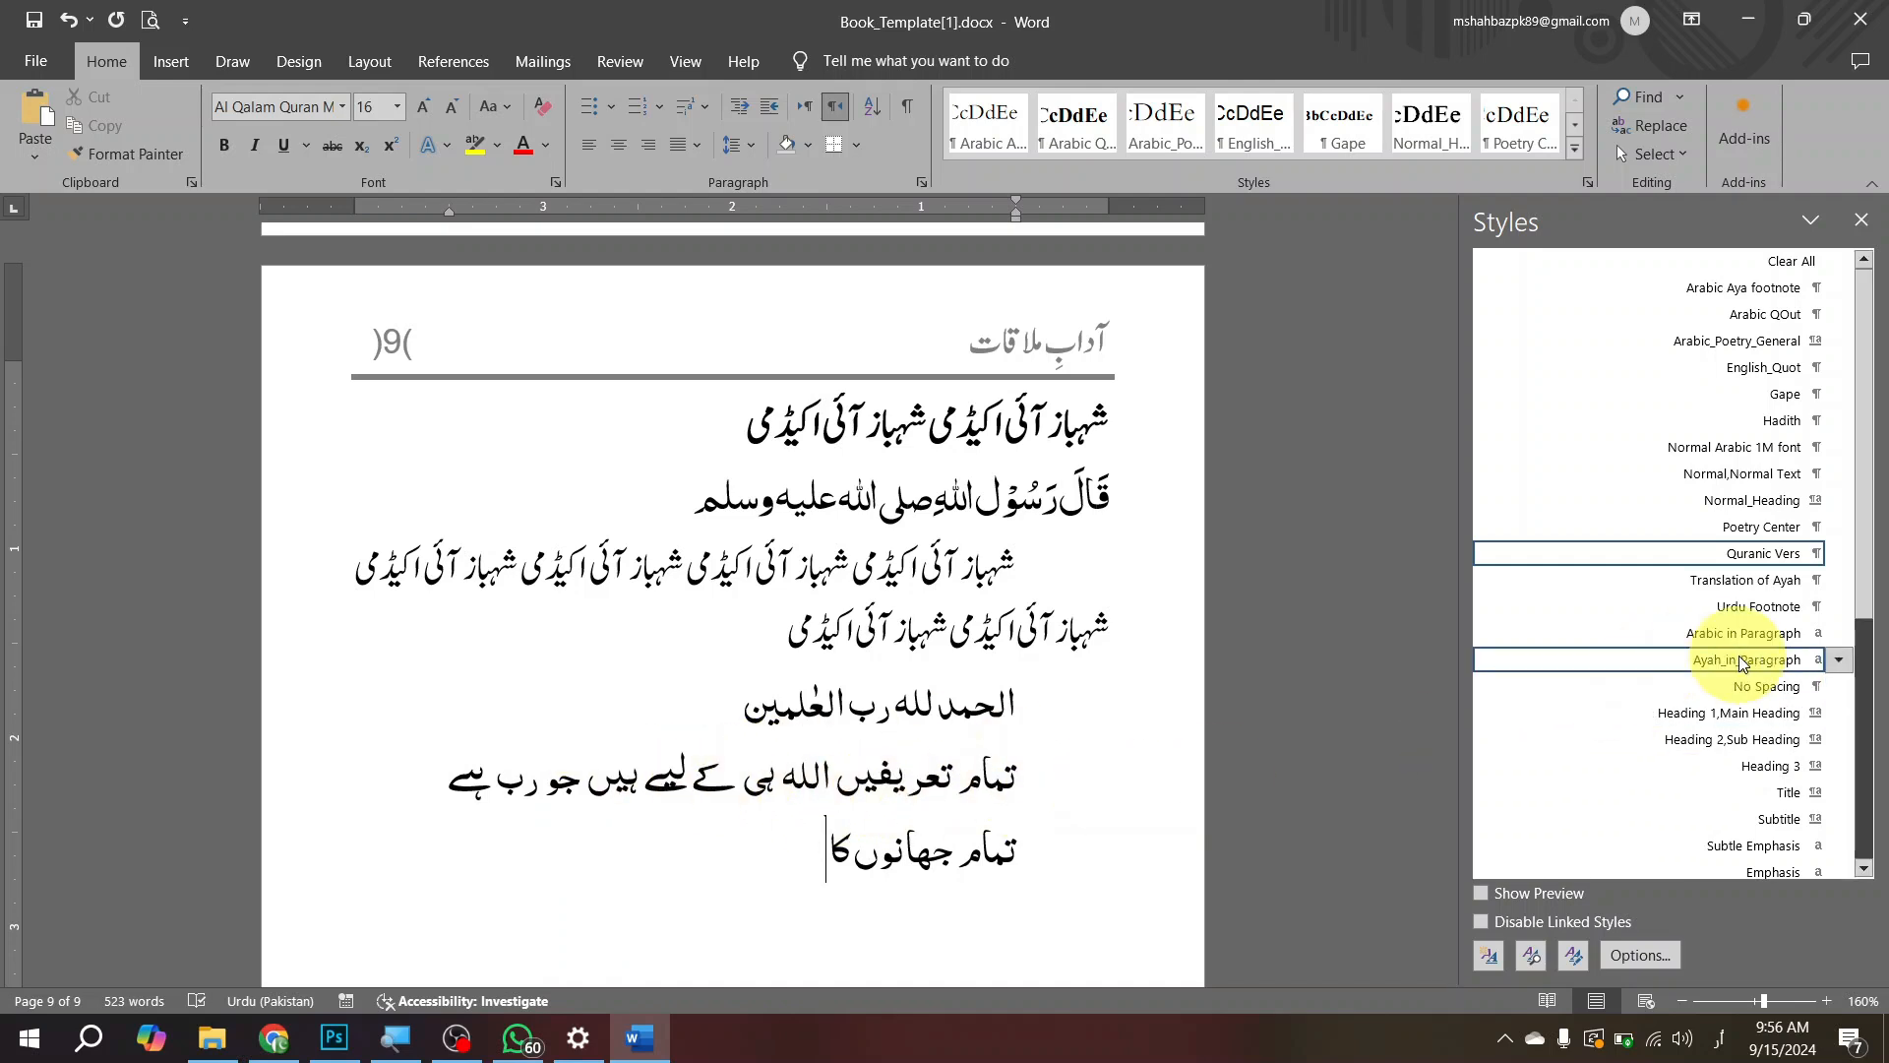
pyautogui.click(1779, 586)
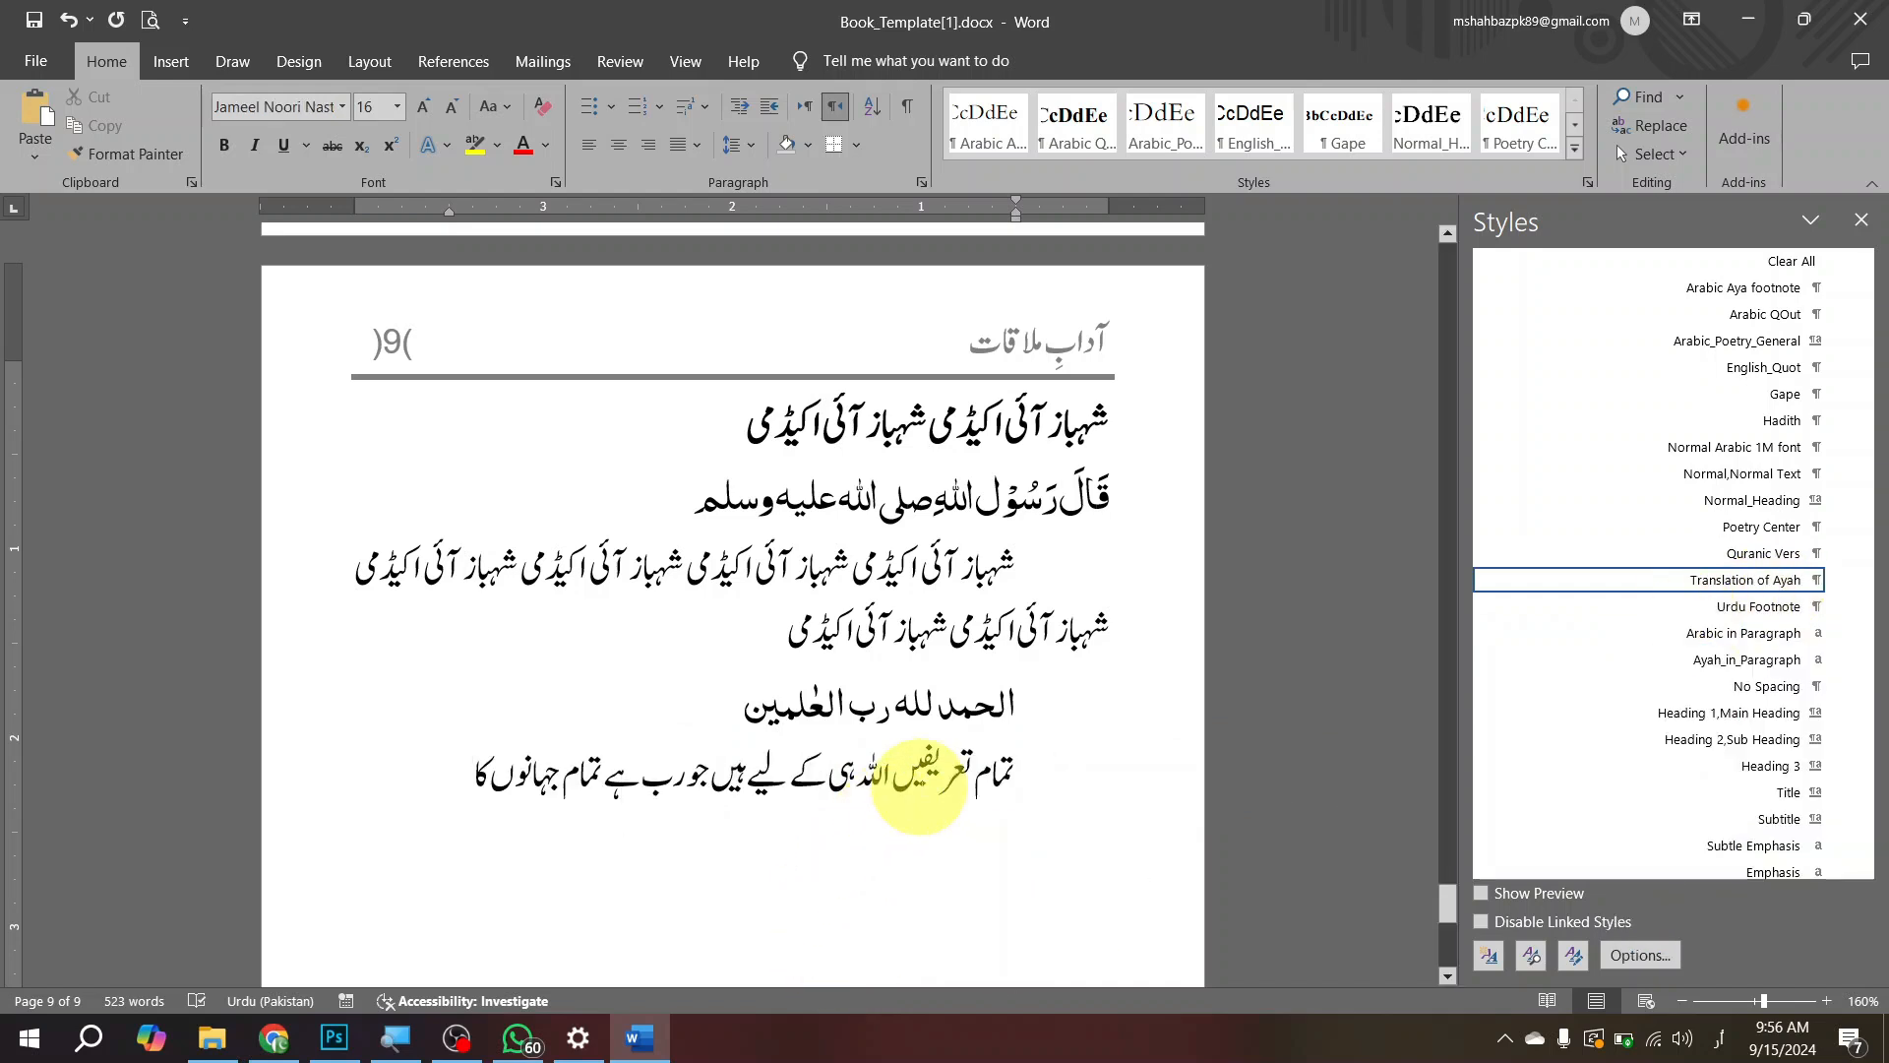
# Step: Compare the styles and fonts of the Quranic verse and its Urdu translation line
pyautogui.tripleClick(924, 776)
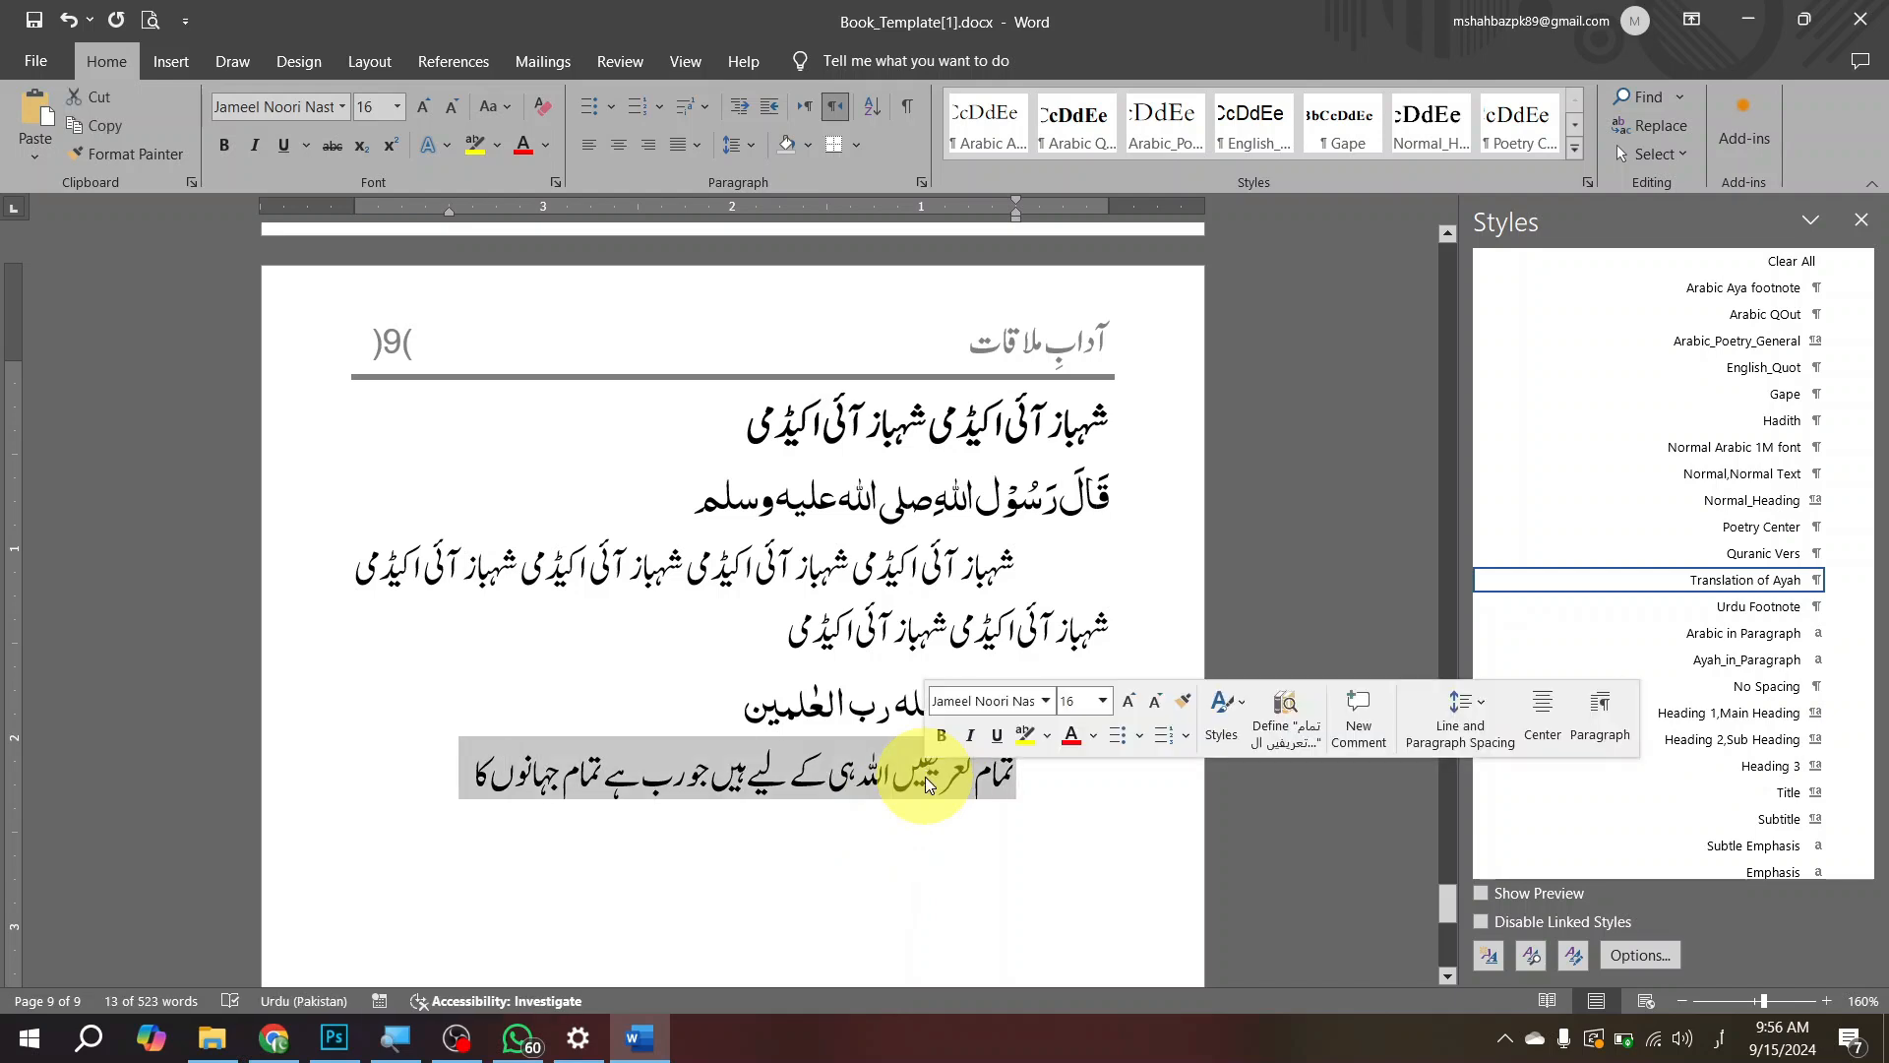
pyautogui.click(989, 930)
pyautogui.click(1006, 703)
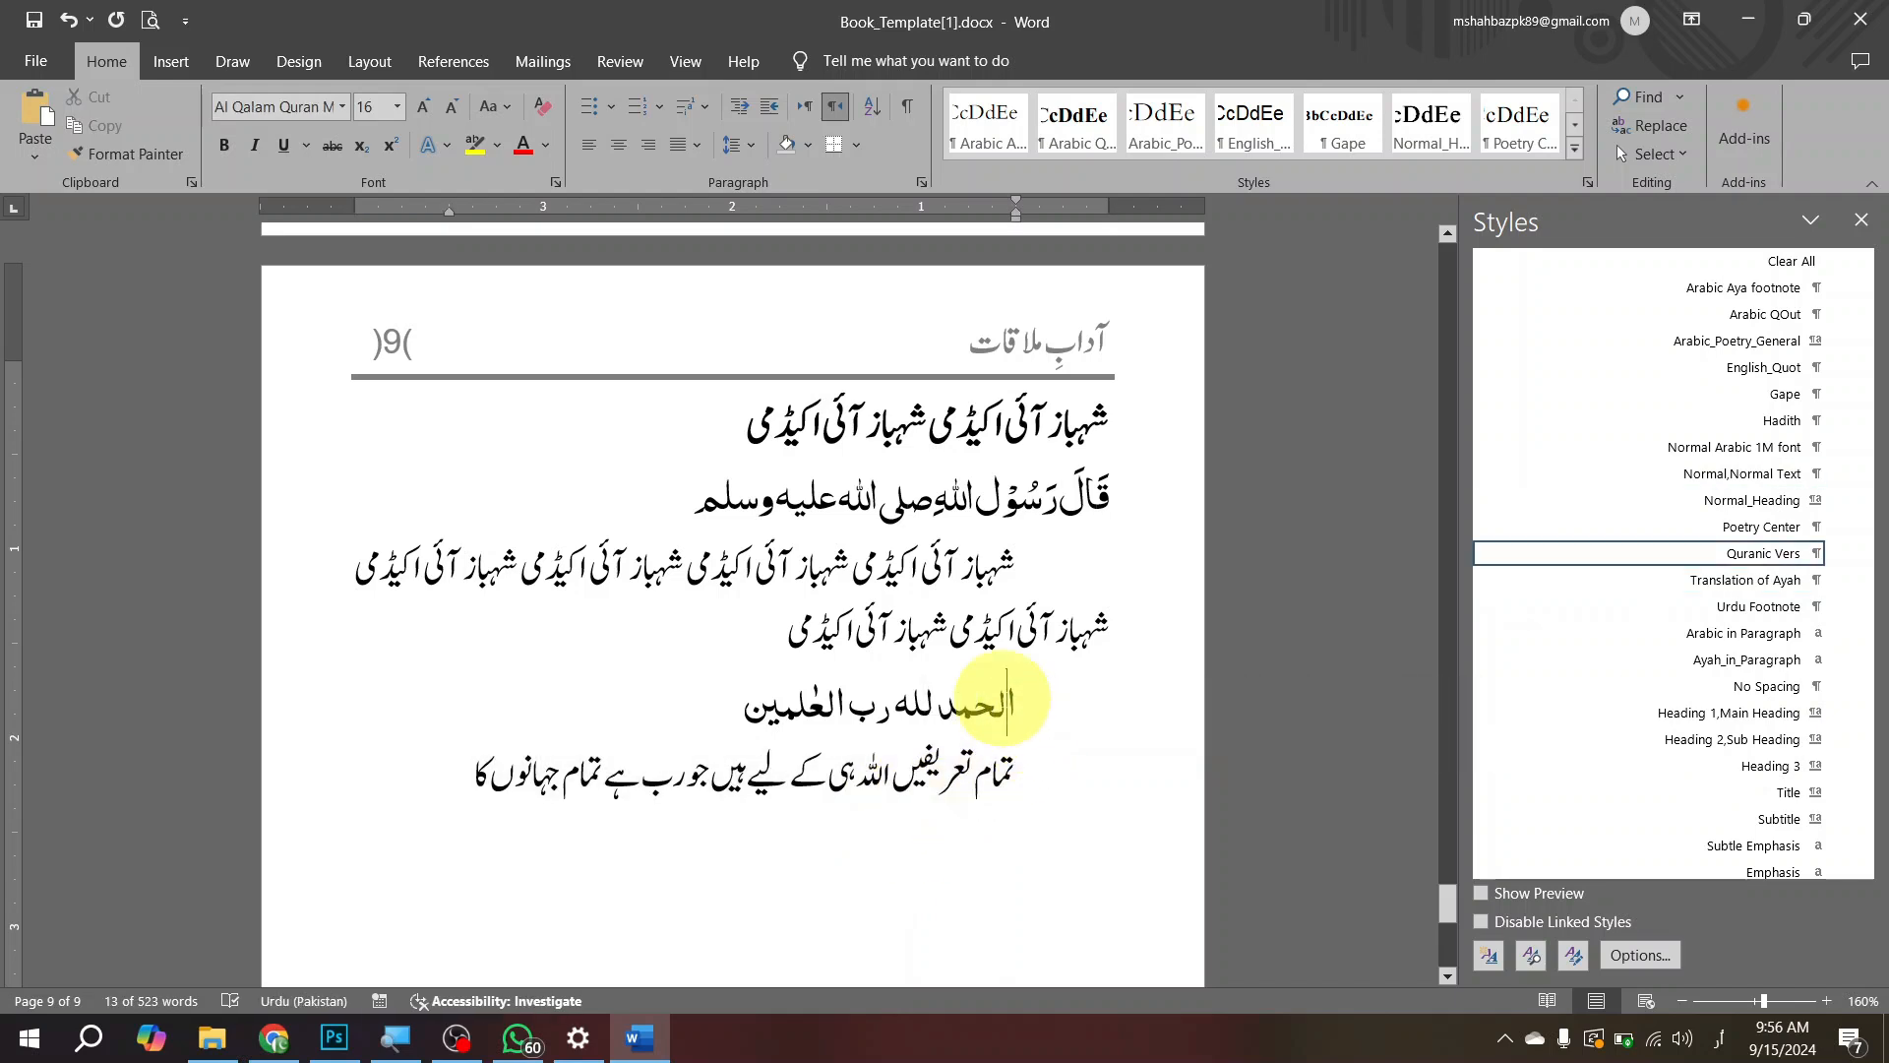
pyautogui.click(991, 763)
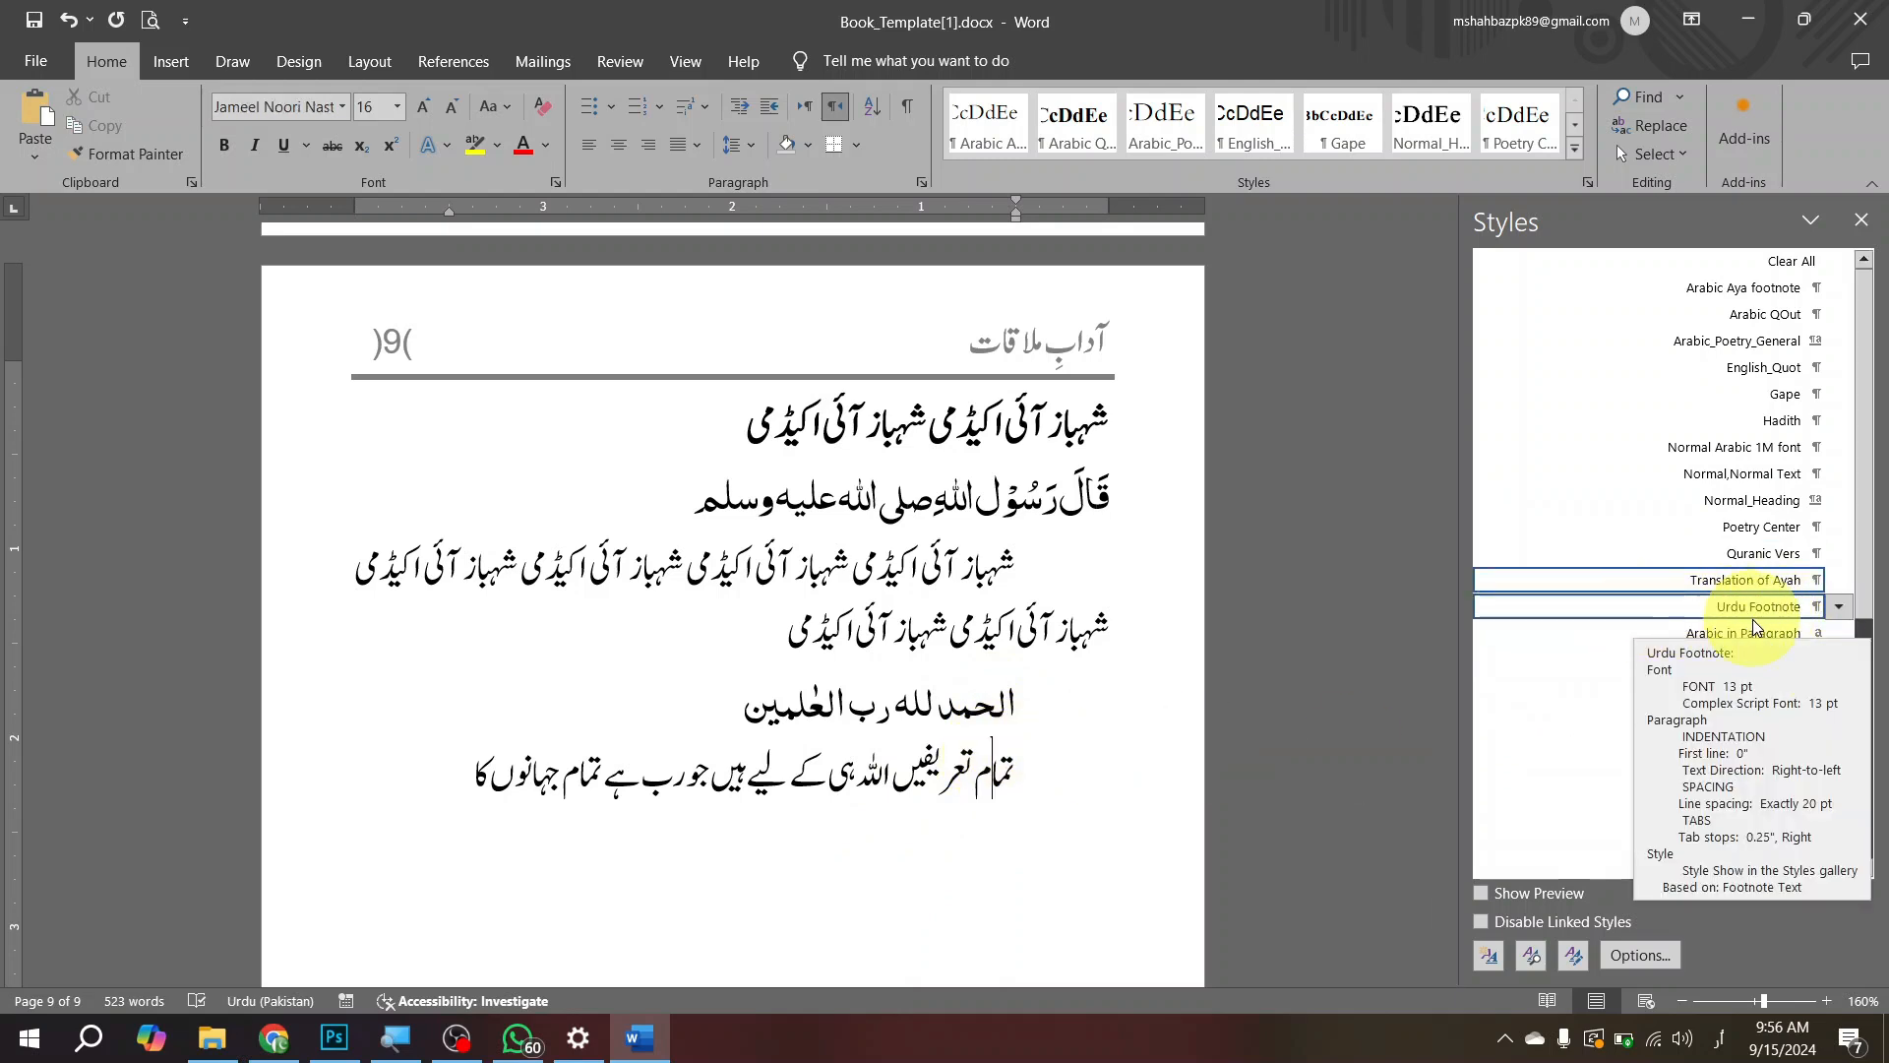
# Step: Insert a footnote at the end of the translation line reading "سورہ فاتحہ:۱" and give it the Urdu Footnote style
pyautogui.scroll(-2, 864, 733)
pyautogui.scroll(-3, 864, 733)
pyautogui.click(399, 300)
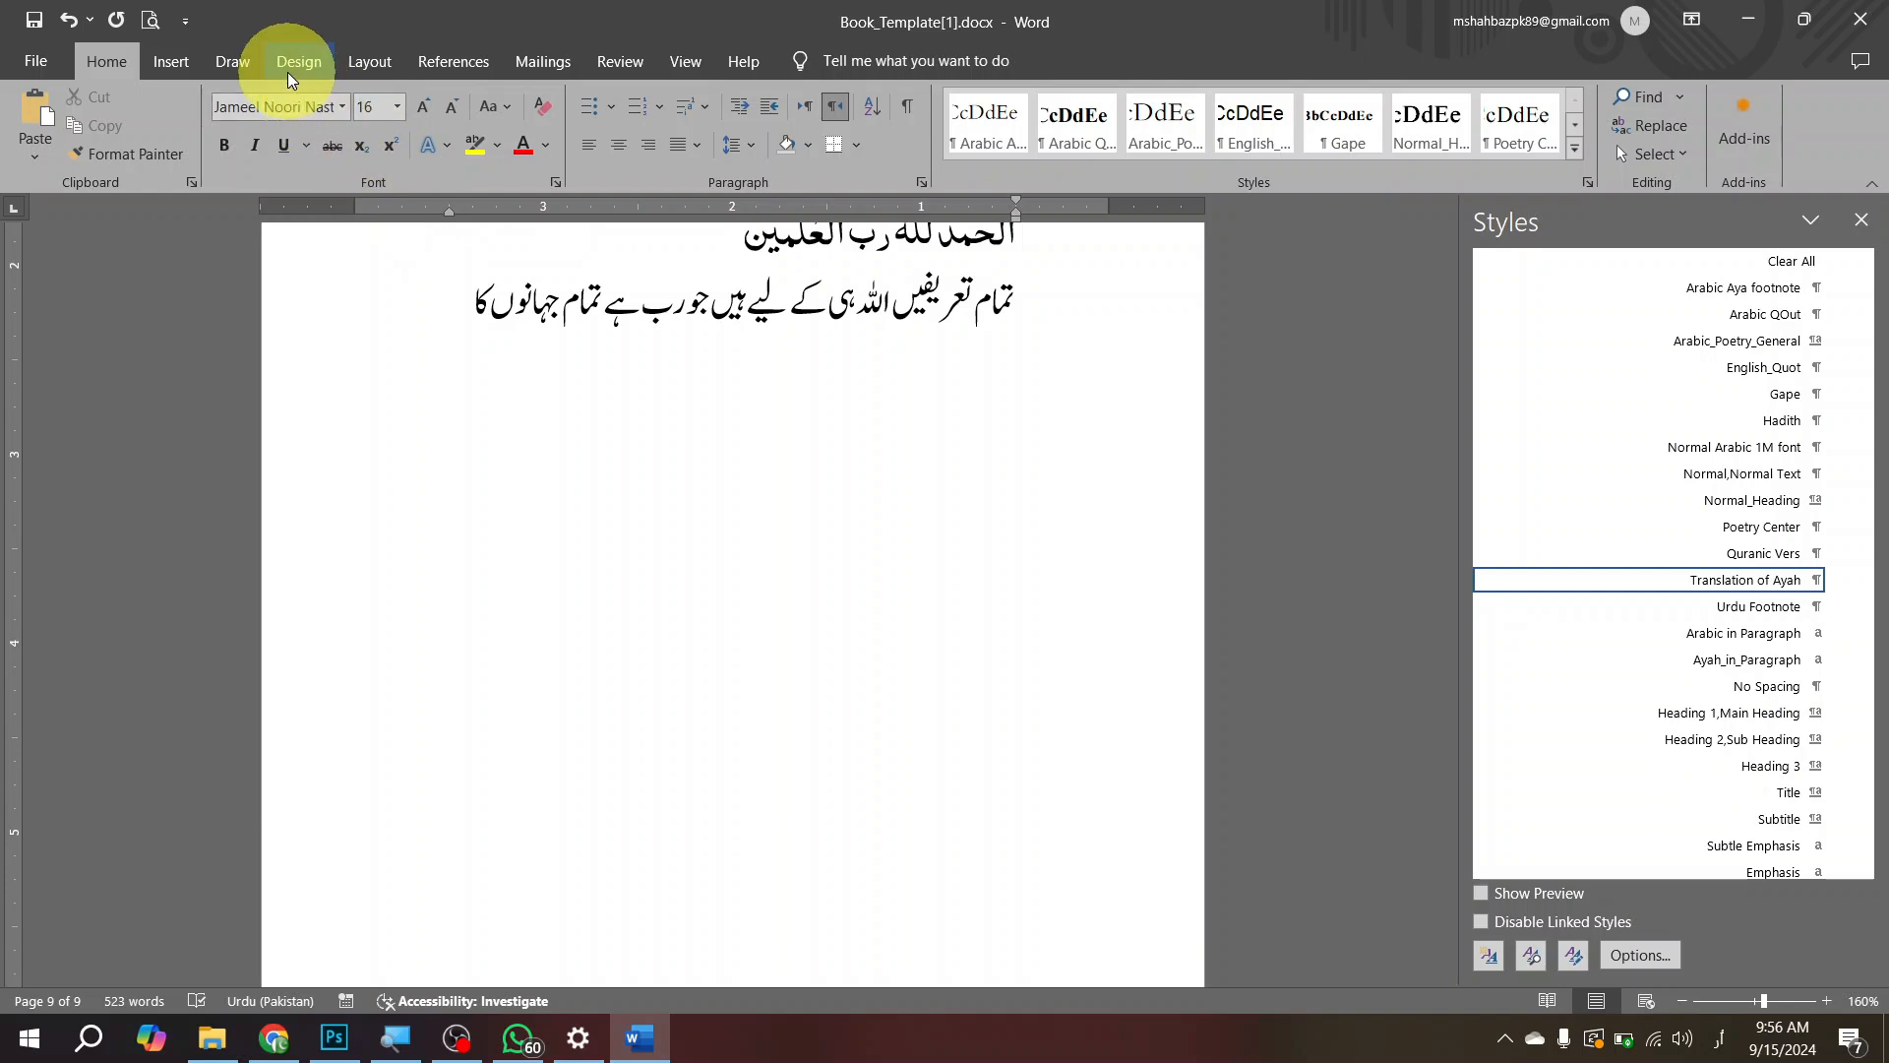
pyautogui.click(433, 74)
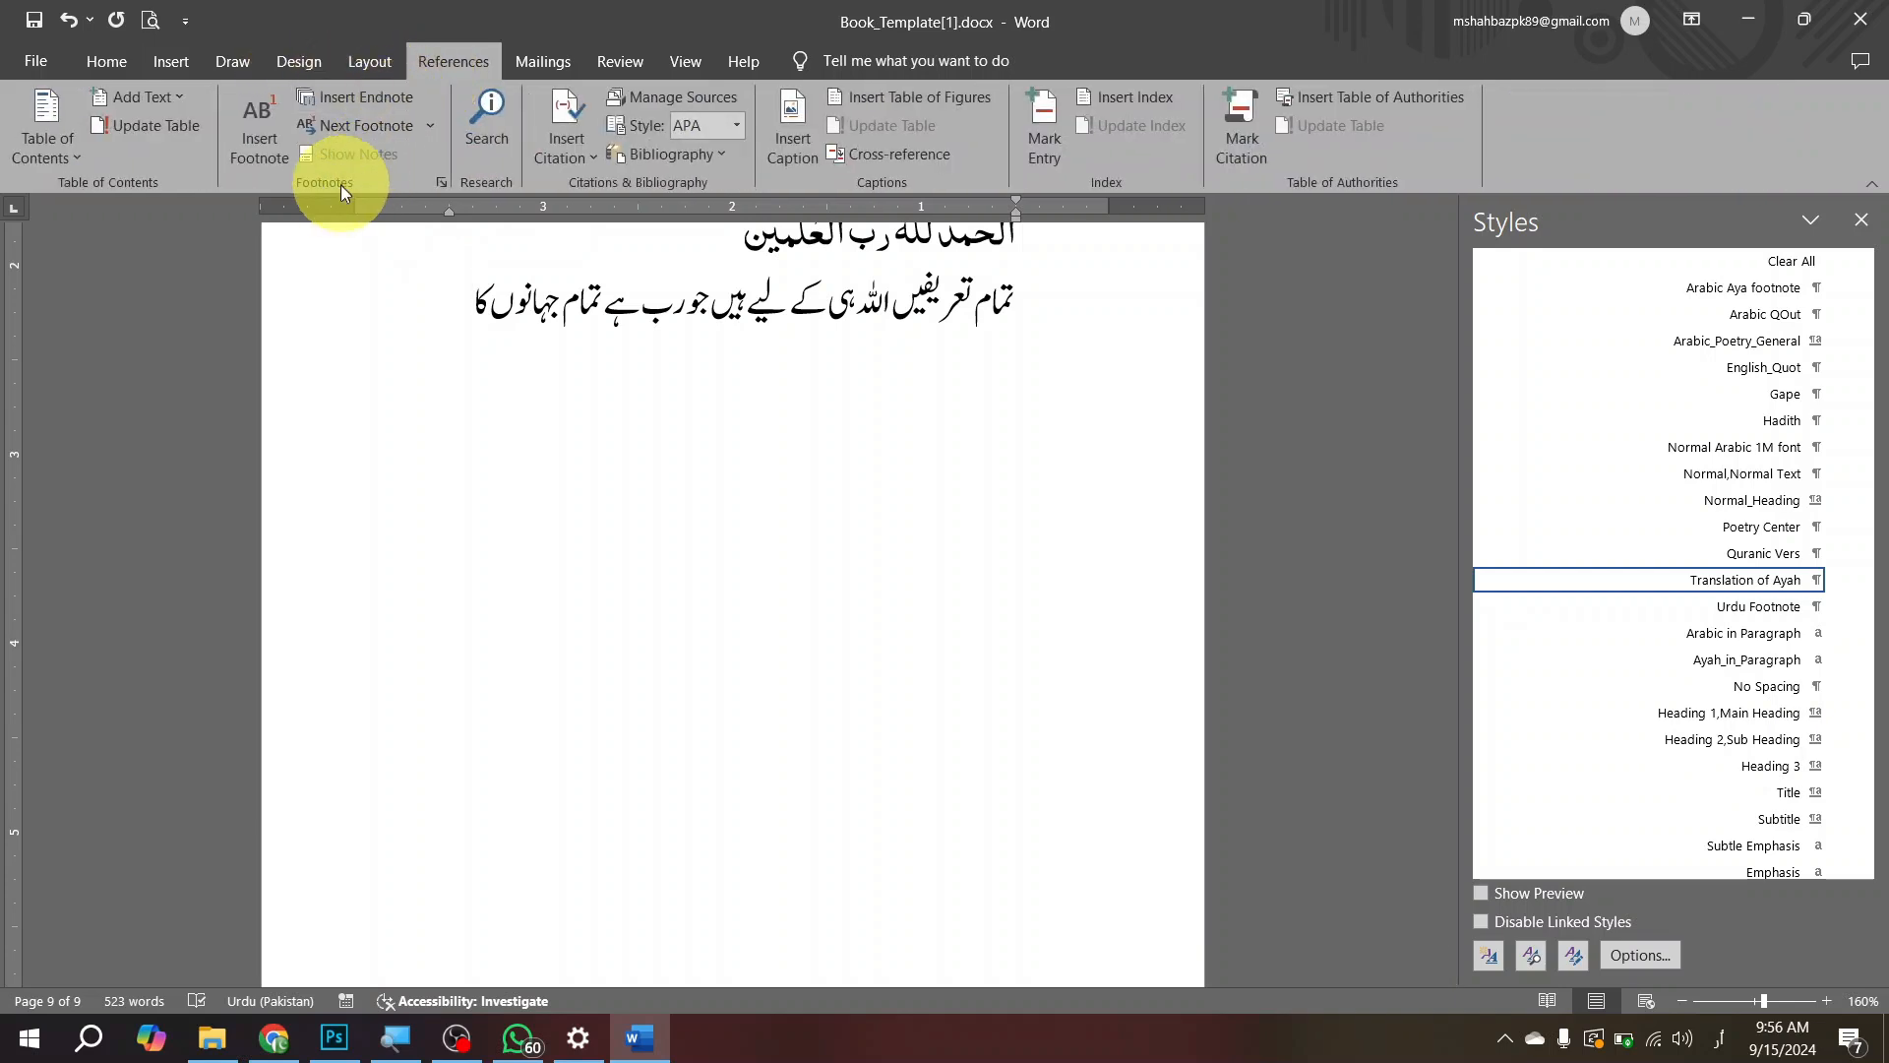
pyautogui.click(269, 162)
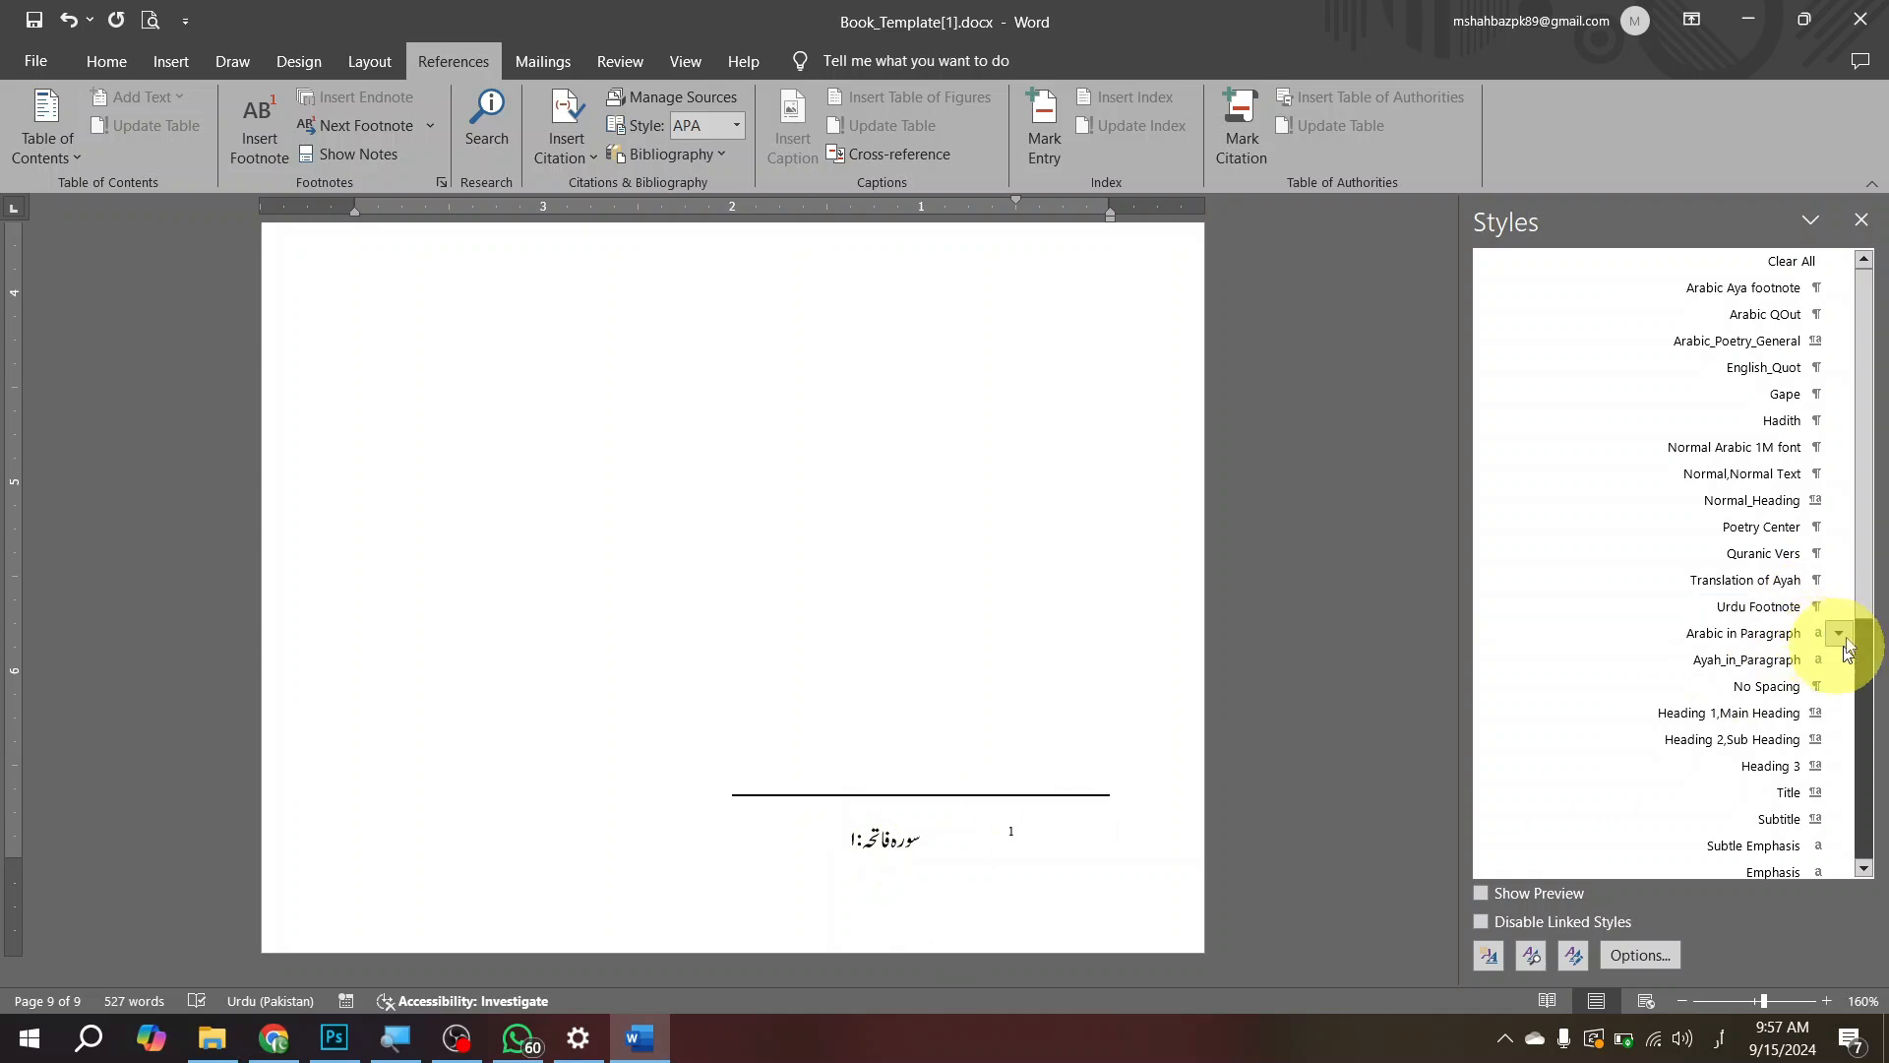
pyautogui.click(1800, 610)
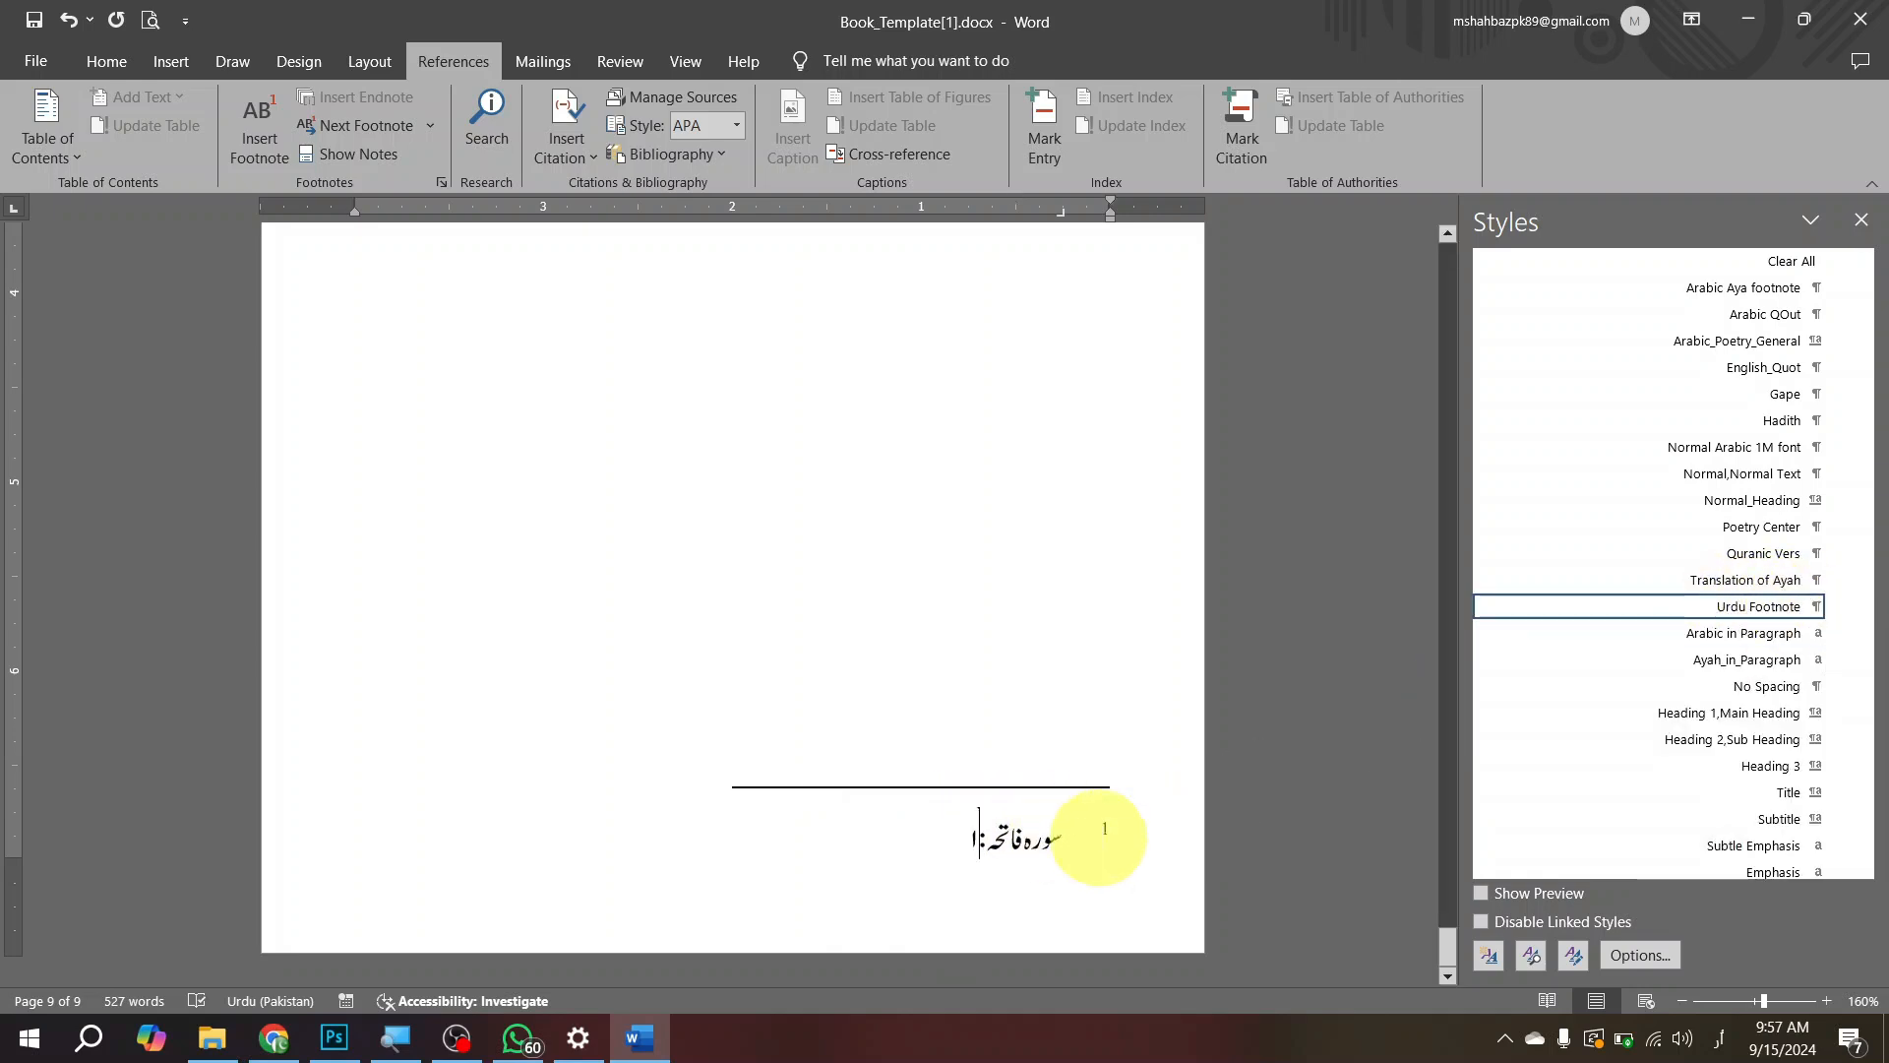
pyautogui.click(107, 62)
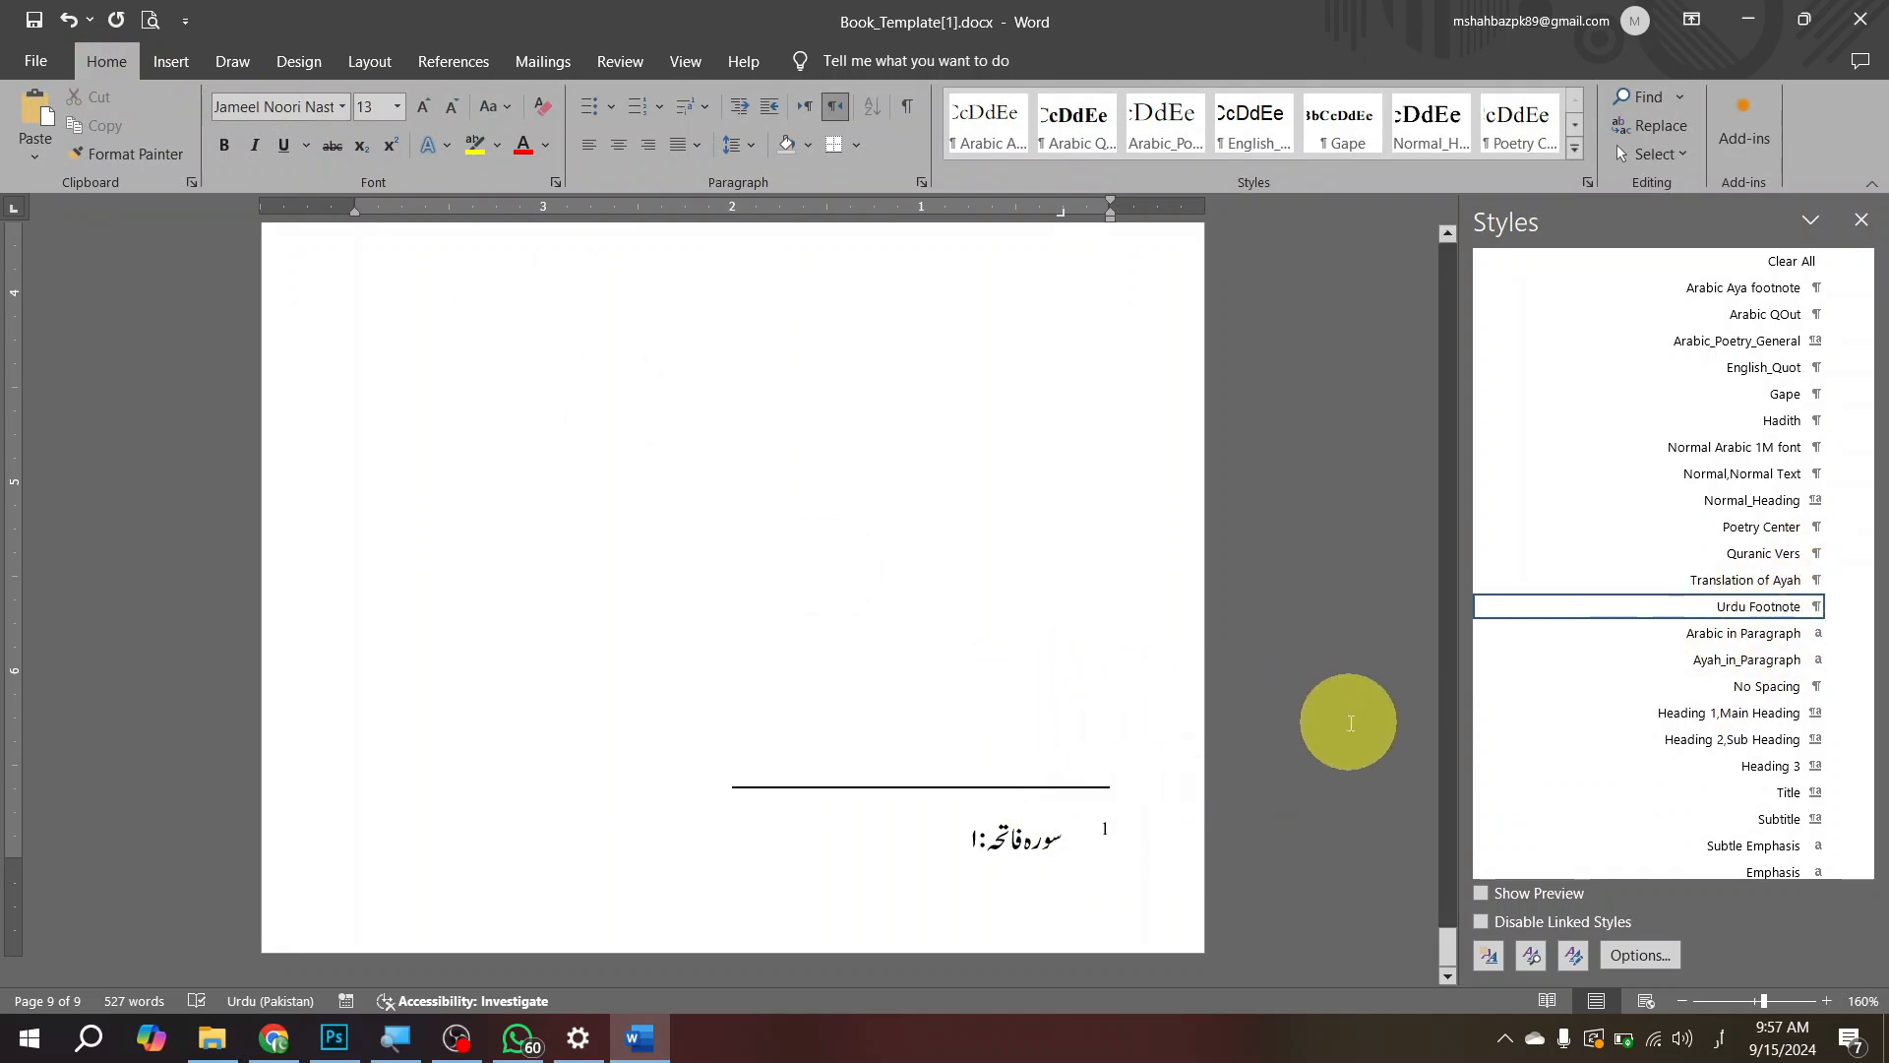
# Step: Enclose the footnote's number in parentheses and change it from superscript to normal text
pyautogui.scroll(-4, 1633, 664)
pyautogui.scroll(4, 1634, 657)
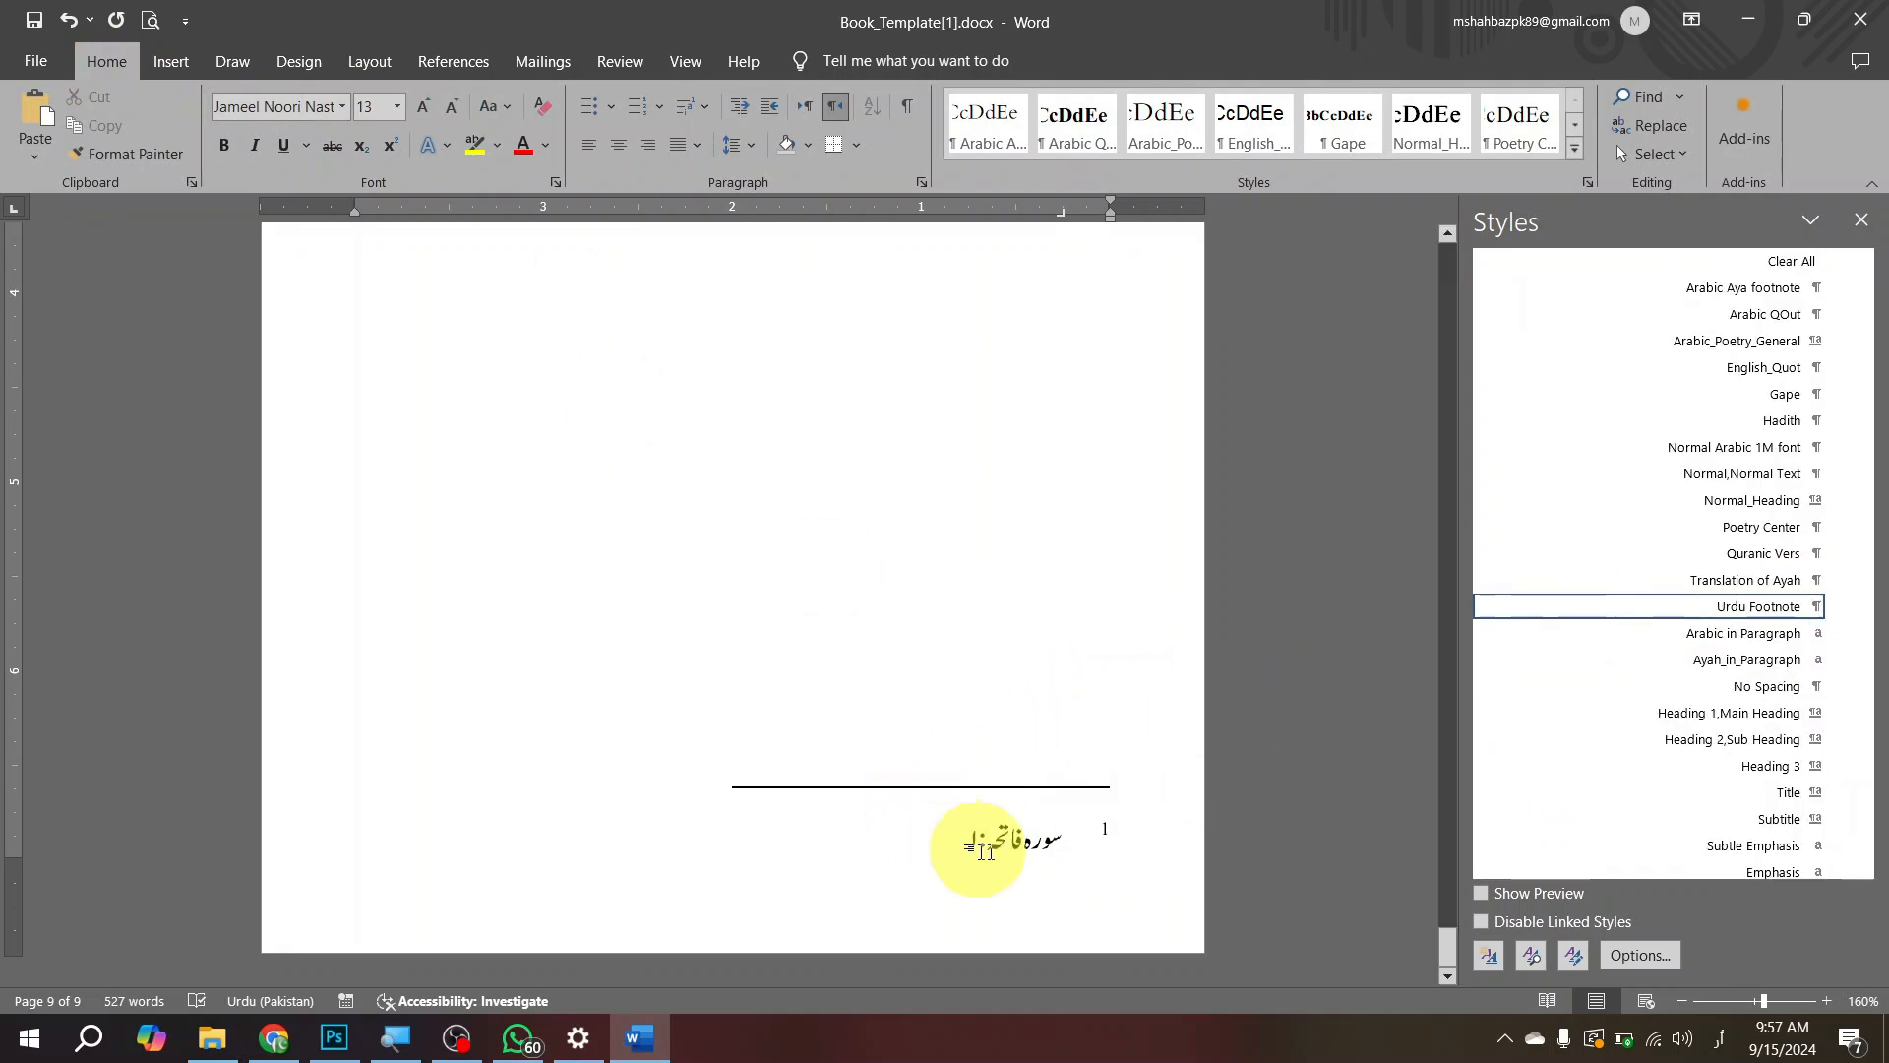
pyautogui.press('Home')
pyautogui.write('(')
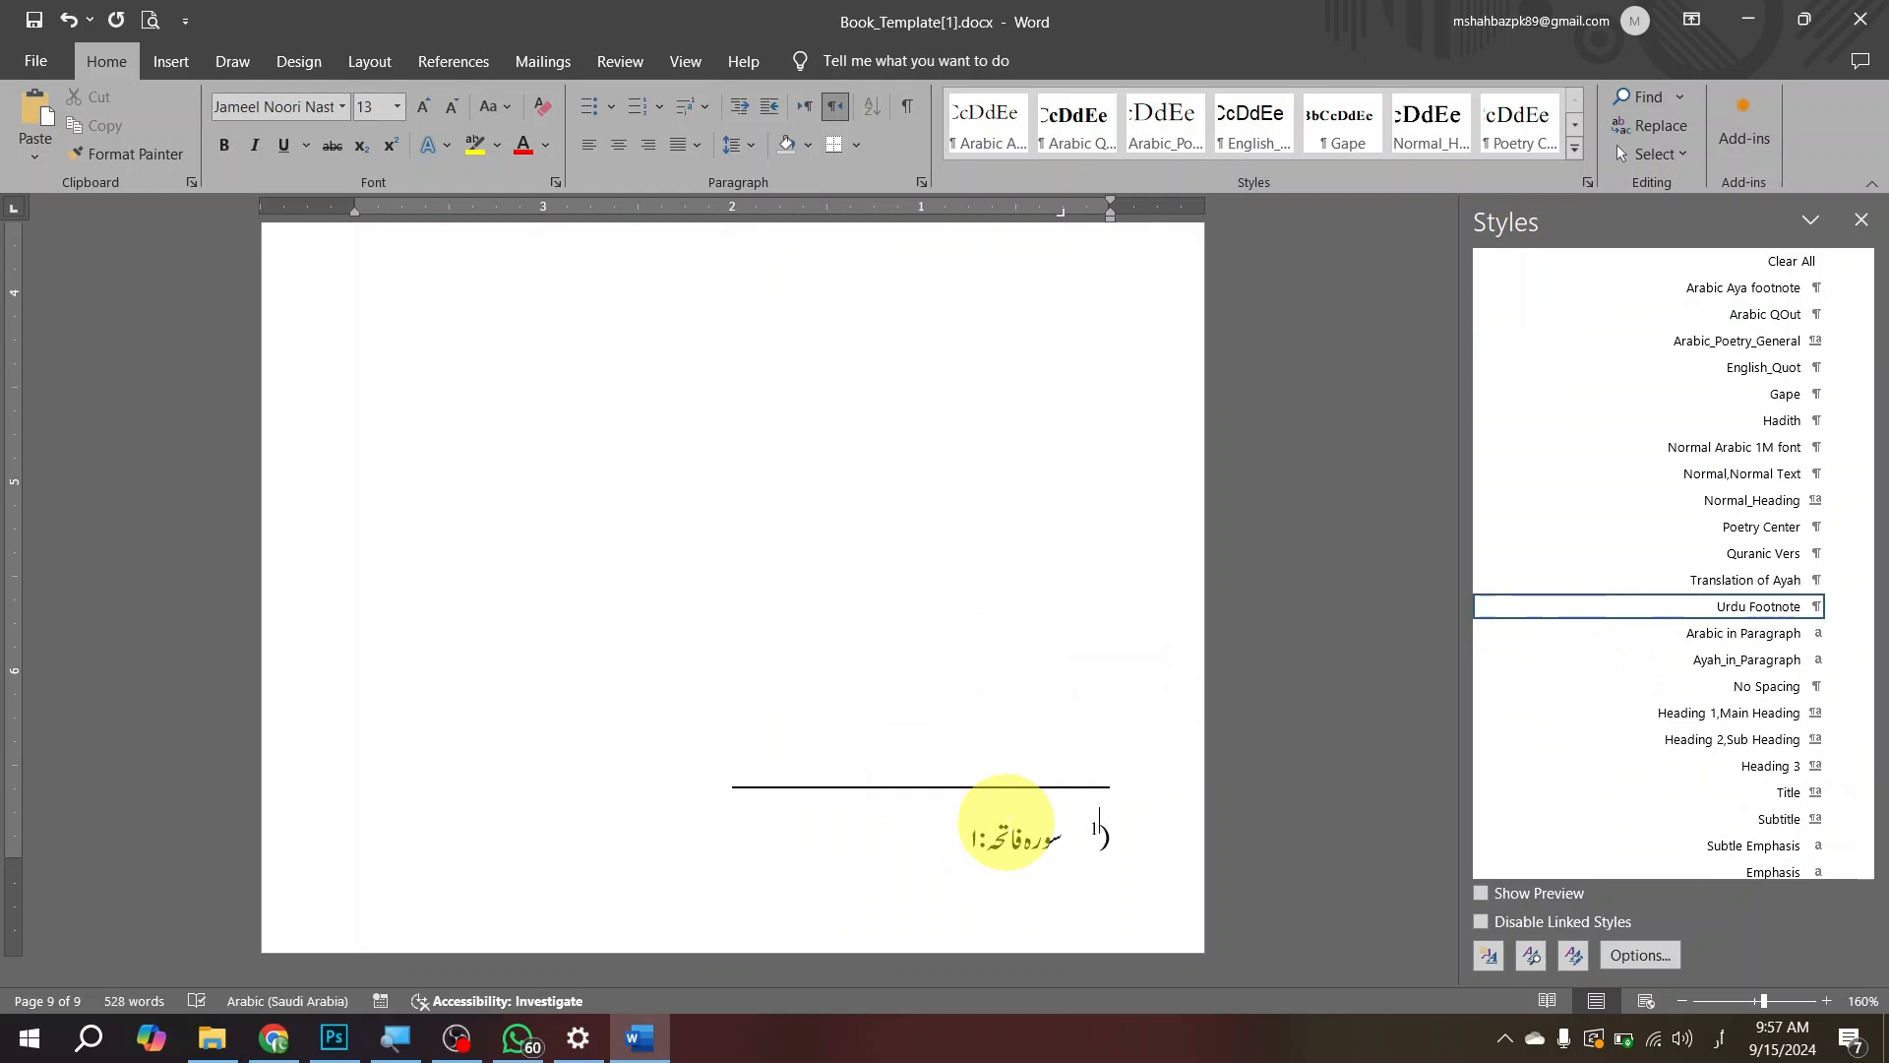
pyautogui.hotkey('shift', 'Home')
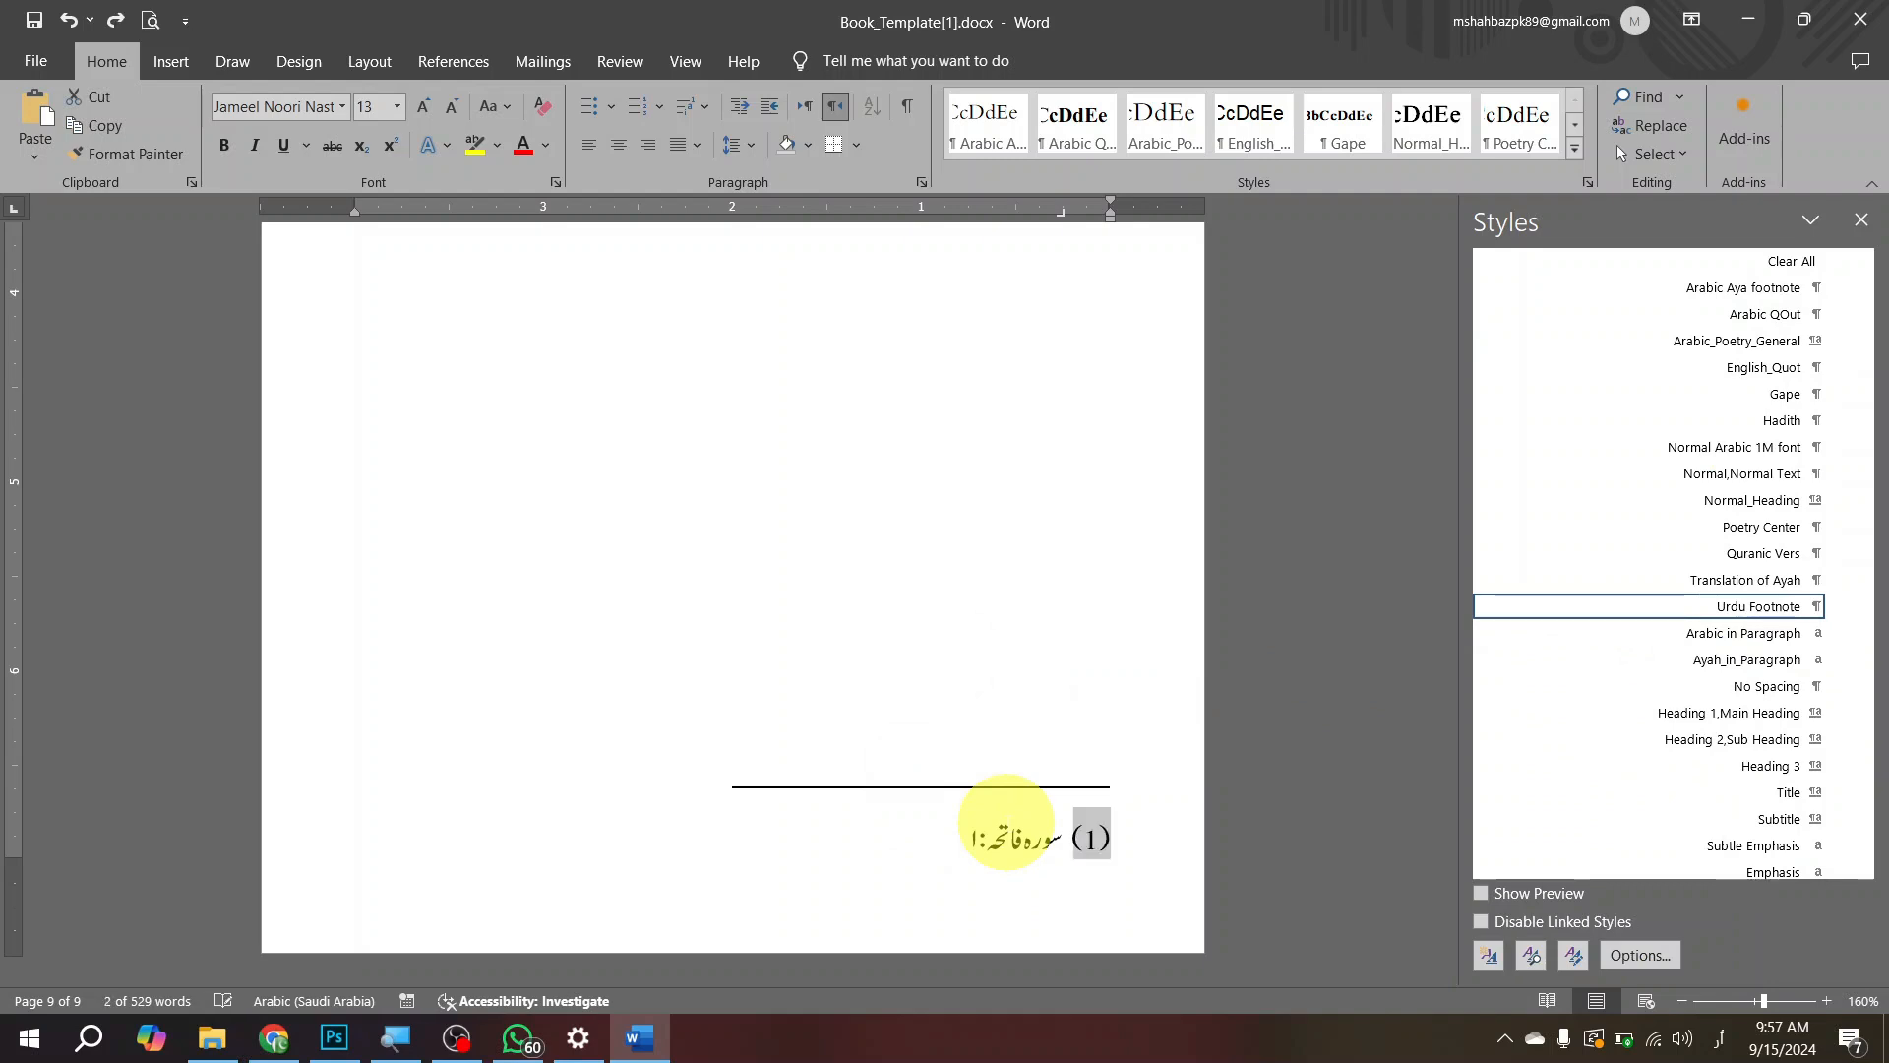
# Step: Examine the footnote at the foot of page 9, its reference mark in the translation line and the Arabic in Paragraph style
pyautogui.press('Up')
pyautogui.press('Down')
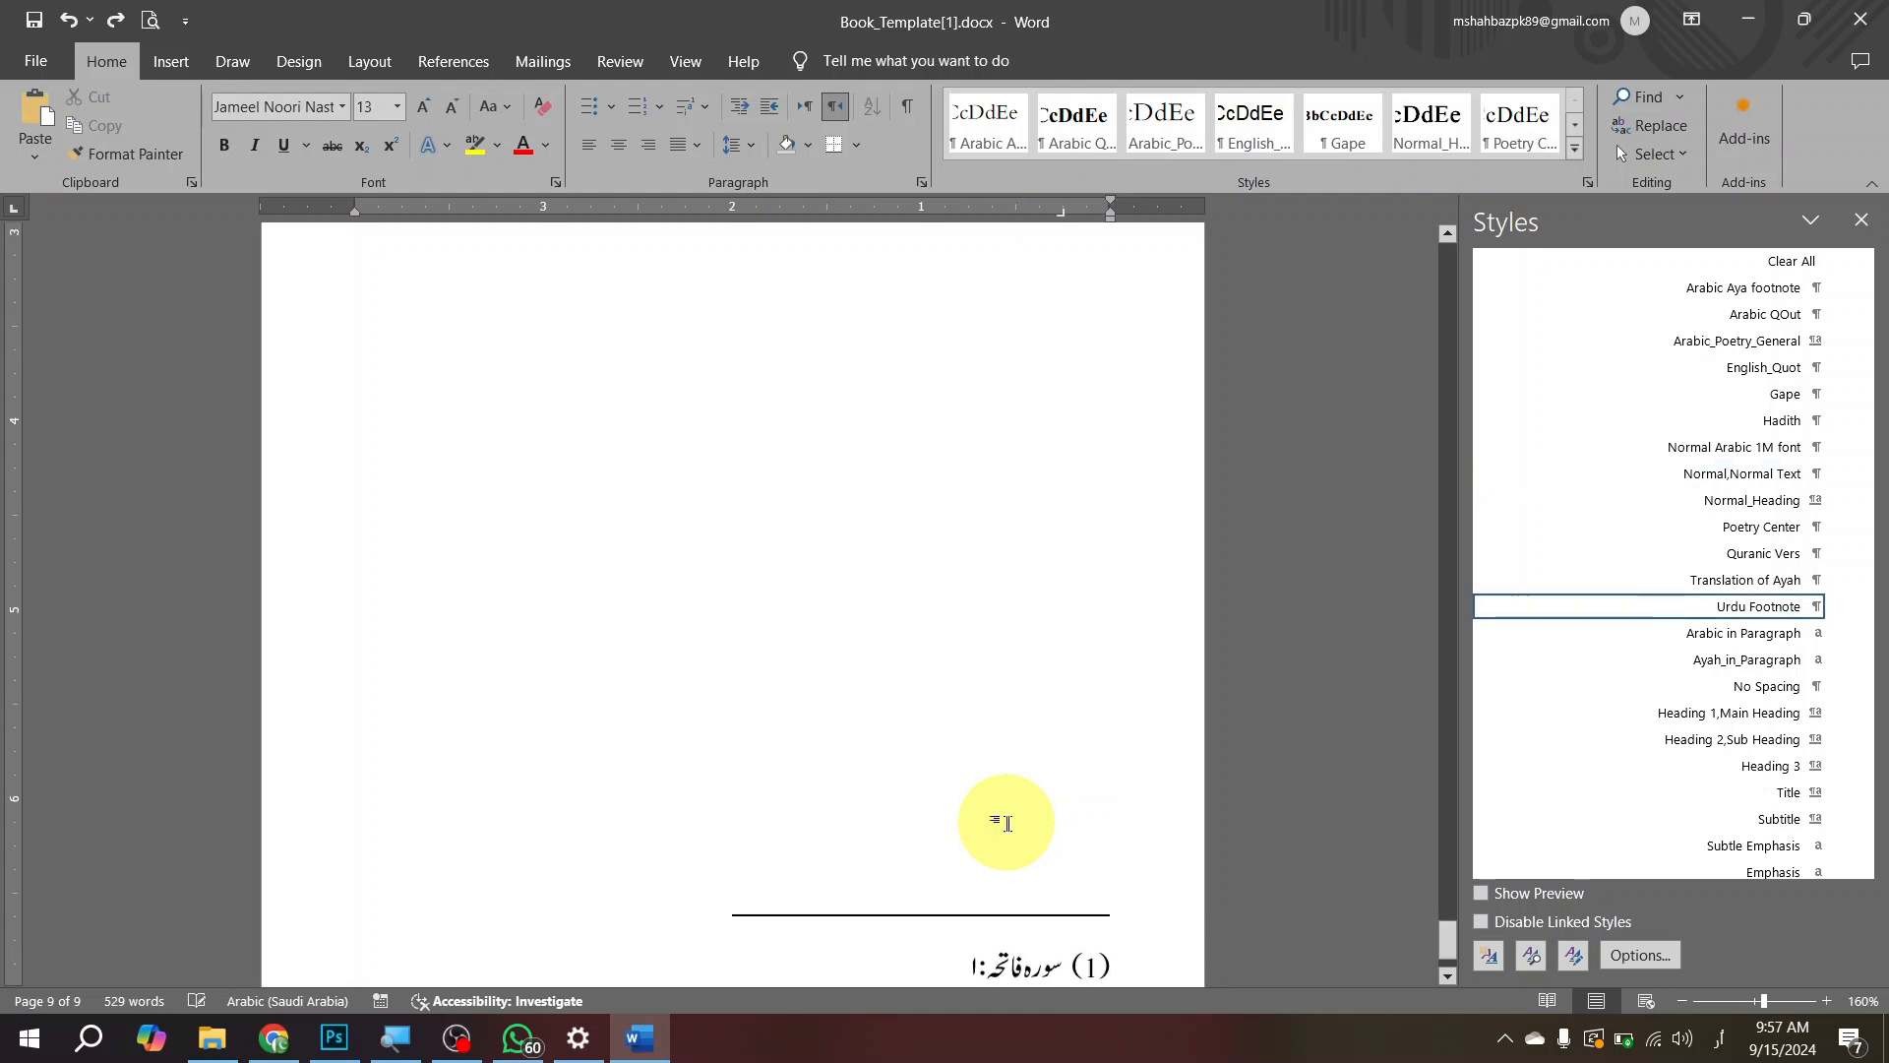
pyautogui.press('Up')
pyautogui.press('Up')
pyautogui.press('Down')
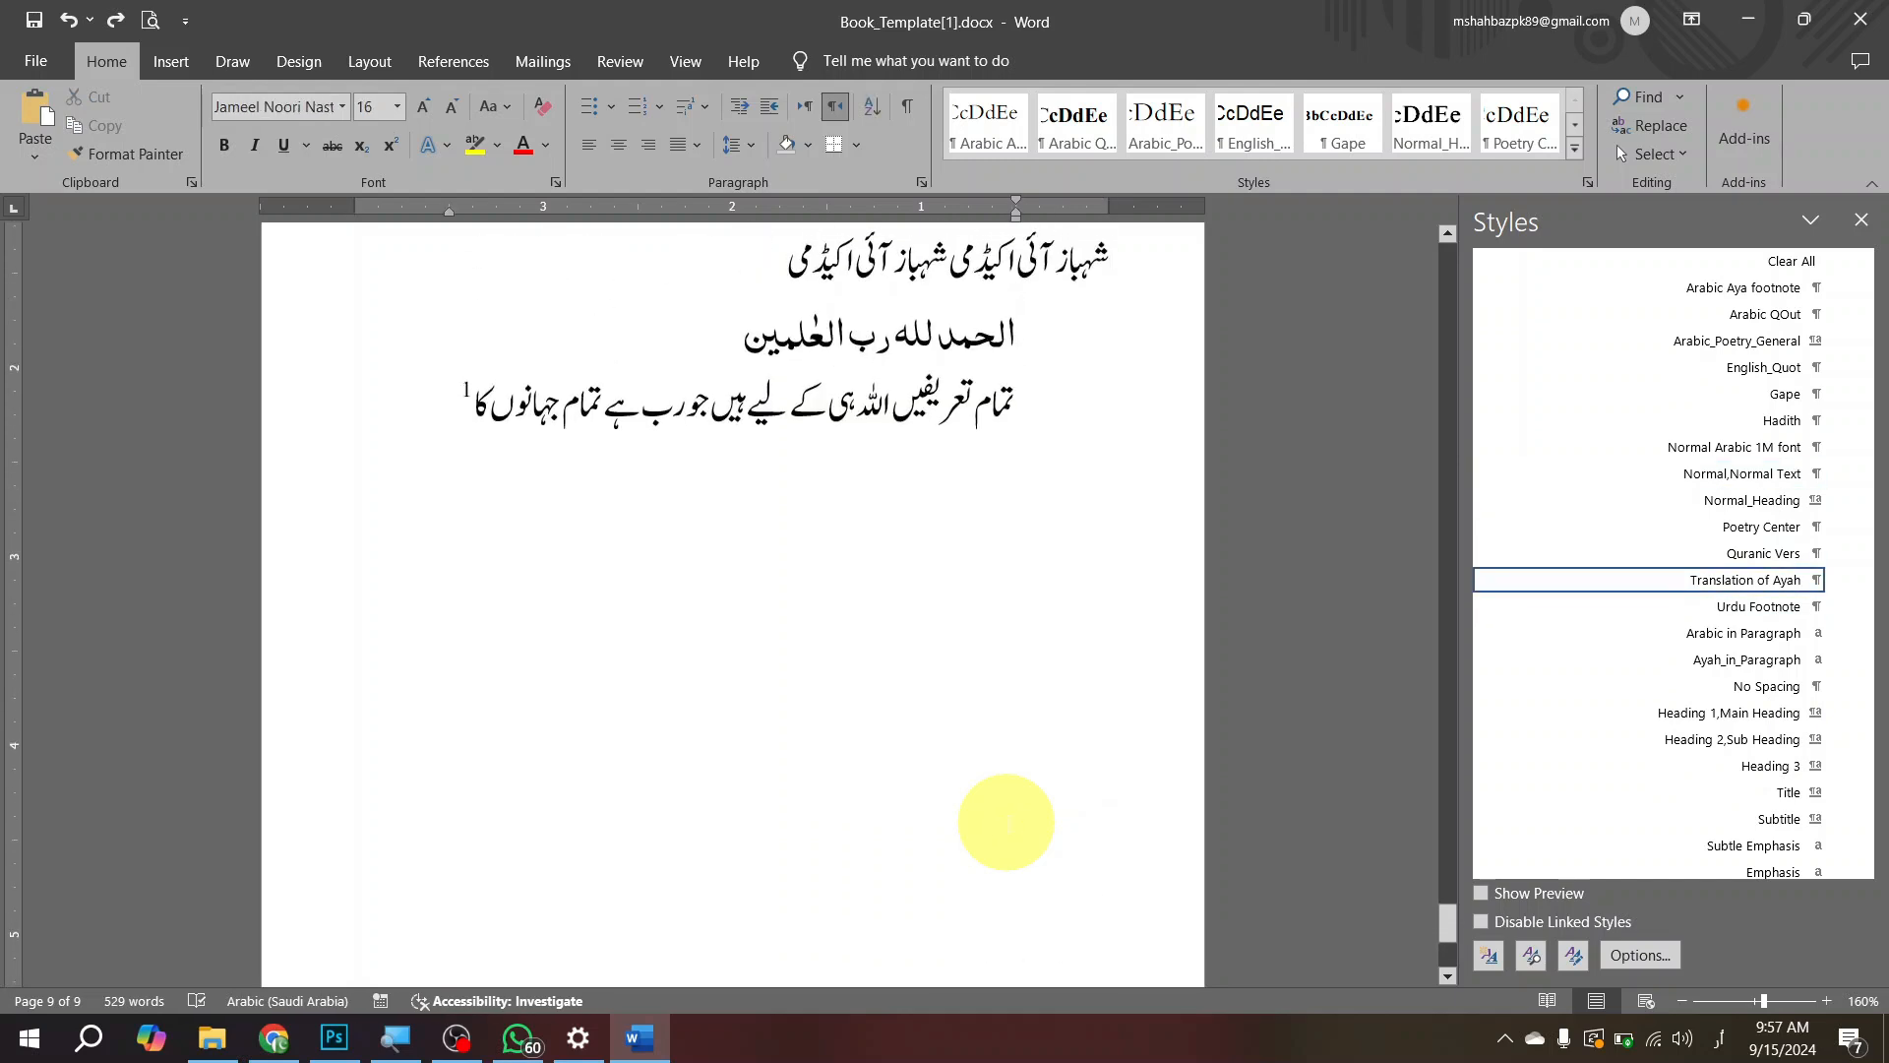
pyautogui.press('Down')
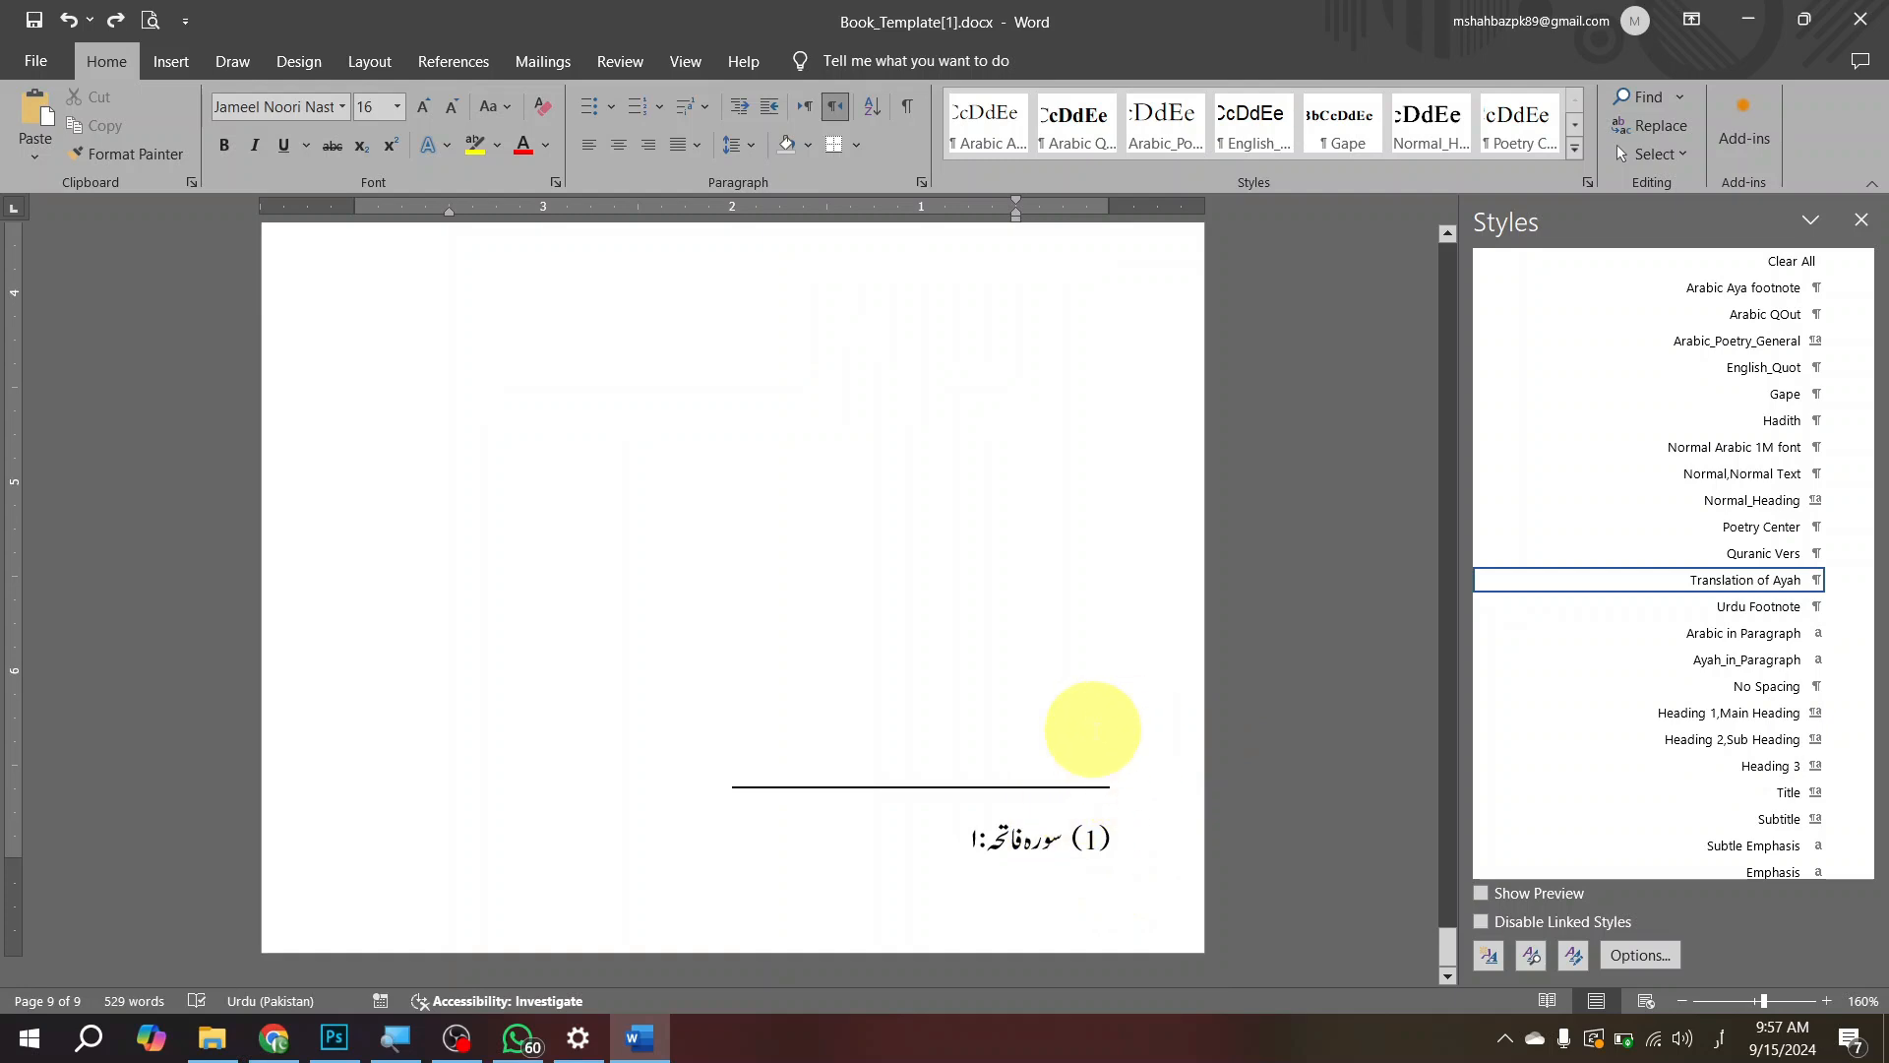
pyautogui.scroll(12, 1094, 698)
pyautogui.scroll(-8, 1089, 677)
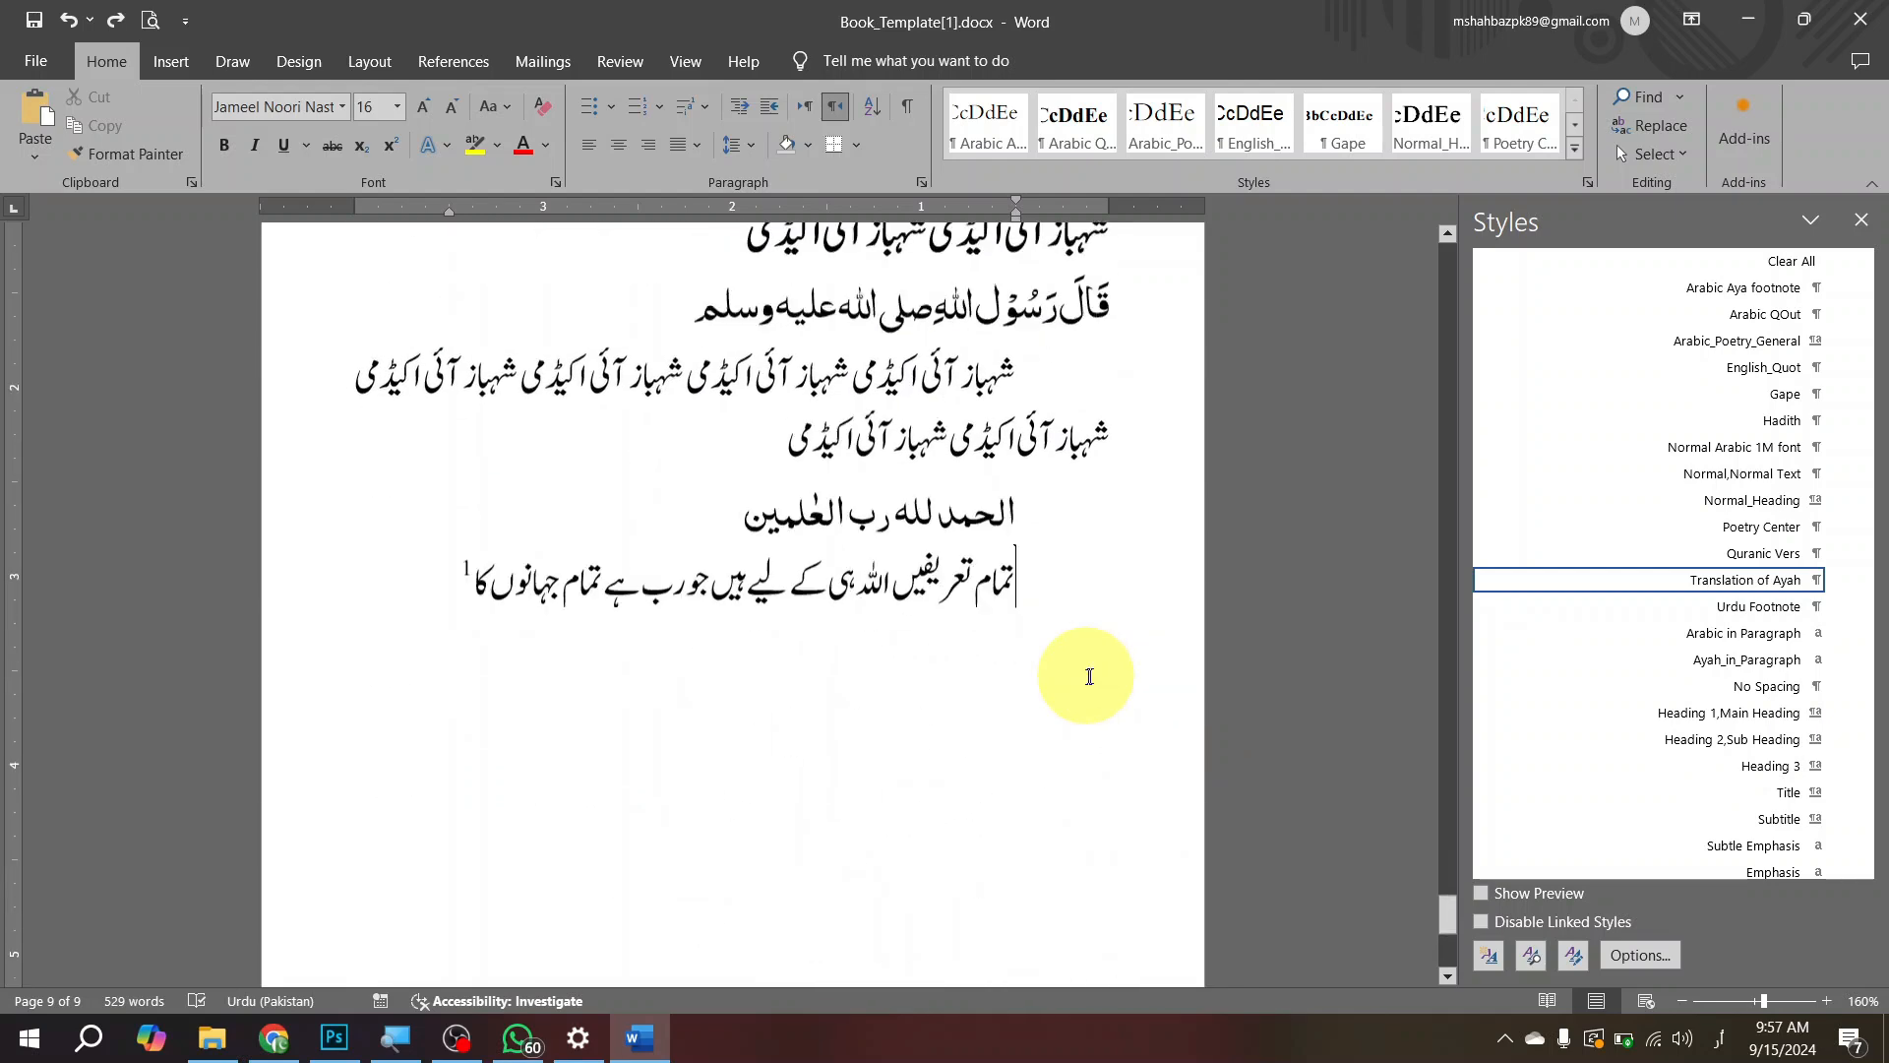
pyautogui.scroll(-2, 1089, 677)
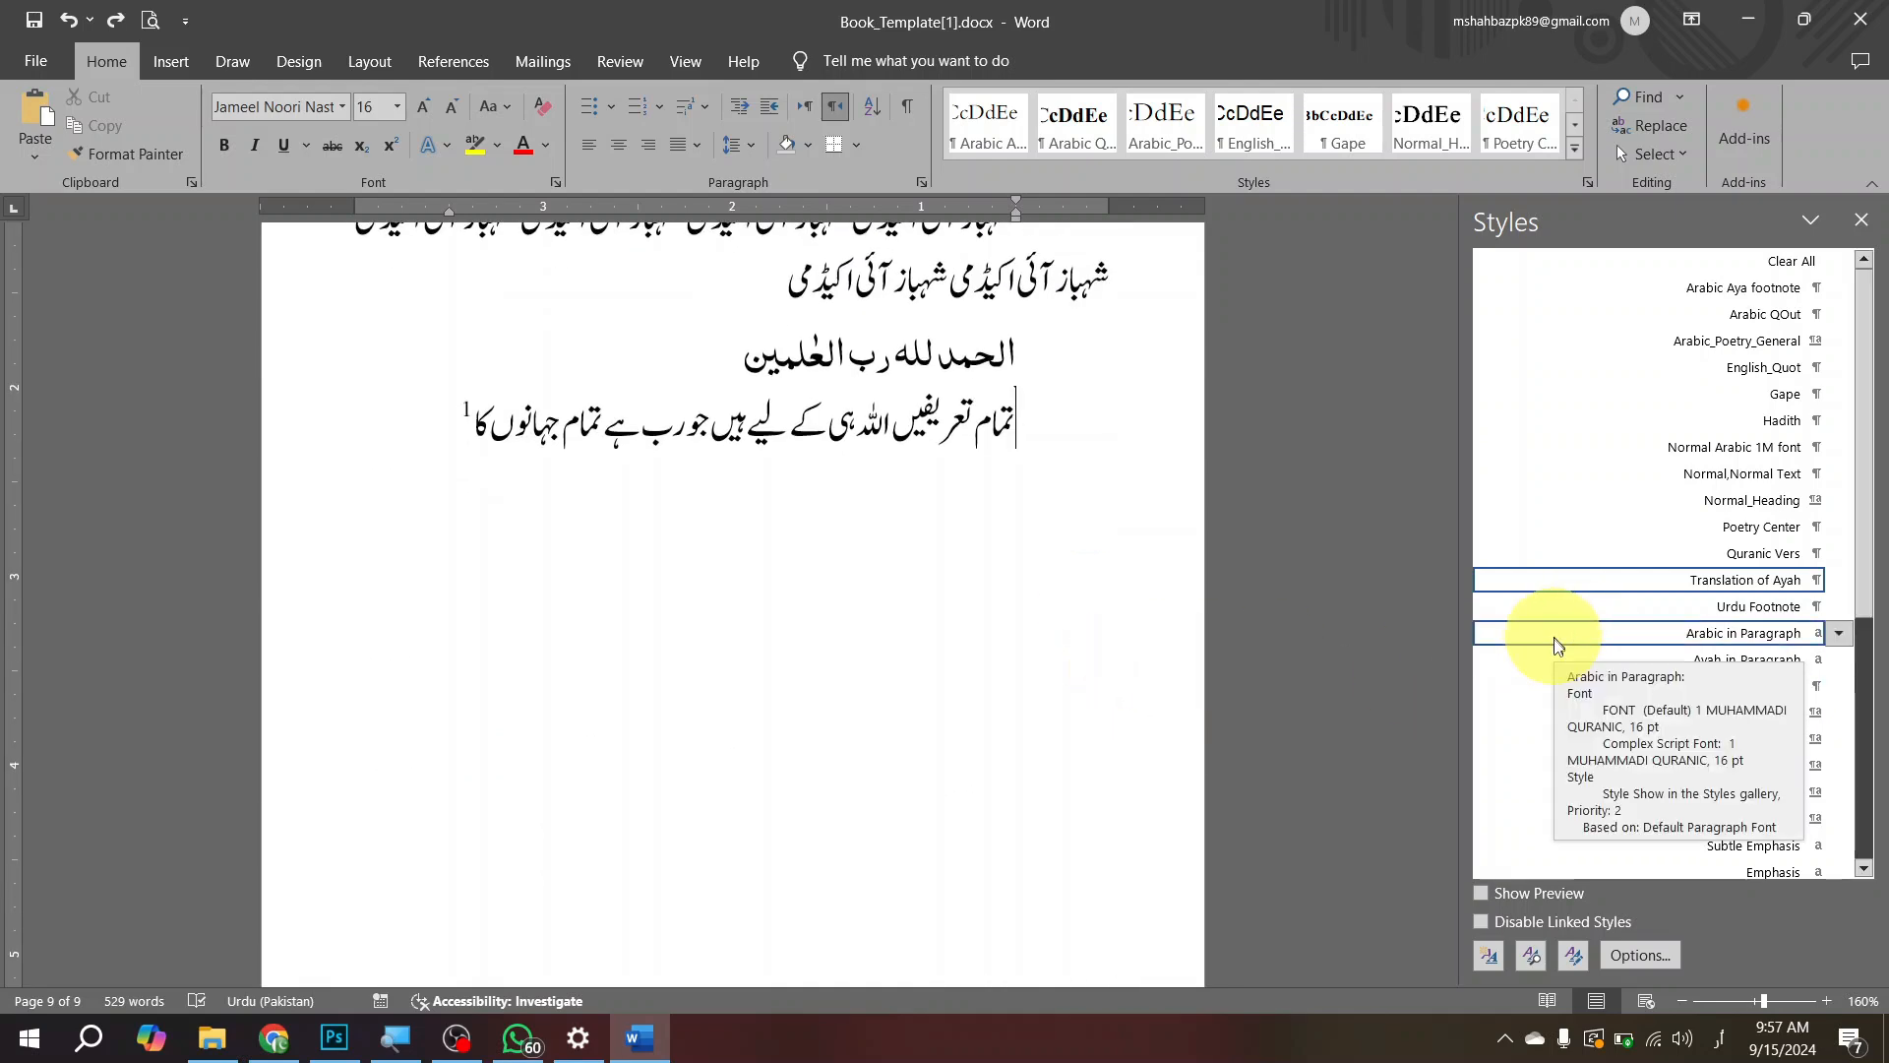
pyautogui.scroll(5, 1008, 562)
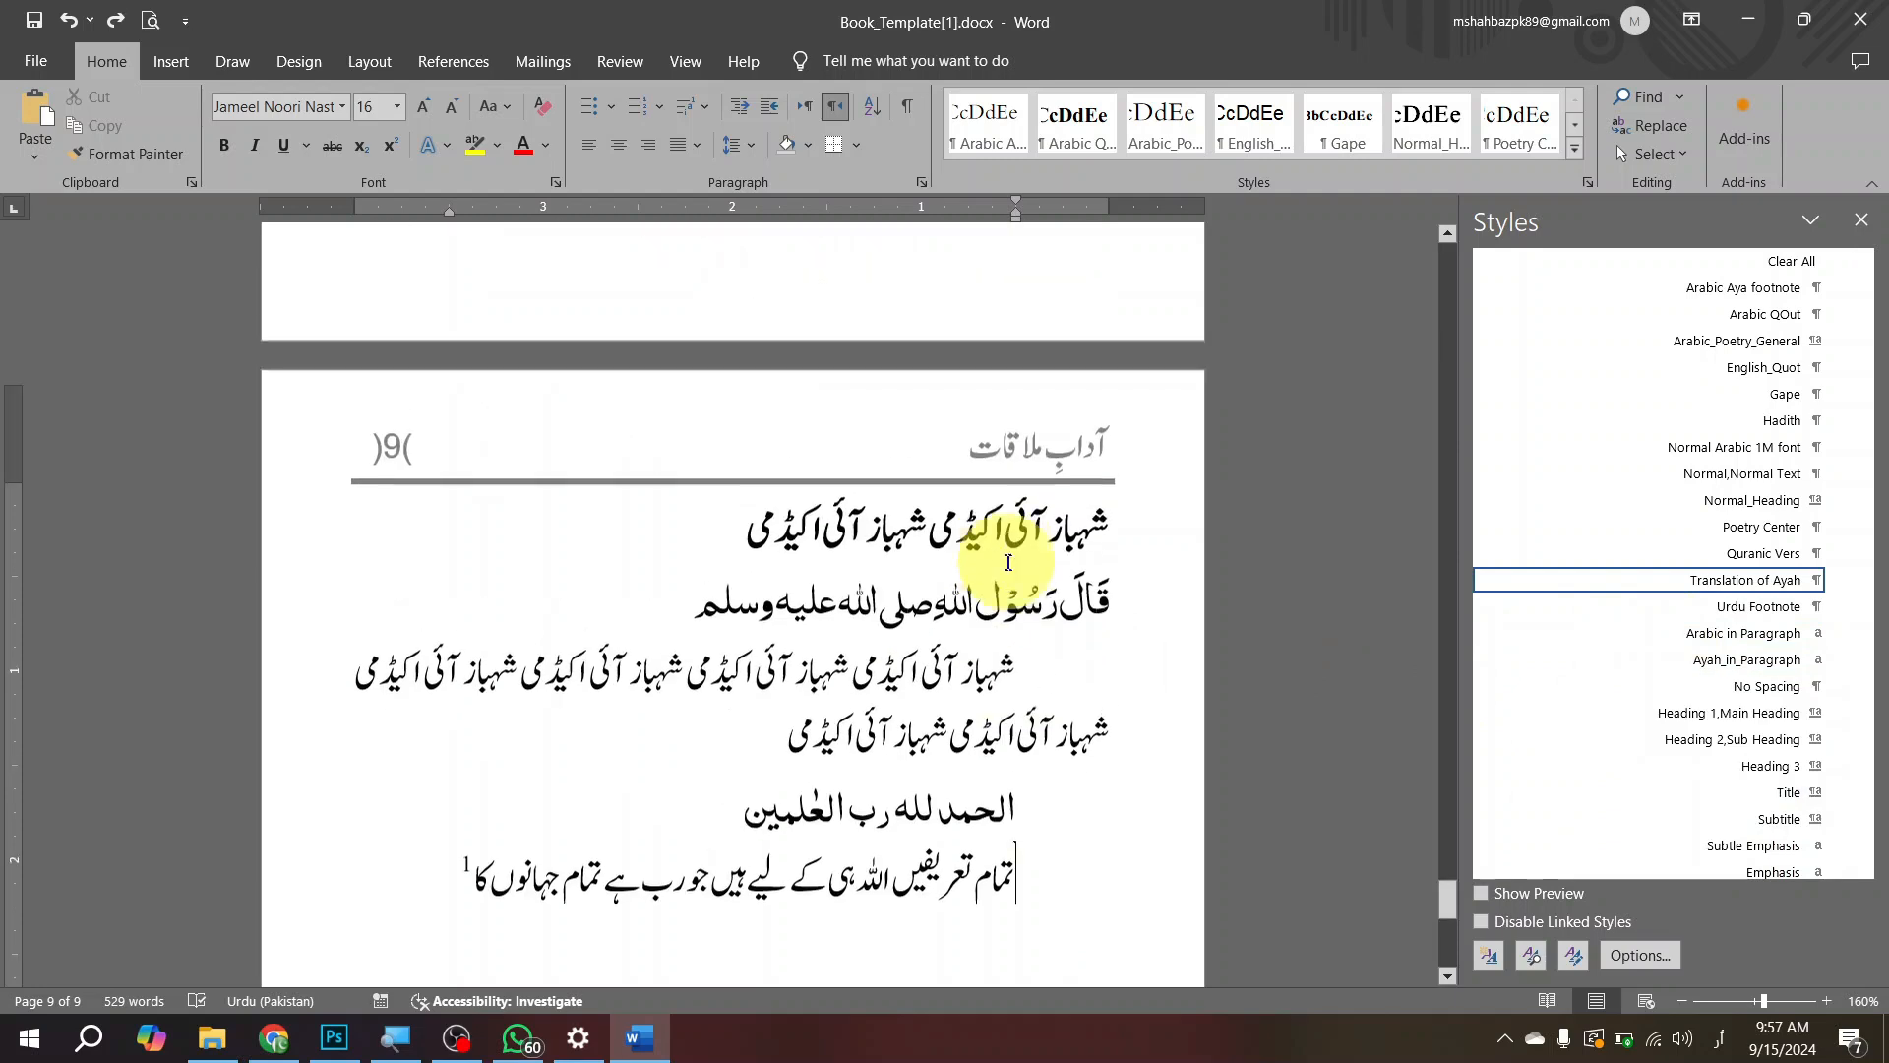
# Step: Try pasting a copy of the Quranic verse line inside the first Urdu body paragraph on page 8, then undo the paste
pyautogui.moveTo(980, 825); pyautogui.dragTo(775, 817)
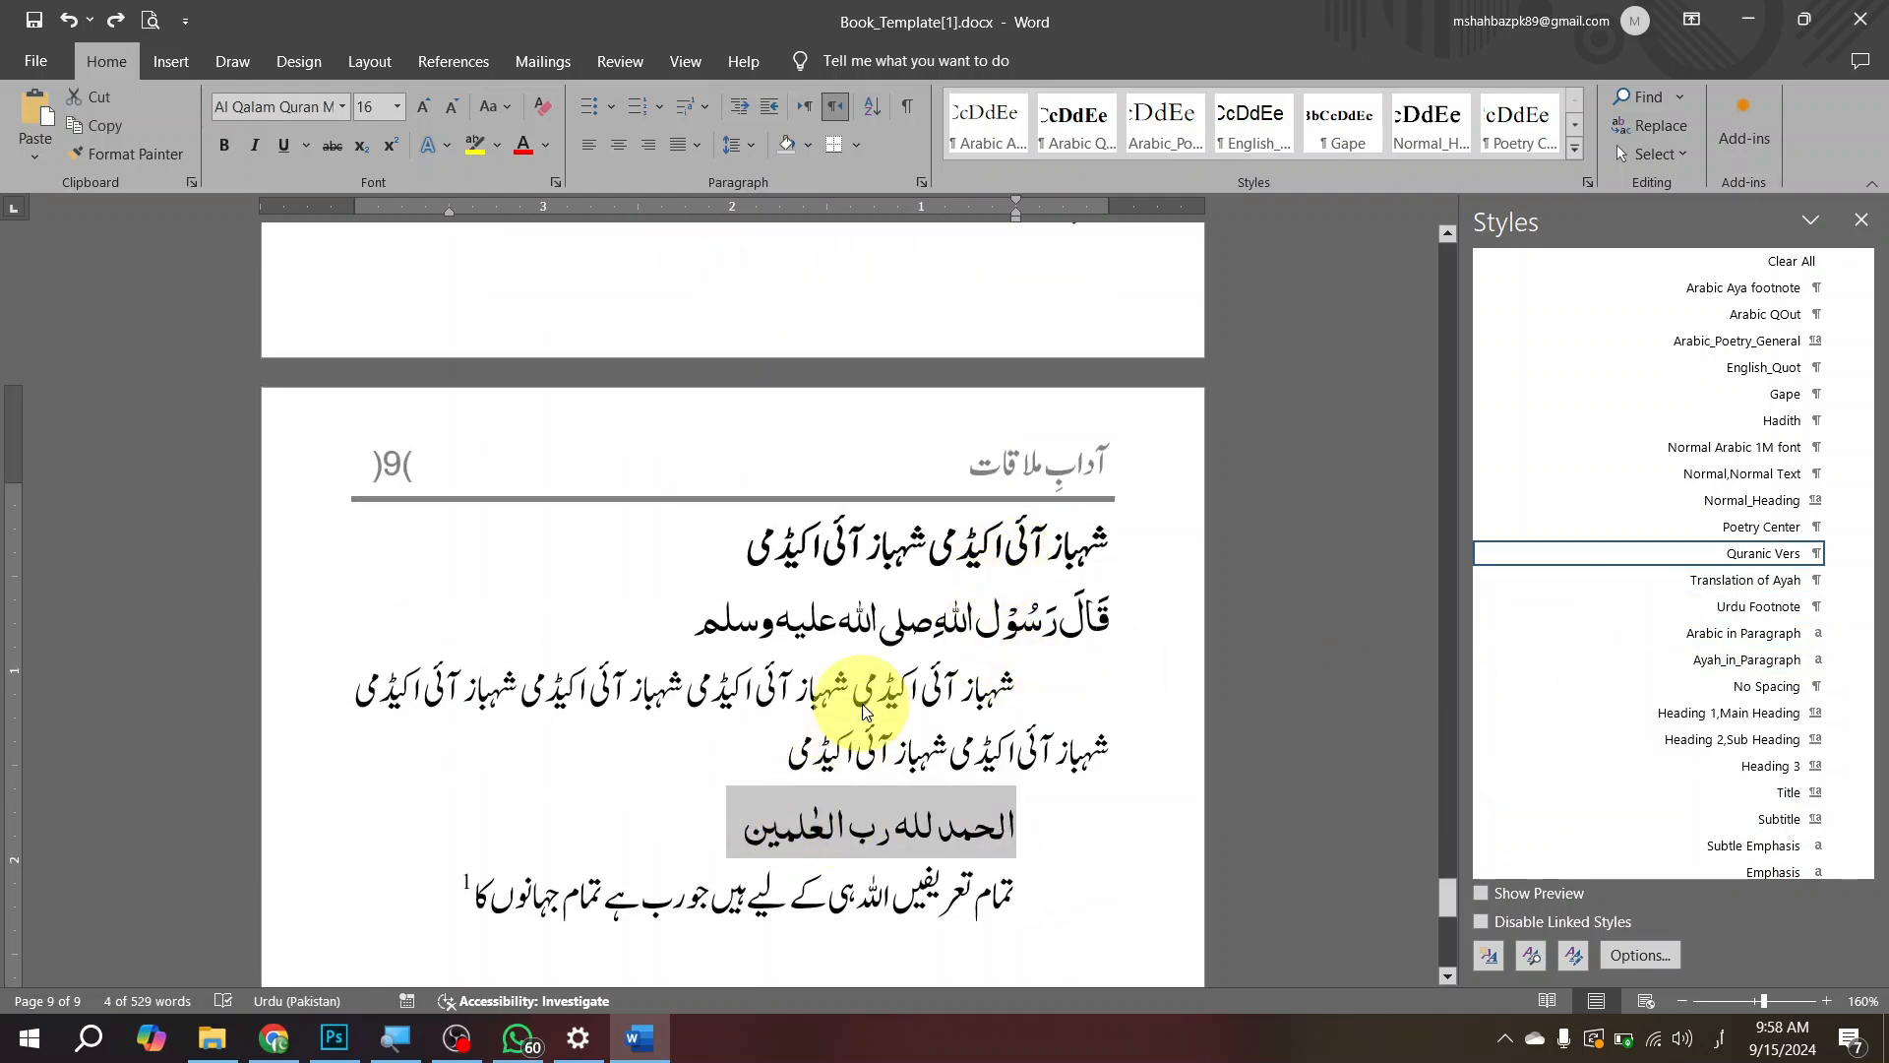
pyautogui.scroll(10, 864, 711)
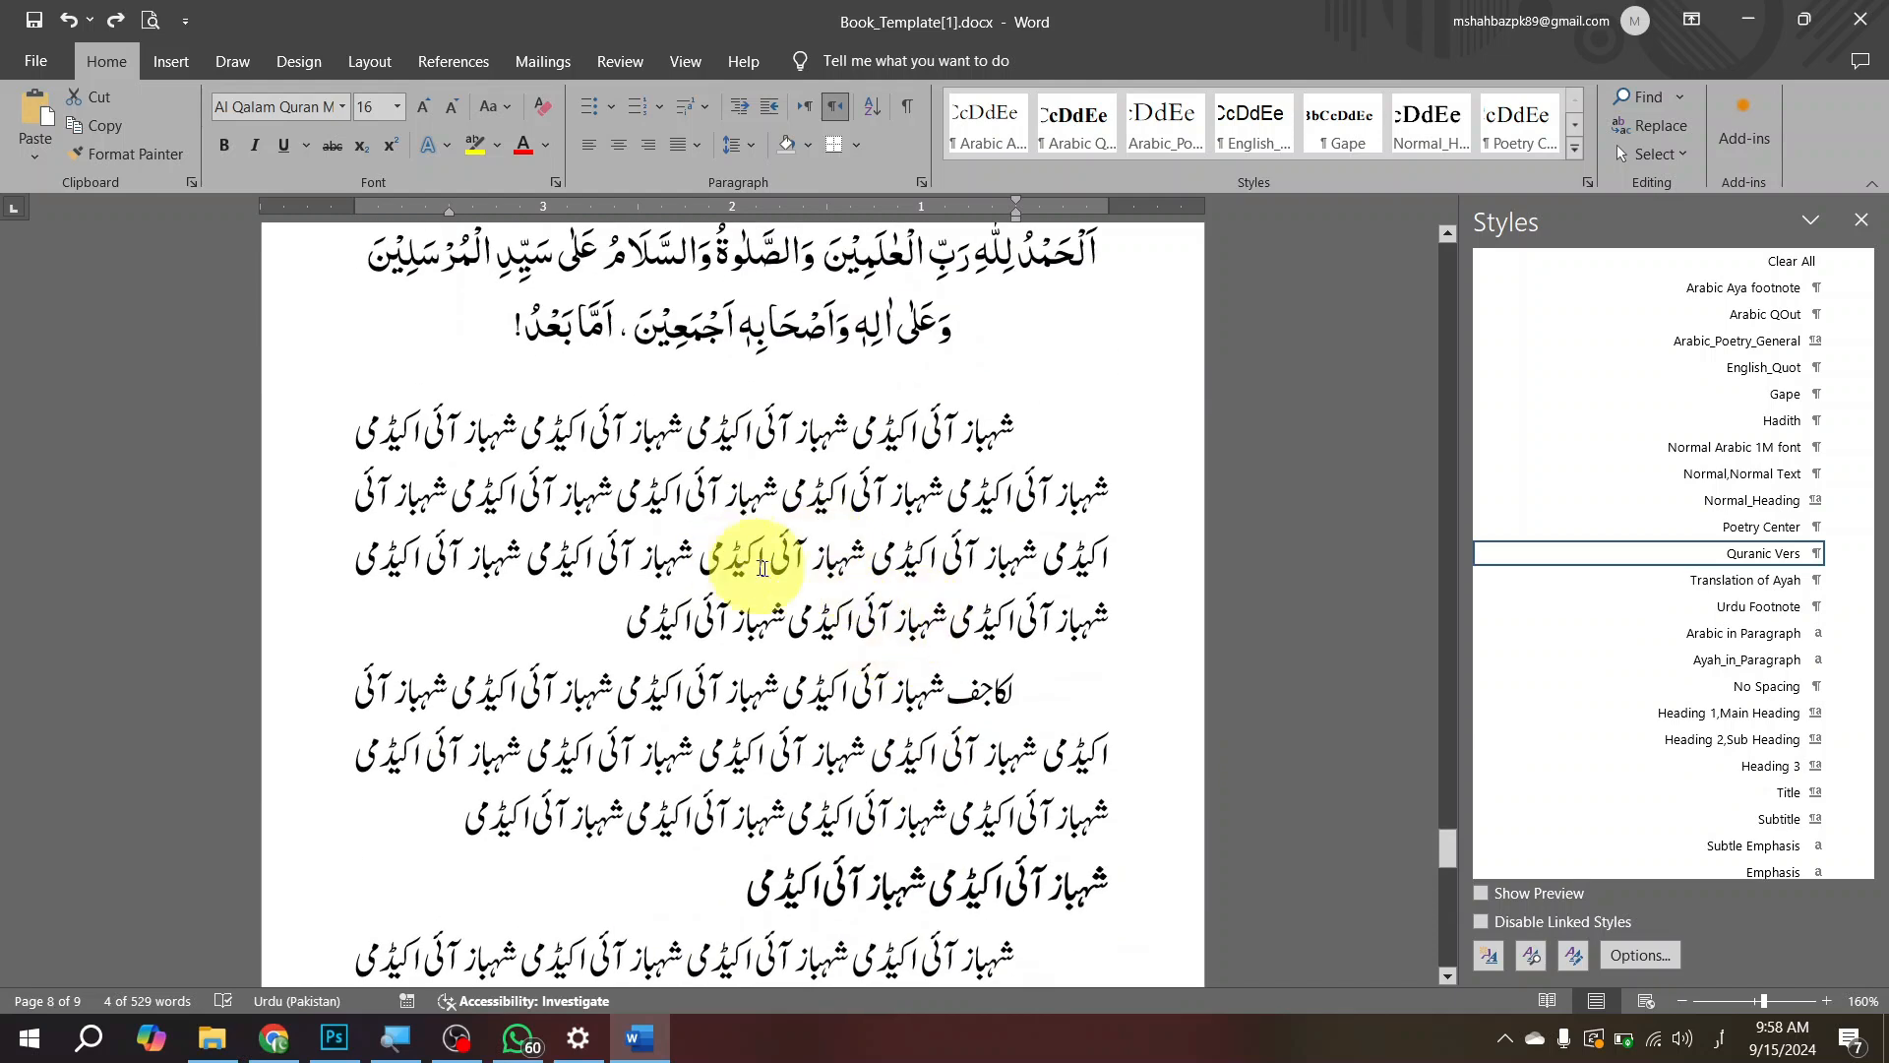
pyautogui.click(858, 557)
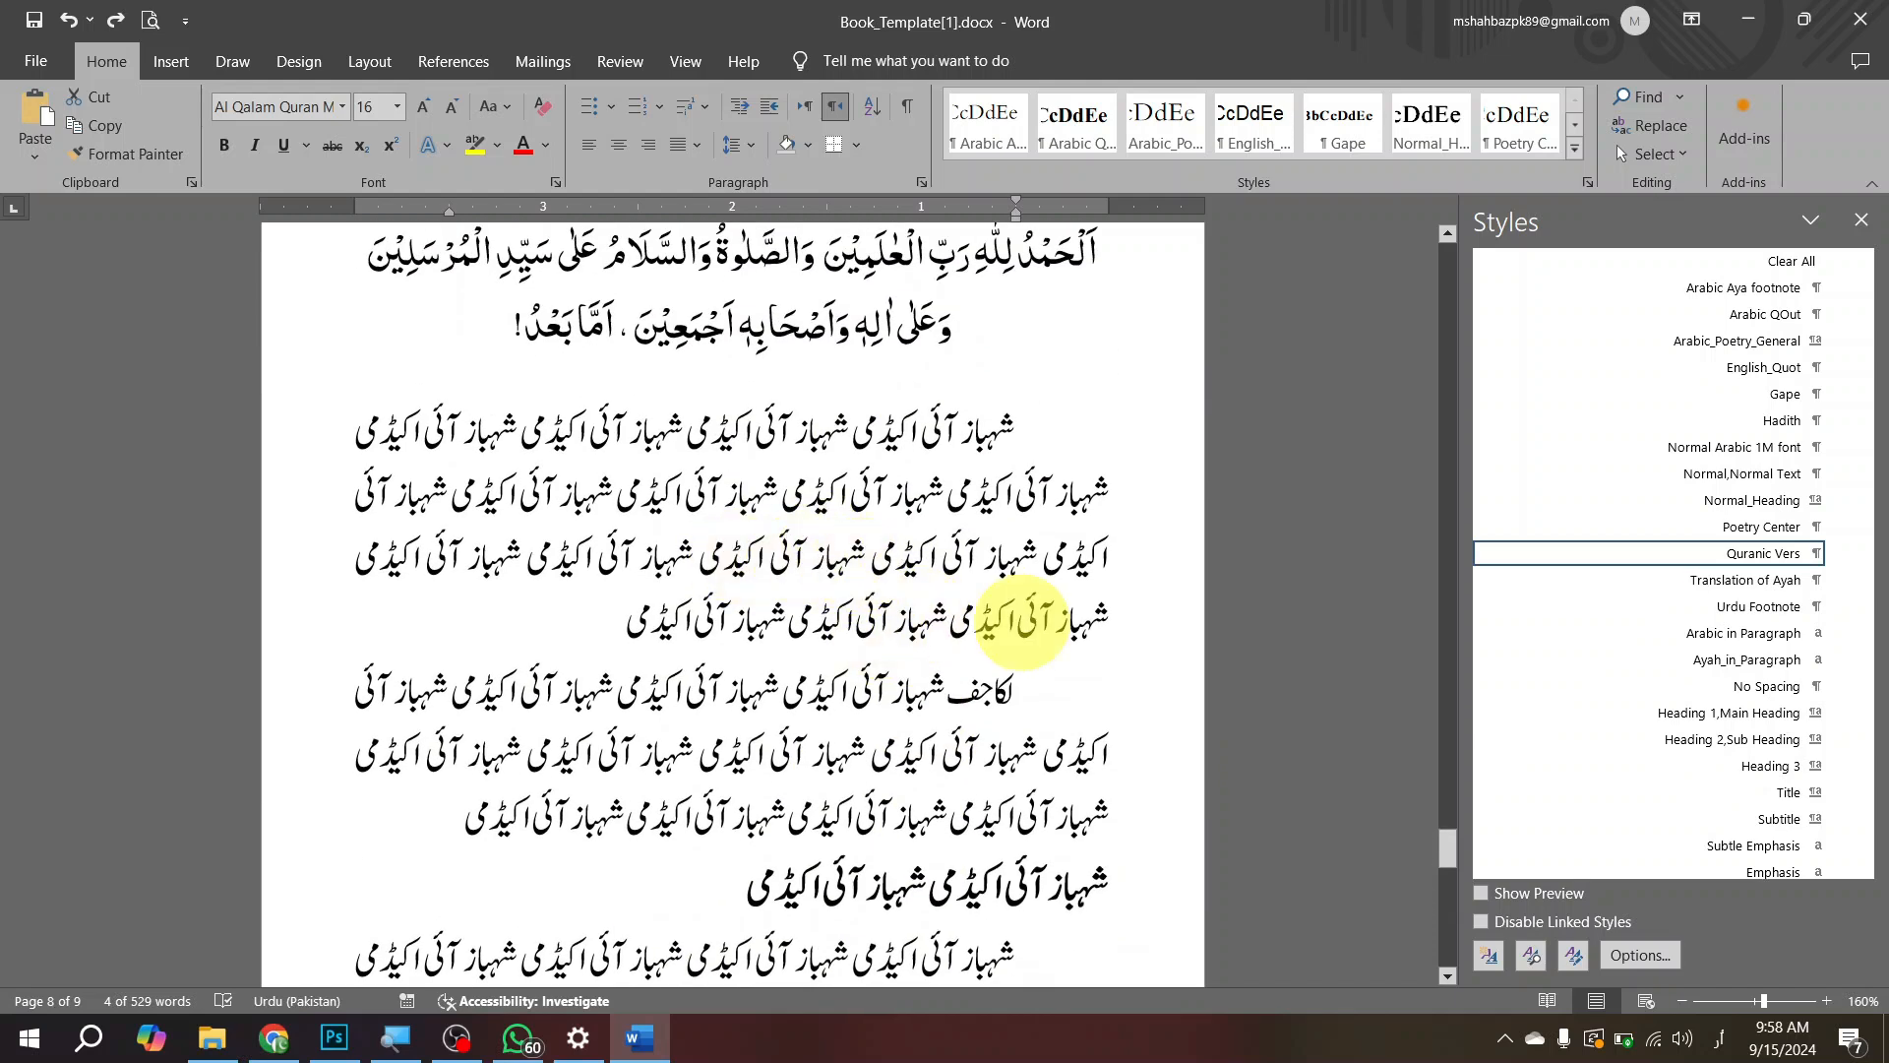
pyautogui.write('الحمد لله رب العلمين')
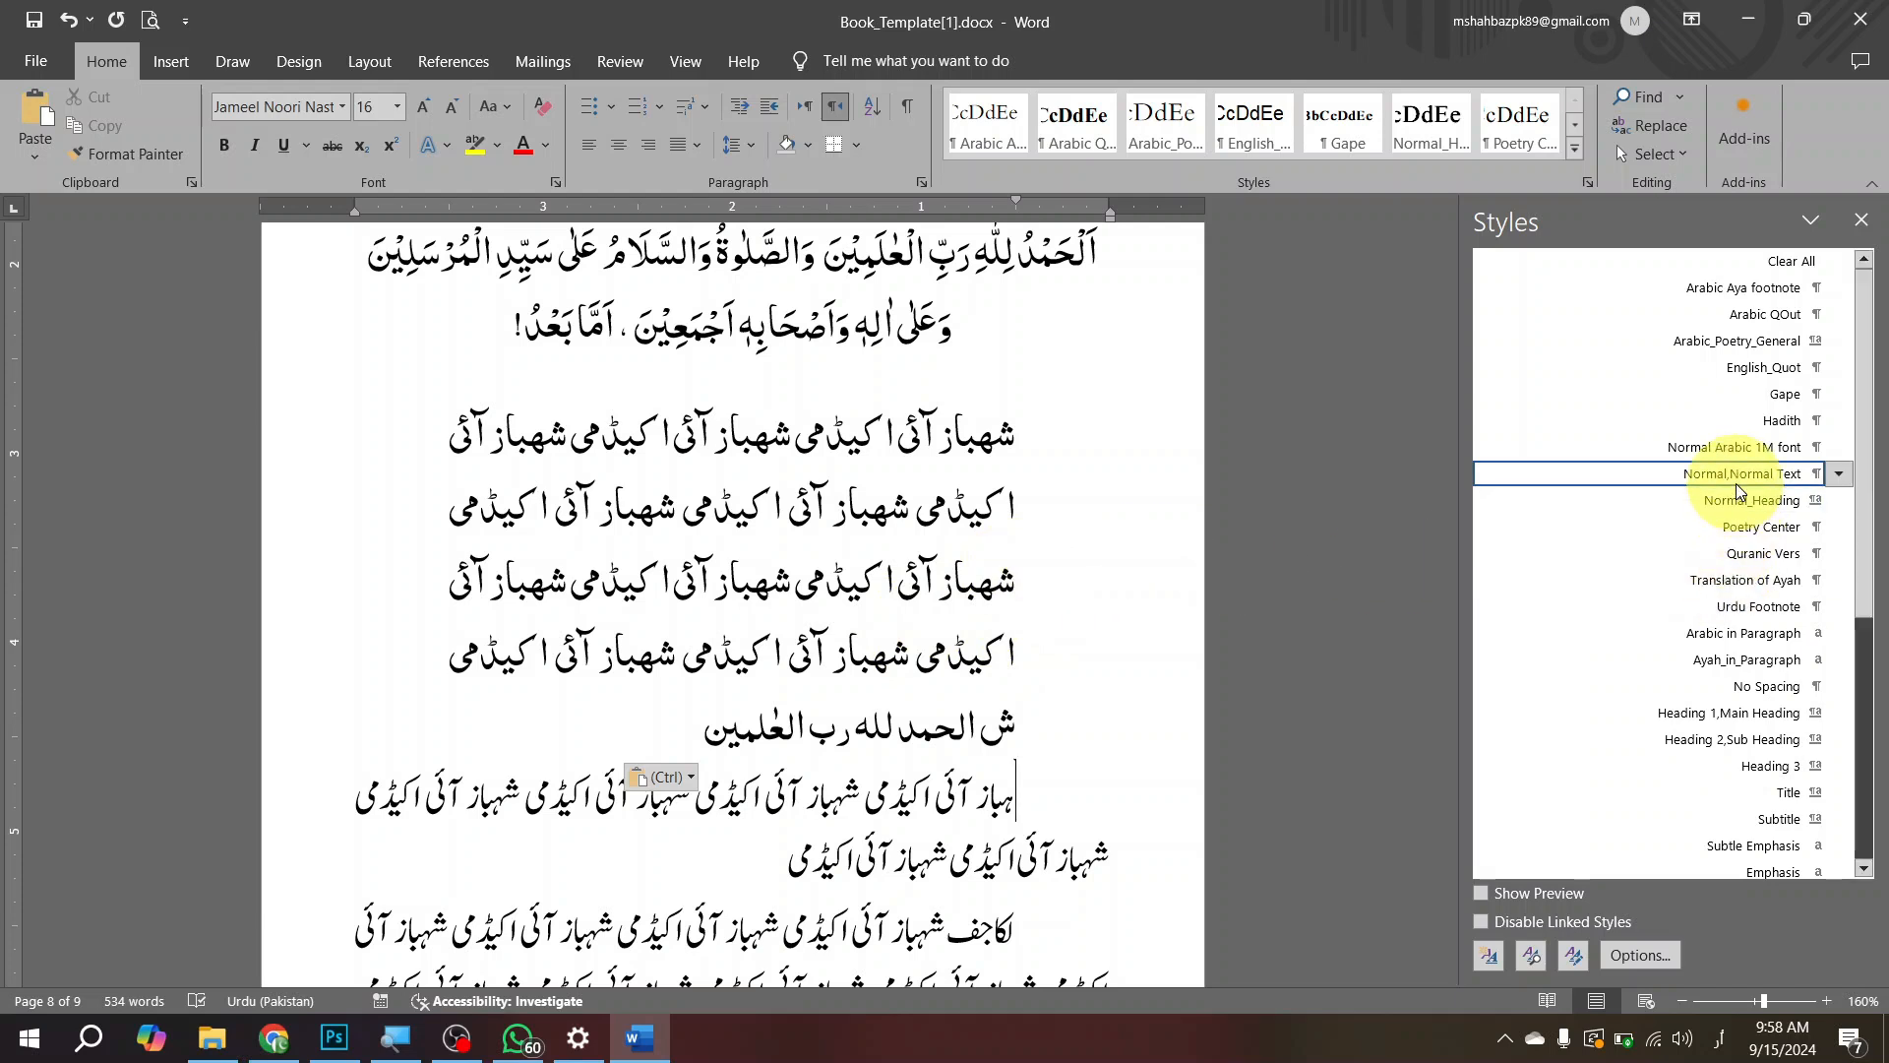
pyautogui.hotkey('ctrl', 'z')
# Step: Review the formatting settings of the Normal,Normal Text style without changing them, and return to the text on page 9
pyautogui.rightClick(1808, 476)
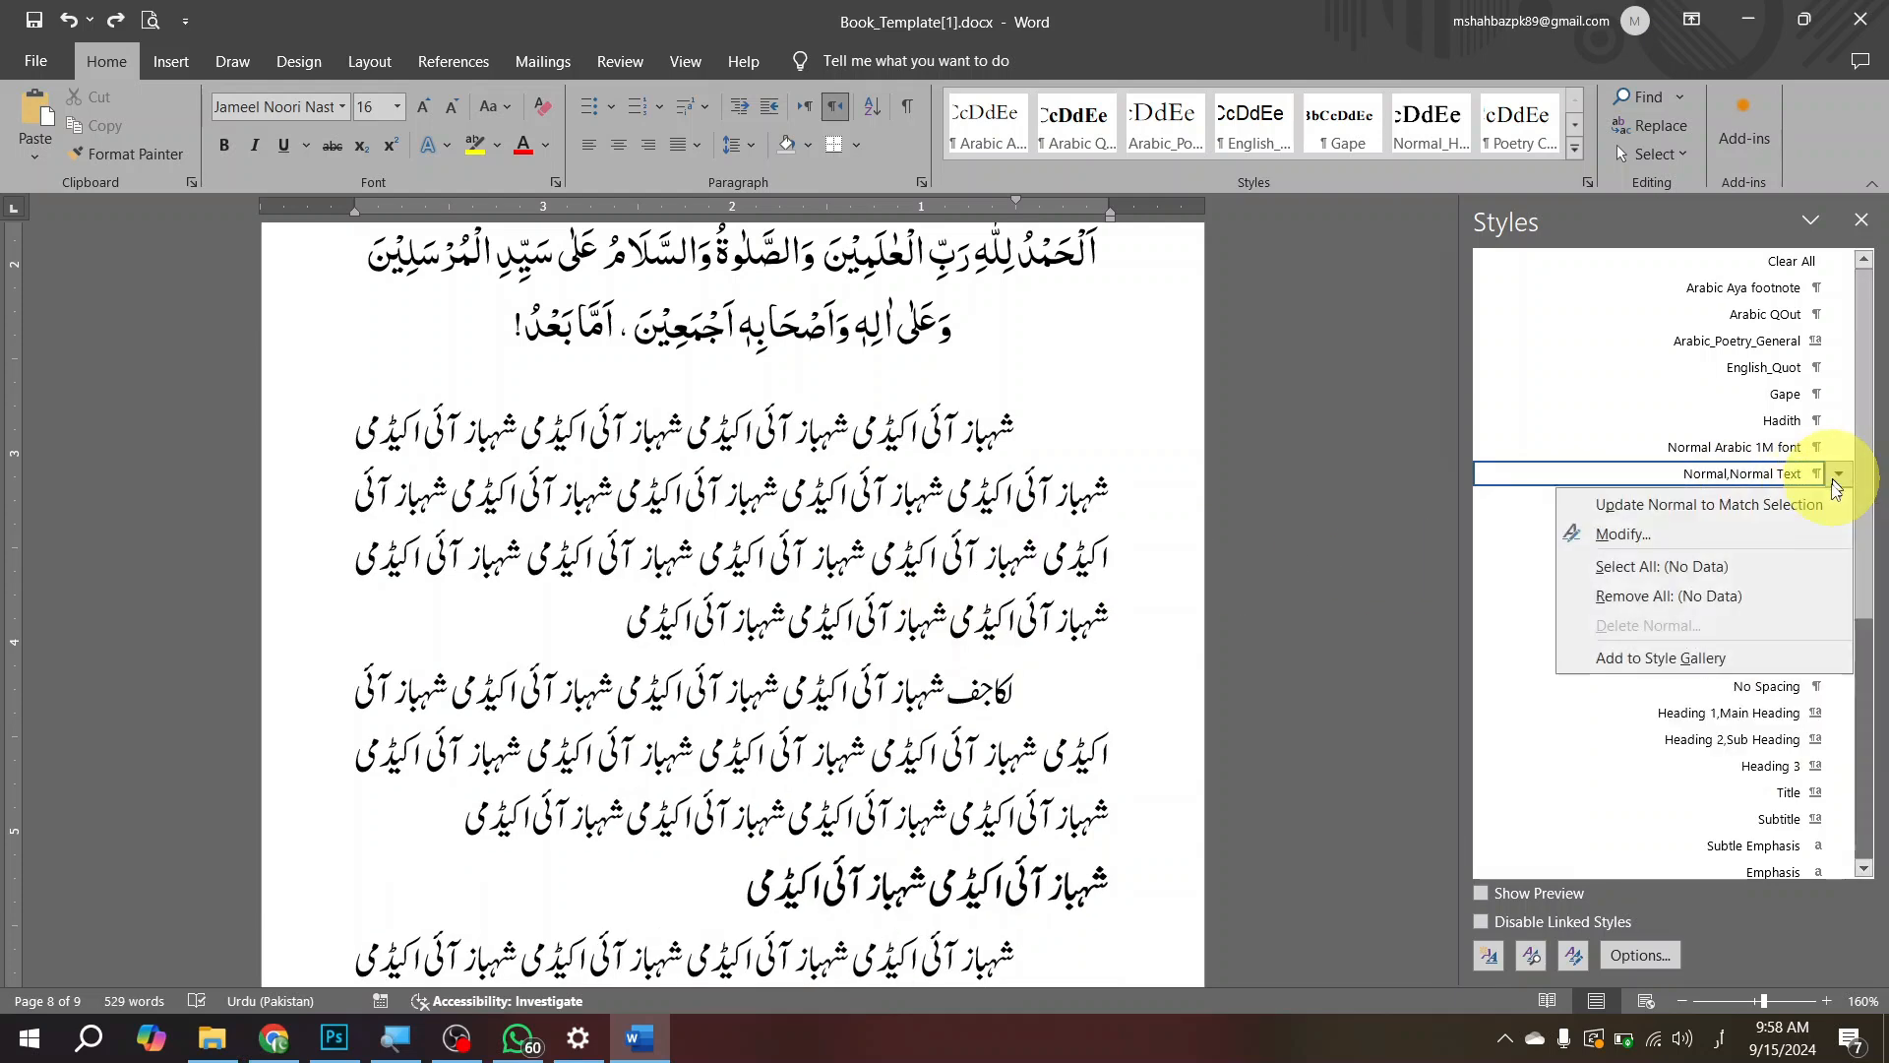
pyautogui.click(1685, 540)
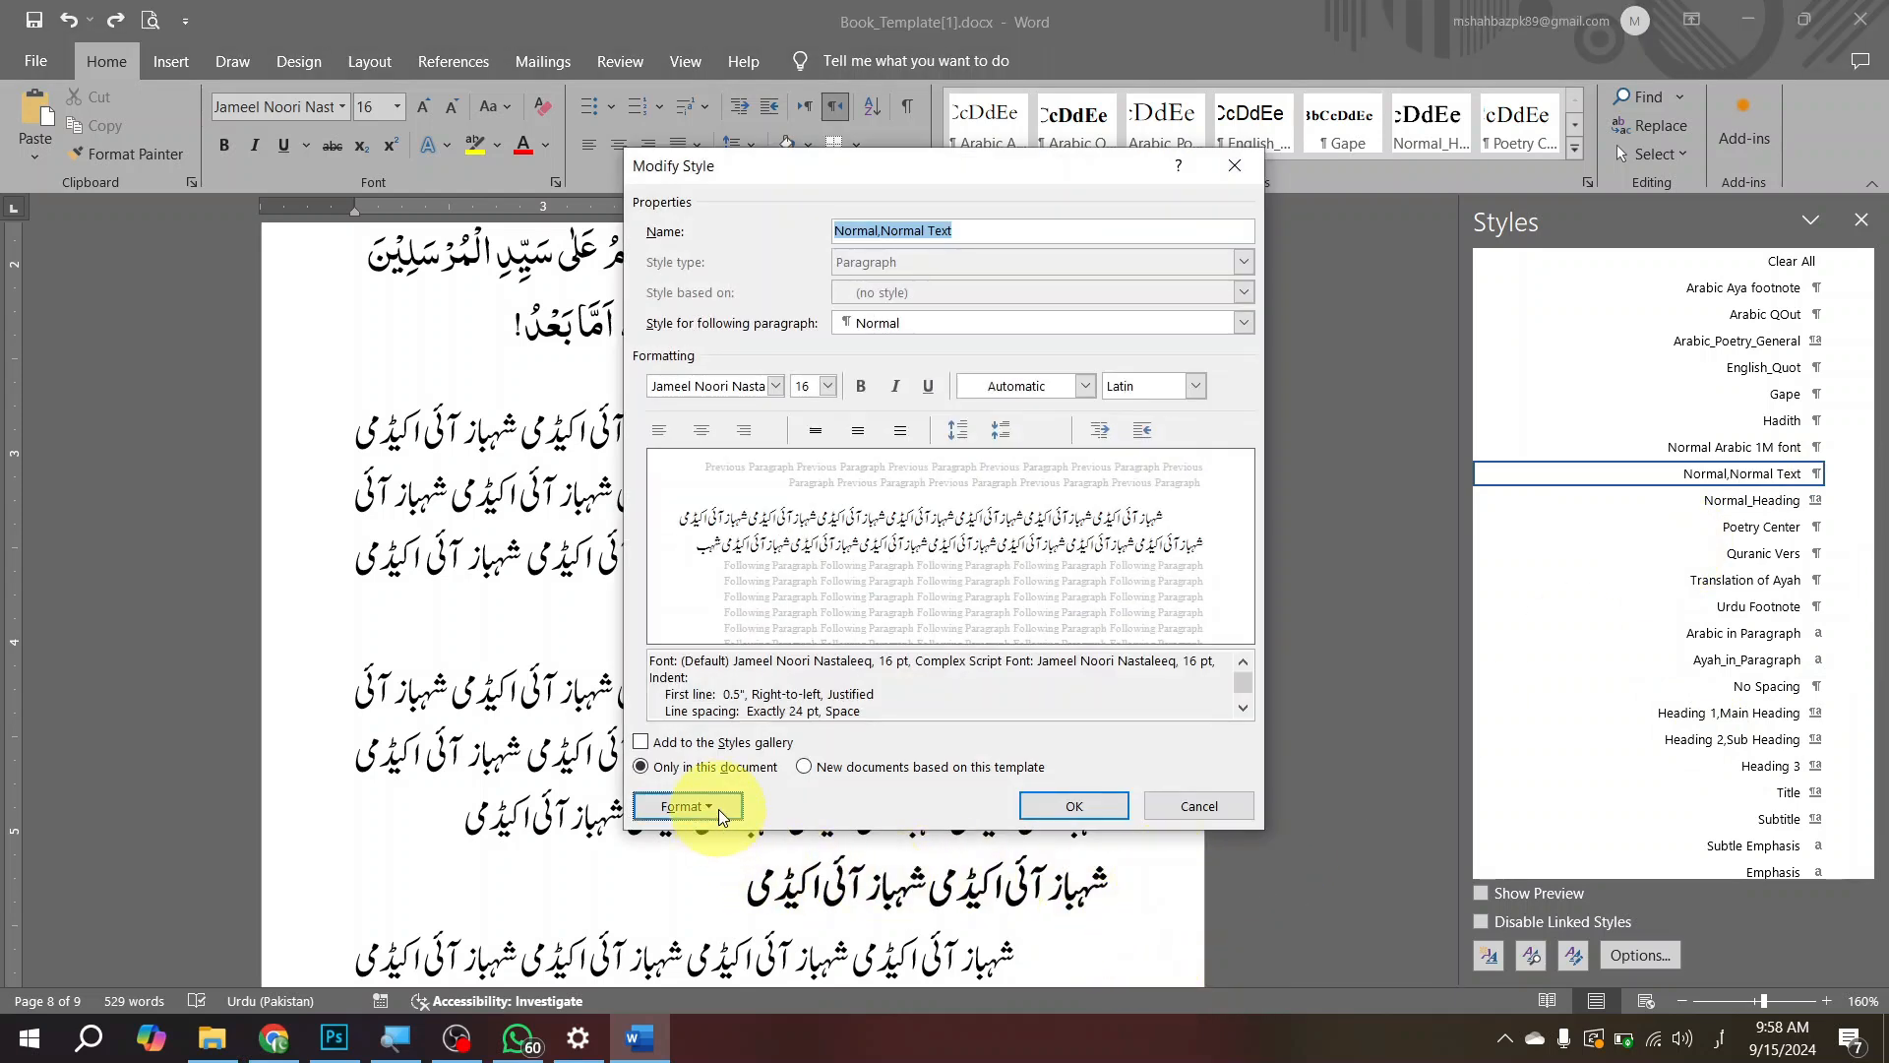
pyautogui.click(1179, 806)
pyautogui.scroll(-5, 999, 644)
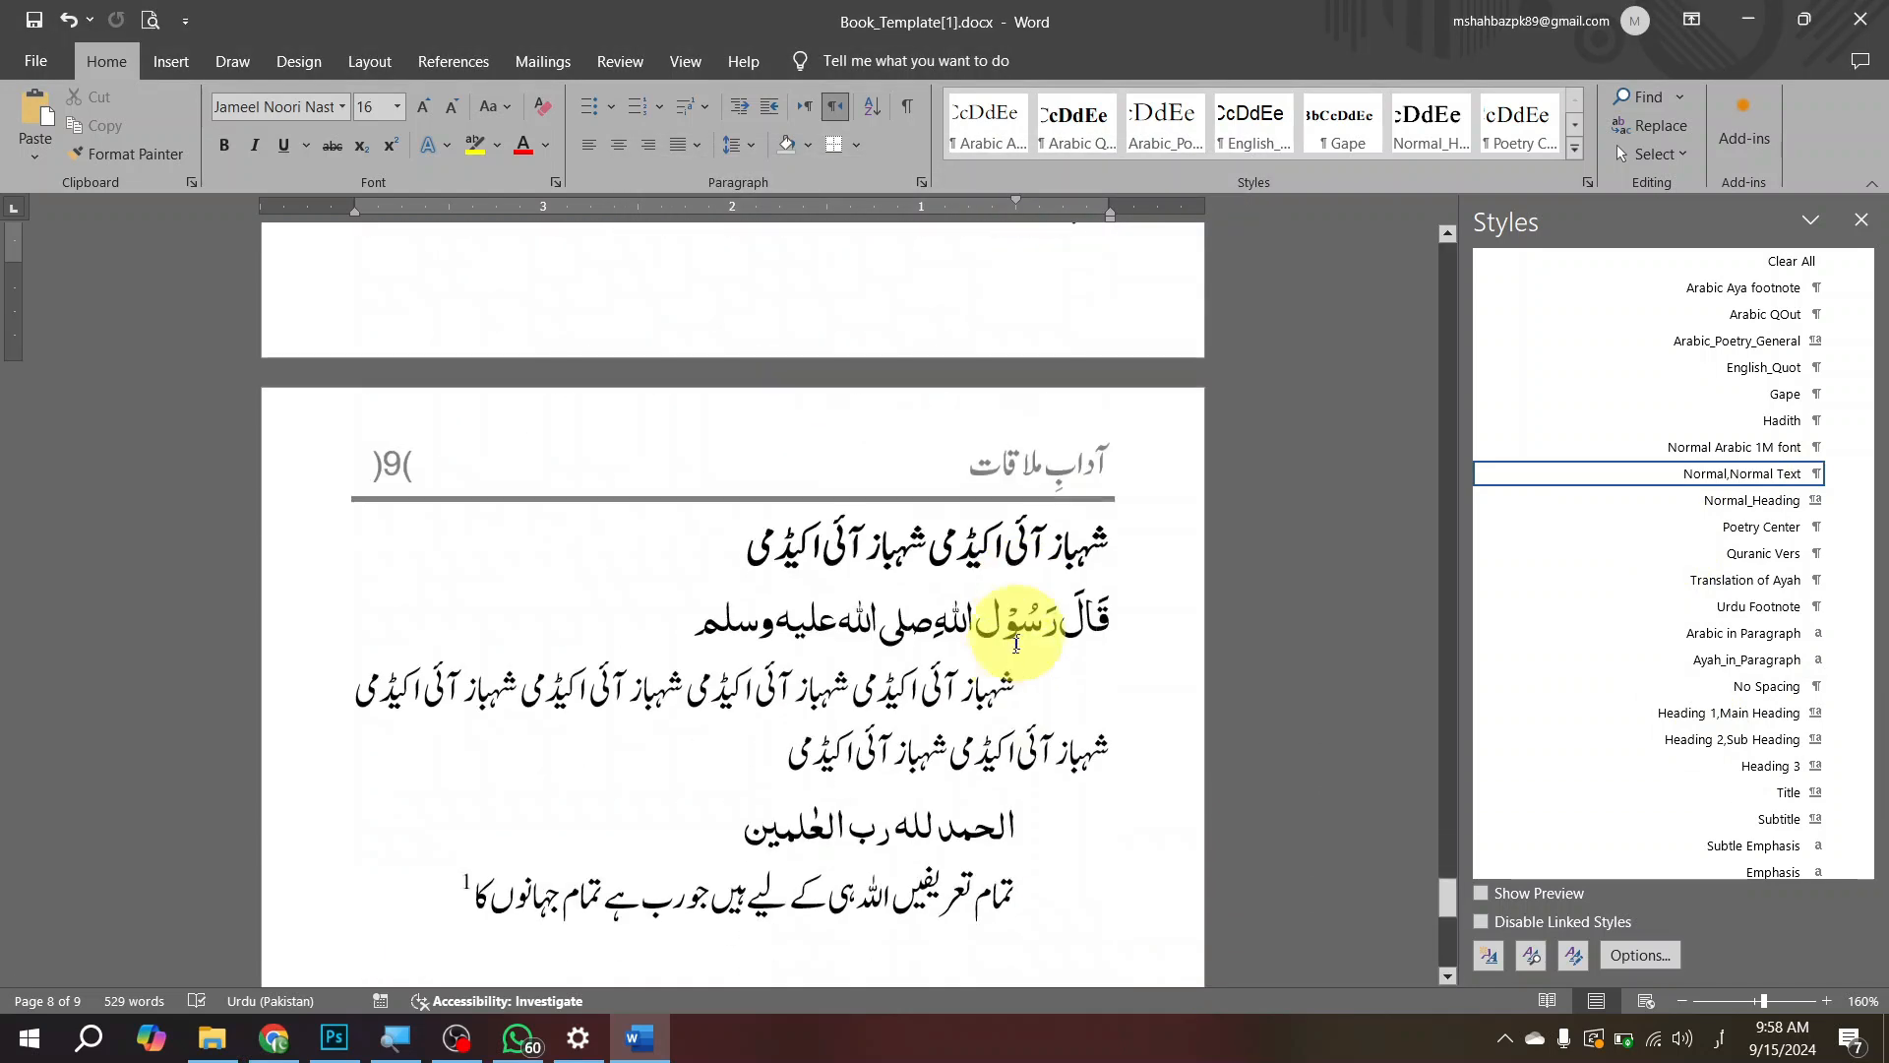
pyautogui.scroll(-5, 1033, 719)
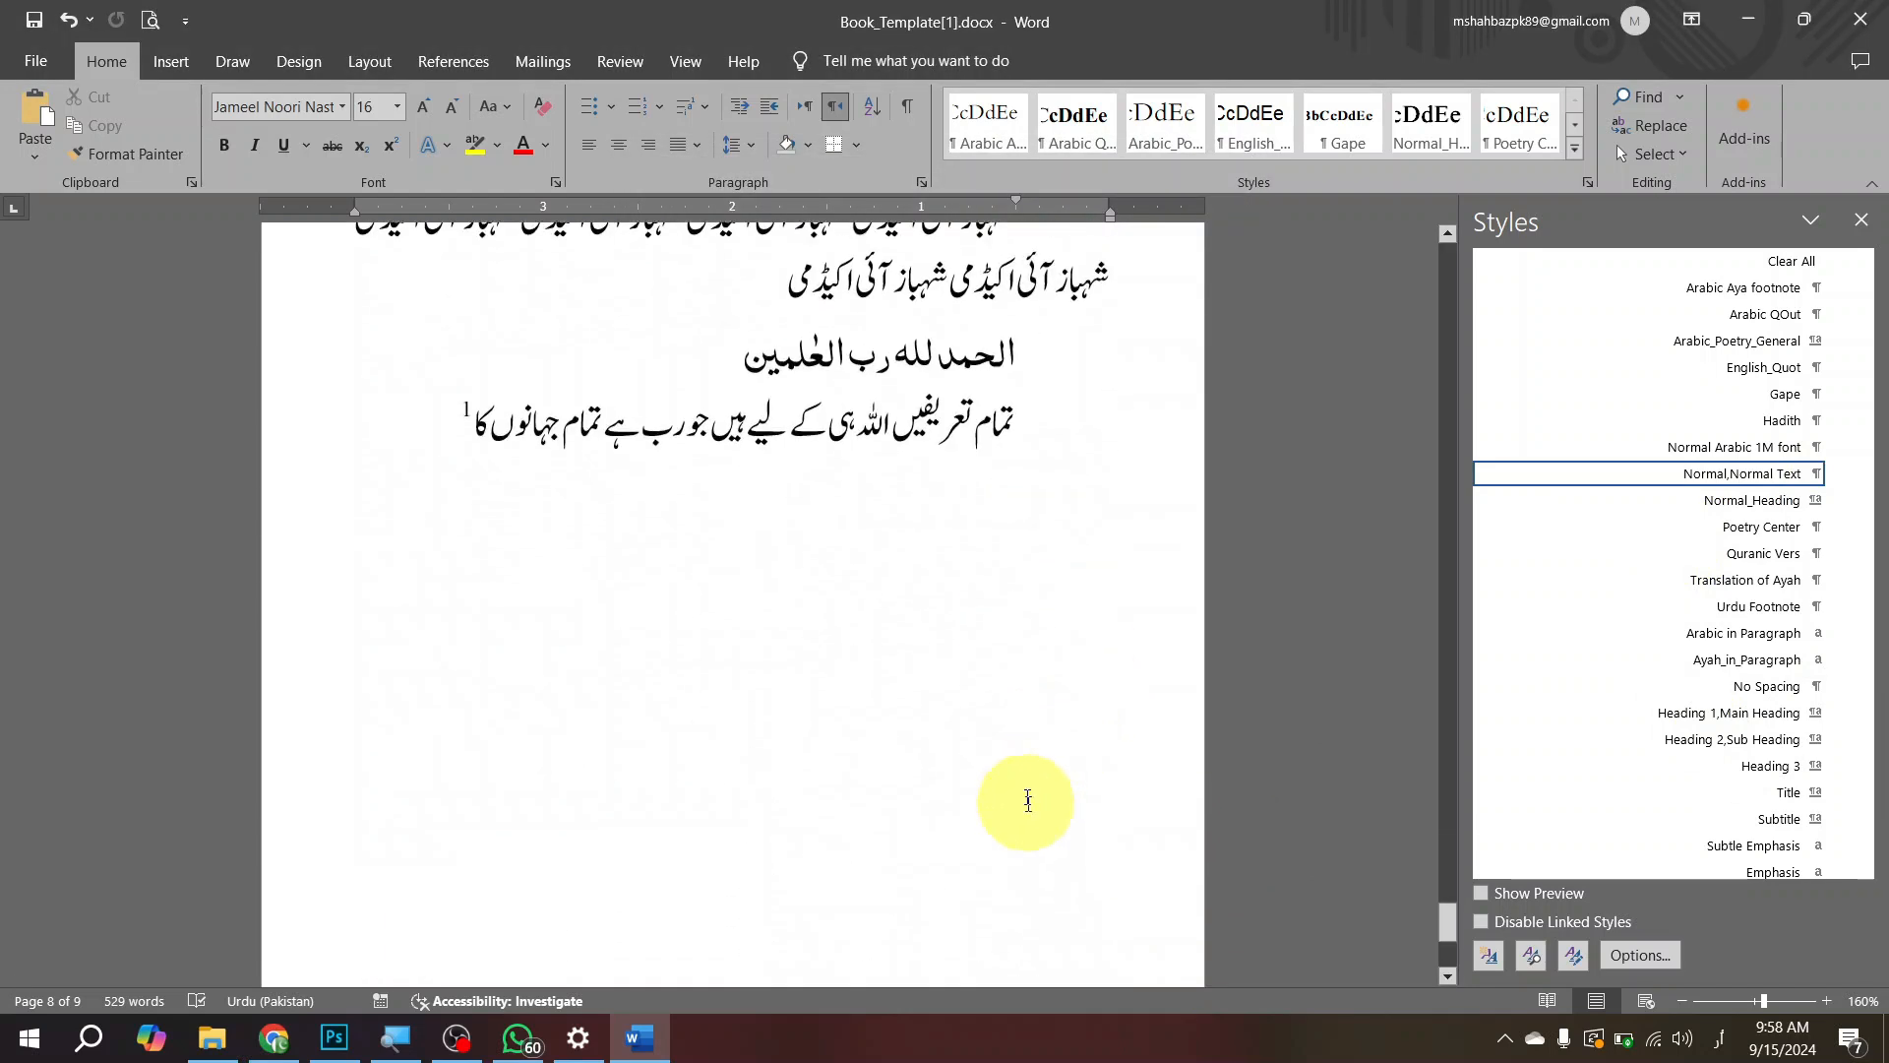
# Step: Copy the words of the Quranic verse line on page 9 and paste them into the third line of page 8's first Urdu body paragraph
pyautogui.click(978, 356)
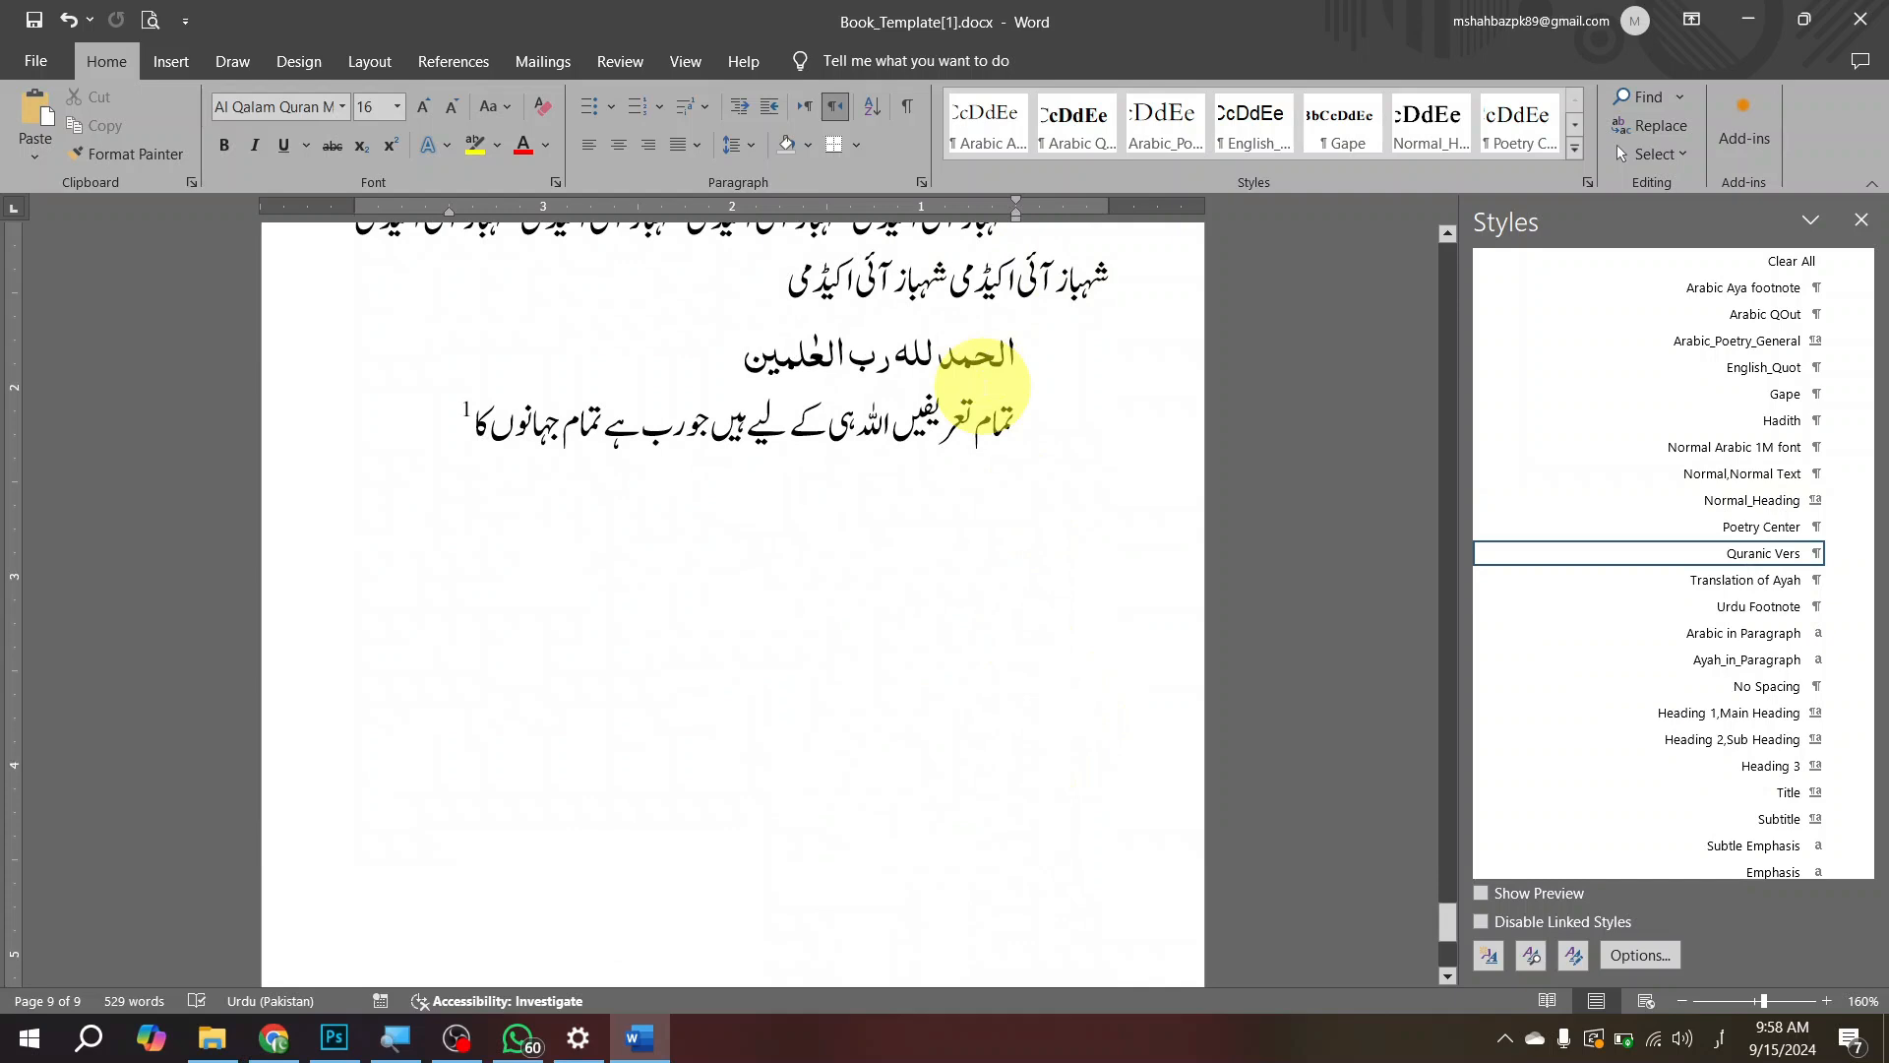
pyautogui.press('Home')
pyautogui.hotkey('ctrl', 'shift', 'Left')
pyautogui.hotkey('ctrl', 'shift', 'Left')
pyautogui.hotkey('ctrl', 'shift', 'Left')
pyautogui.hotkey('ctrl', 'shift', 'Left')
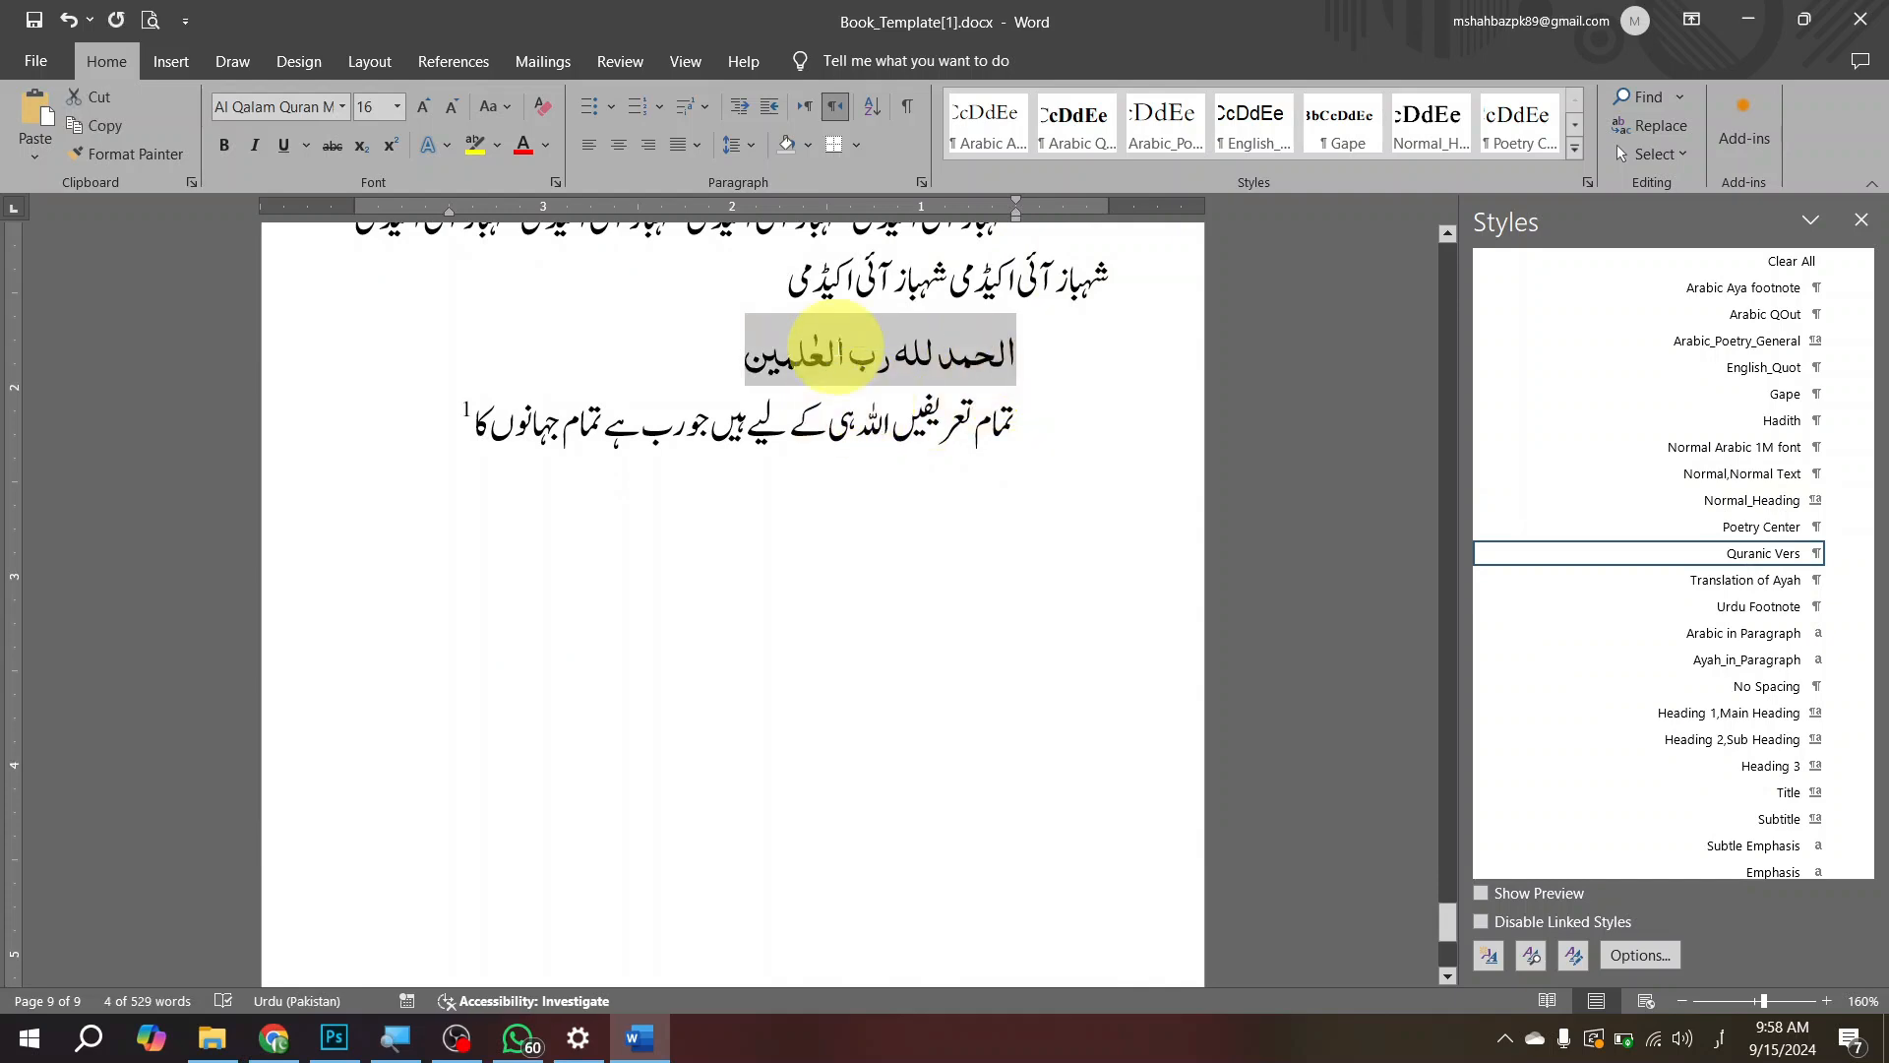
pyautogui.scroll(8, 856, 344)
pyautogui.scroll(-3, 875, 411)
pyautogui.scroll(-4, 875, 411)
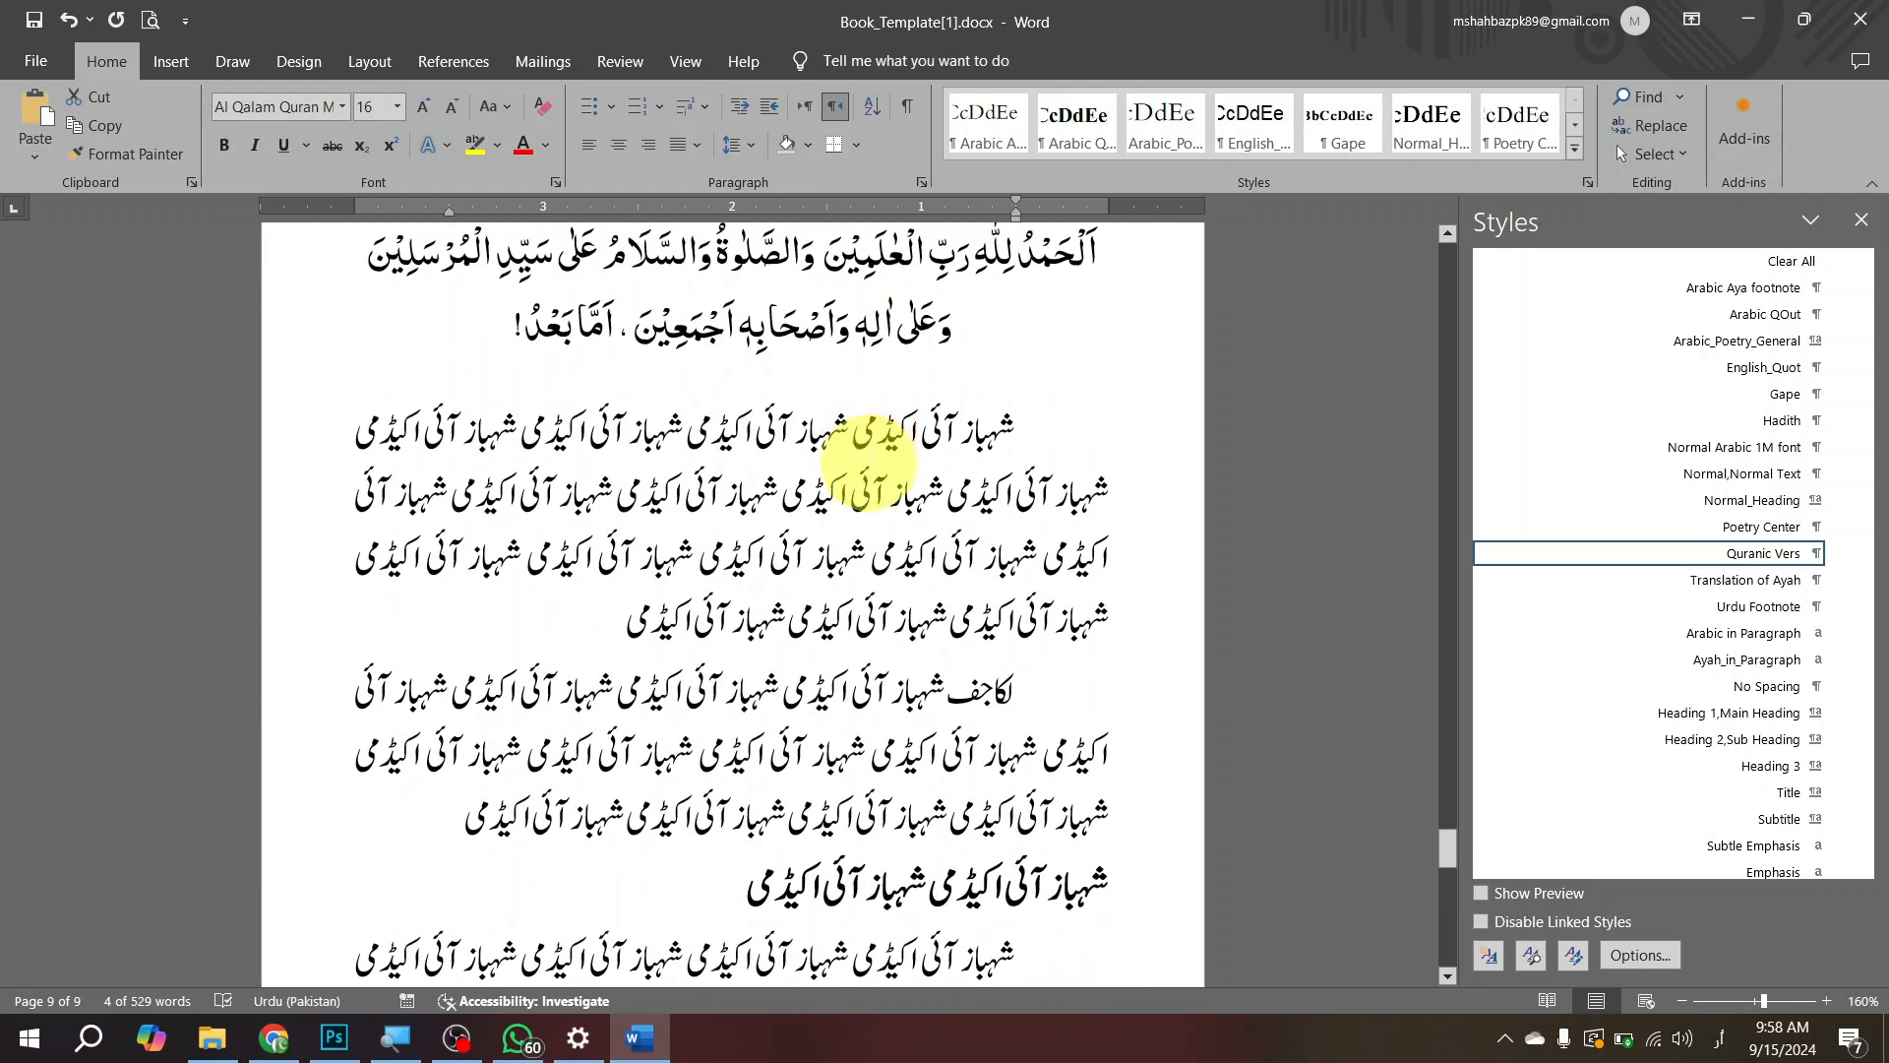
pyautogui.click(854, 556)
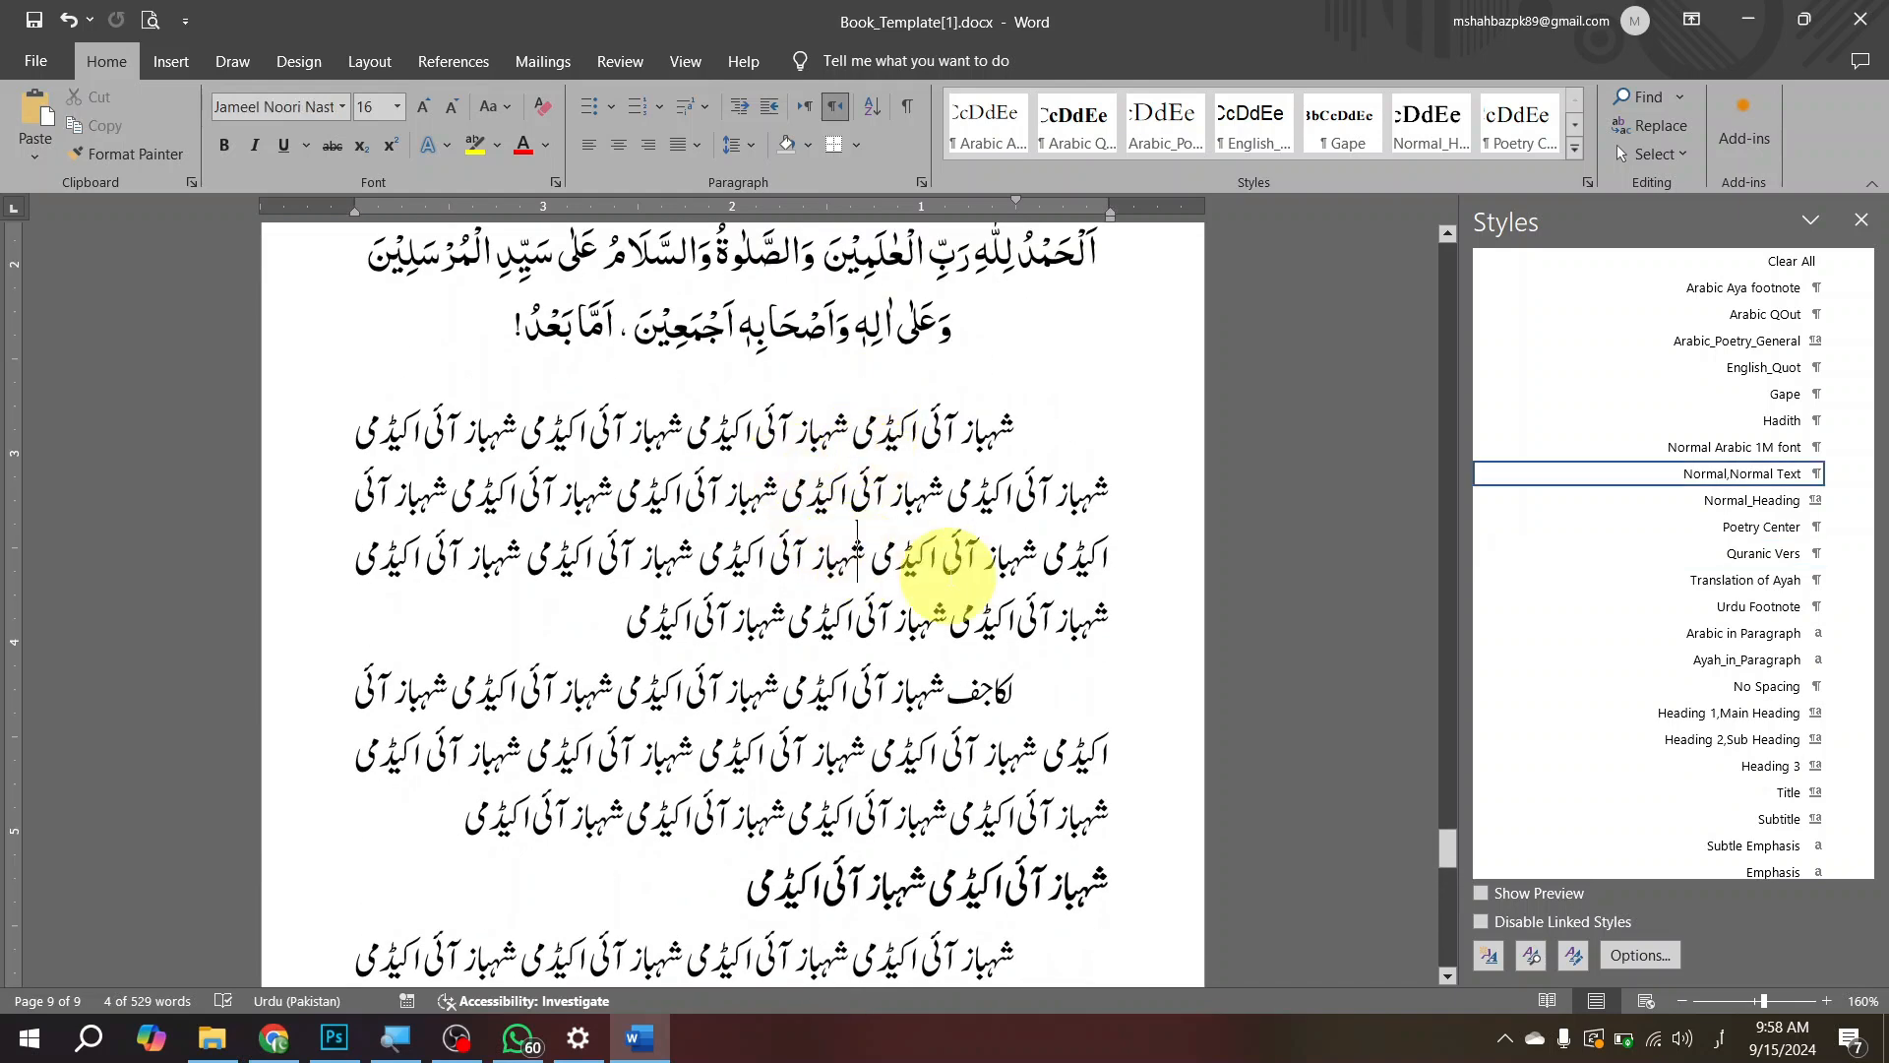
pyautogui.write('الحمد لله رب العلمين')
pyautogui.hotkey('ctrl', 'z')
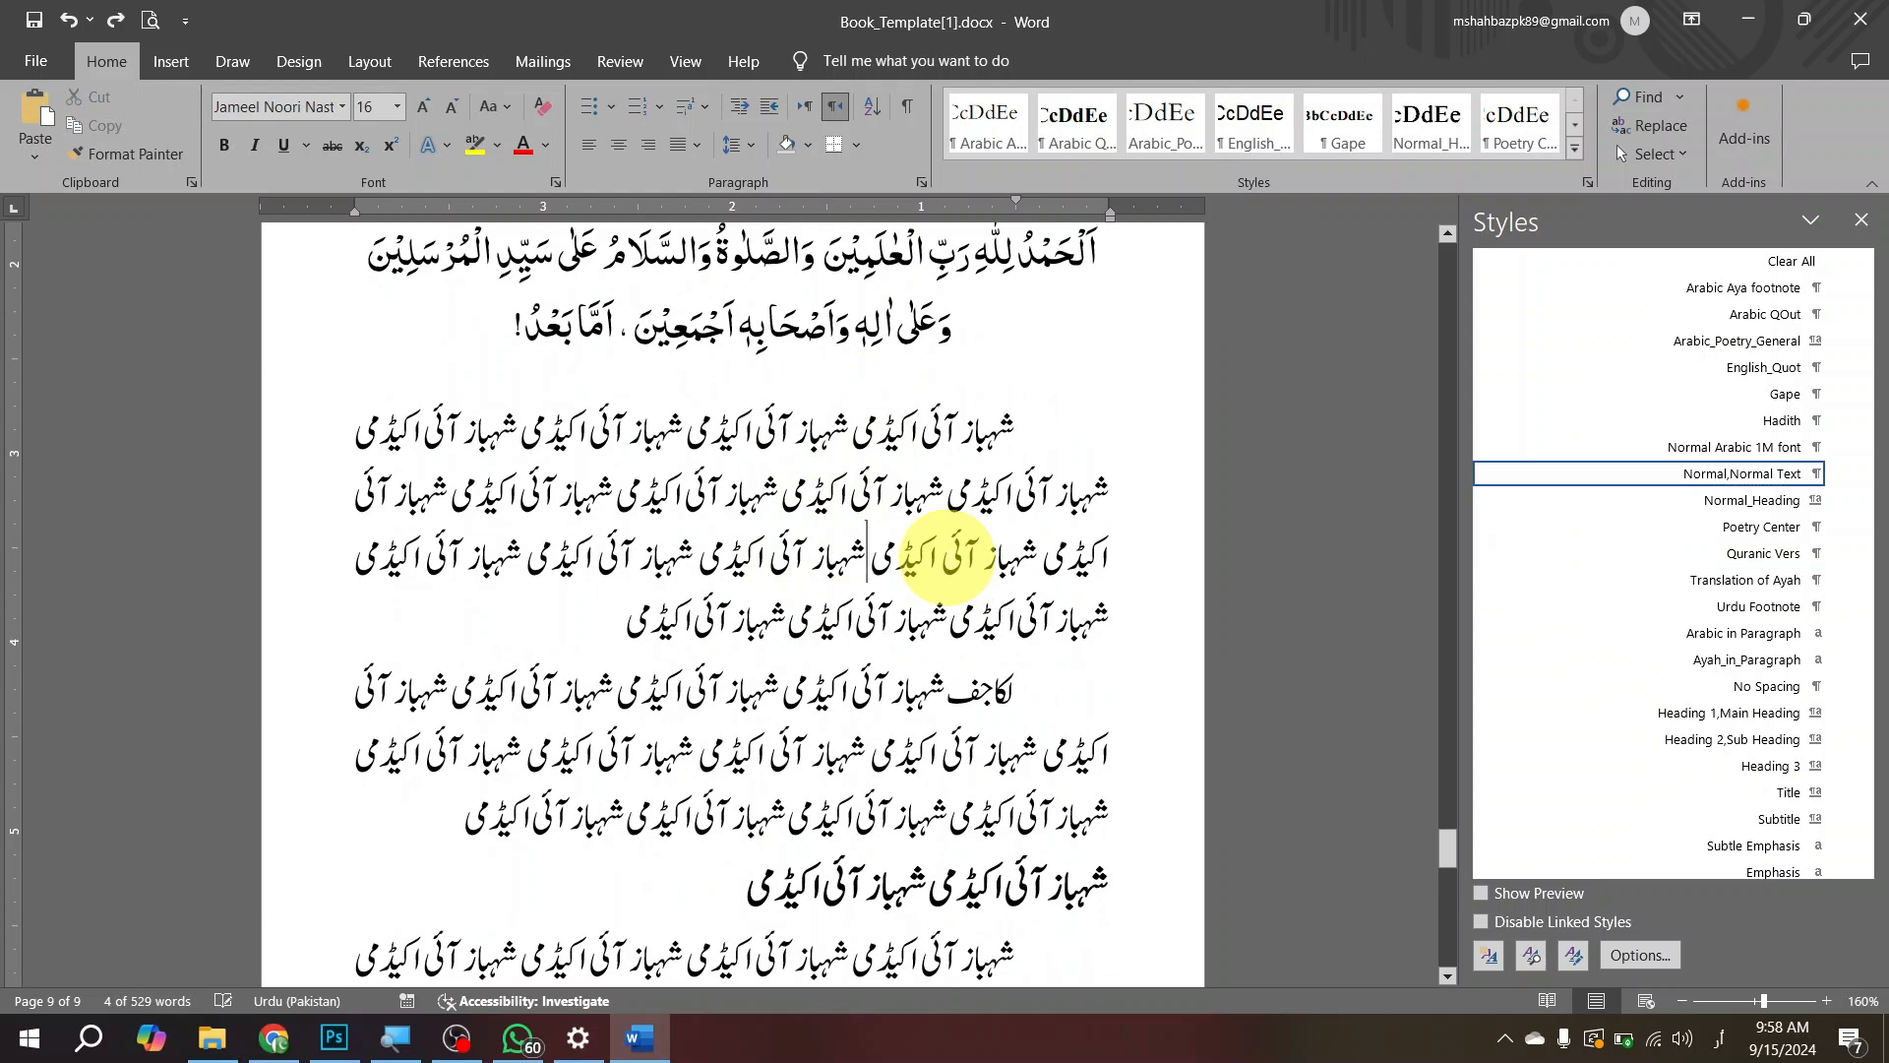
pyautogui.write('الحمد لله رب العلمين')
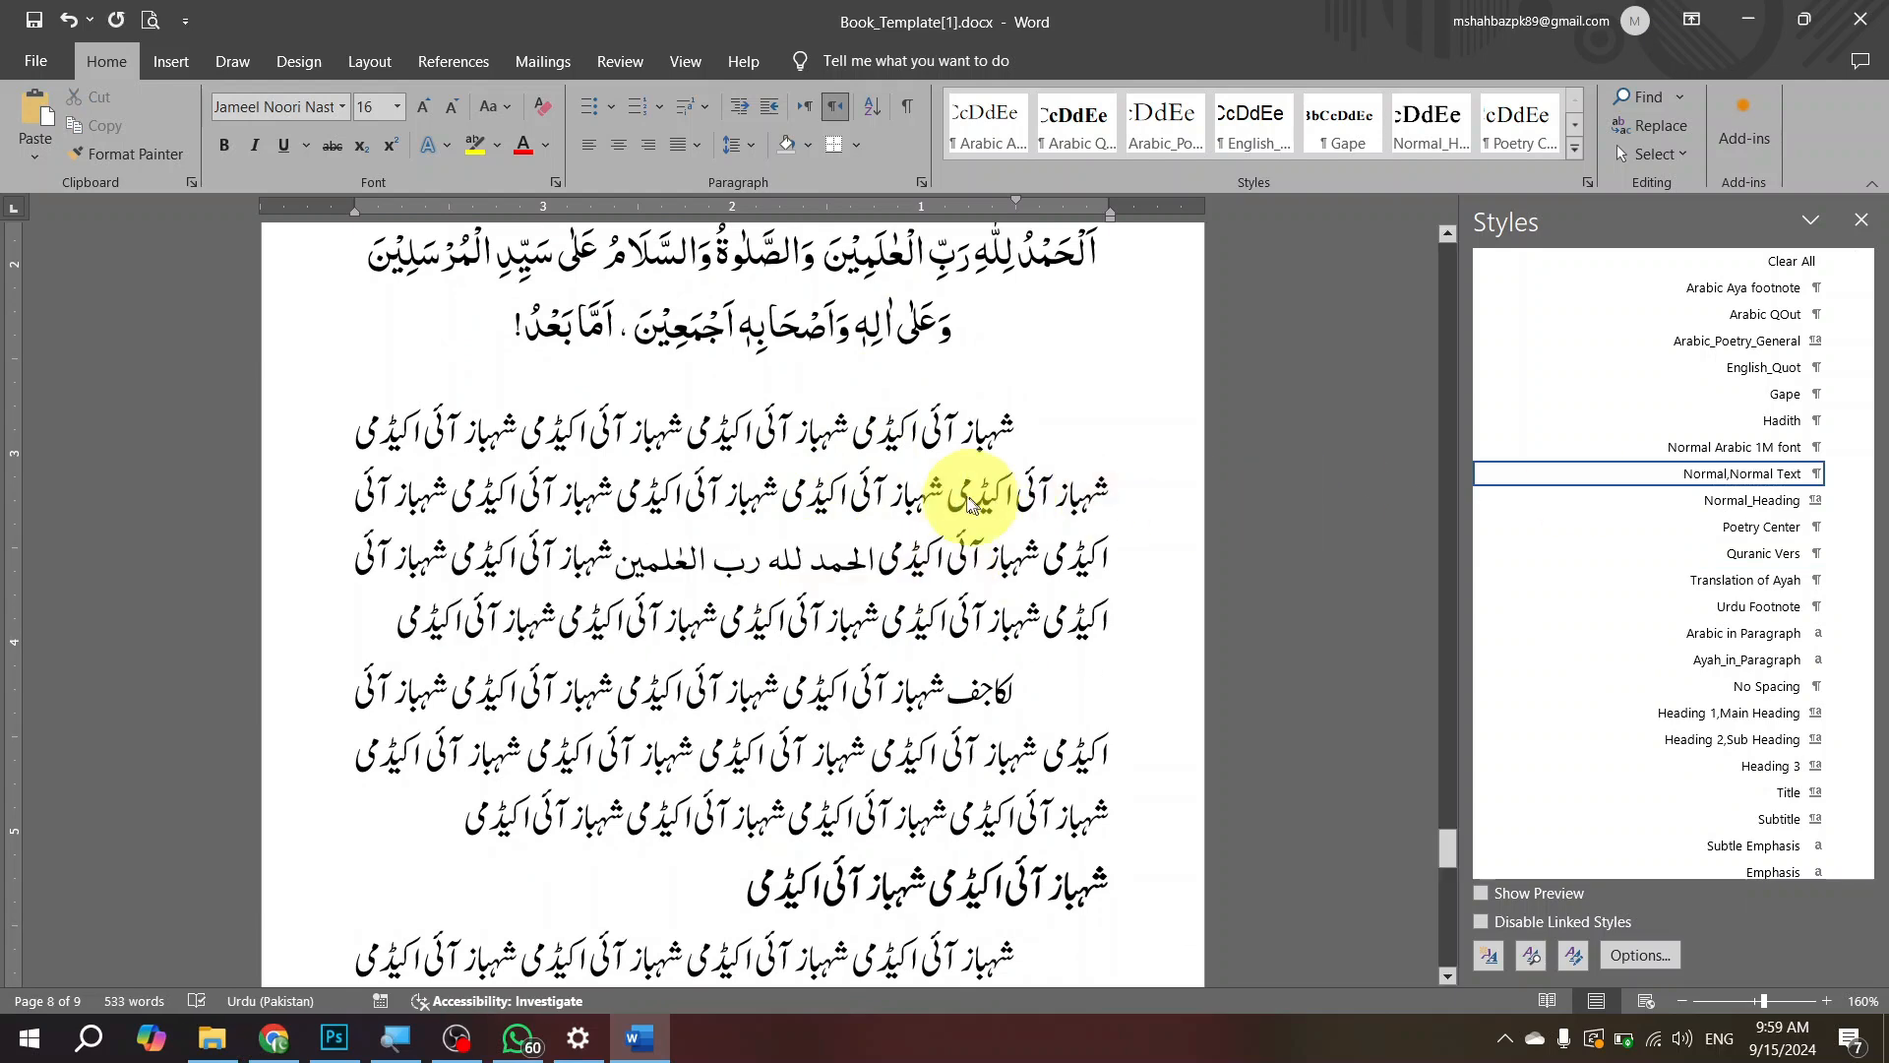
pyautogui.hotkey('ctrl', 'z')
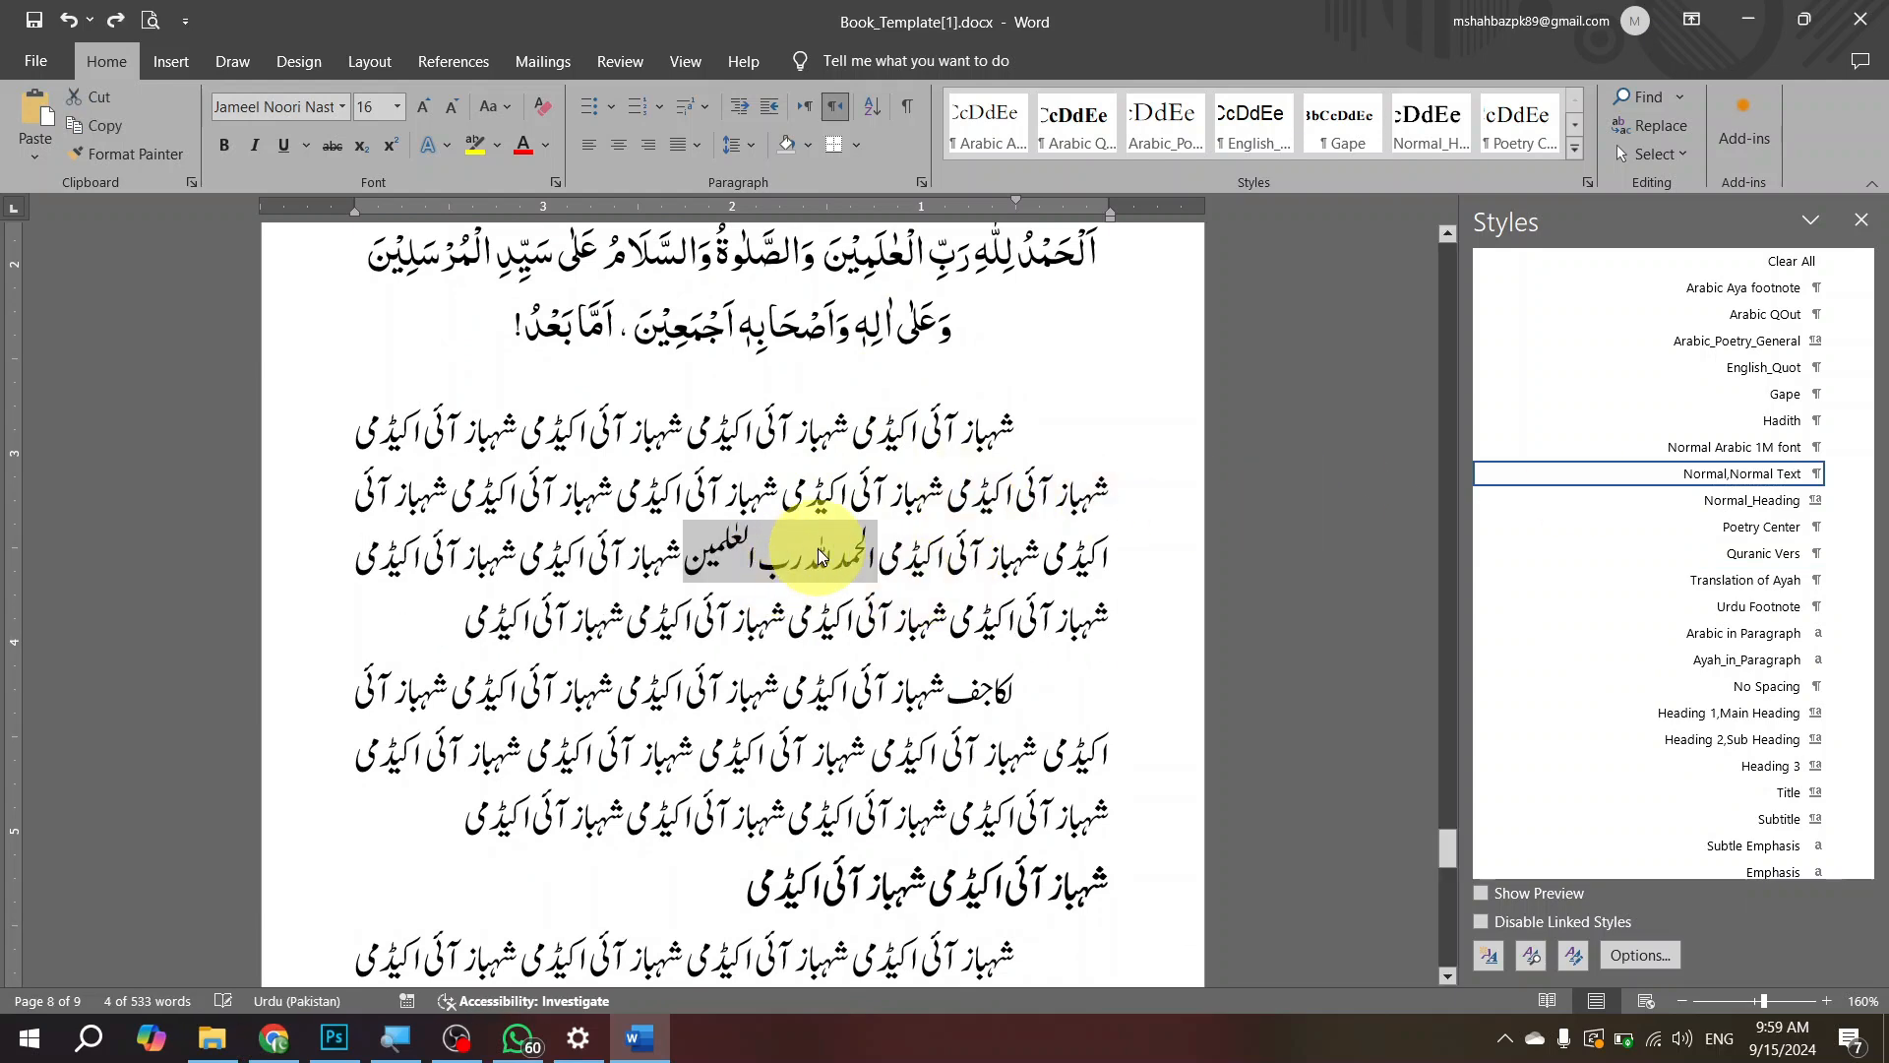
# Step: Apply the Ayah_in_Paragraph character style to the pasted verse in the first body paragraph
pyautogui.click(823, 540)
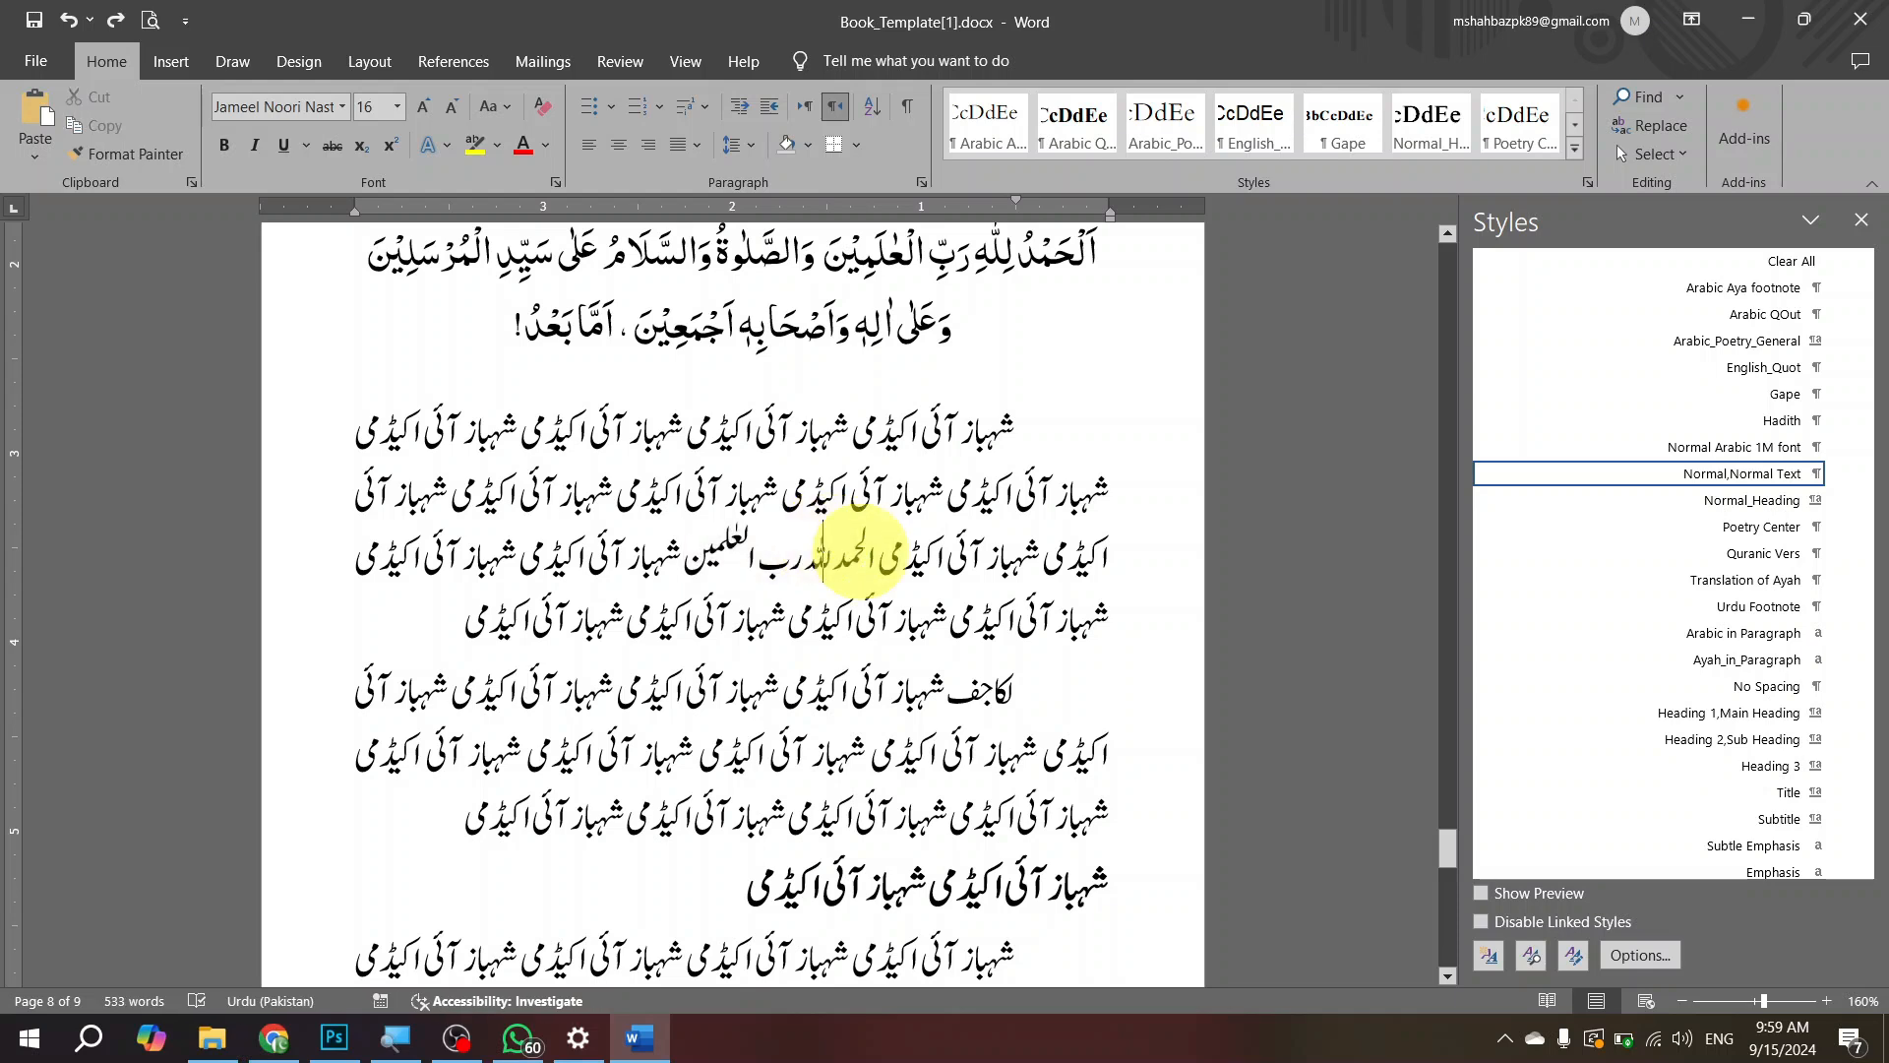
pyautogui.moveTo(875, 561); pyautogui.dragTo(684, 551)
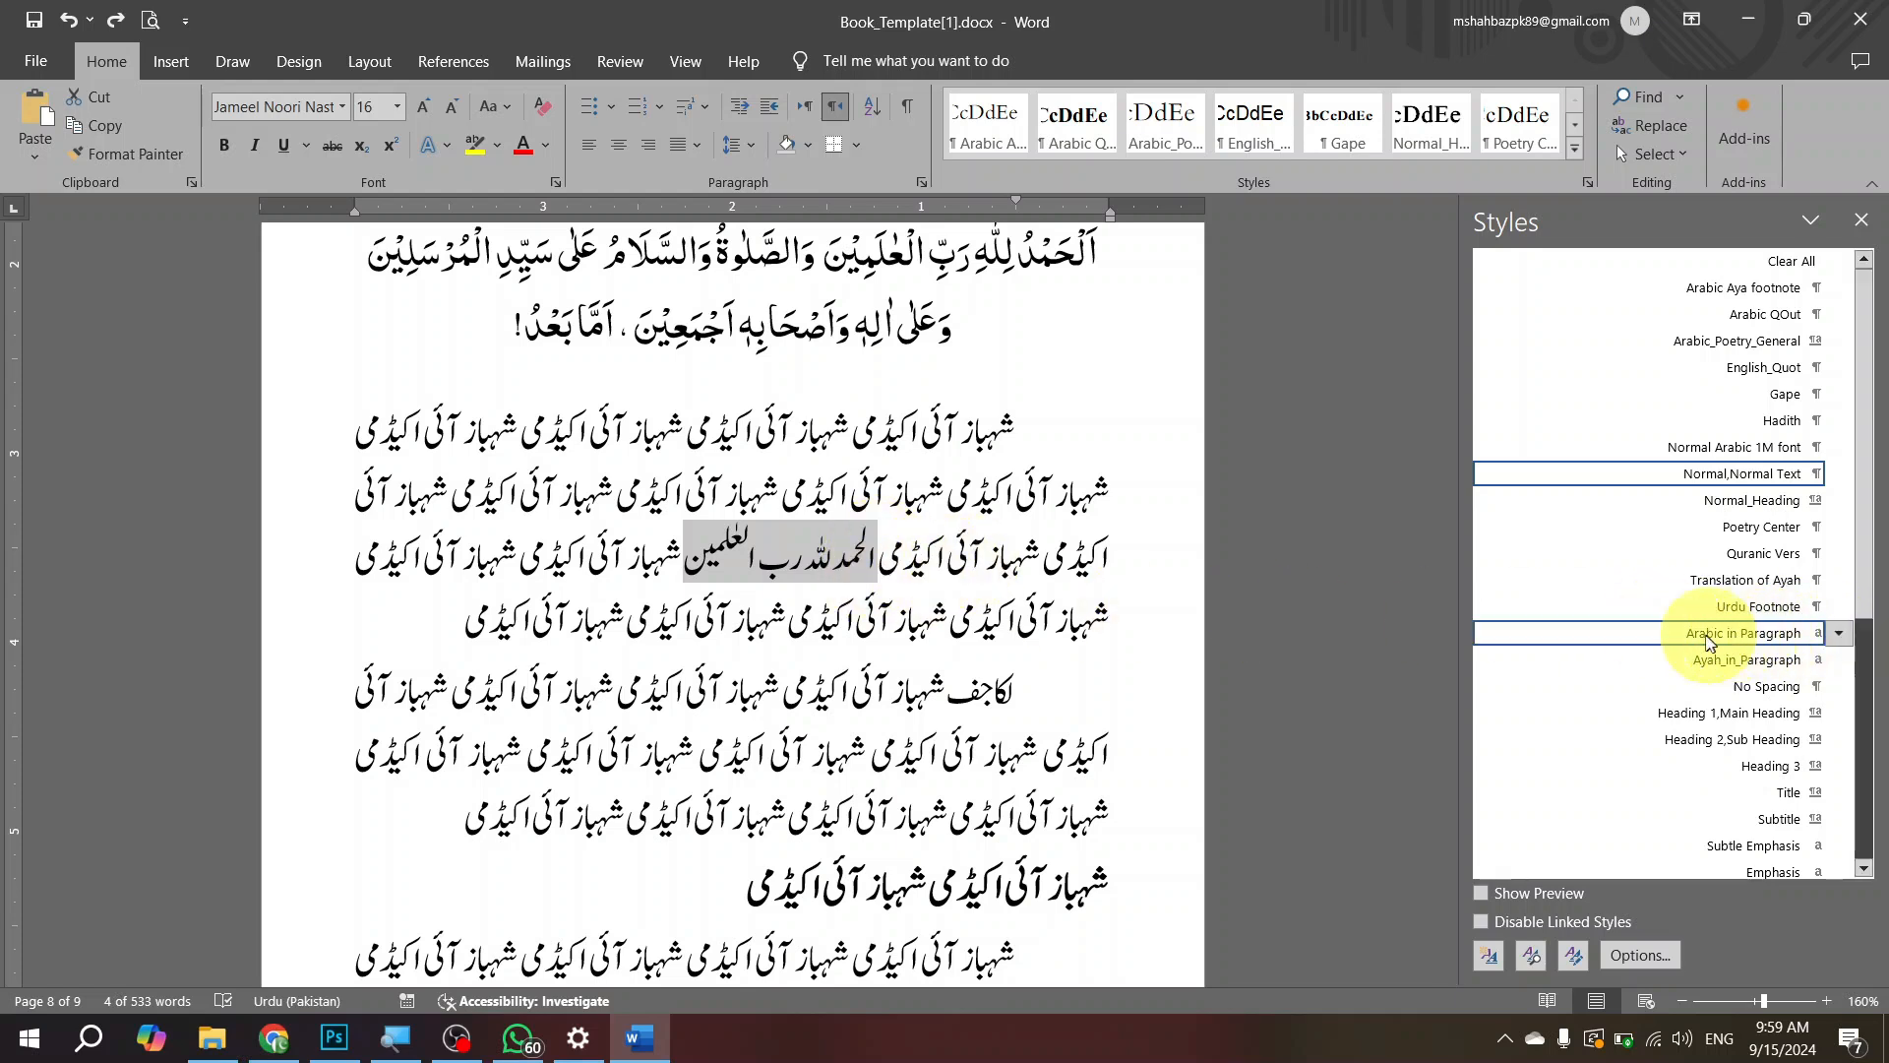
pyautogui.moveTo(1693, 641)
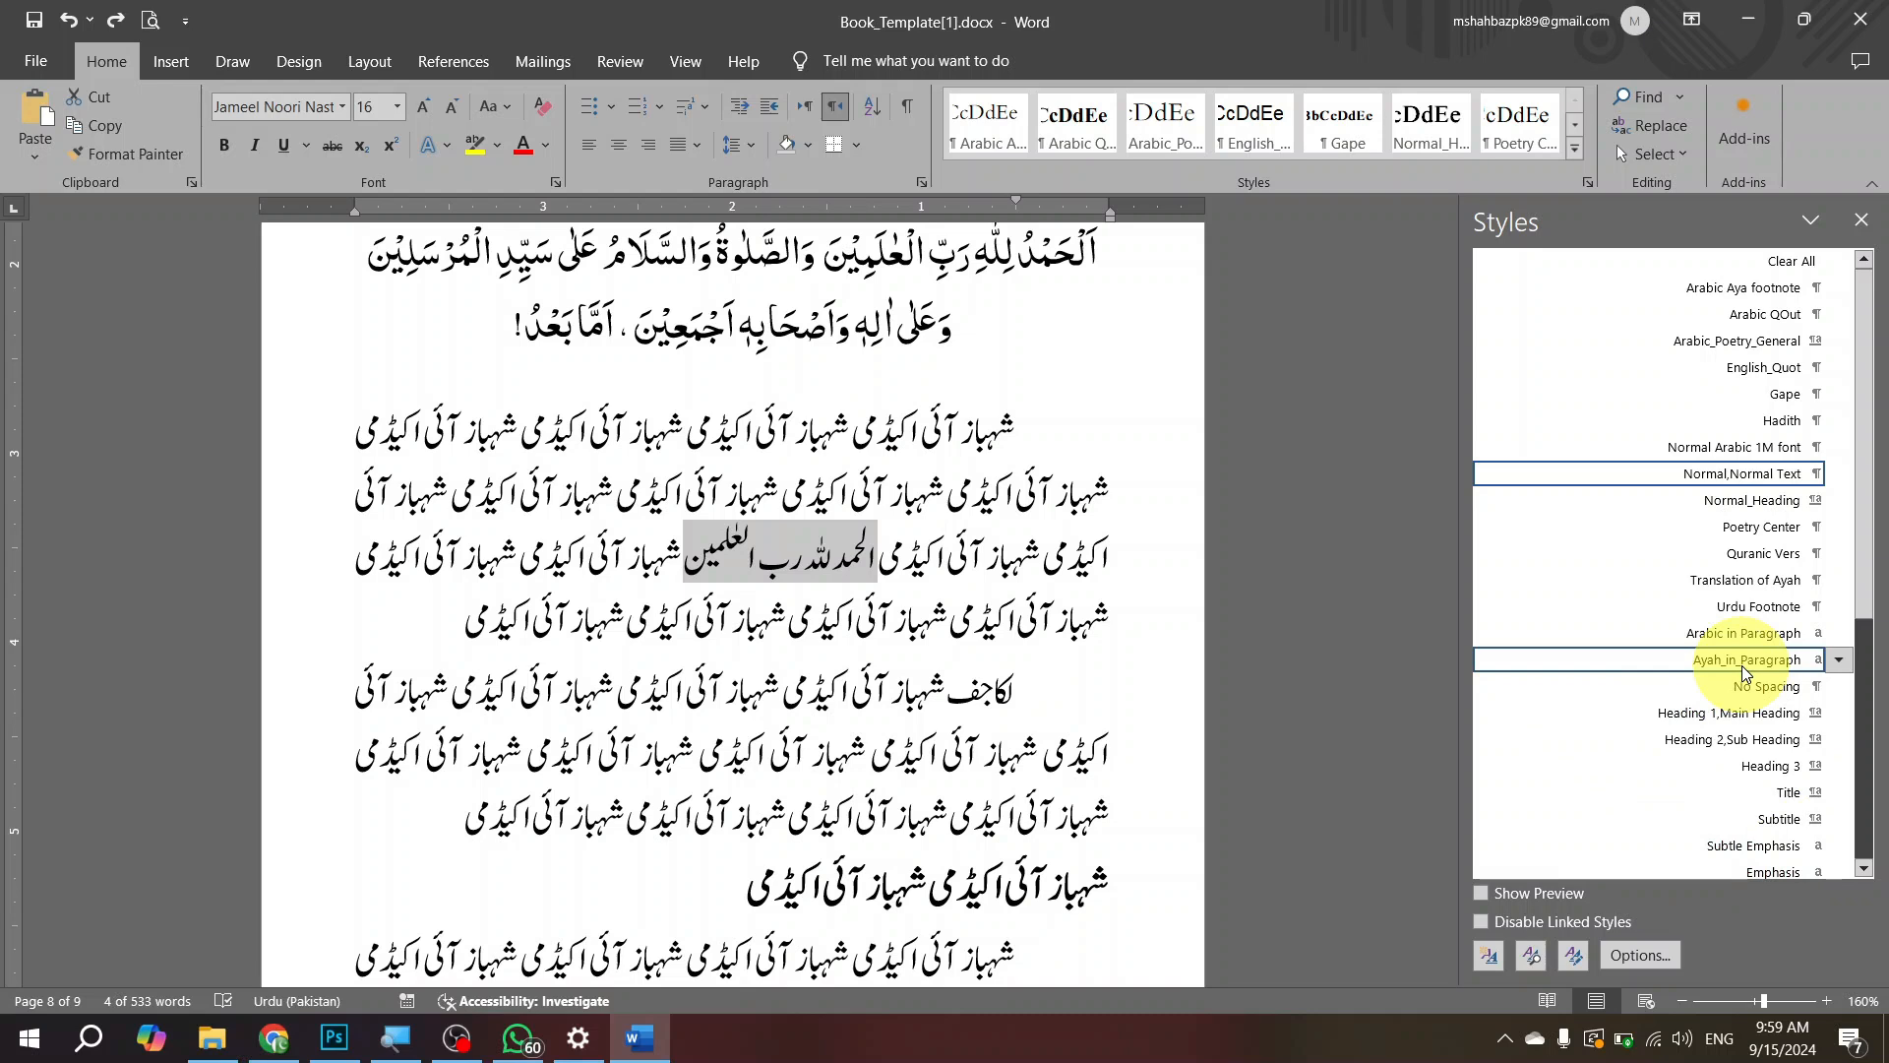
pyautogui.click(1742, 665)
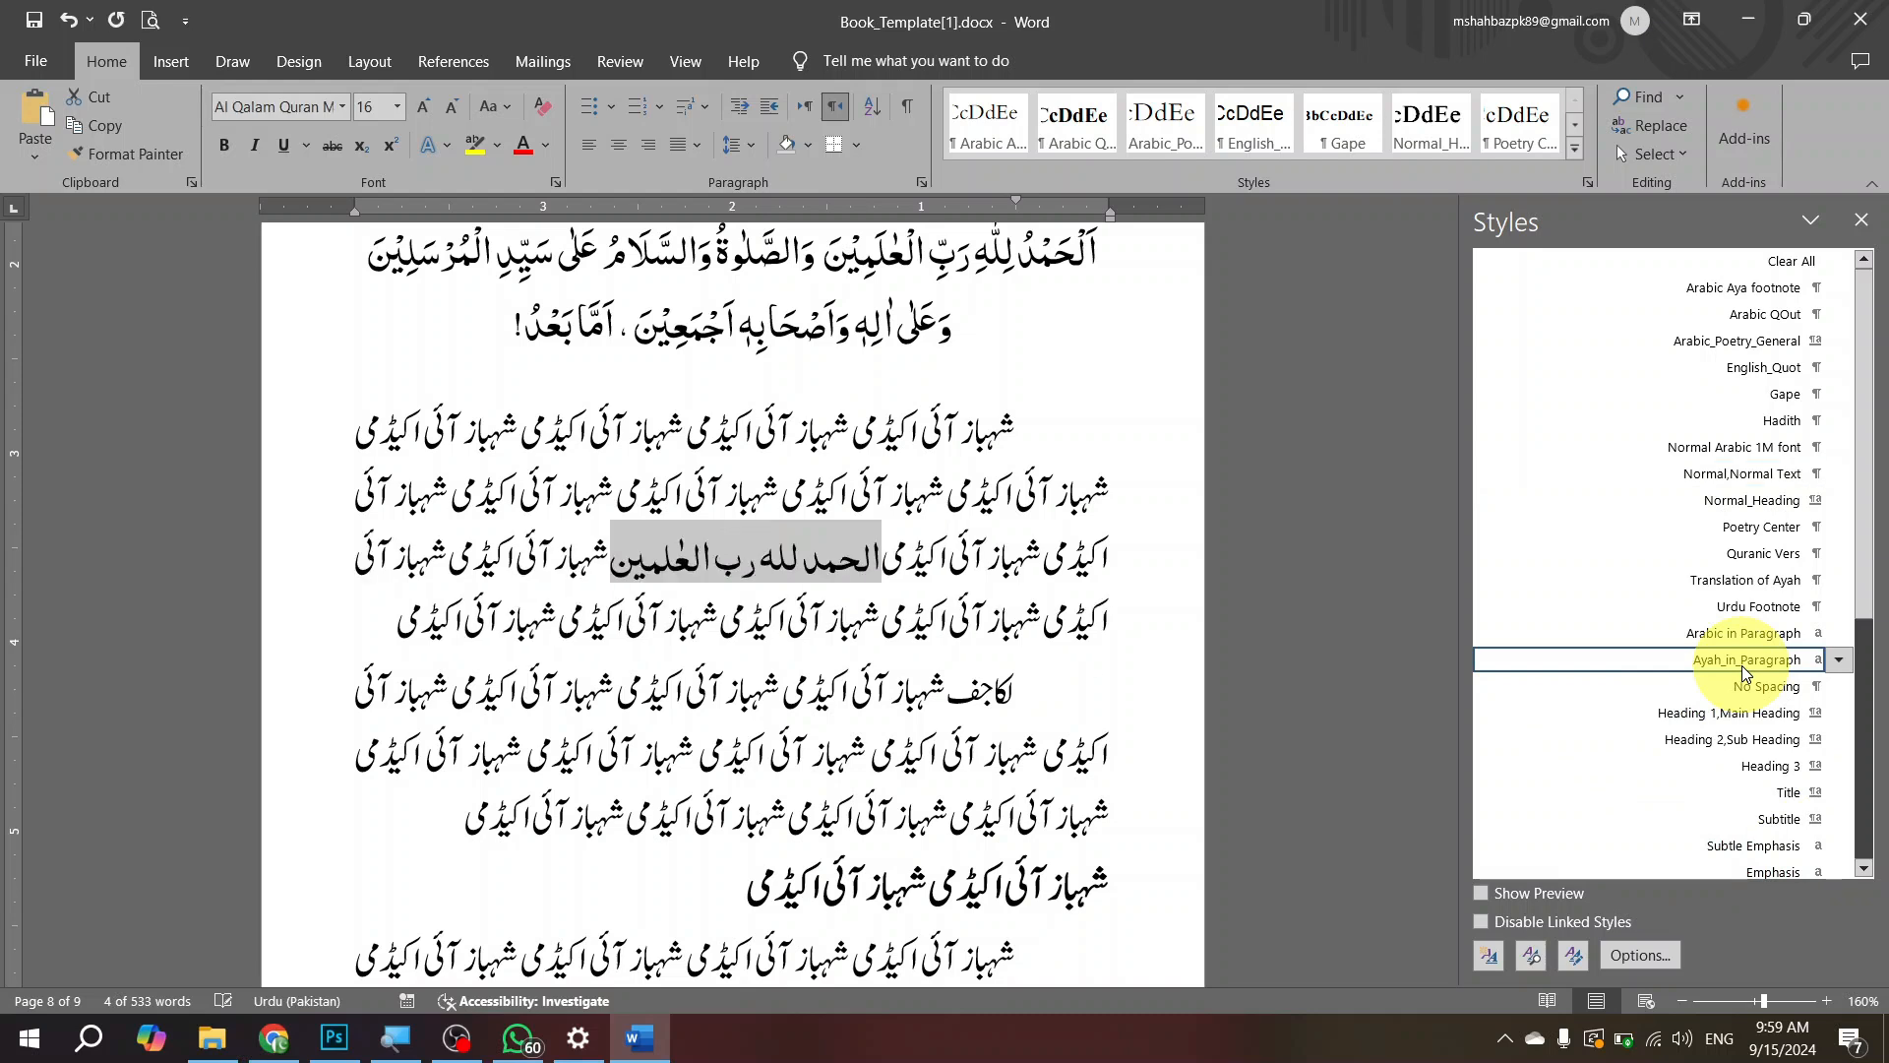
pyautogui.click(1397, 630)
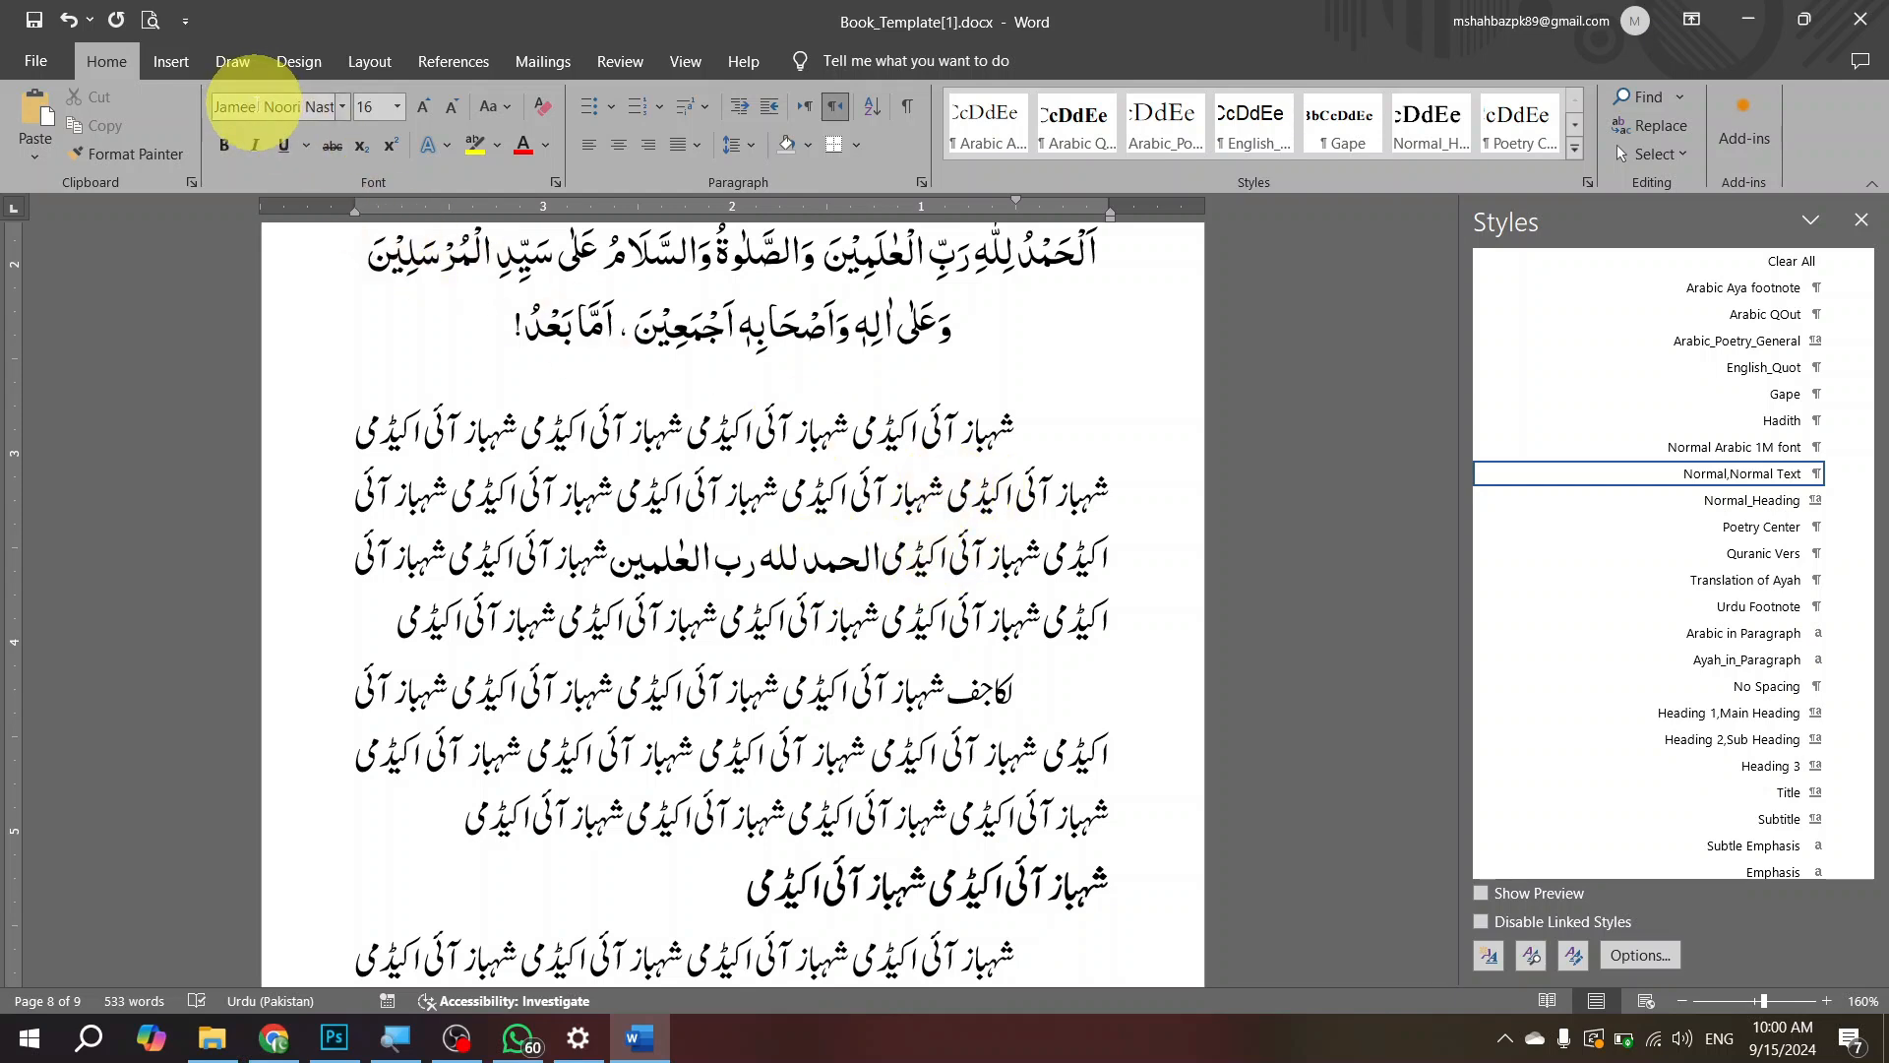
# Step: Try the Heading 1,Main Heading style on the body paragraph containing the verse, check the verse's font, and restore Normal,Normal Text
pyautogui.click(758, 558)
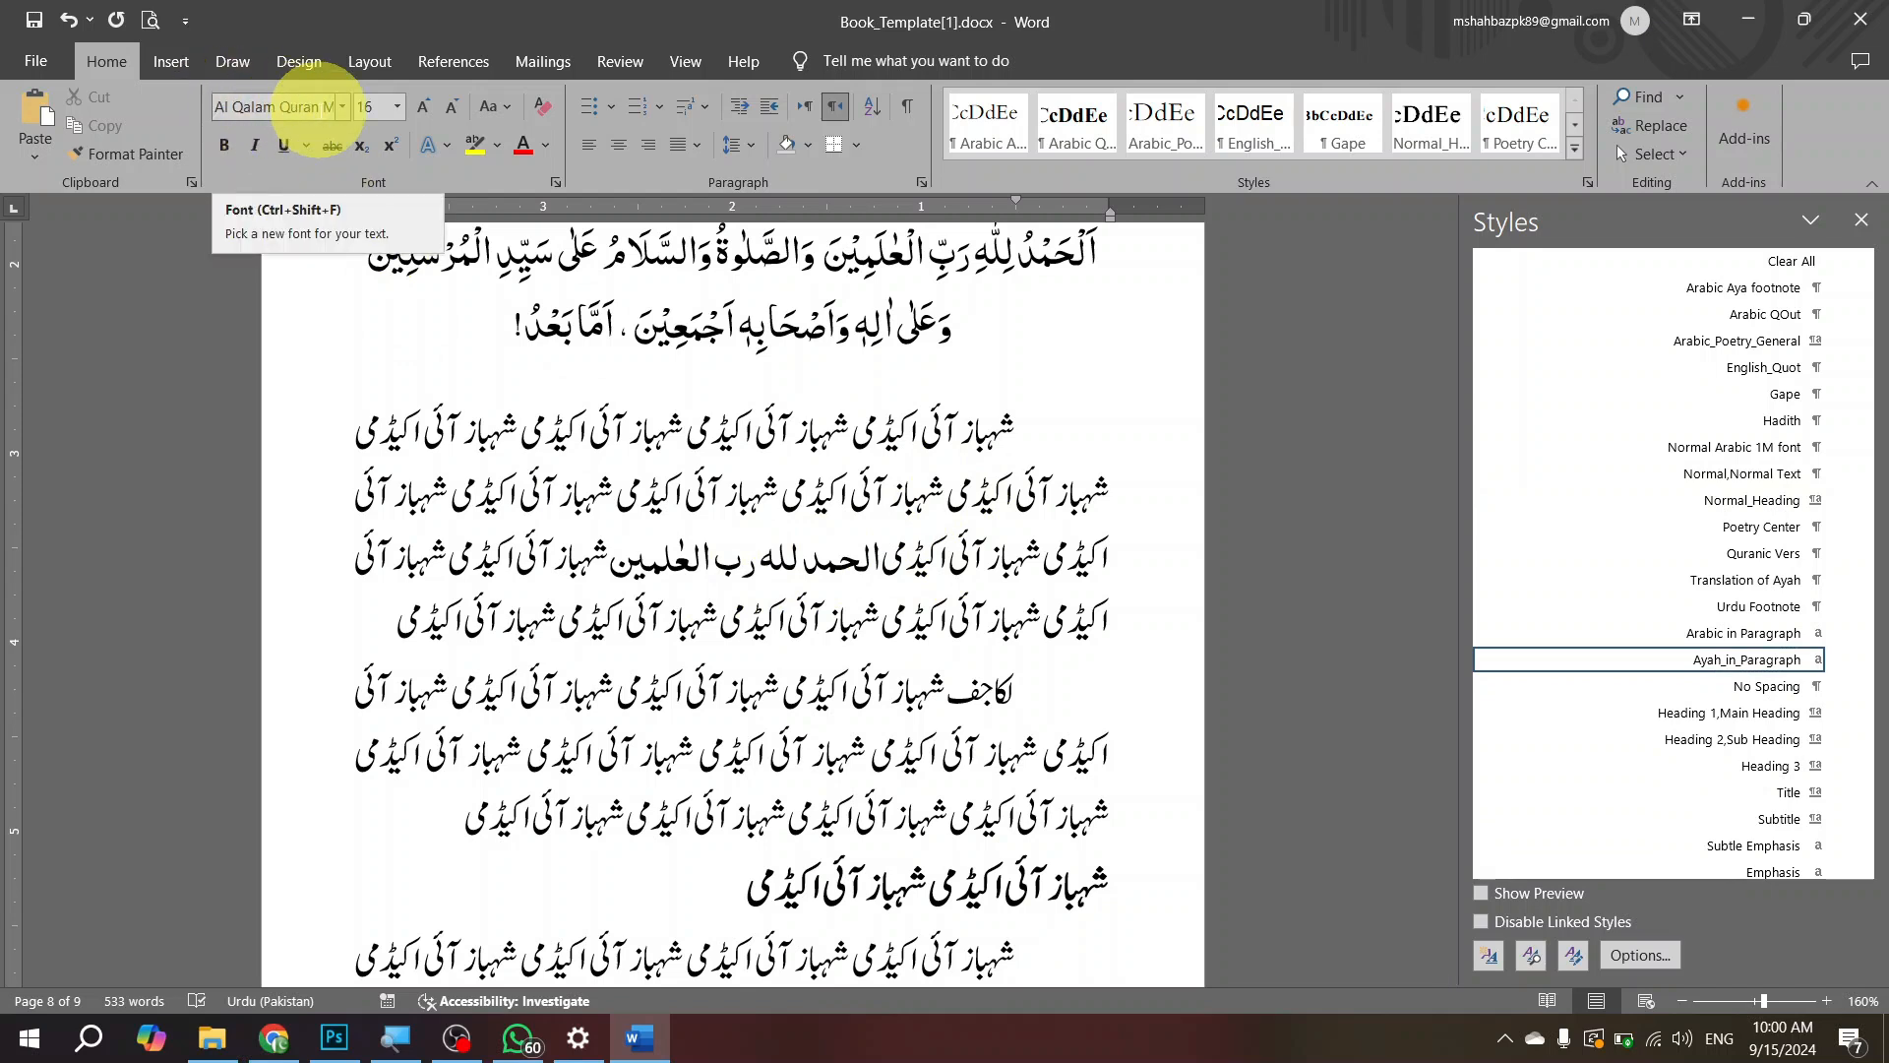
pyautogui.click(971, 558)
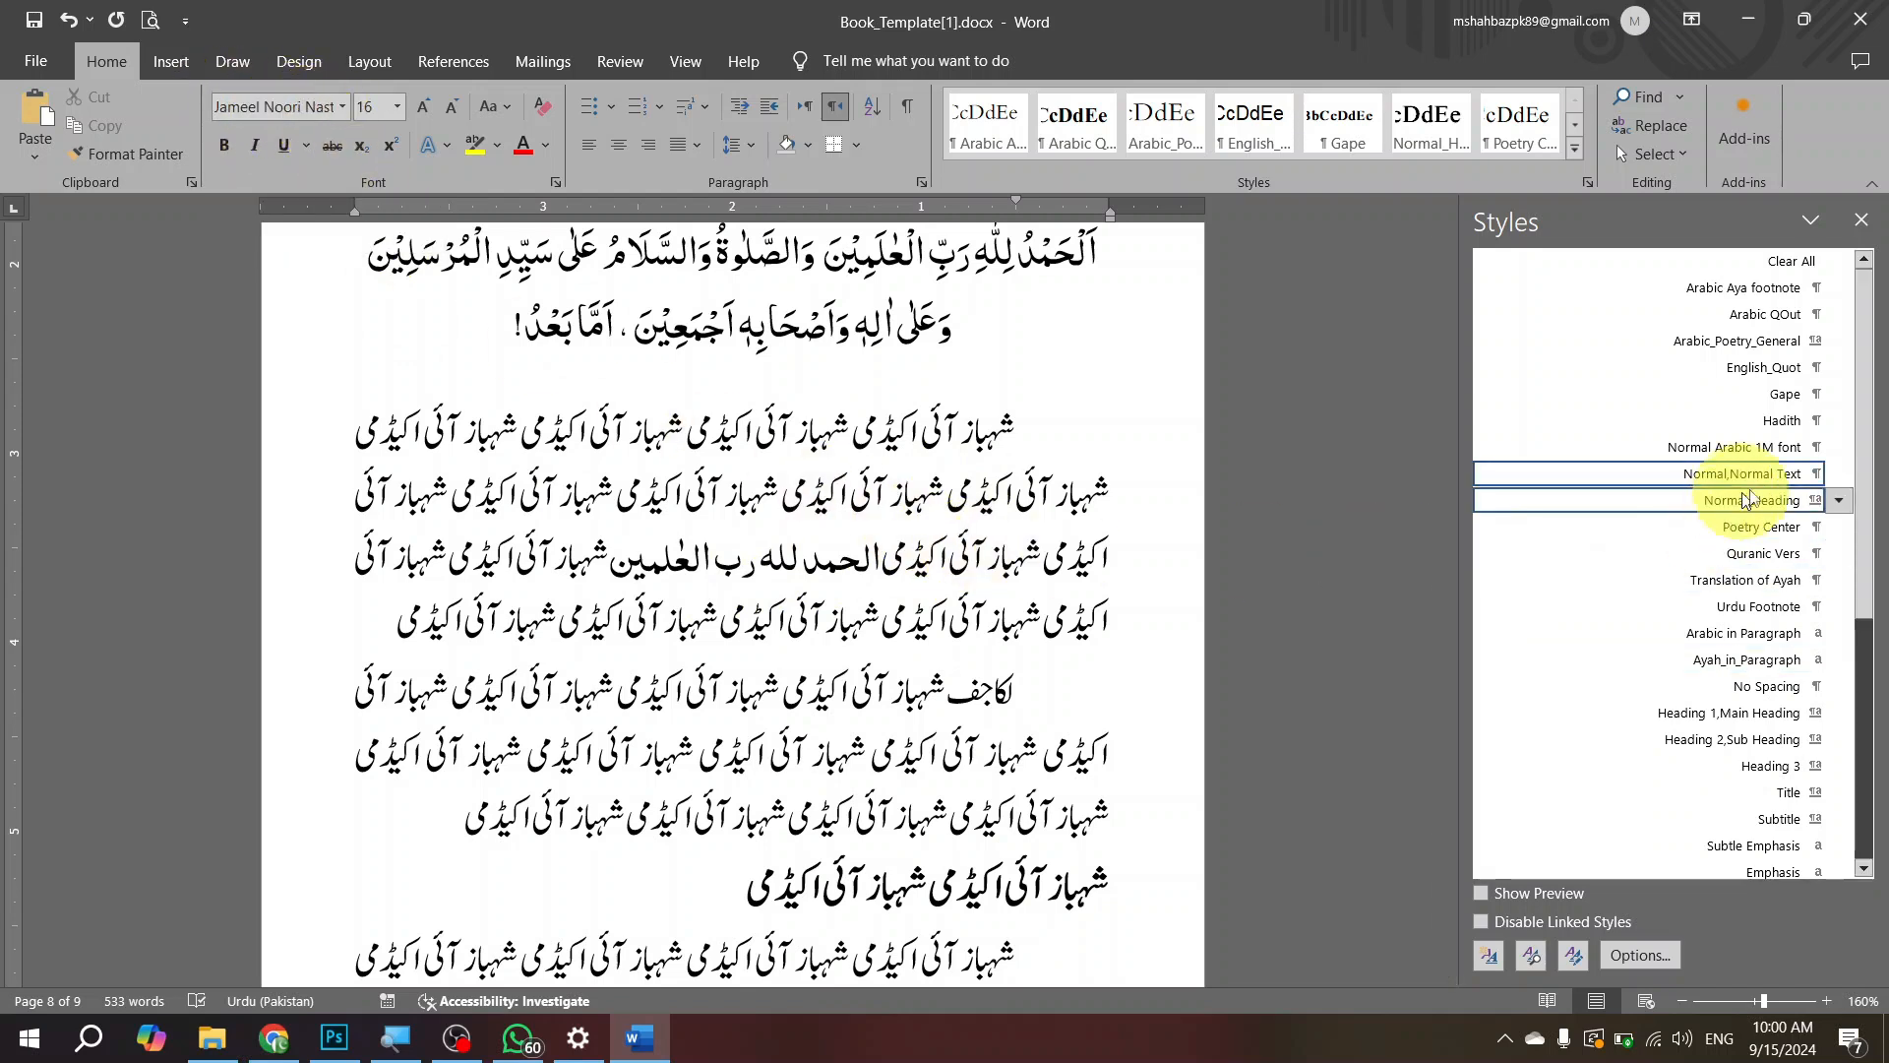
pyautogui.click(1767, 712)
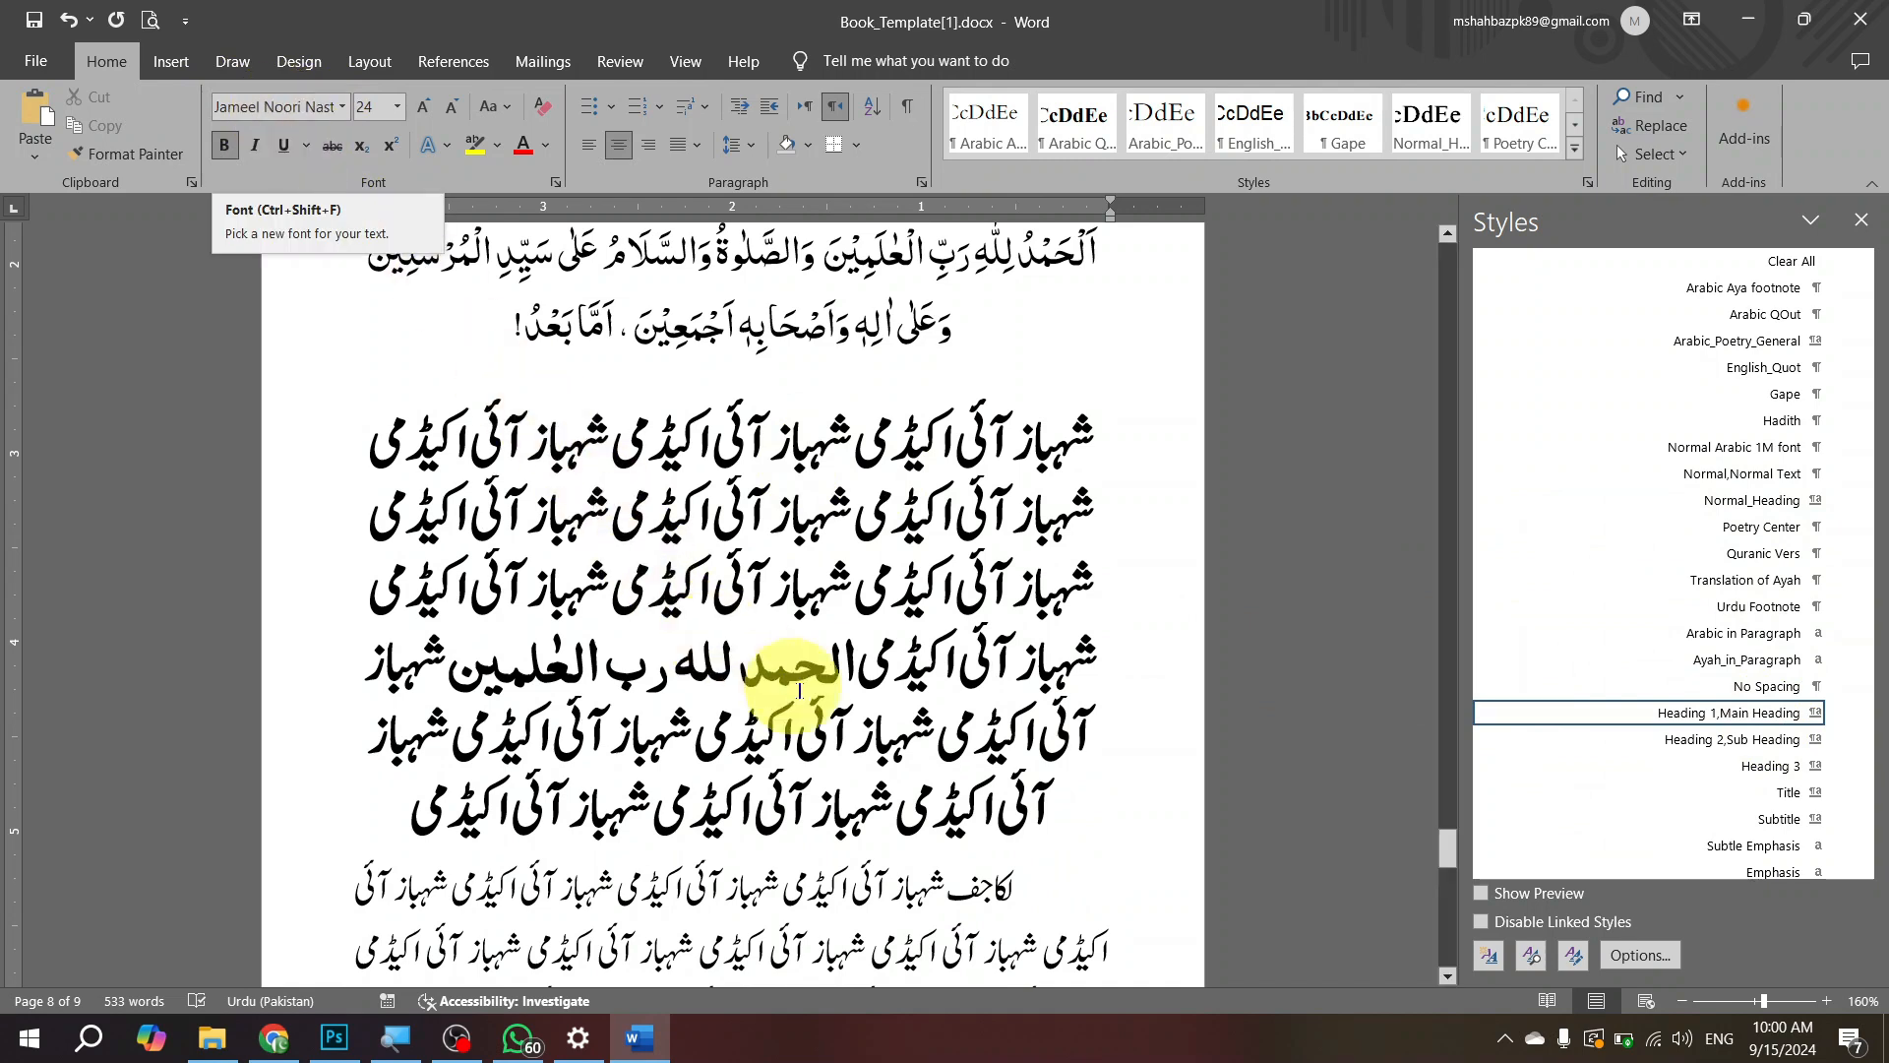
pyautogui.click(748, 669)
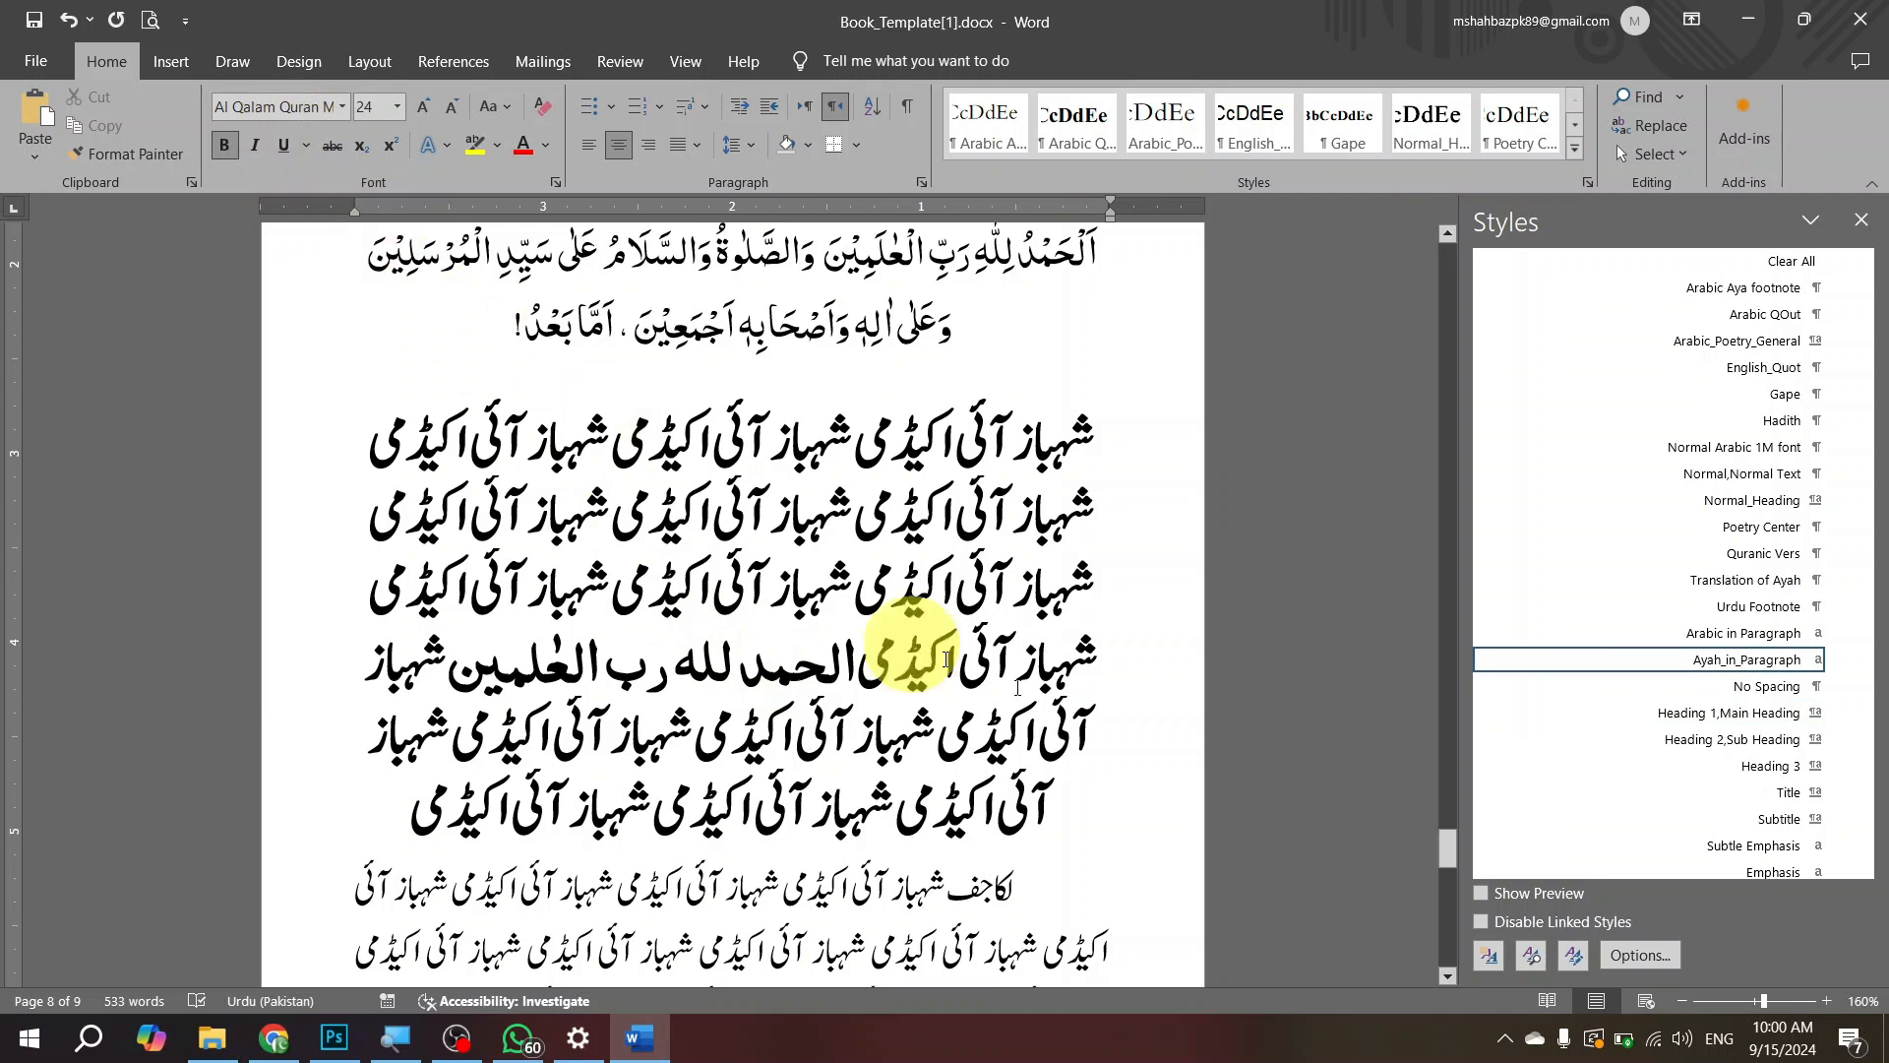
pyautogui.click(1742, 472)
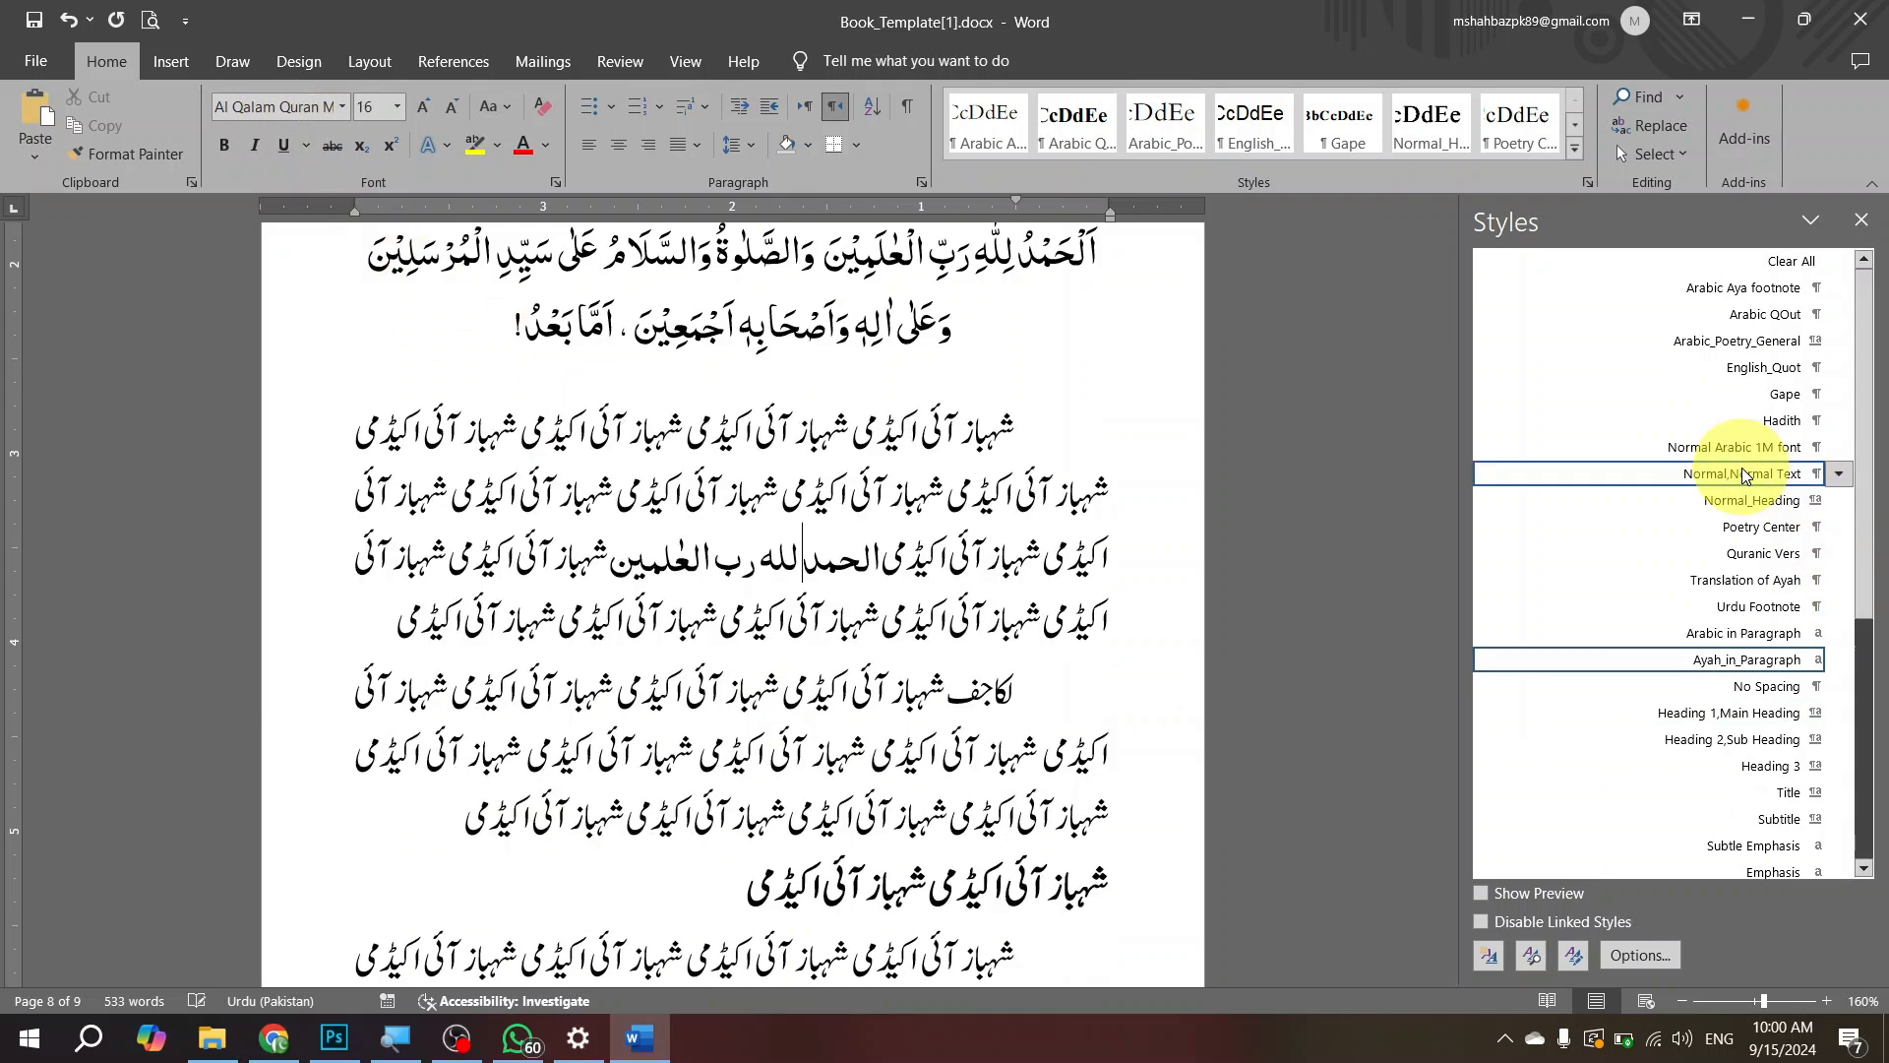
# Step: Compare the style and font of the inline verse with those of the surrounding Urdu body text
pyautogui.moveTo(764, 576)
pyautogui.mouseDown()
pyautogui.moveTo(633, 551)
pyautogui.moveTo(738, 559)
pyautogui.mouseUp()
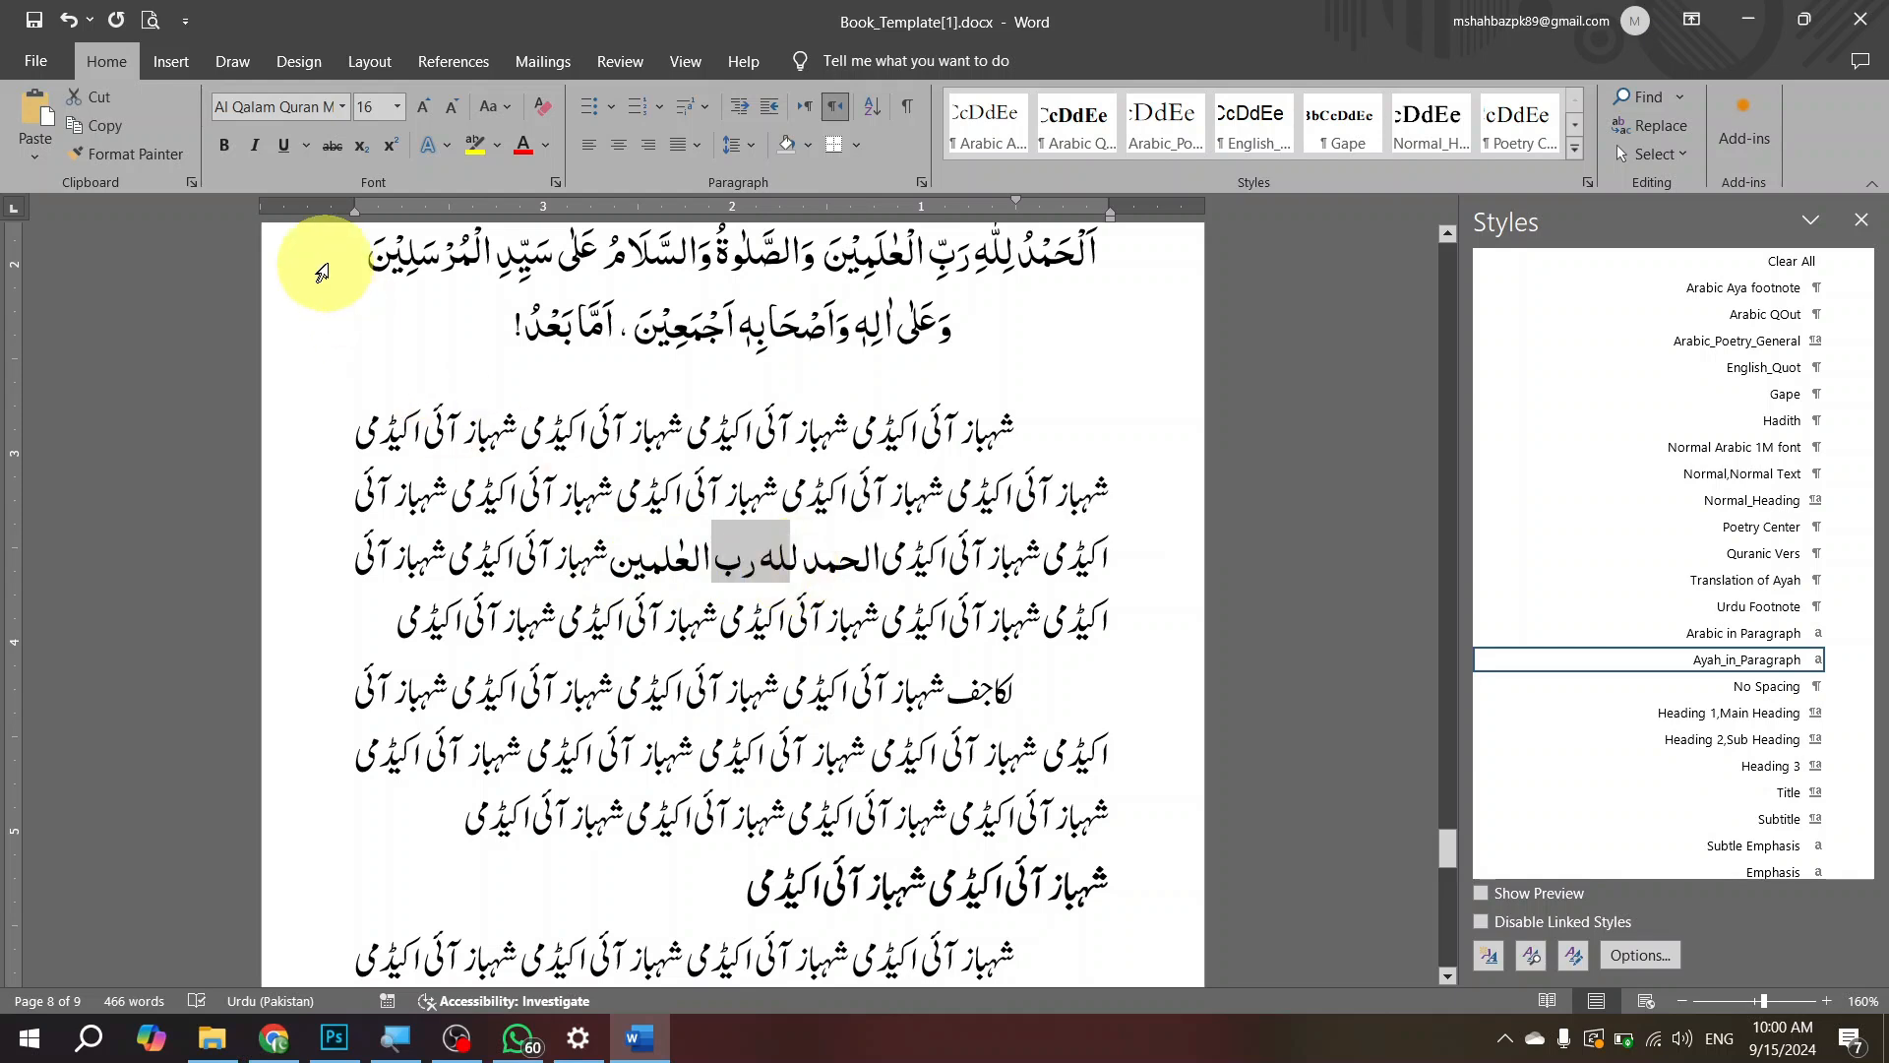
pyautogui.click(717, 553)
pyautogui.click(705, 489)
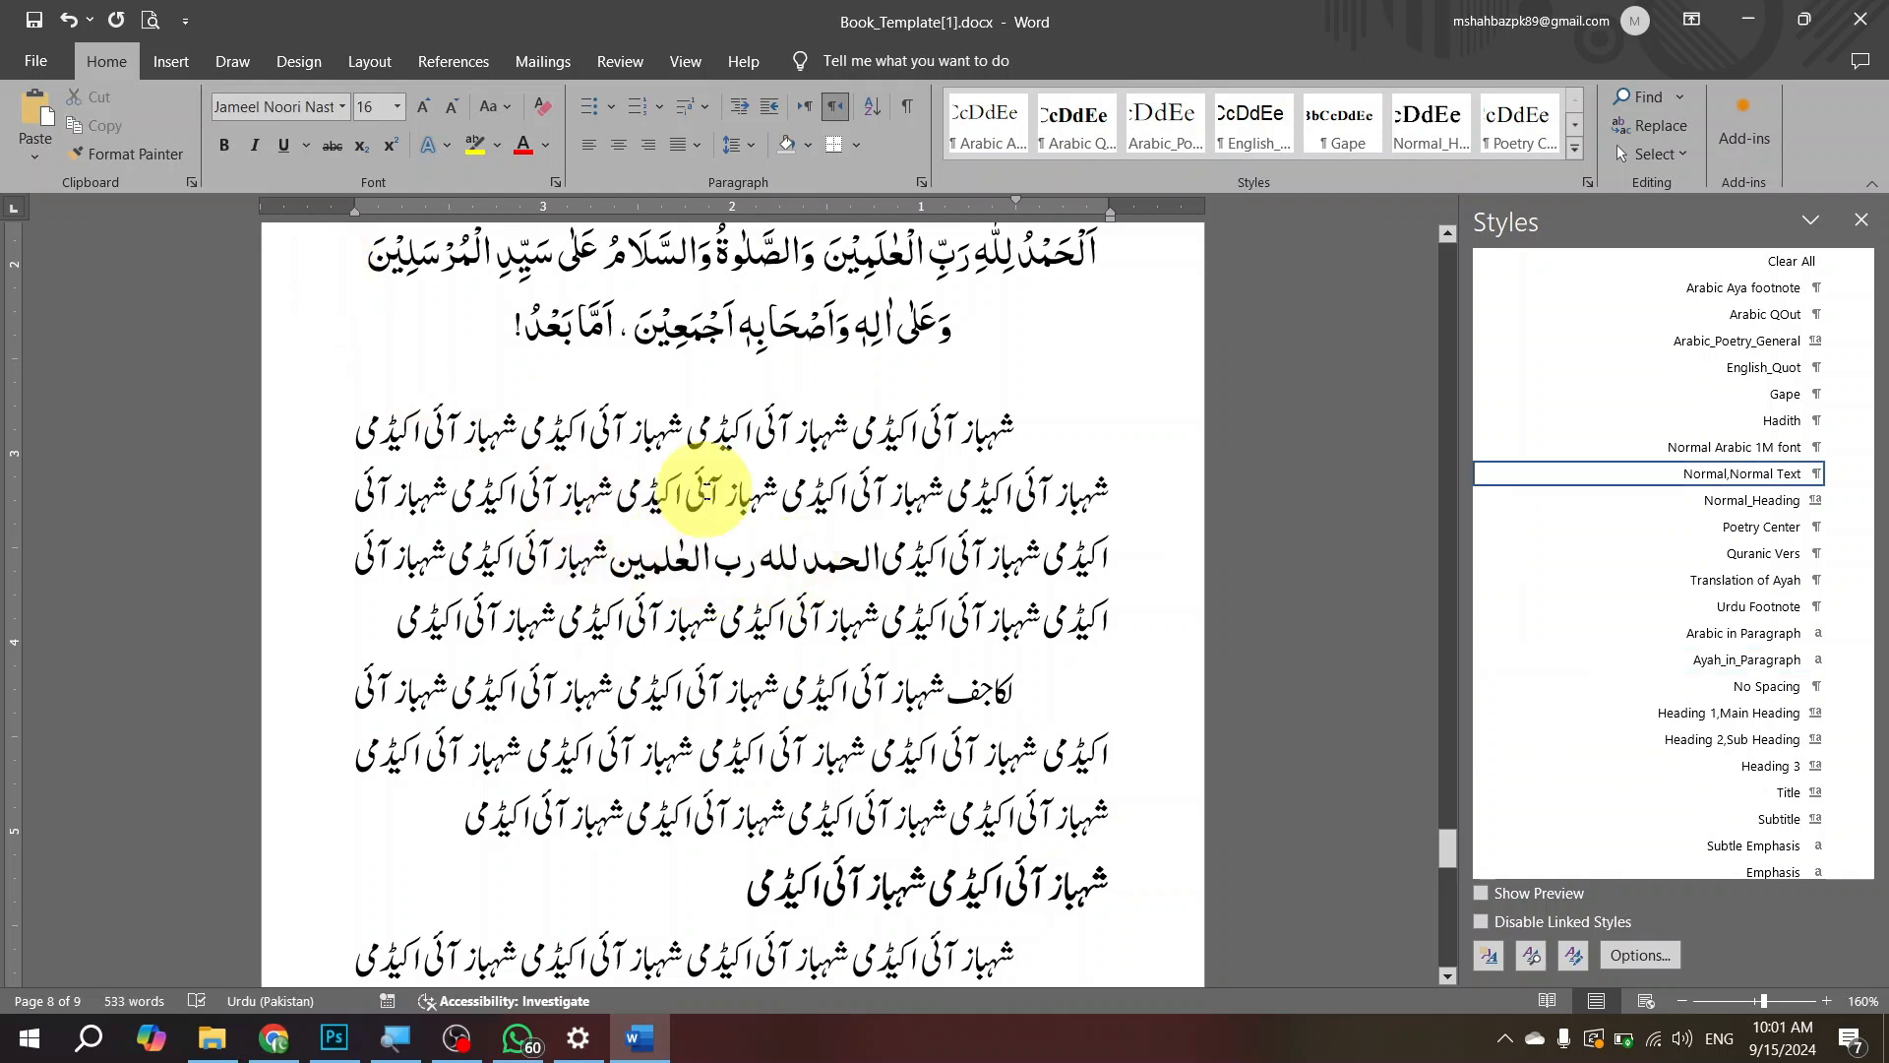
pyautogui.moveTo(786, 590); pyautogui.dragTo(675, 589)
pyautogui.click(590, 578)
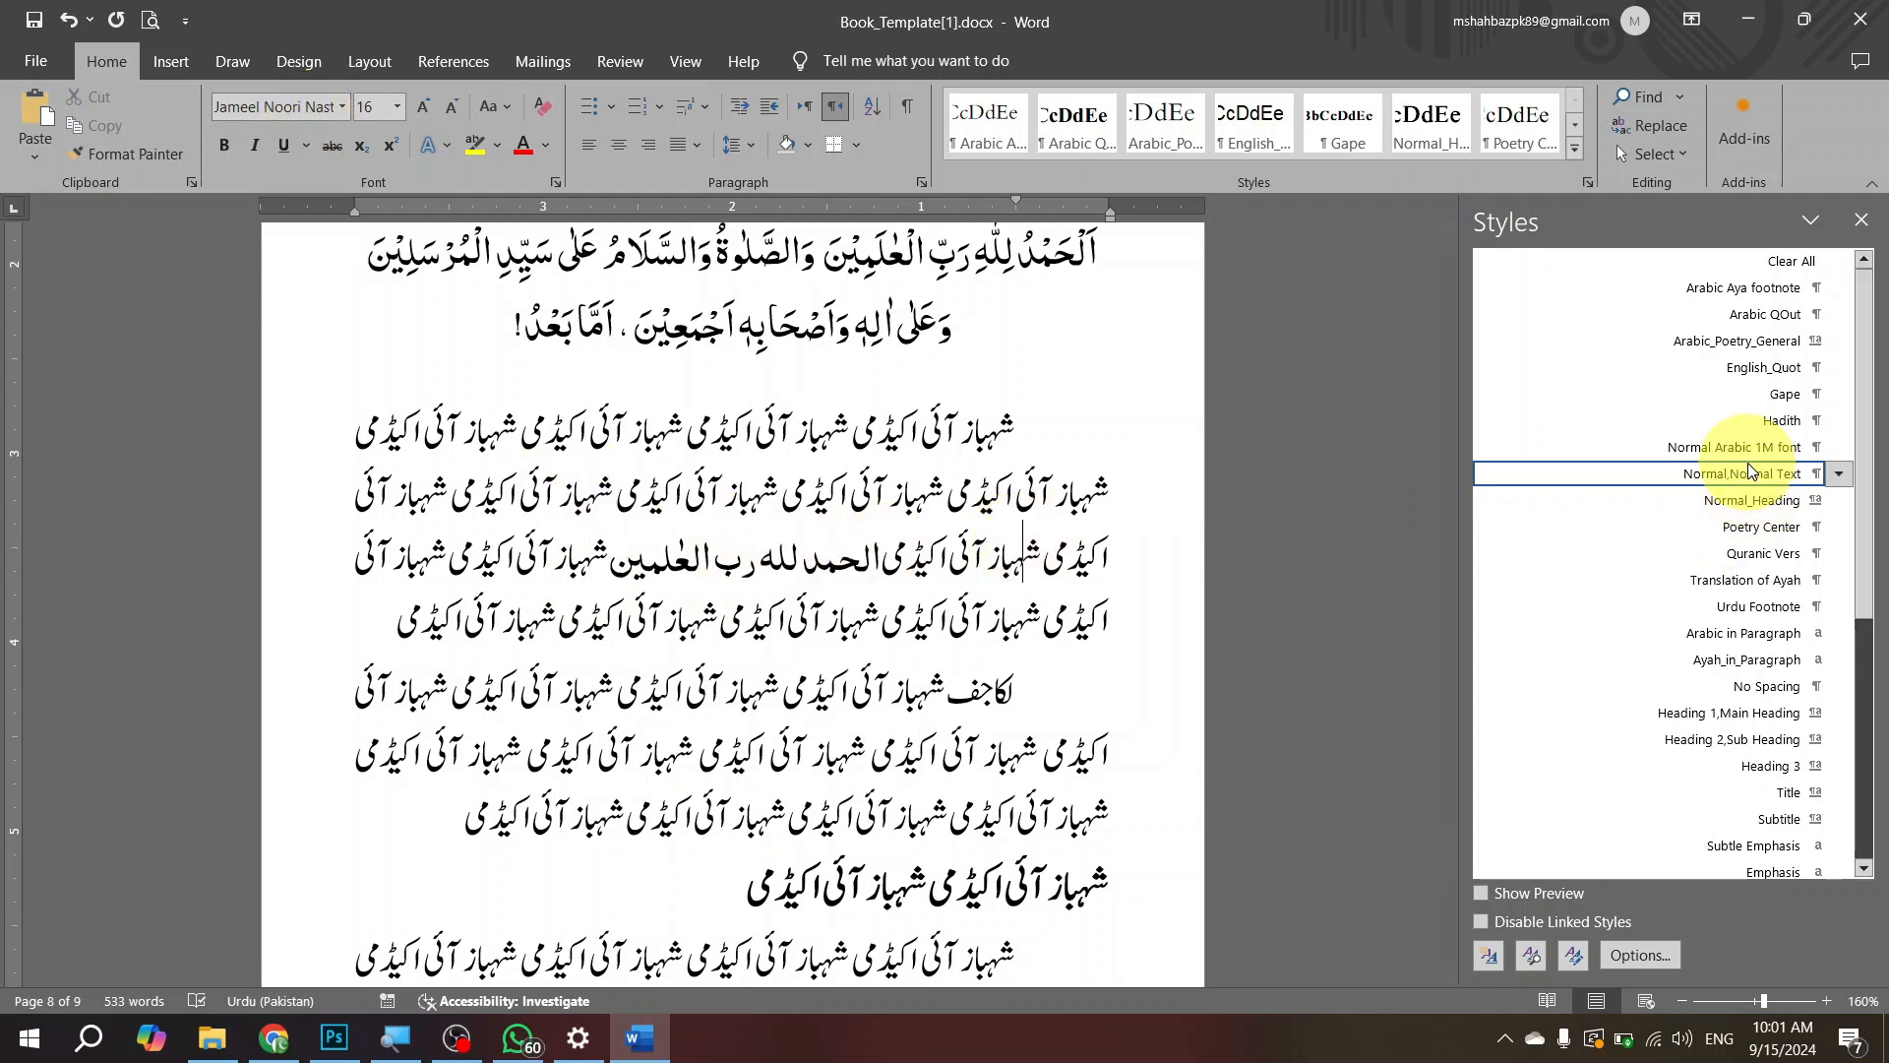
pyautogui.click(790, 553)
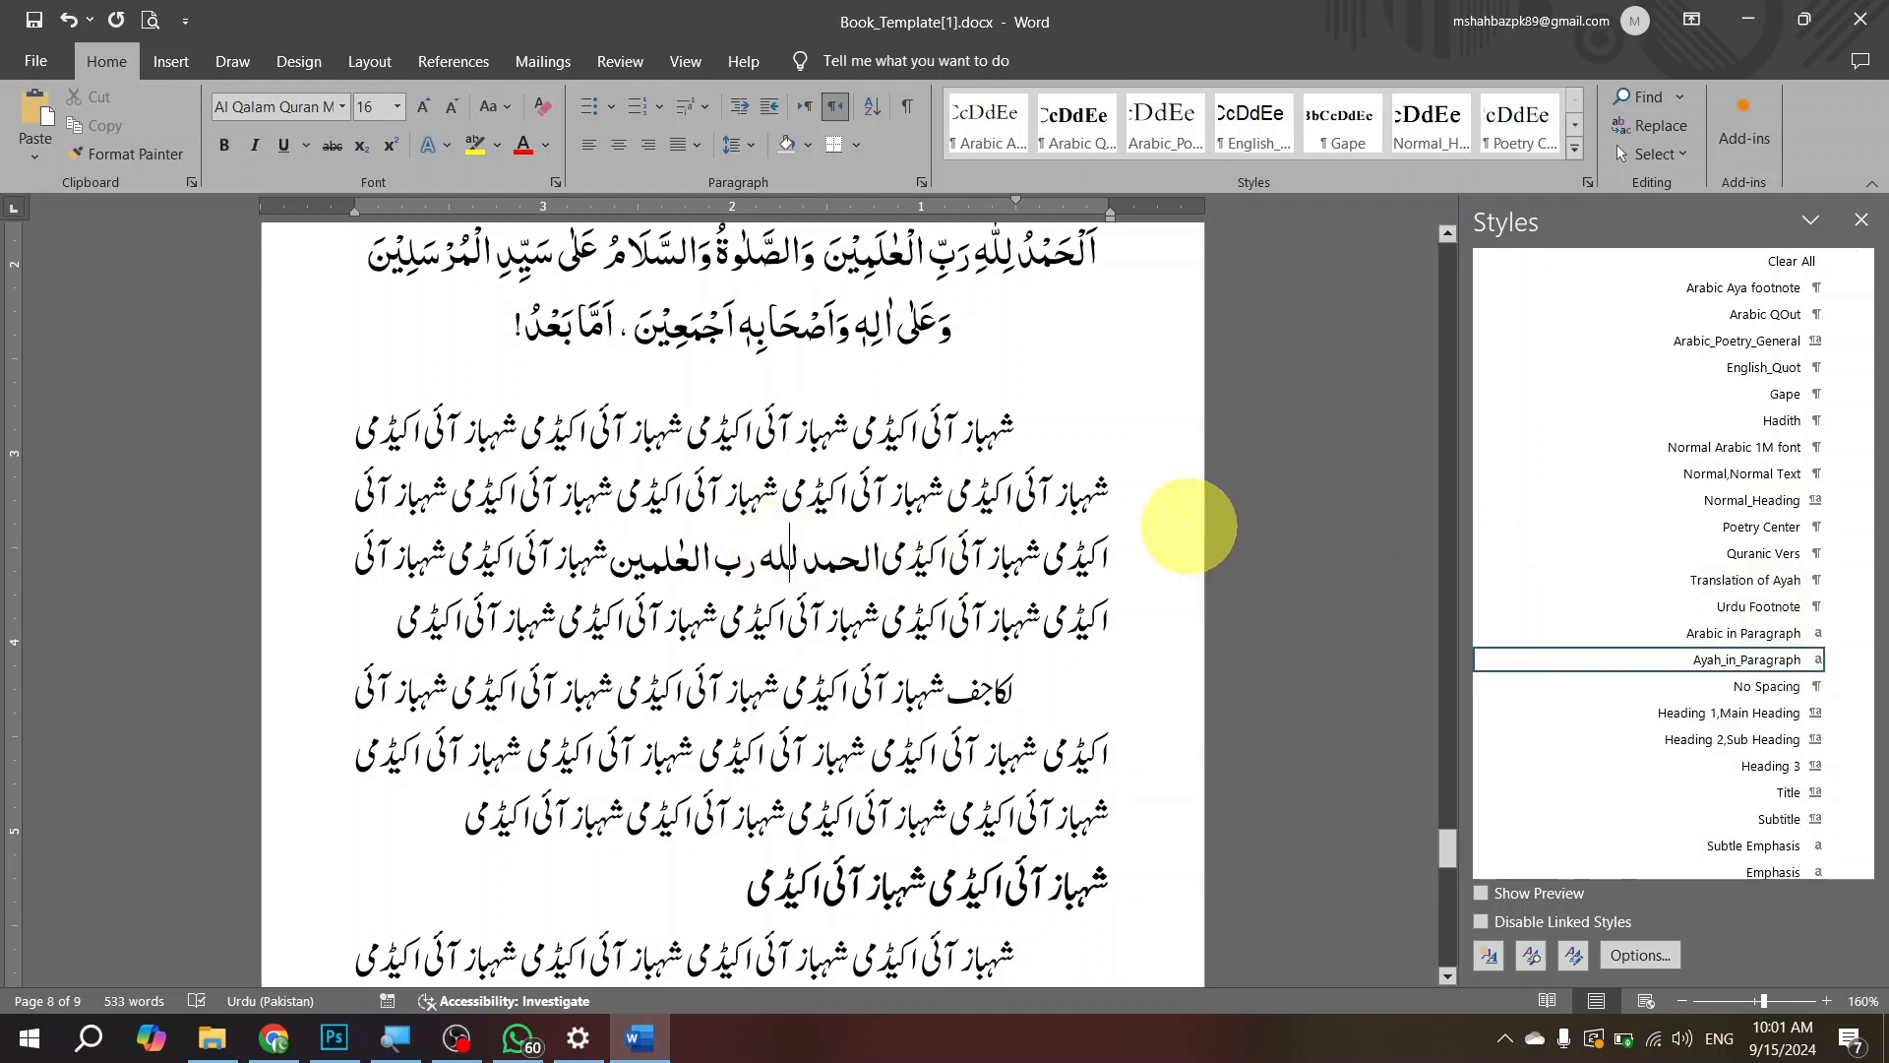
# Step: In the paragraph below page 8's subheading, apply Ayah_in_Paragraph to a second-line phrase and Arabic in Paragraph to an earlier word in that line
pyautogui.scroll(-4, 1120, 536)
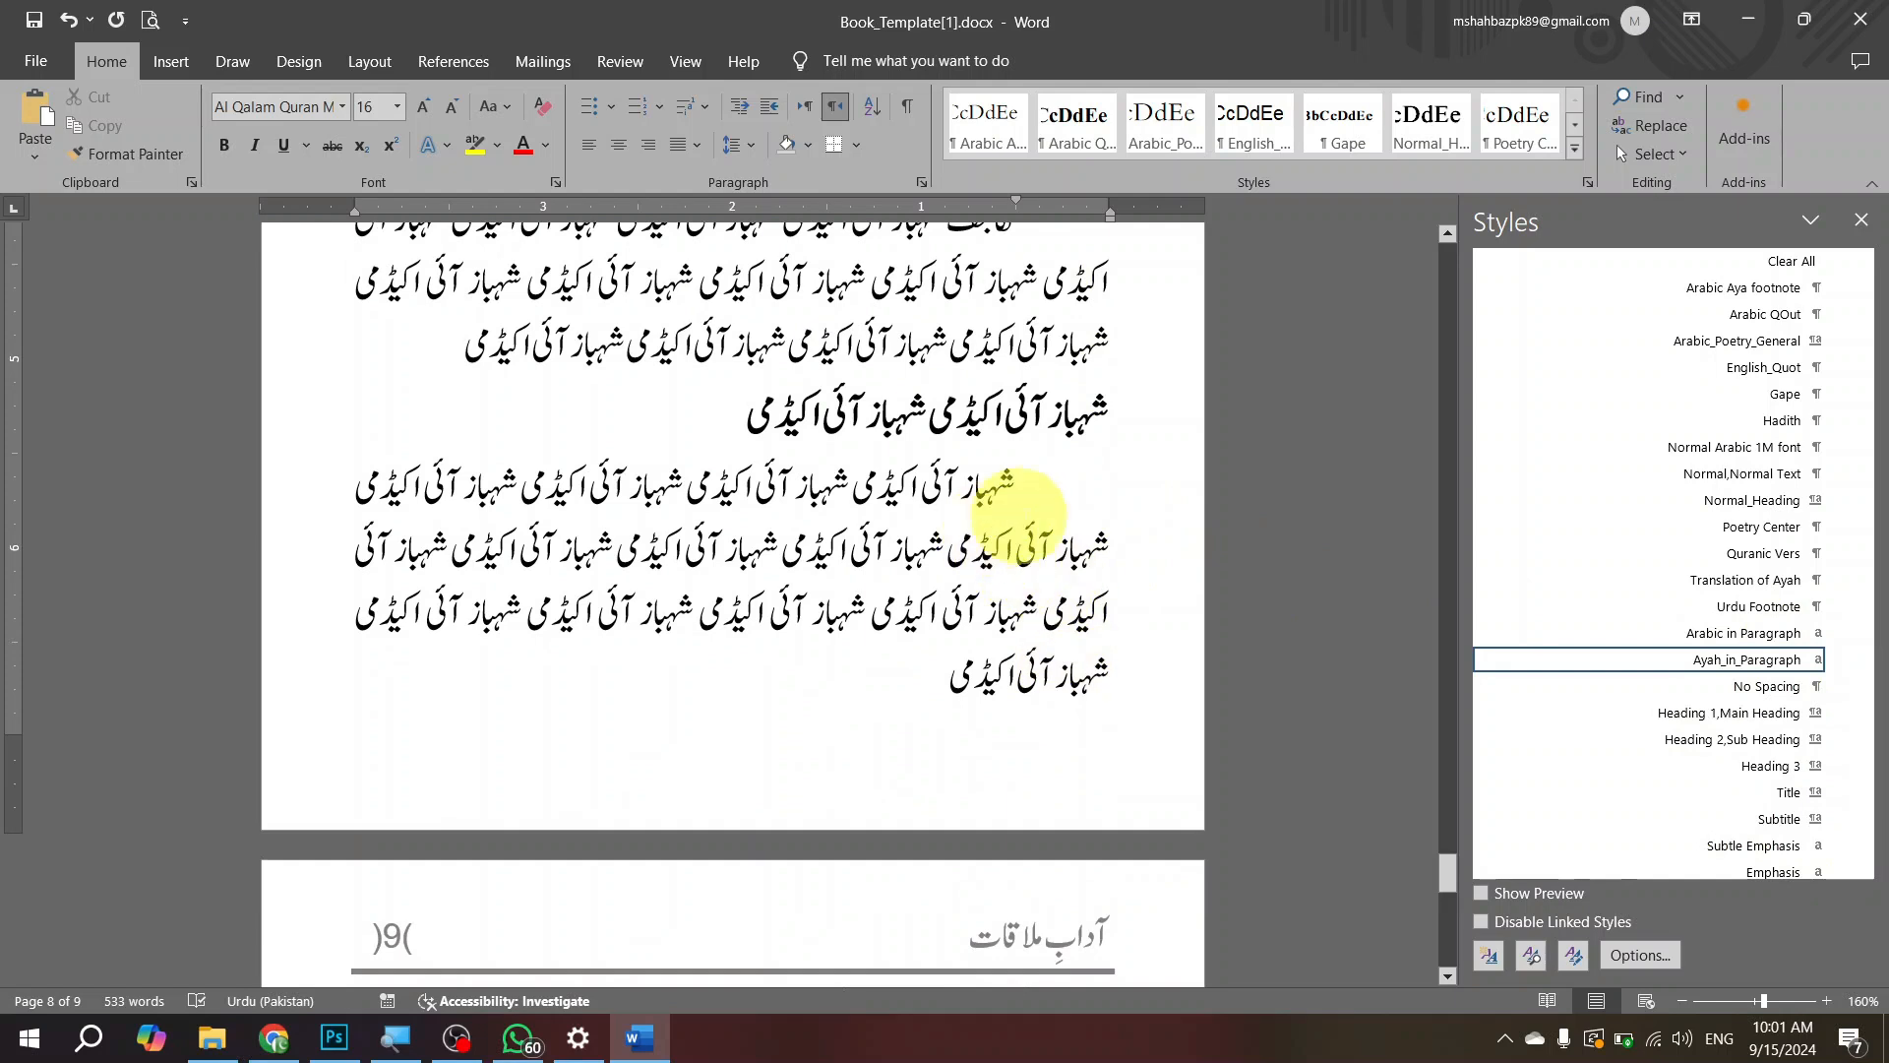
pyautogui.moveTo(874, 547); pyautogui.dragTo(644, 548)
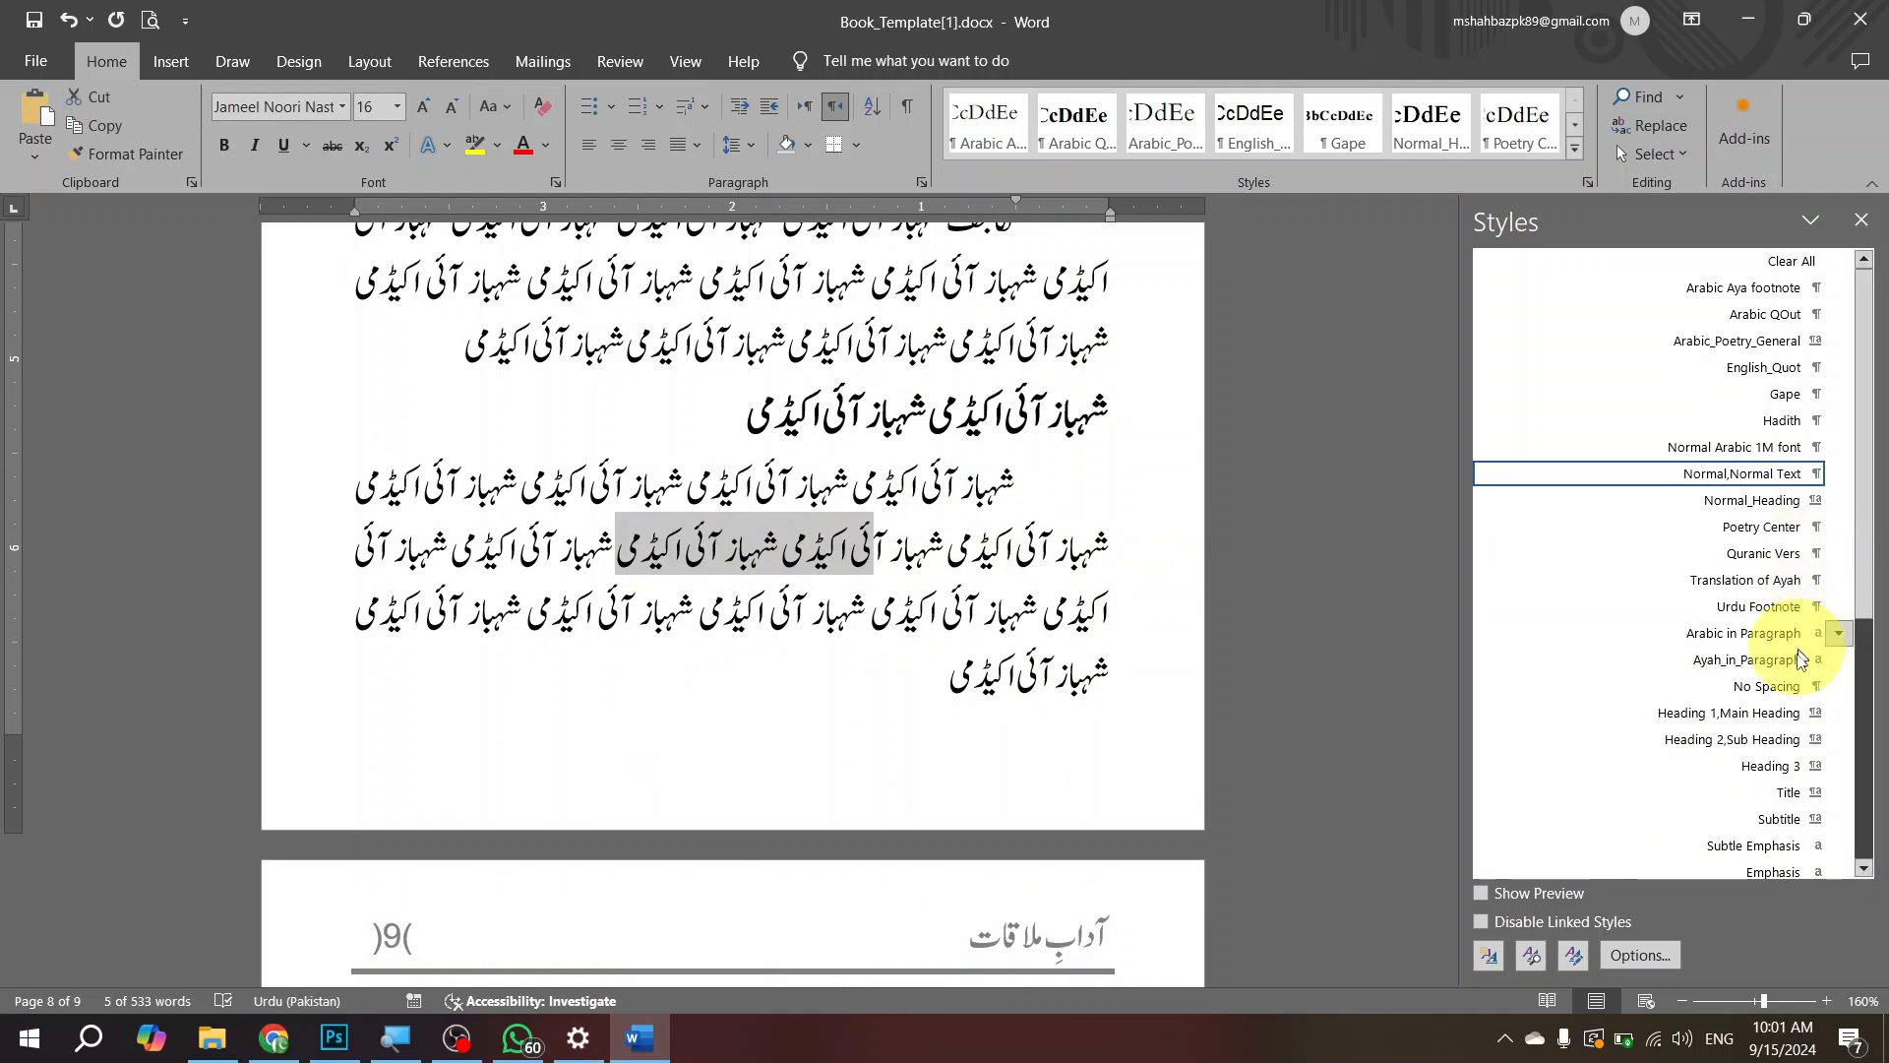
pyautogui.click(1753, 658)
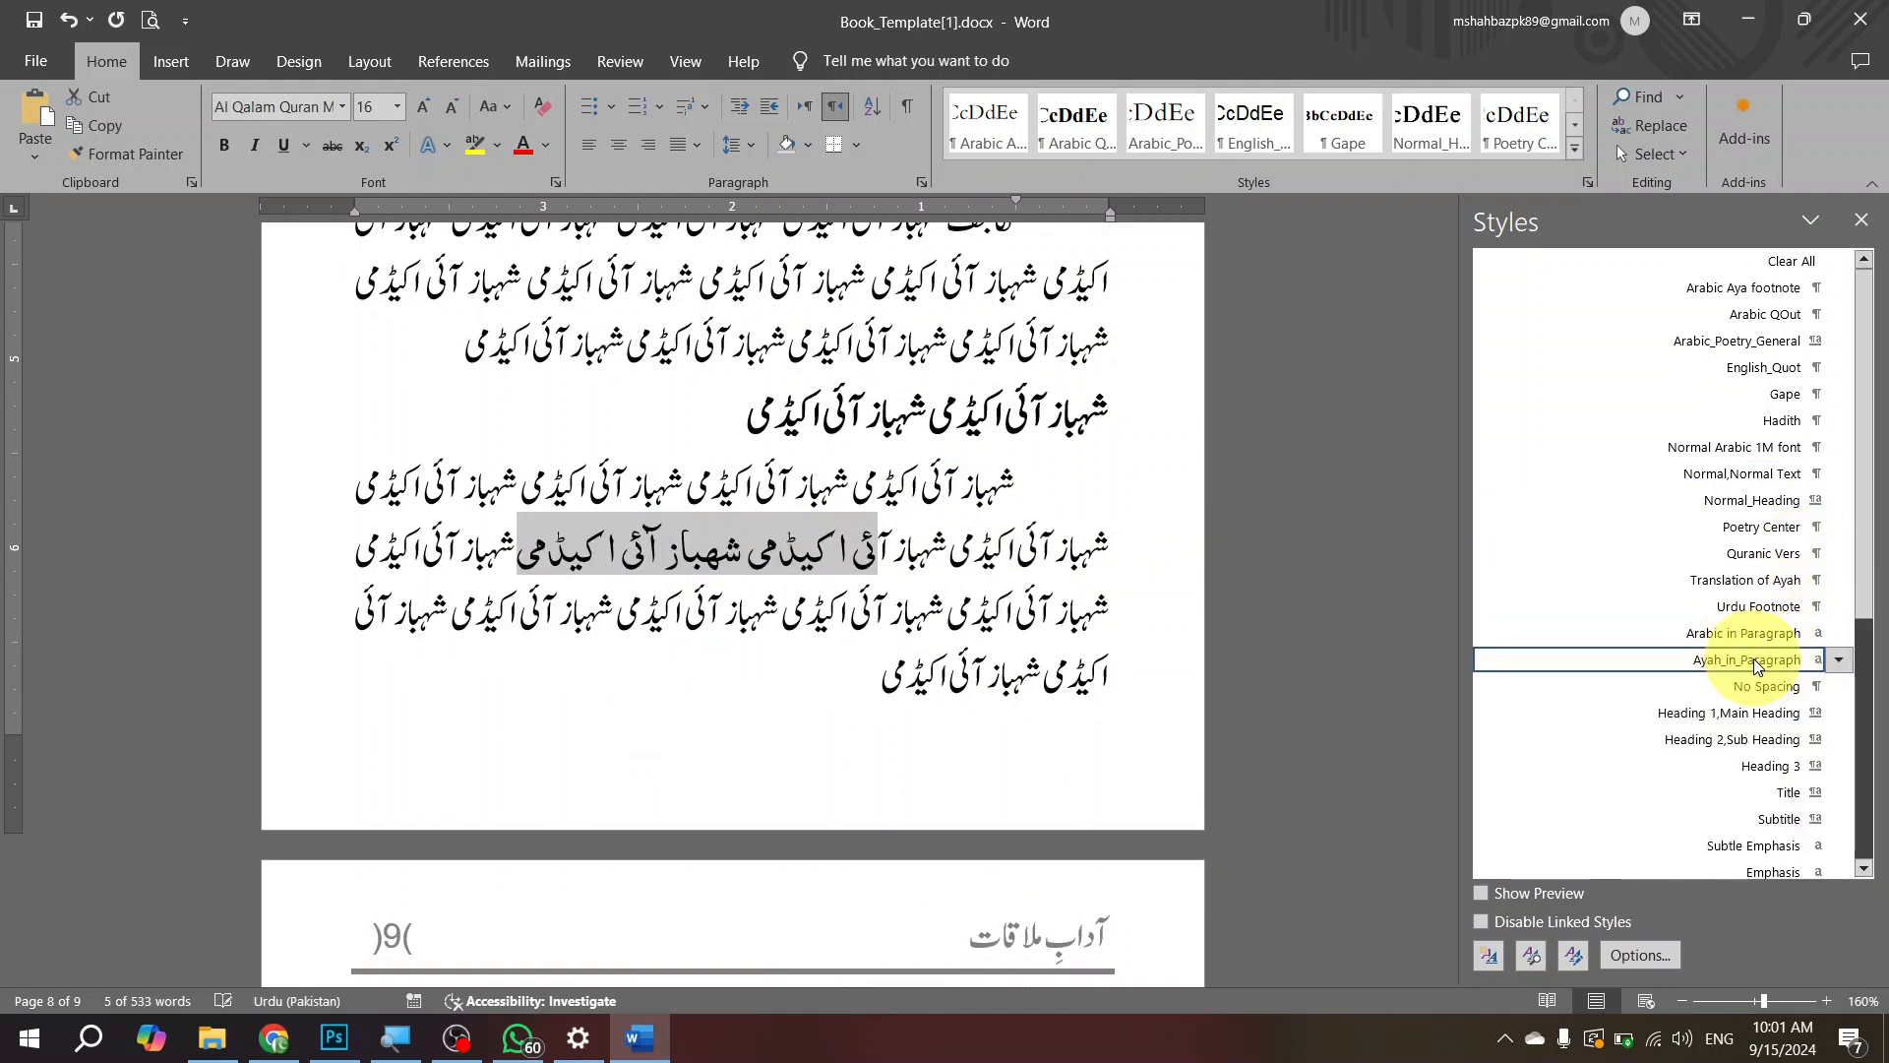
pyautogui.click(1005, 561)
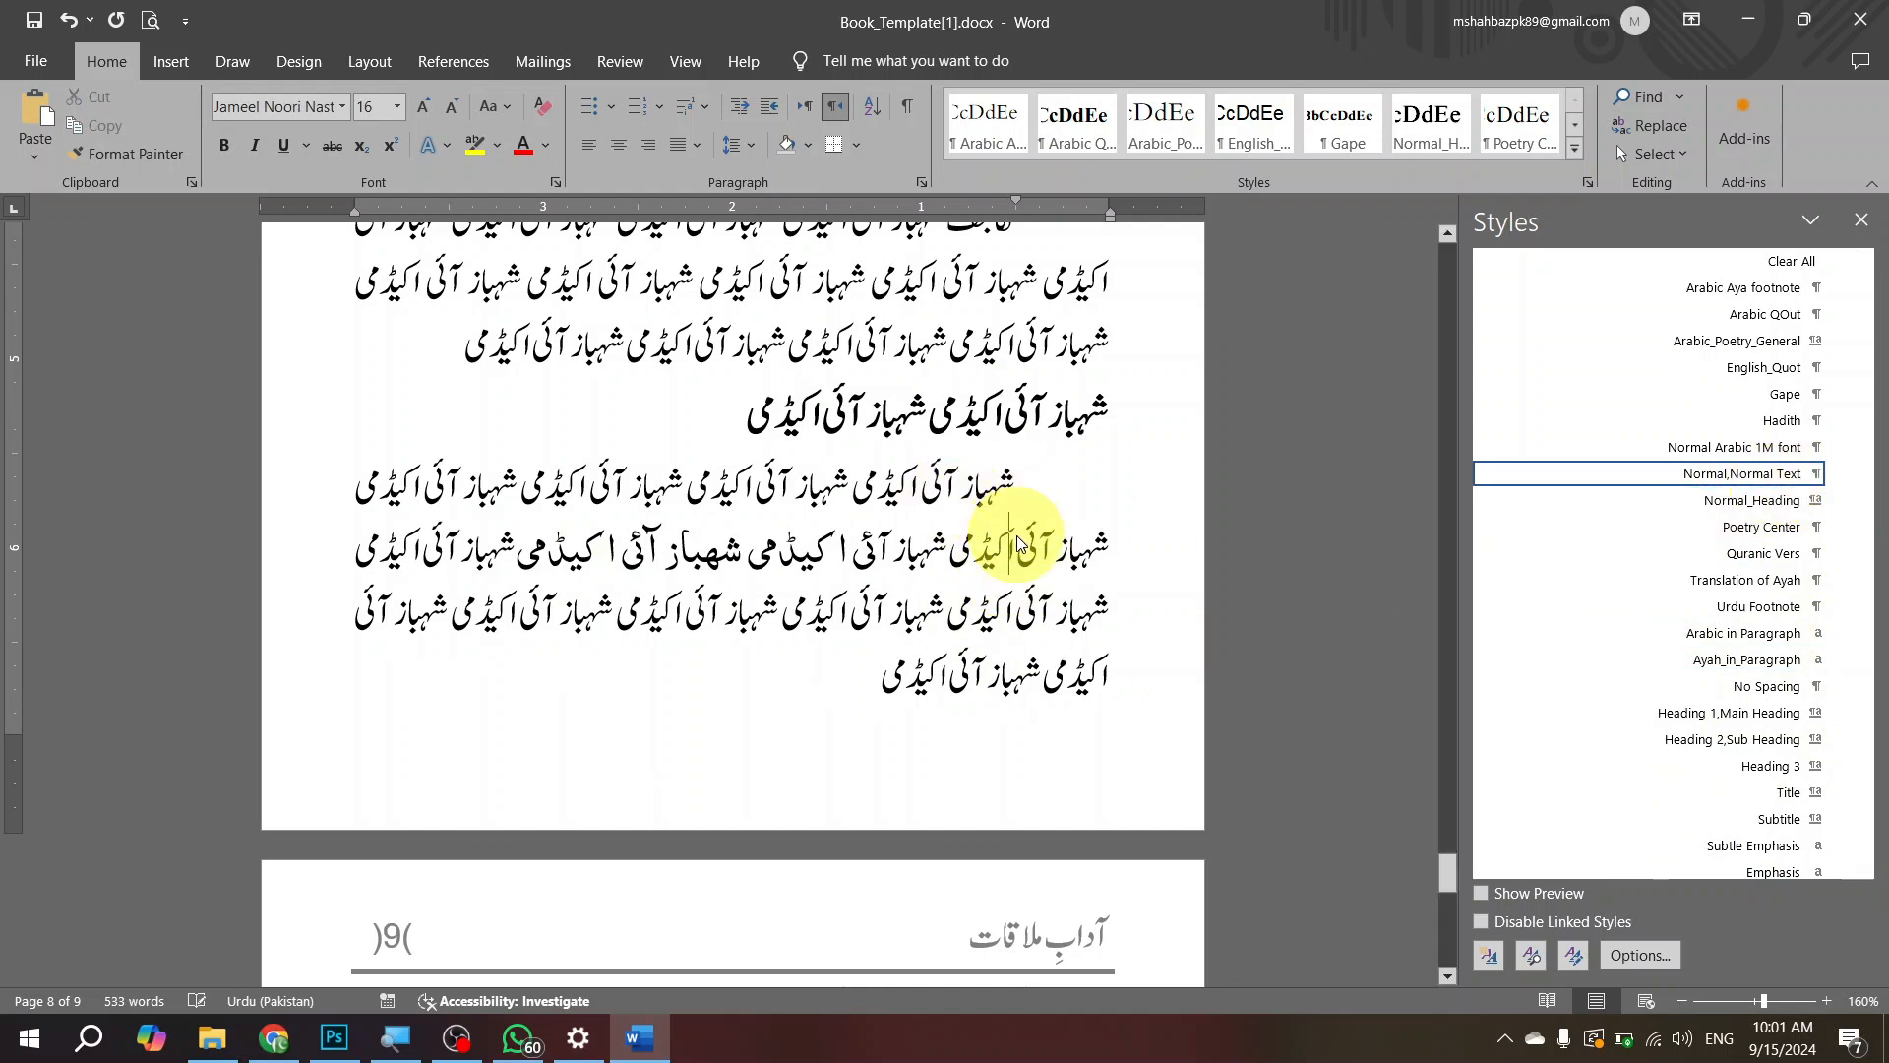
pyautogui.click(1748, 633)
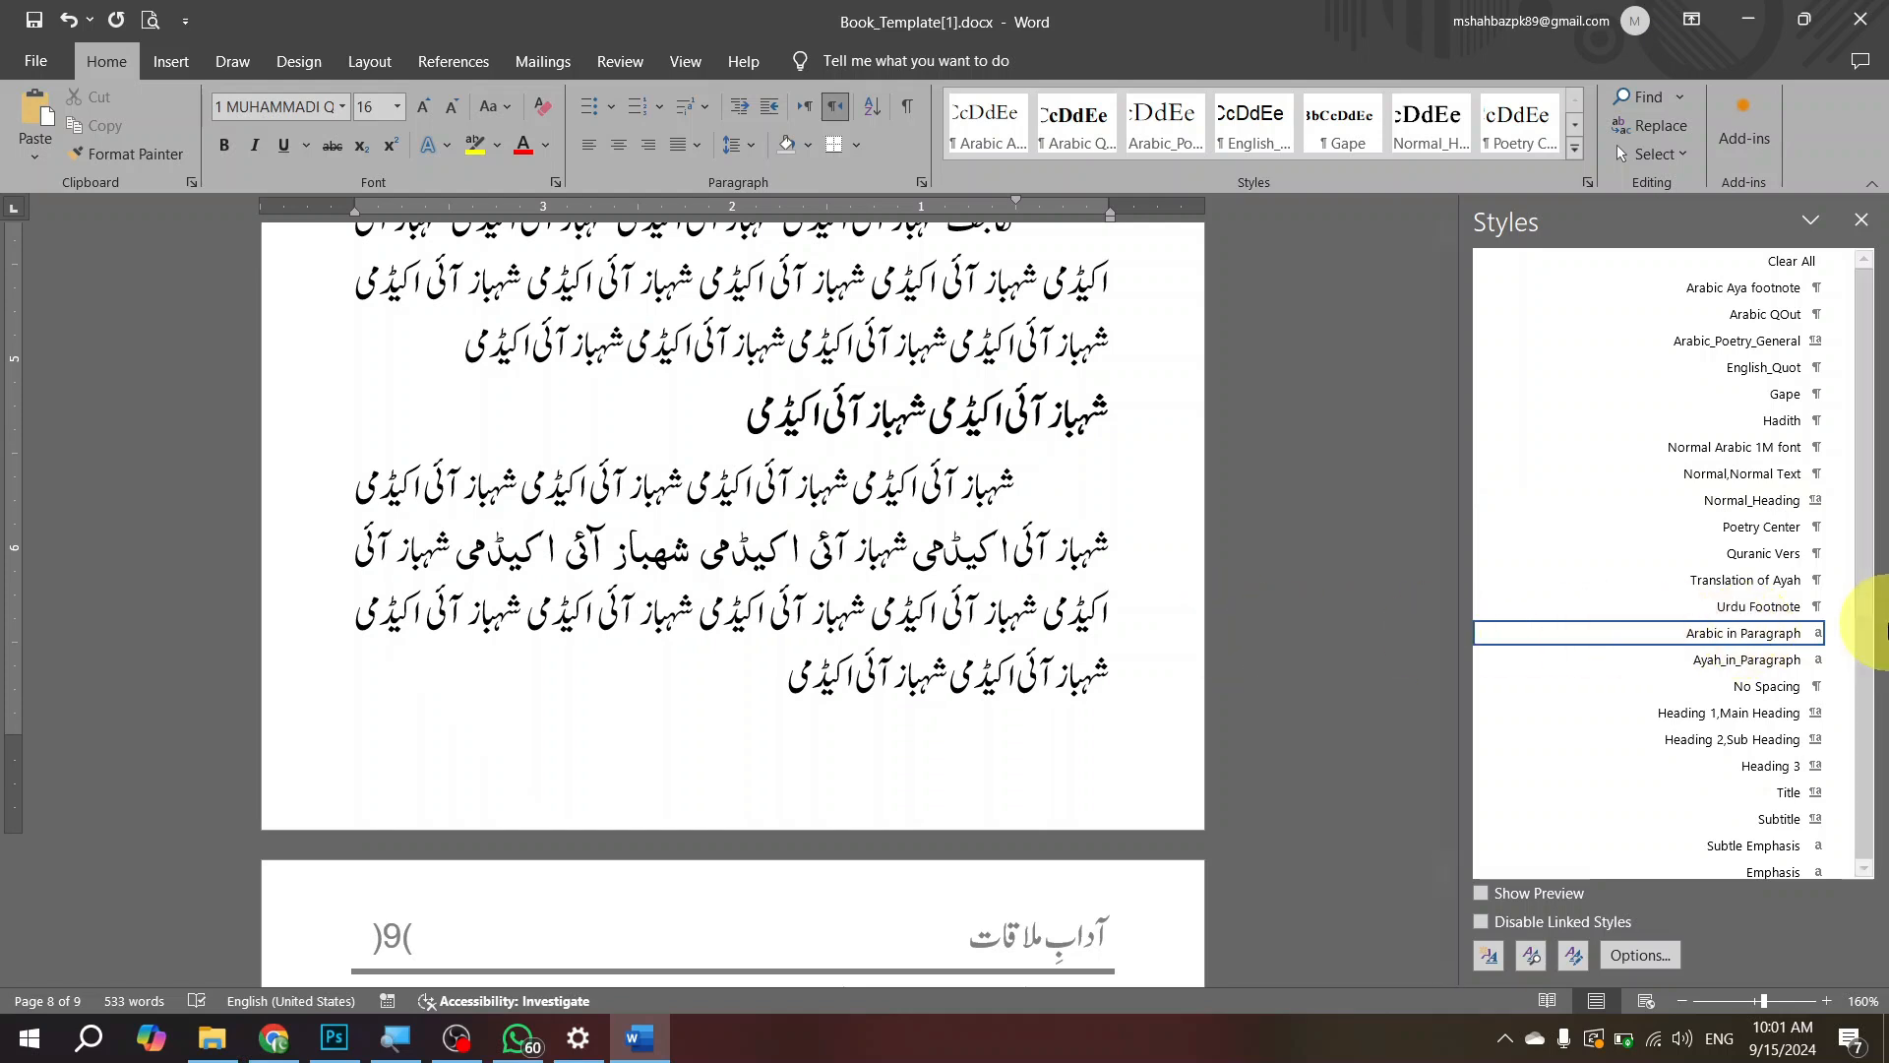
# Step: Try Heading 1,Main Heading on the paragraph below the subheading, check its Arabic in Paragraph word, and restore Normal,Normal Text
pyautogui.click(1009, 517)
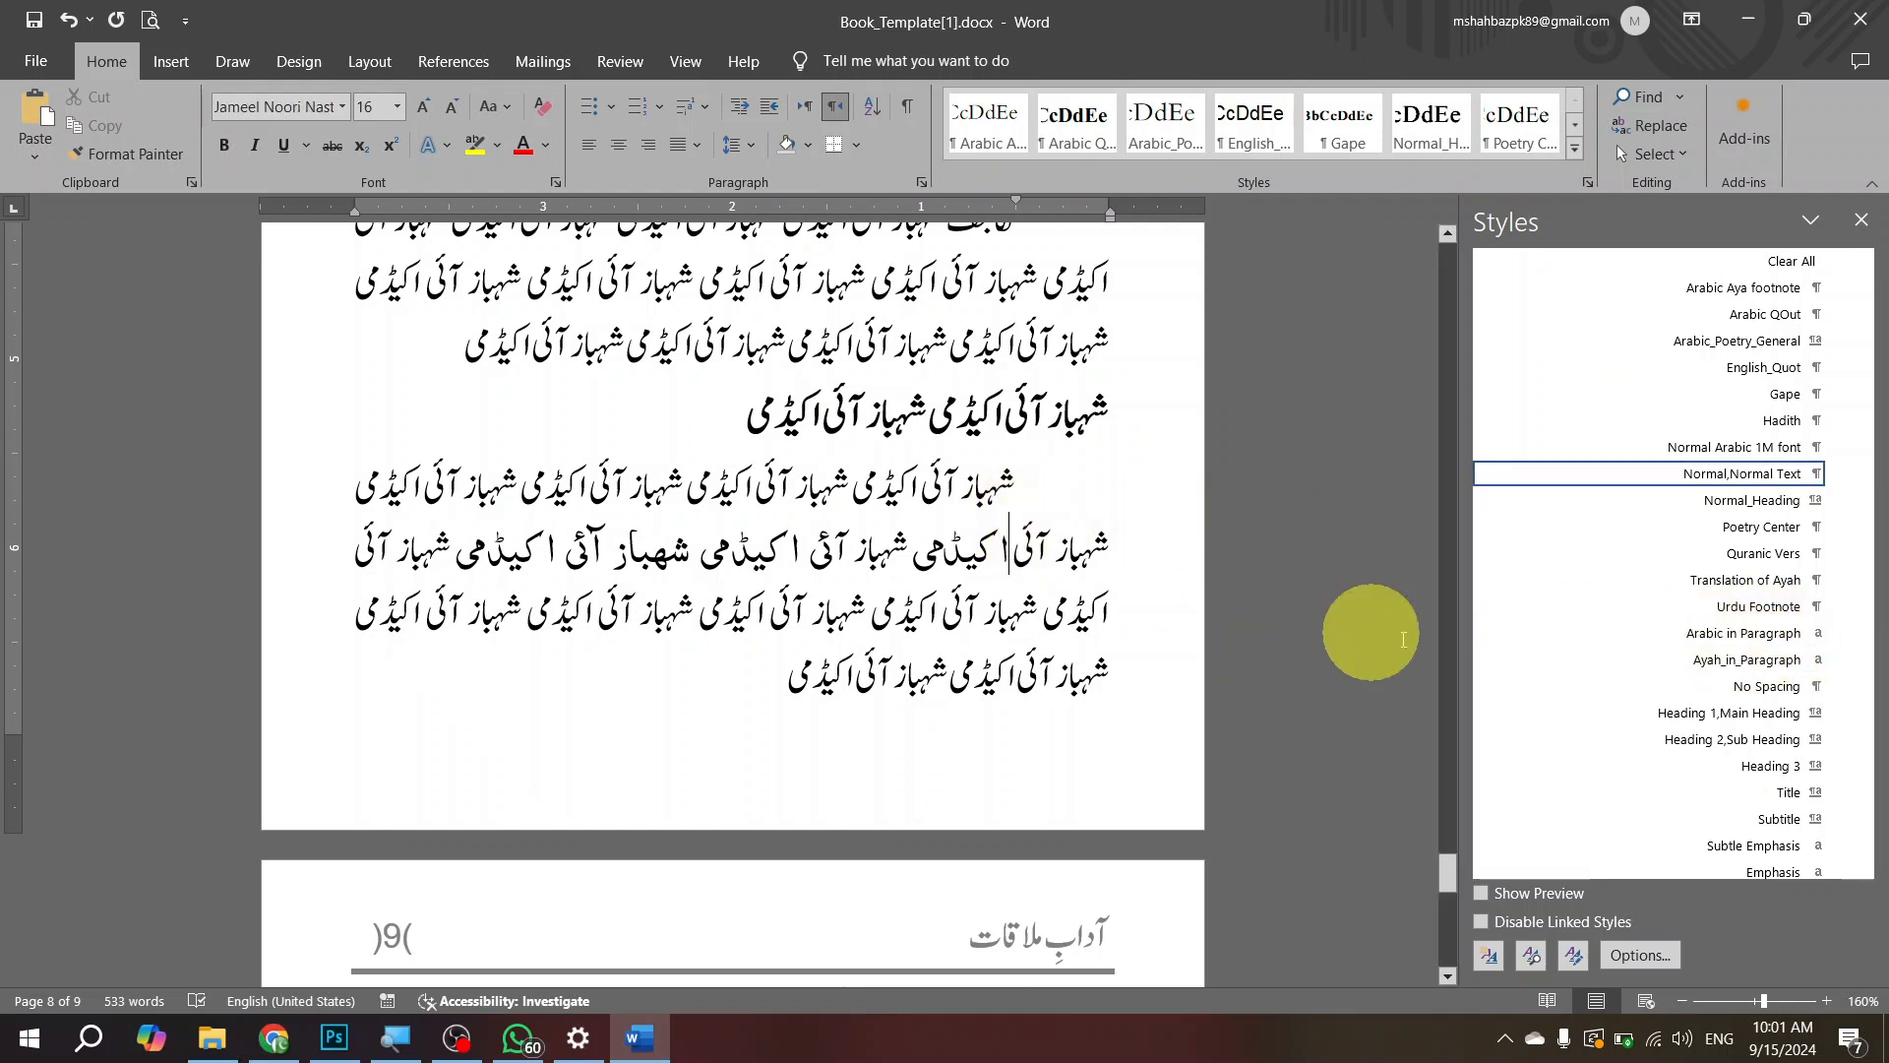
pyautogui.click(1720, 719)
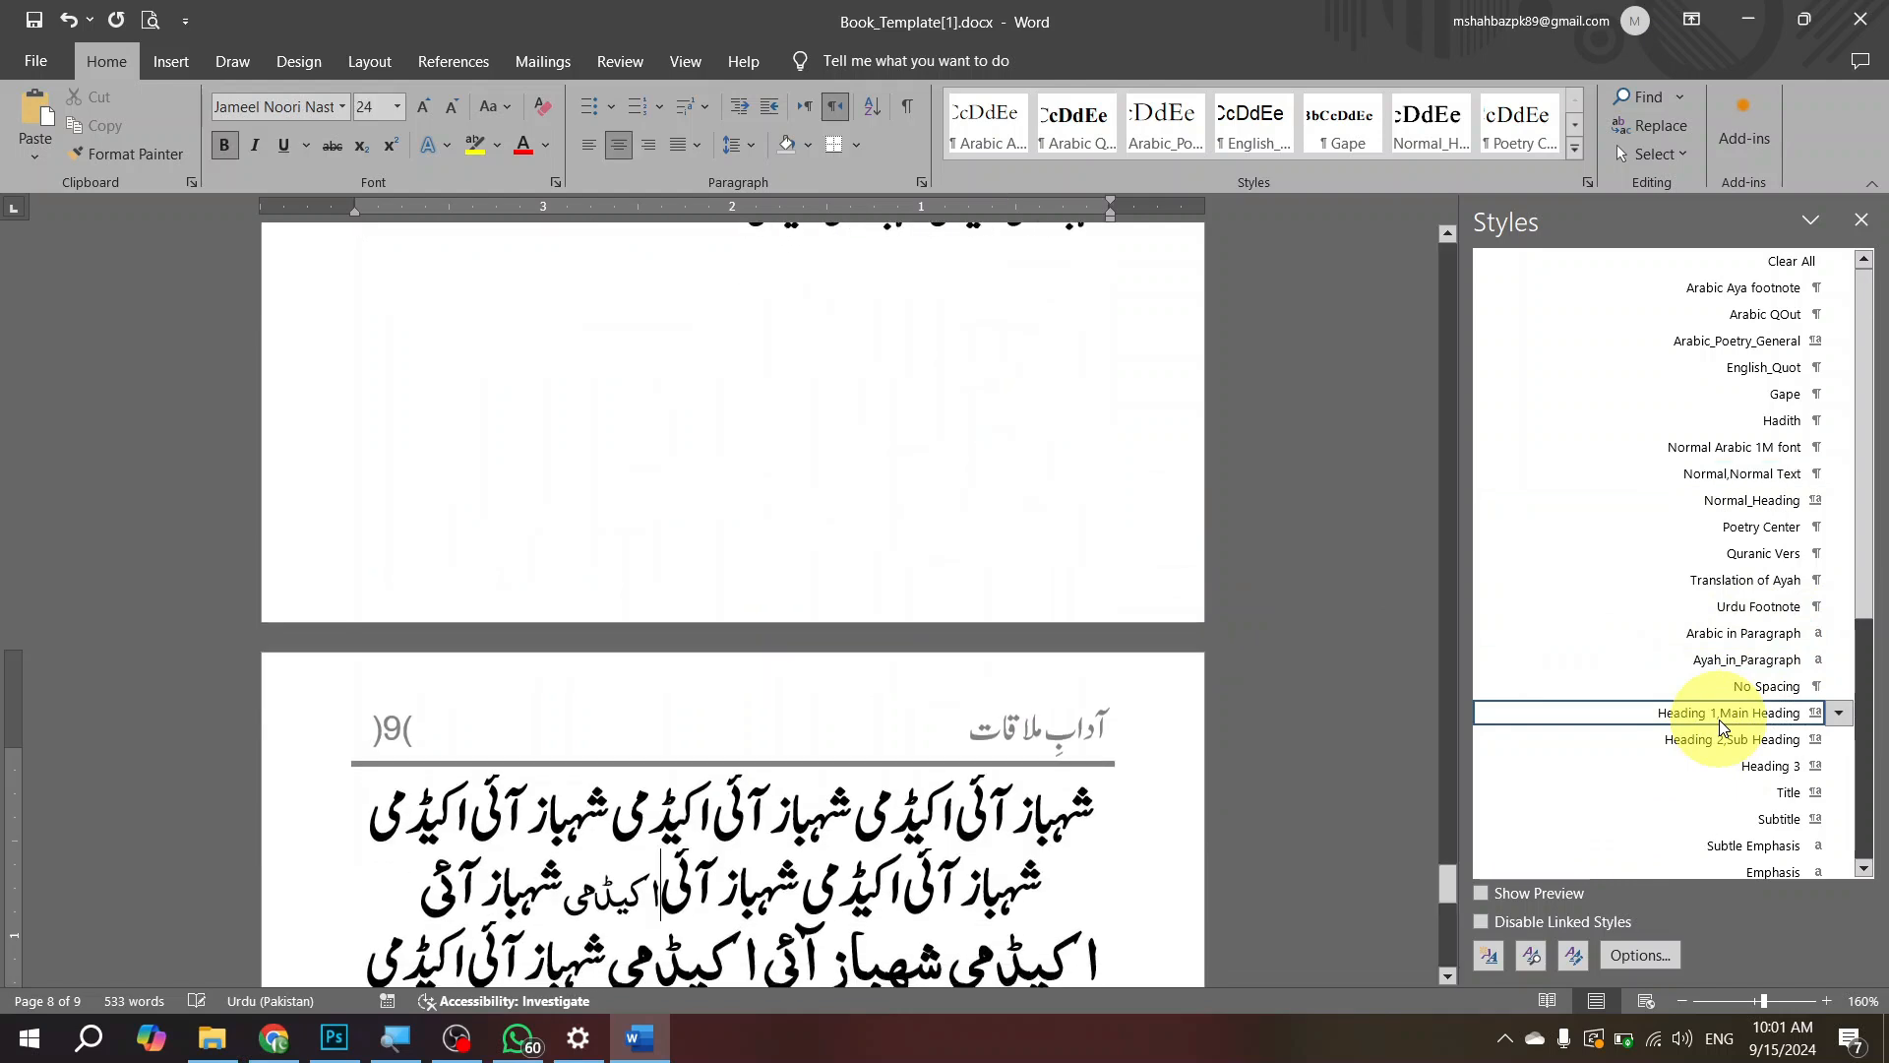
pyautogui.scroll(-4, 1218, 671)
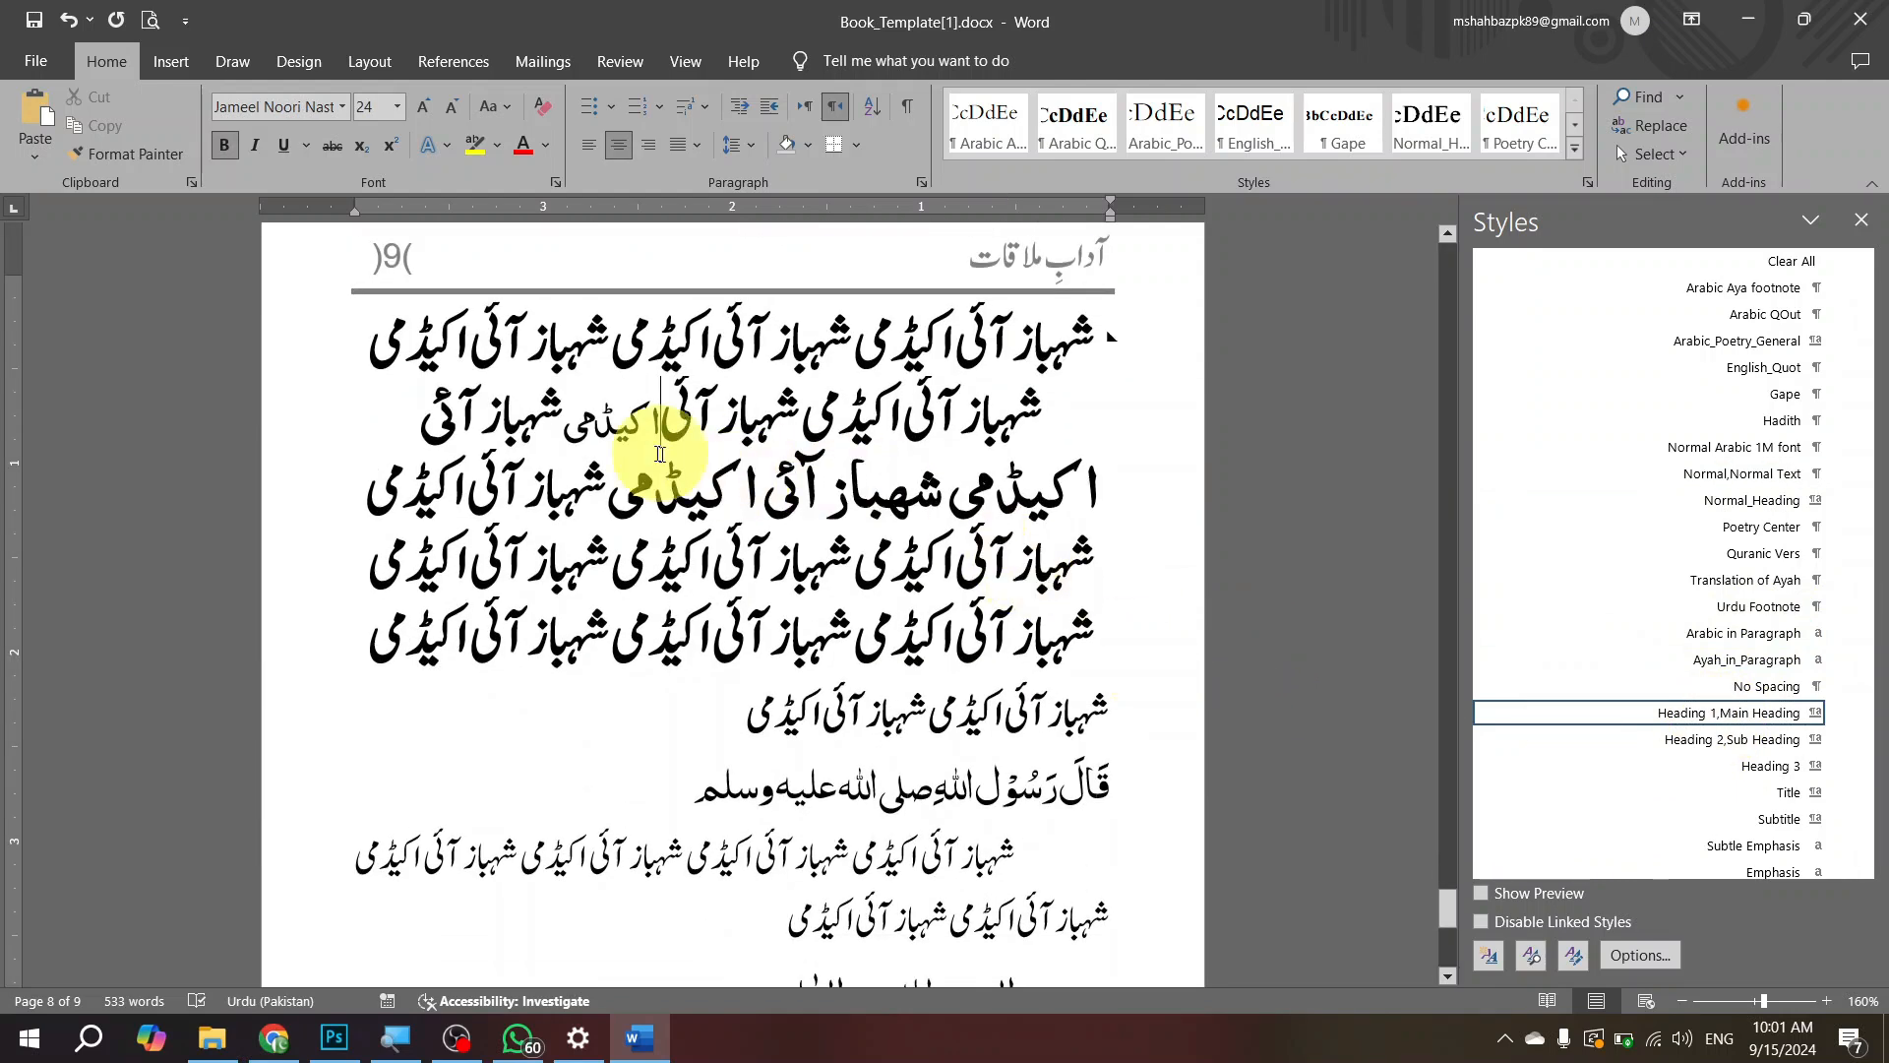
pyautogui.click(605, 425)
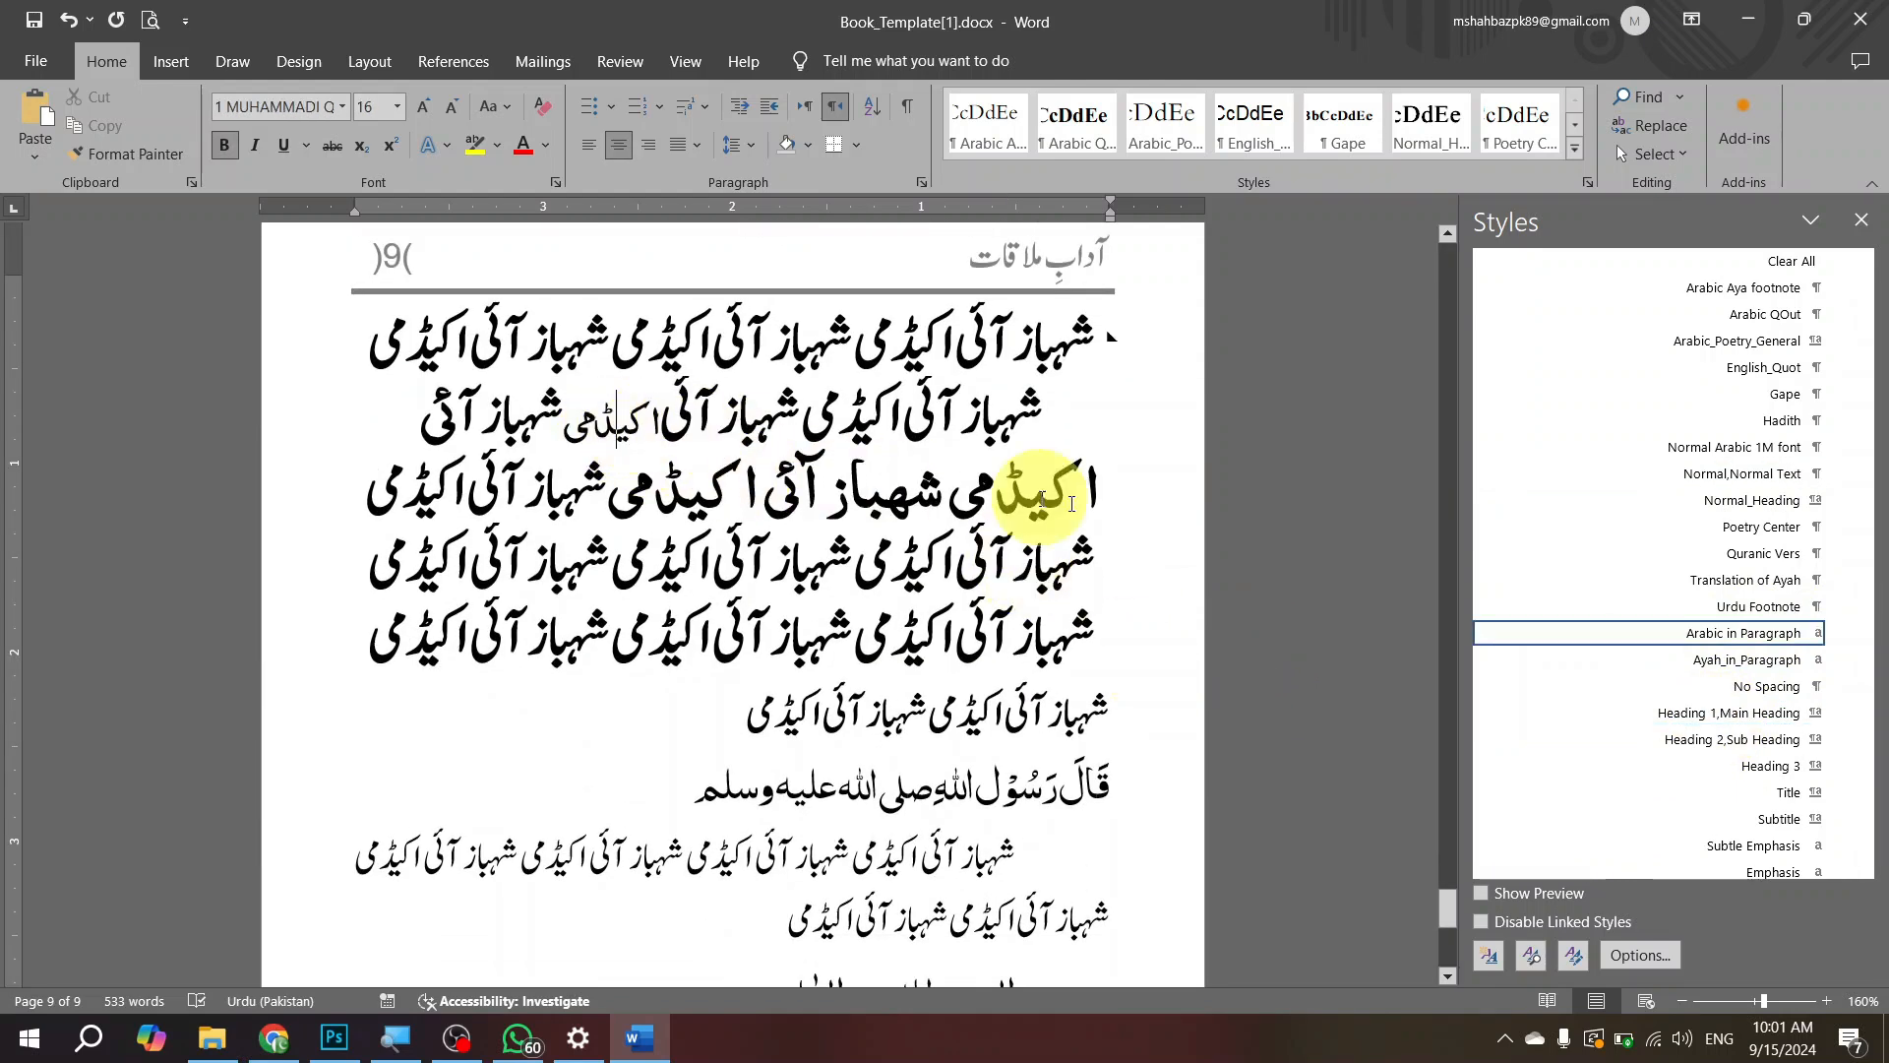
pyautogui.click(1749, 478)
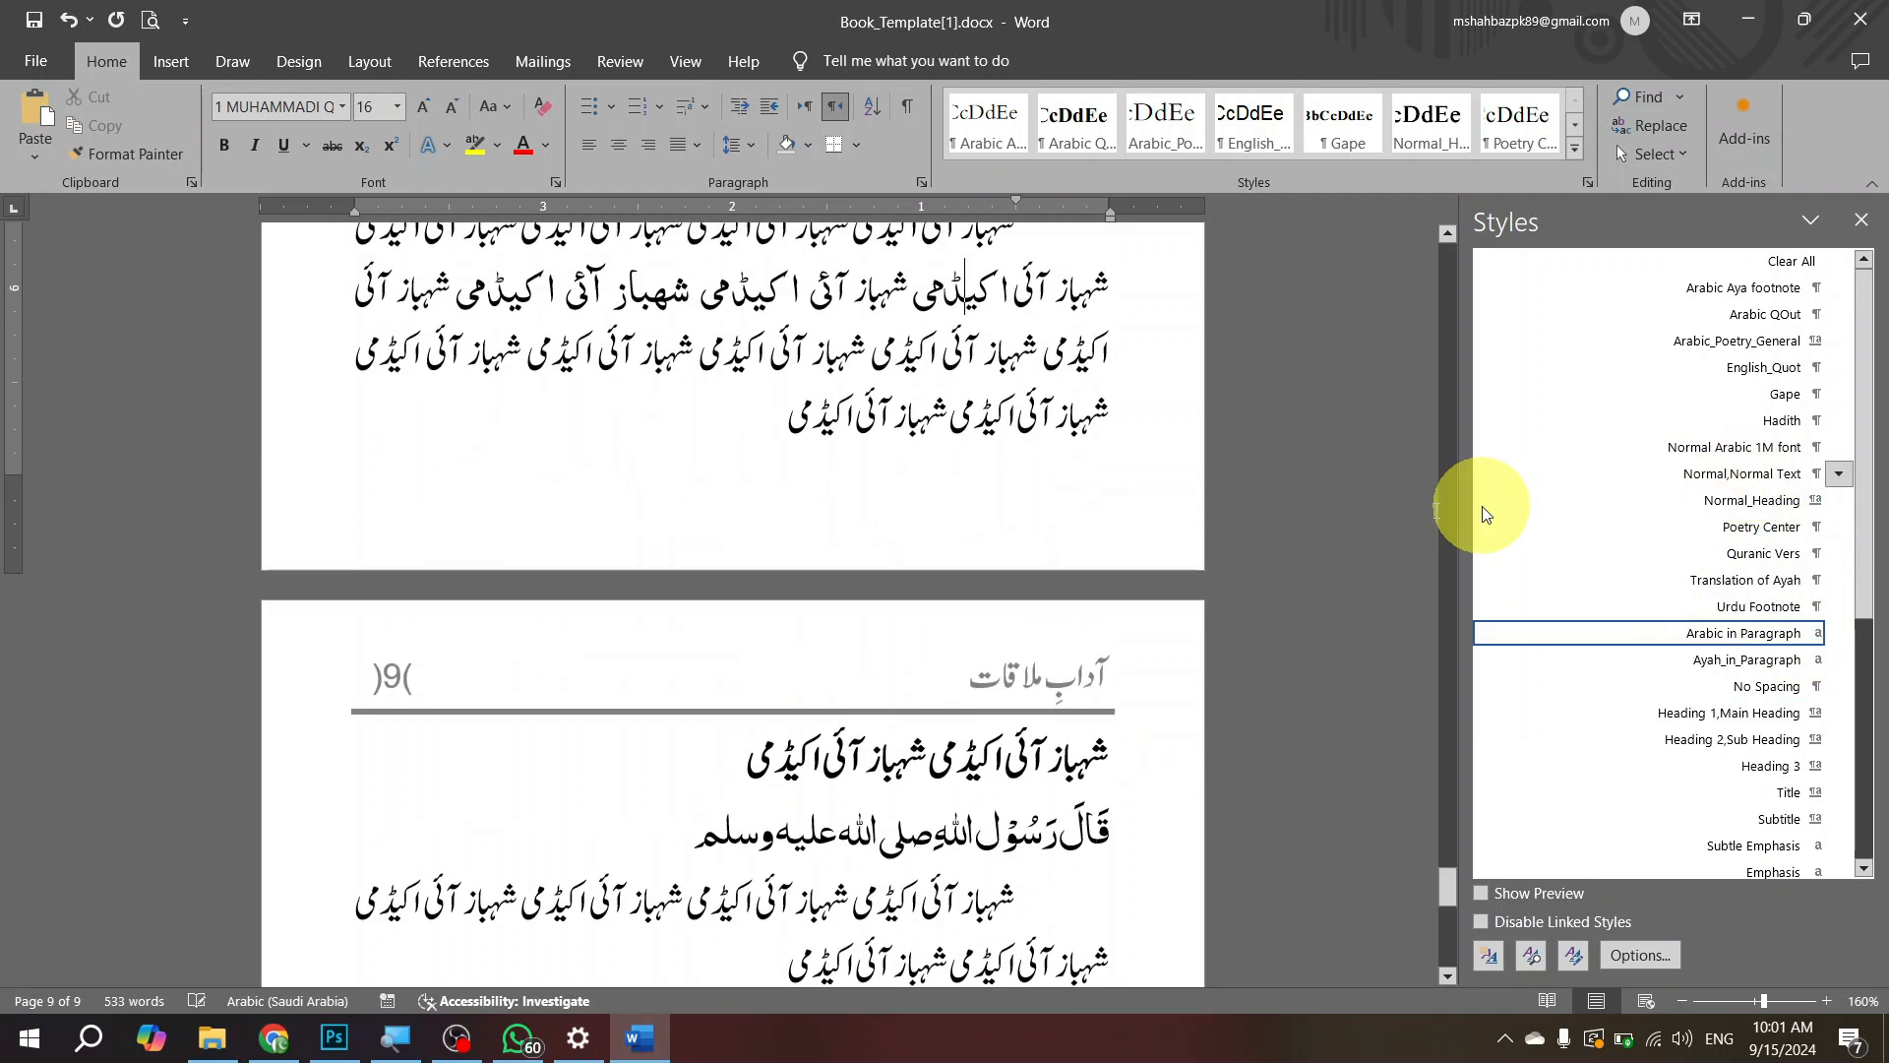
# Step: Check the style of the Ayah_in_Paragraph phrase on page 8 and look through the rest of the template's style list
pyautogui.scroll(3, 777, 413)
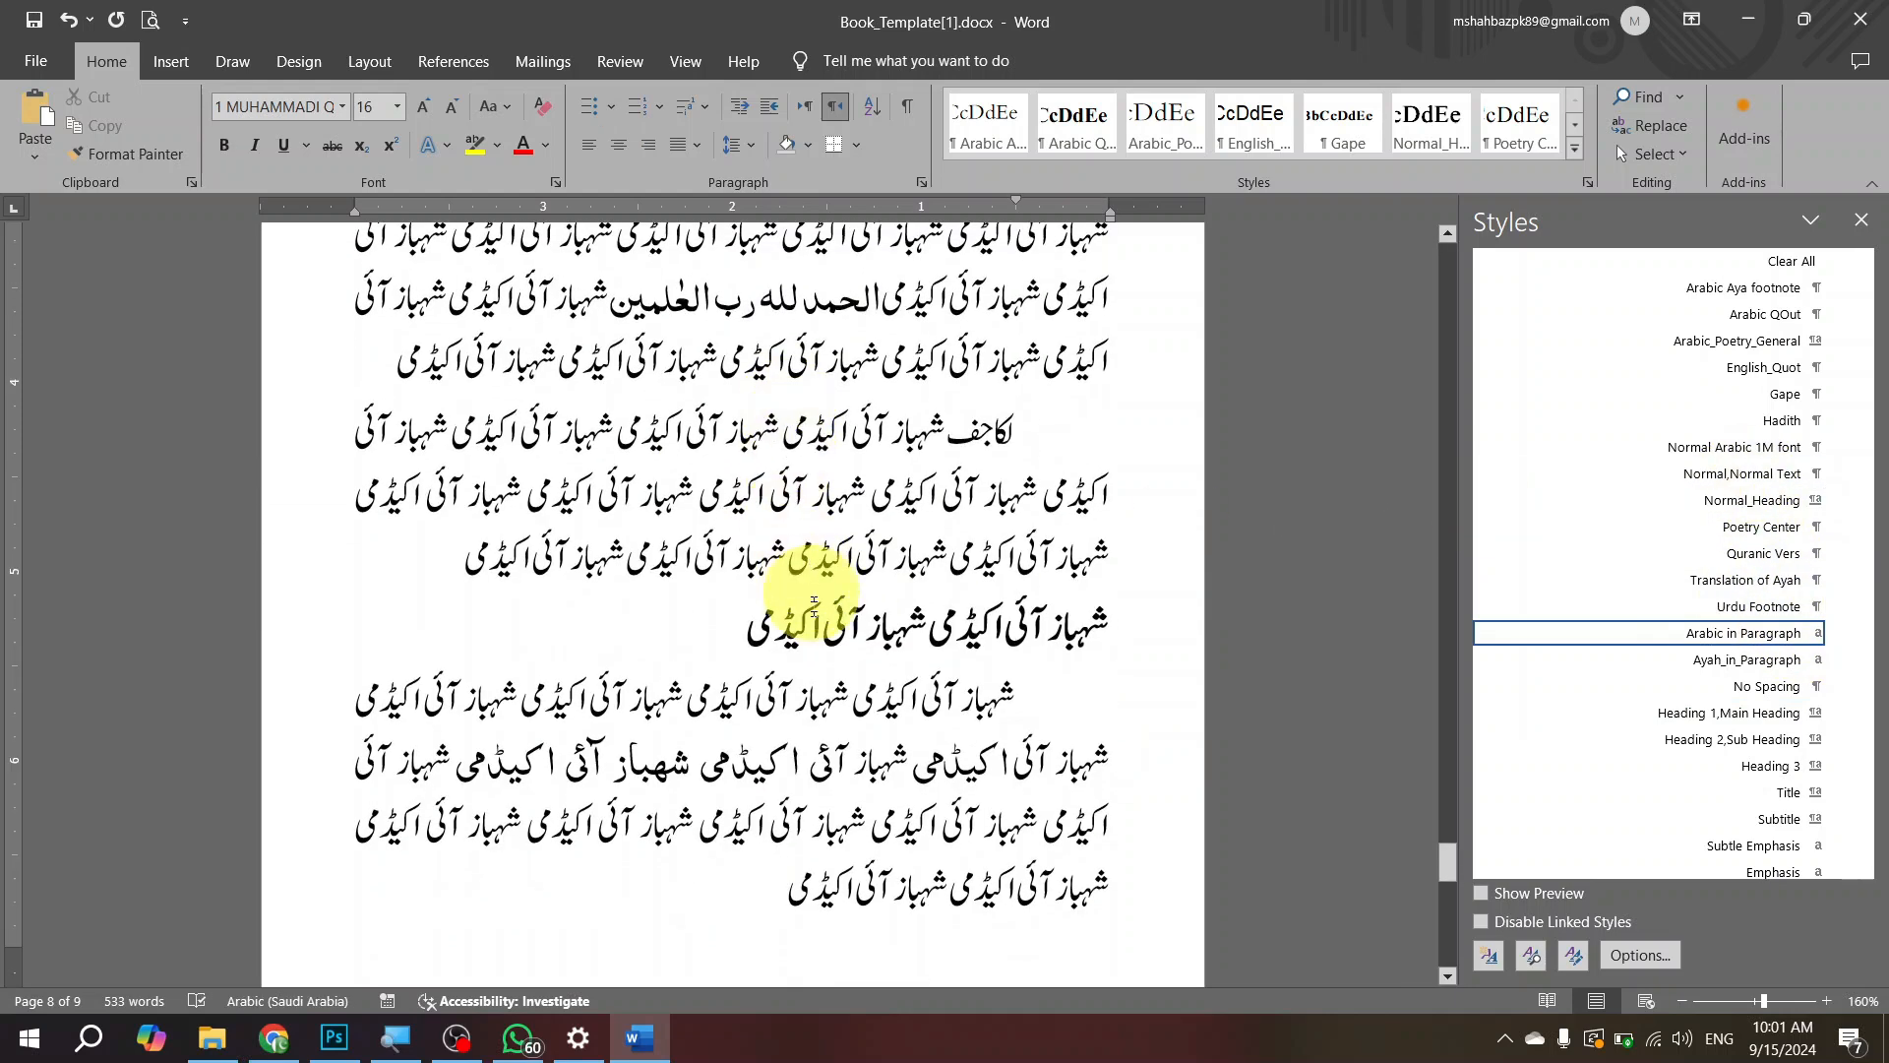
pyautogui.click(768, 762)
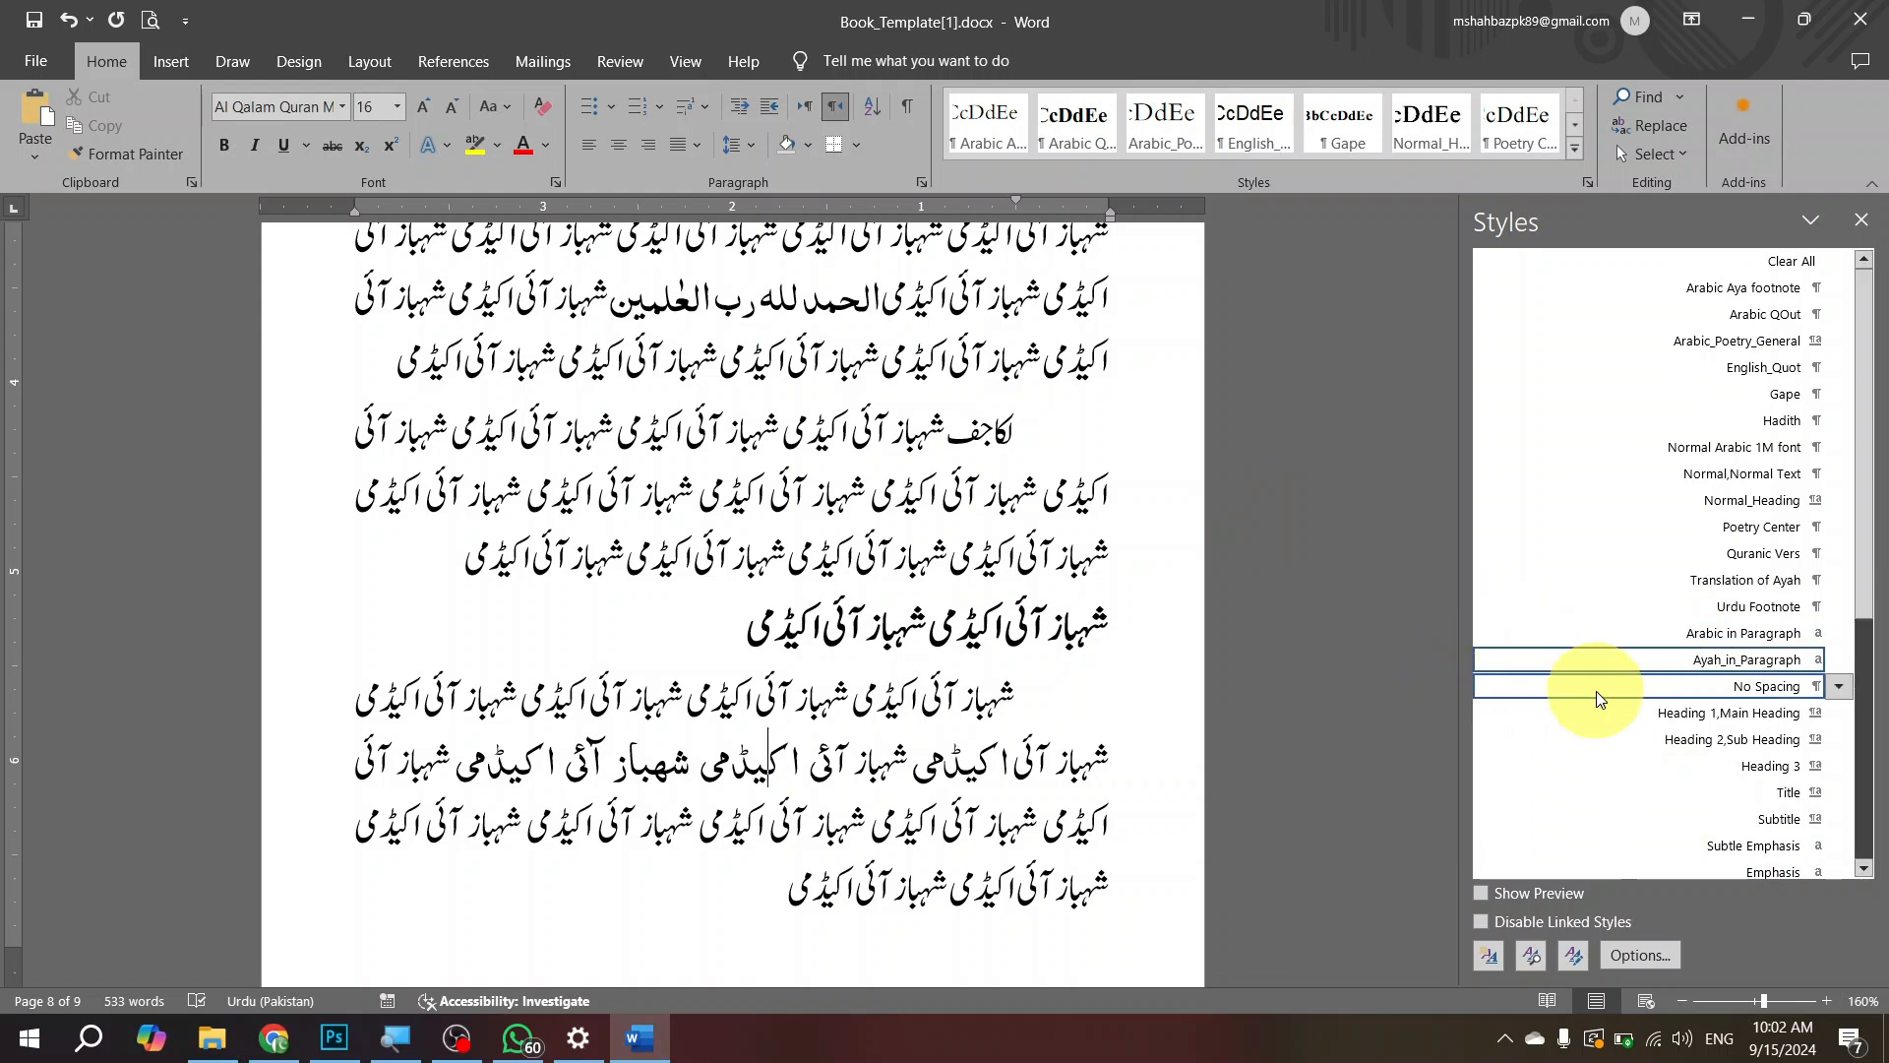
pyautogui.scroll(-4, 1595, 690)
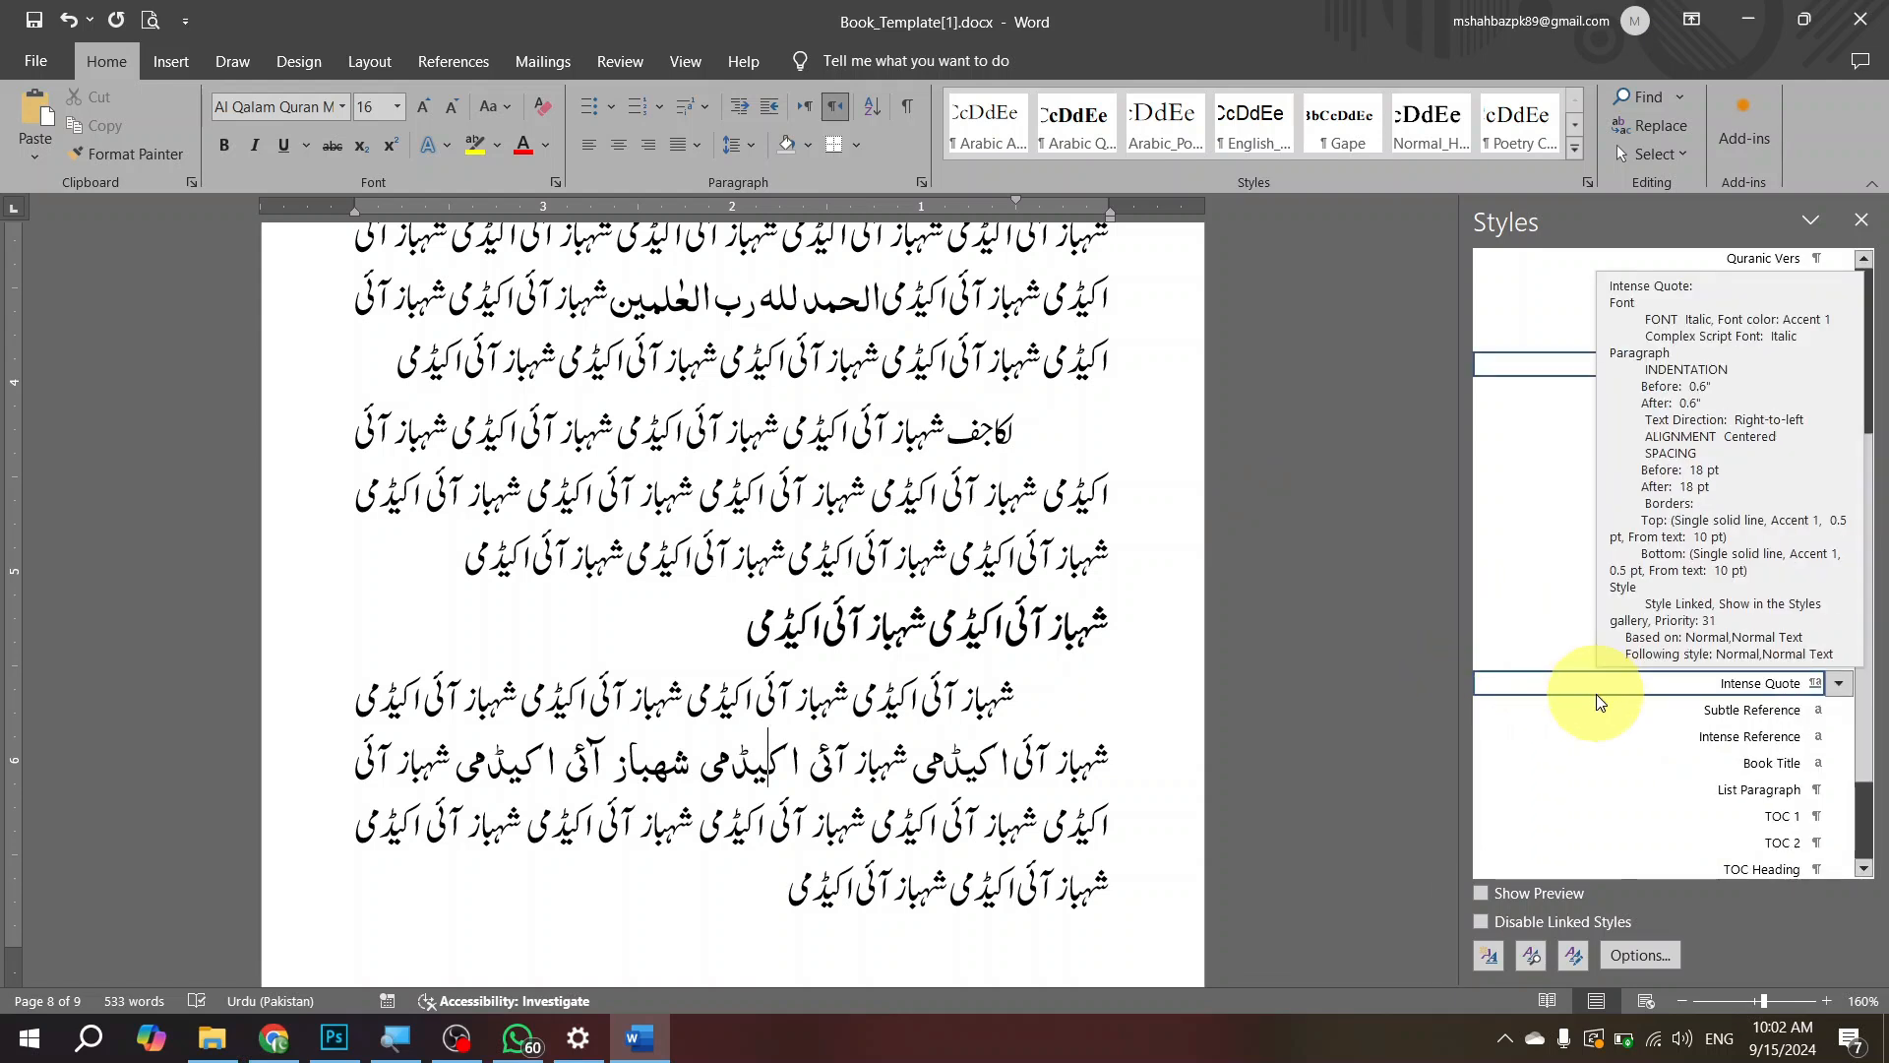
pyautogui.scroll(4, 1599, 694)
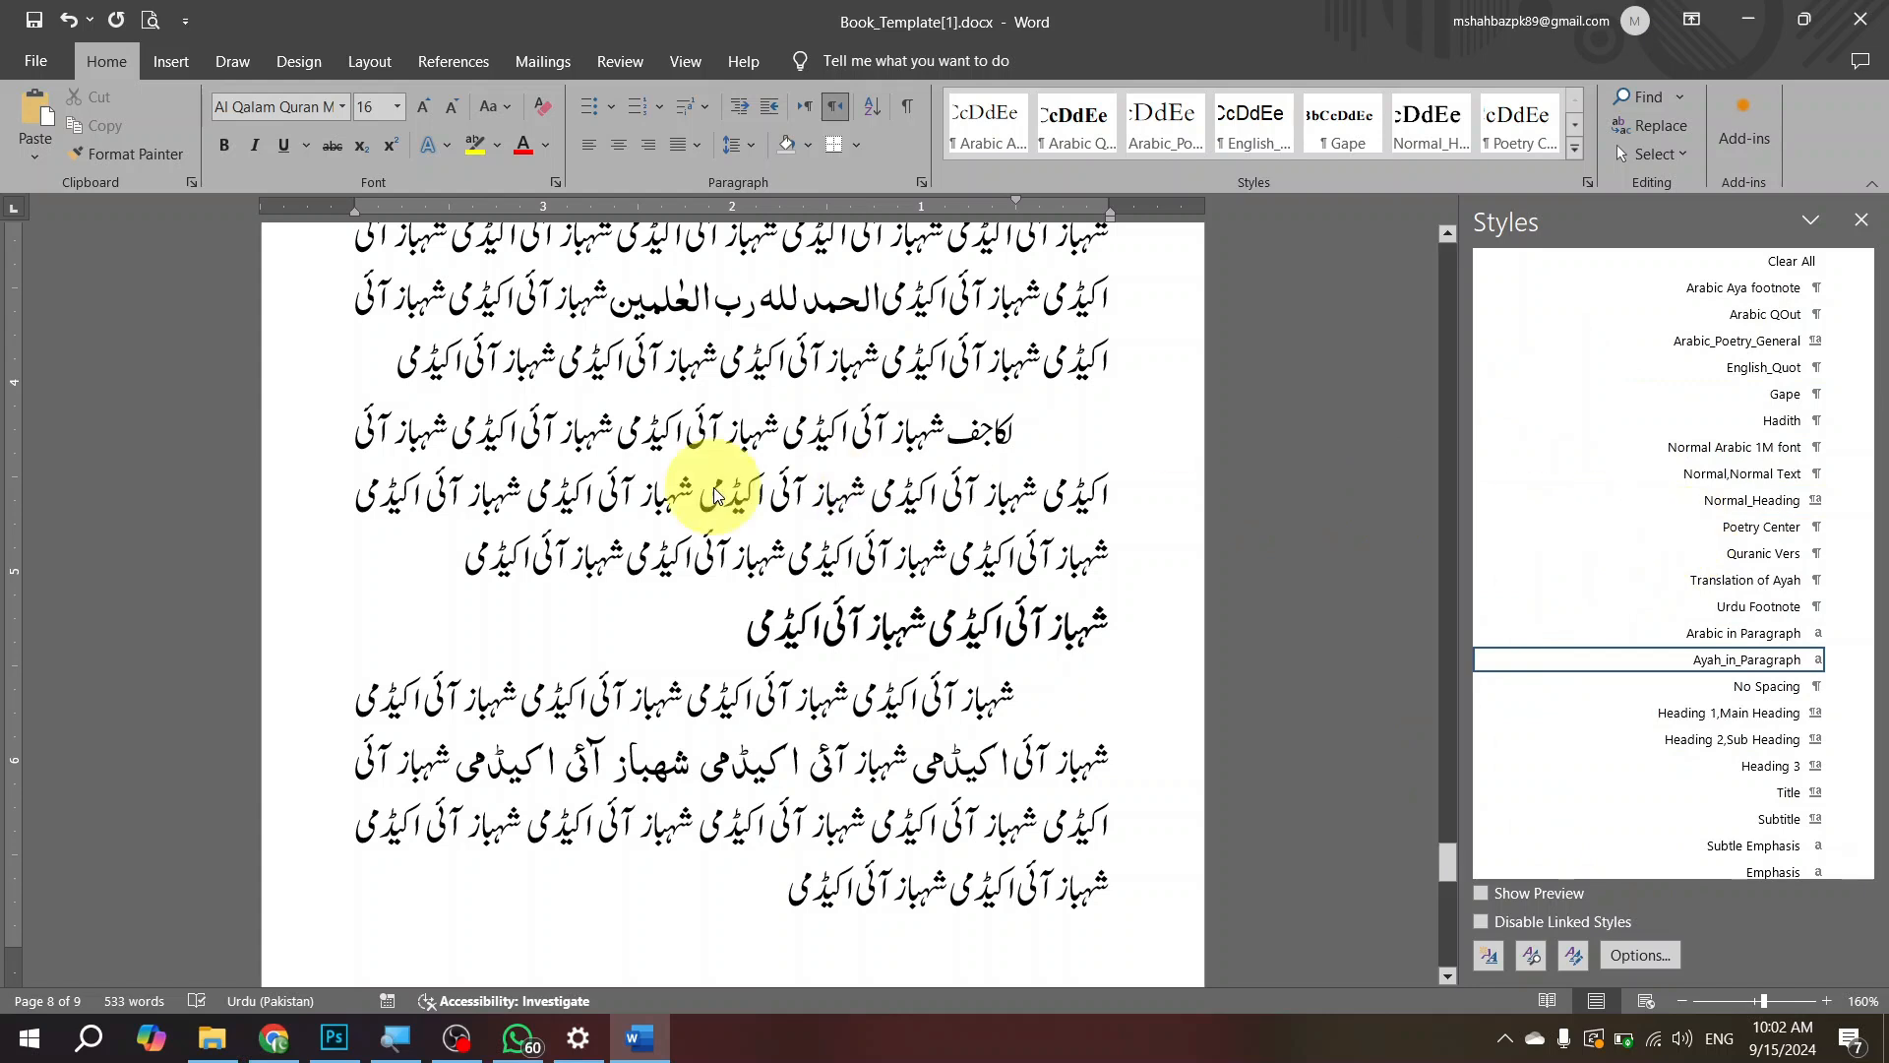
# Step: Below page 9's translation, enter the couplet "کی محمد ﷺ سے وفا تو نے تو ہم تیرے ہیں / یہ جہان چیز ہے کیا لوح و قلم تیرے ہیں"
pyautogui.scroll(-5, 748, 542)
pyautogui.click(863, 541)
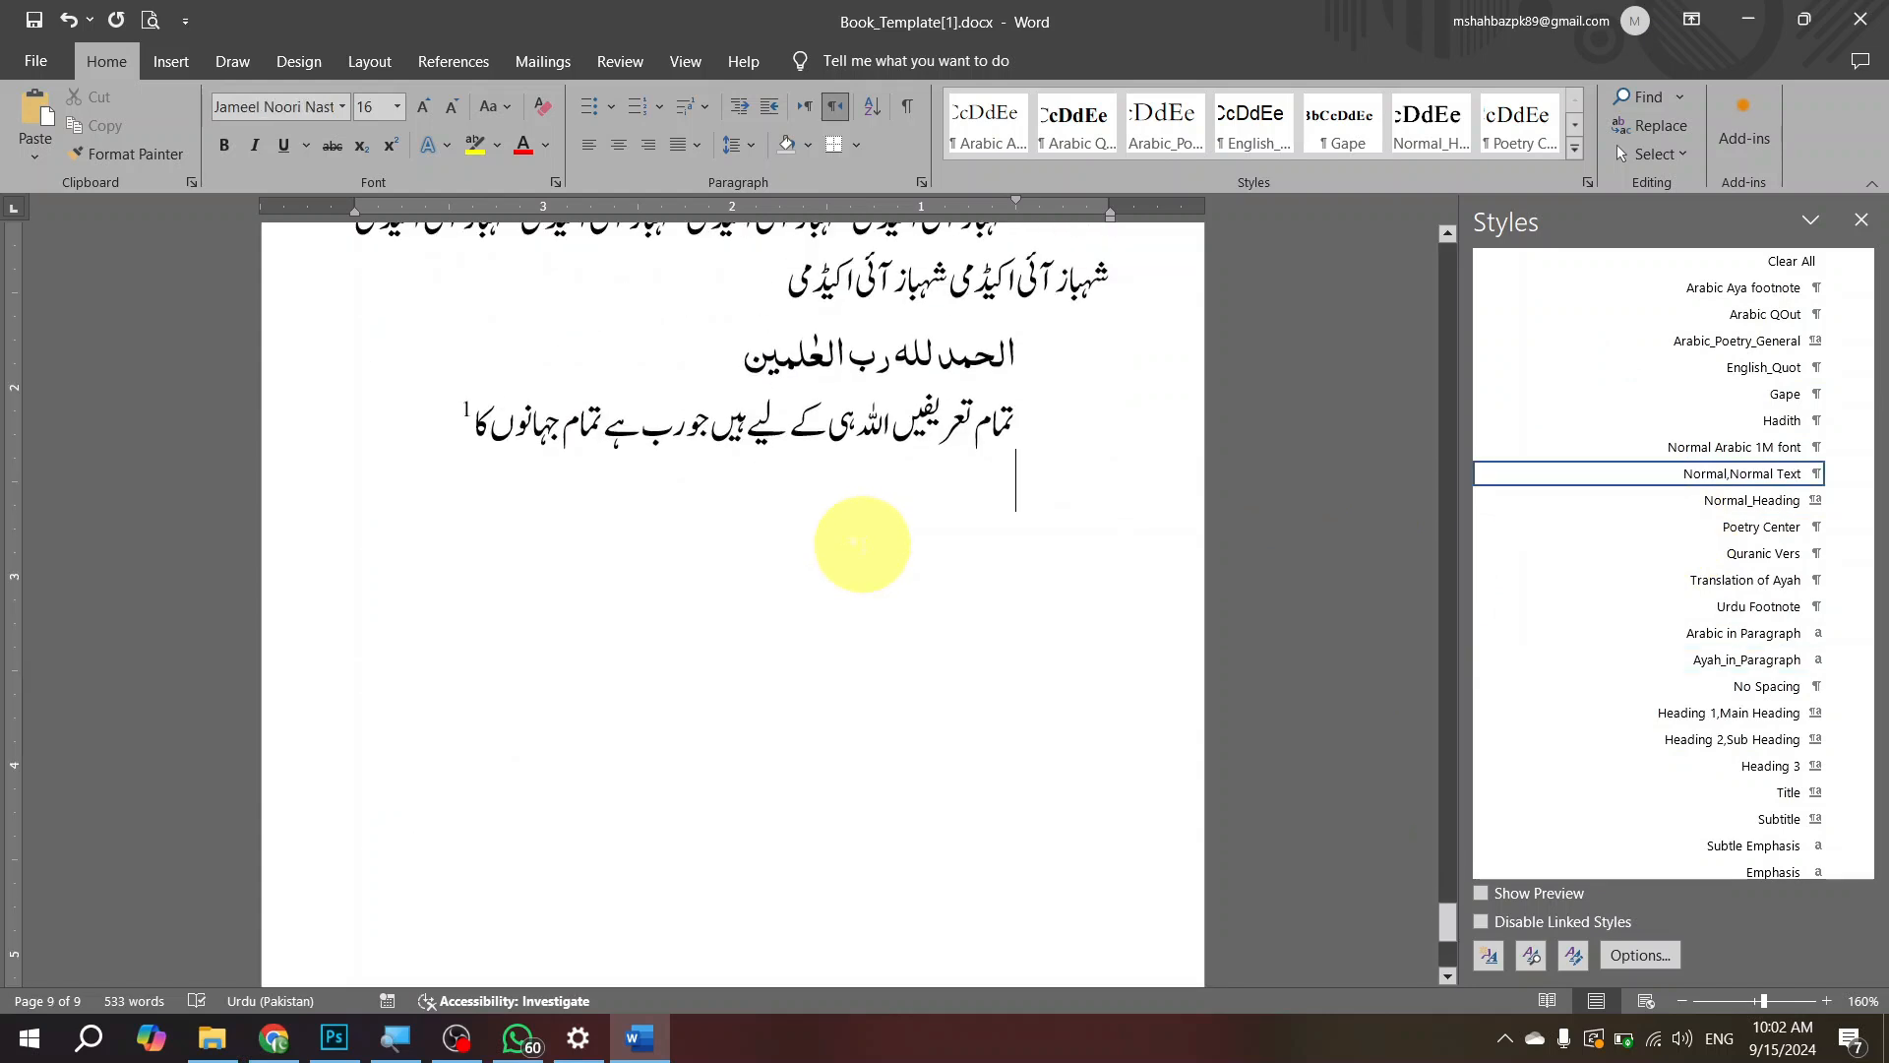
pyautogui.hotkey('alt', 'shift')
pyautogui.write('کی محمد ﷺ سے وفا تو نے تو ہم تیرے ہیں')
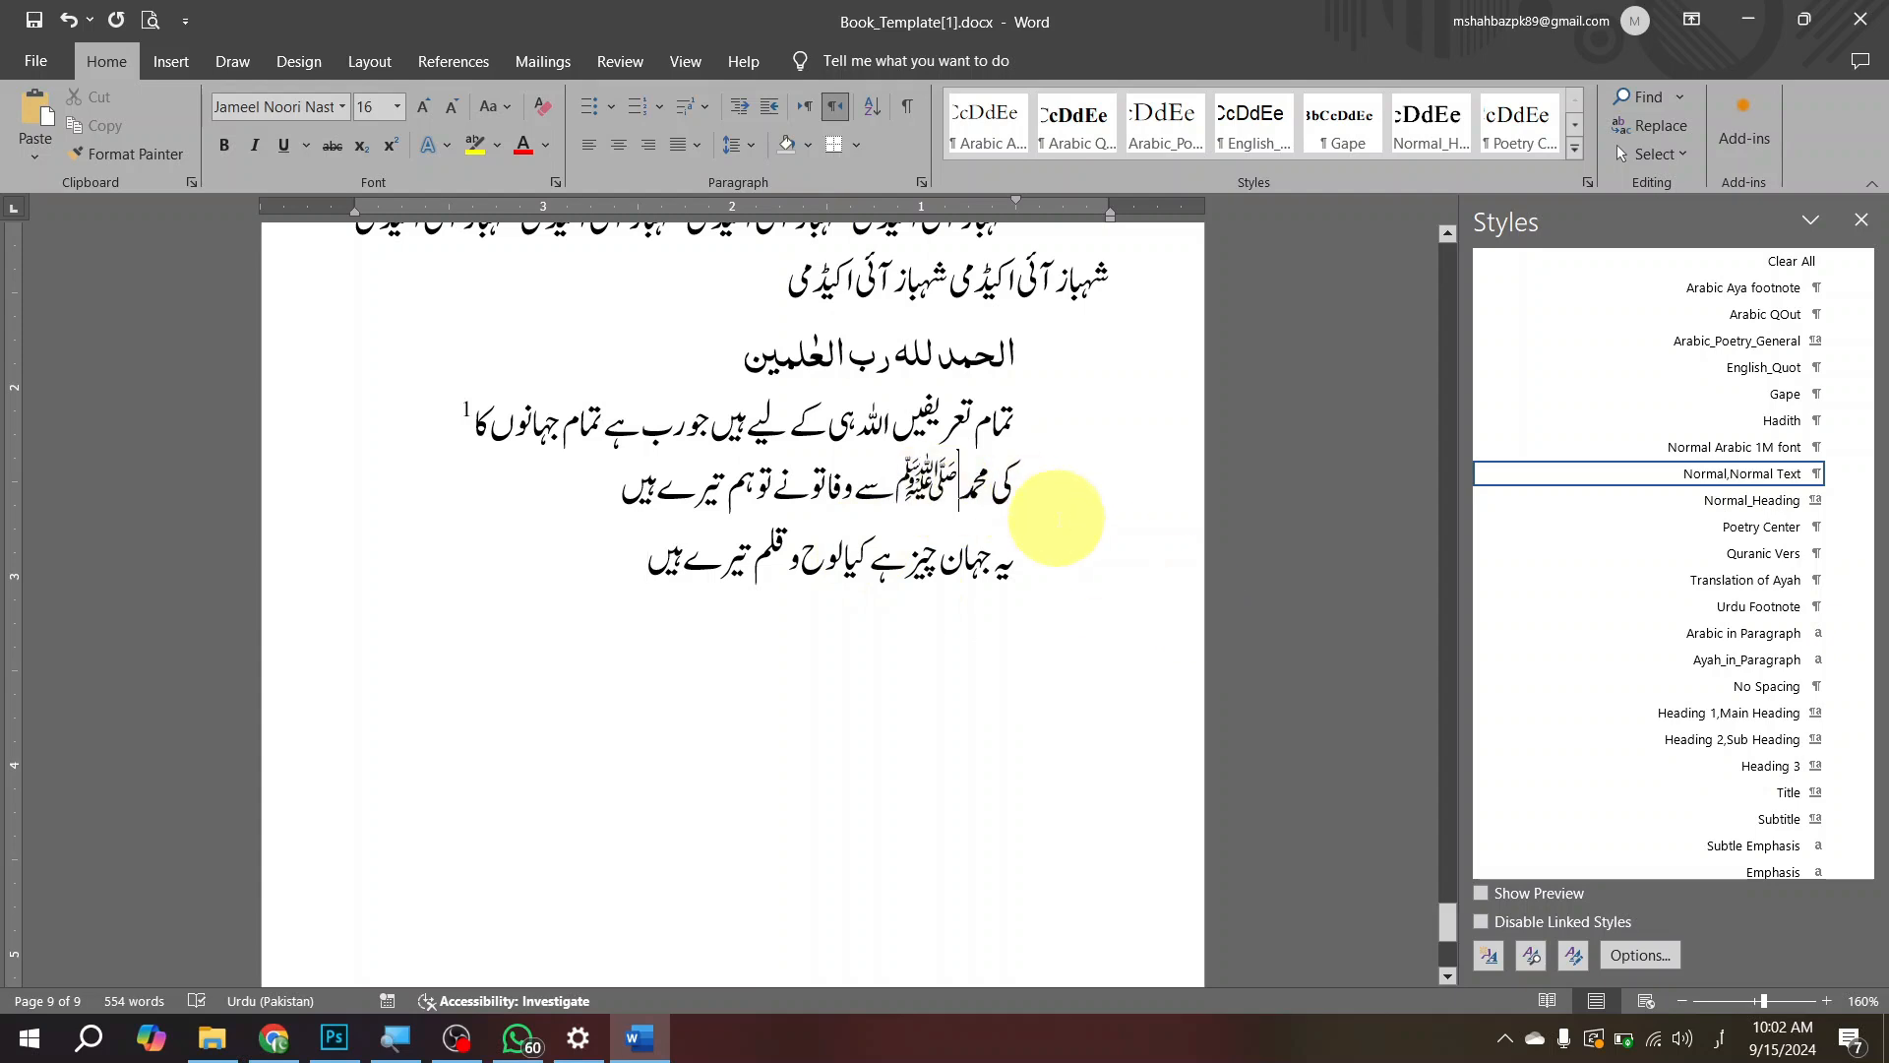
pyautogui.moveTo(895, 484); pyautogui.dragTo(619, 482)
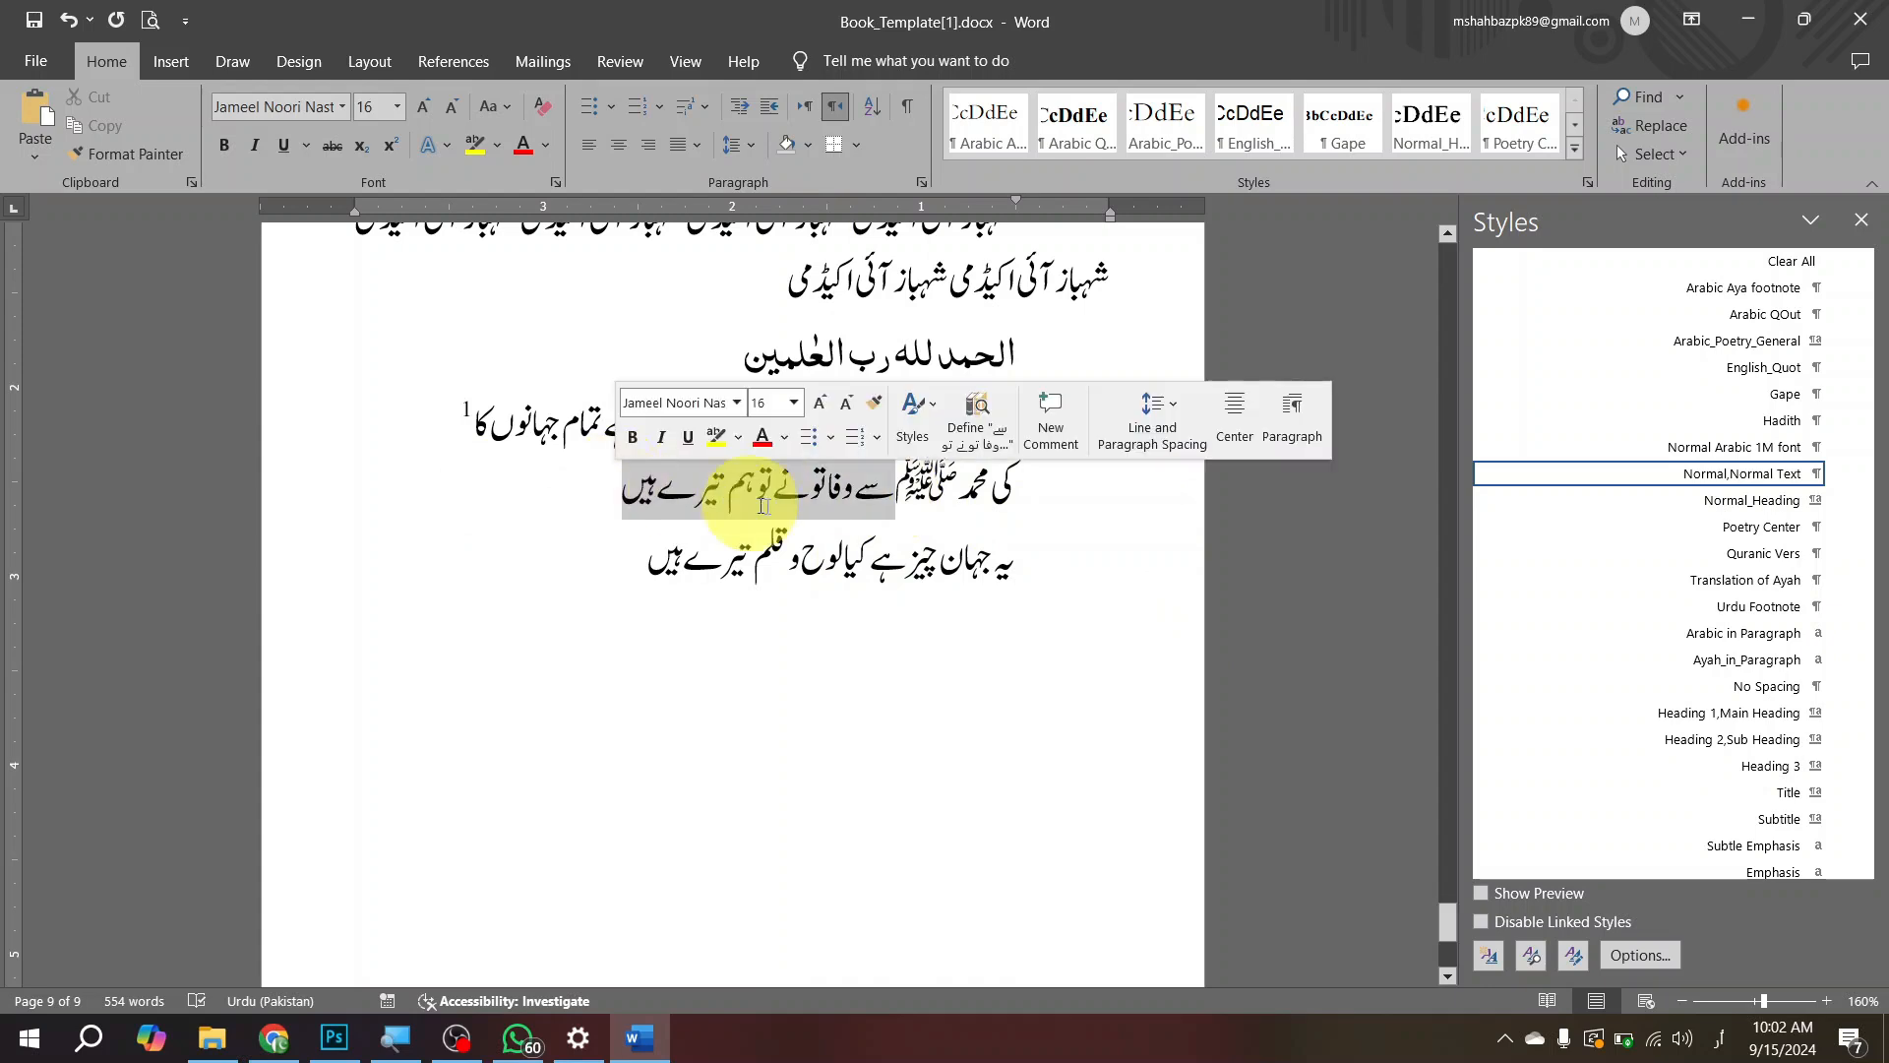
pyautogui.click(1086, 500)
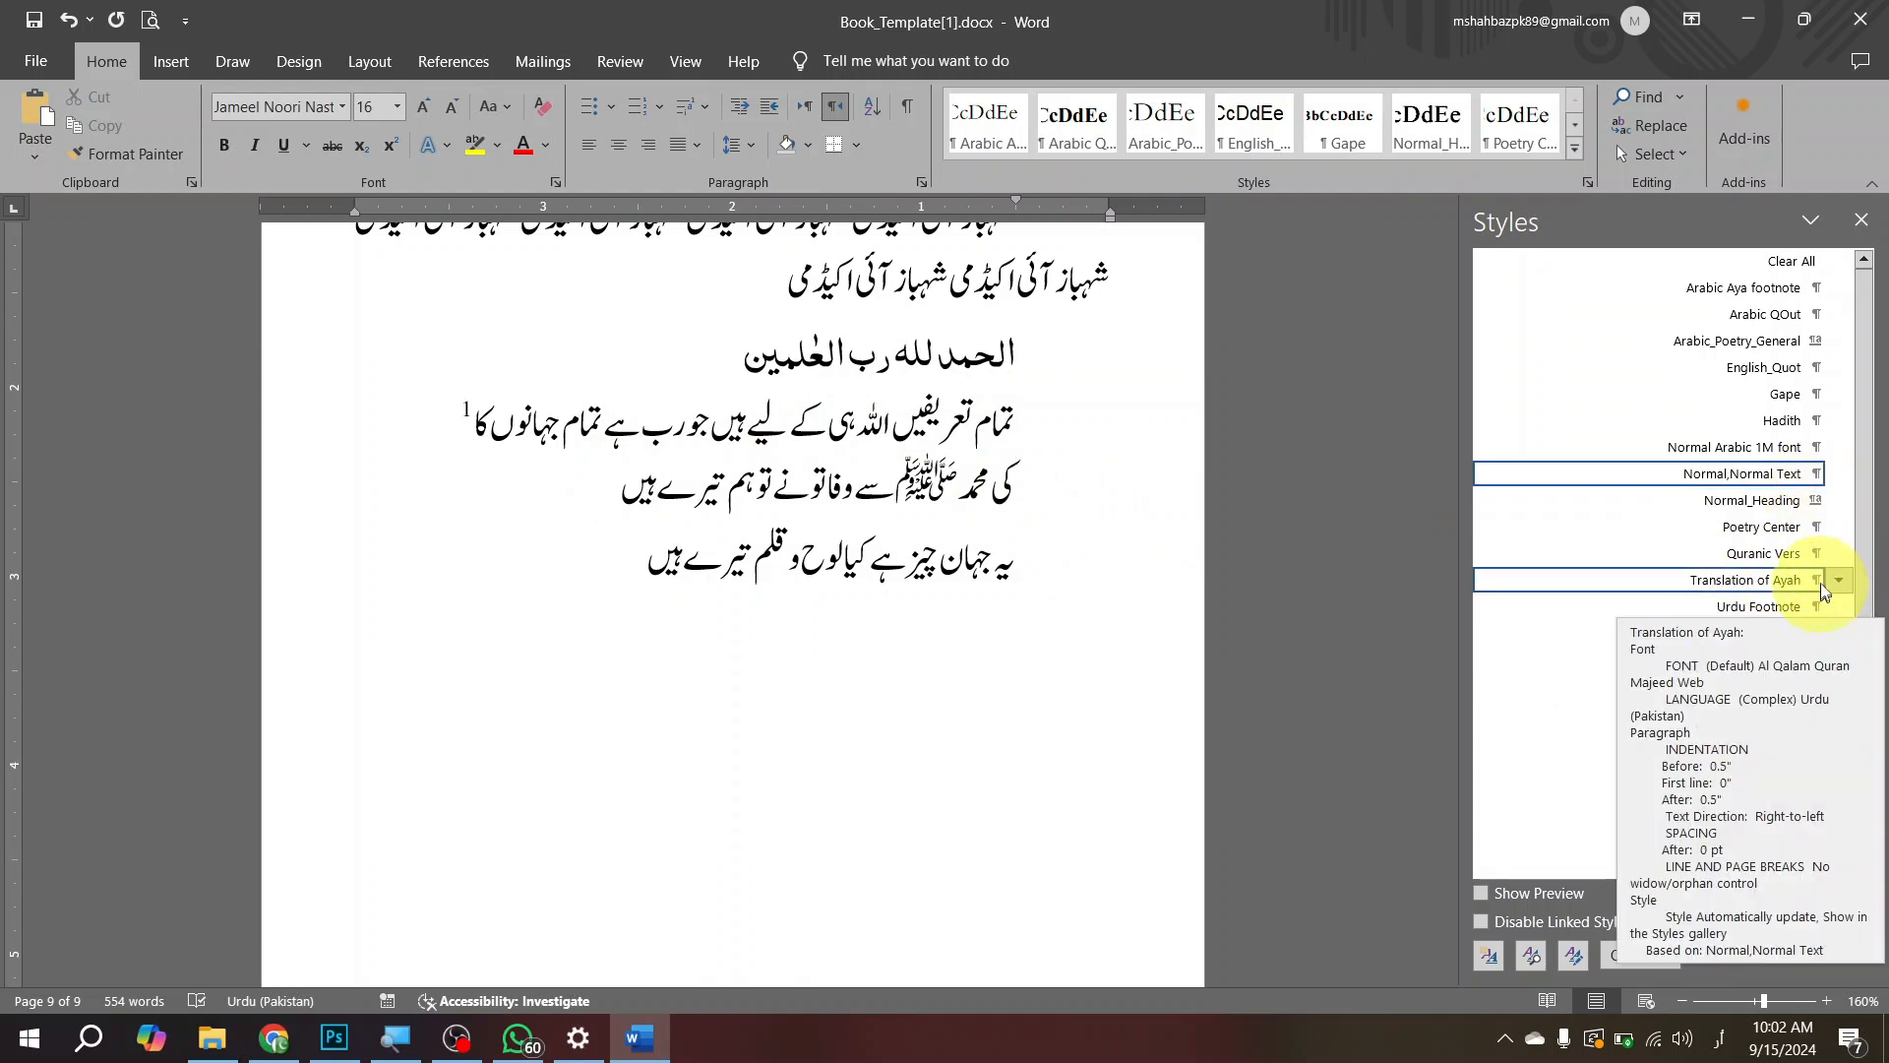
# Step: Apply the Poetry Center style to both lines of the Urdu couplet on page 9
pyautogui.click(1763, 534)
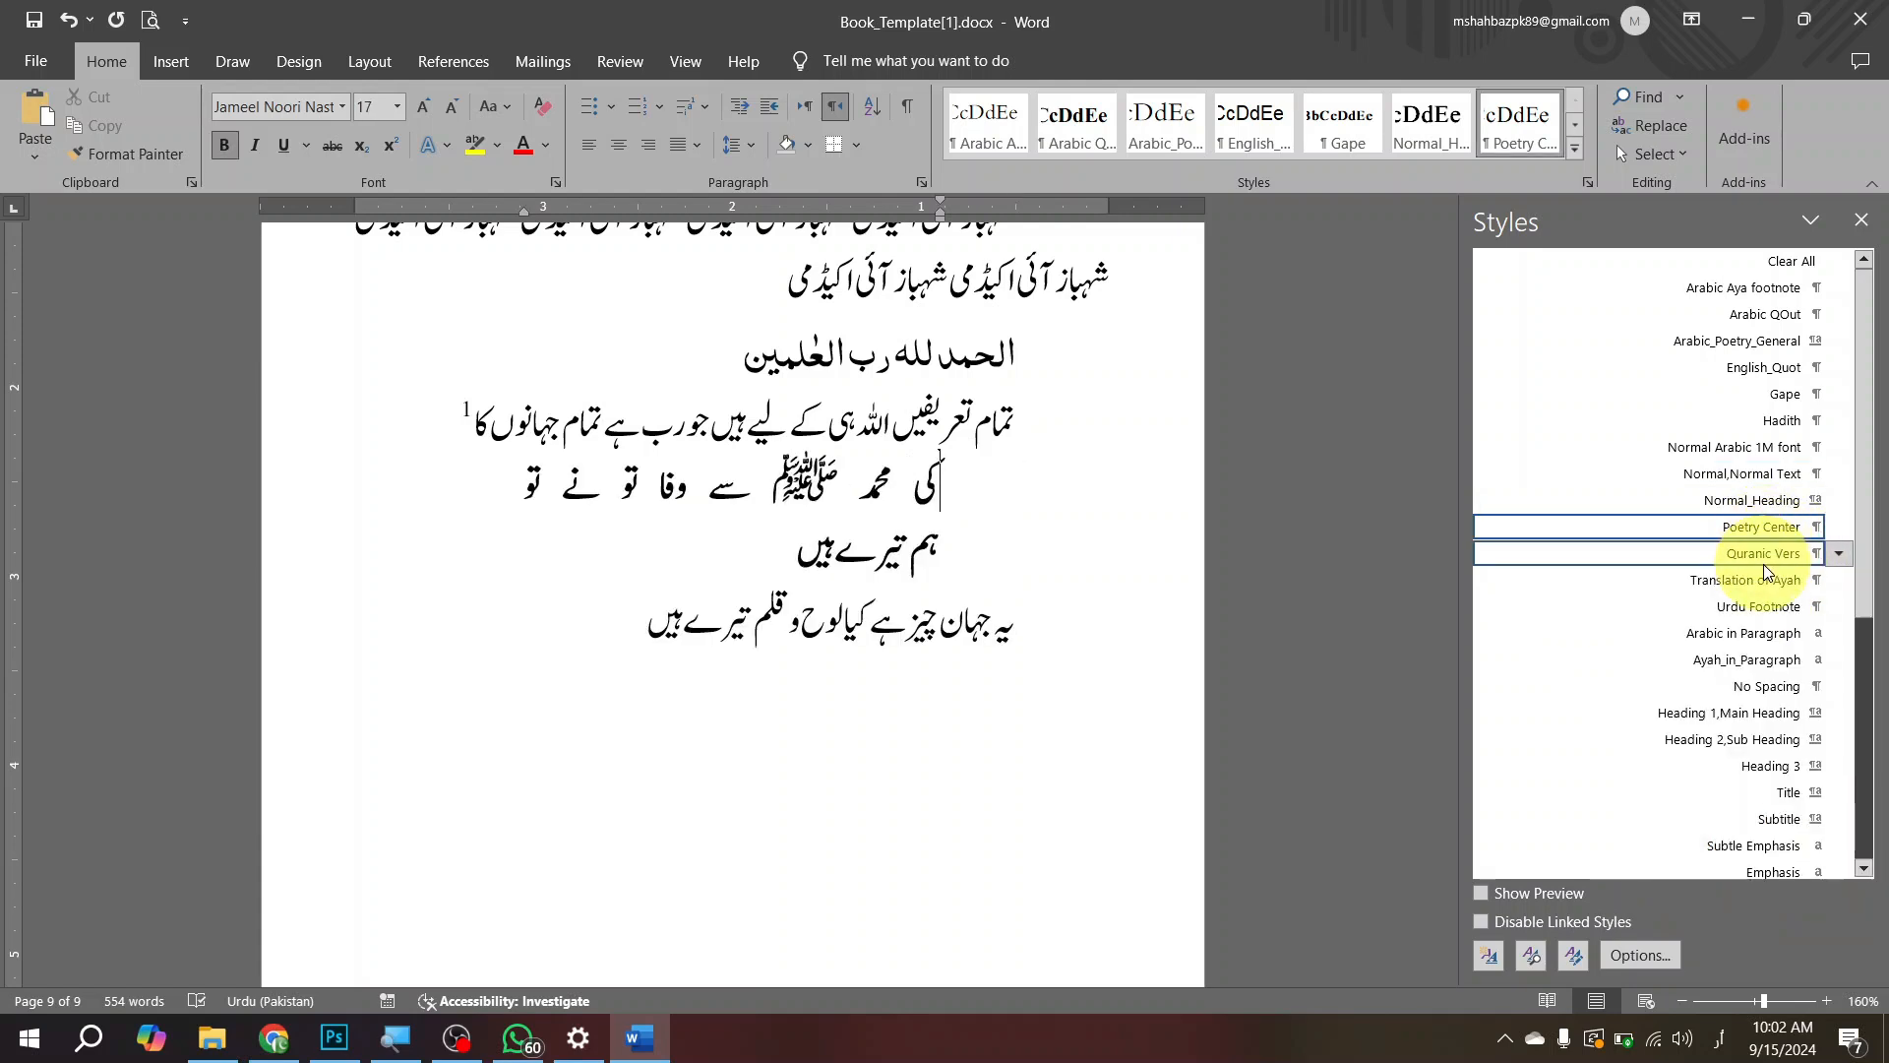
pyautogui.click(1016, 636)
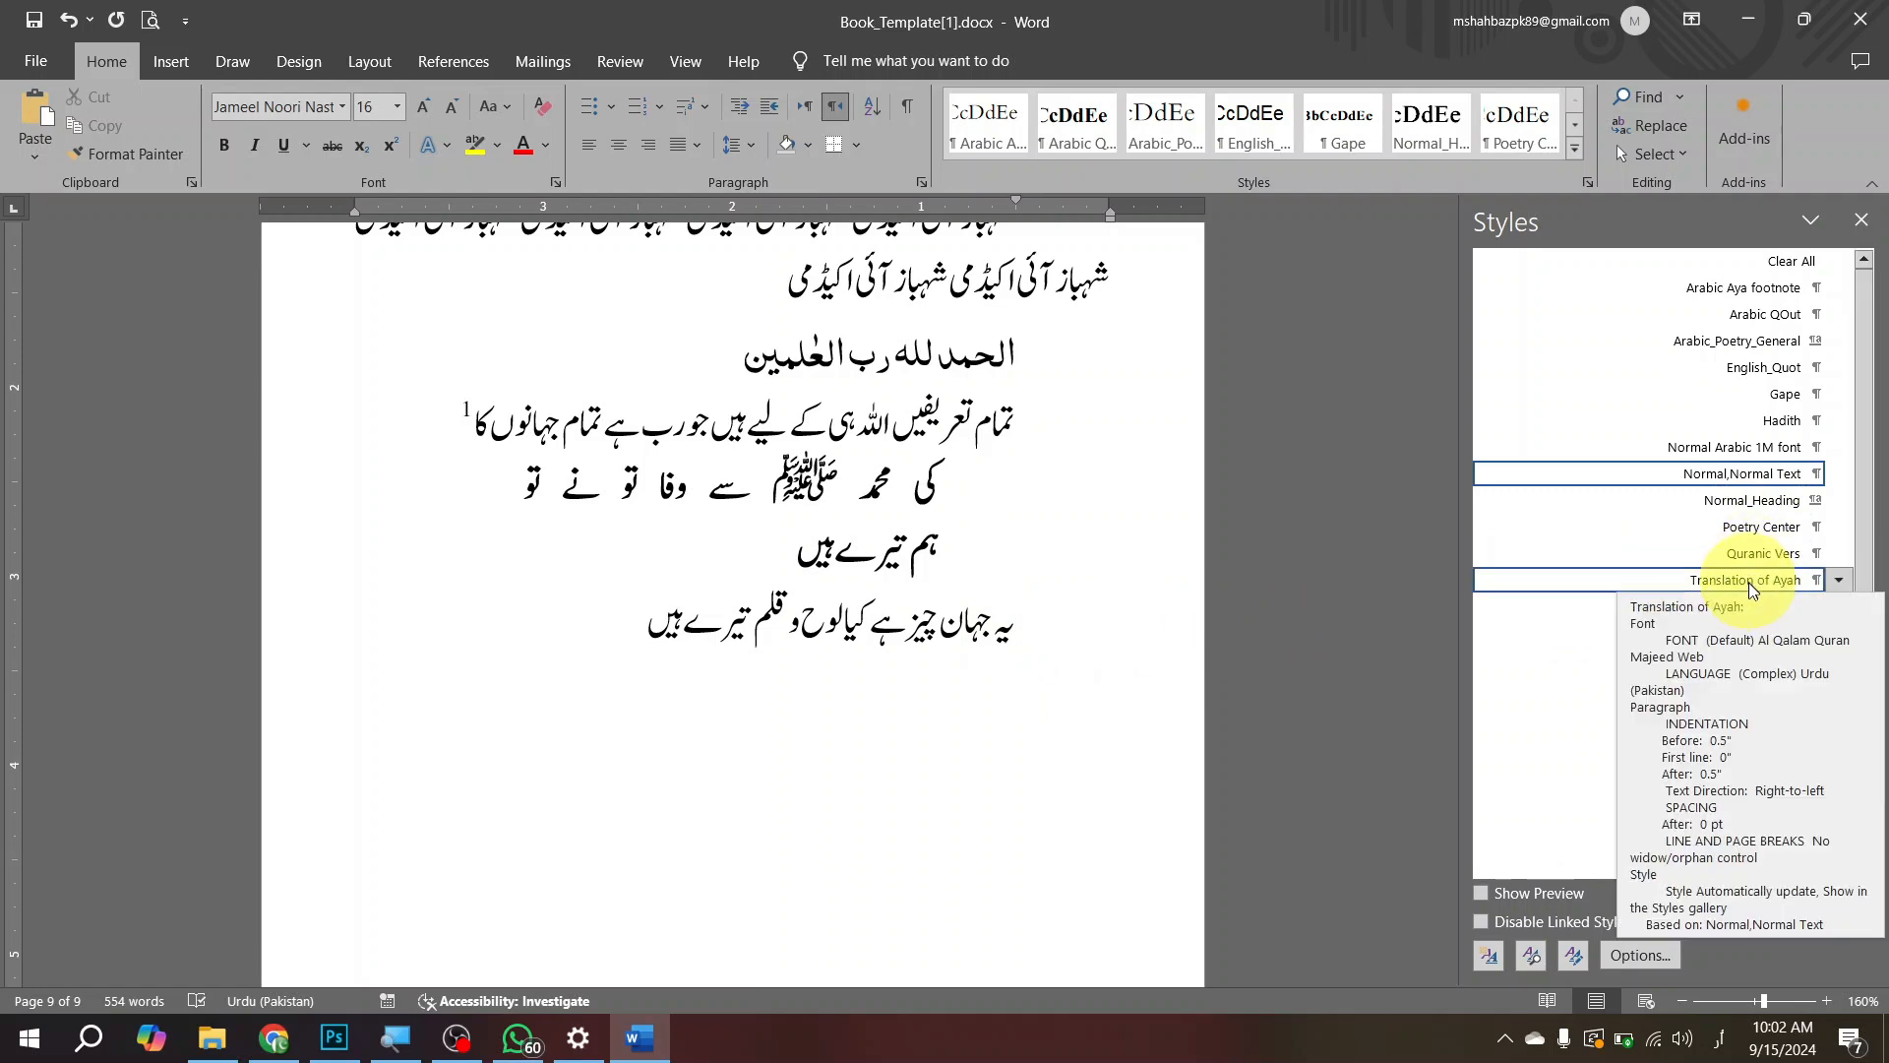
pyautogui.click(1752, 537)
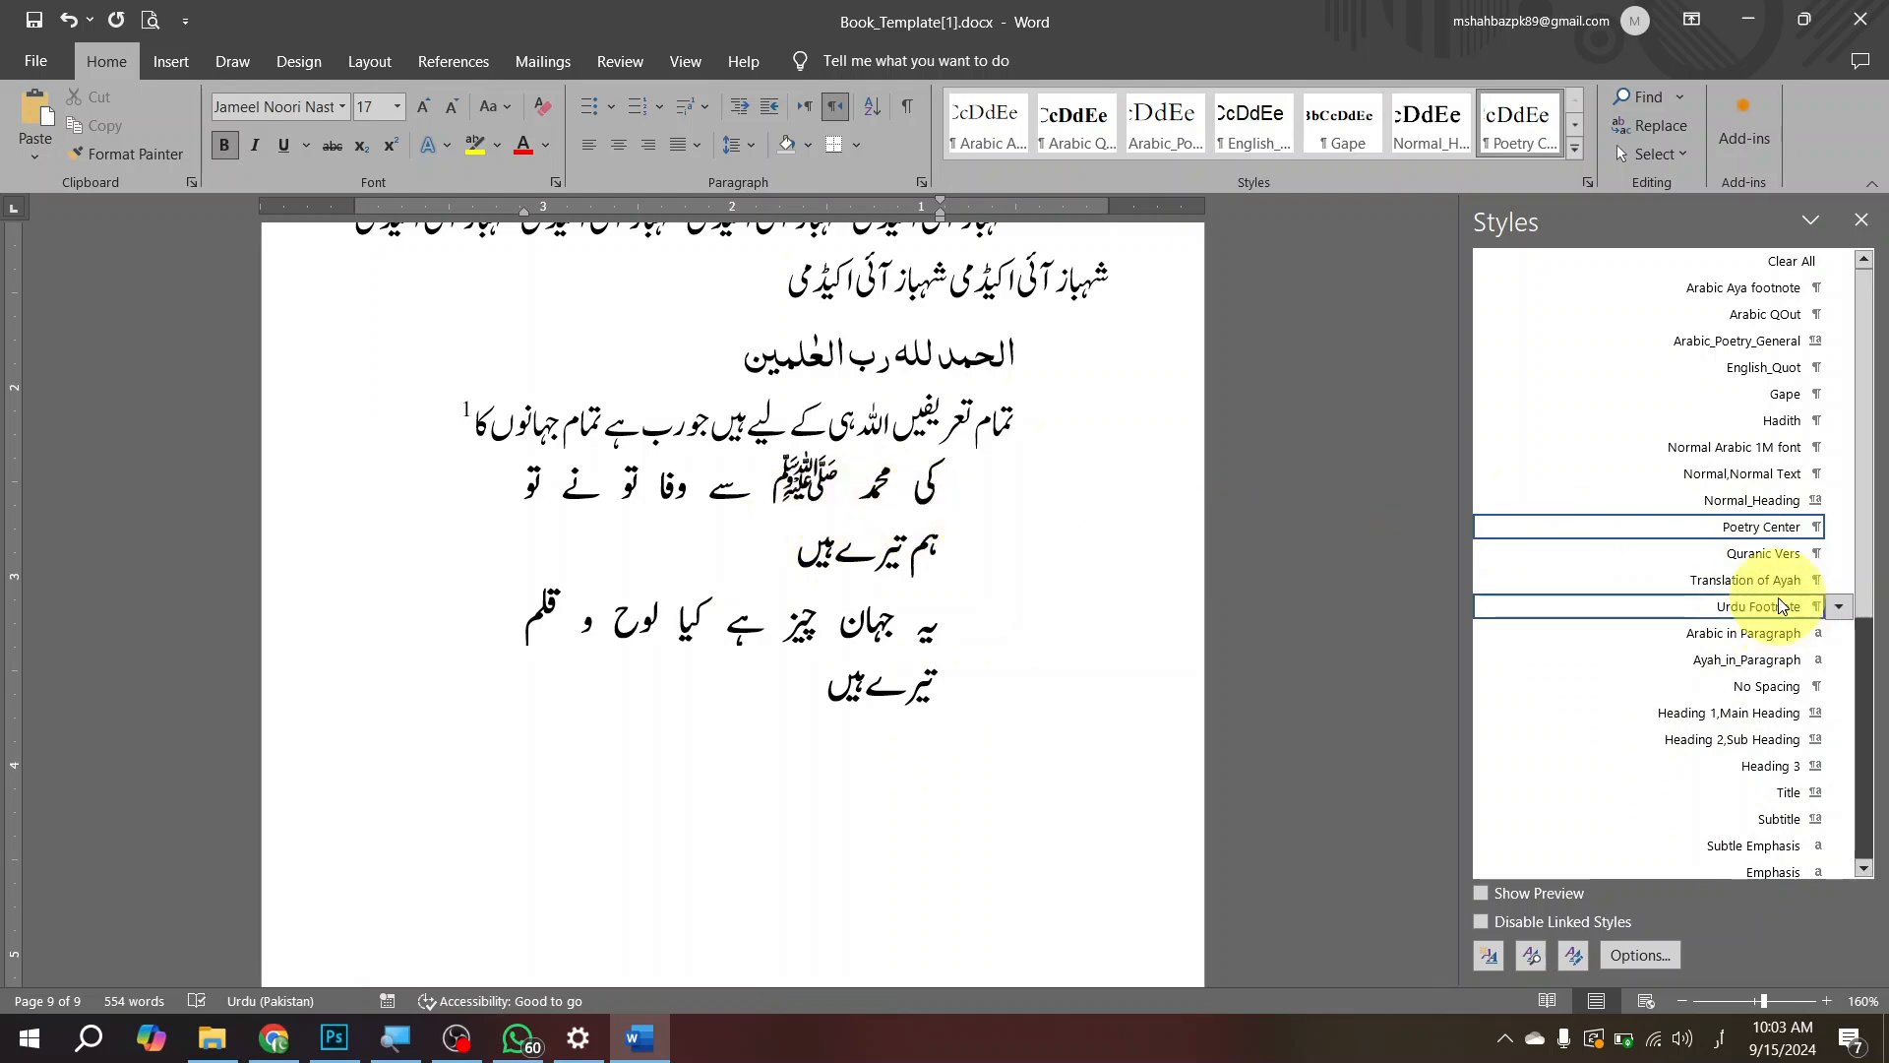
# Step: Modify the Poetry Center style so its paragraph indentation is 0.5" before text and 0.5" after text
pyautogui.click(1838, 531)
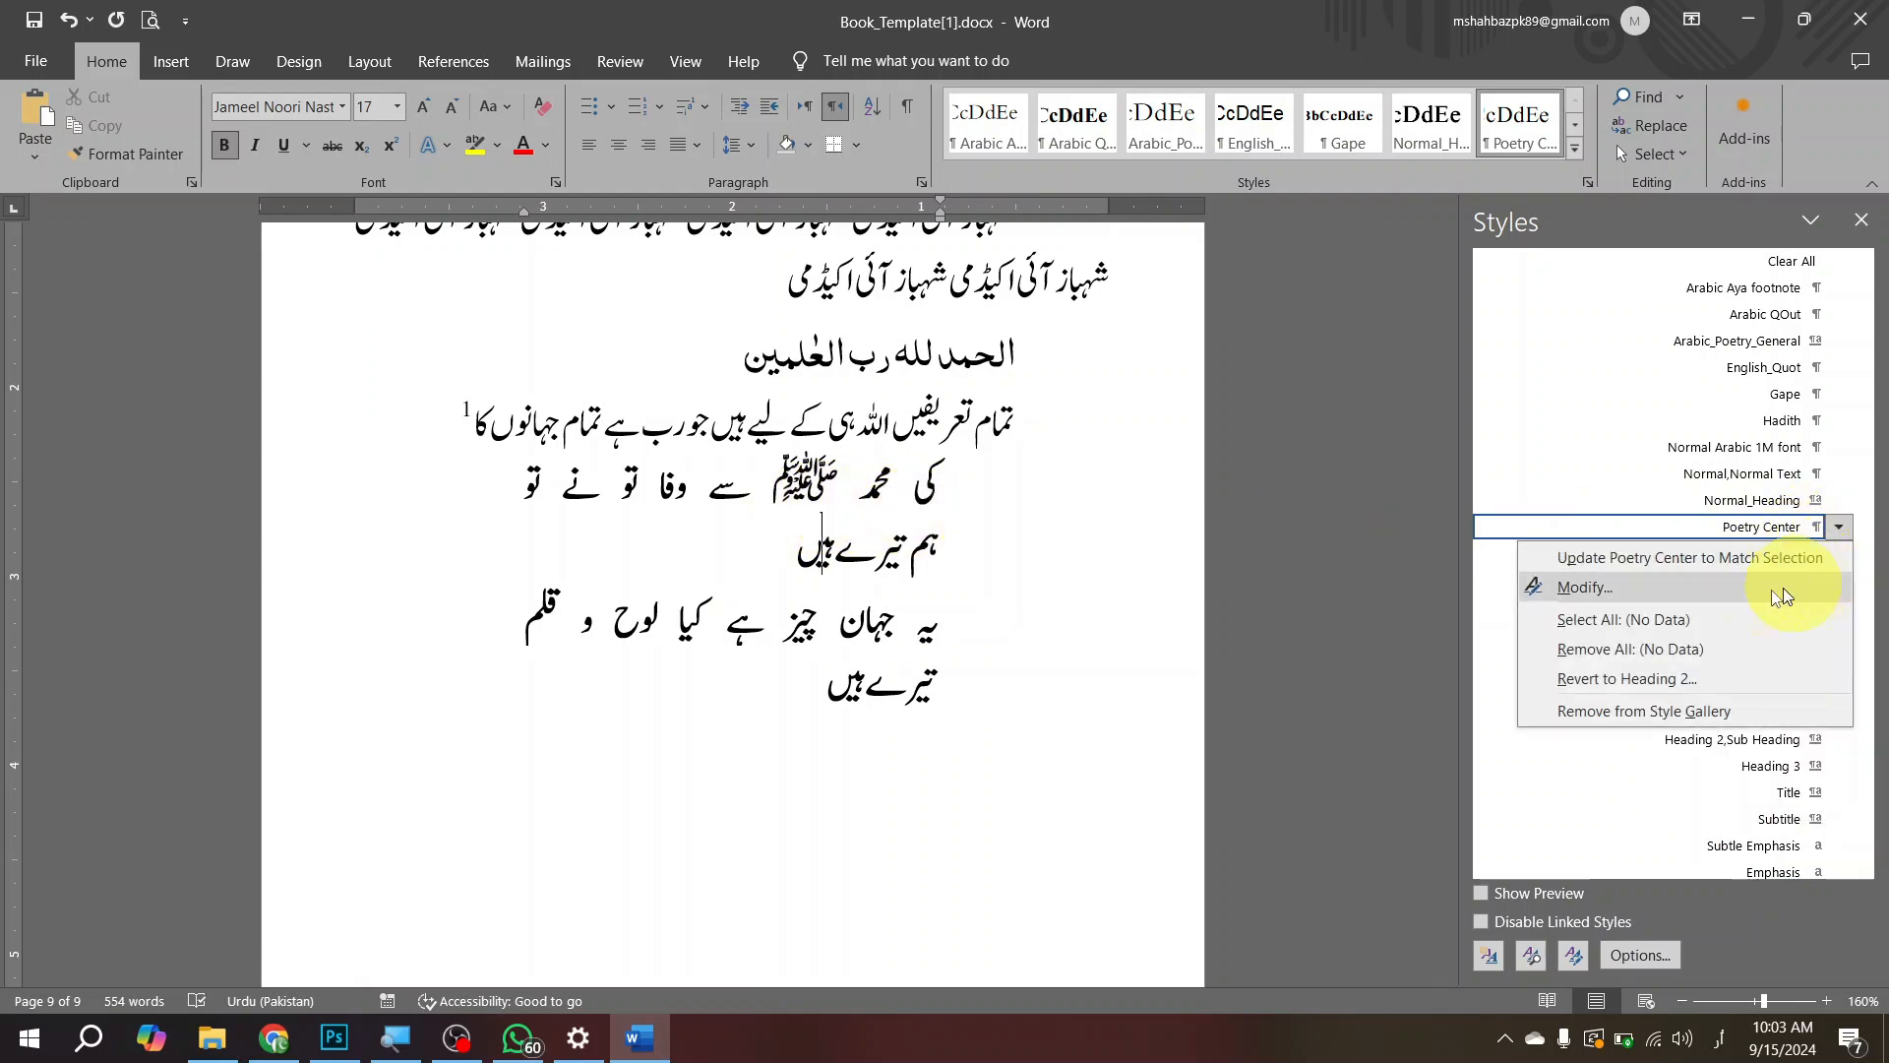
pyautogui.click(1728, 587)
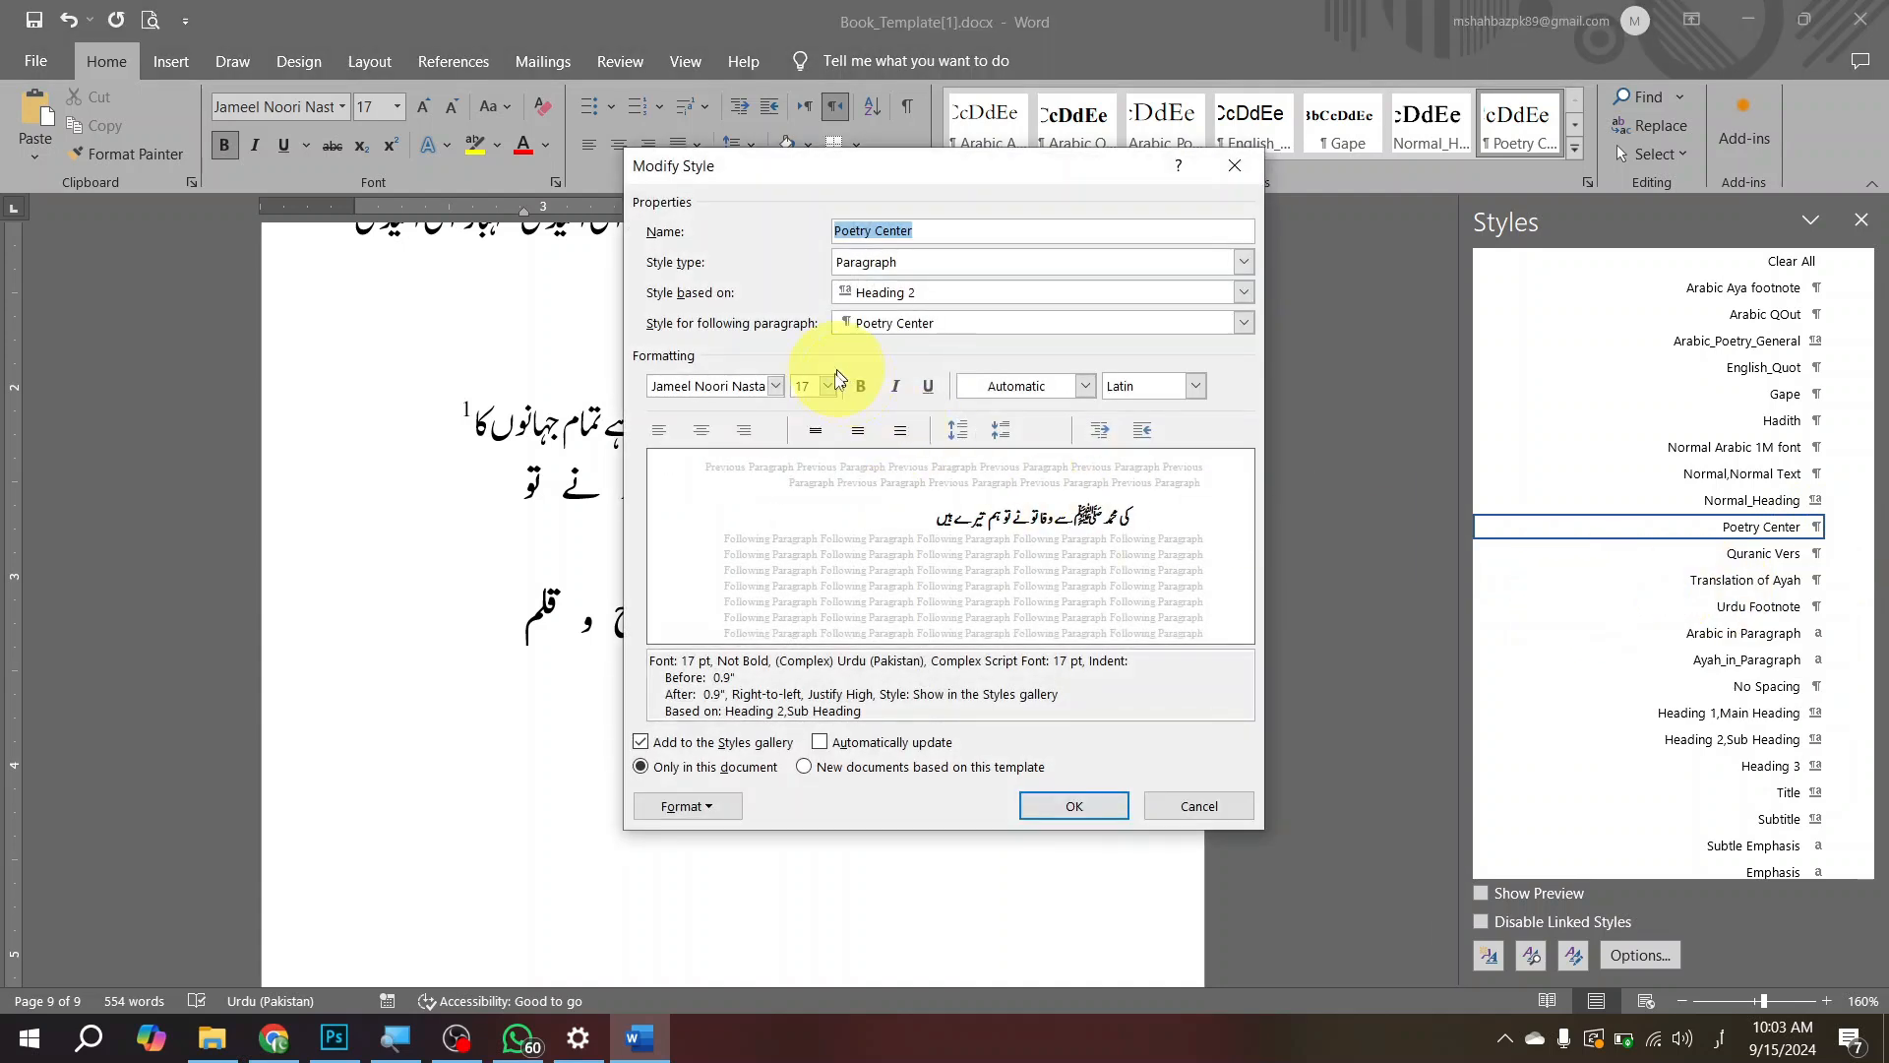
pyautogui.click(718, 805)
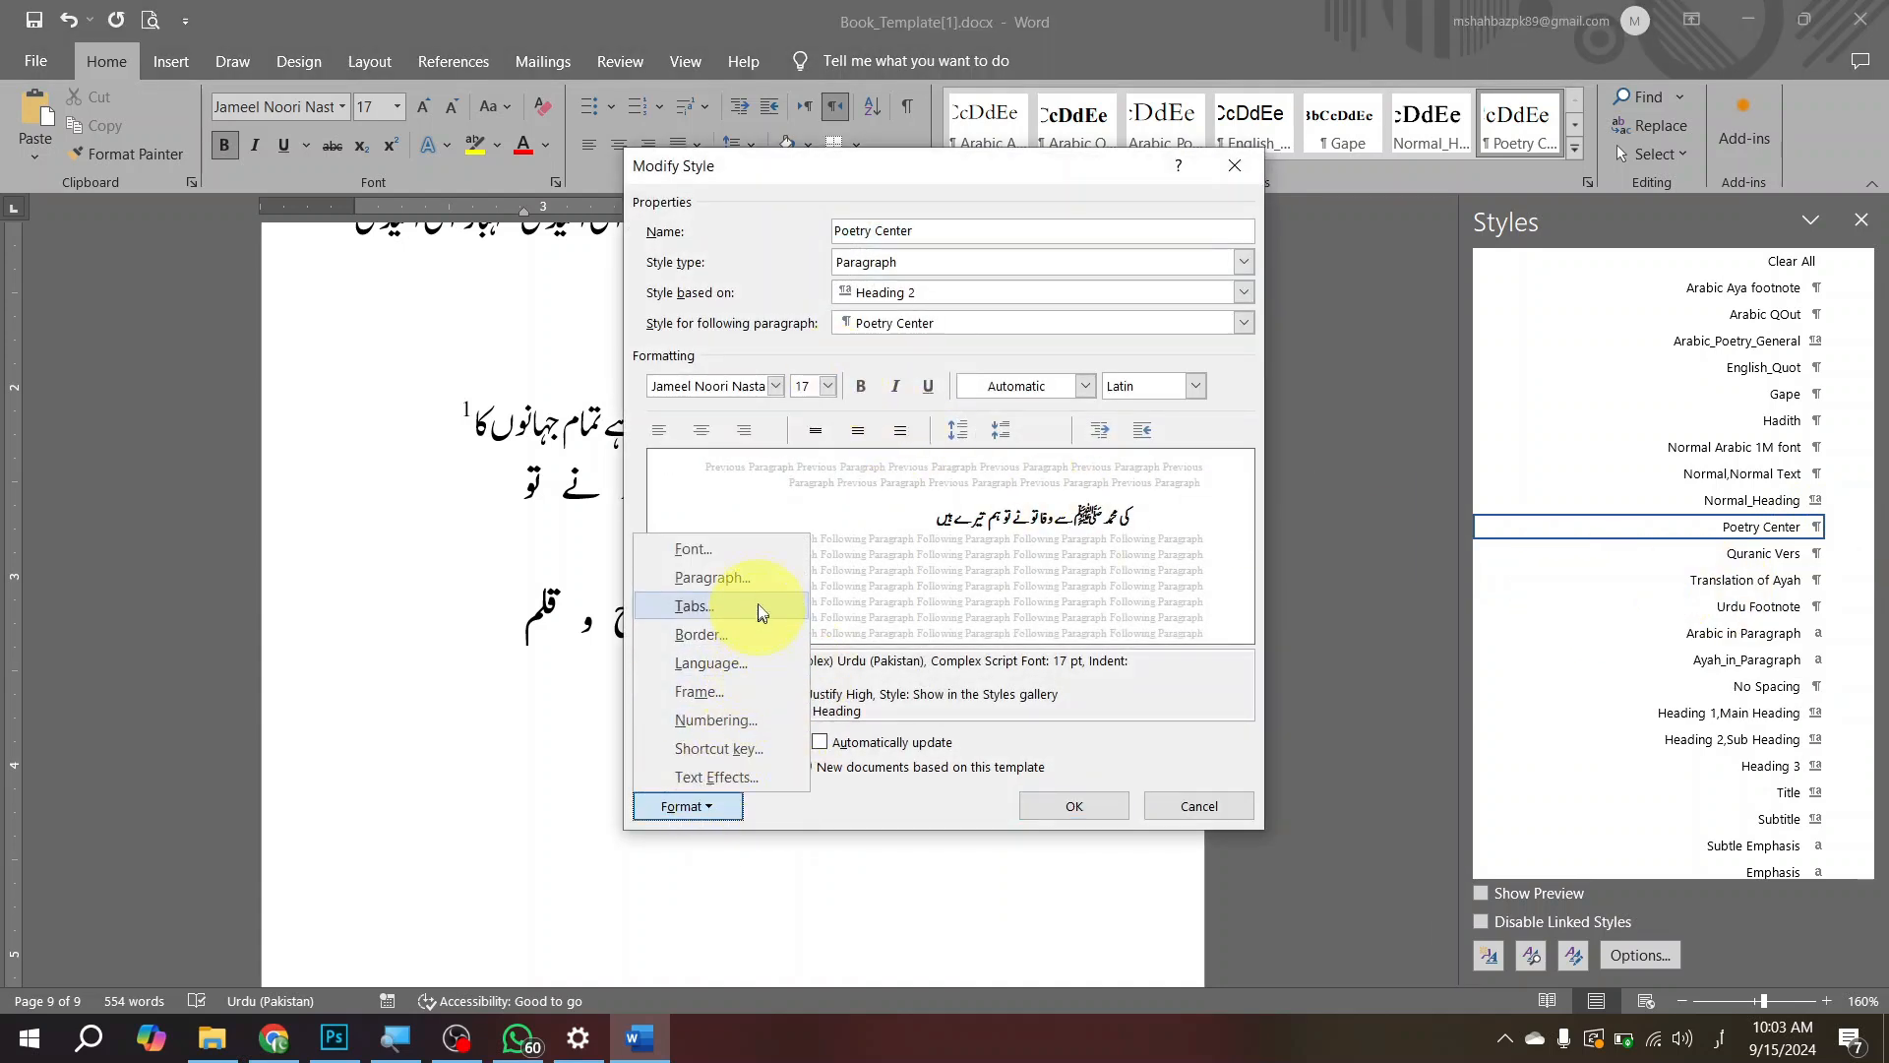
pyautogui.click(758, 580)
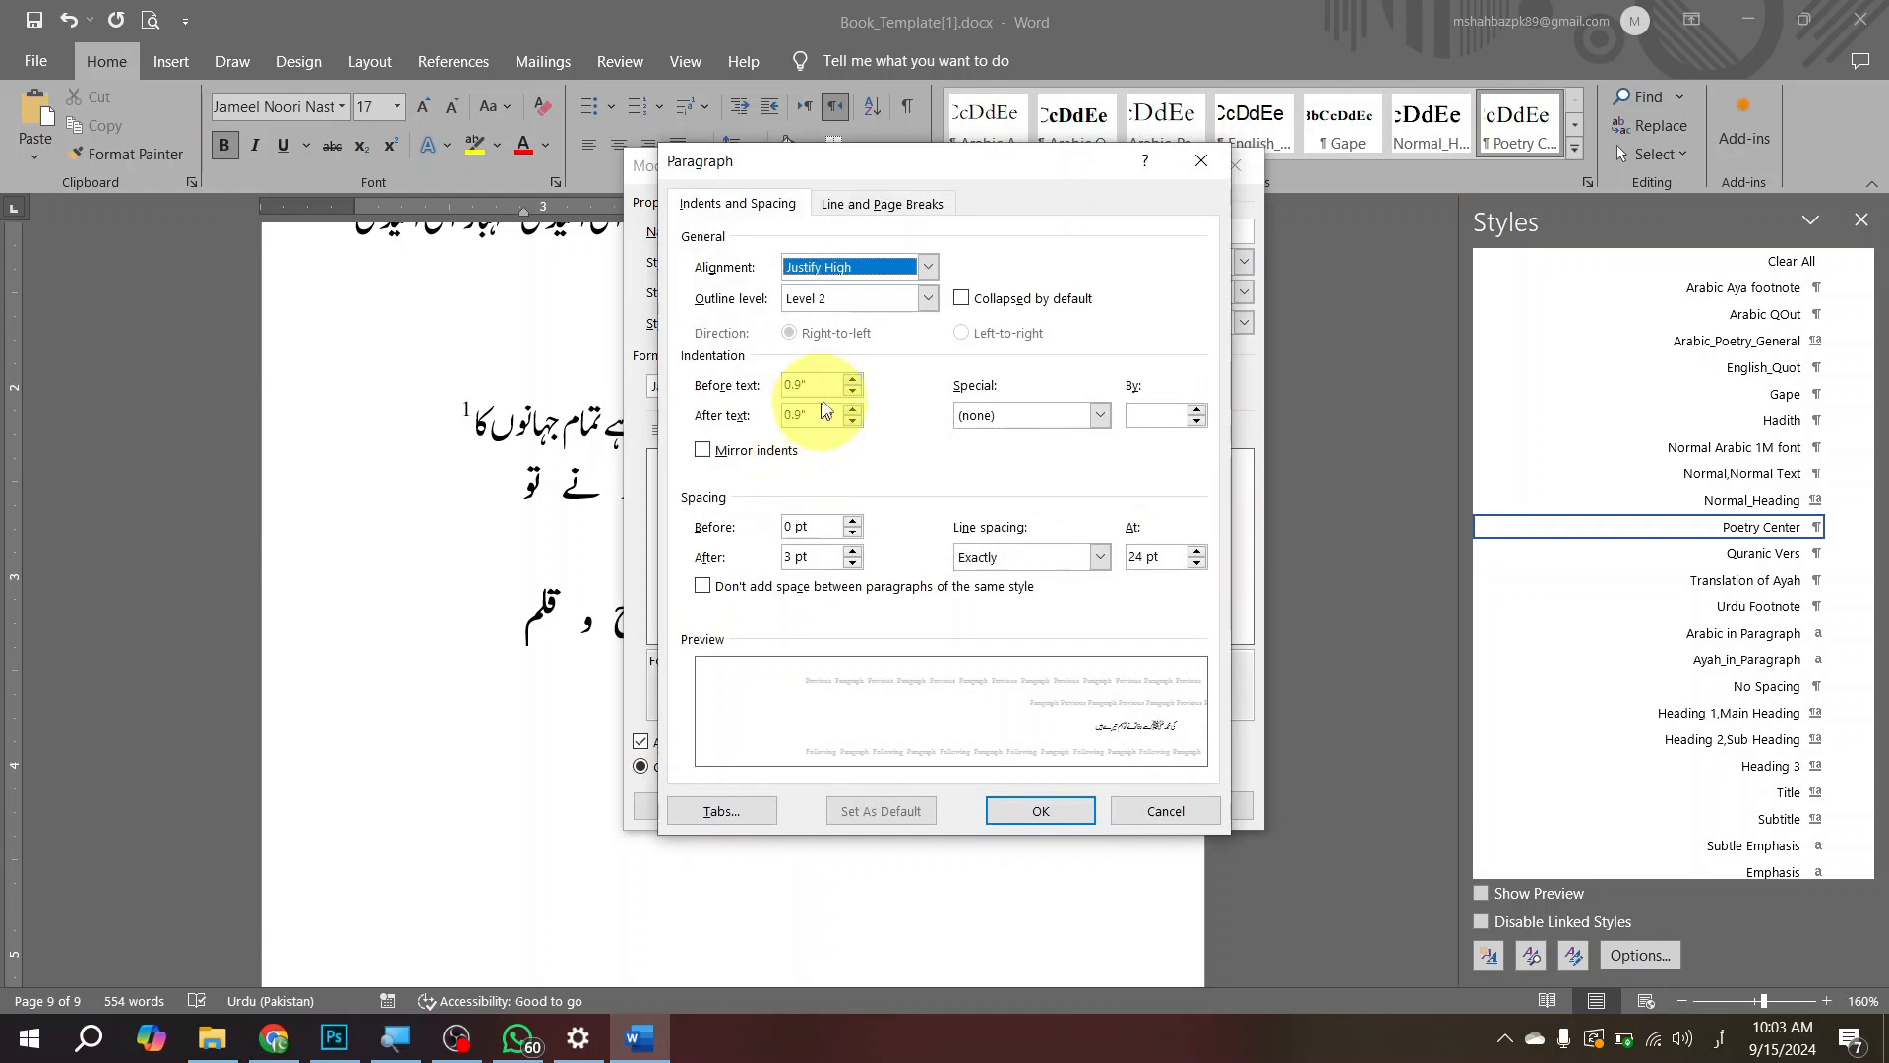
pyautogui.doubleClick(852, 399)
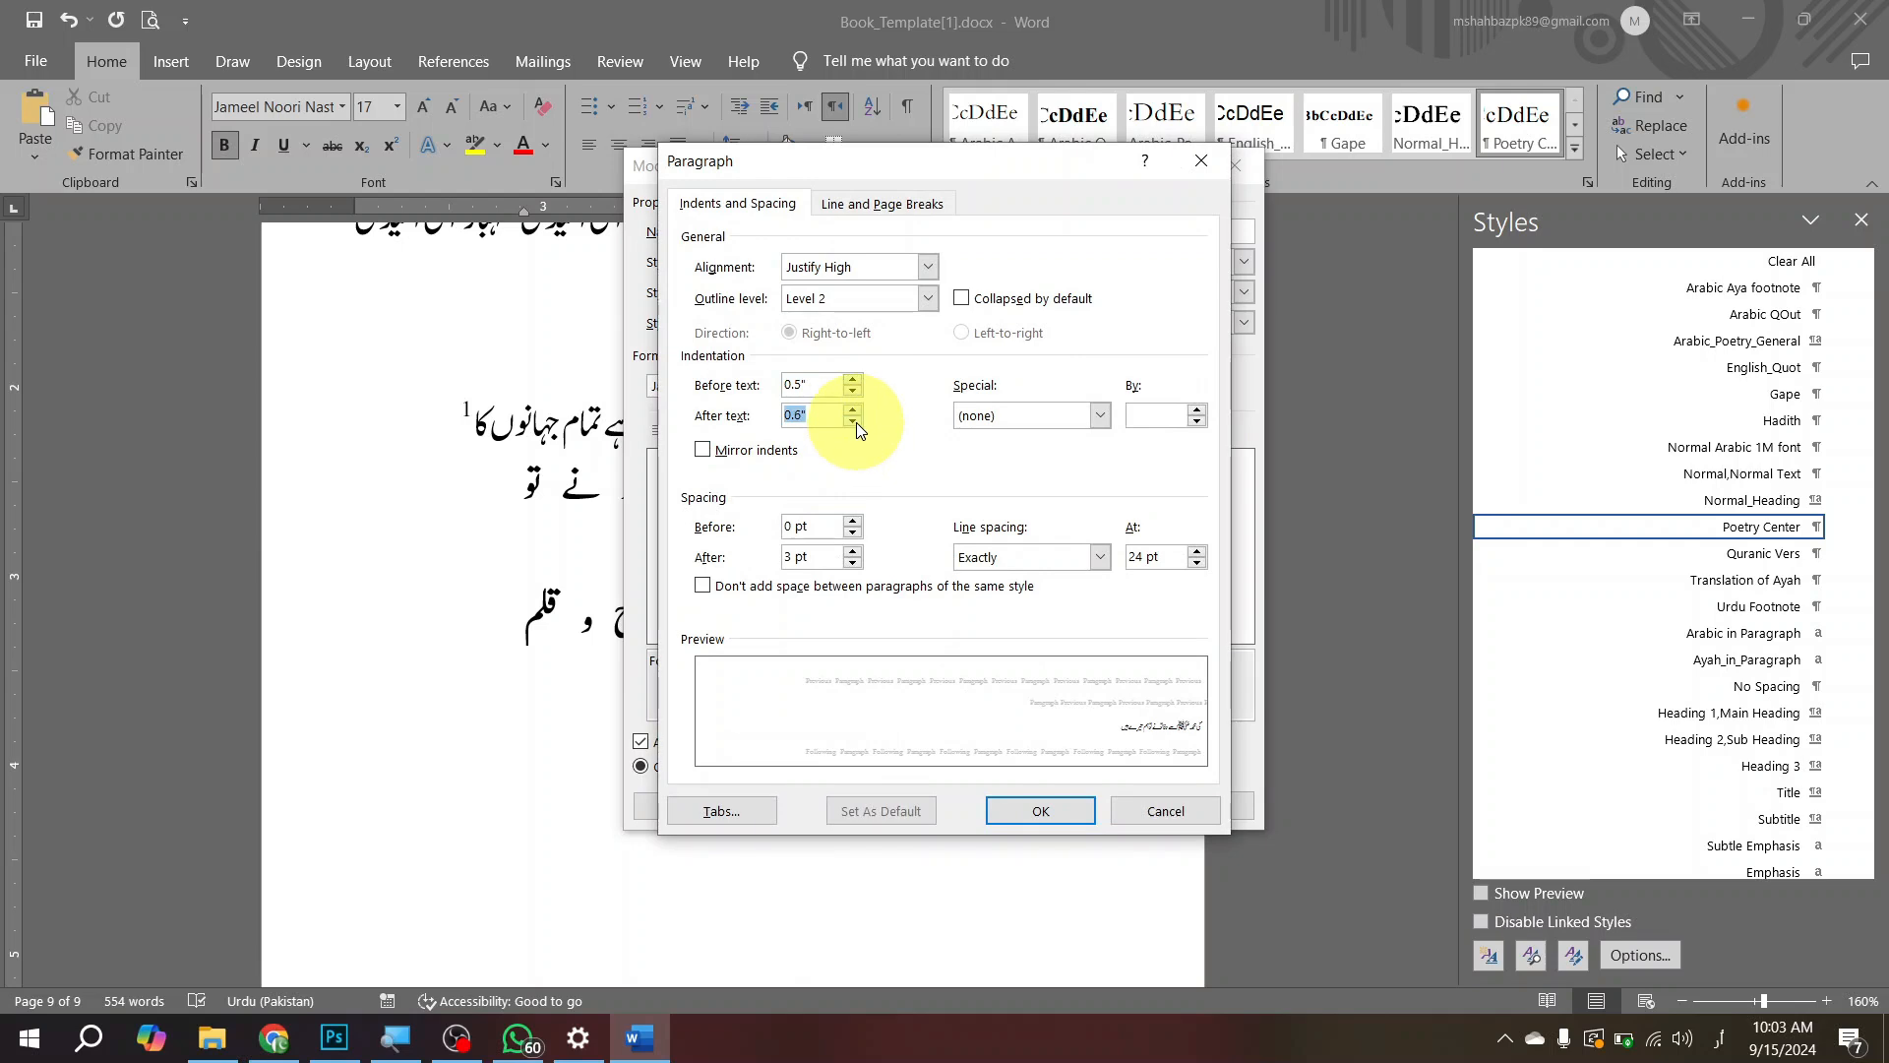
pyautogui.click(1029, 810)
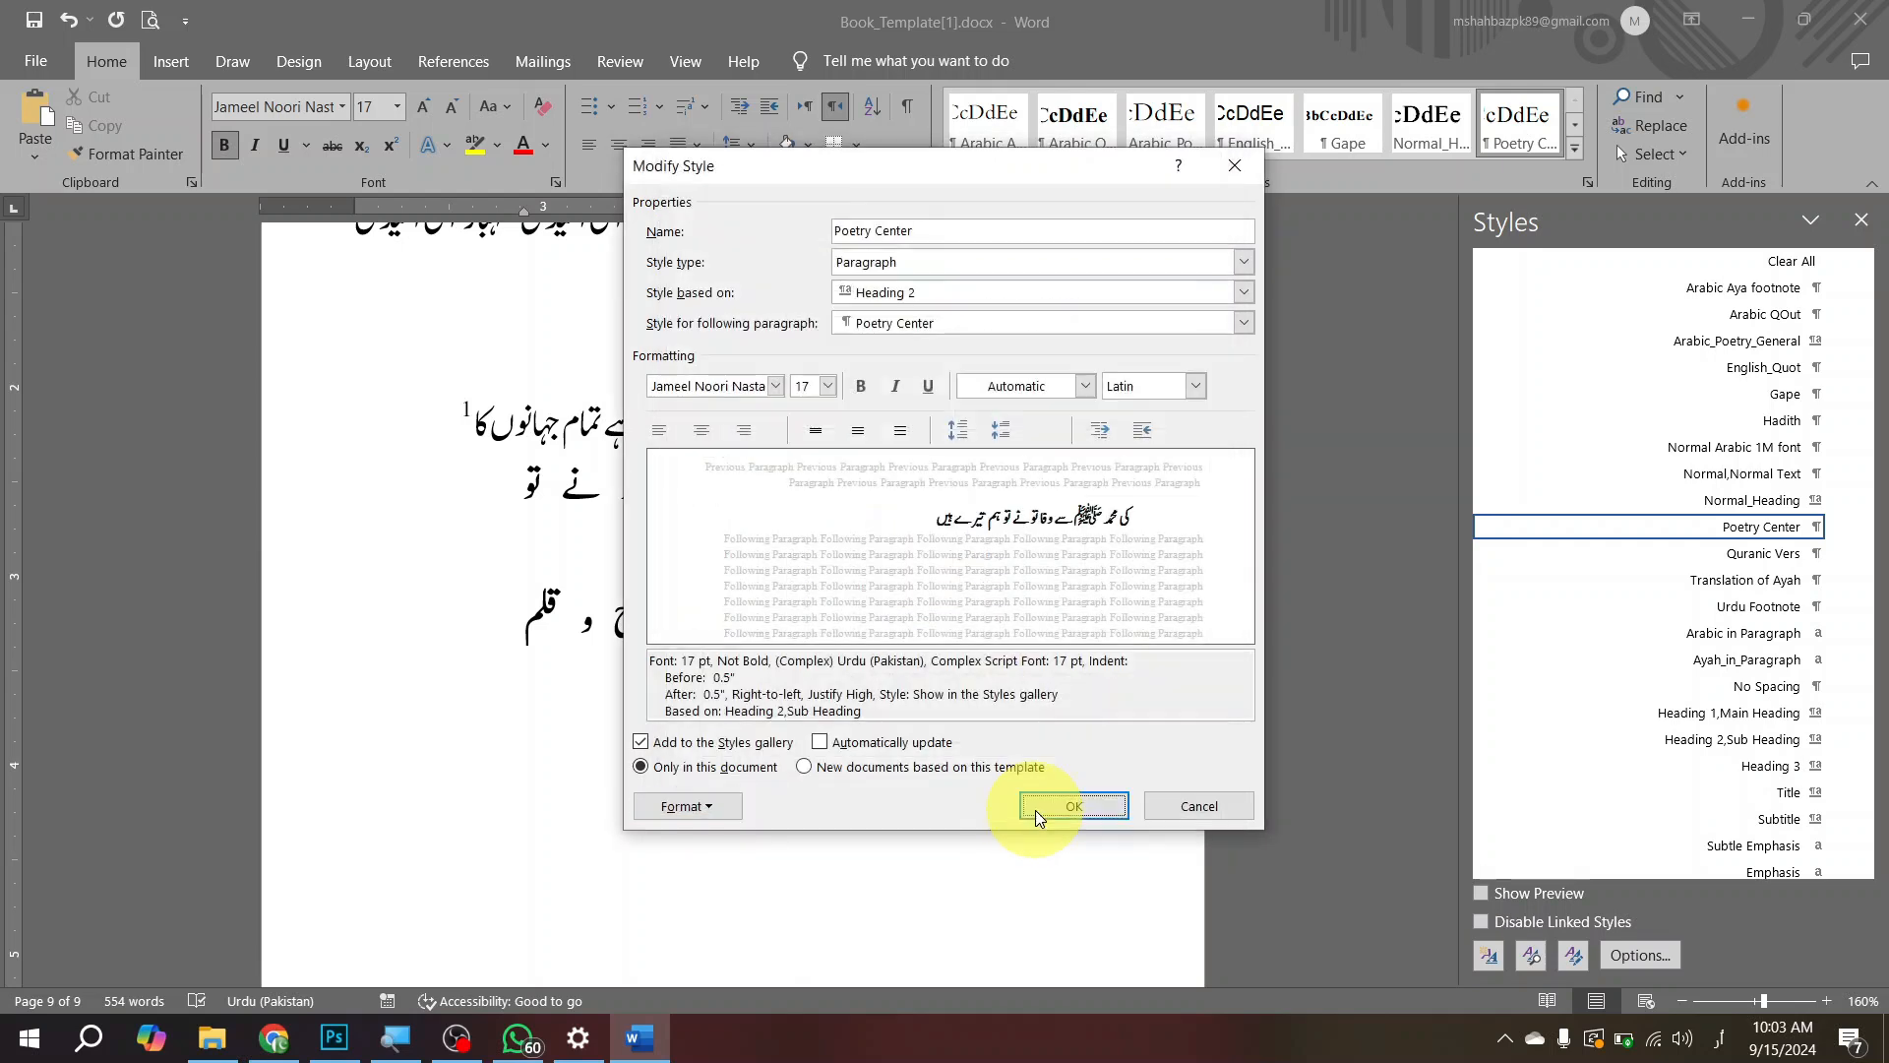
pyautogui.click(1073, 806)
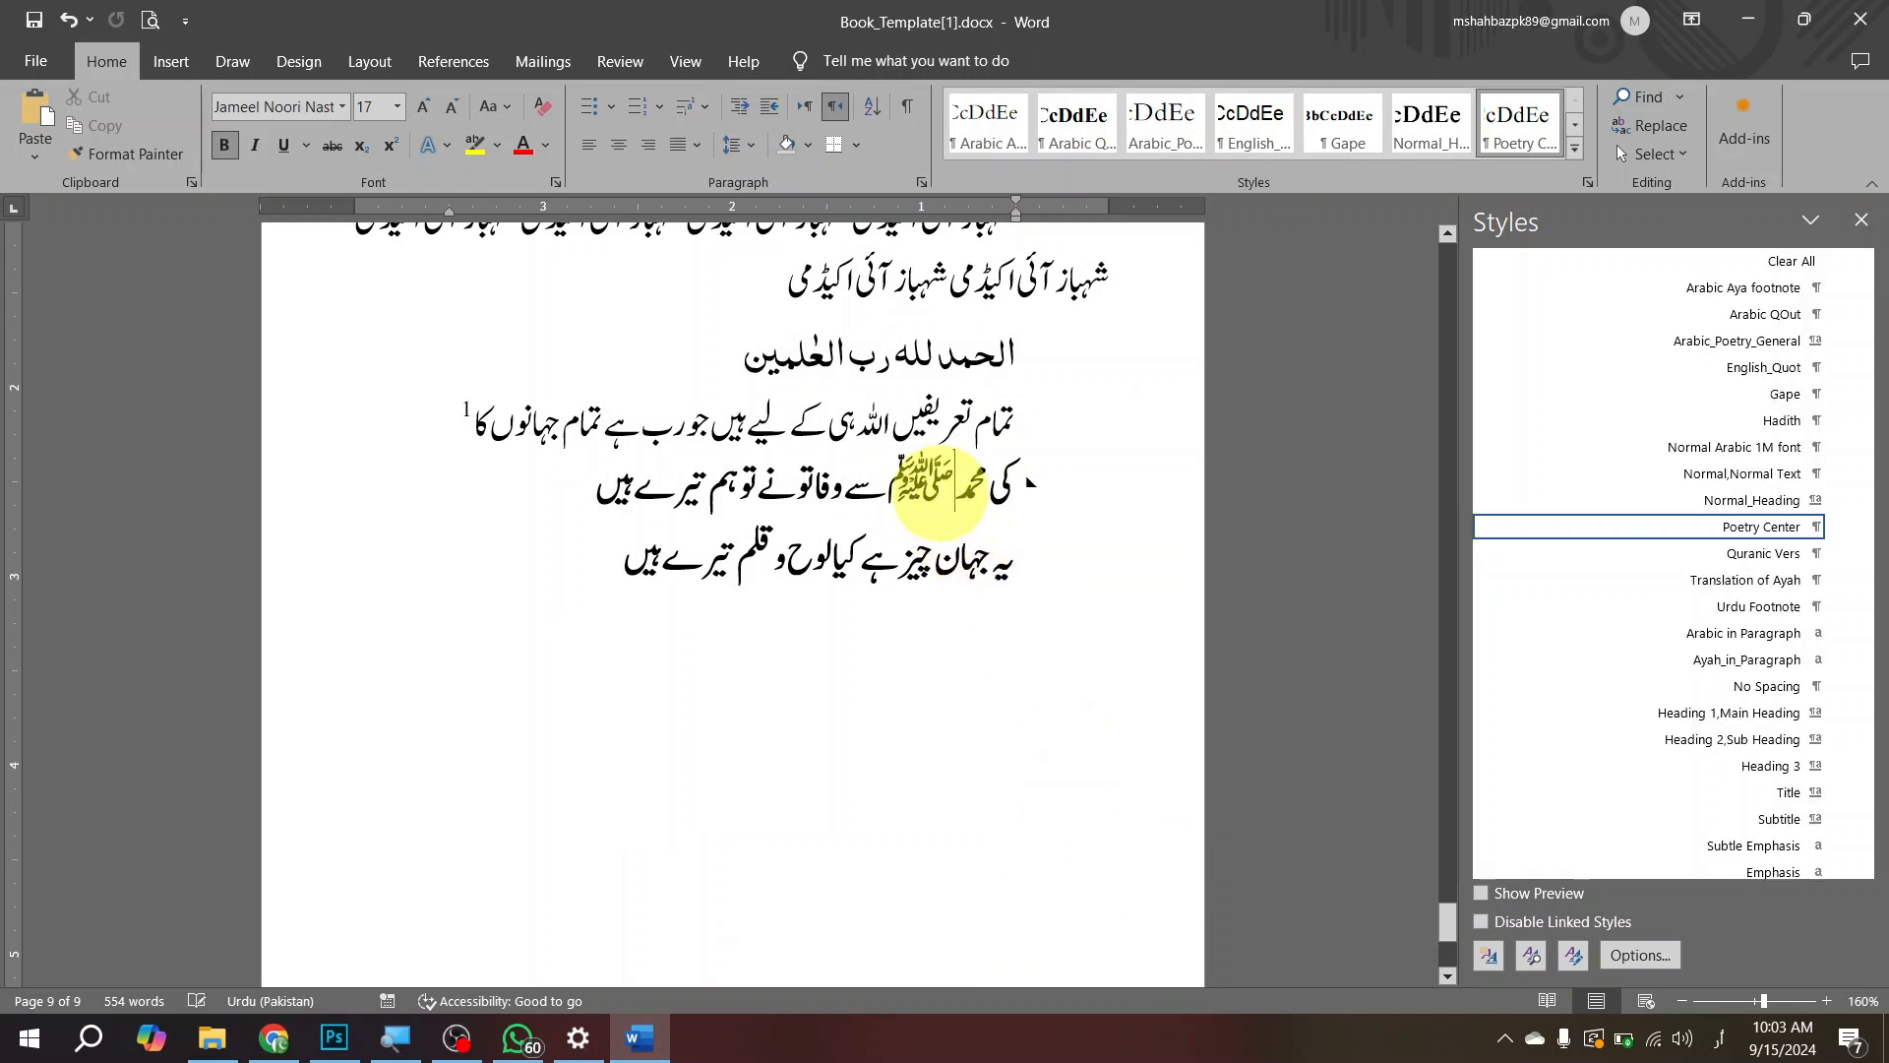
# Step: Fully justify each line of the couplet so its words spread across the whole width between the indents
pyautogui.click(582, 490)
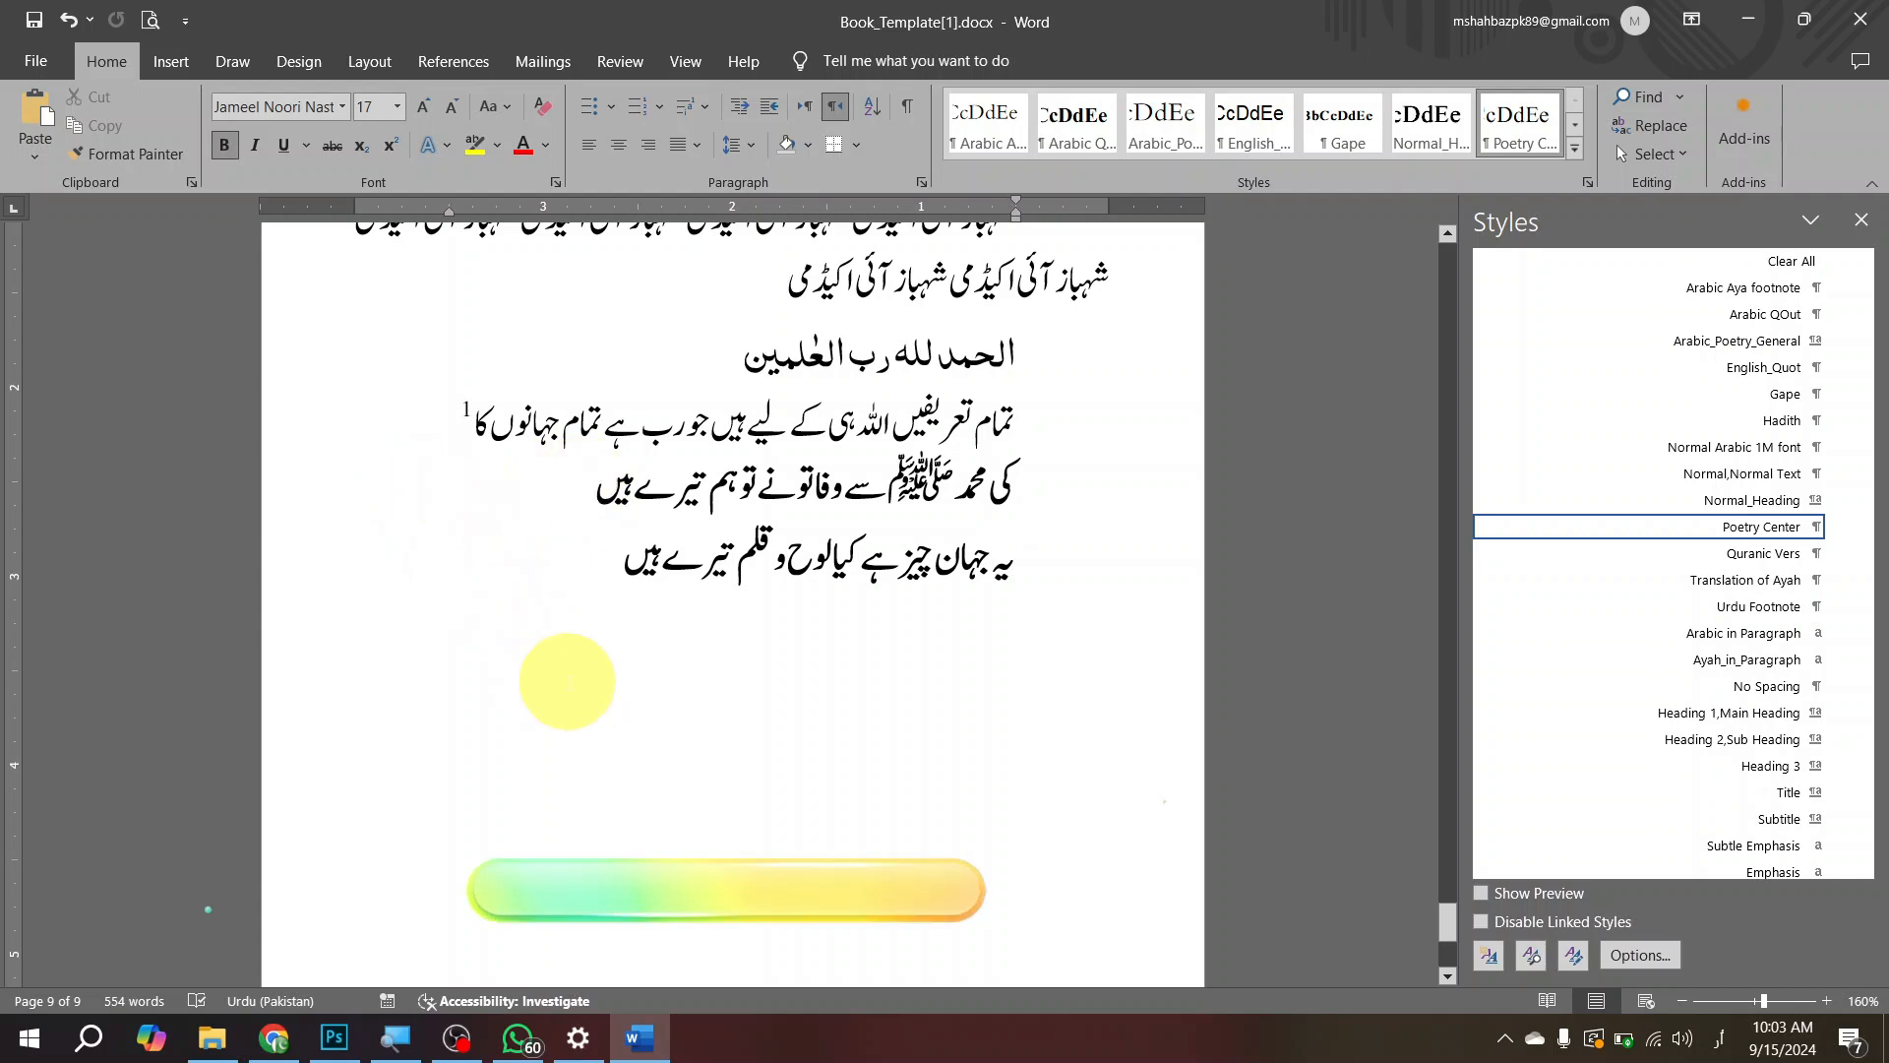
pyautogui.hotkey('ctrl', 'shift', 'j')
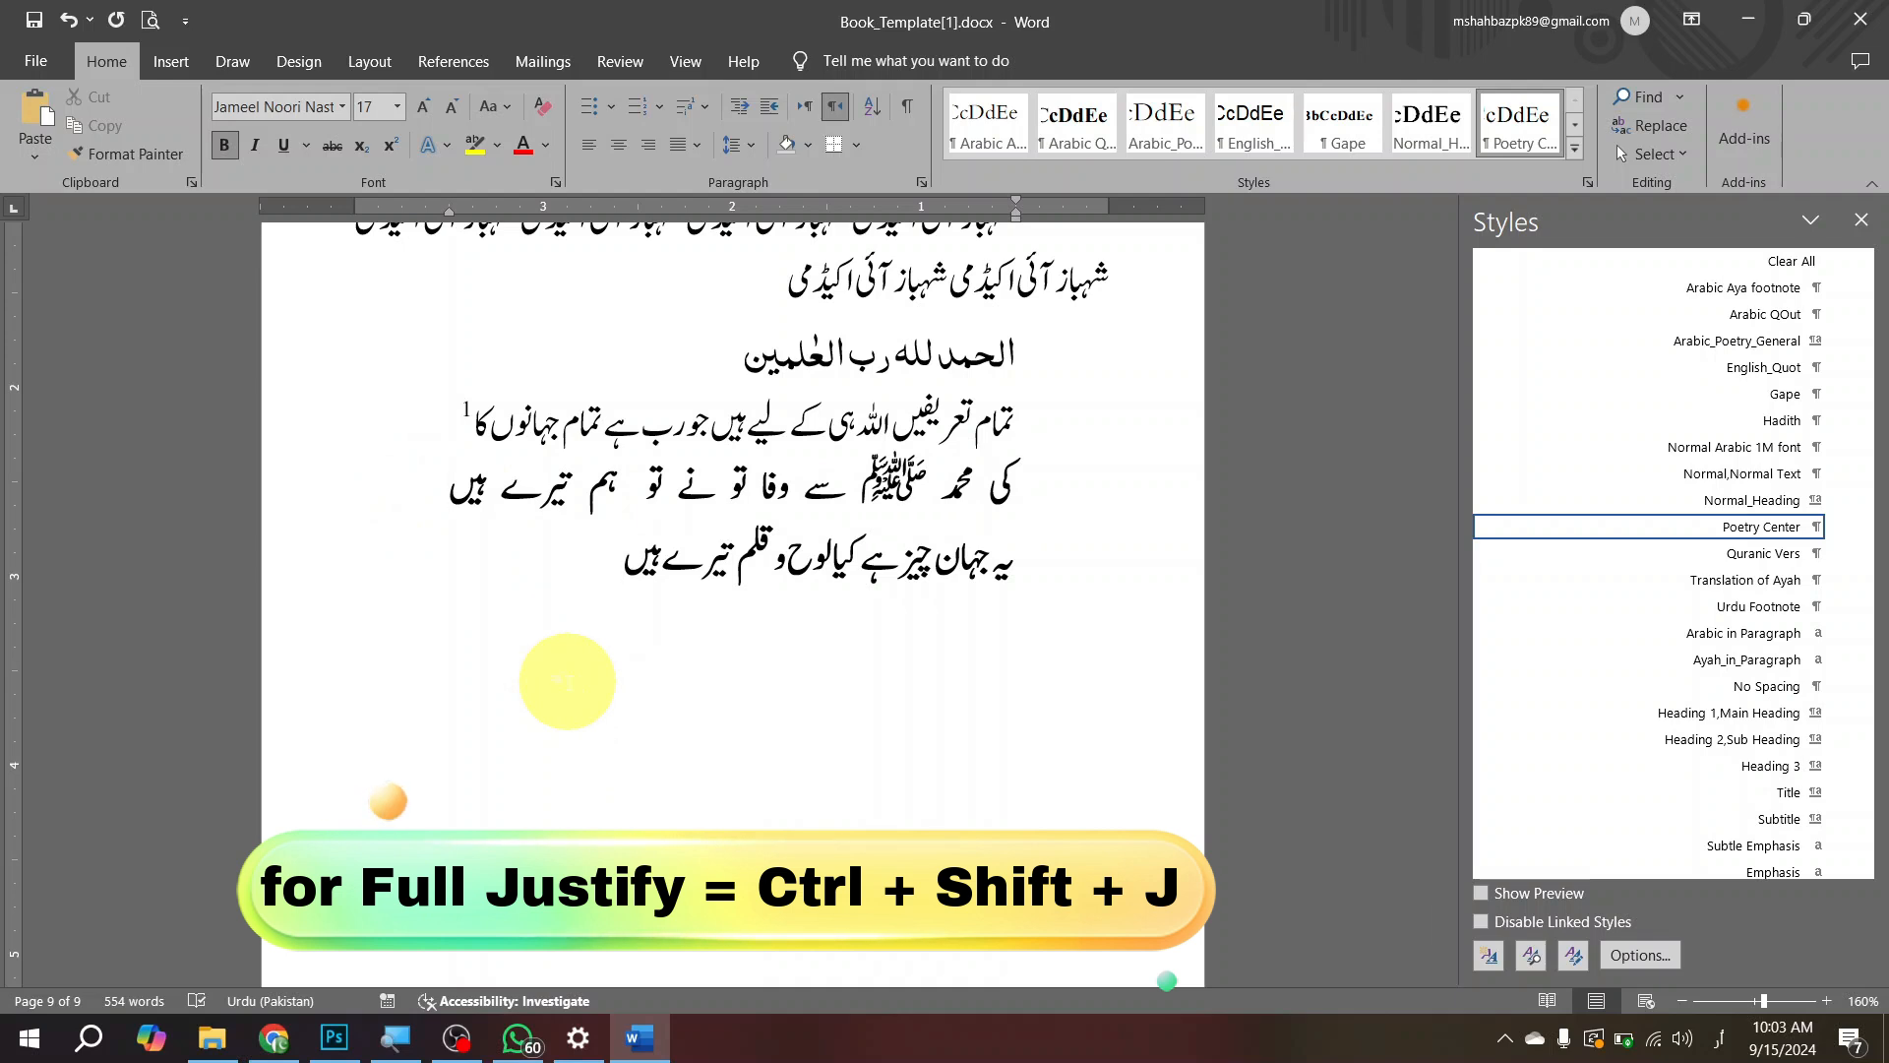
pyautogui.hotkey('ctrl', 'shift', 'j')
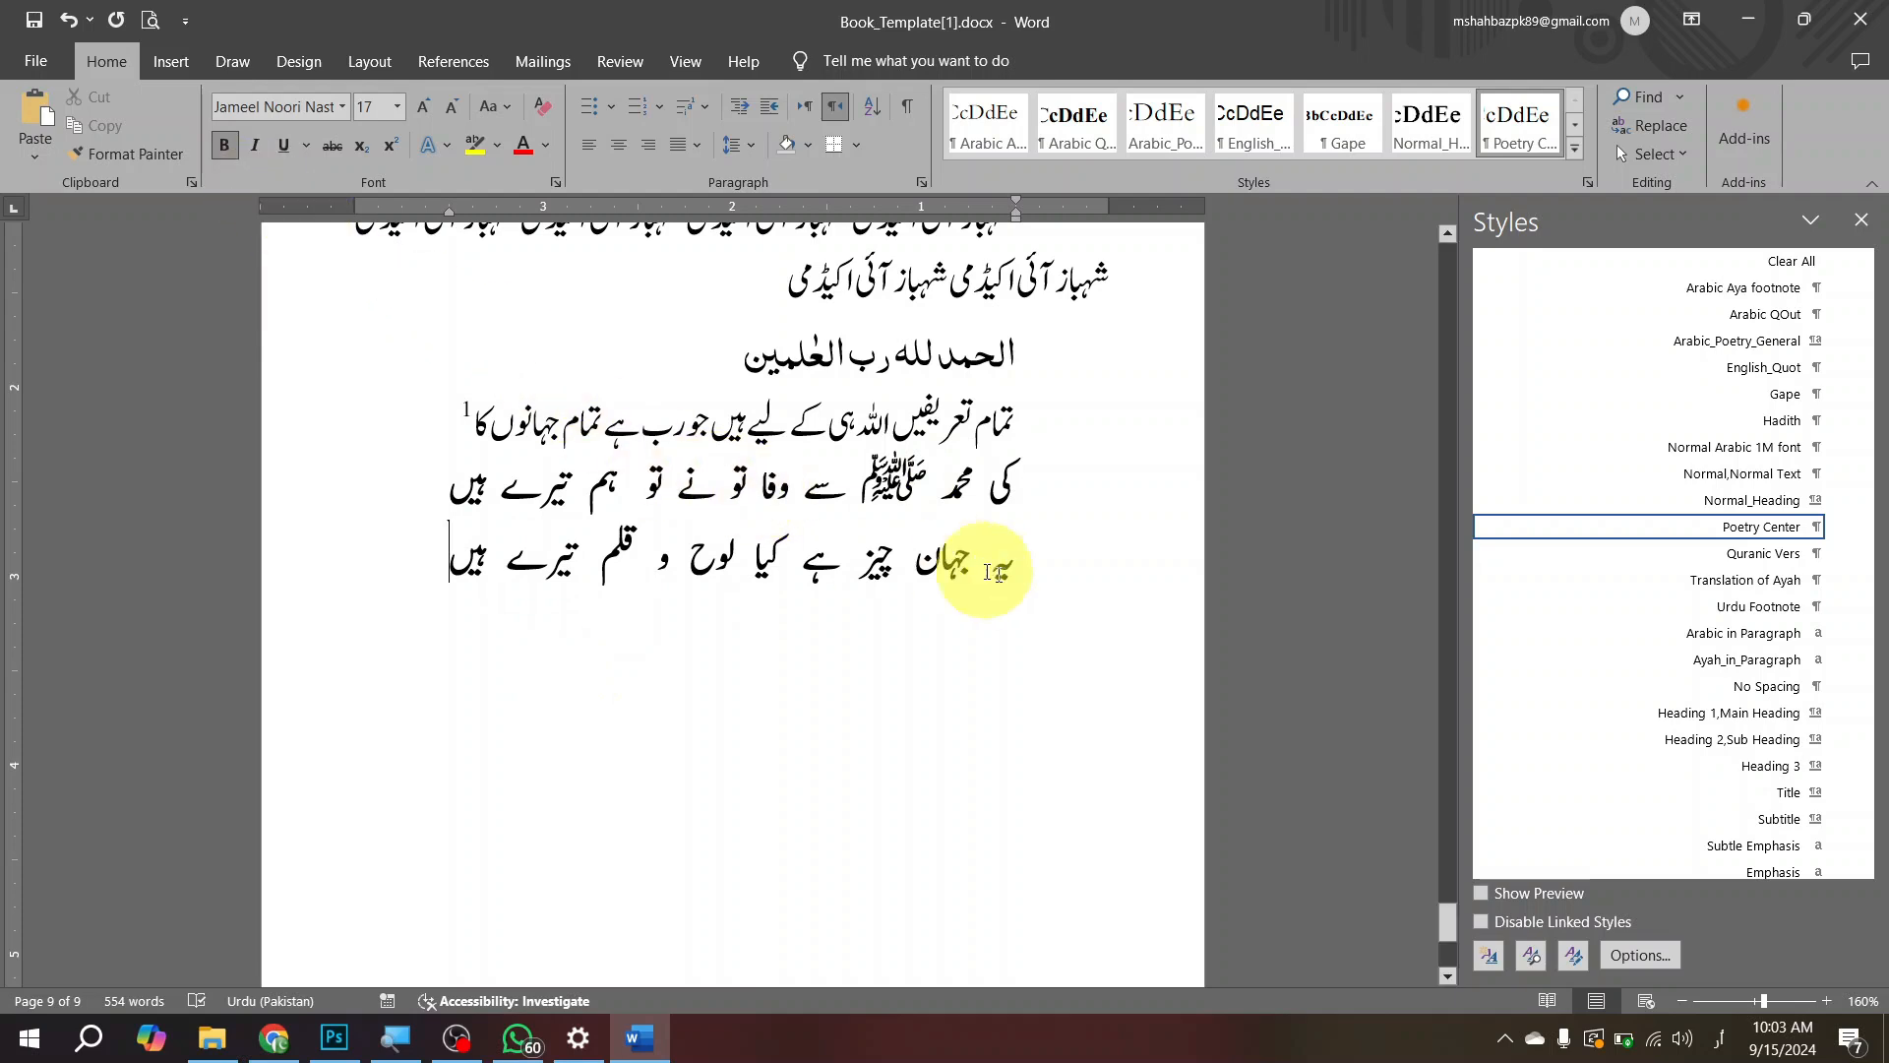
# Step: Modify the Poetry Center style's font by setting the complex scripts font style to Regular
pyautogui.click(1077, 497)
pyautogui.click(951, 482)
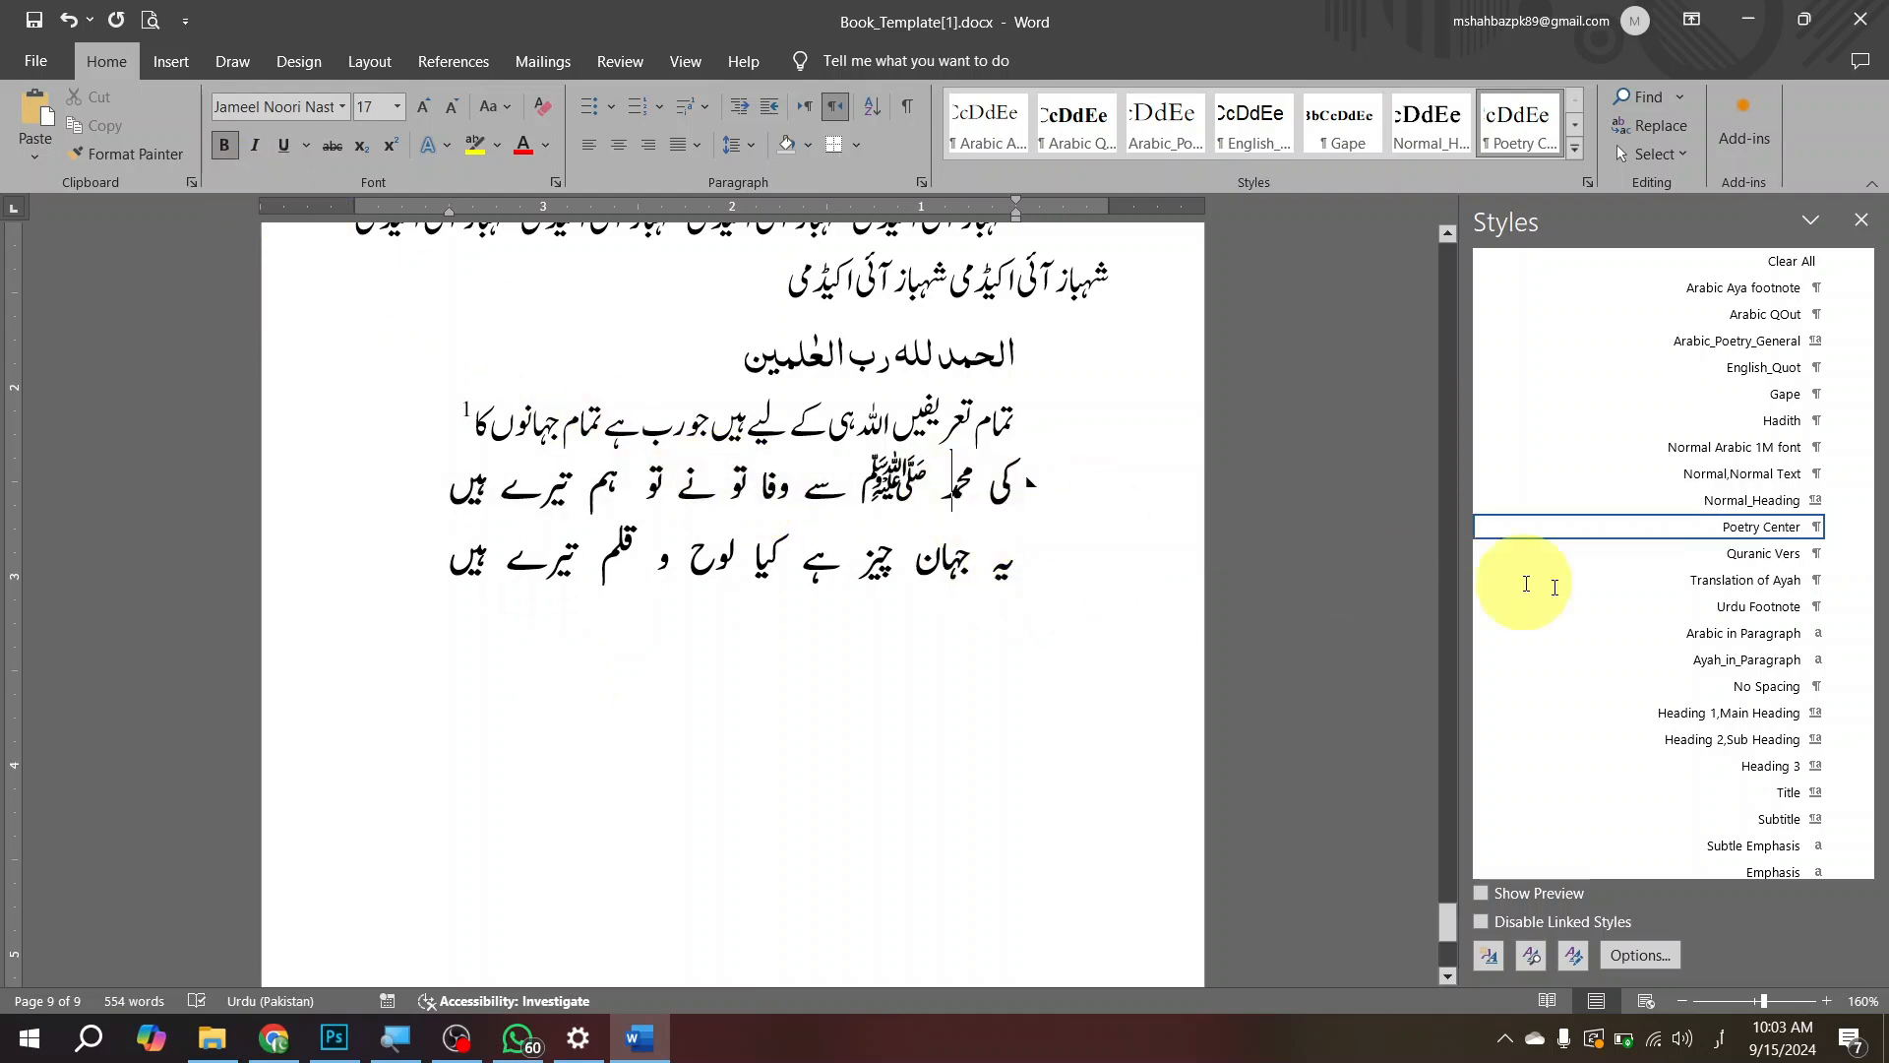
pyautogui.click(1839, 528)
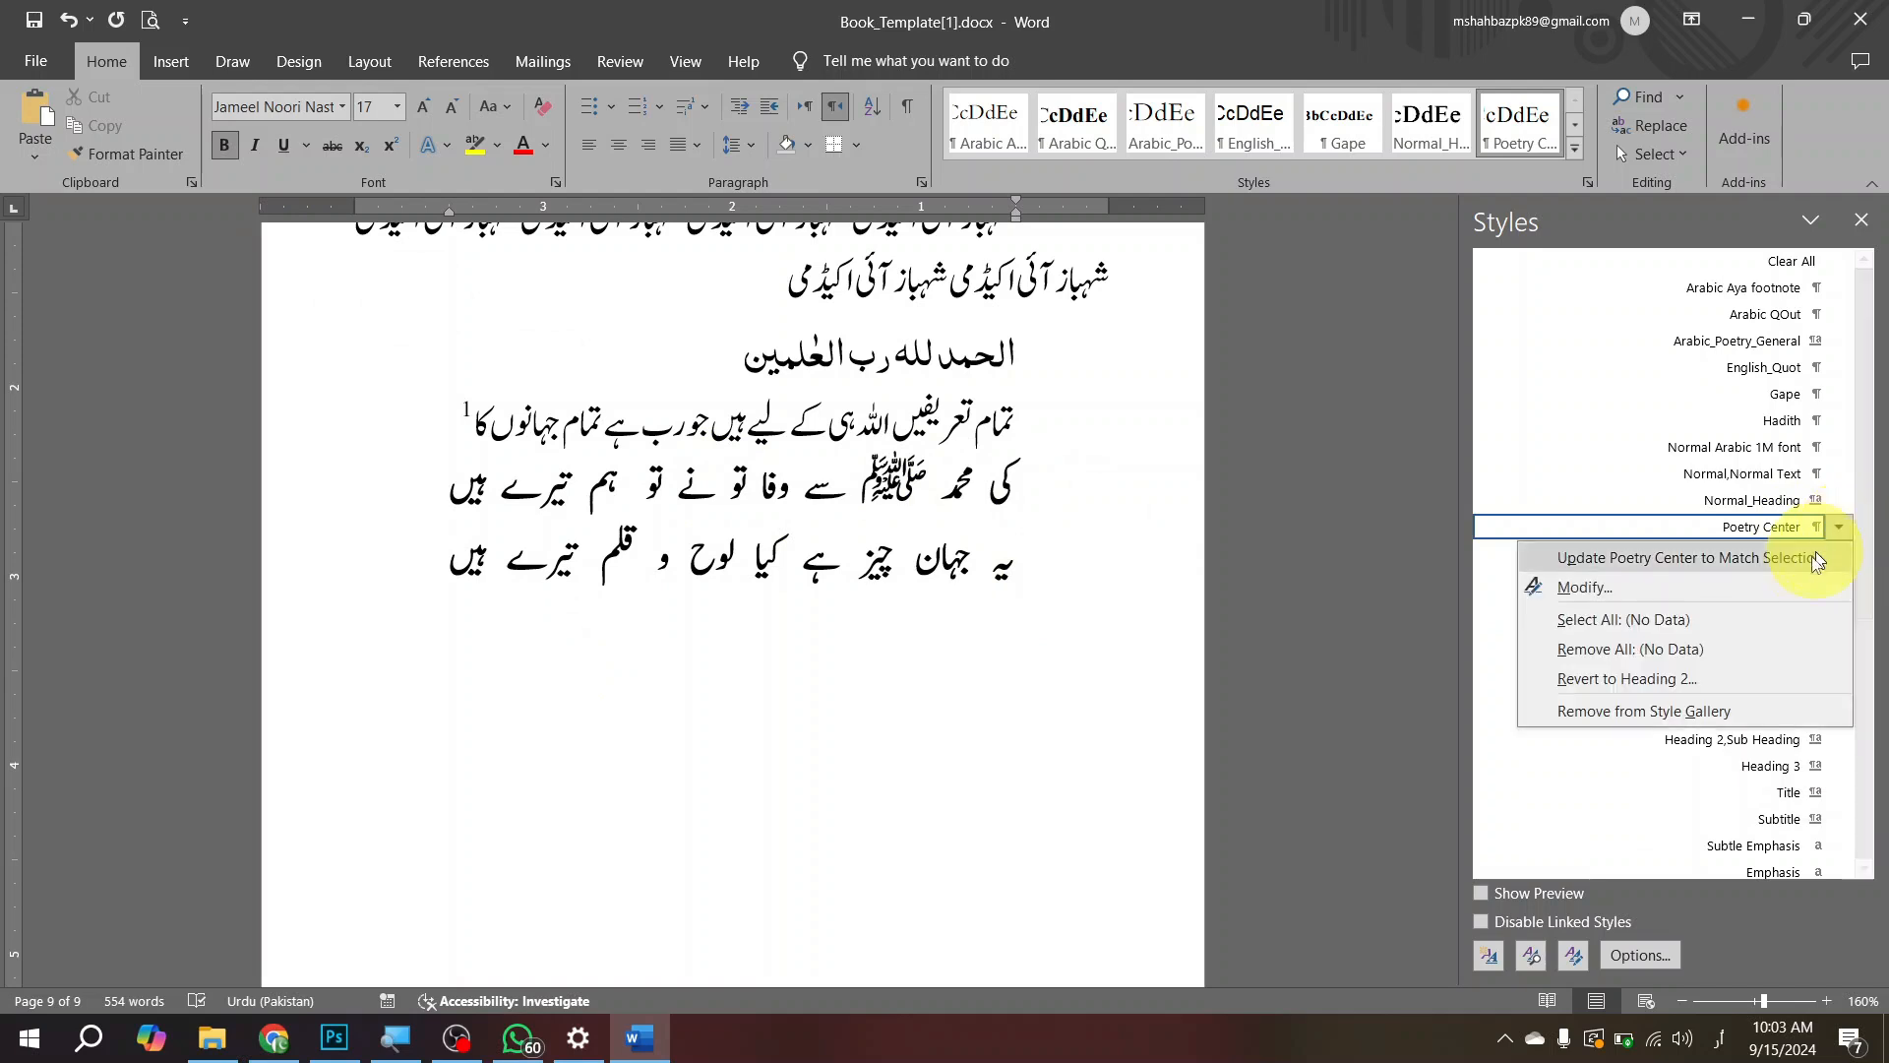
pyautogui.click(1639, 580)
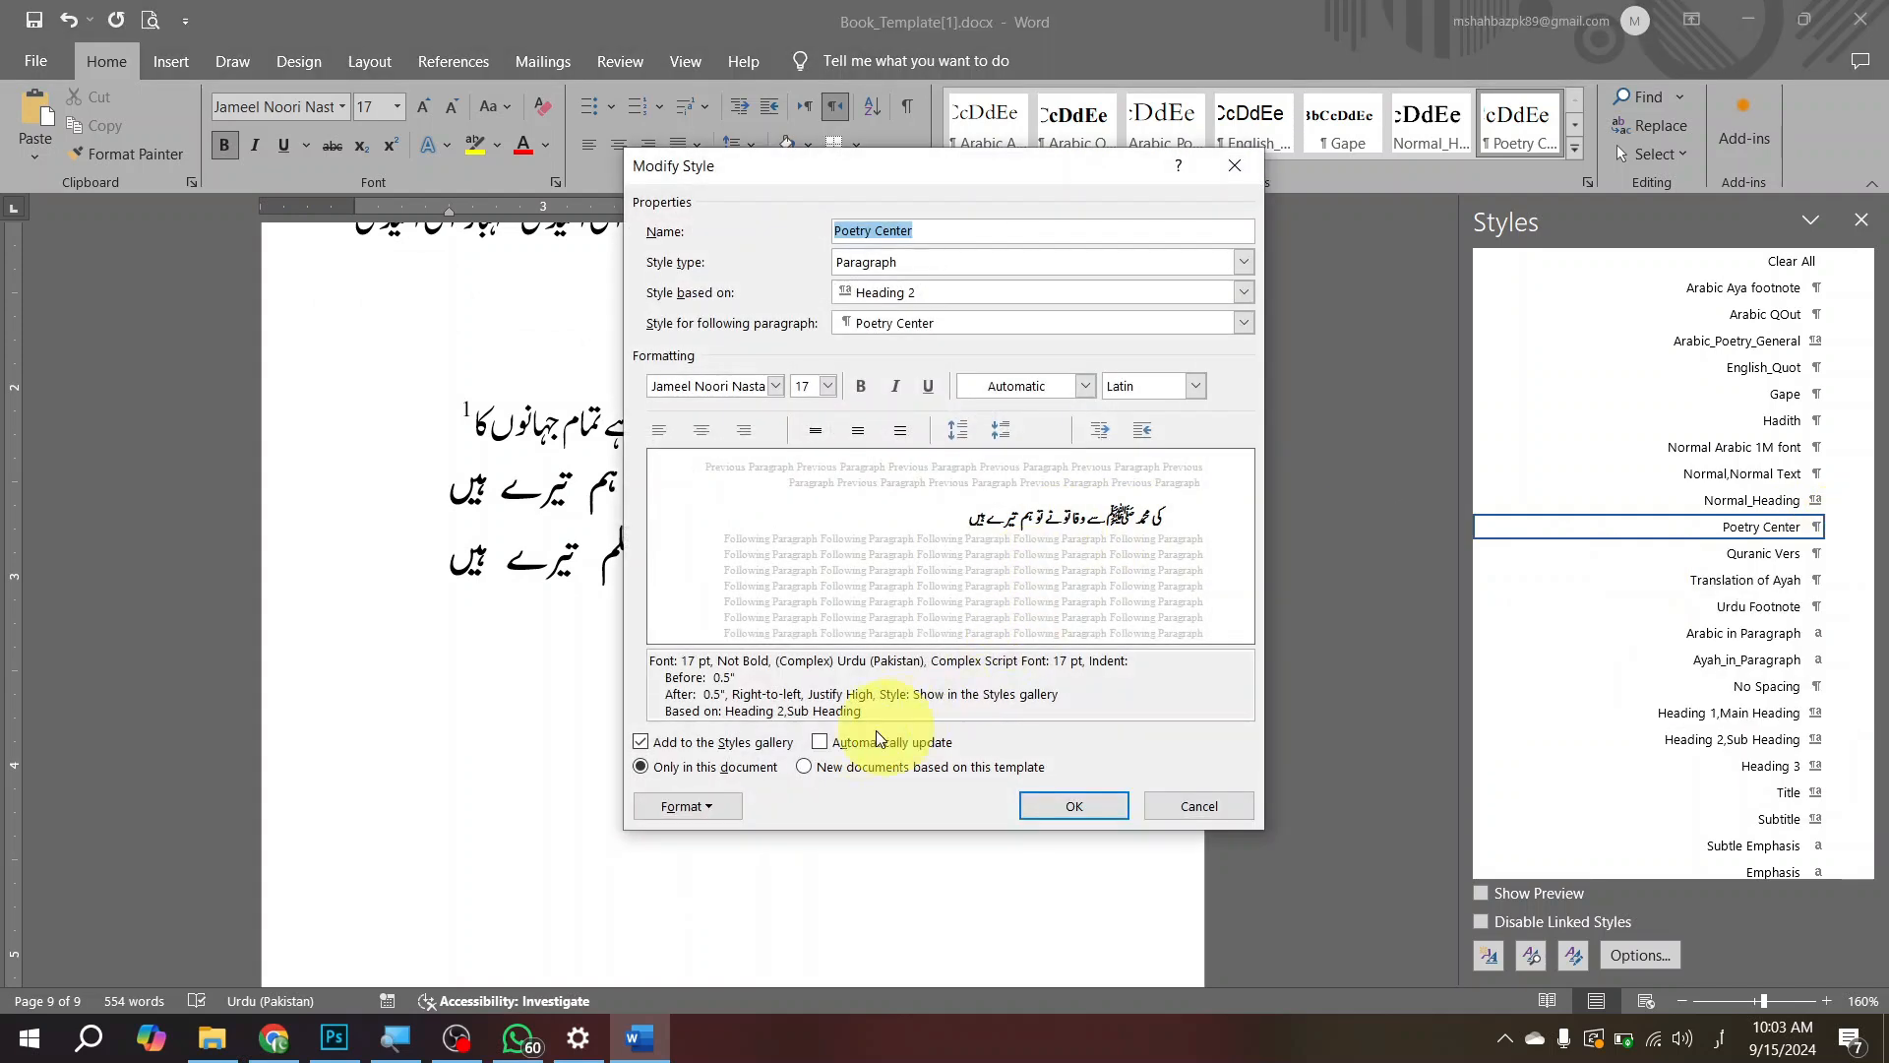
pyautogui.click(714, 802)
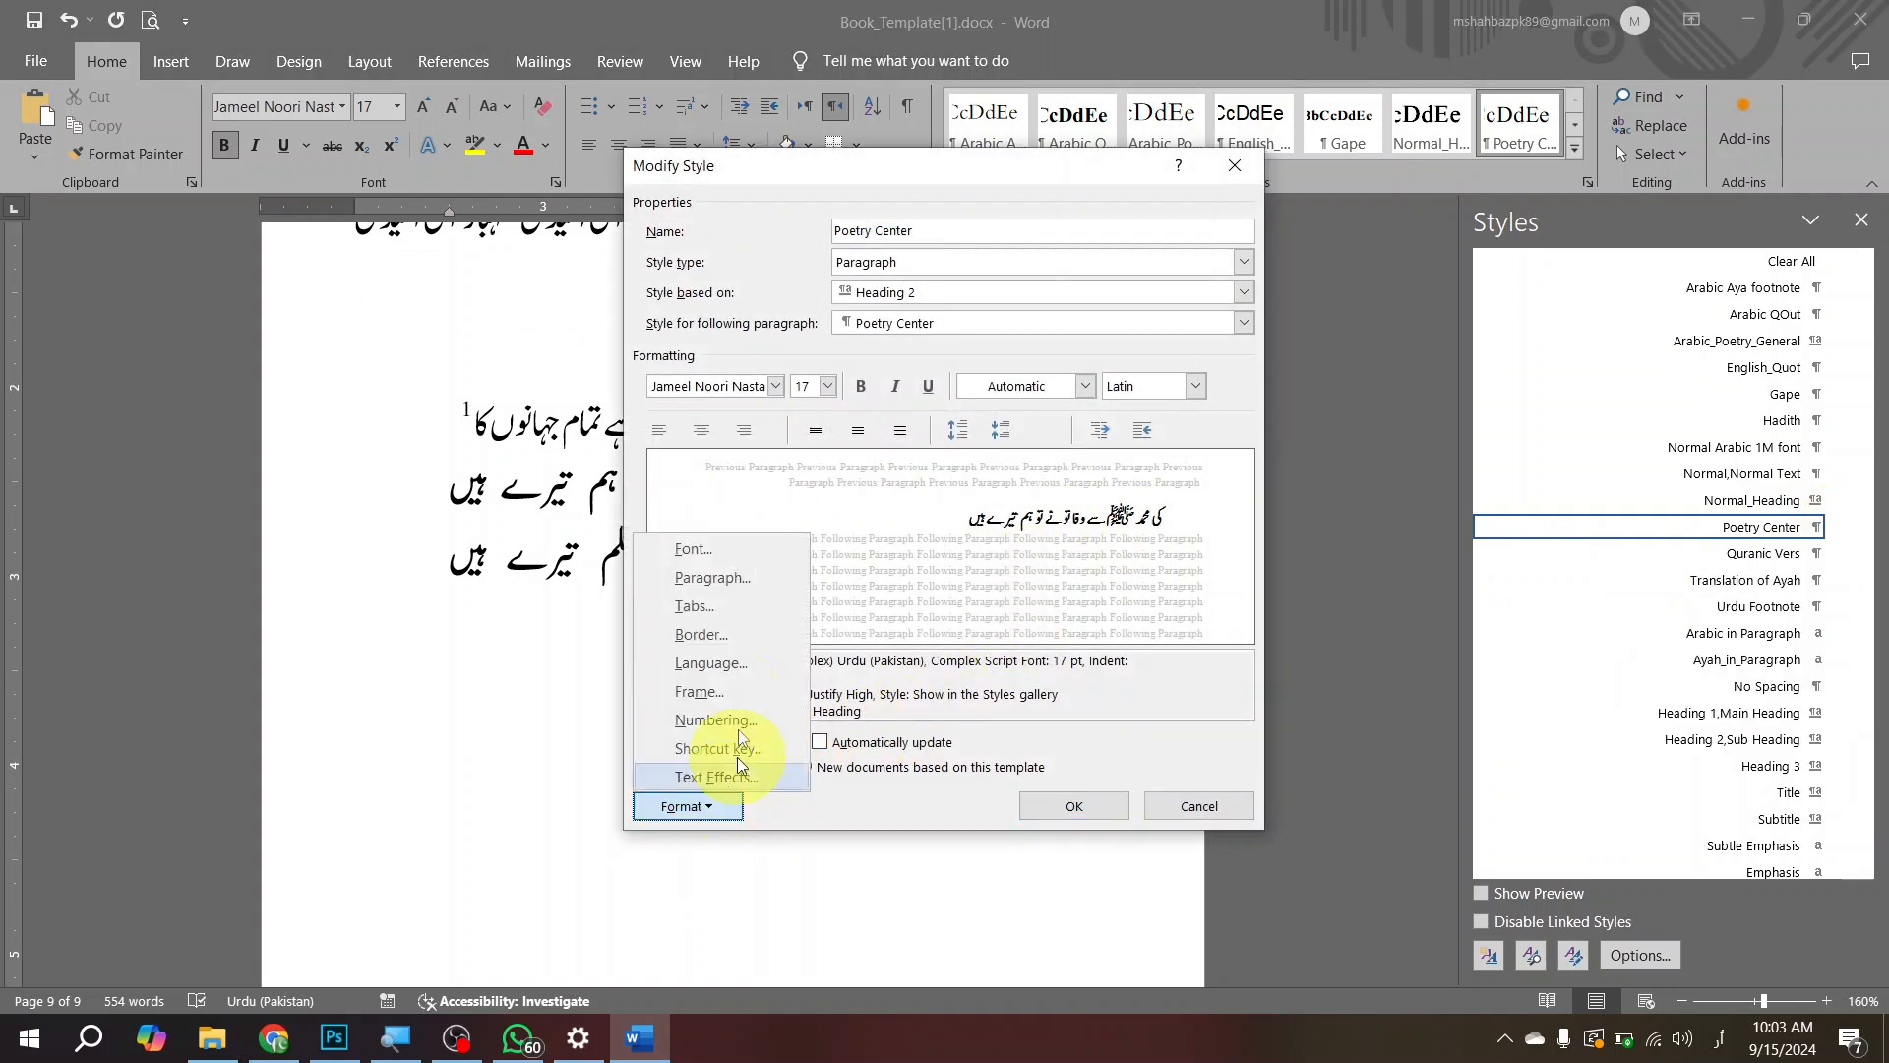
pyautogui.click(765, 551)
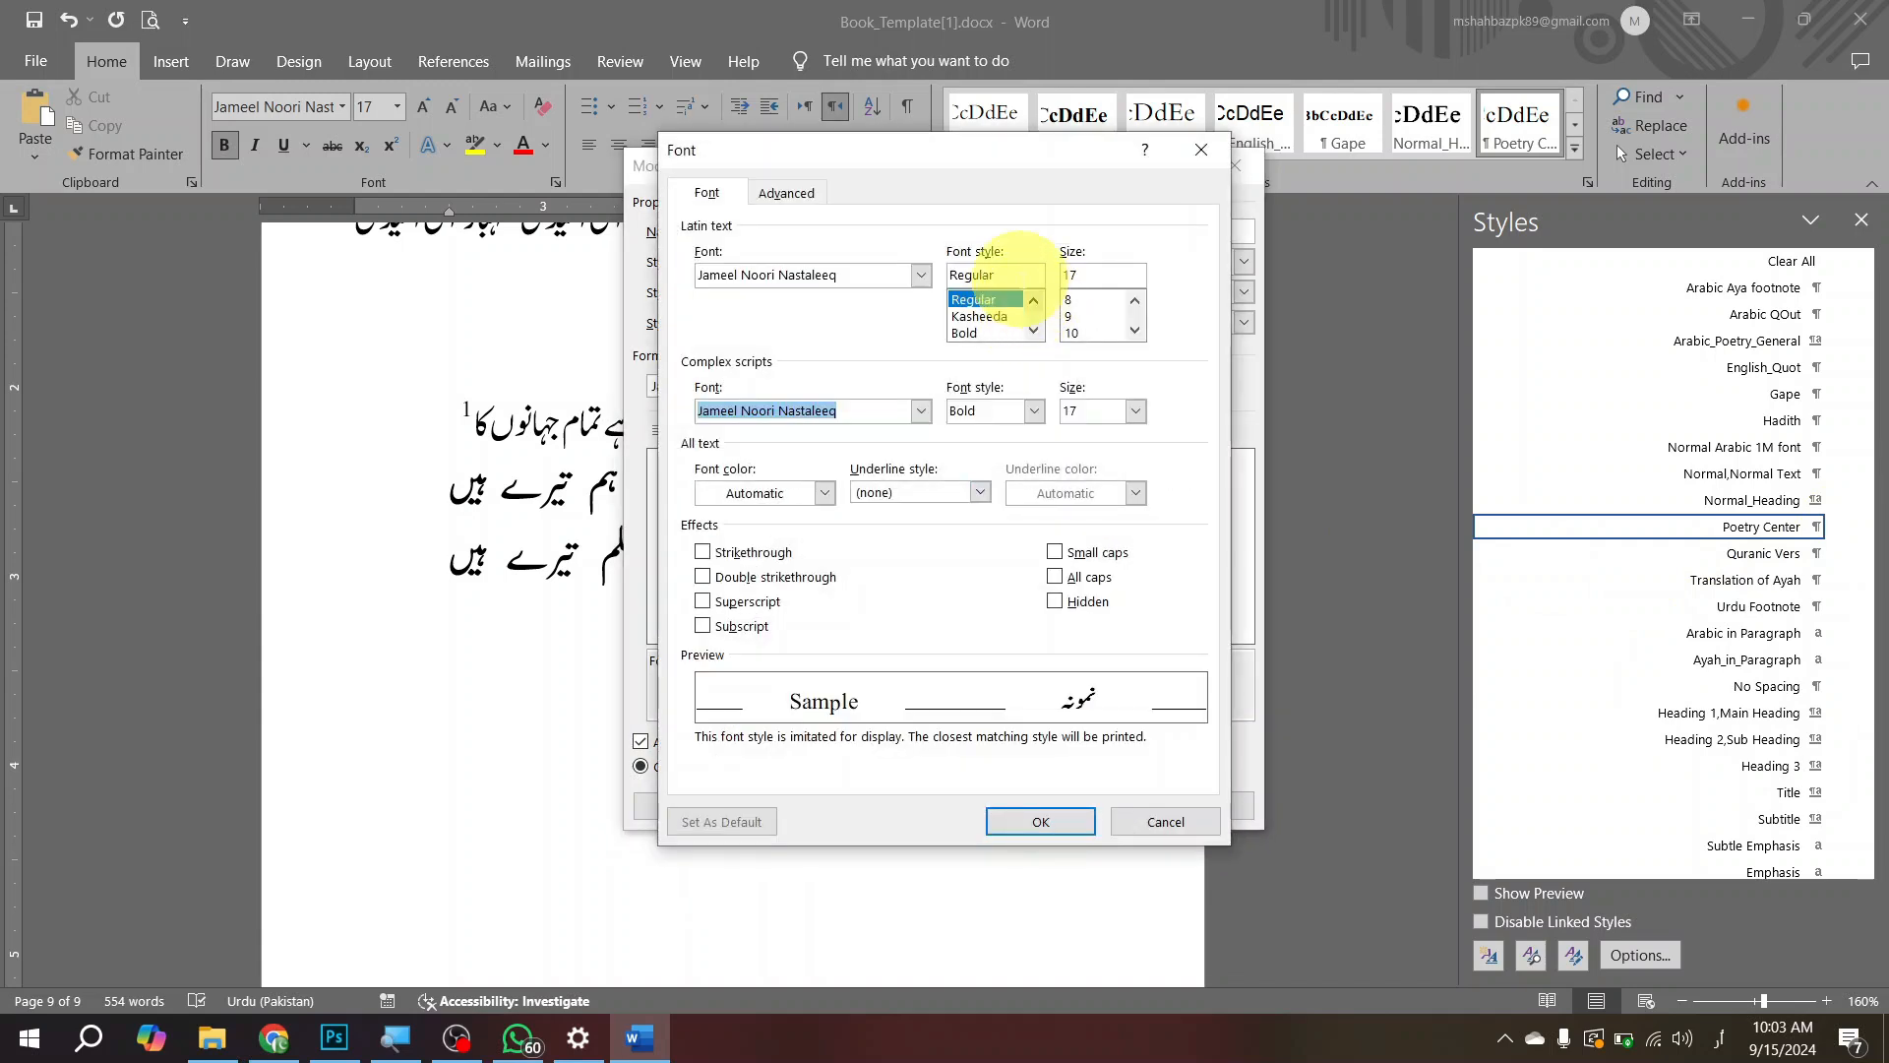
pyautogui.click(1031, 410)
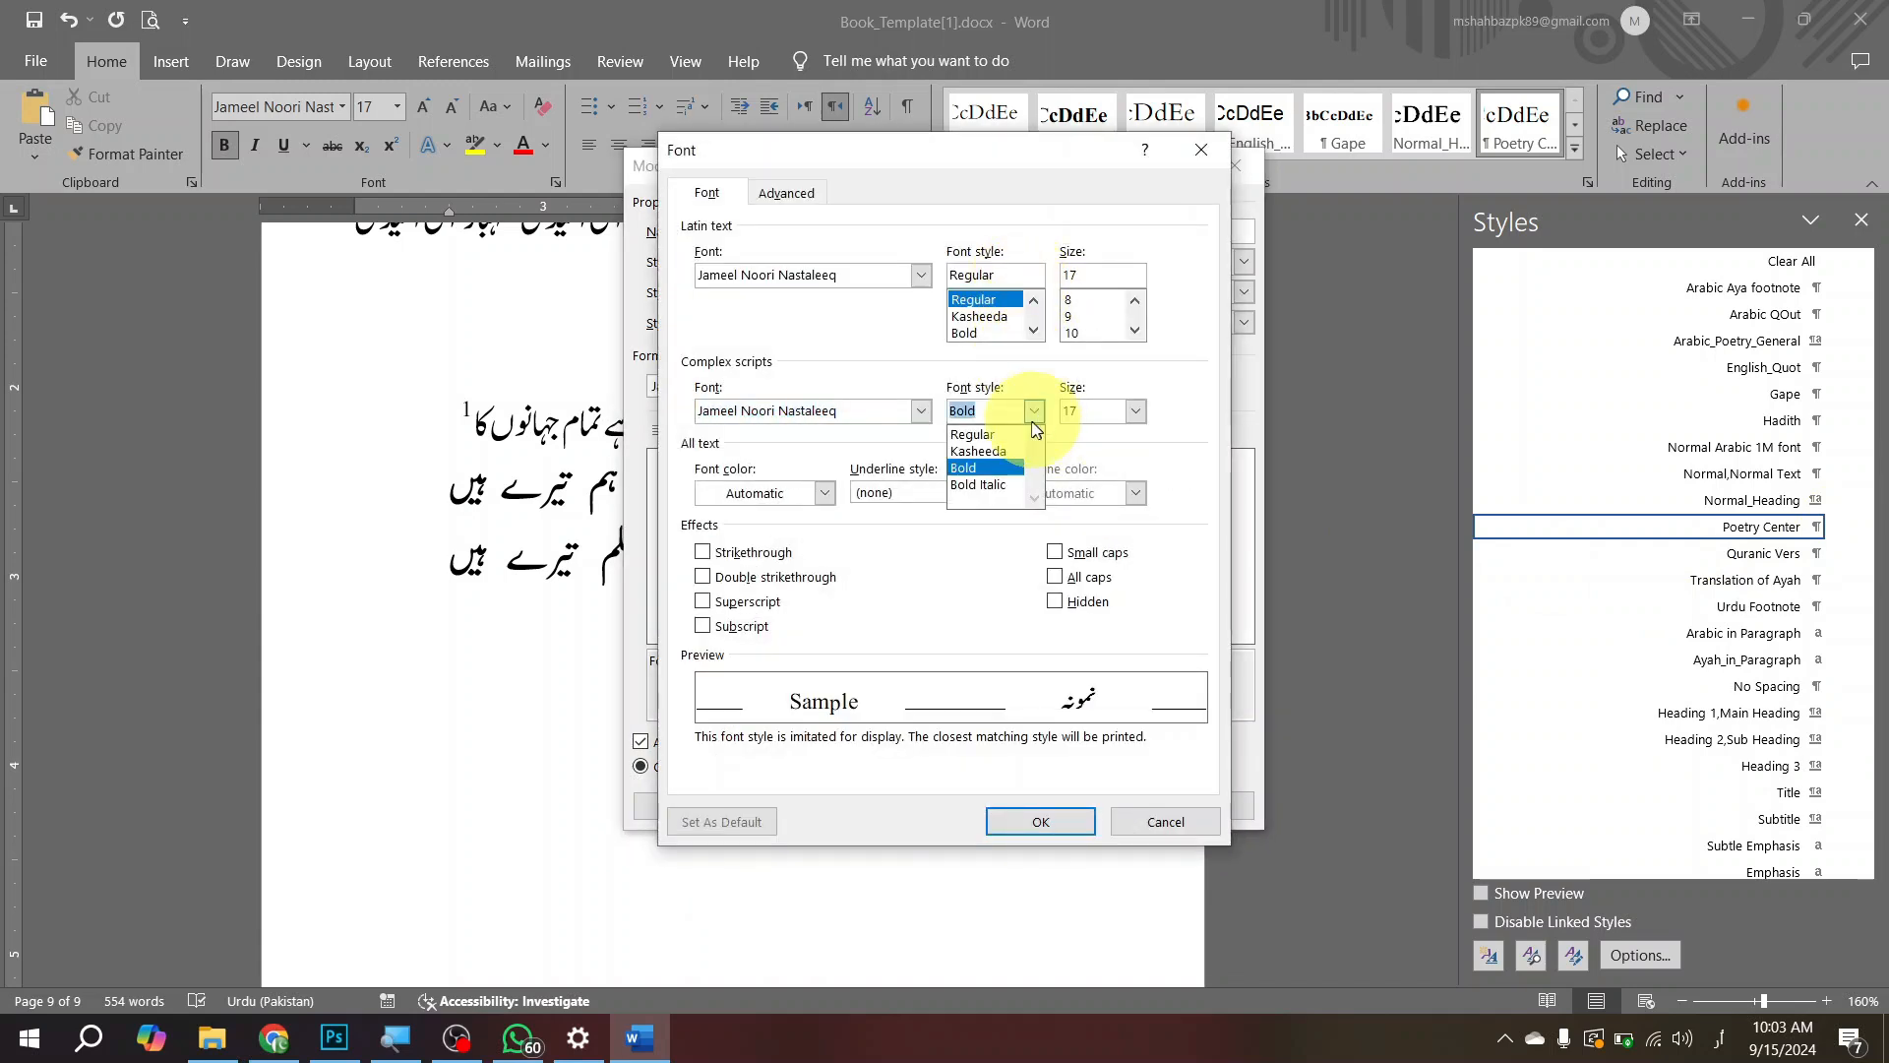
pyautogui.click(1017, 435)
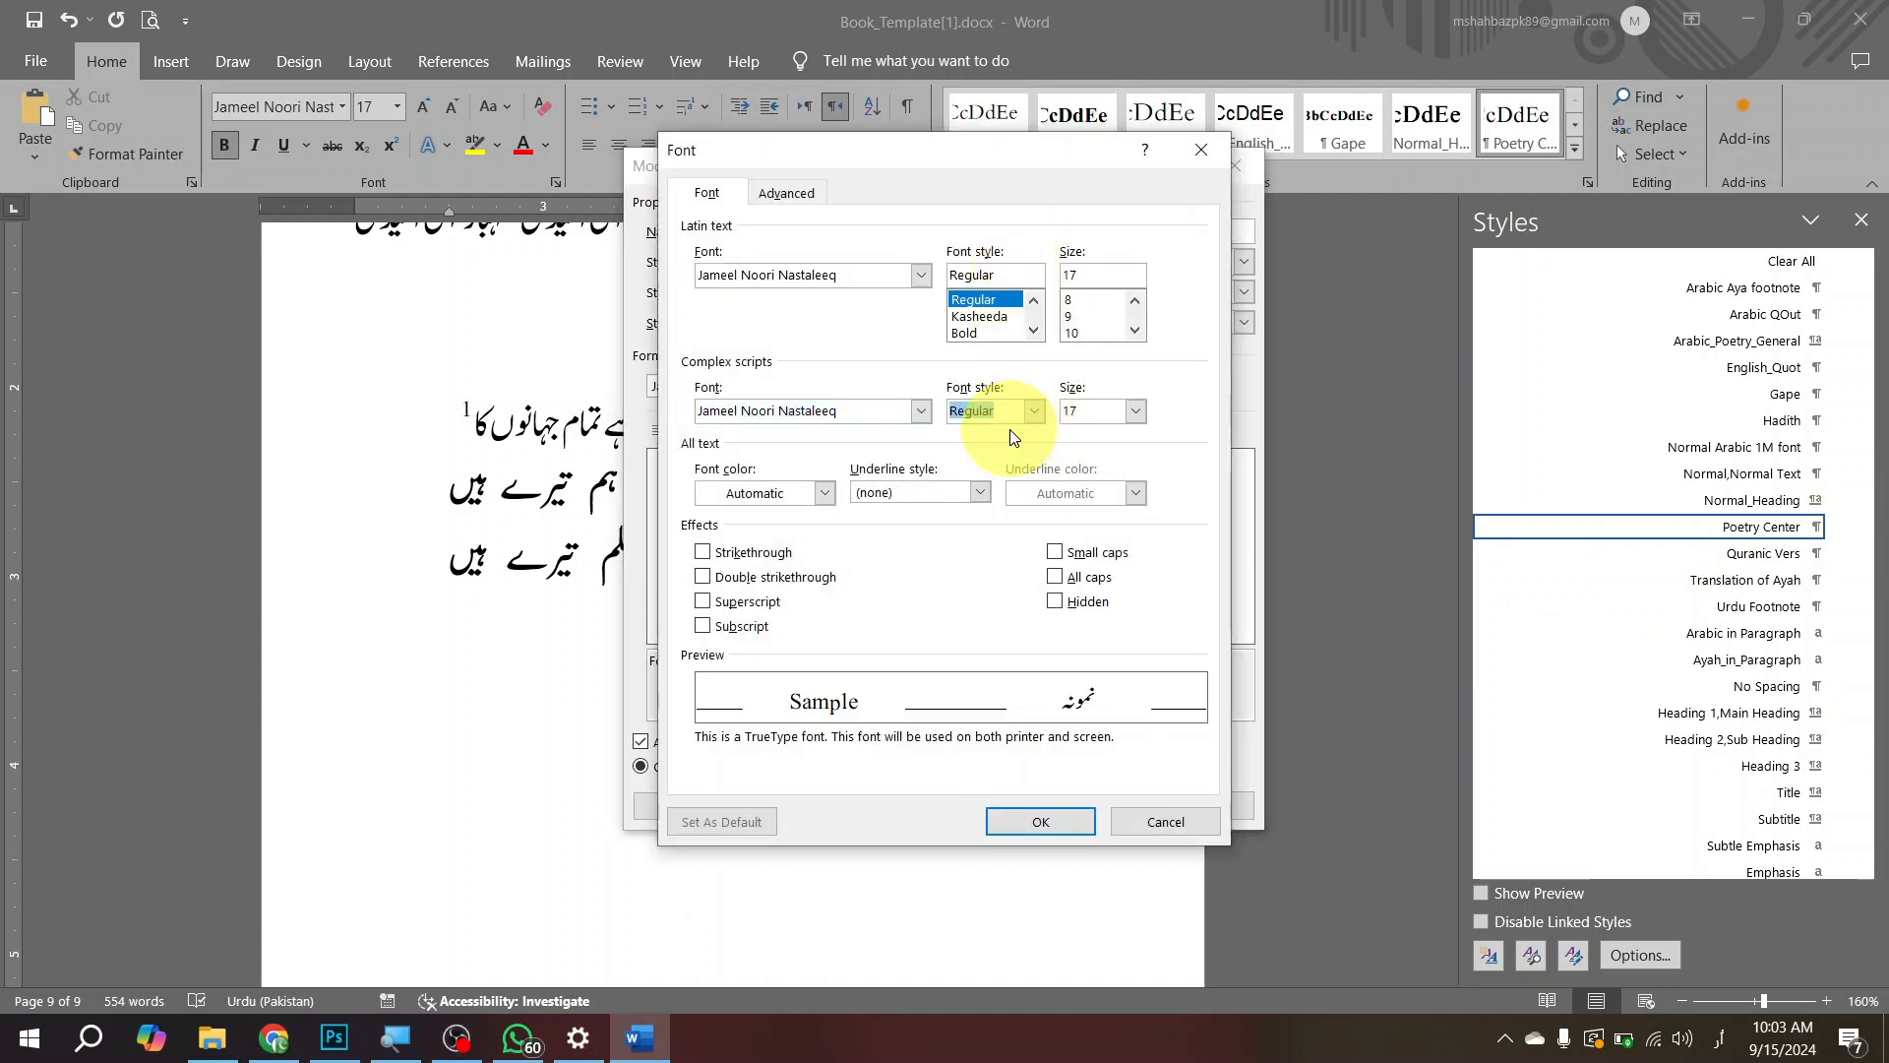
pyautogui.click(1047, 825)
pyautogui.click(1080, 806)
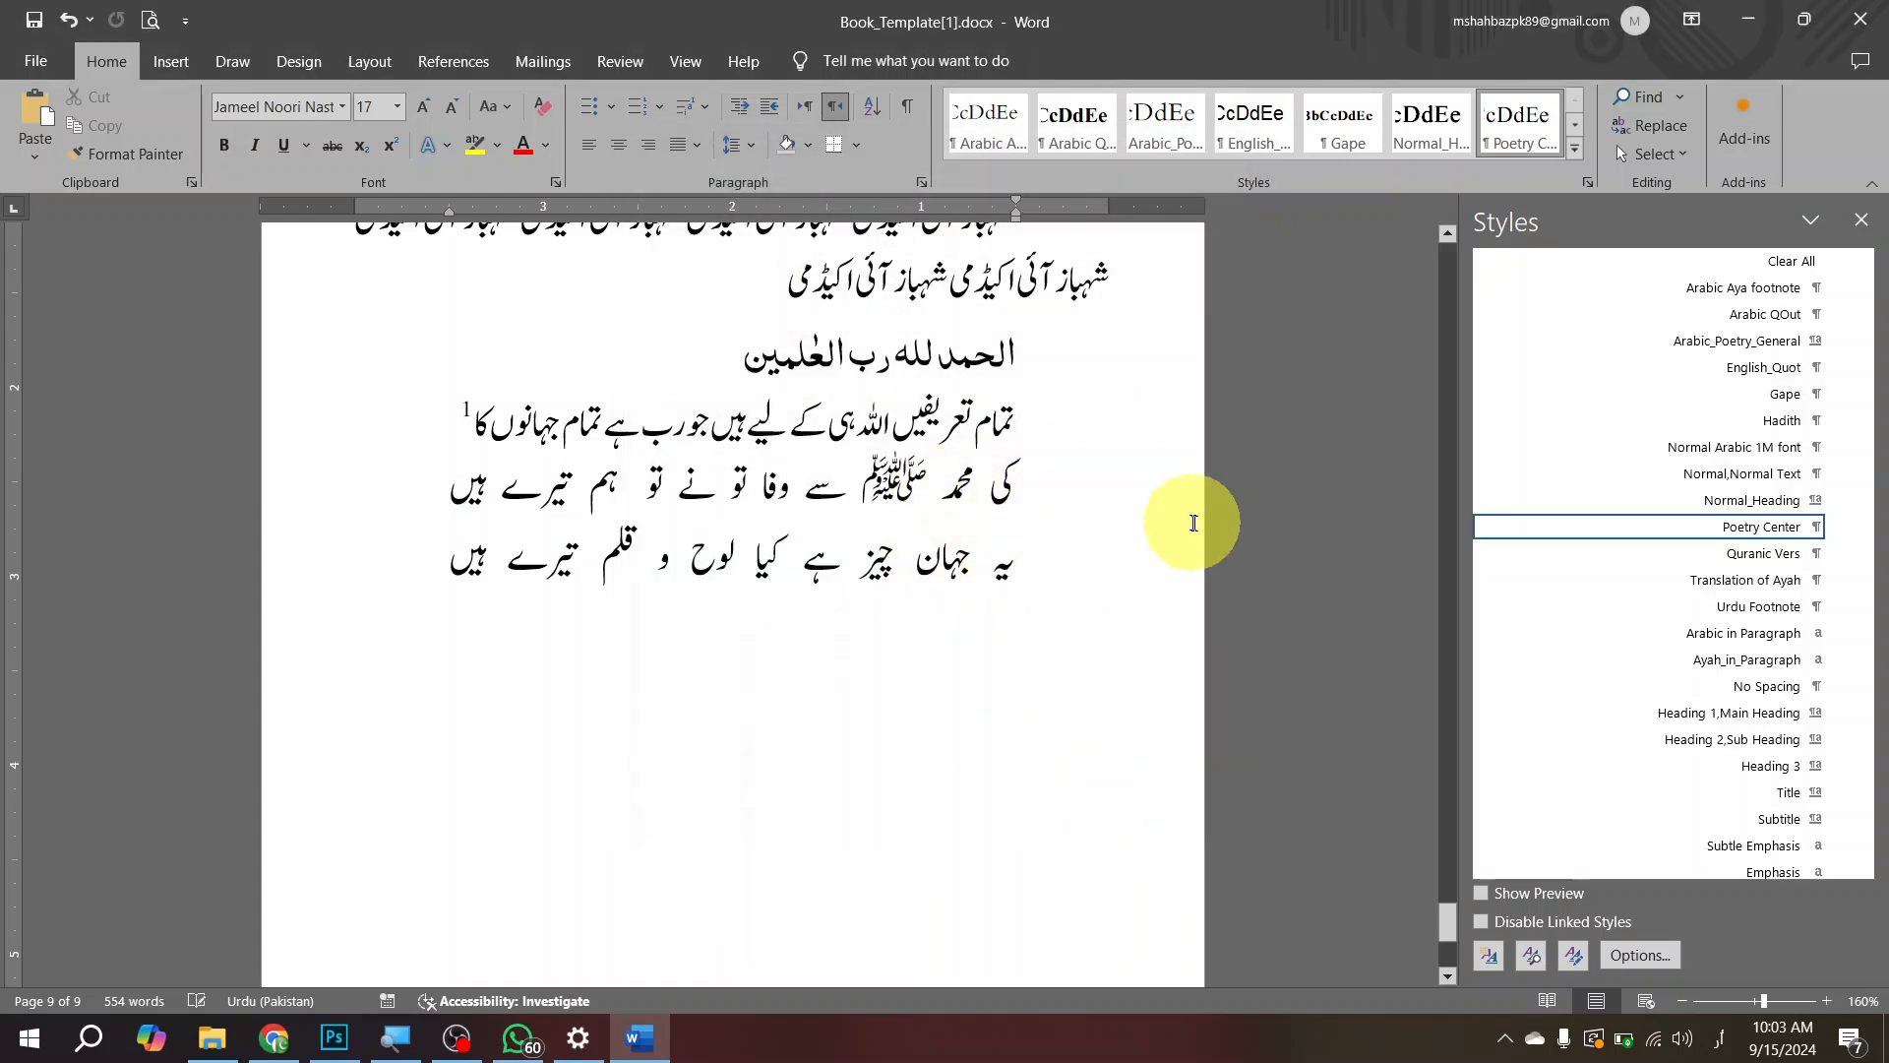
pyautogui.click(974, 556)
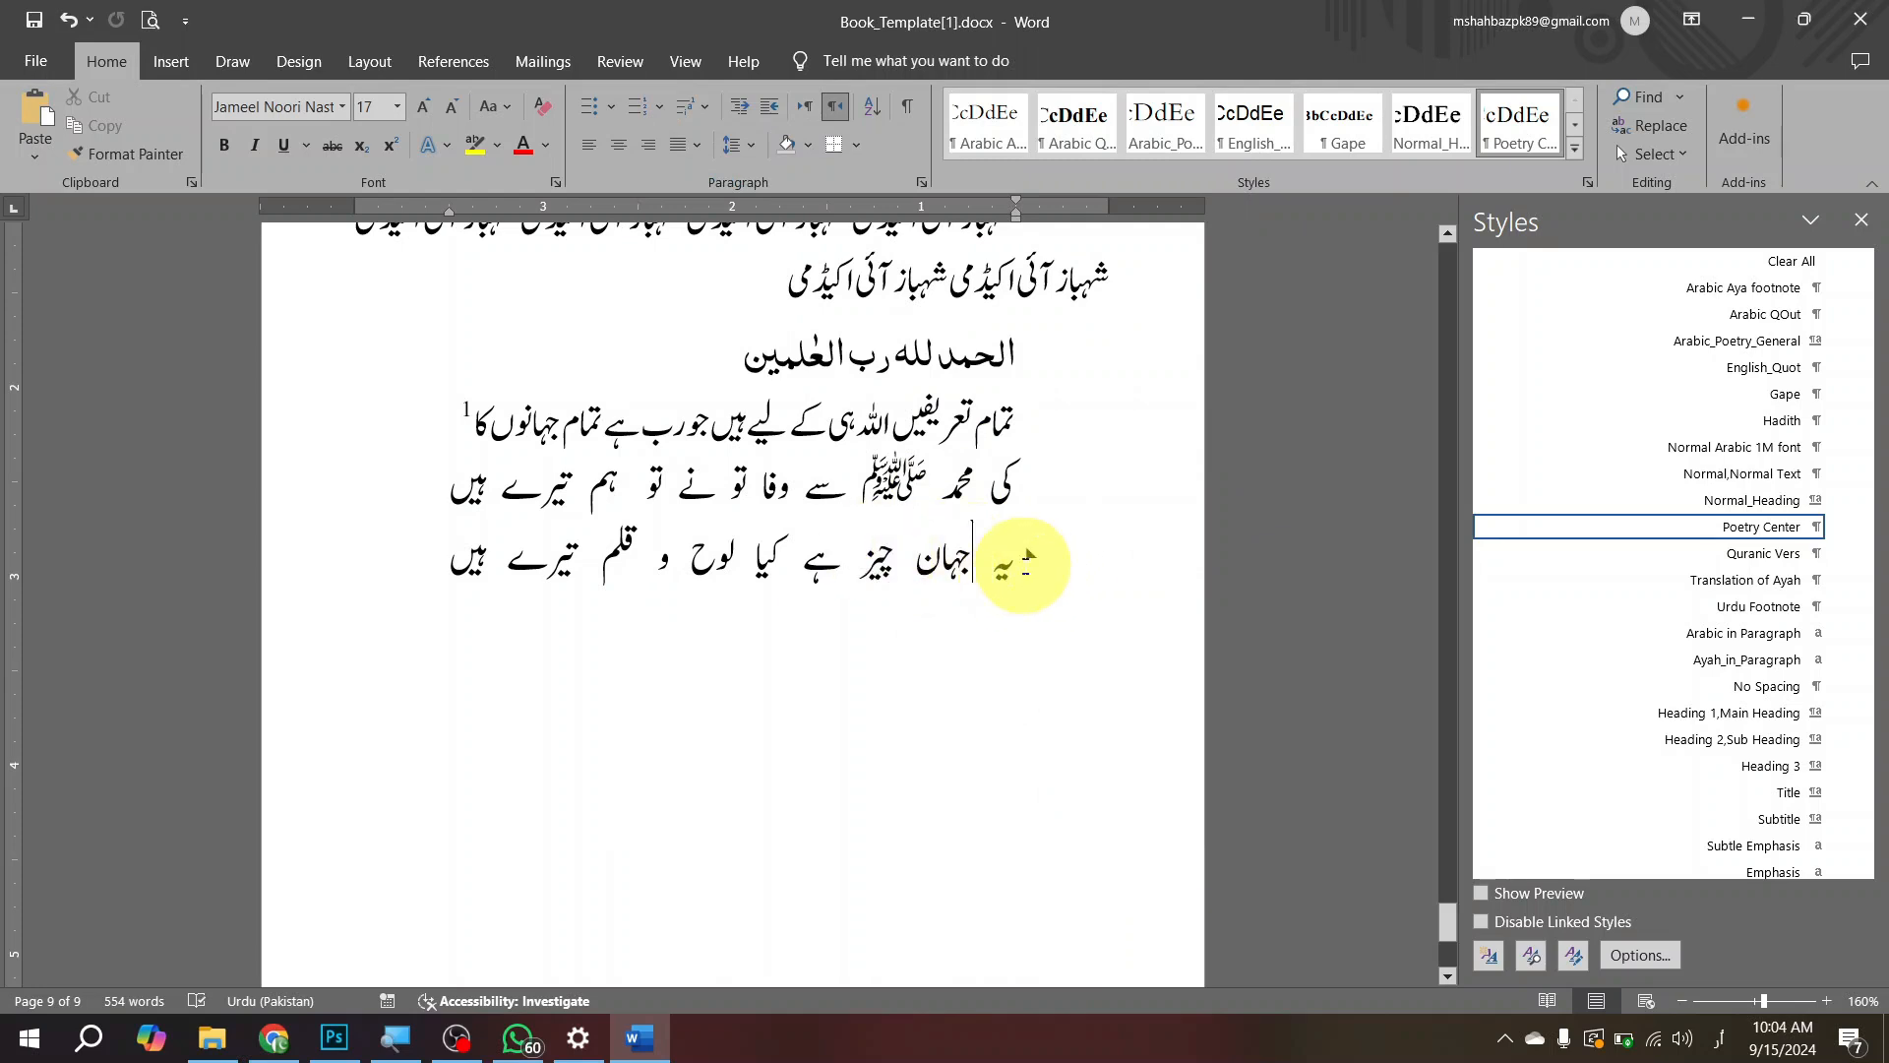
pyautogui.click(1026, 559)
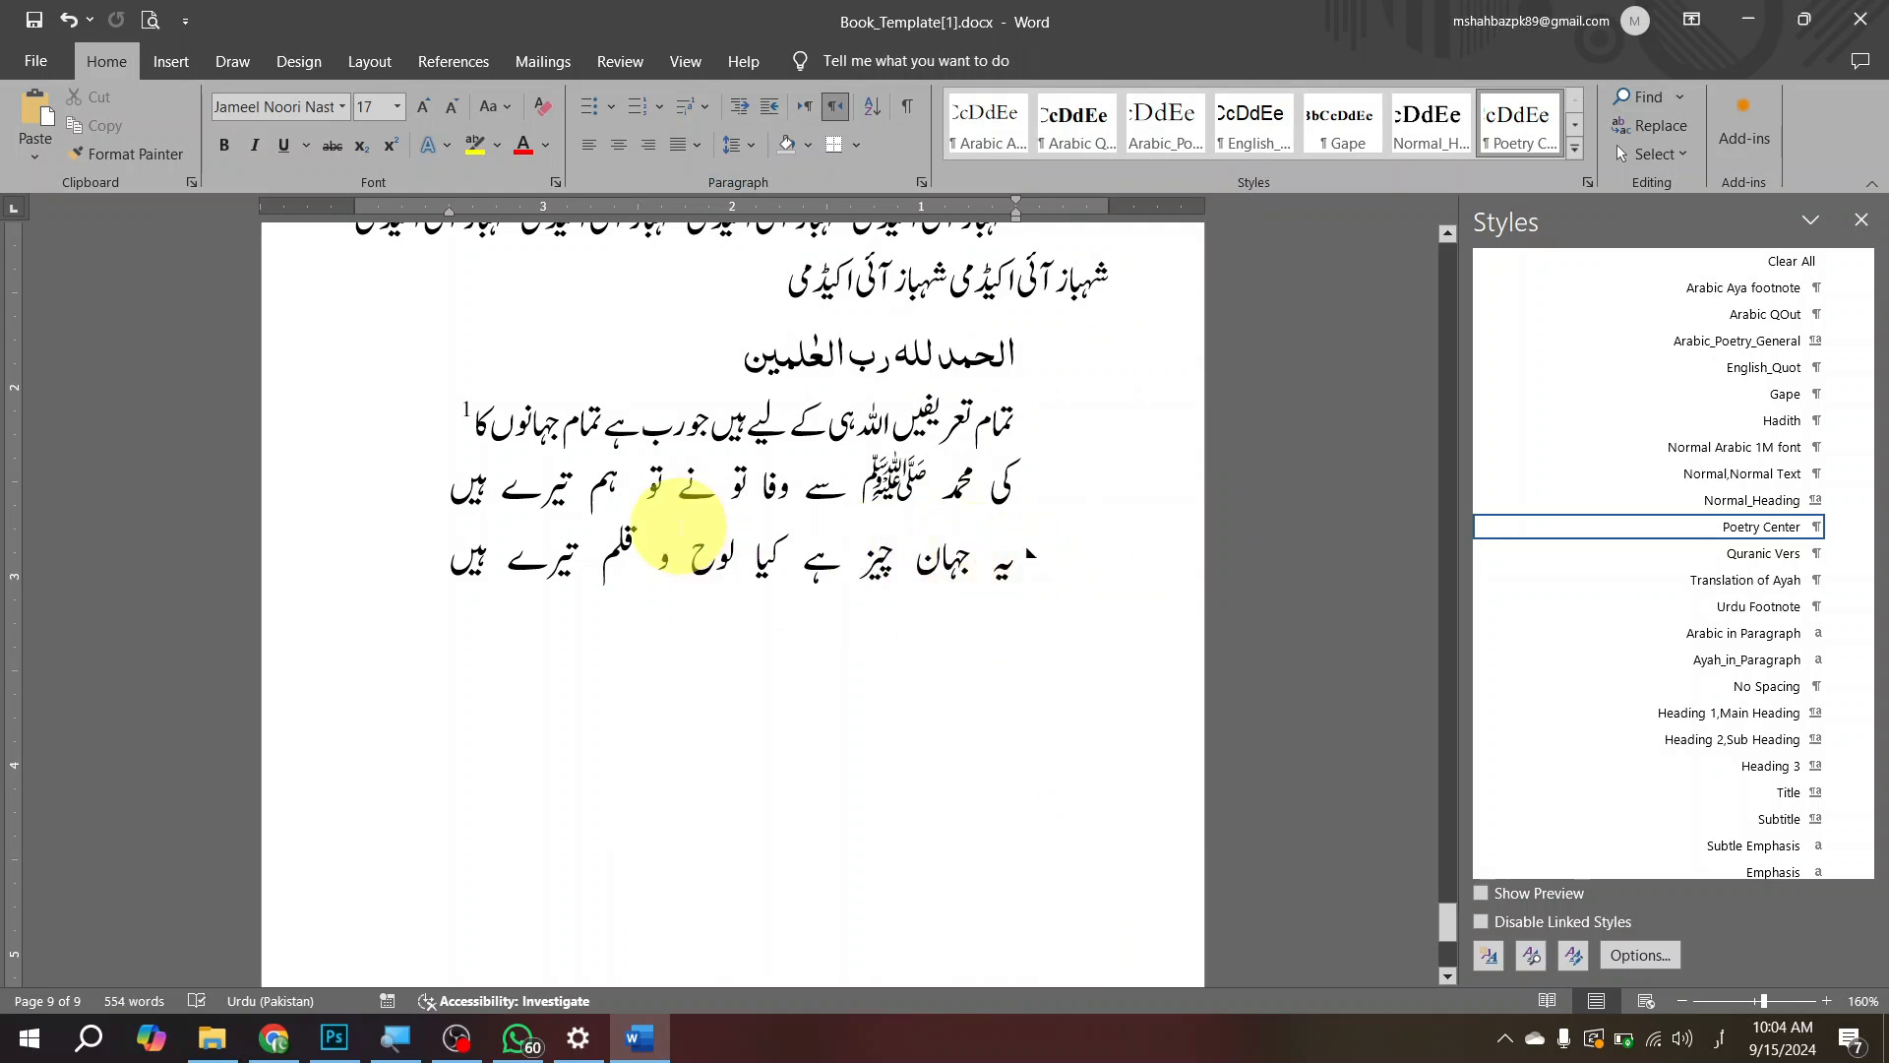
pyautogui.press('BackSpace')
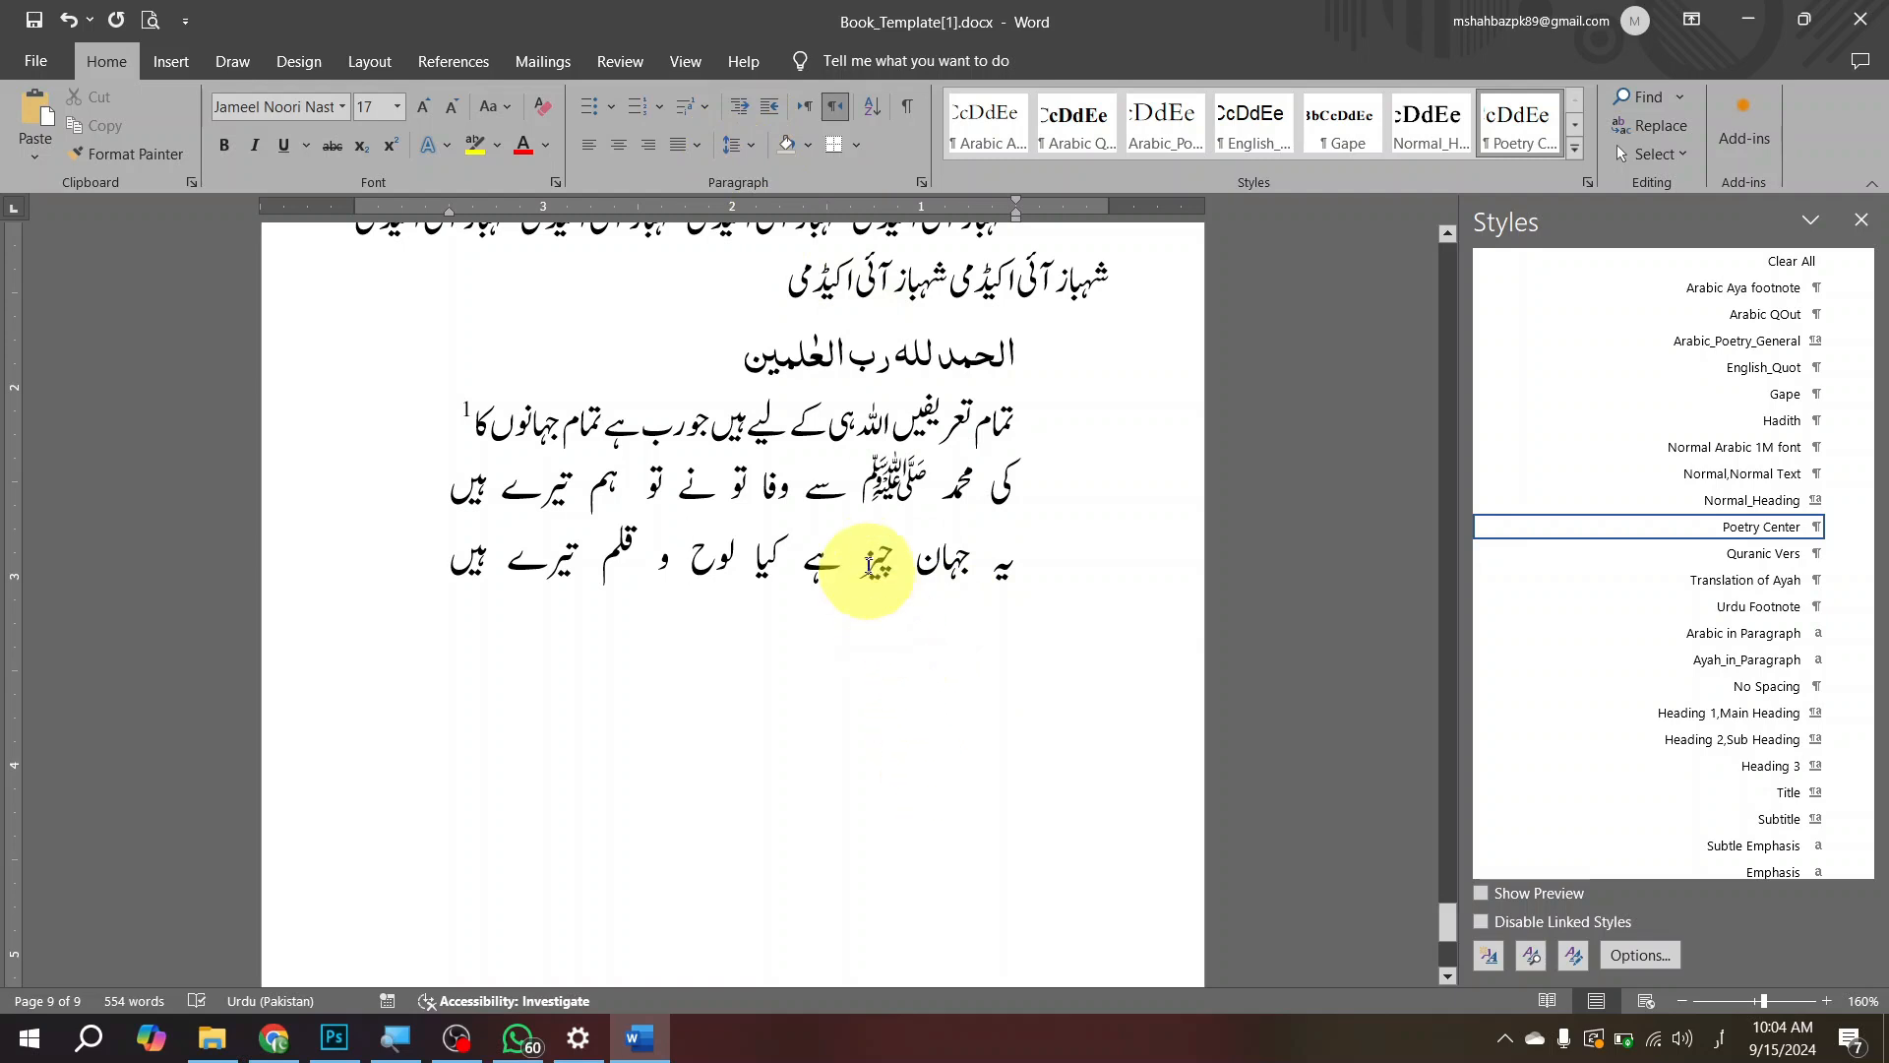
pyautogui.hotkey('ctrl', 'shift', 'j')
pyautogui.hotkey('ctrl', 'shift', 'j')
pyautogui.hotkey('ctrl', 'shift', 'j')
pyautogui.hotkey('ctrl', 'shift', 'j')
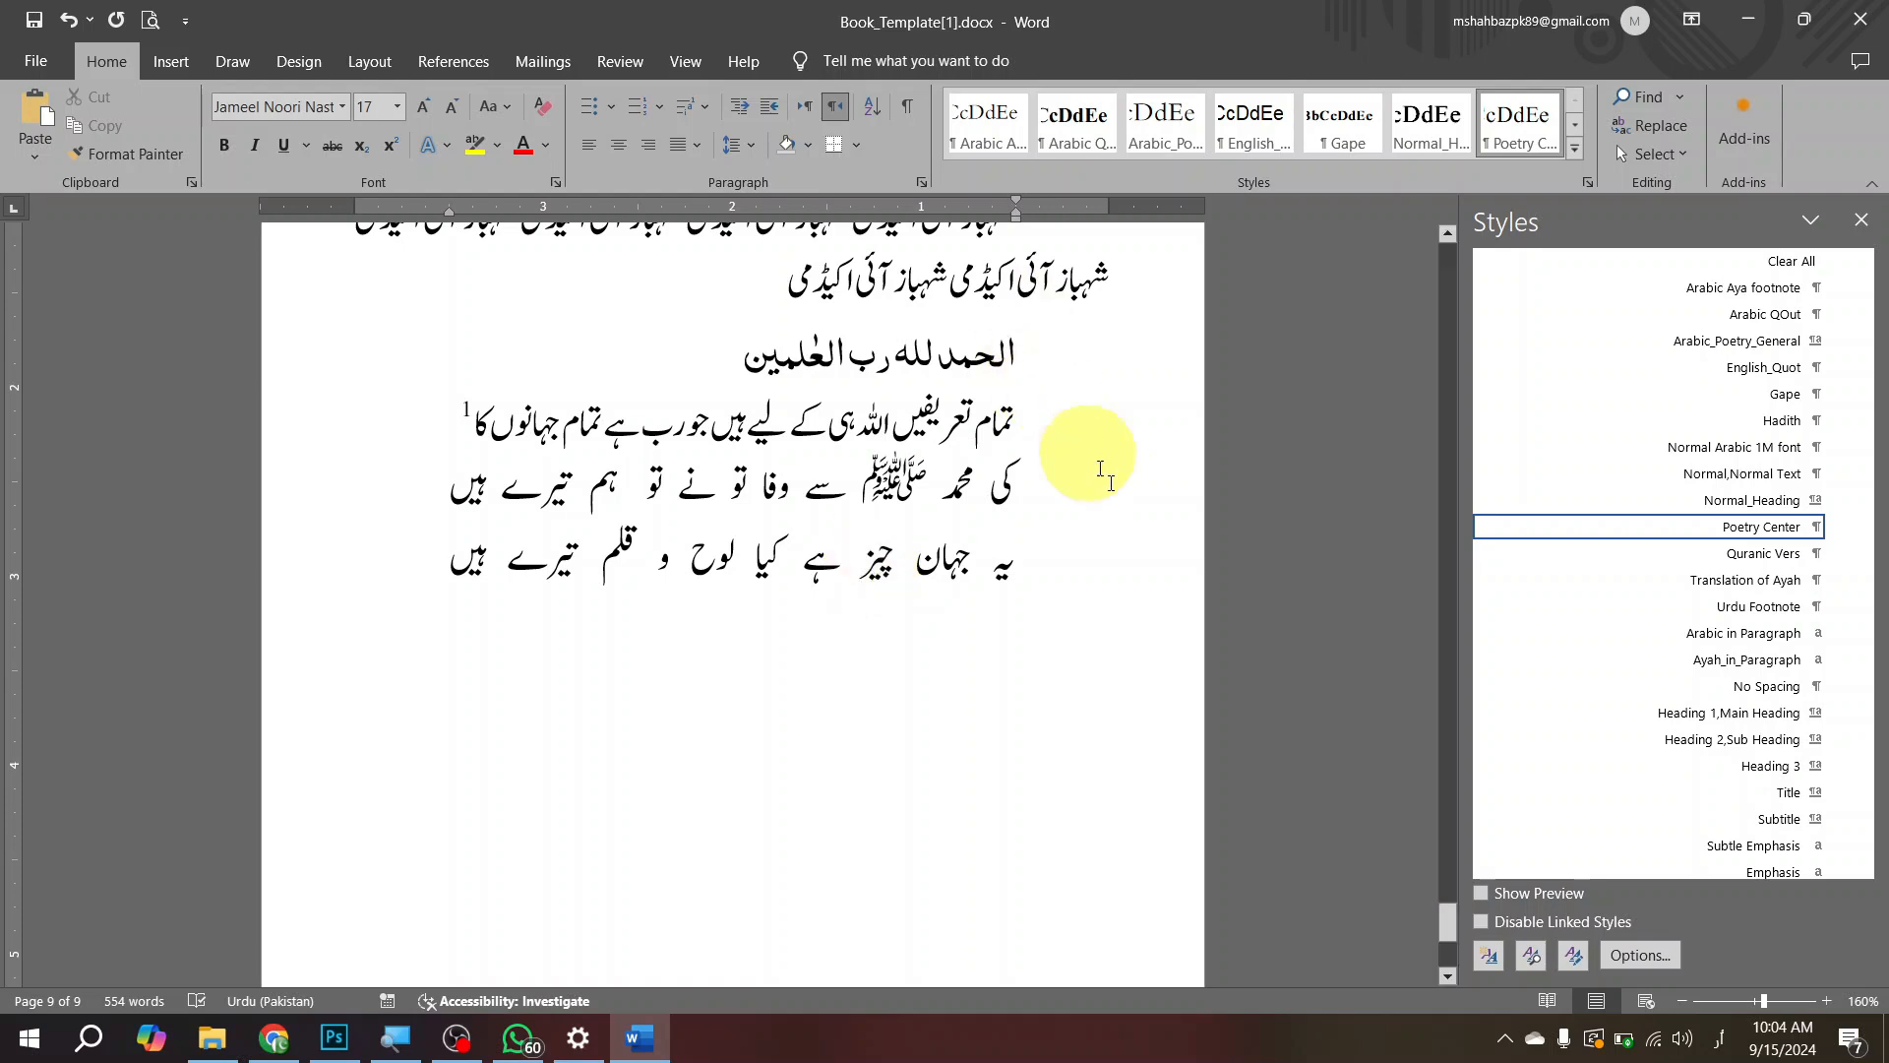
# Step: Review the formatted text on pages 8 and 9 and check the style of the separate Quranic verse above the translation
pyautogui.moveTo(1839, 544)
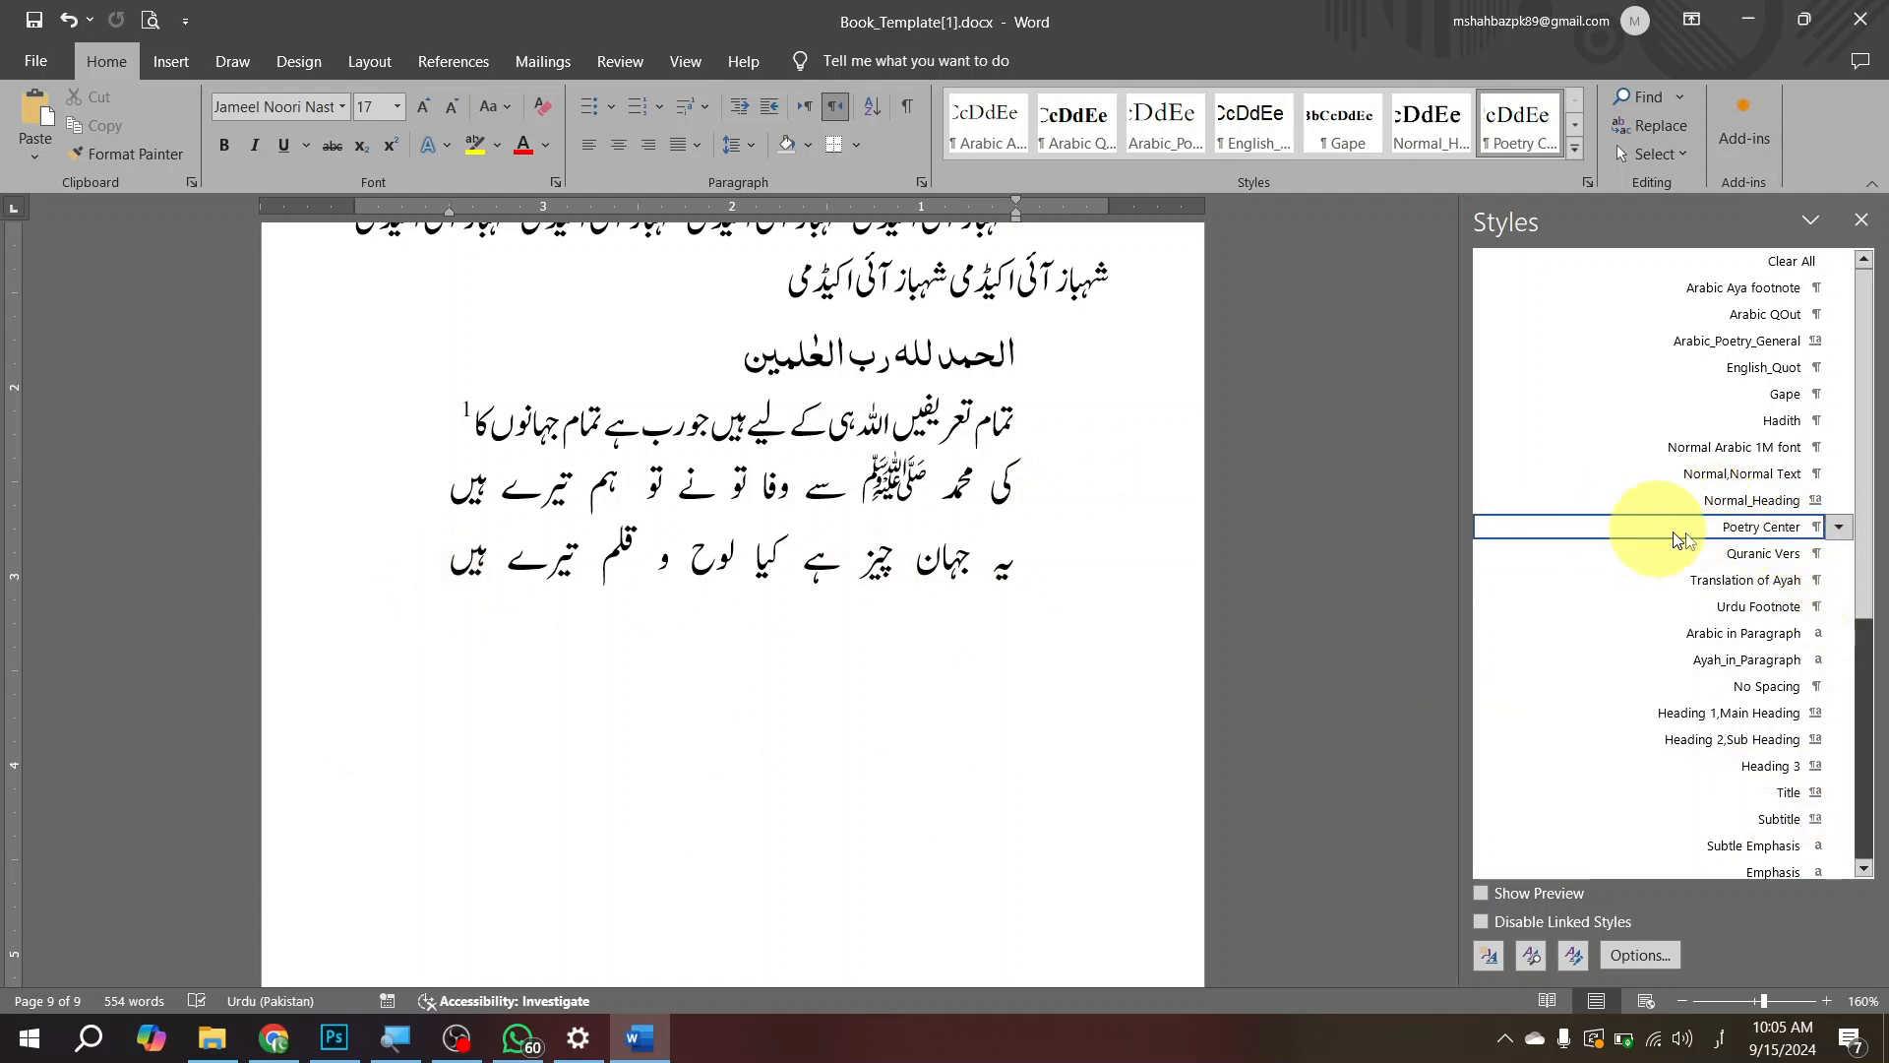
pyautogui.moveTo(1753, 470)
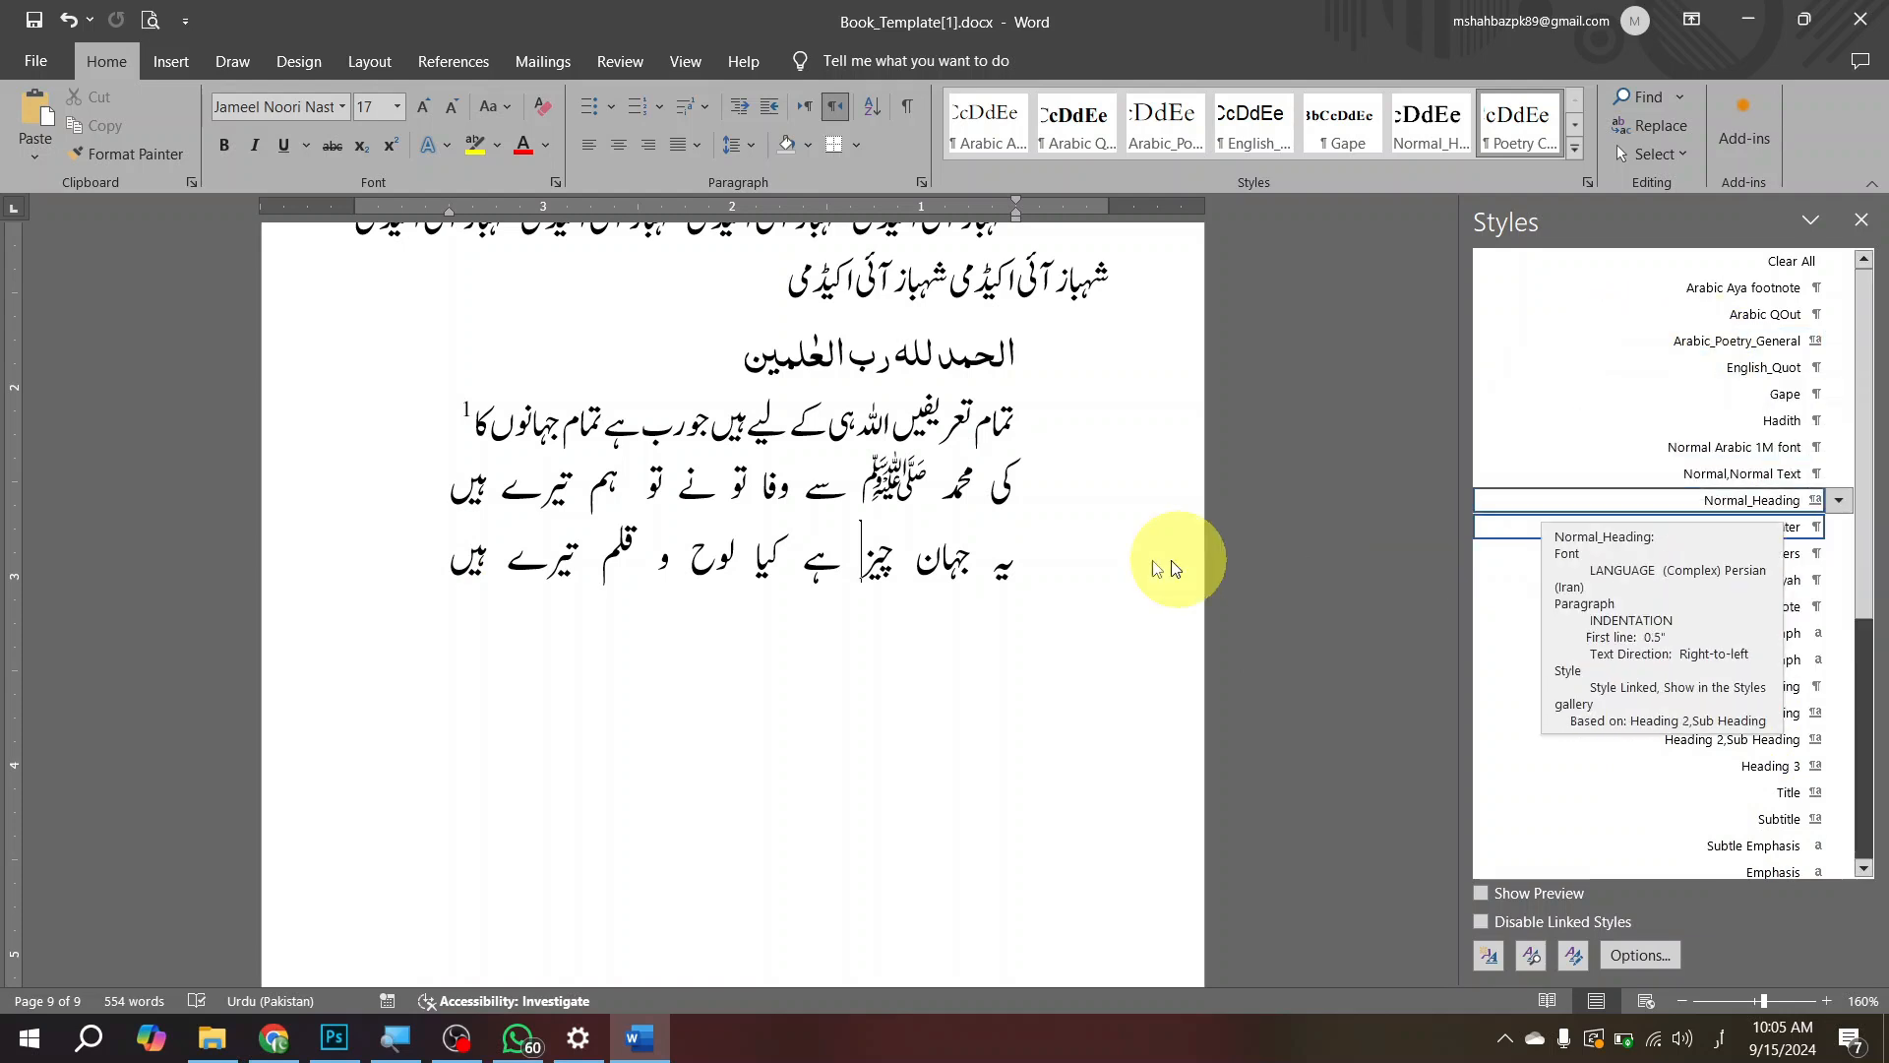
pyautogui.scroll(5, 1087, 630)
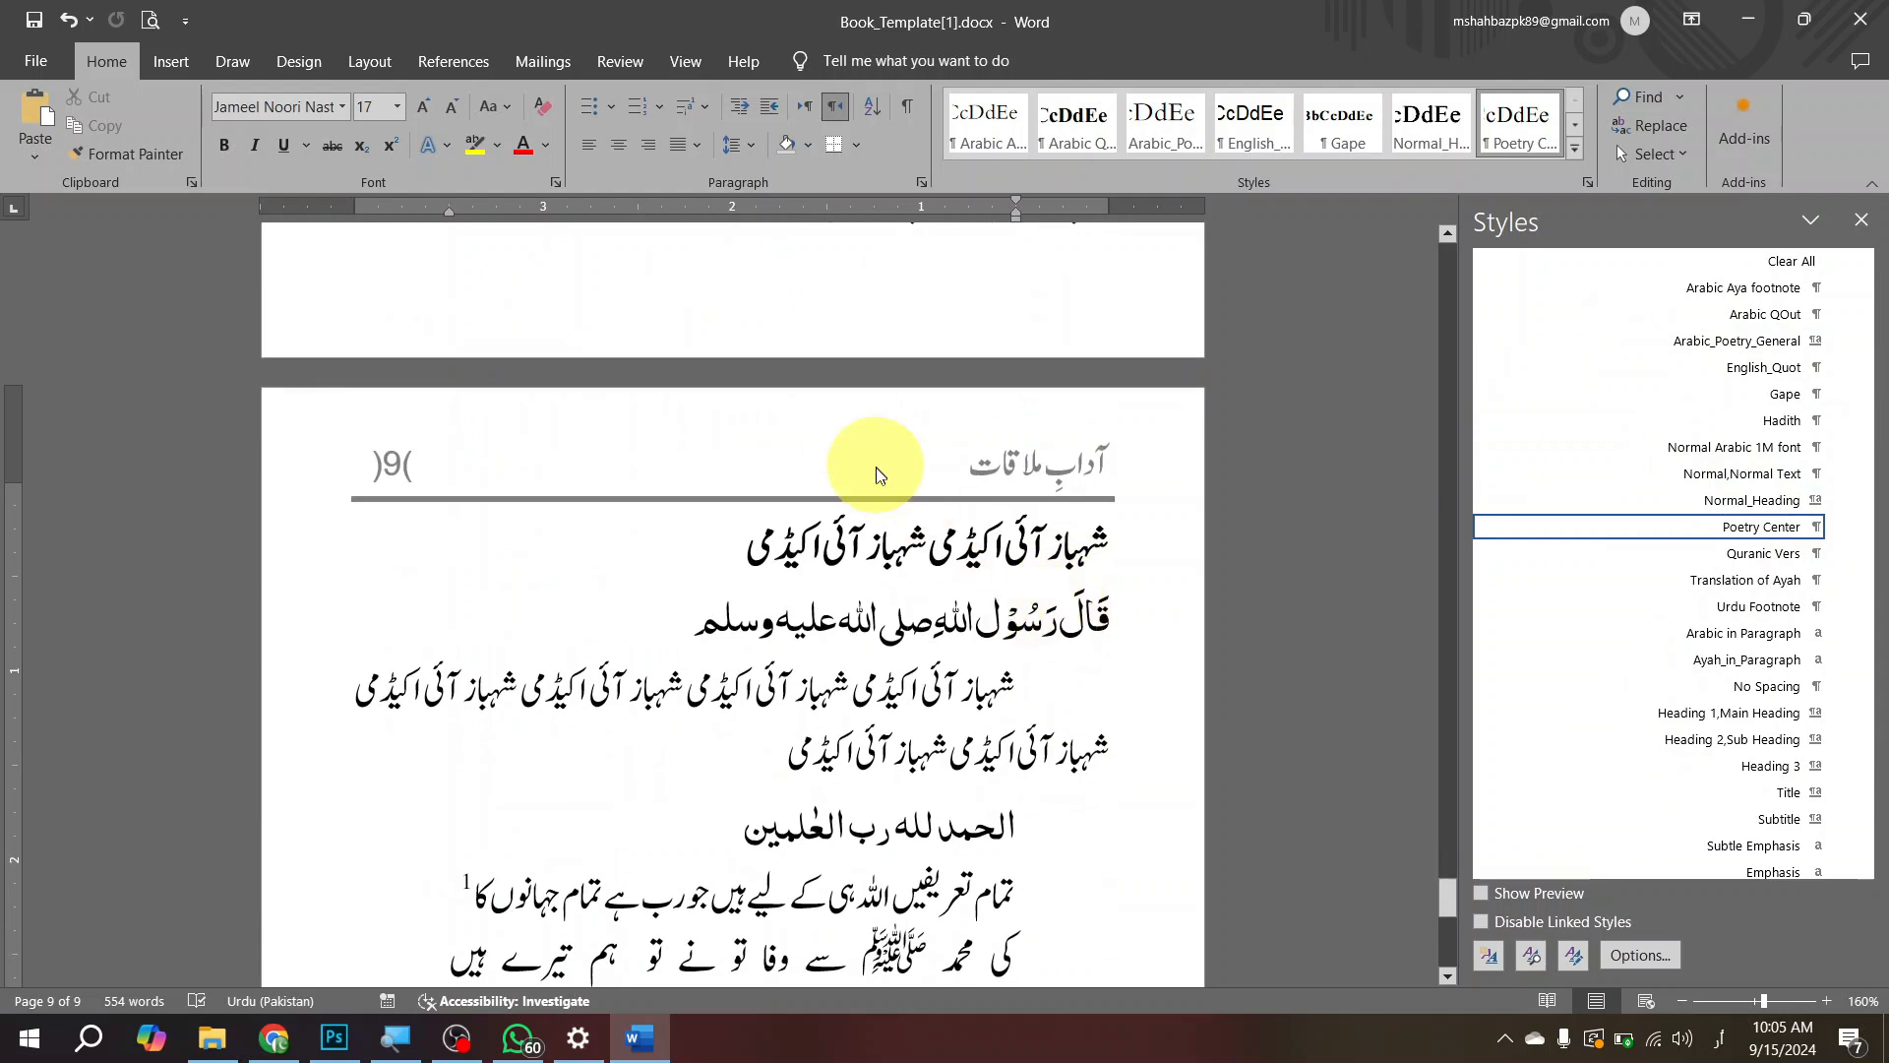
pyautogui.scroll(5, 1112, 532)
pyautogui.scroll(10, 903, 551)
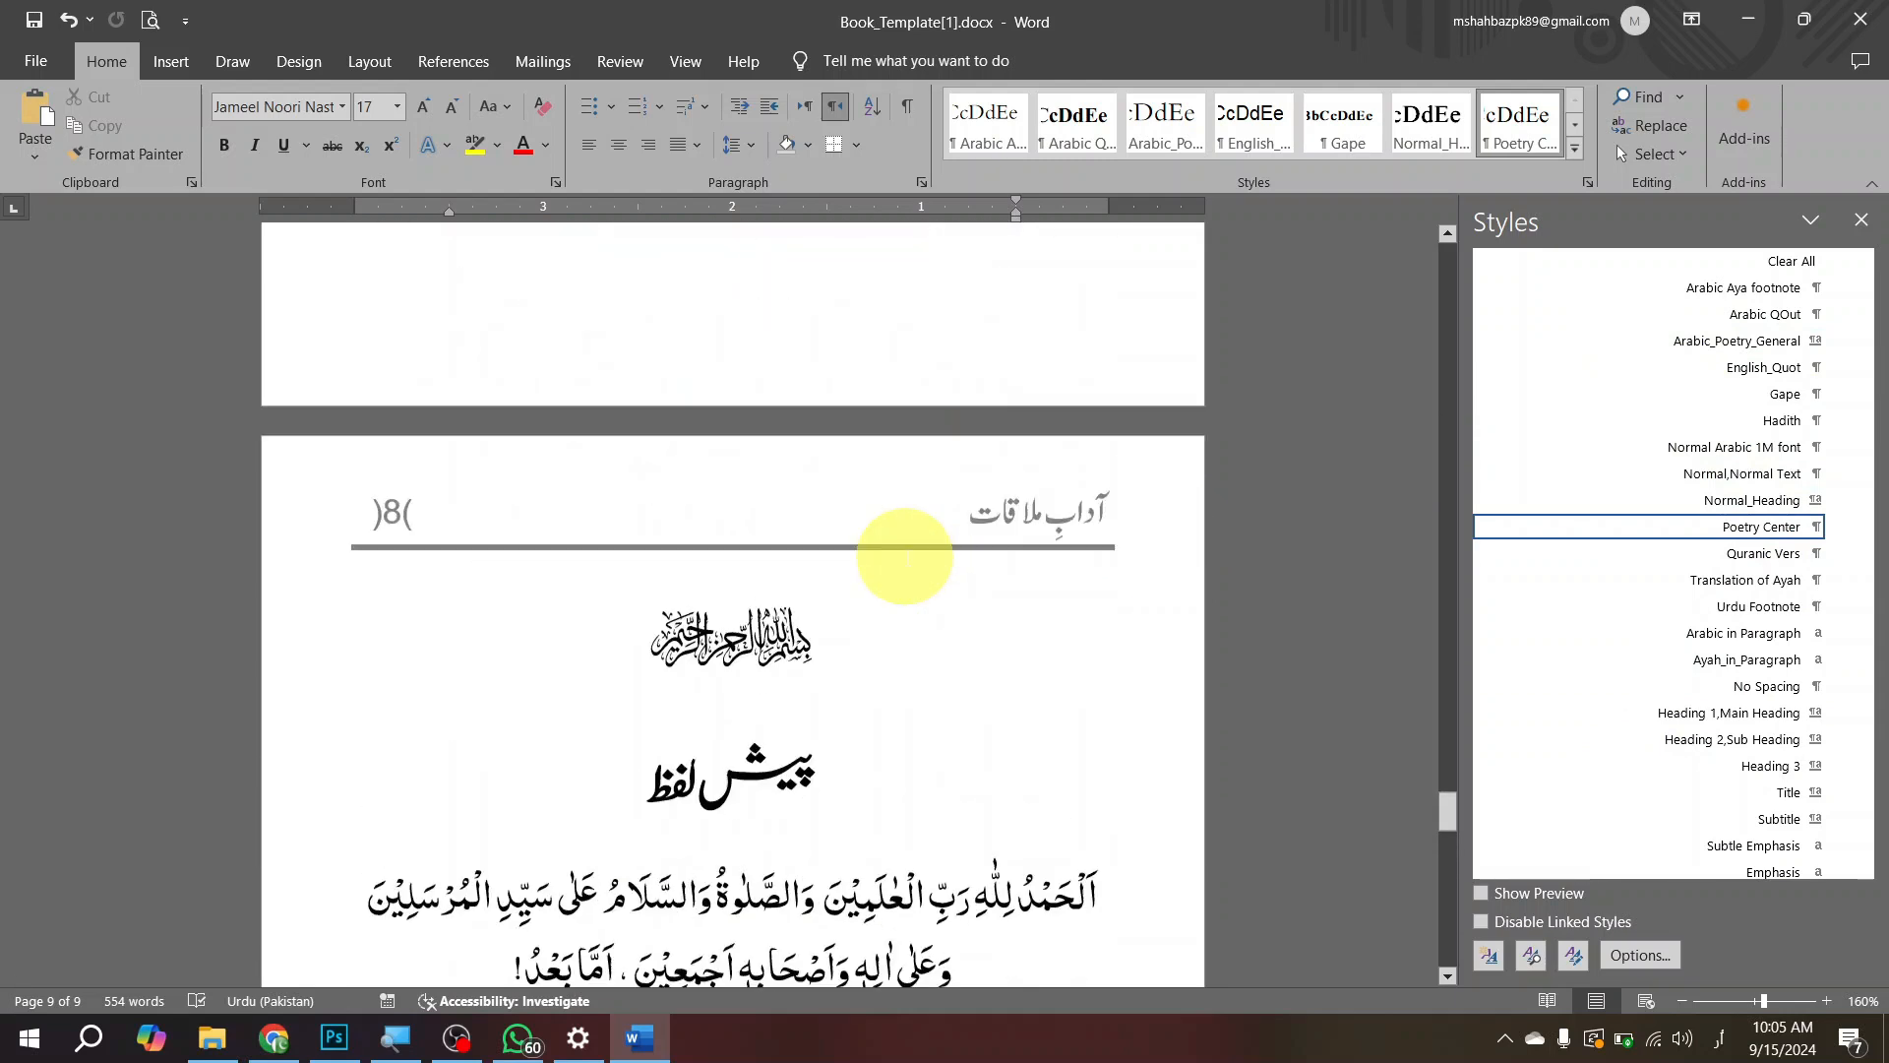
pyautogui.scroll(-15, 915, 571)
pyautogui.scroll(-10, 935, 600)
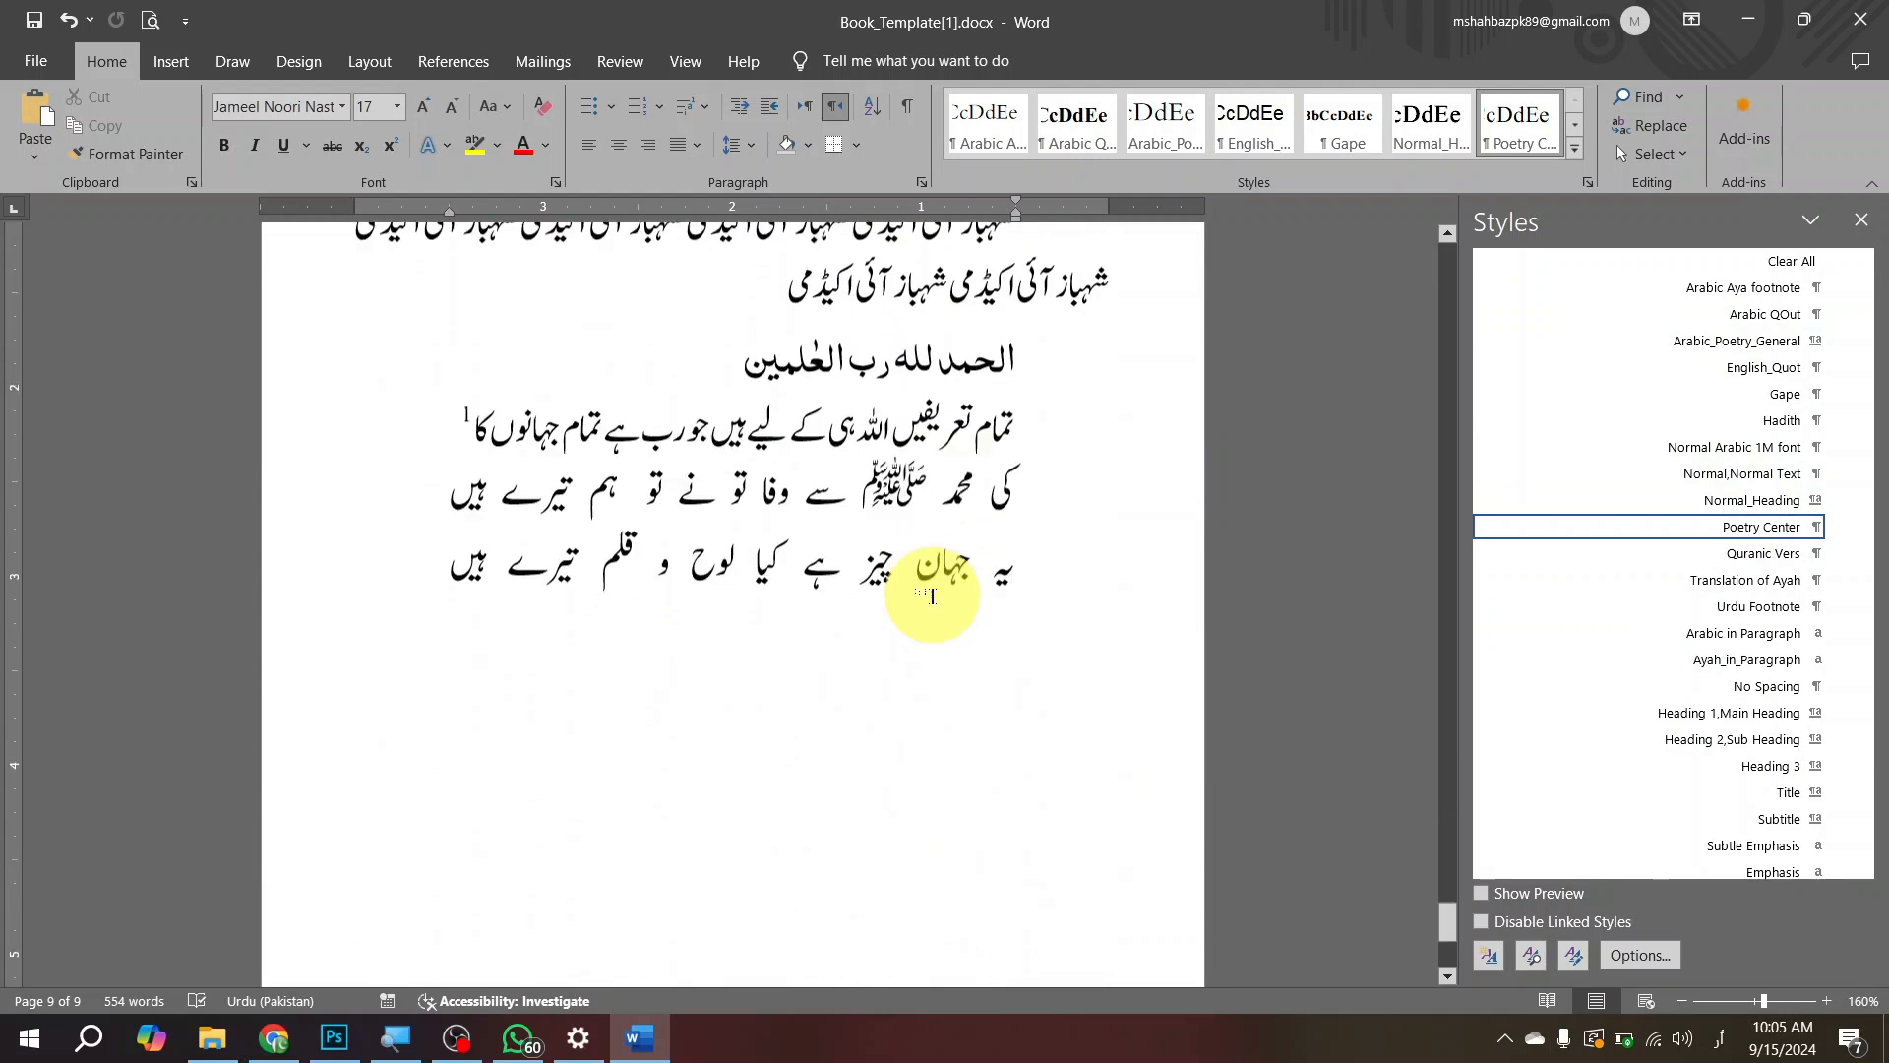
pyautogui.scroll(5, 870, 551)
pyautogui.click(865, 543)
pyautogui.click(690, 370)
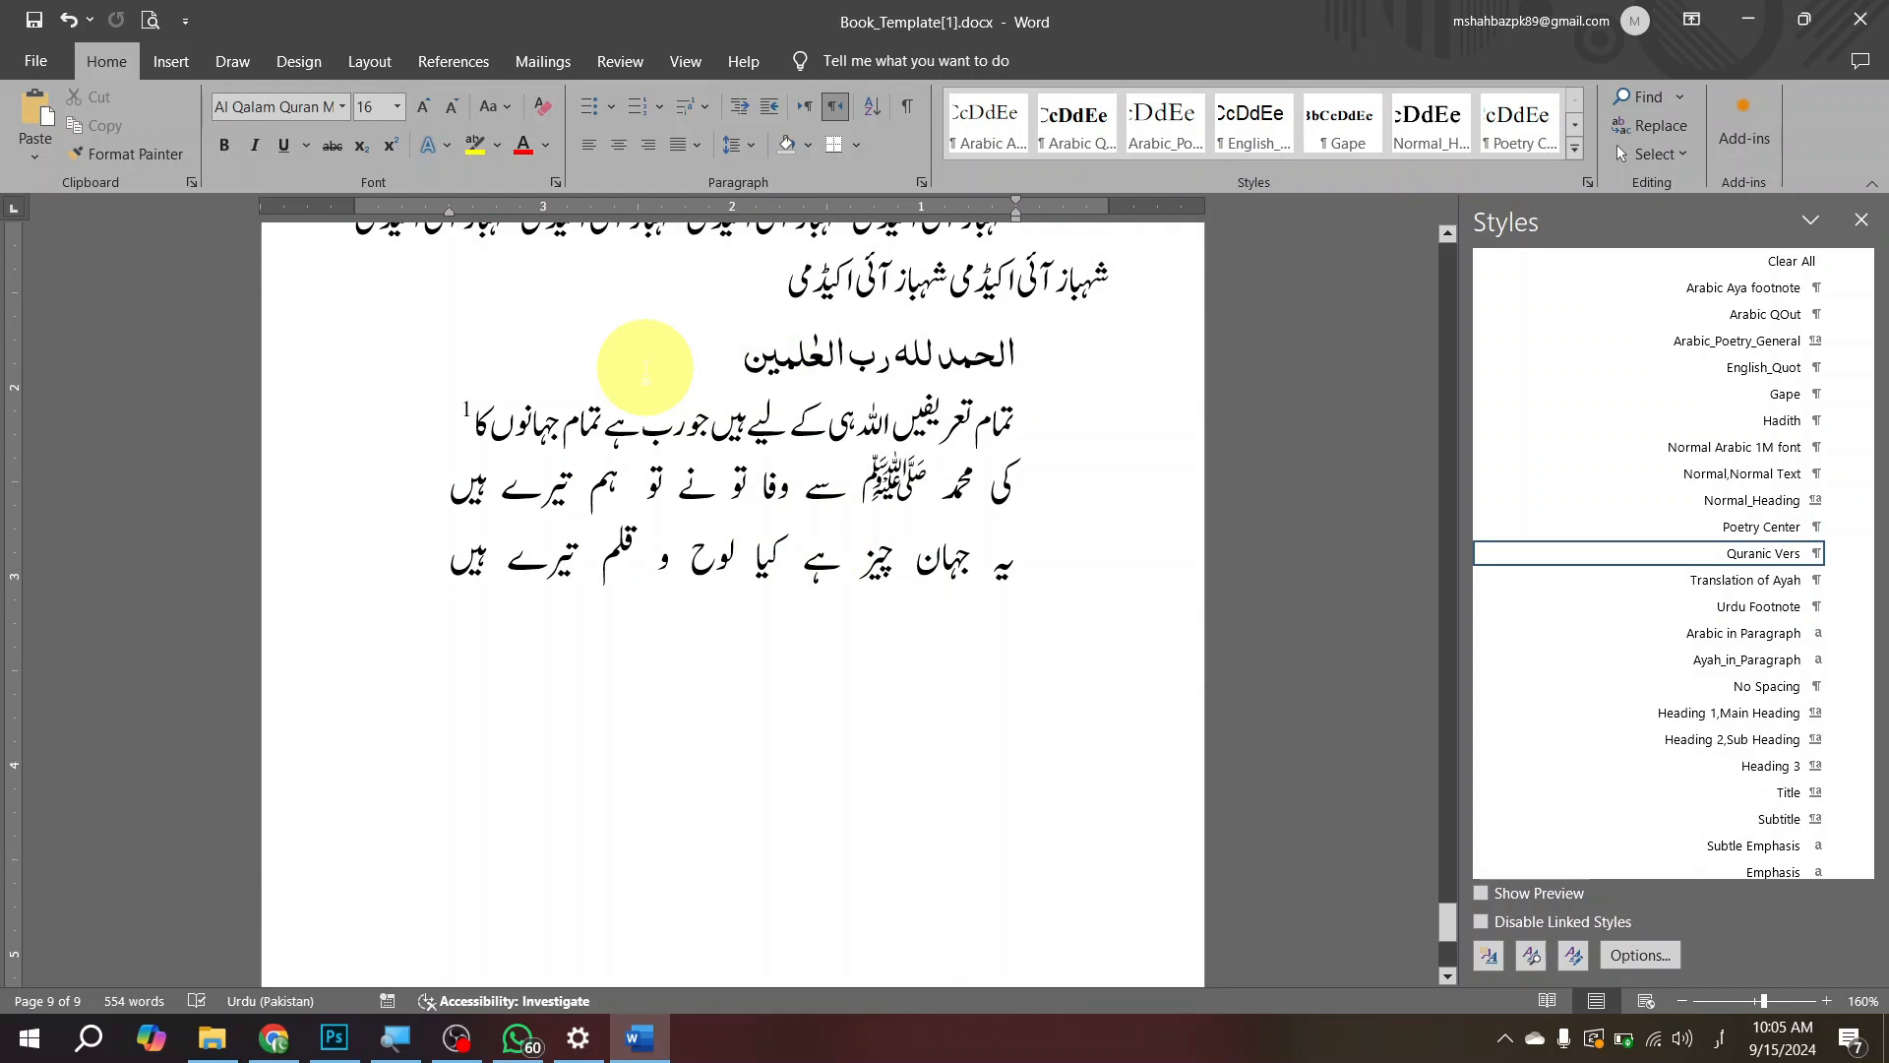
# Step: Insert a footnote at the end of the separate Quranic verse on page 9, reading سورہ فاتحہ:۱
pyautogui.scroll(-5, 970, 561)
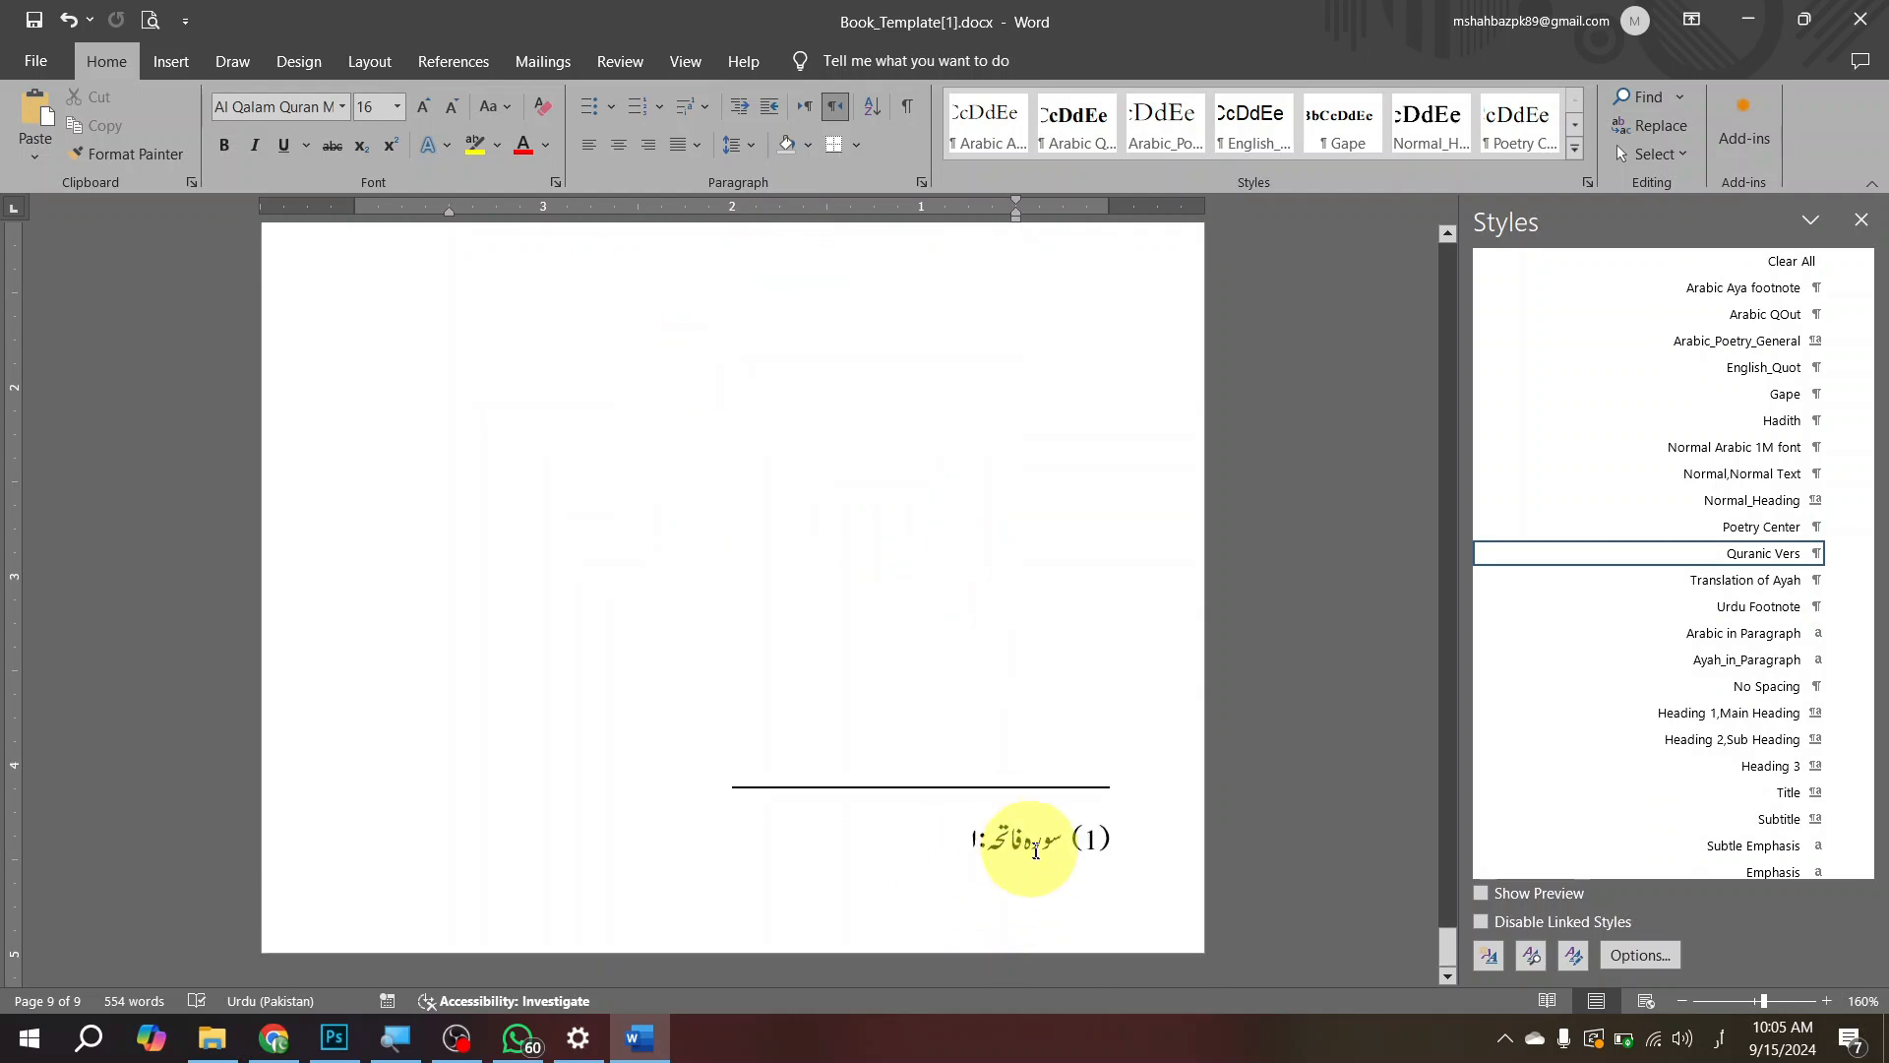
pyautogui.scroll(20, 787, 630)
pyautogui.scroll(-15, 723, 679)
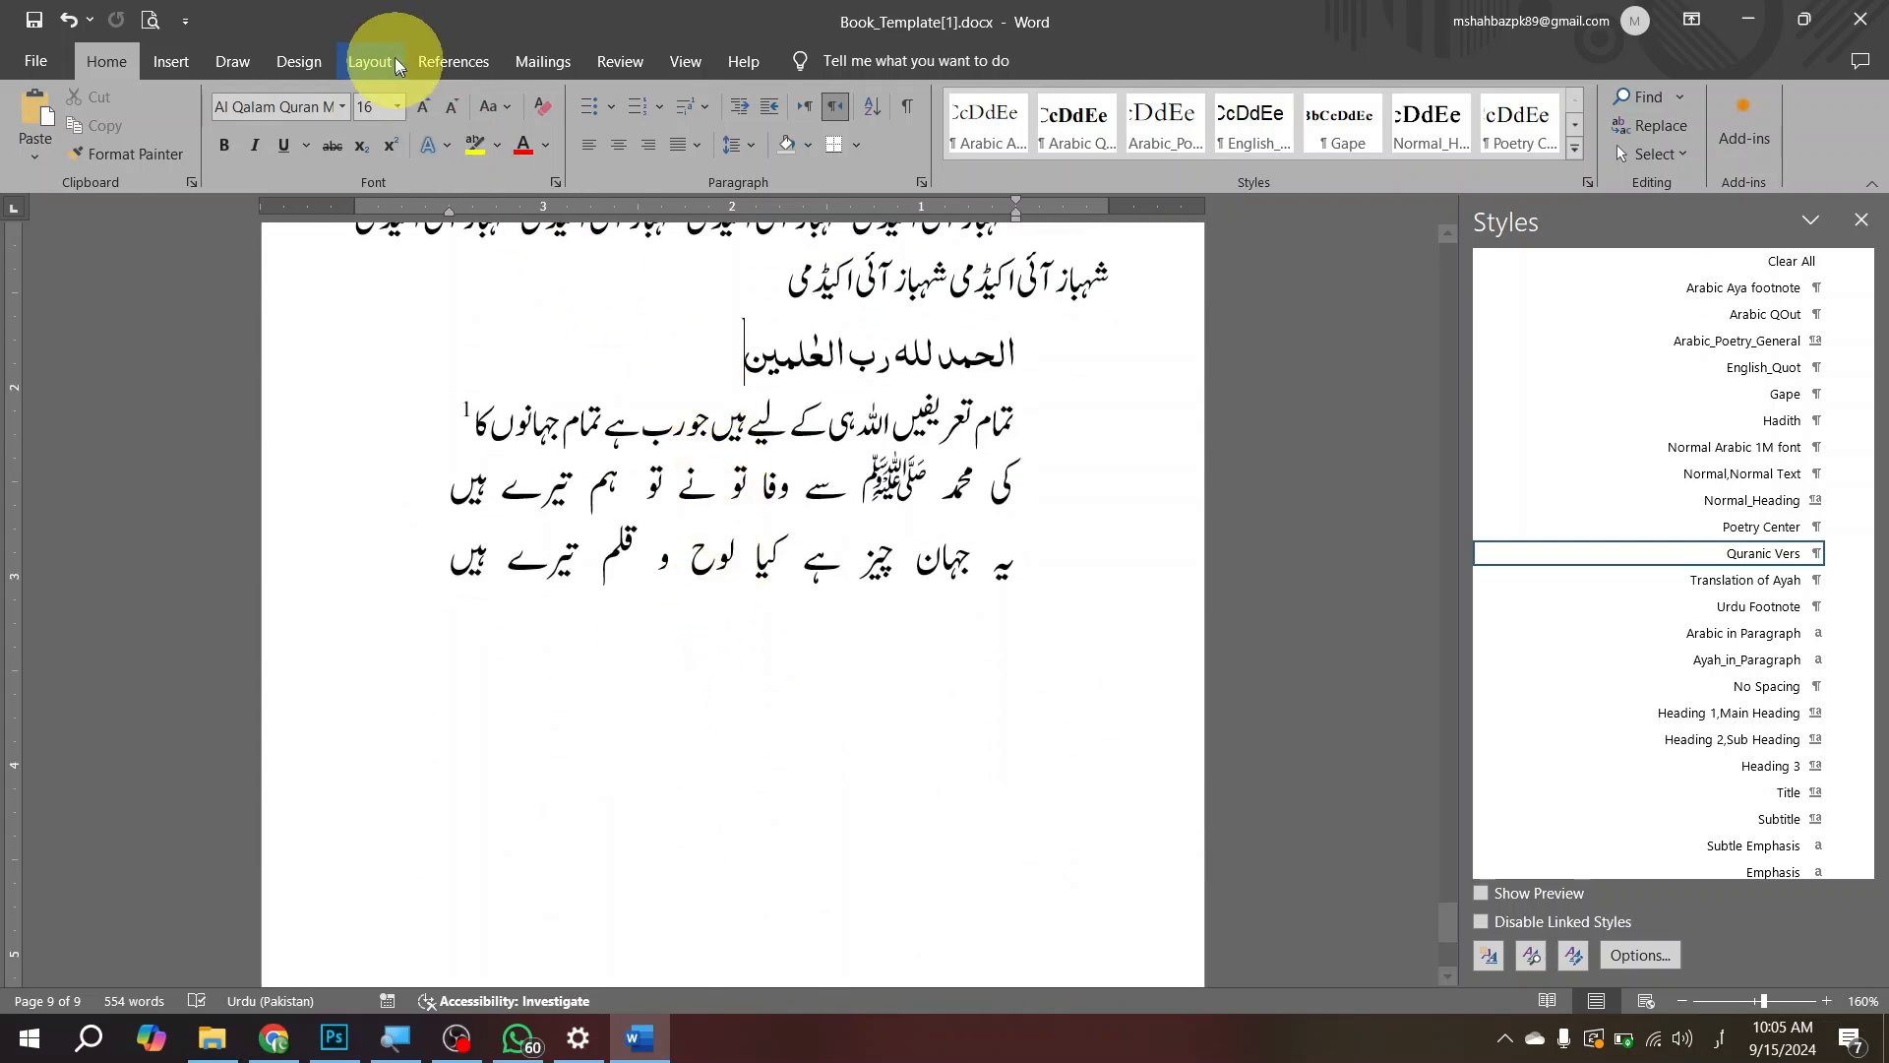
pyautogui.click(460, 67)
pyautogui.click(259, 138)
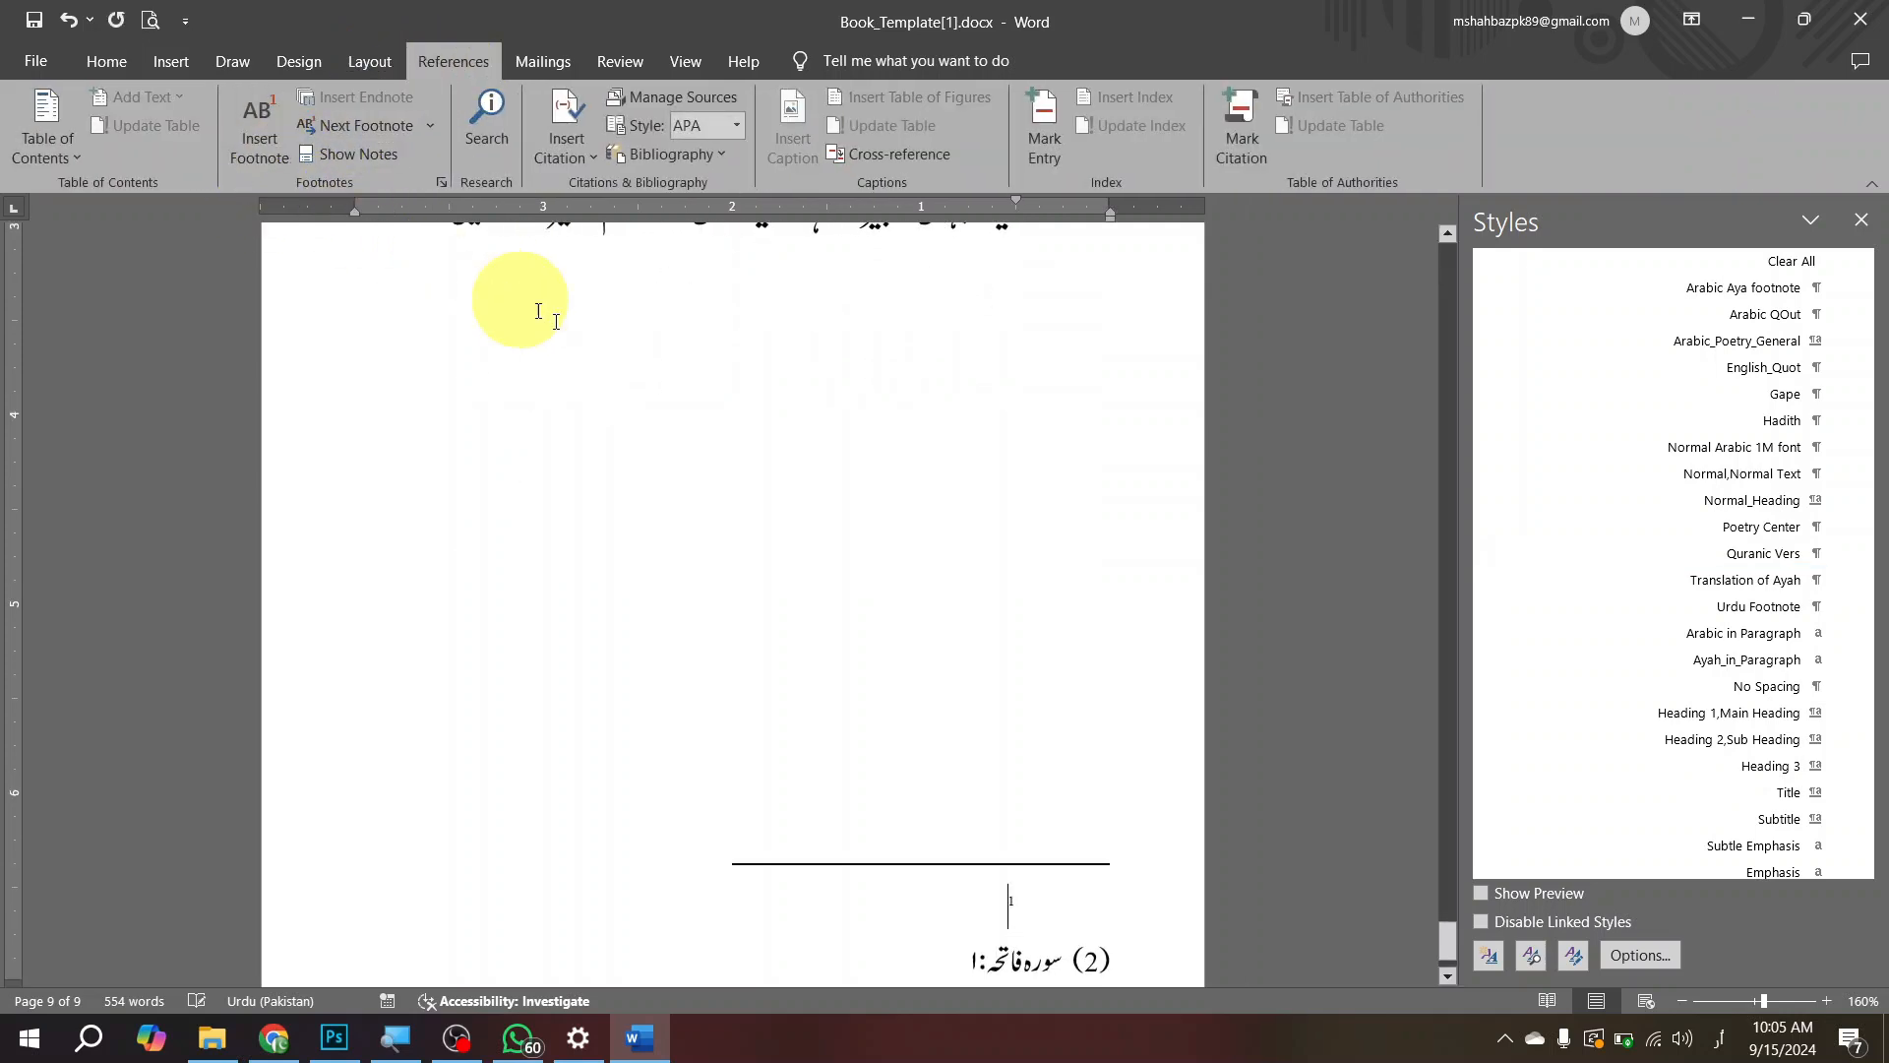
pyautogui.scroll(-2, 893, 821)
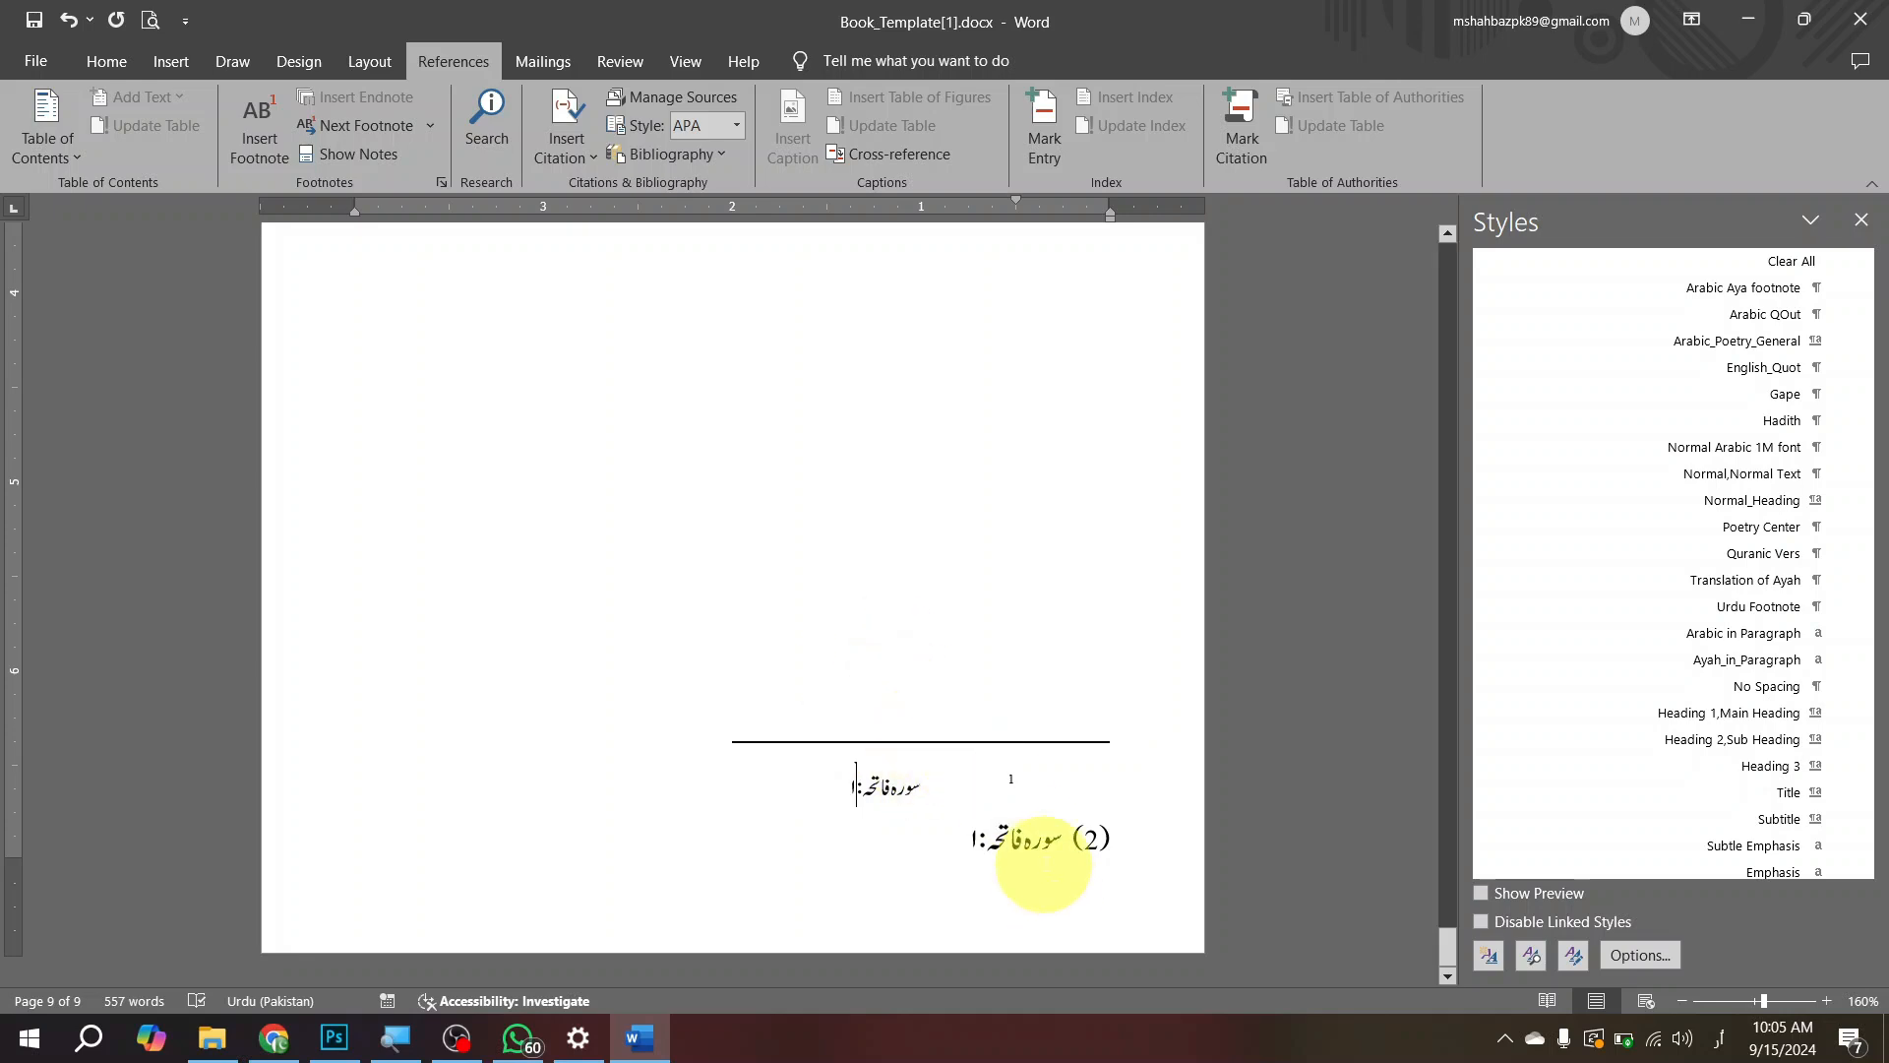
# Step: Compare the style of the second footnote and apply the Arabic Aya footnote style to the first footnote
pyautogui.moveTo(1058, 844); pyautogui.dragTo(976, 846)
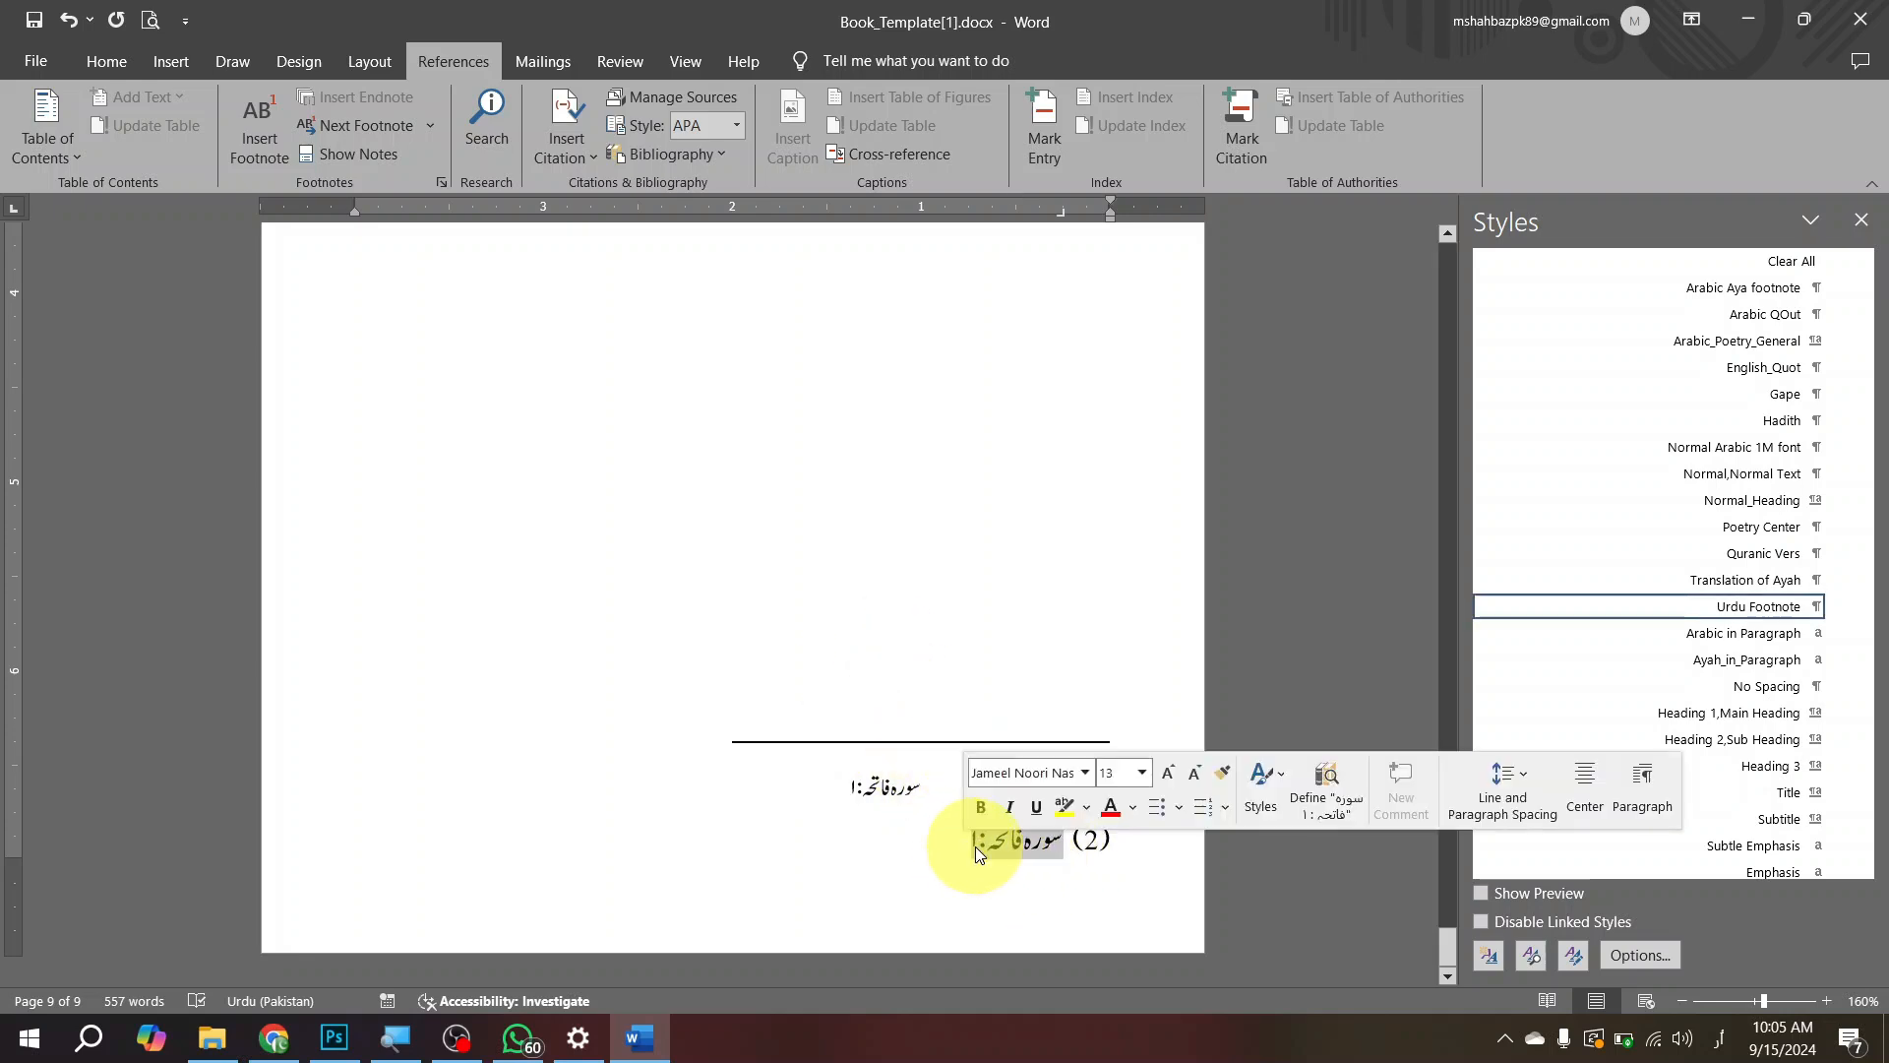
pyautogui.click(976, 846)
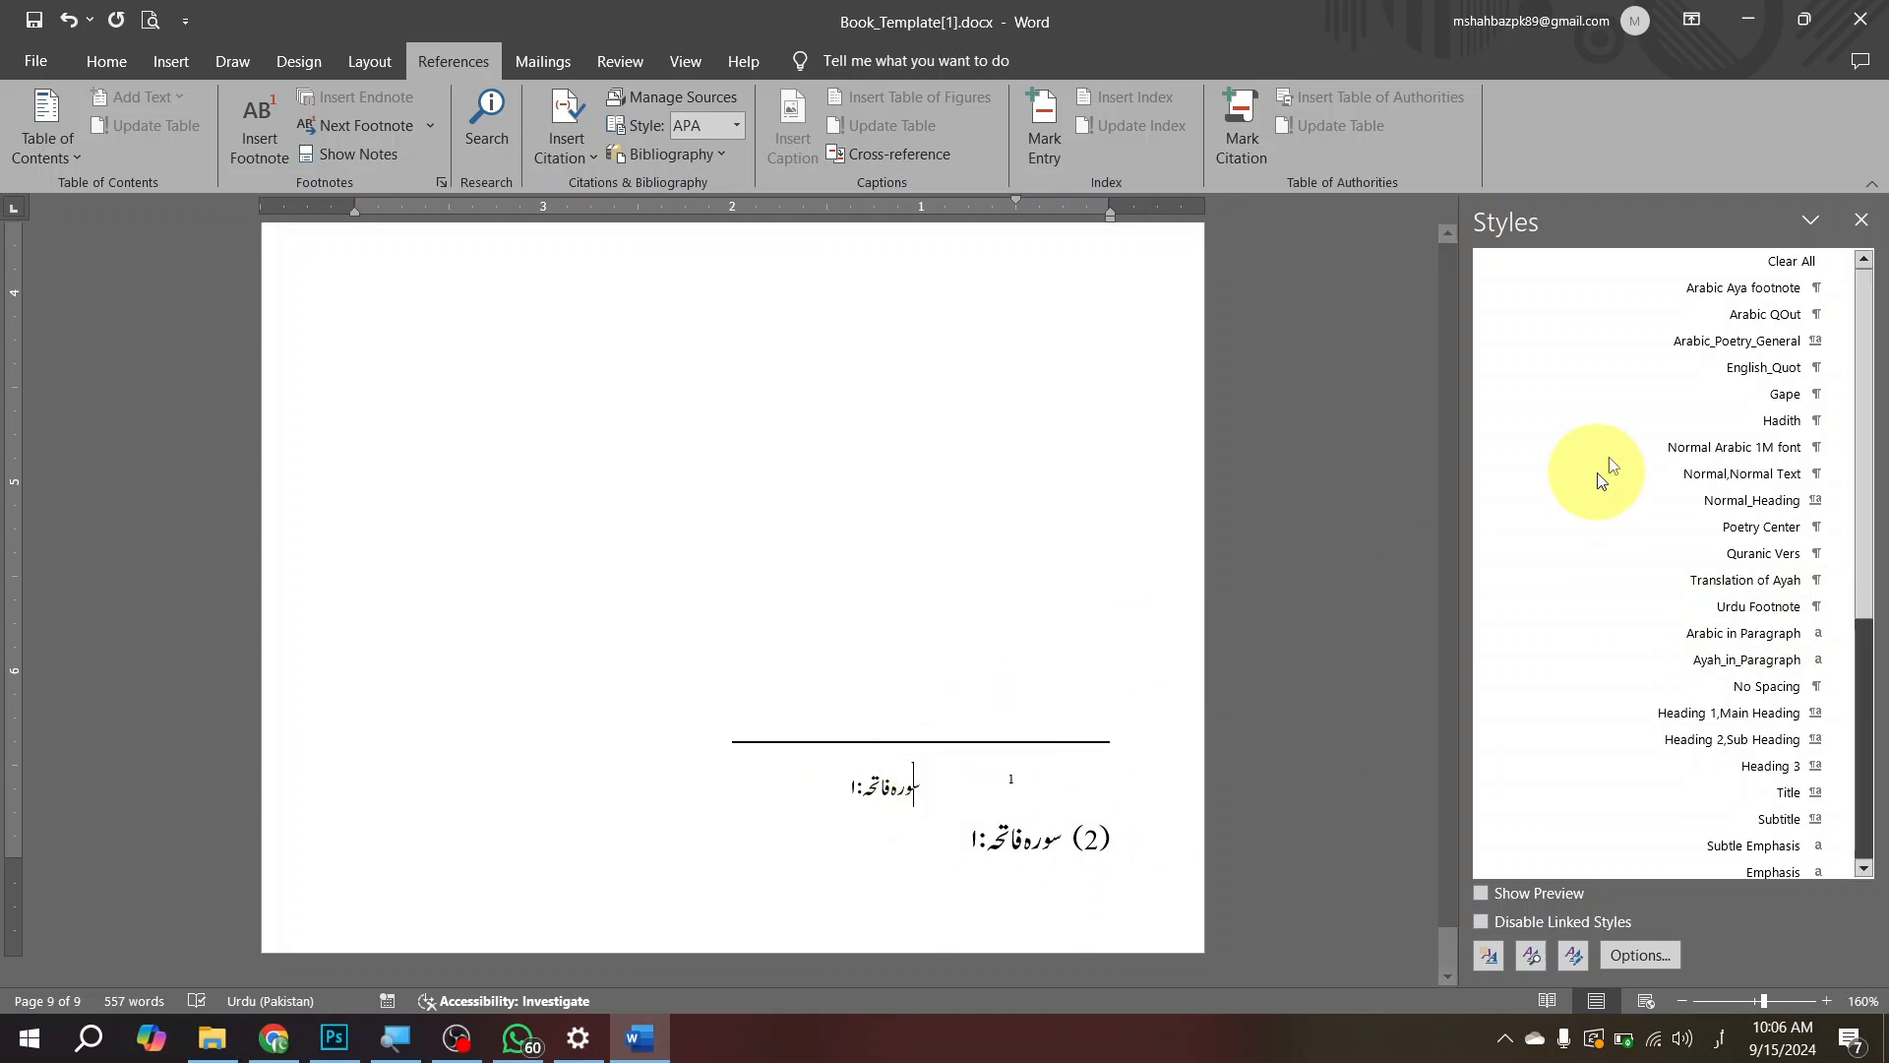
pyautogui.click(1750, 291)
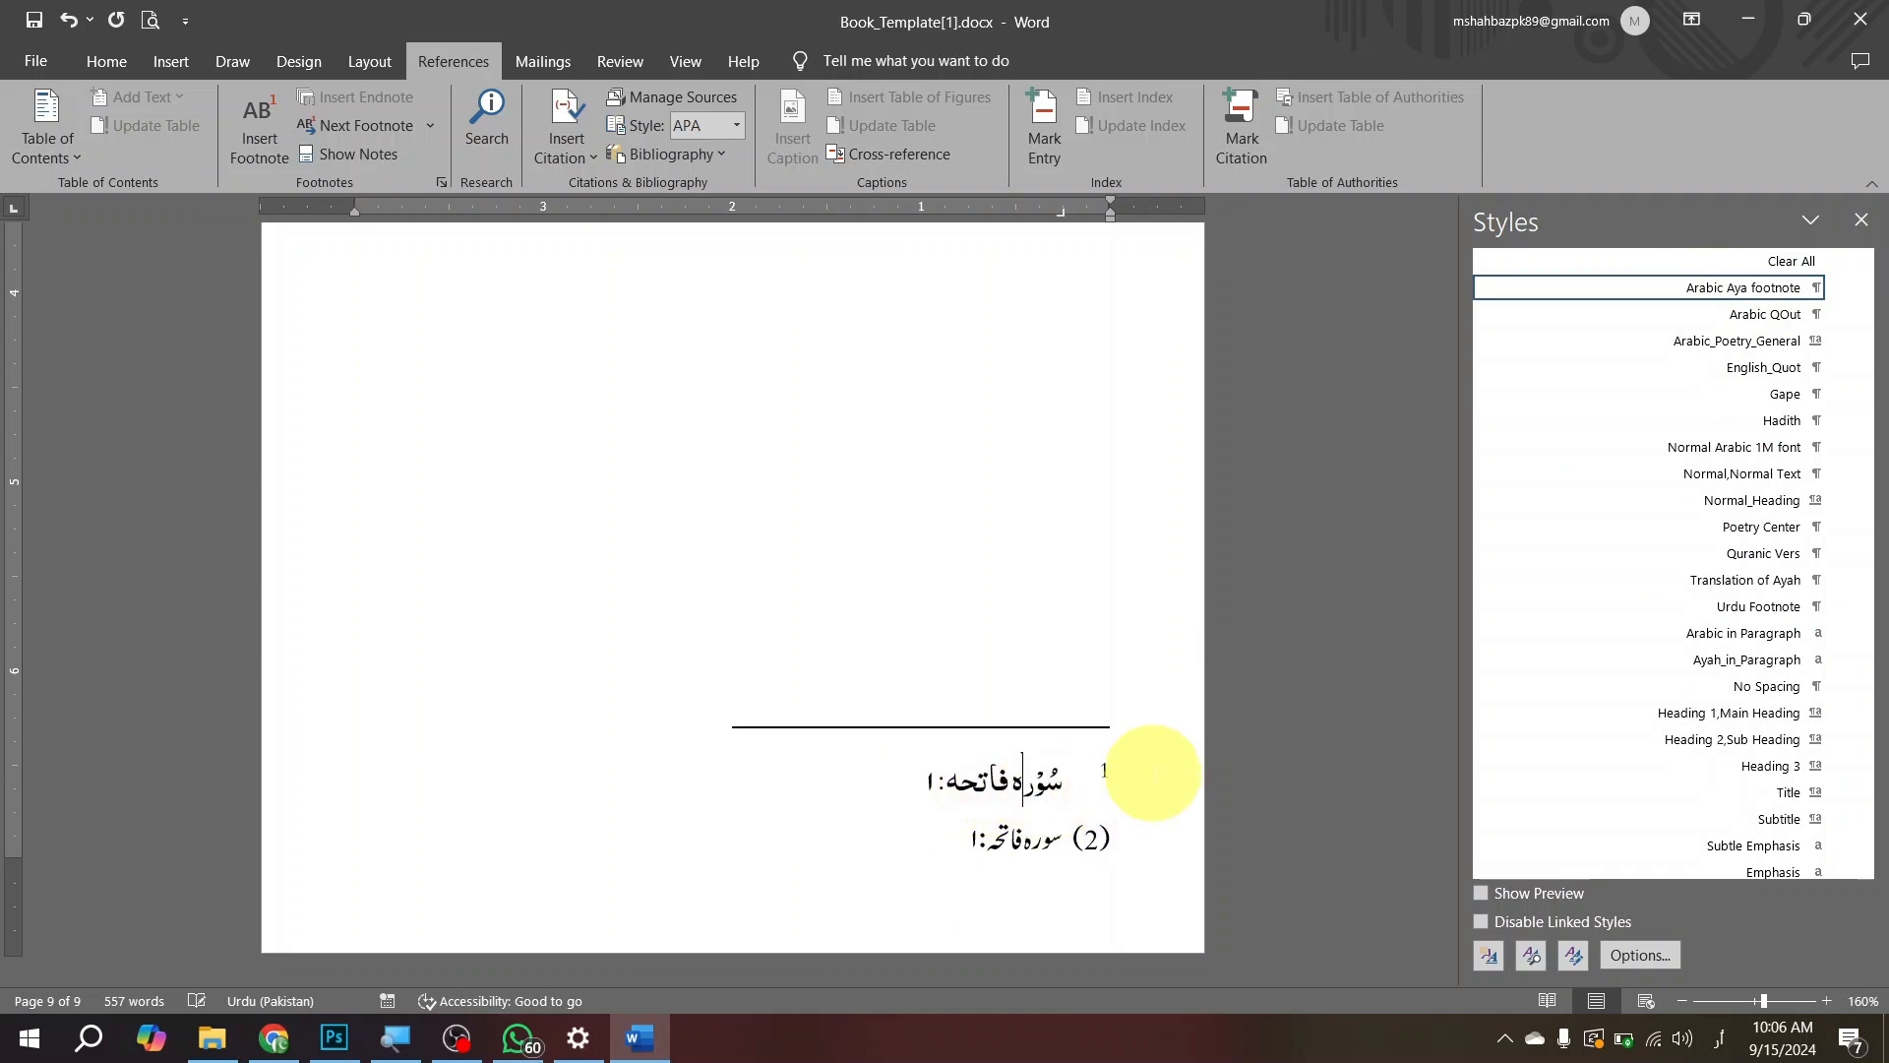
# Step: Add diacritics to the first footnote's text so it reads سُوْرَه فَاتِحَه:۱
pyautogui.press('Left')
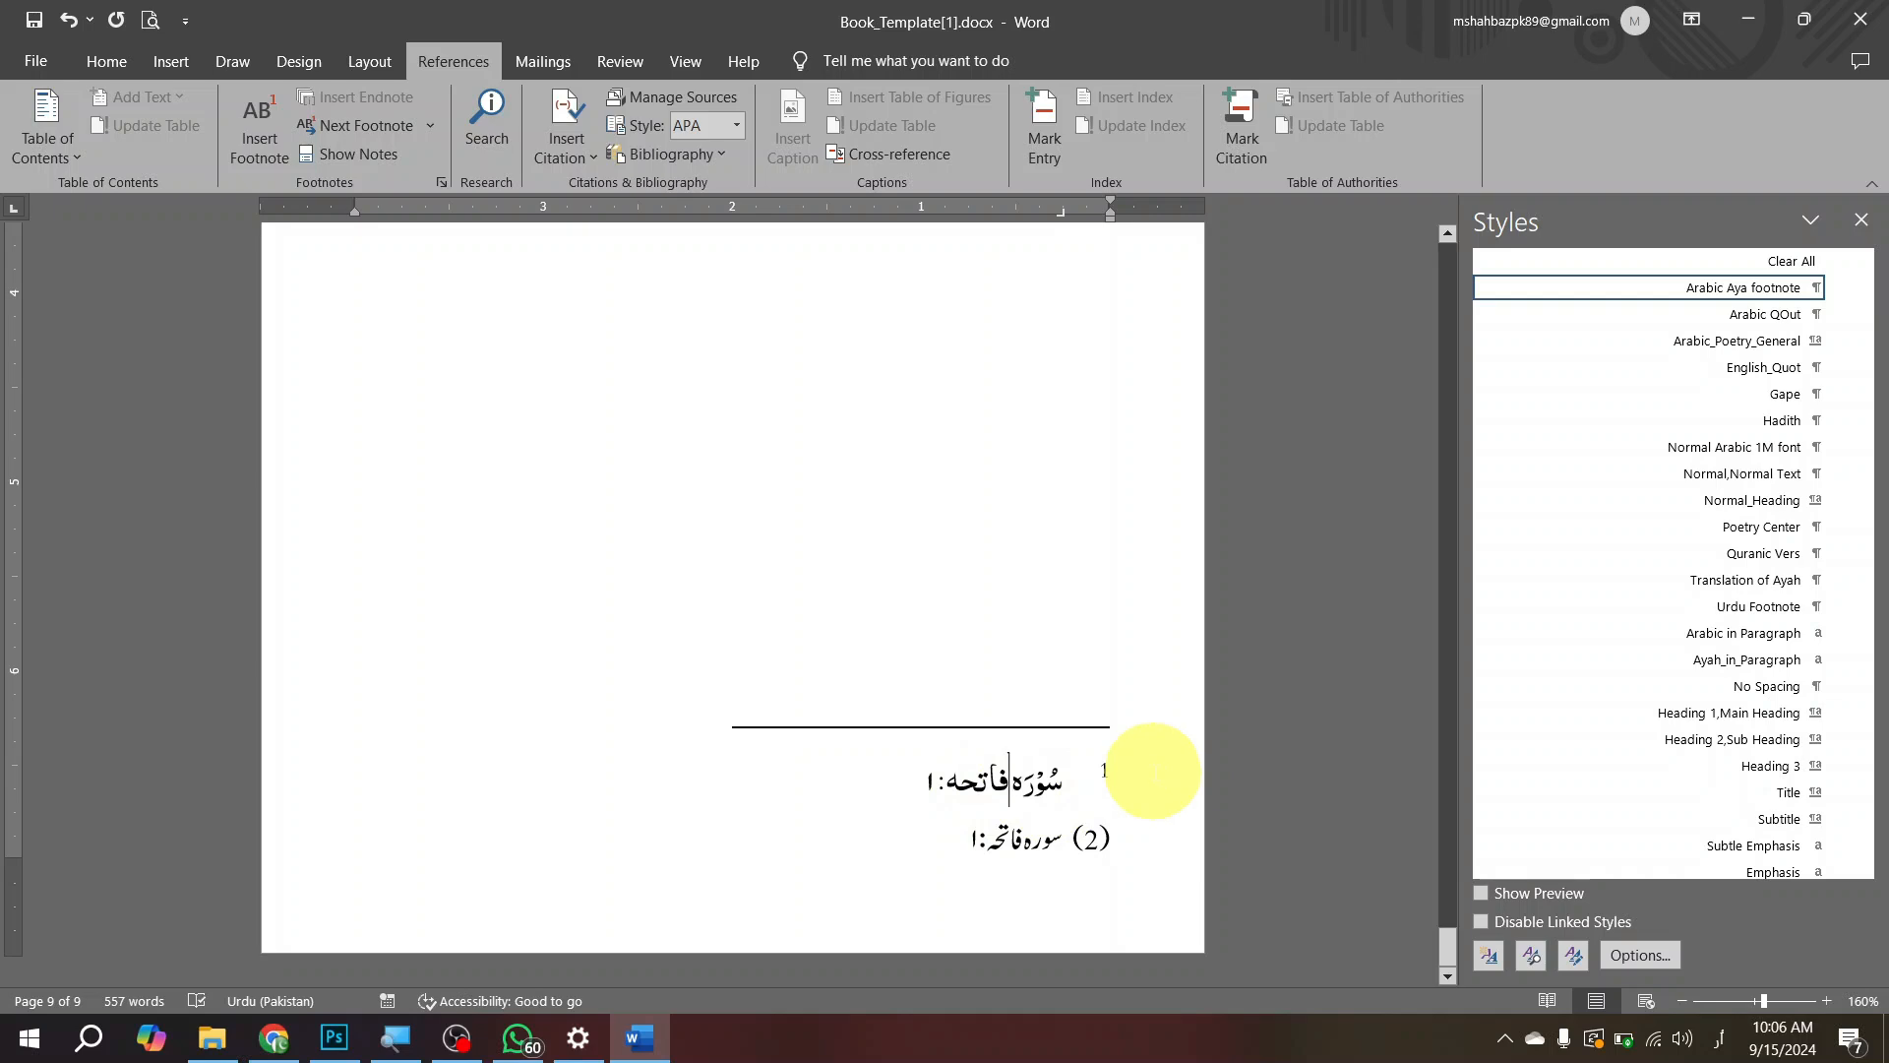
pyautogui.press('Left')
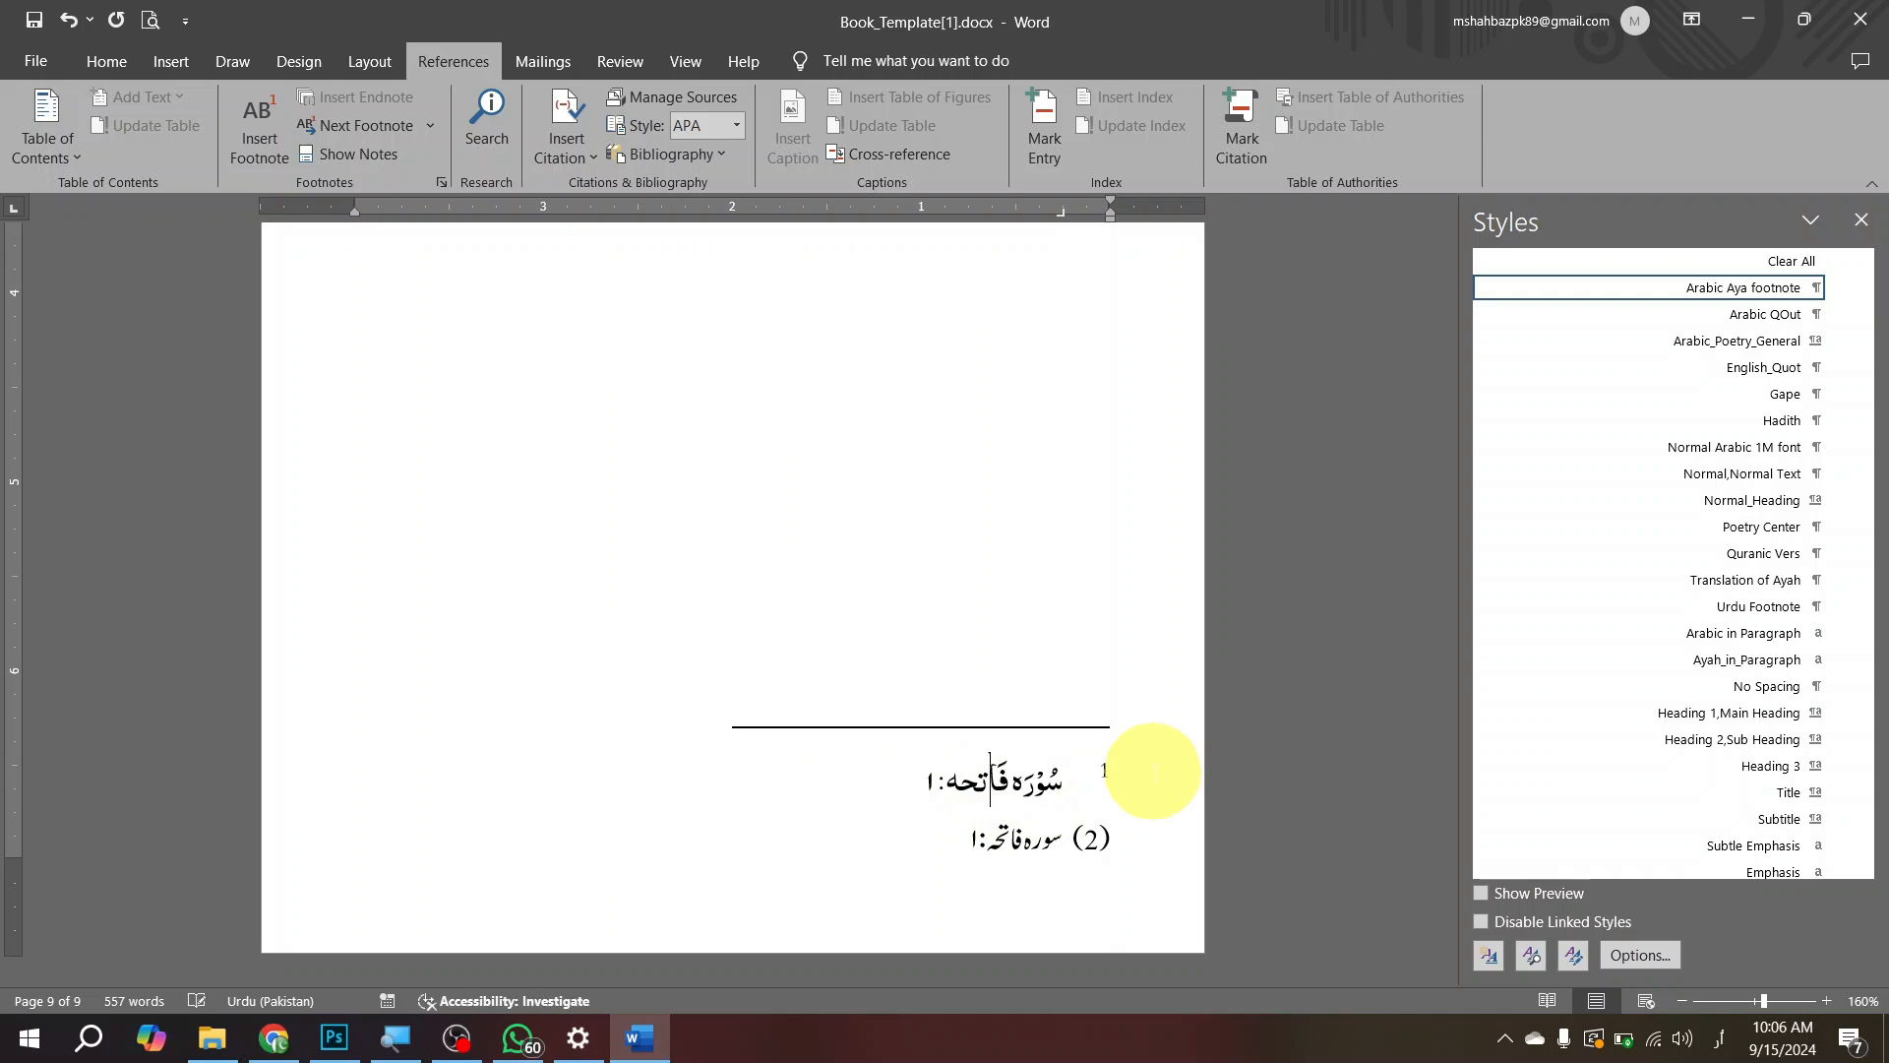
pyautogui.press('Left')
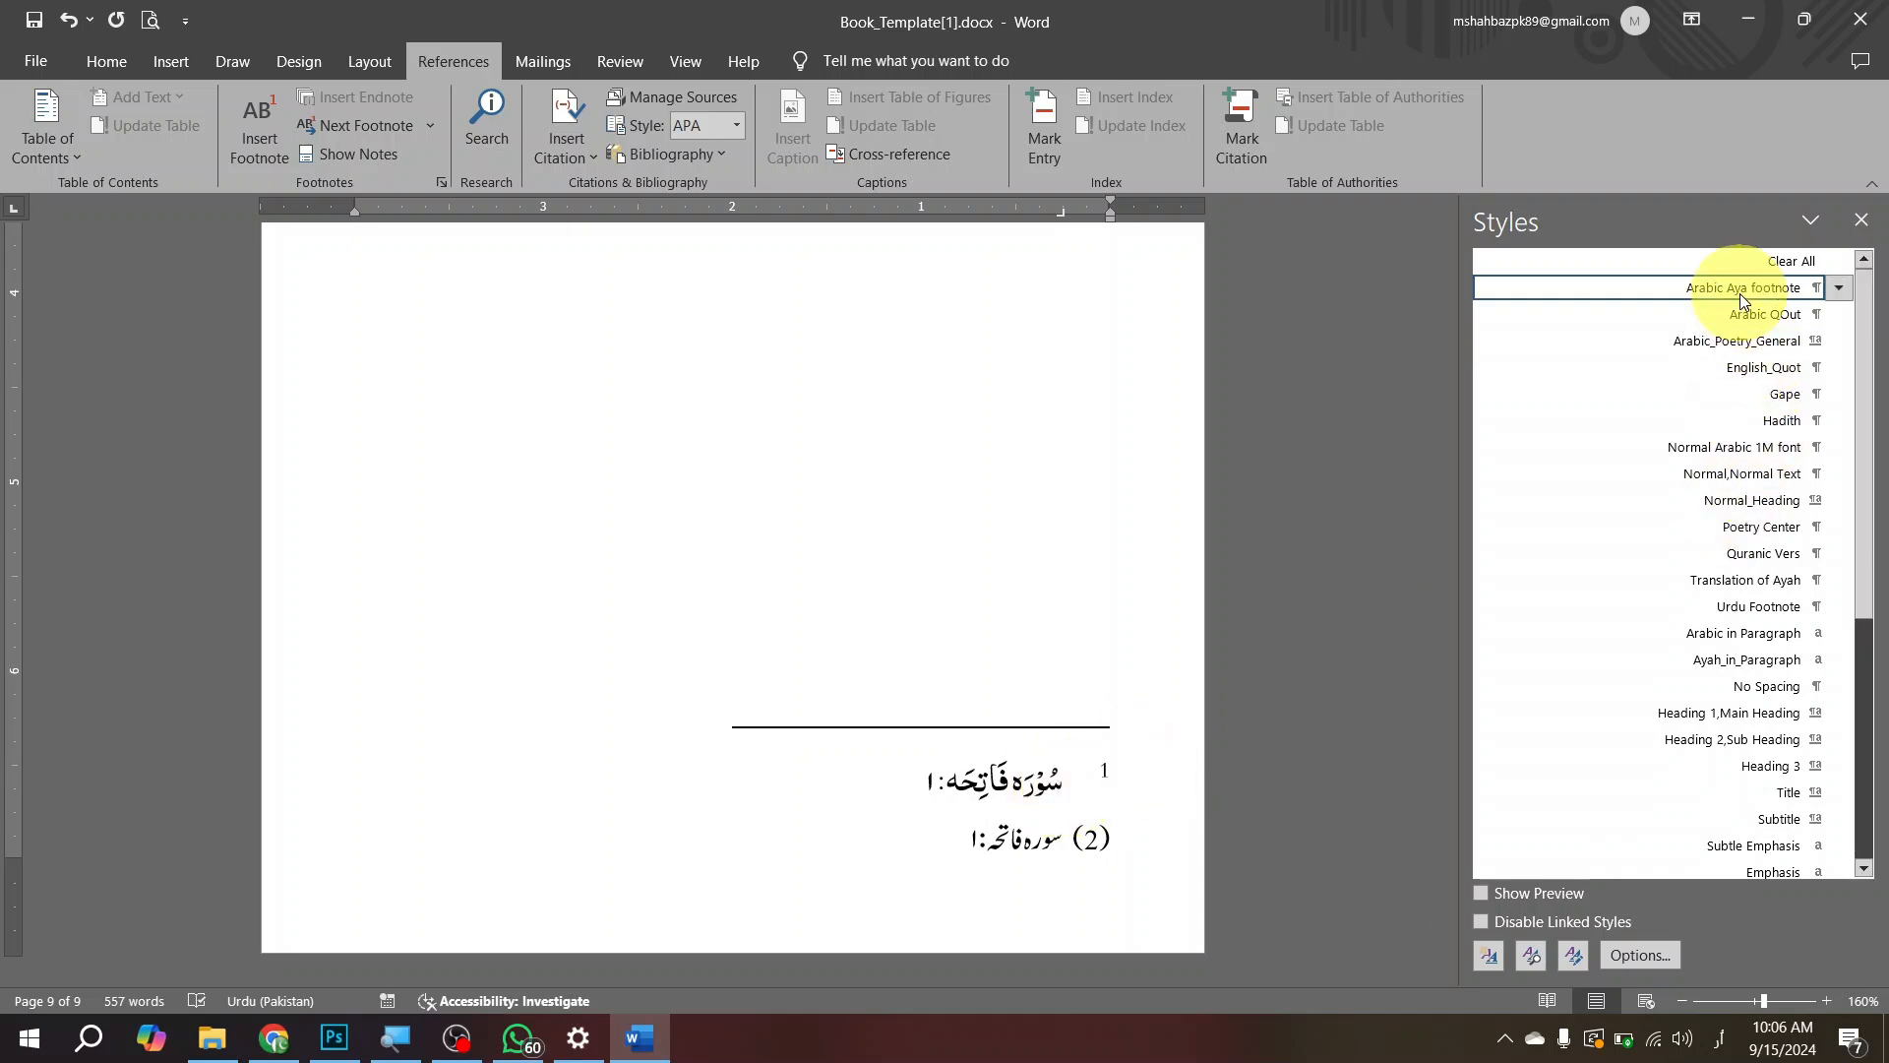
pyautogui.moveTo(1739, 293)
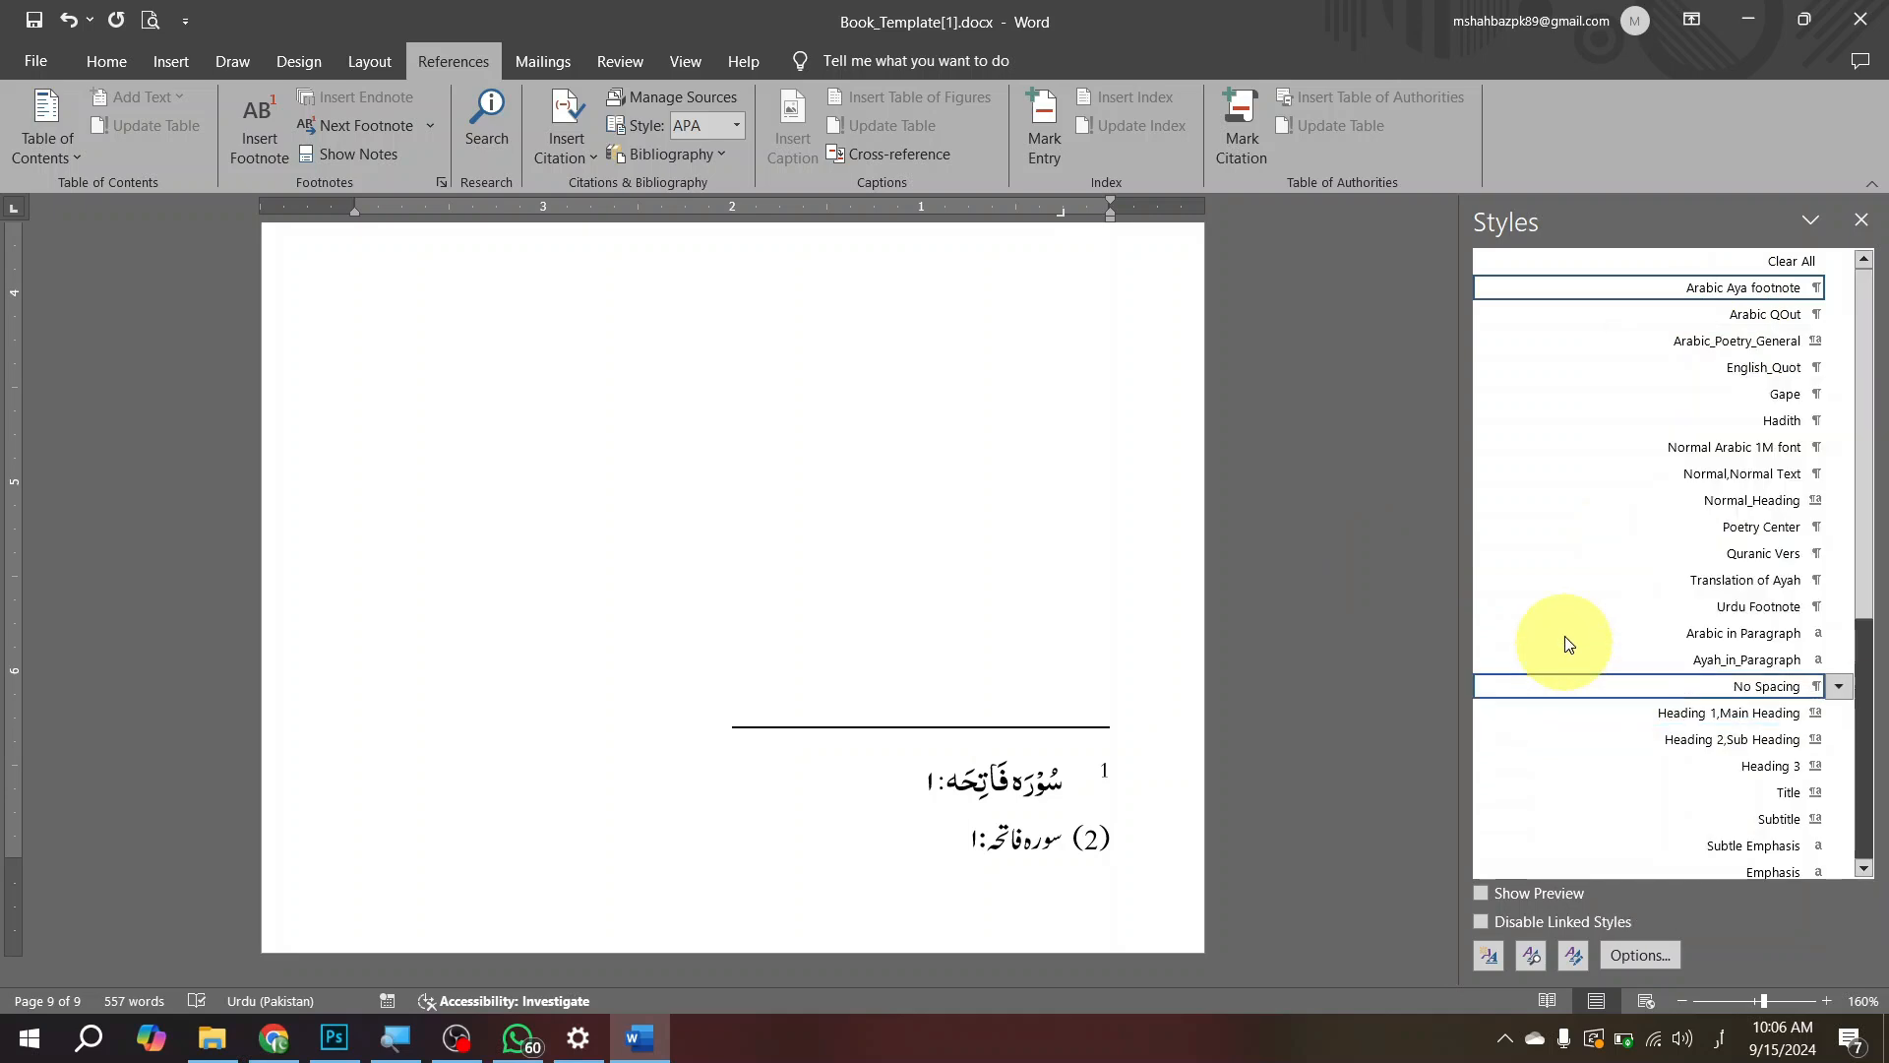
# Step: Insert a page break before the Bismillah on page 8, leaving a blank page ahead of the preface
pyautogui.scroll(15, 984, 571)
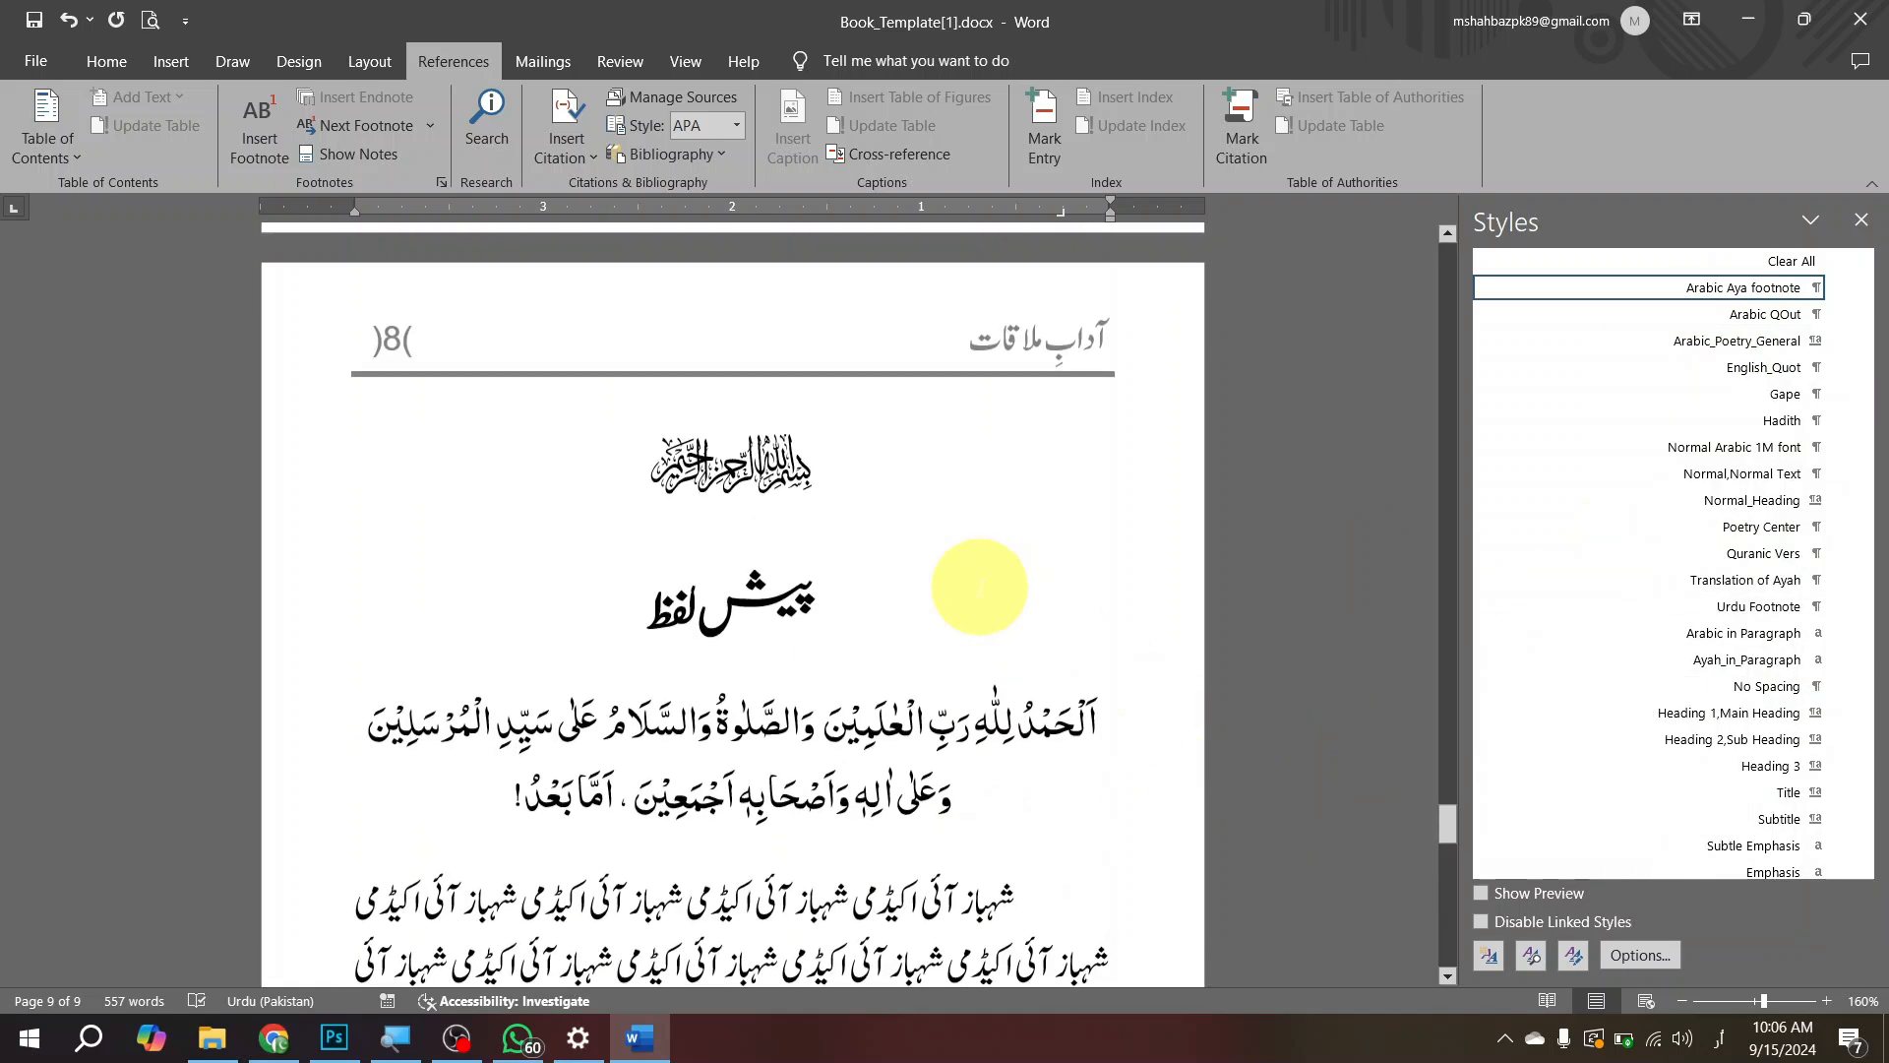
pyautogui.scroll(-6, 959, 630)
pyautogui.scroll(-4, 960, 629)
pyautogui.scroll(8, 960, 626)
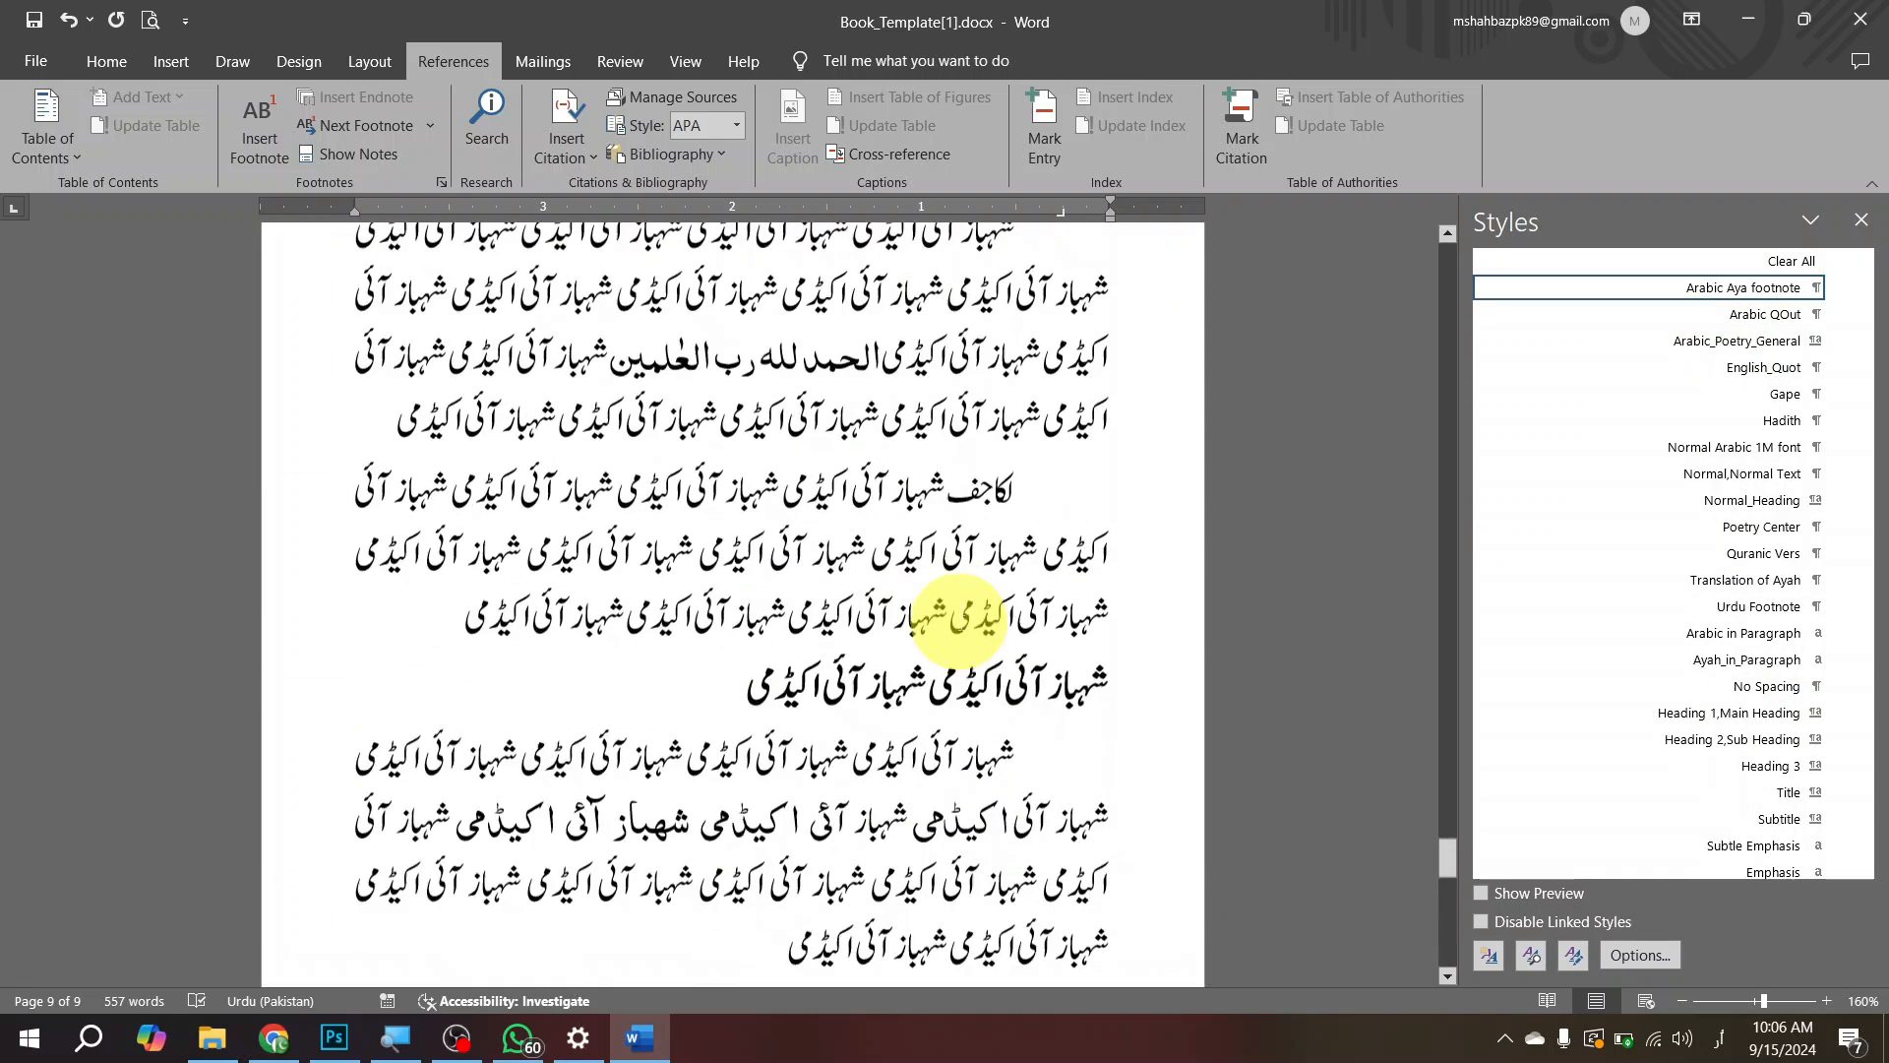
pyautogui.scroll(15, 960, 622)
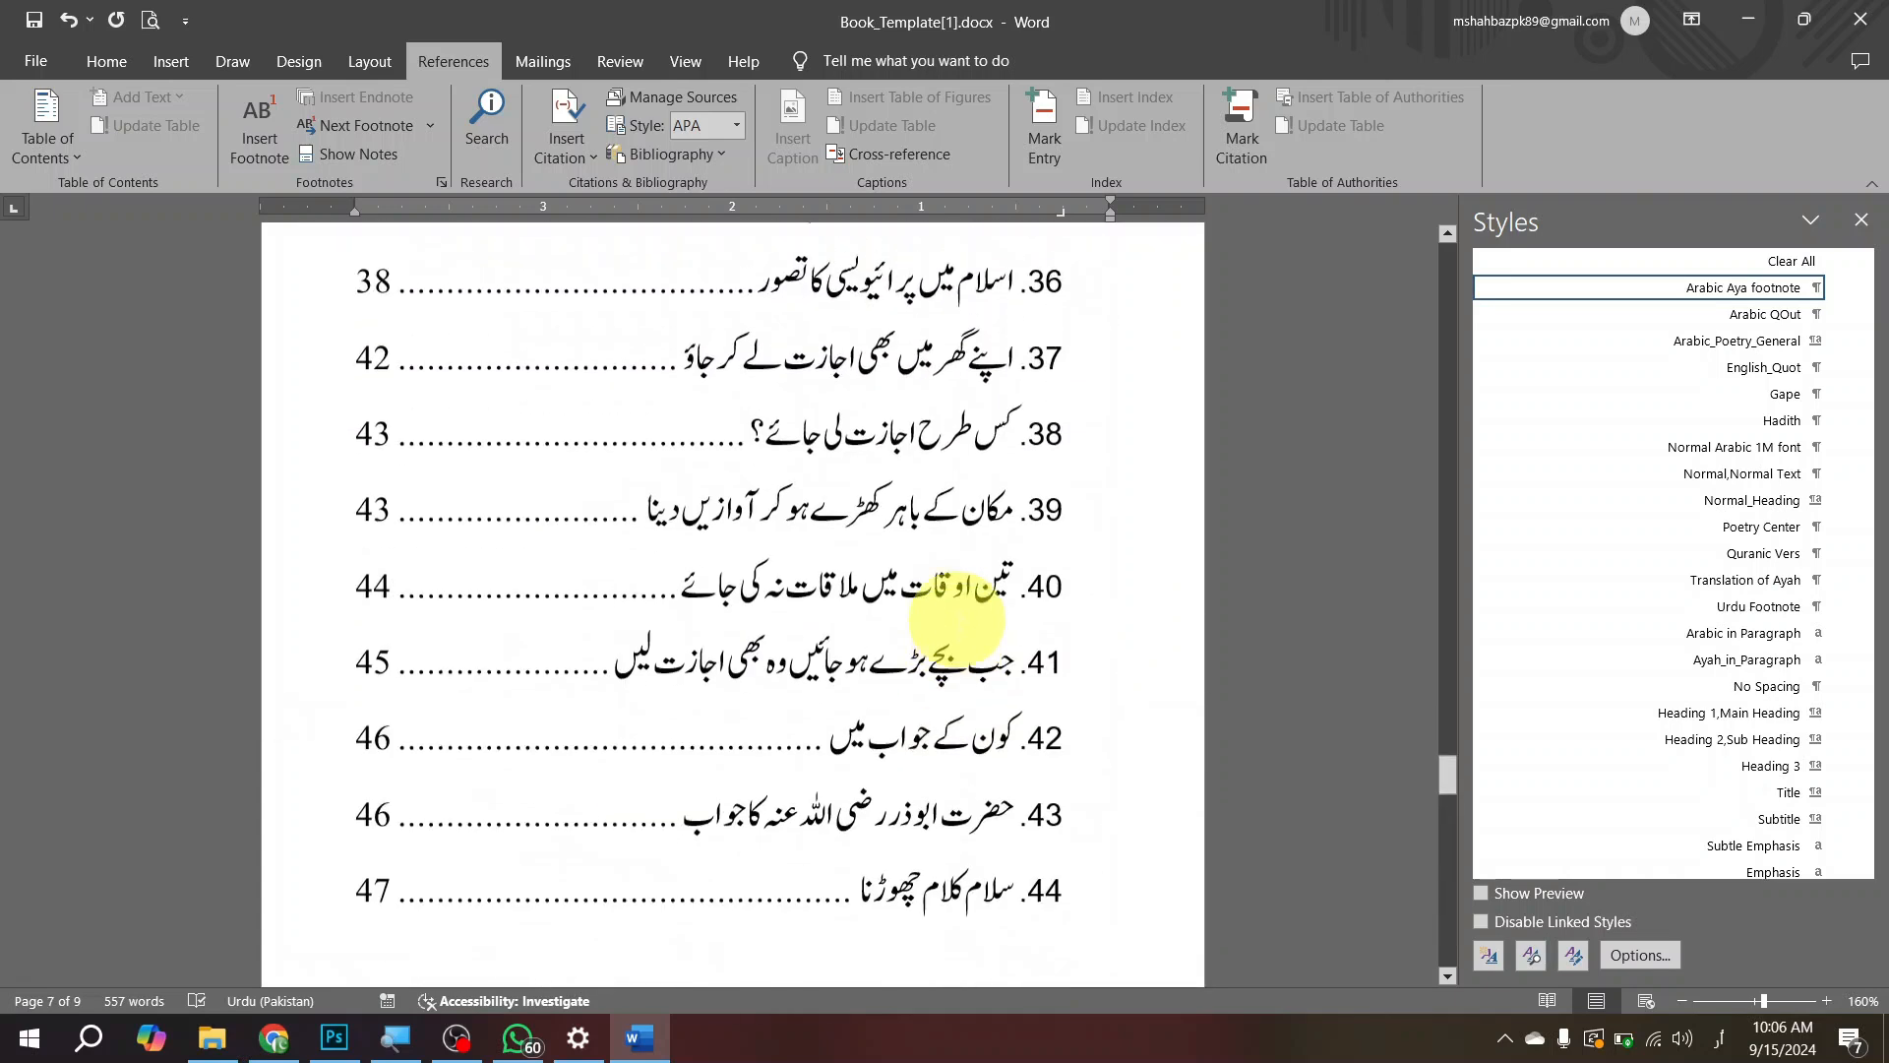
pyautogui.scroll(-18, 959, 607)
pyautogui.scroll(-2, 959, 607)
pyautogui.scroll(5, 984, 452)
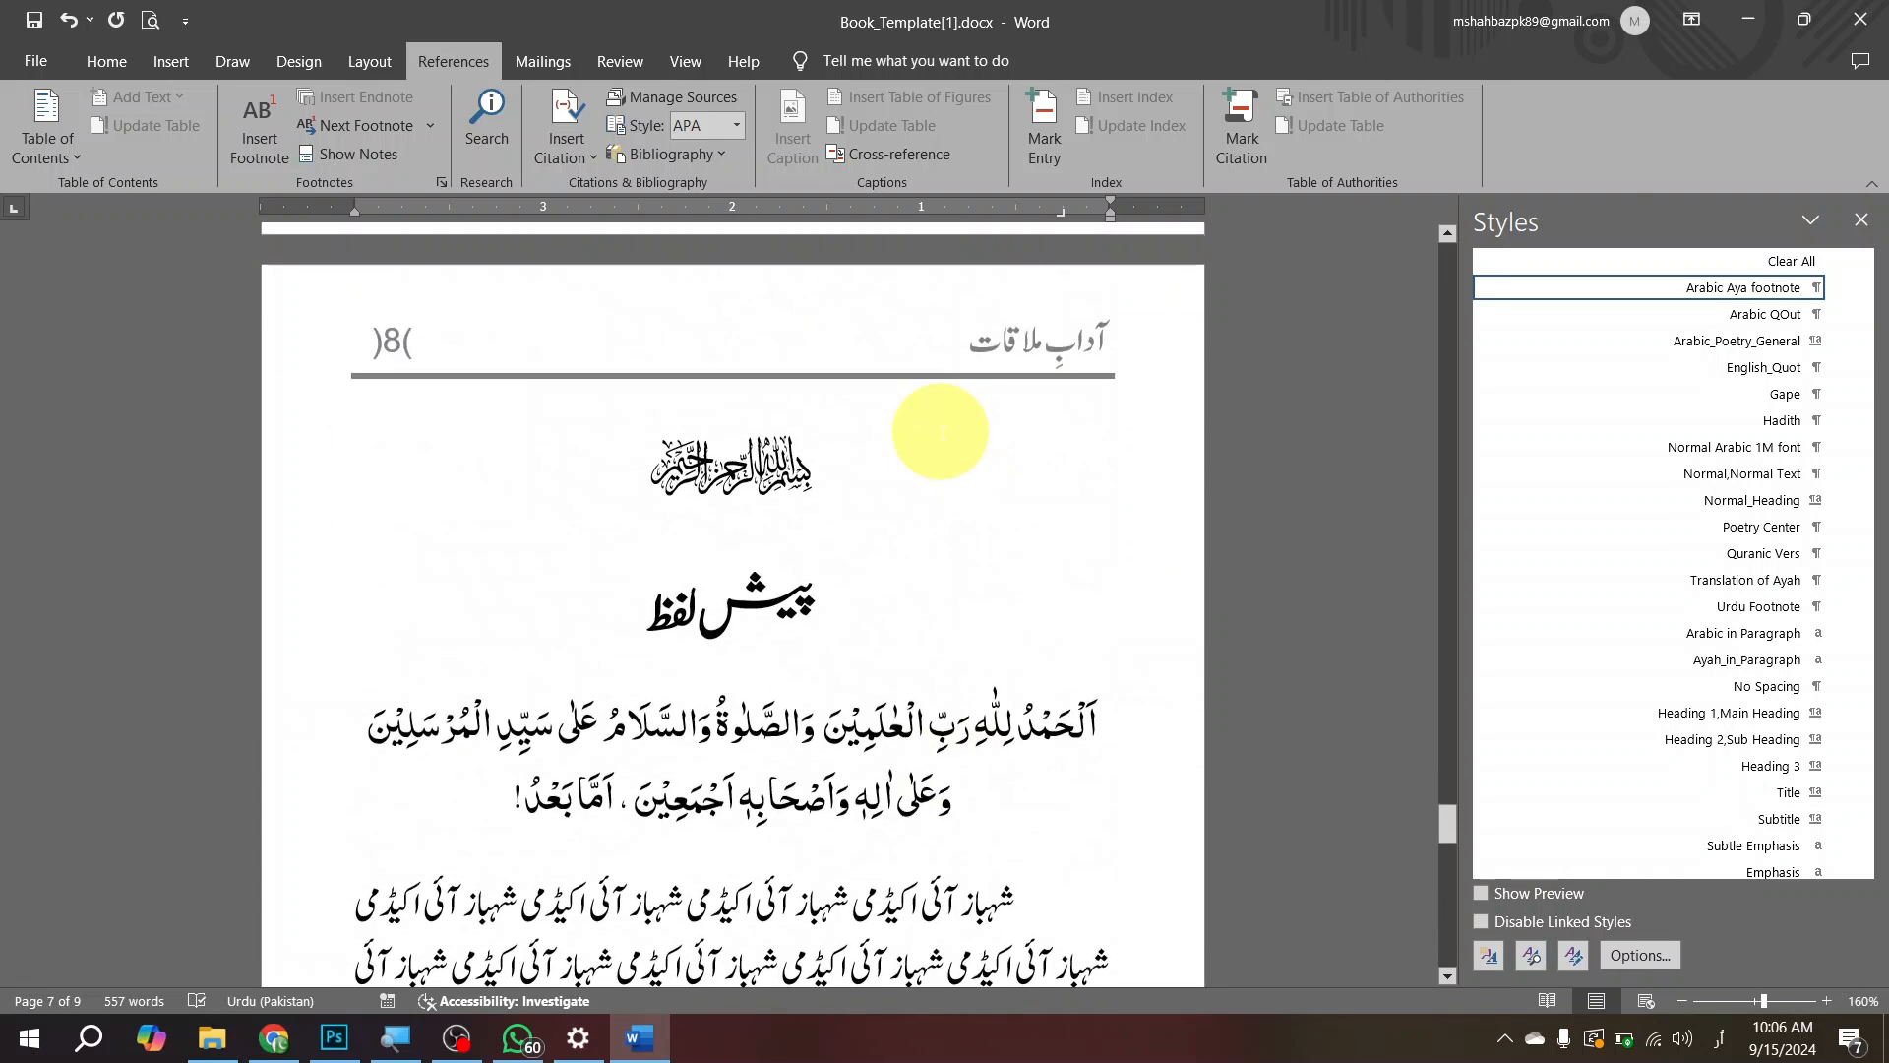
pyautogui.click(932, 448)
pyautogui.scroll(4, 935, 448)
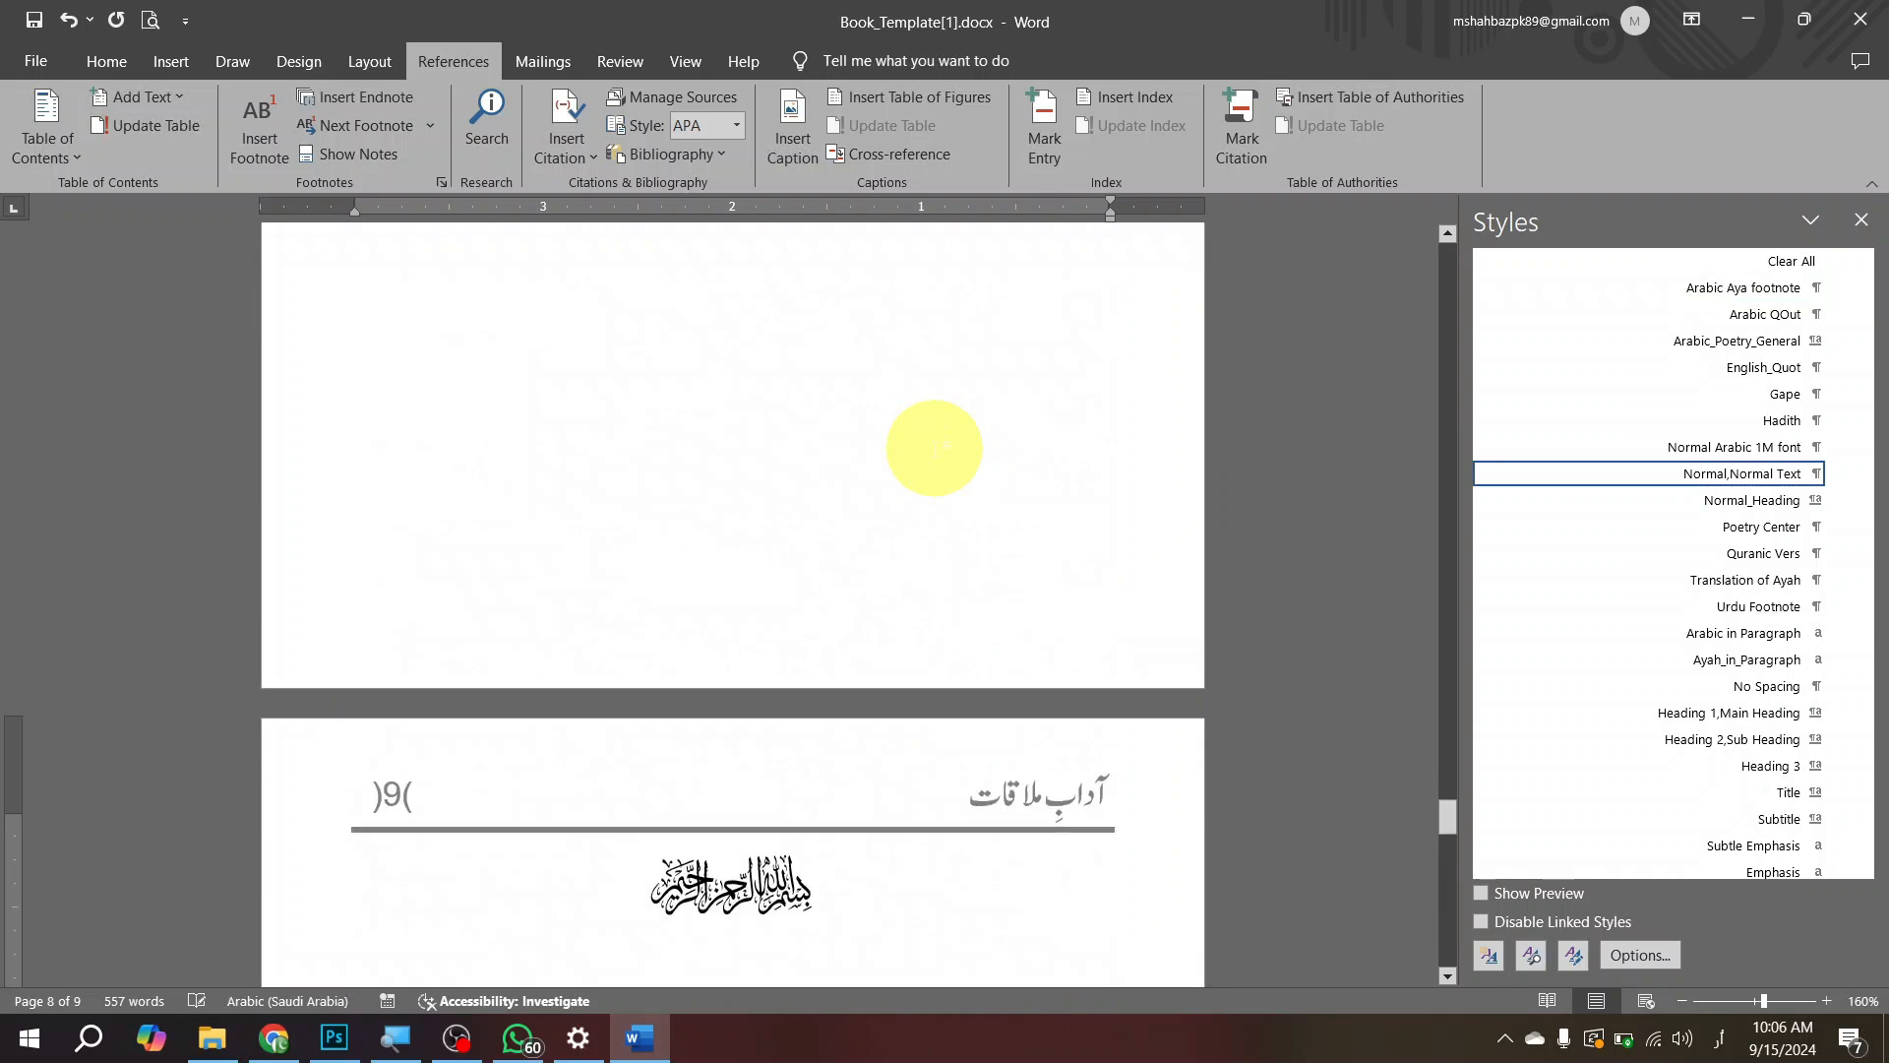
# Step: Update the entire table of contents on page 5 from the document's current headings
pyautogui.scroll(8, 900, 473)
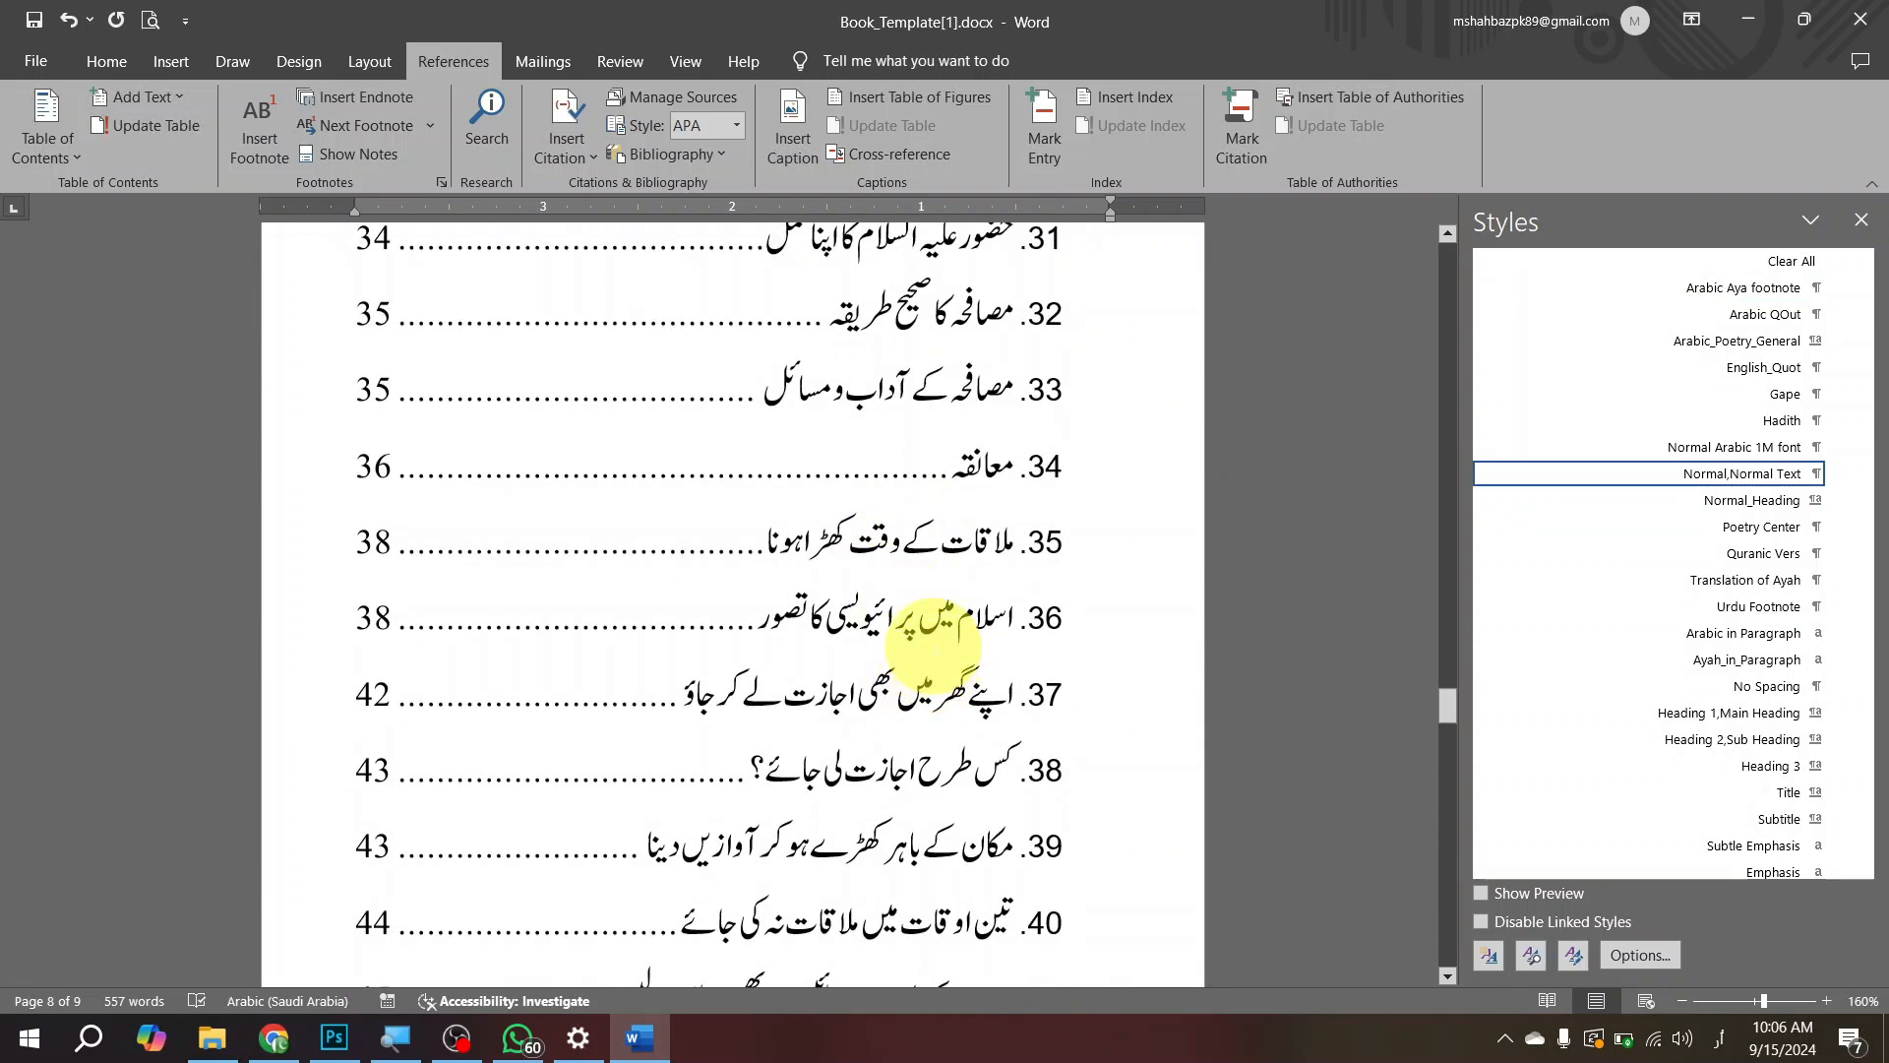
pyautogui.scroll(-6, 933, 646)
pyautogui.scroll(20, 967, 629)
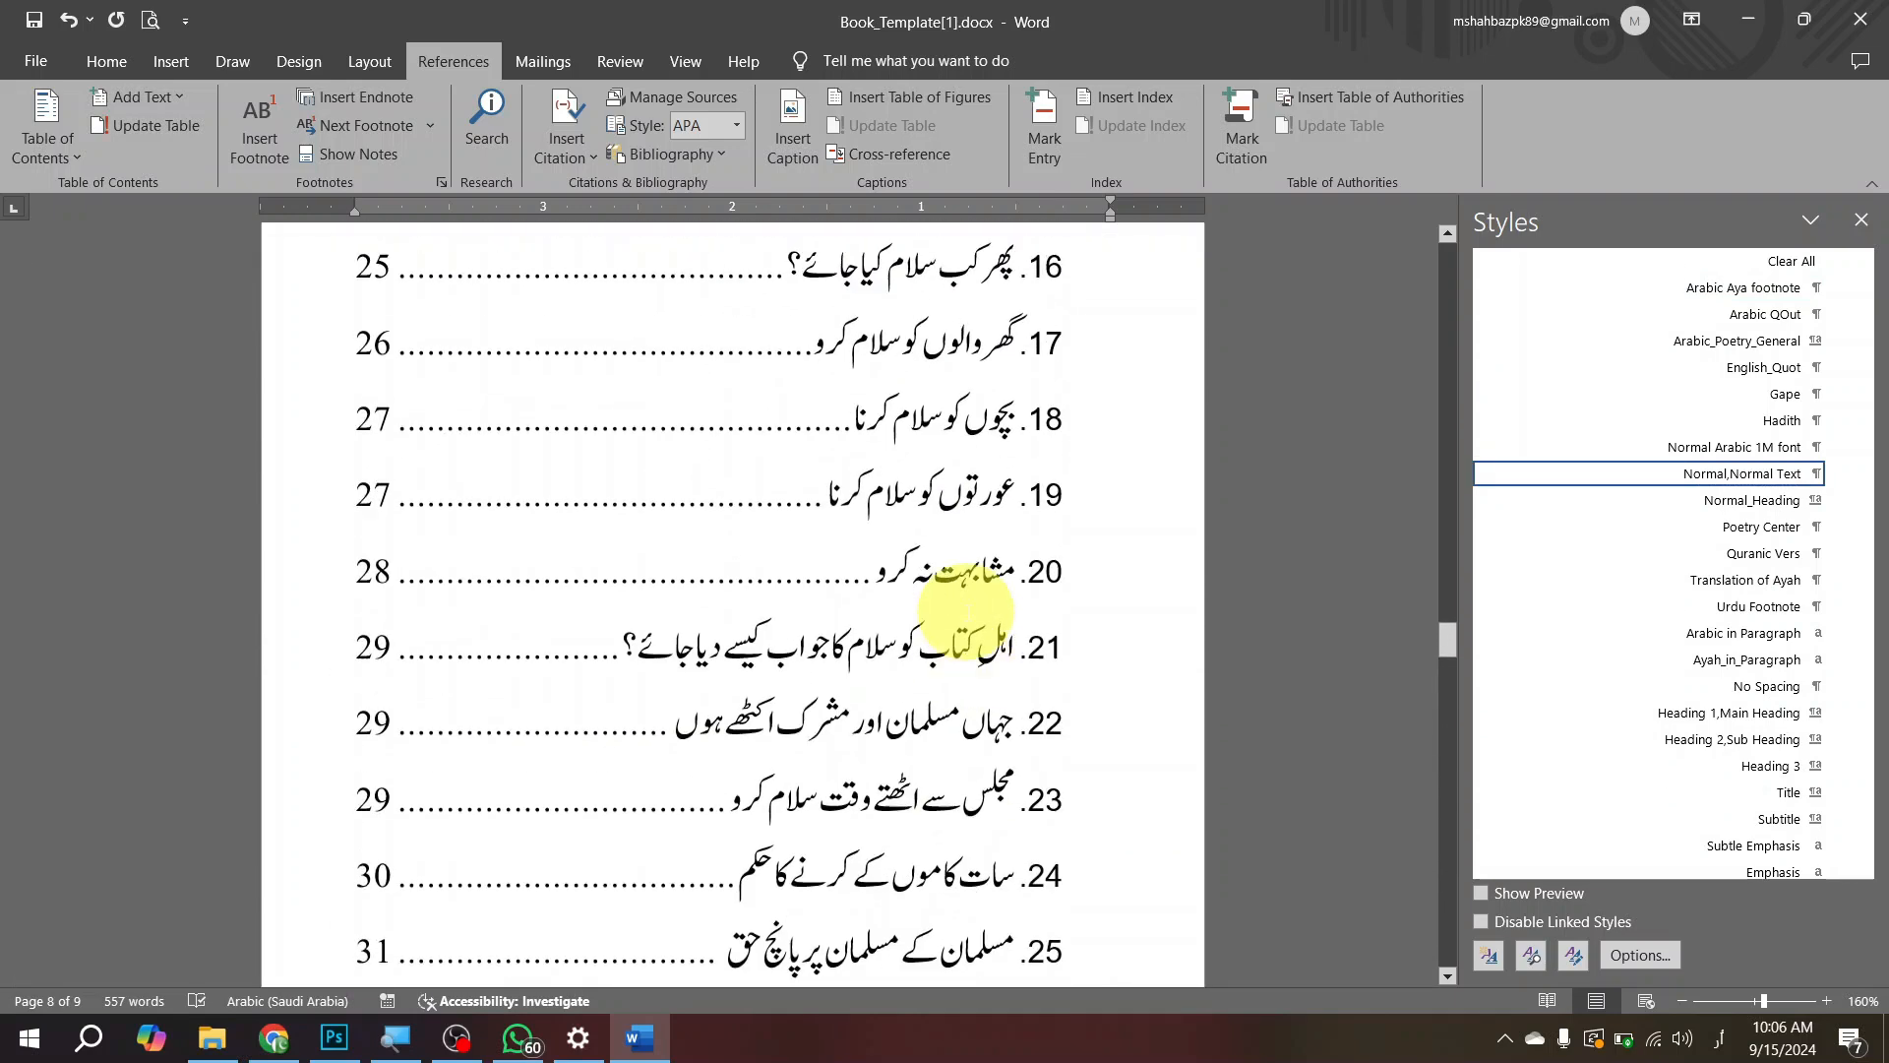
pyautogui.scroll(15, 879, 531)
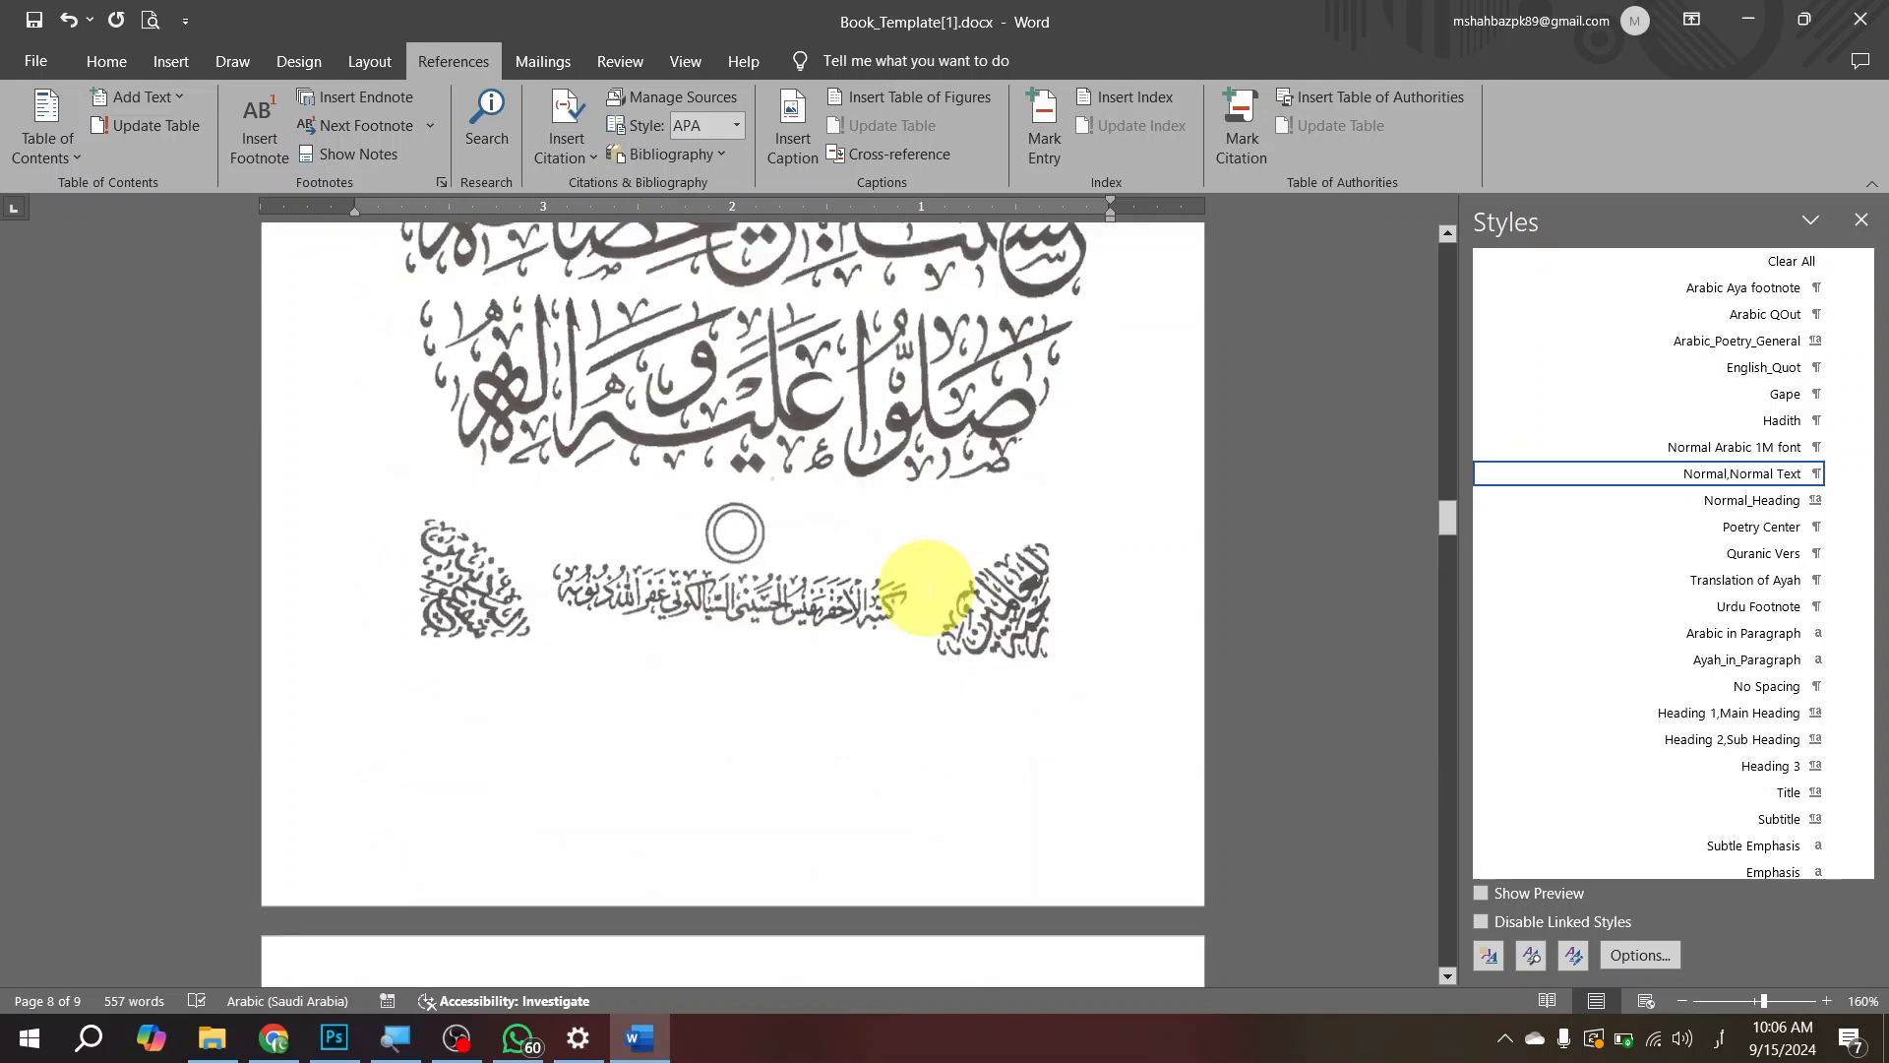
pyautogui.click(870, 536)
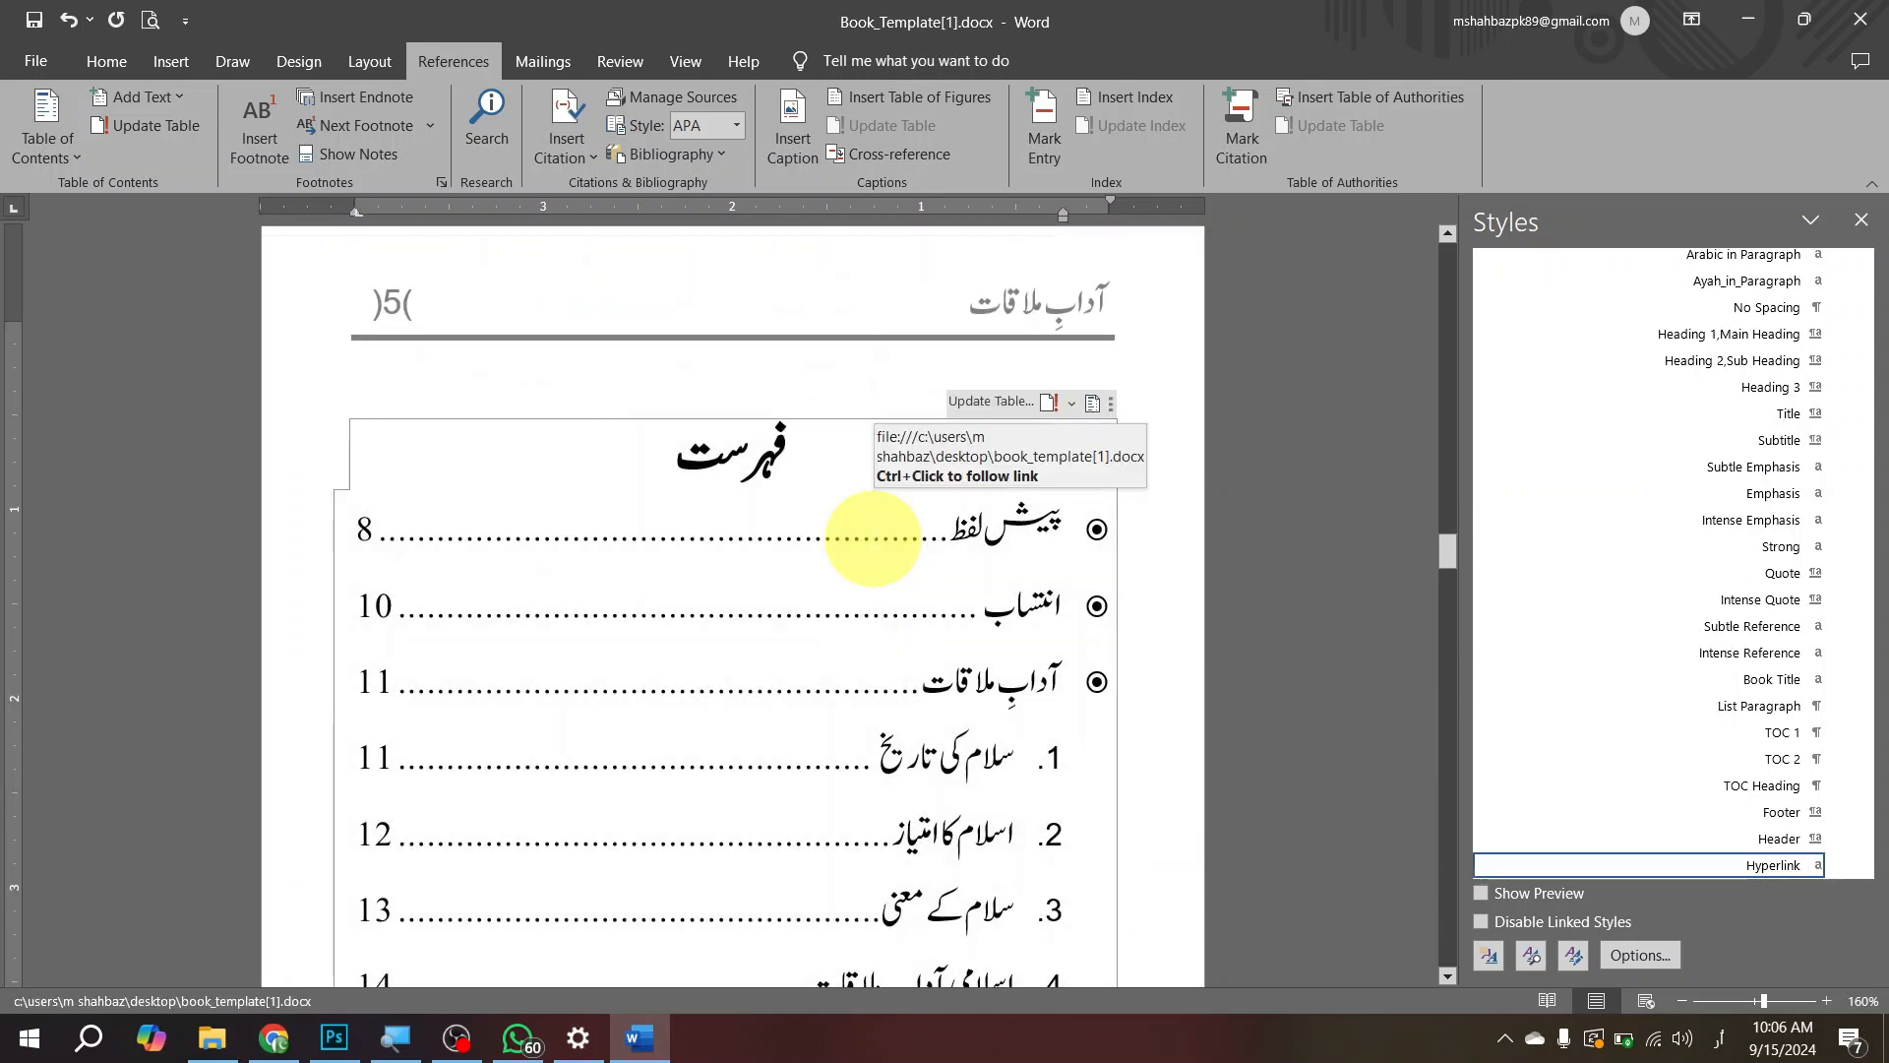
pyautogui.click(974, 412)
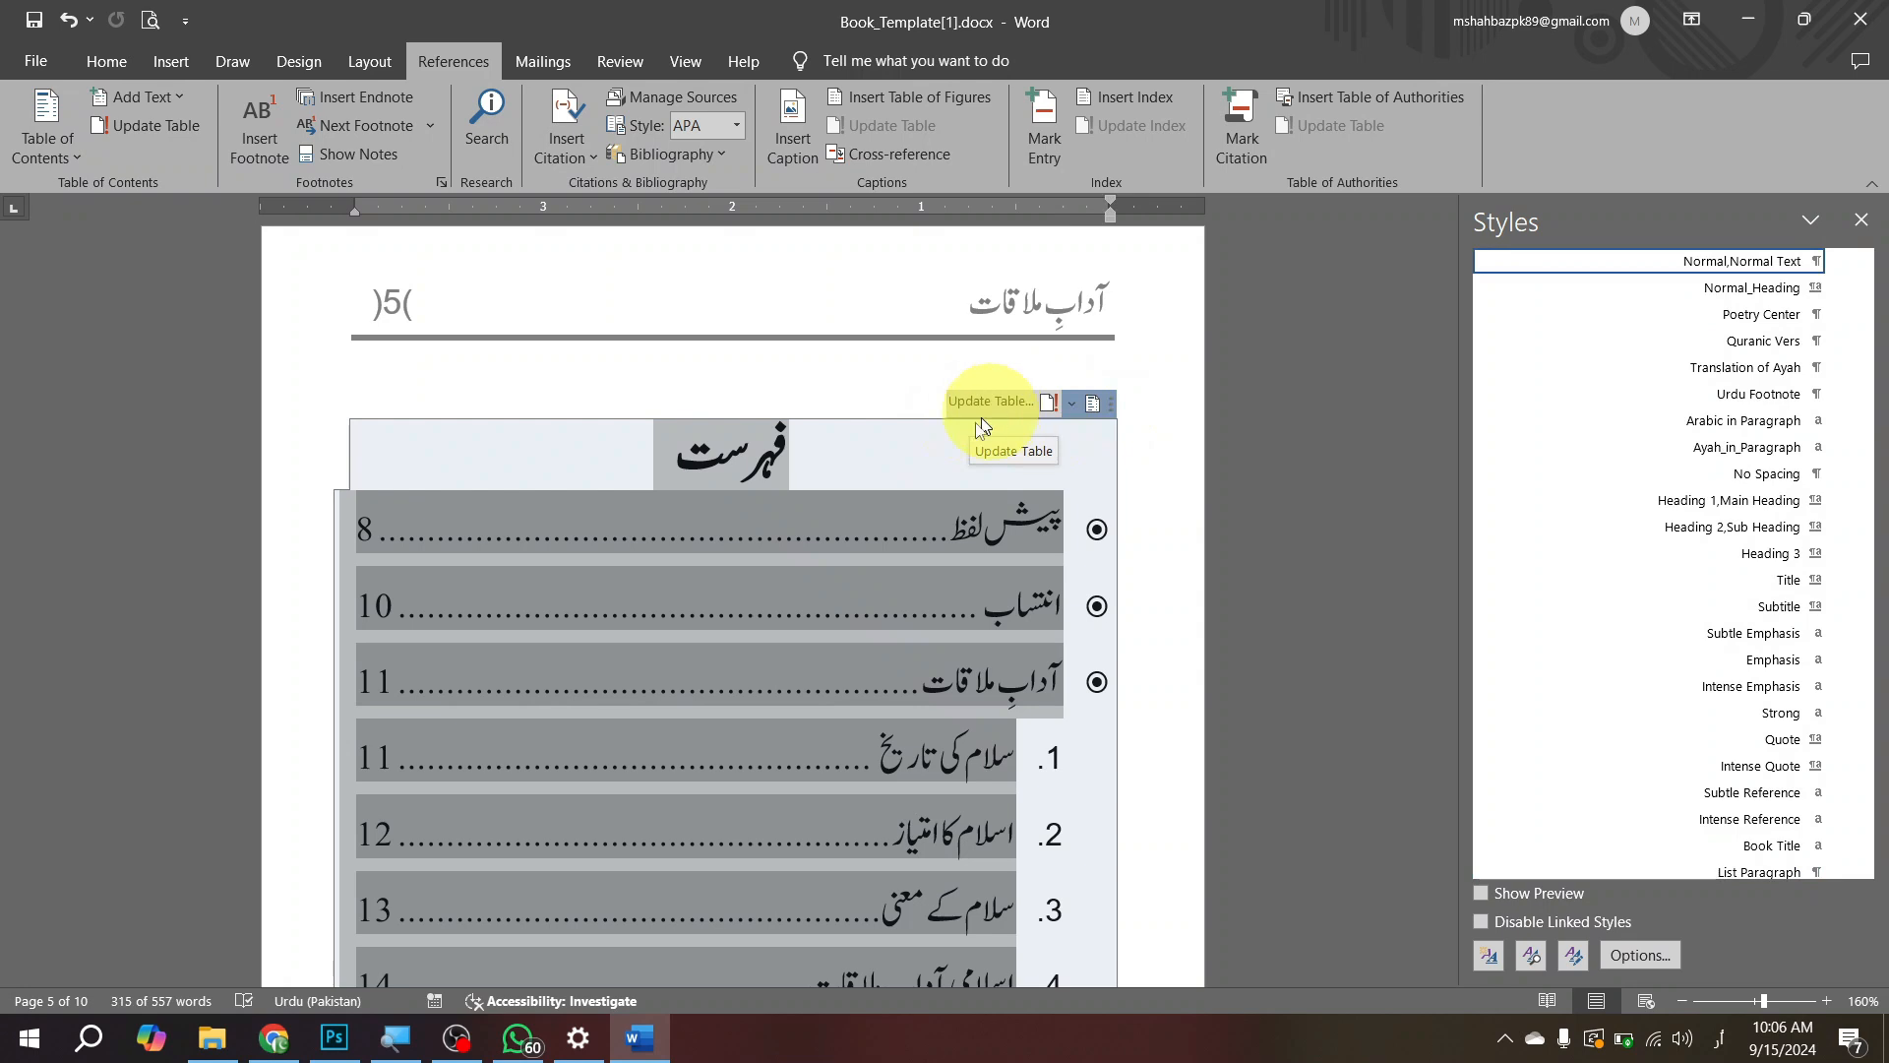
pyautogui.click(970, 412)
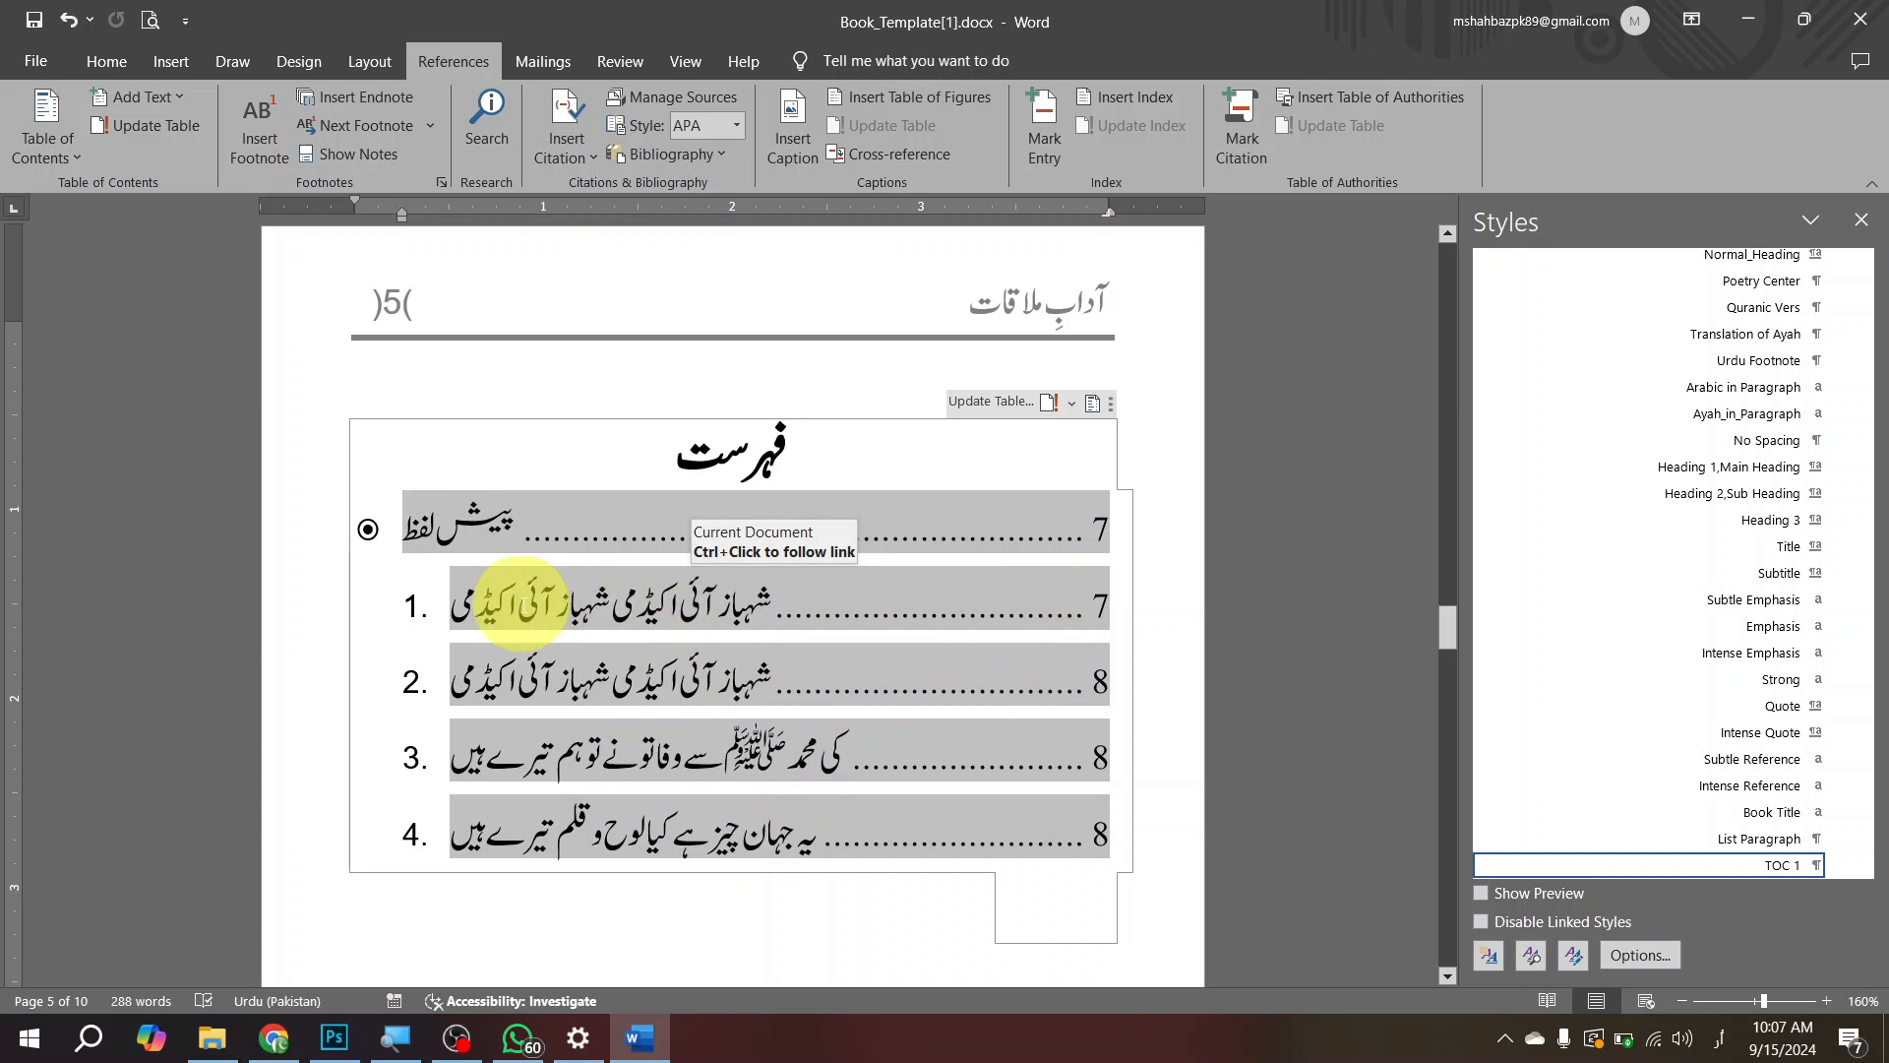
# Step: Set the text direction of the rebuilt table of contents entries to right-to-left, first the پیش لفظ entry, then all of them
pyautogui.click(114, 90)
pyautogui.click(101, 61)
pyautogui.click(101, 61)
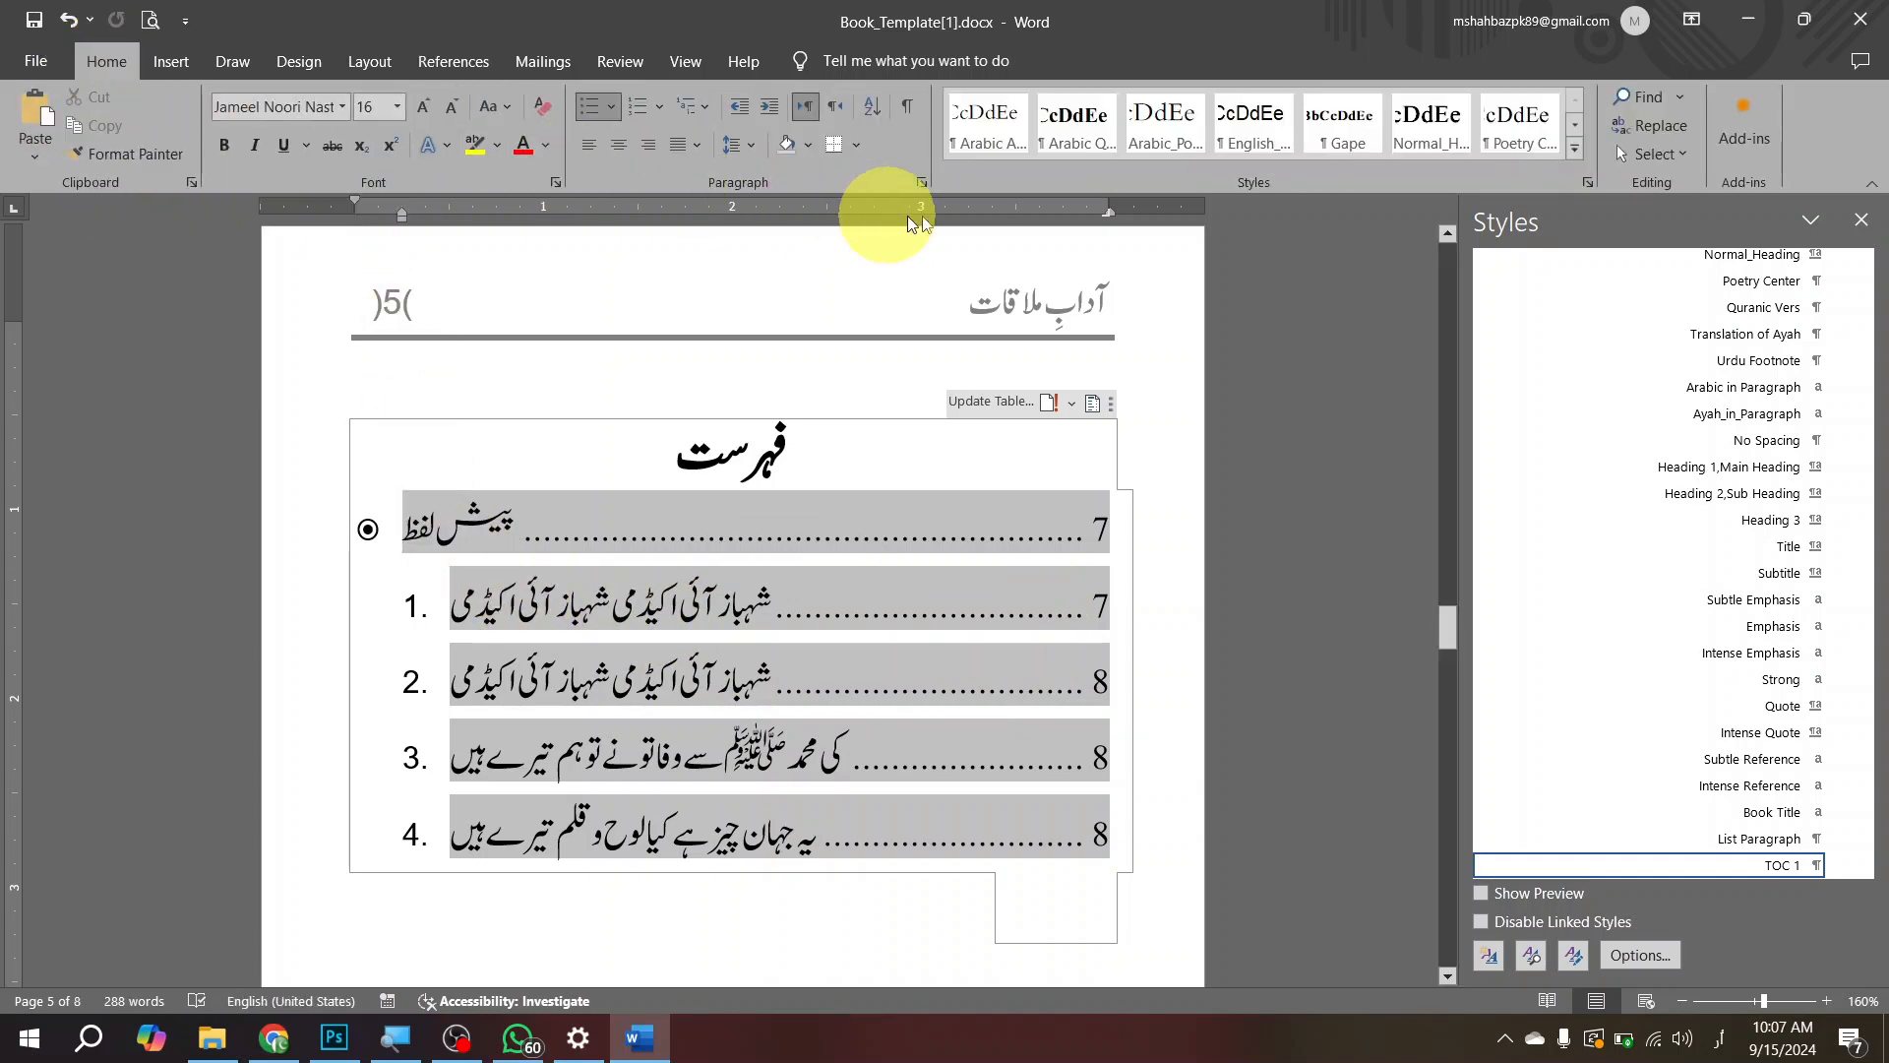
pyautogui.click(841, 108)
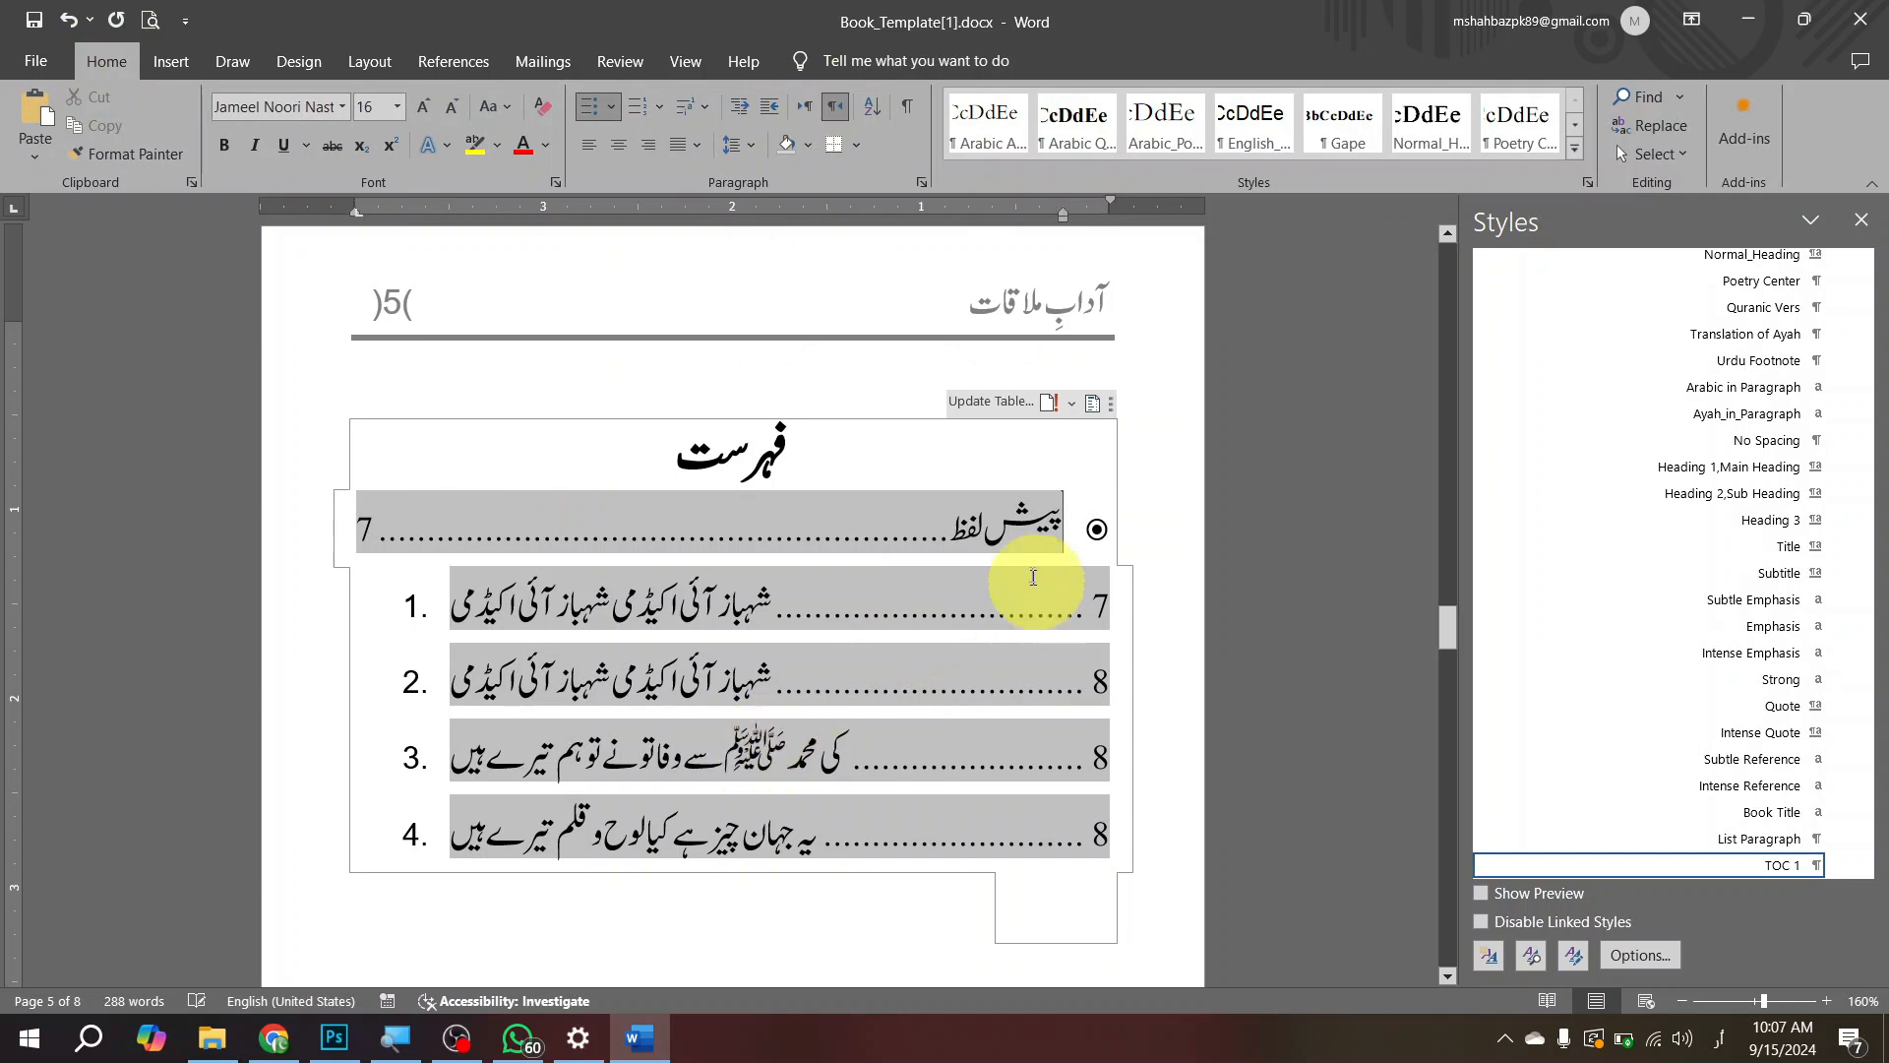
pyautogui.moveTo(1033, 626); pyautogui.dragTo(625, 792)
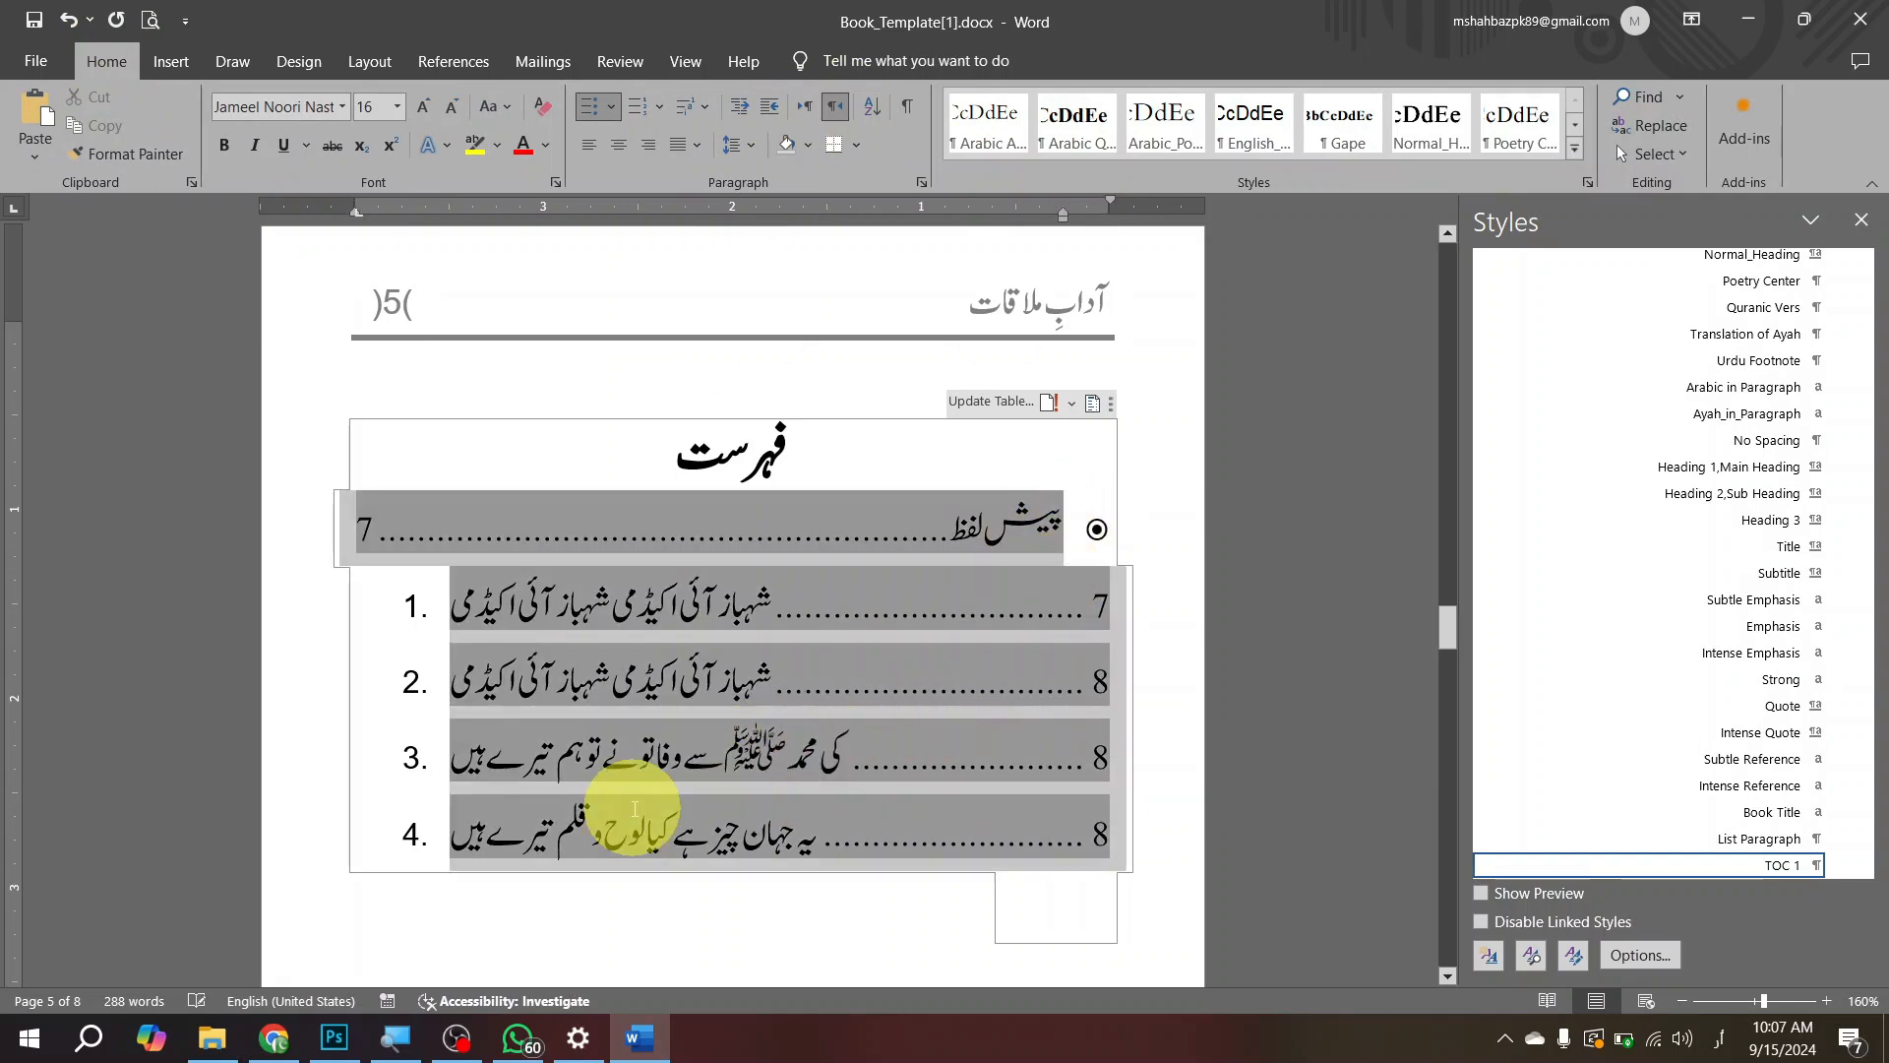
pyautogui.click(836, 106)
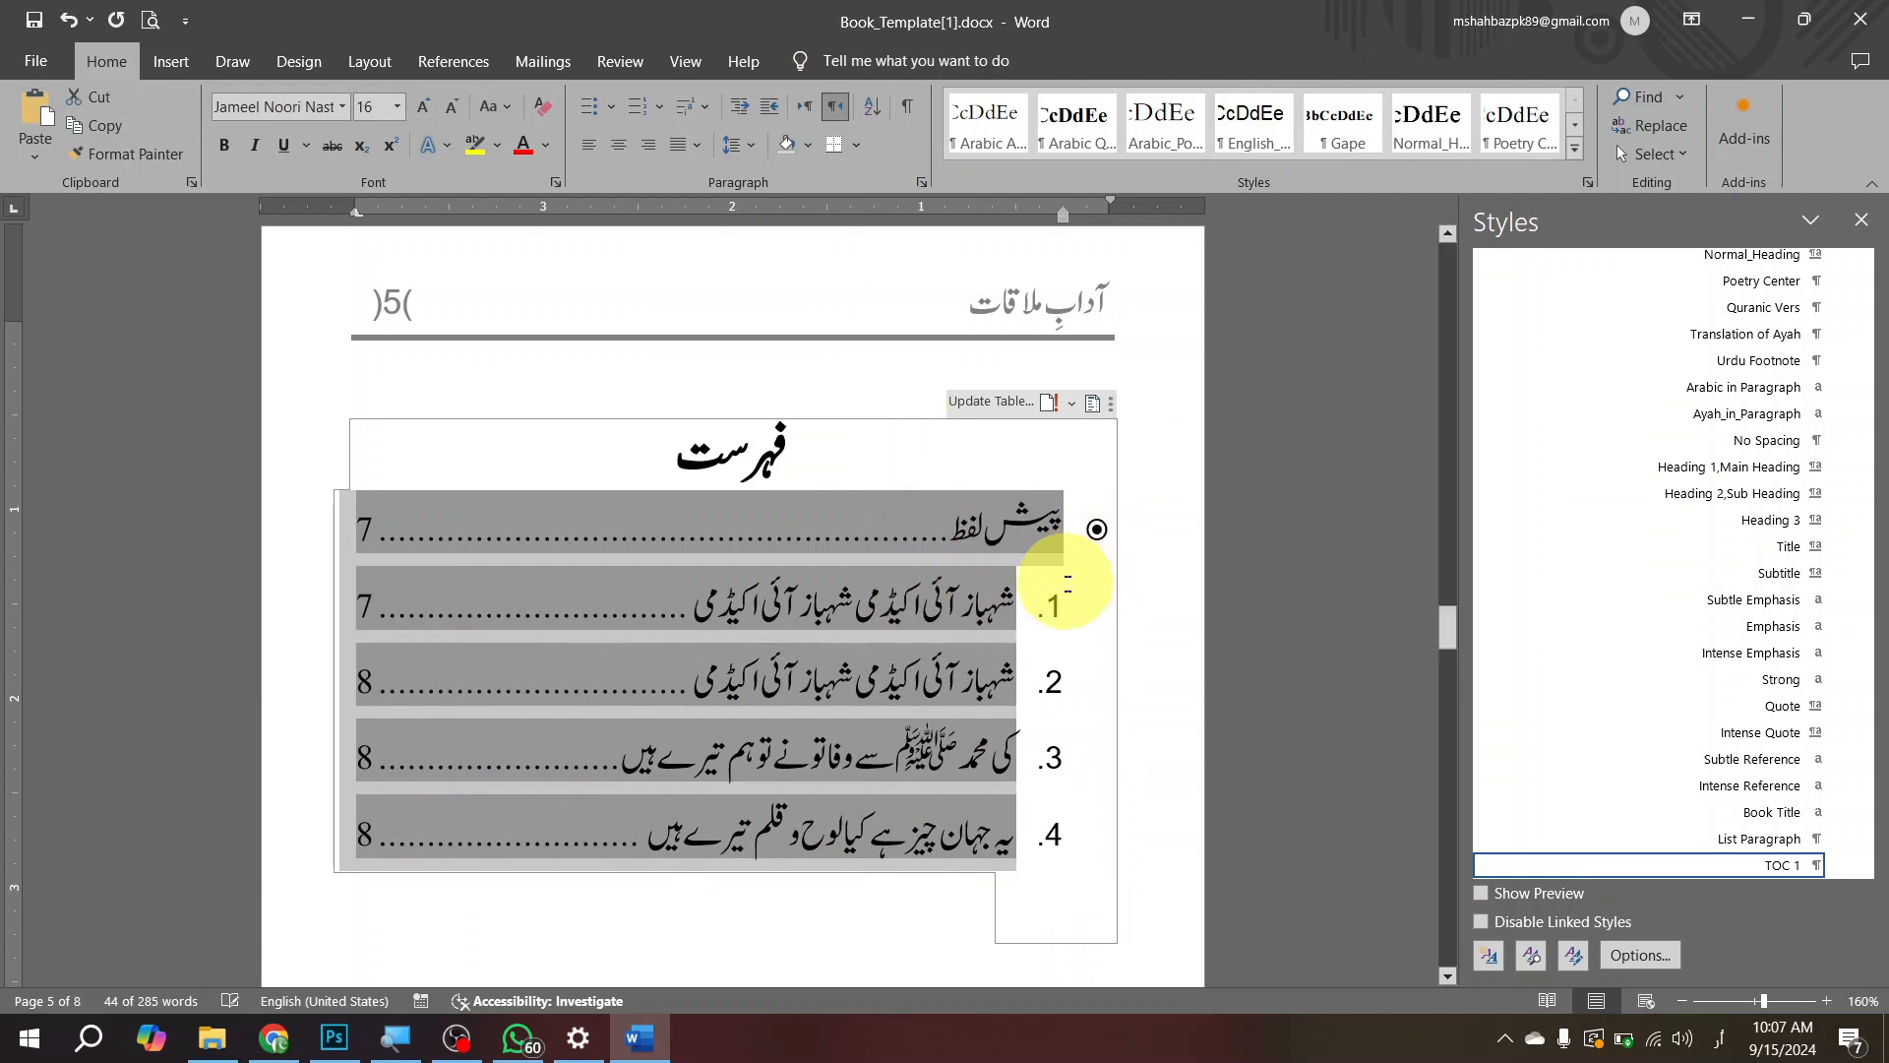
pyautogui.click(1055, 590)
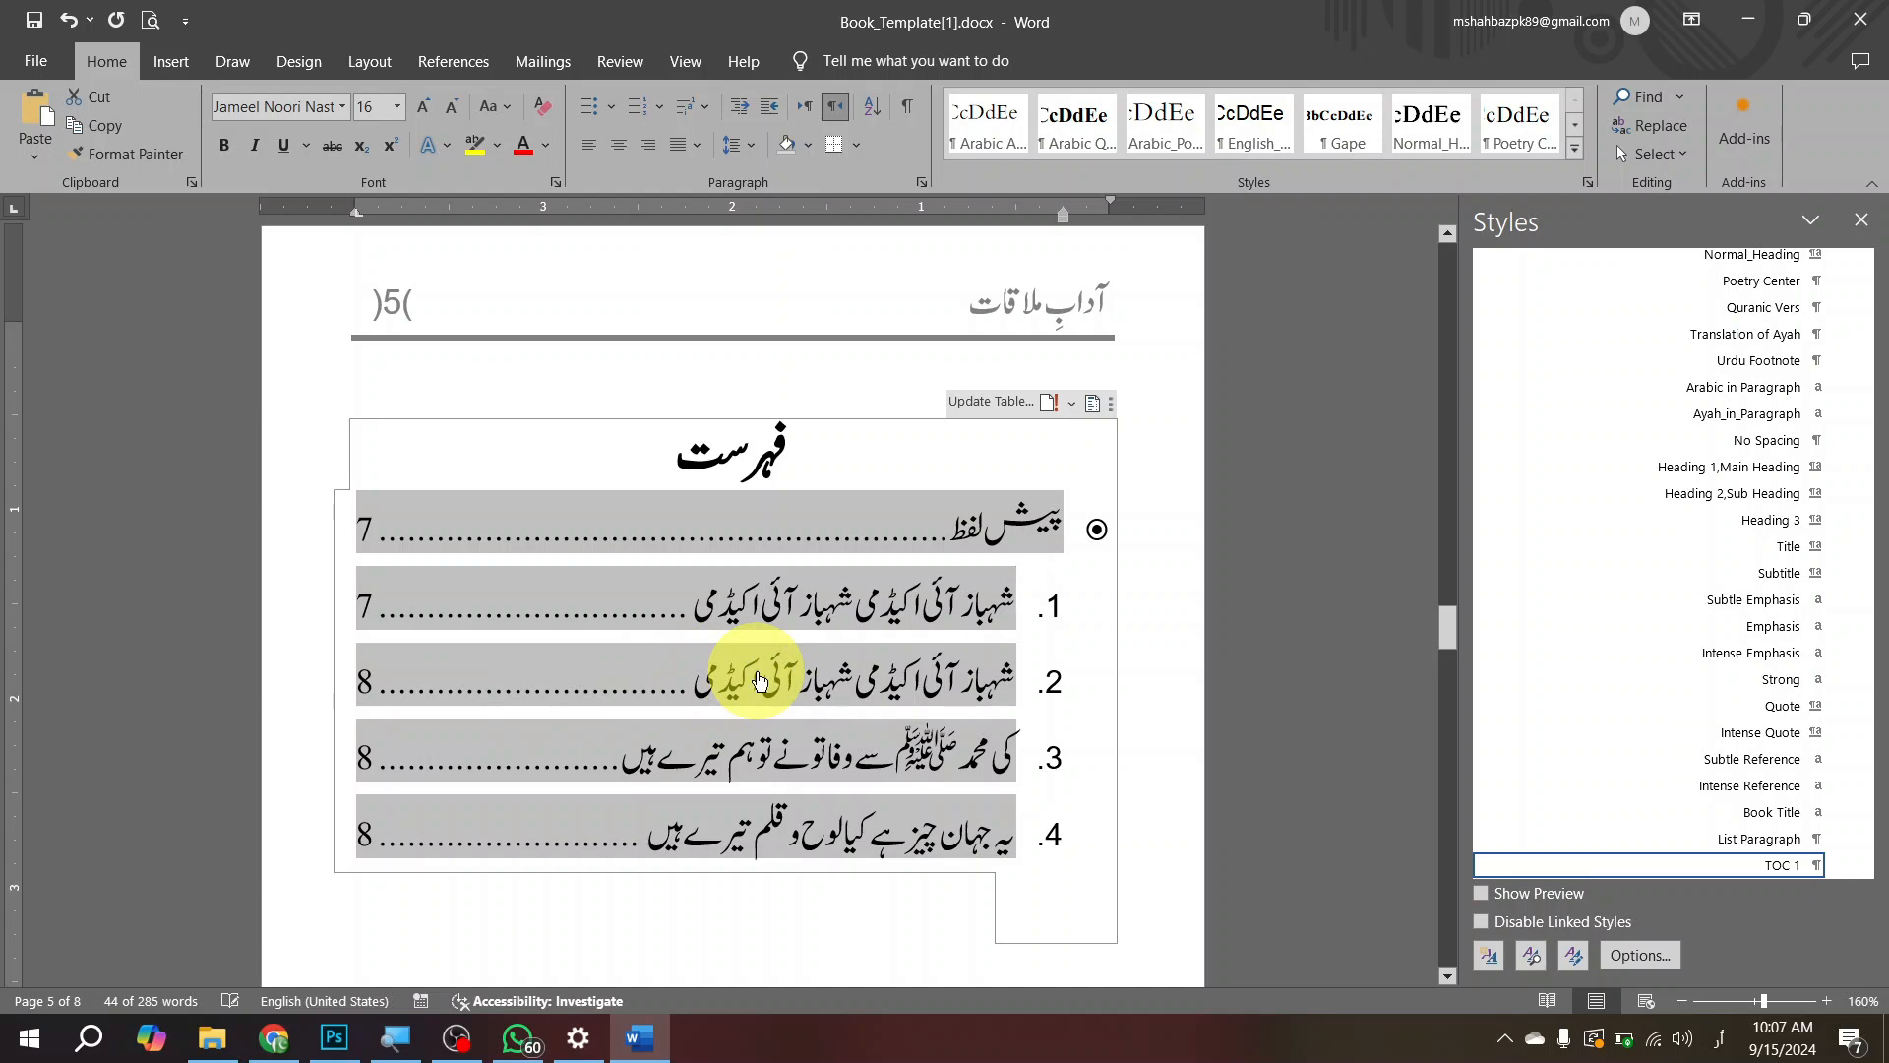
# Step: Undo the right-to-left direction changes and the update of the table of contents
pyautogui.hotkey('ctrl', 'z')
pyautogui.hotkey('ctrl', 'z')
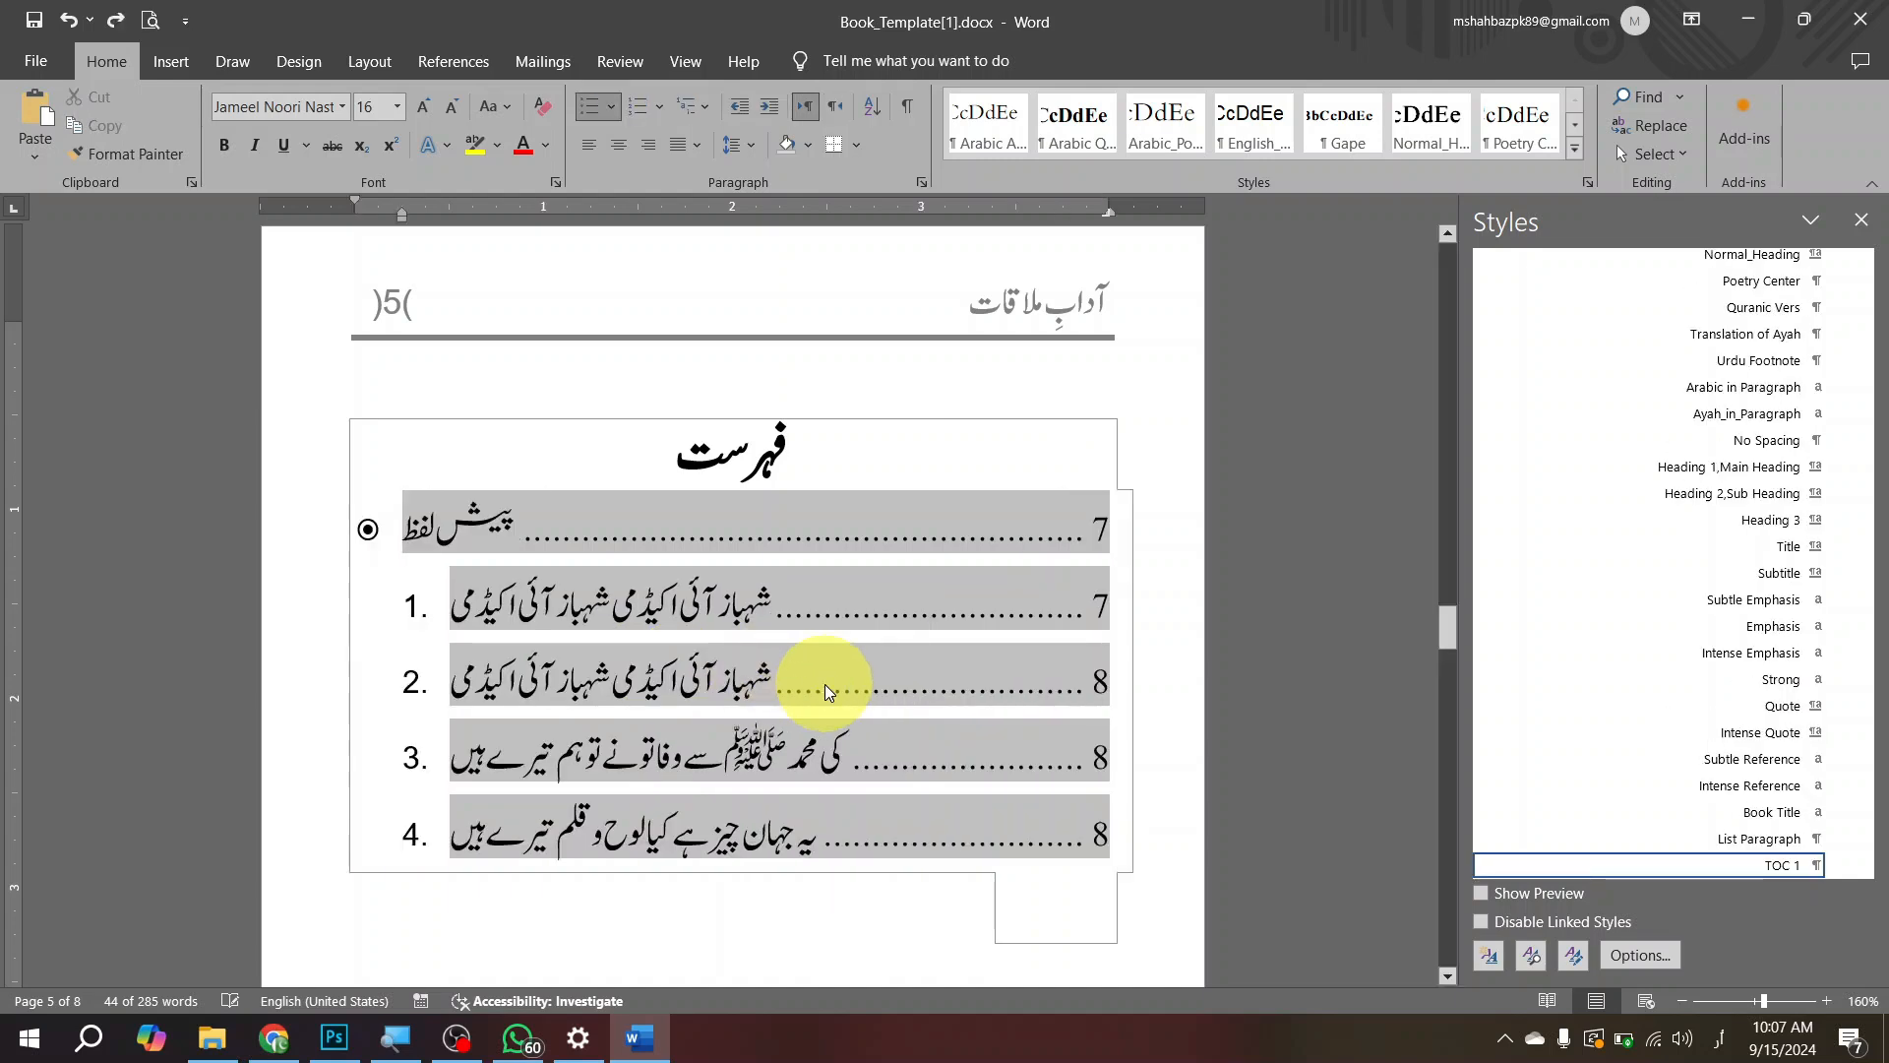
pyautogui.hotkey('ctrl', 'z')
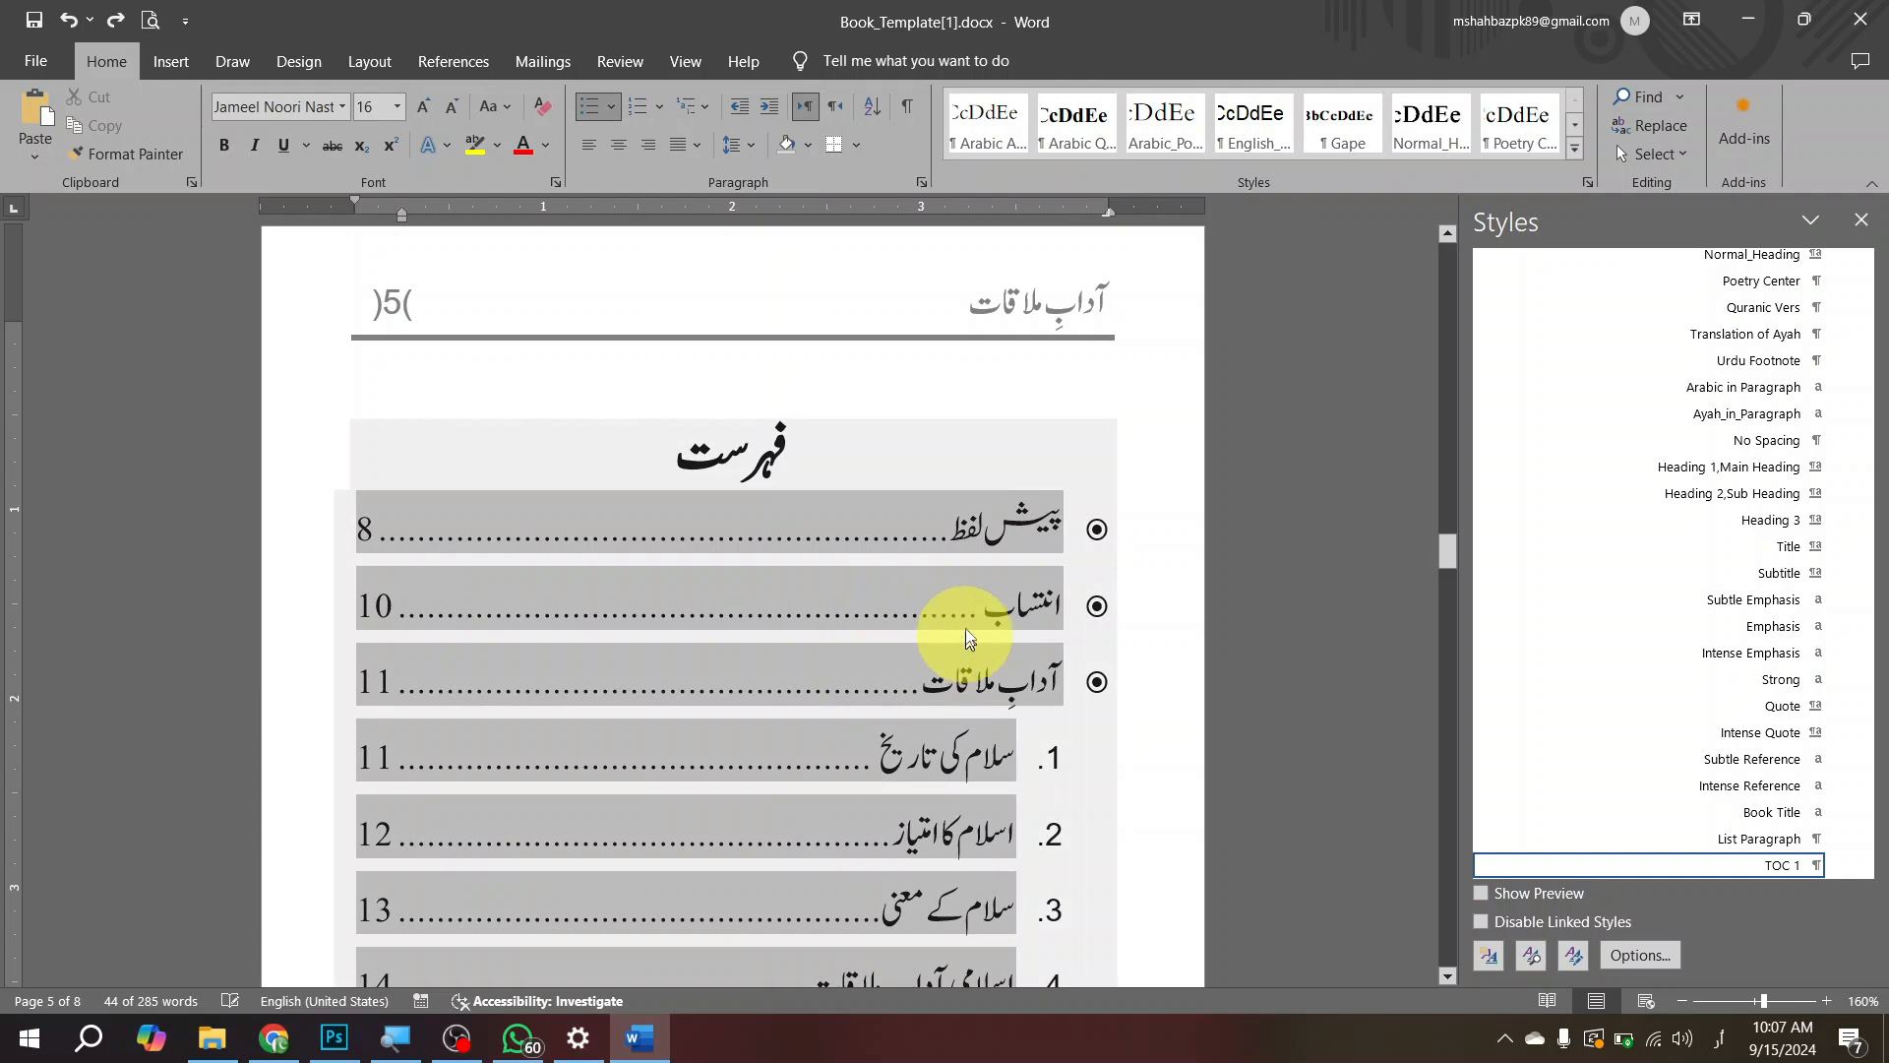
# Step: Update the entire table of contents under the فہرست heading once more
pyautogui.click(812, 455)
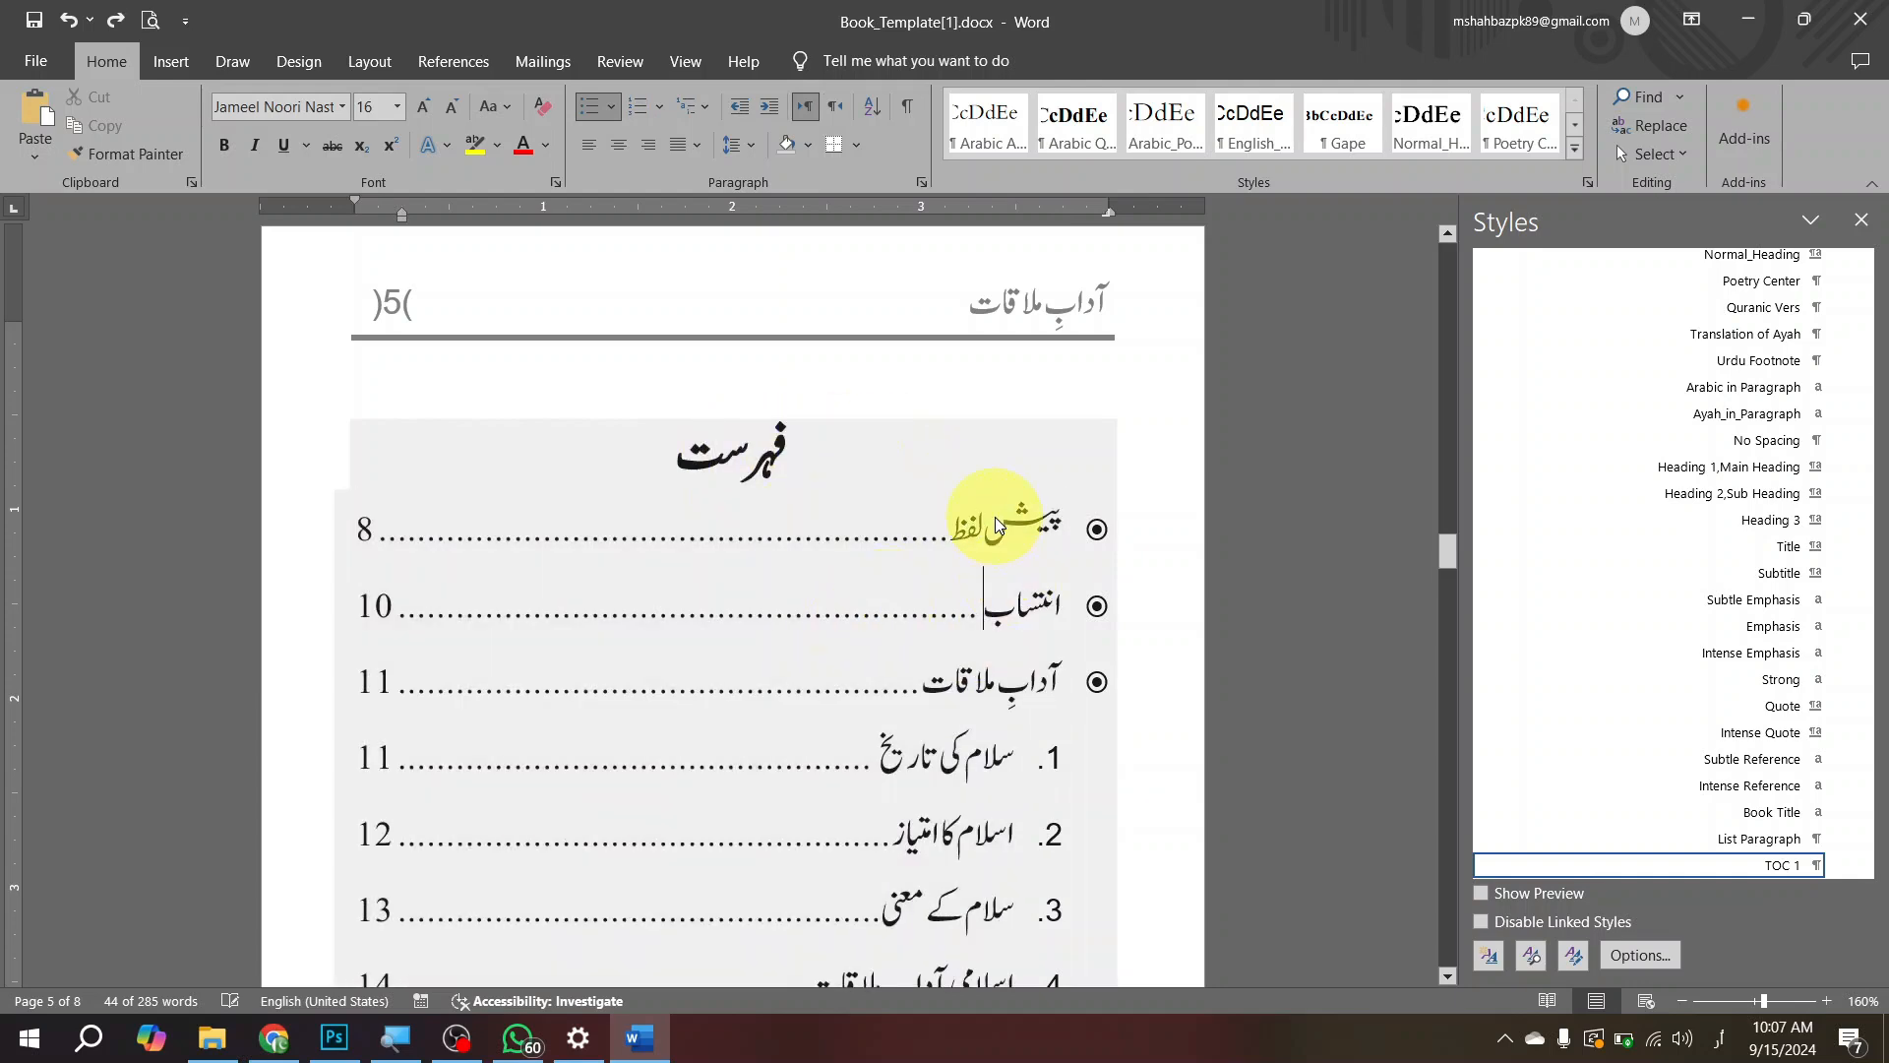
pyautogui.click(985, 536)
pyautogui.scroll(4, 974, 590)
pyautogui.scroll(5, 959, 590)
pyautogui.click(928, 502)
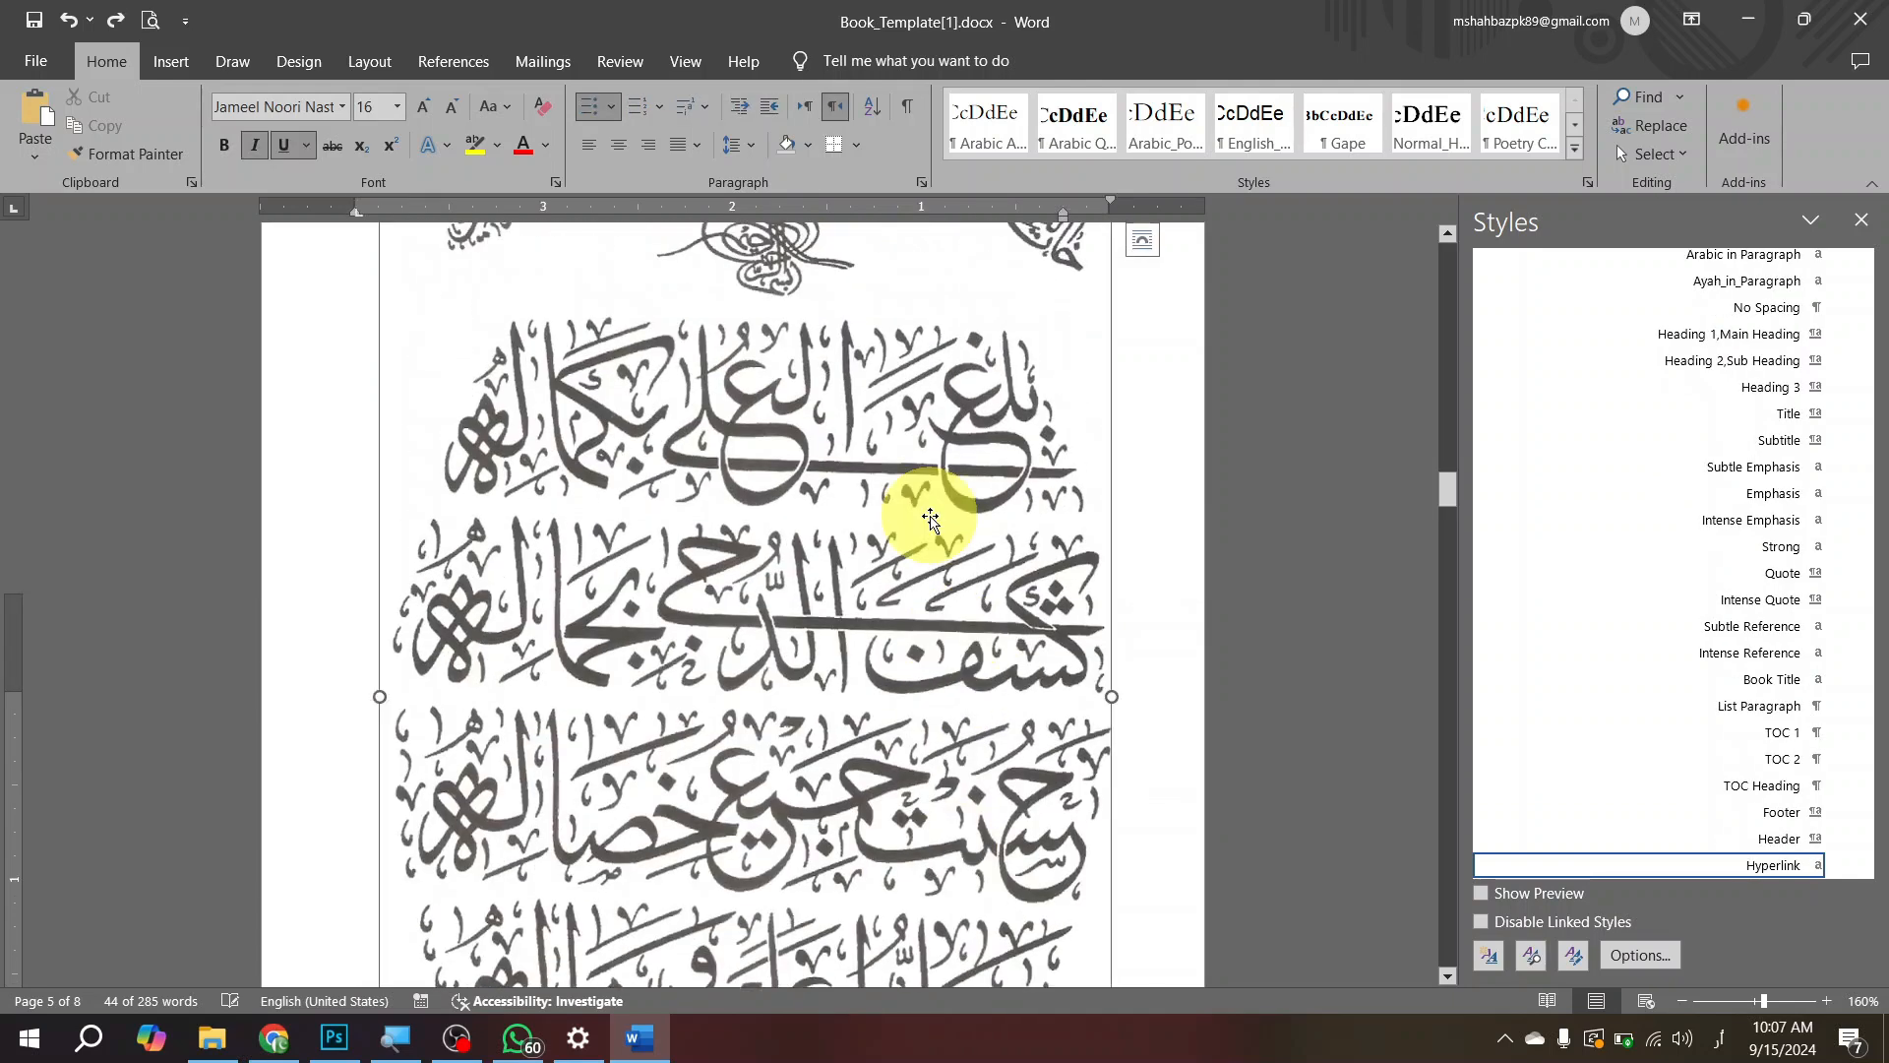
pyautogui.scroll(-8, 930, 521)
pyautogui.click(929, 534)
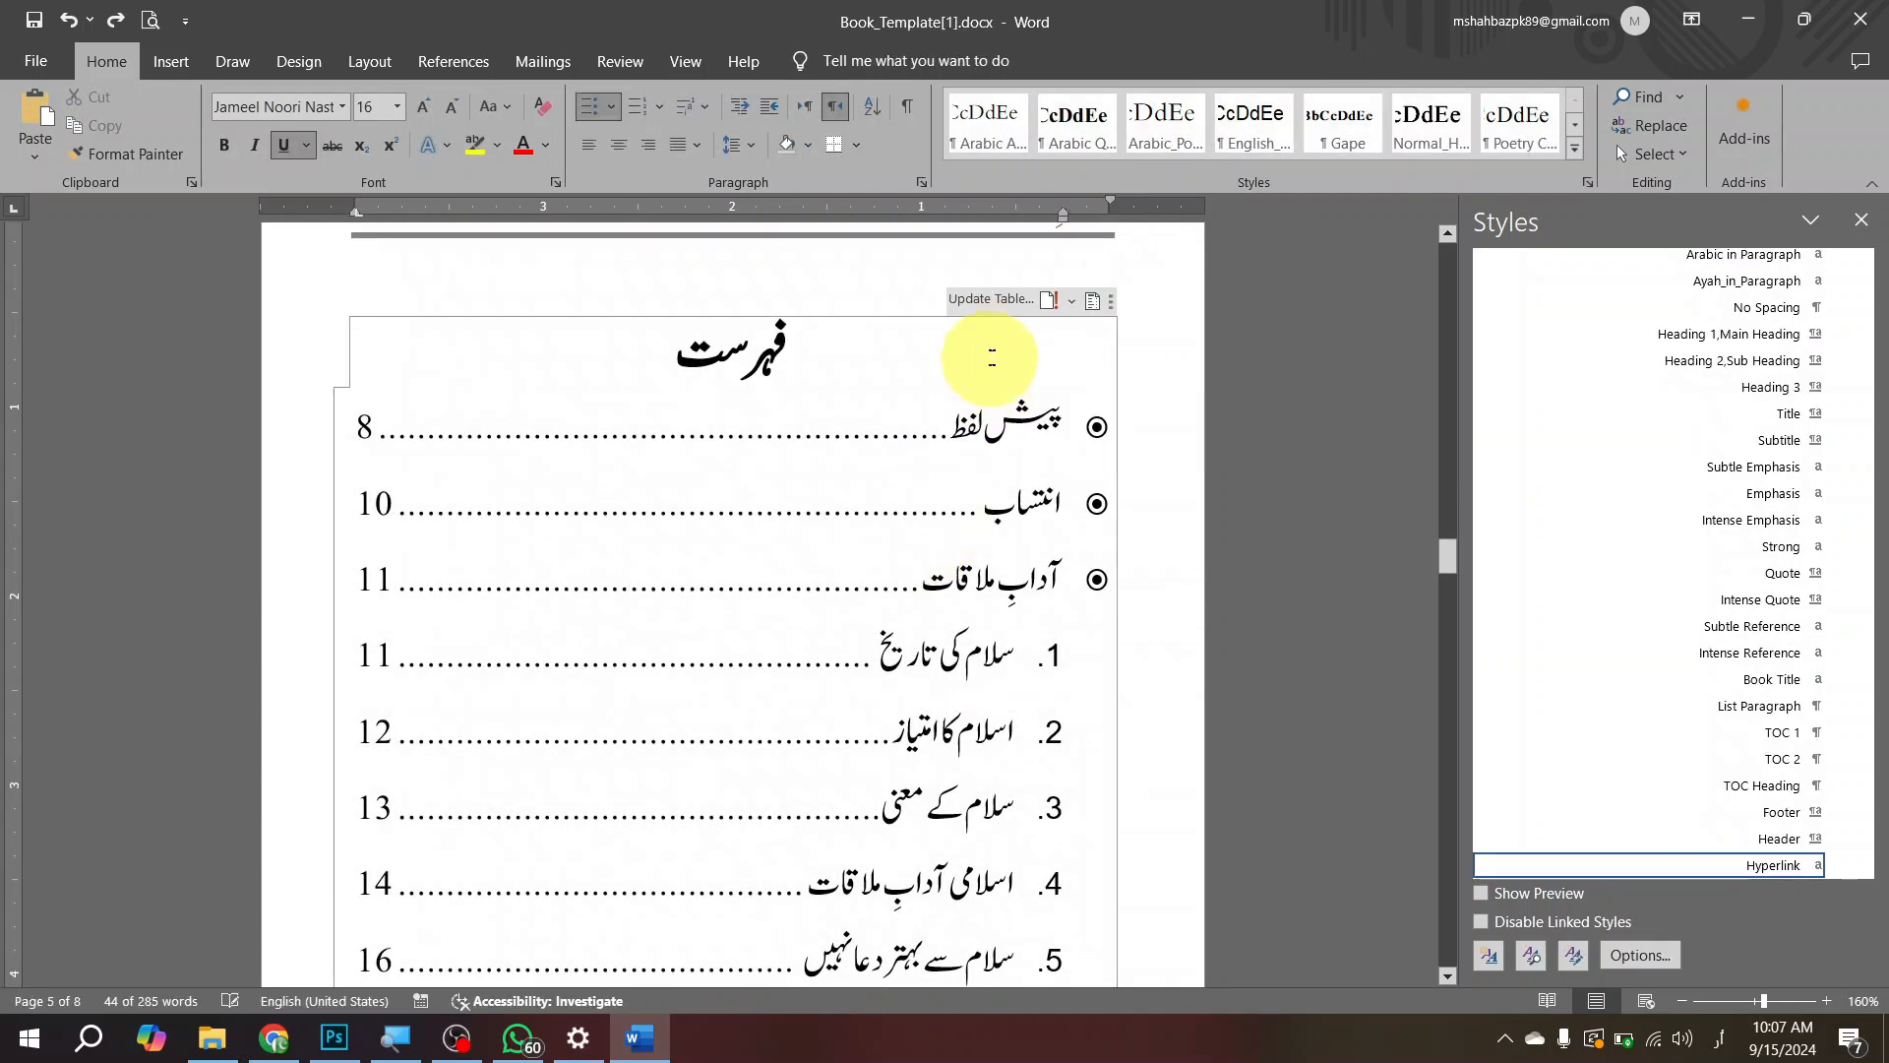
pyautogui.click(984, 300)
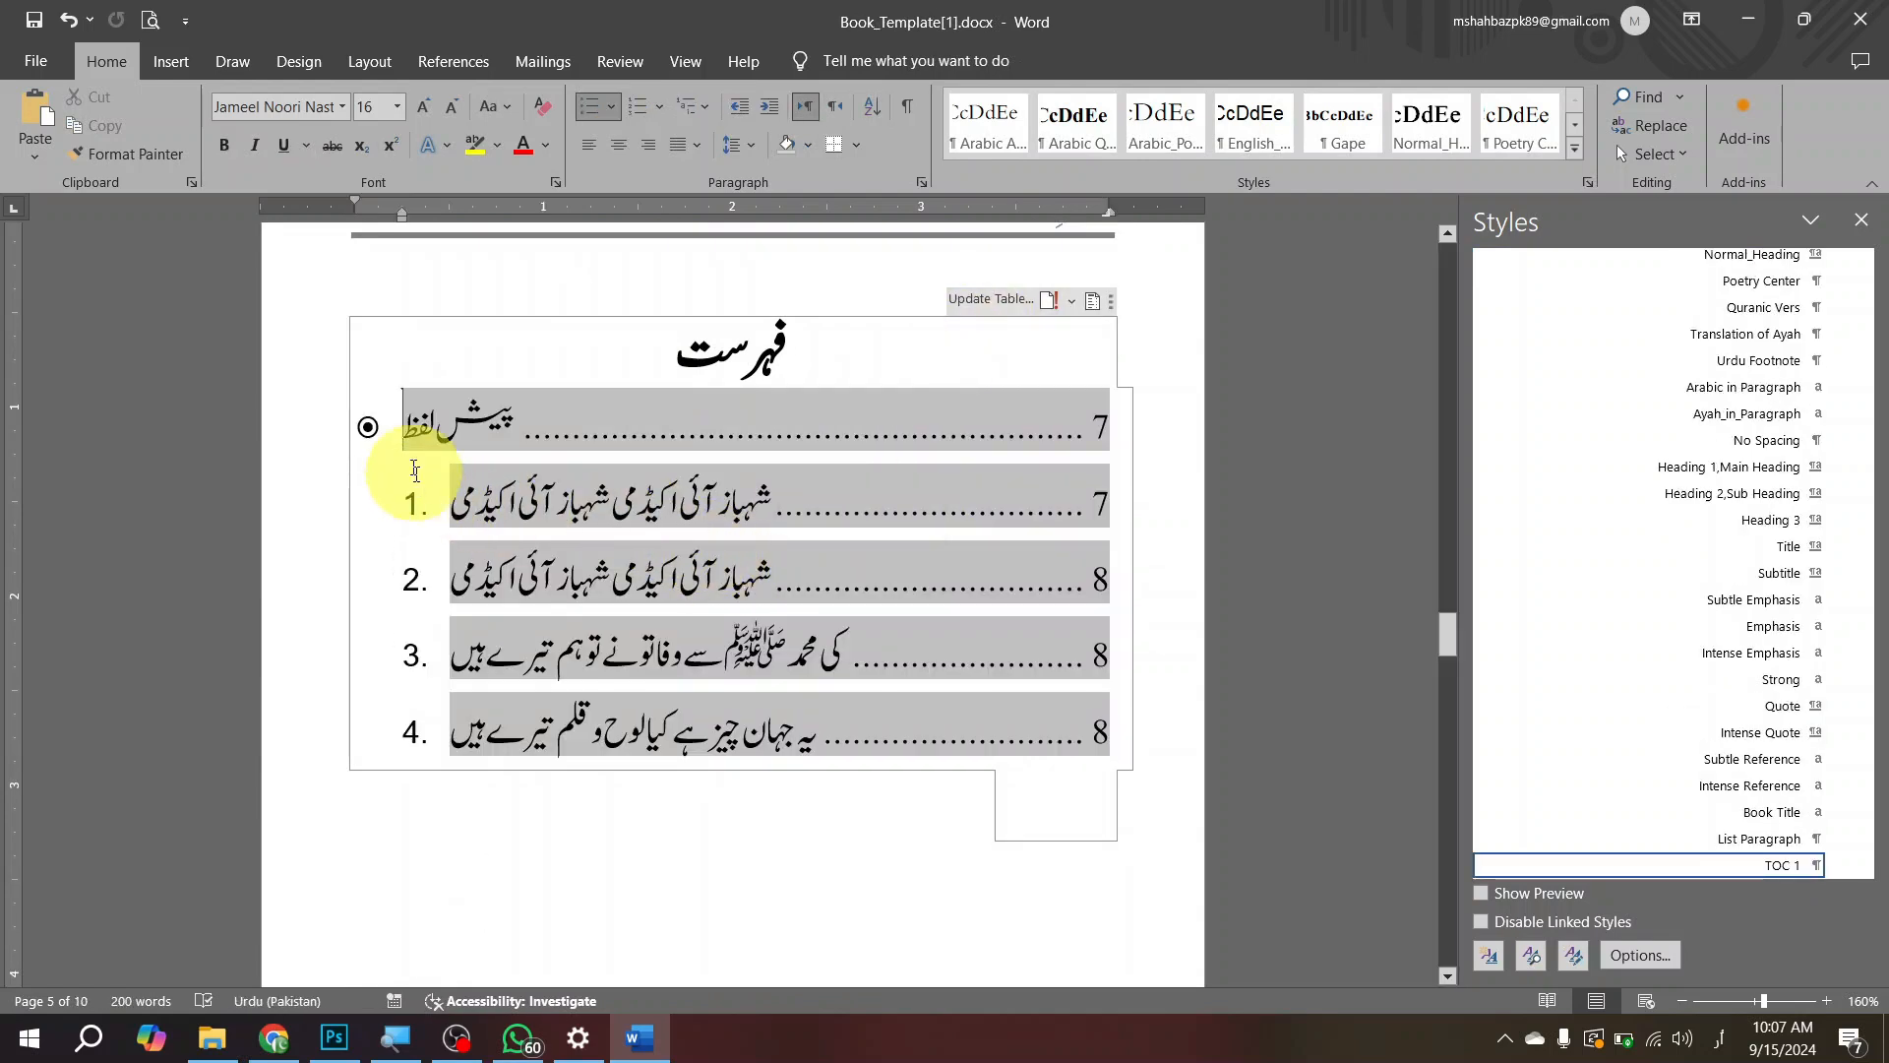
# Step: Set the text direction of all entries in the updated table of contents to right-to-left
pyautogui.click(392, 384)
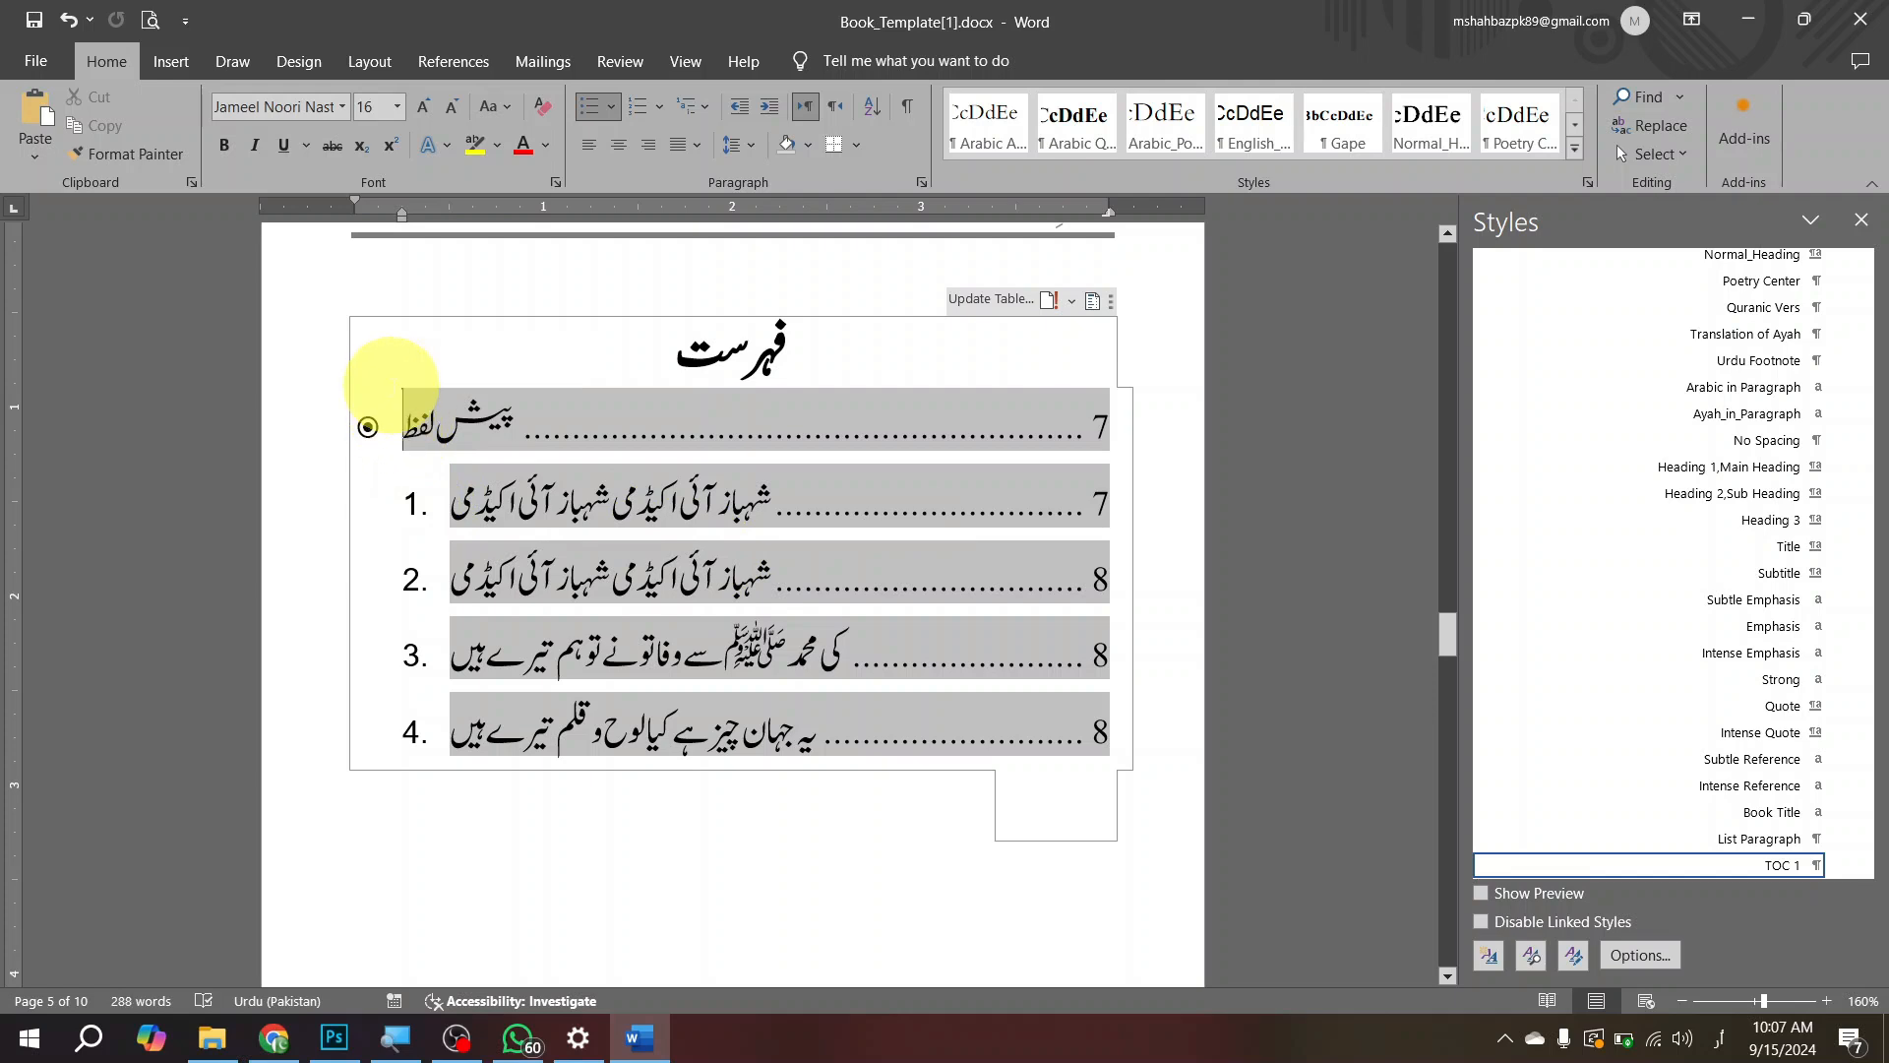
pyautogui.moveTo(399, 413); pyautogui.dragTo(551, 767)
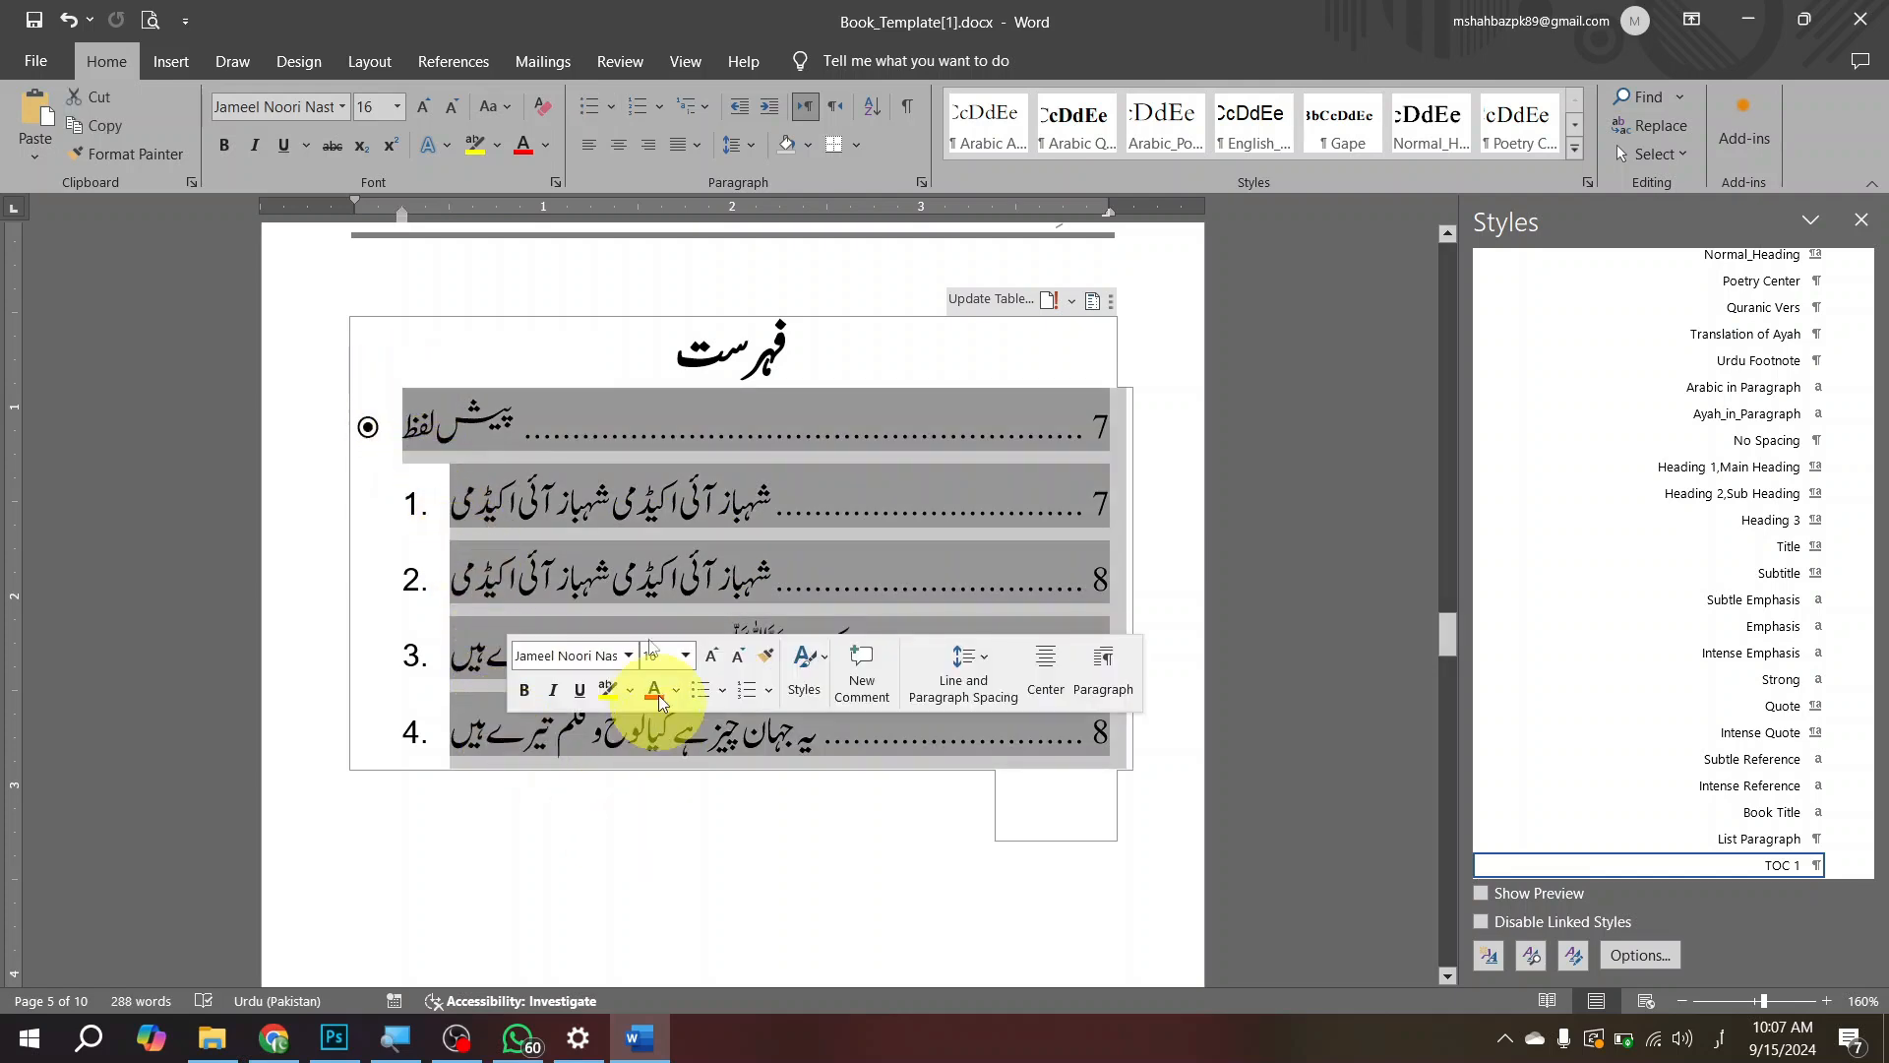
pyautogui.click(830, 118)
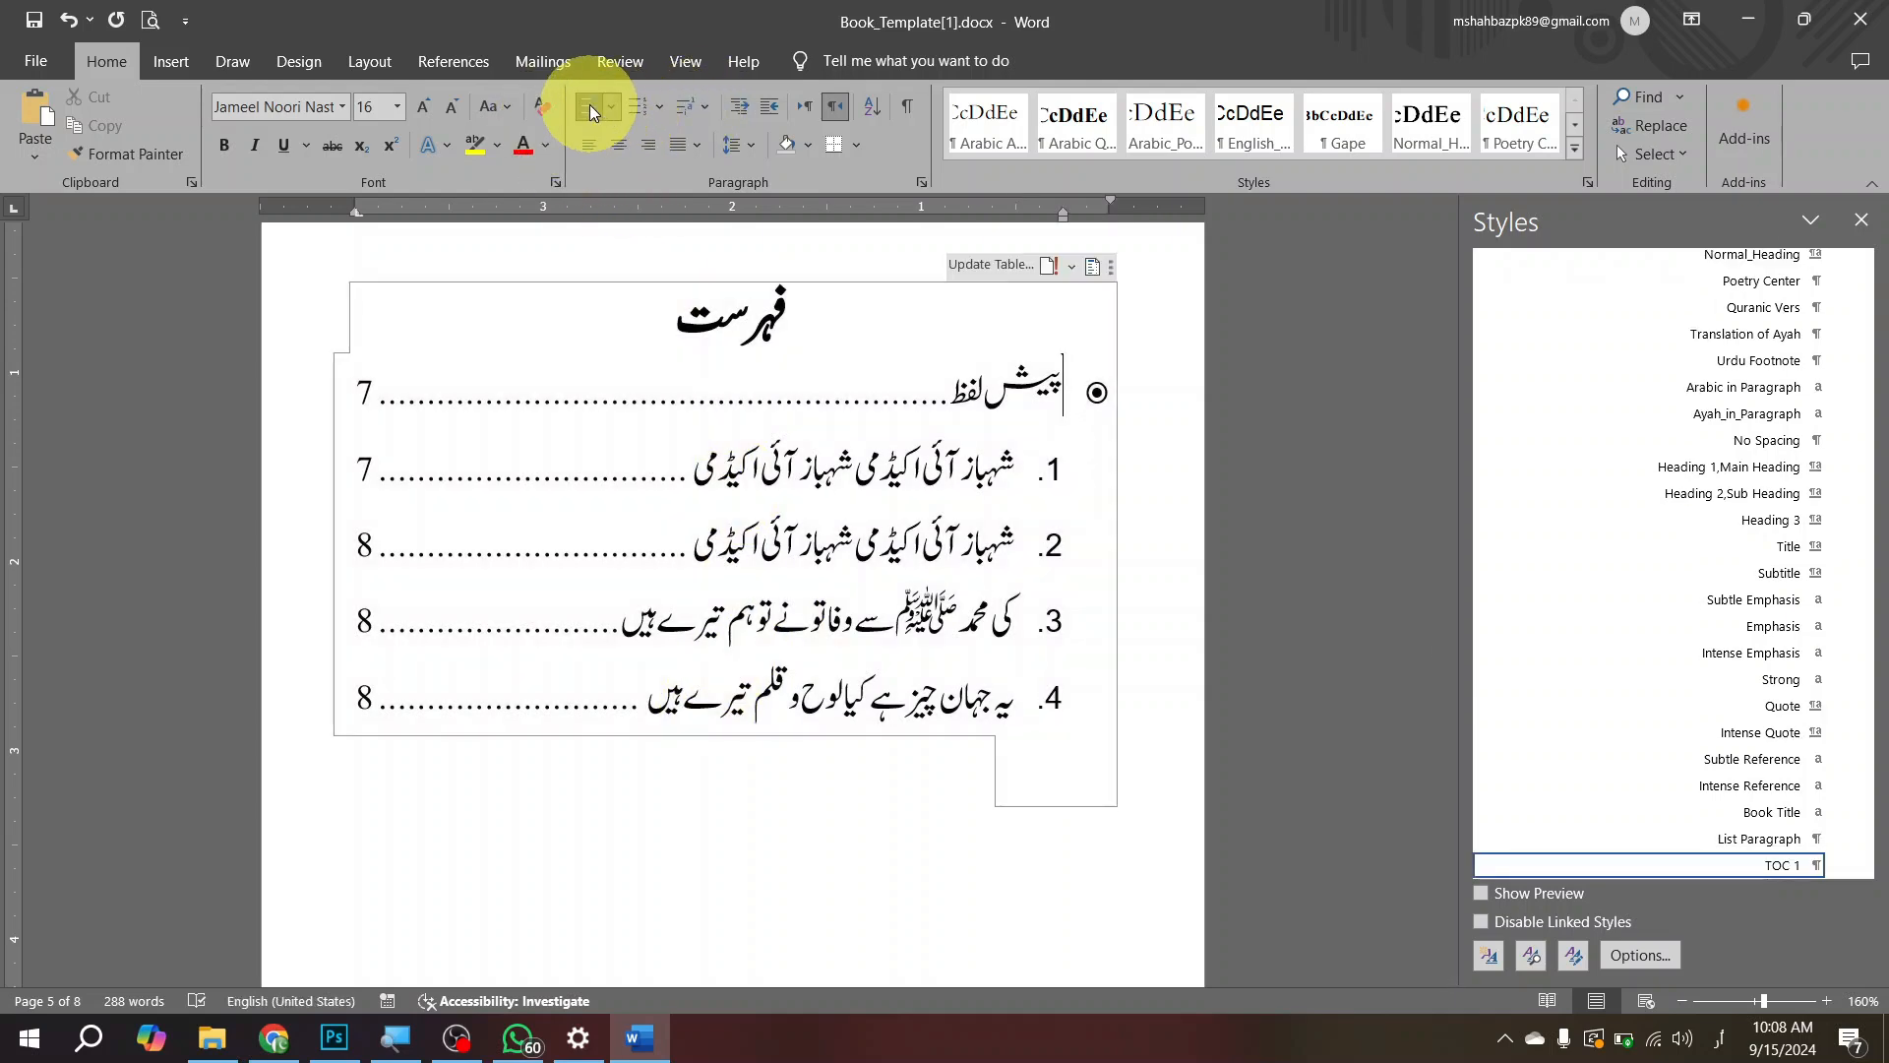
# Step: Remove the bullet from the پیش لفظ entry, leaving it without any list marker
pyautogui.click(588, 105)
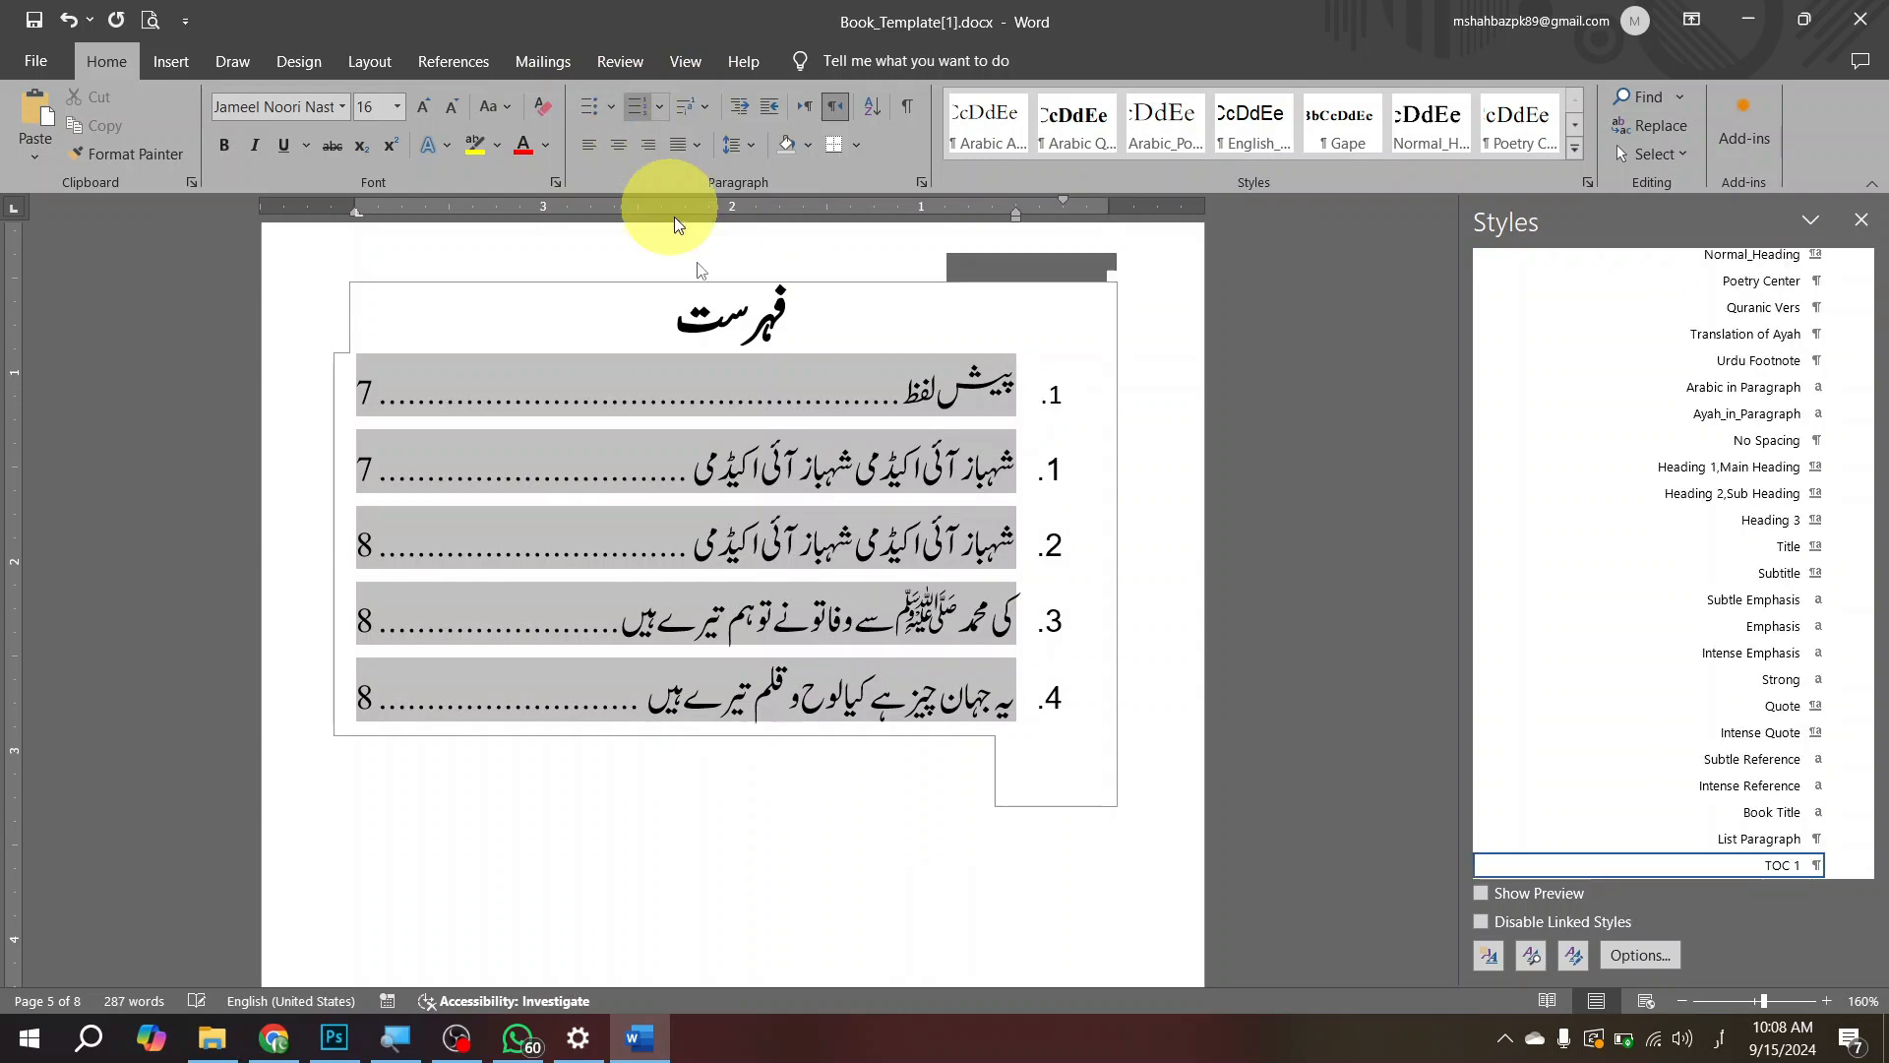
pyautogui.click(830, 473)
pyautogui.click(788, 453)
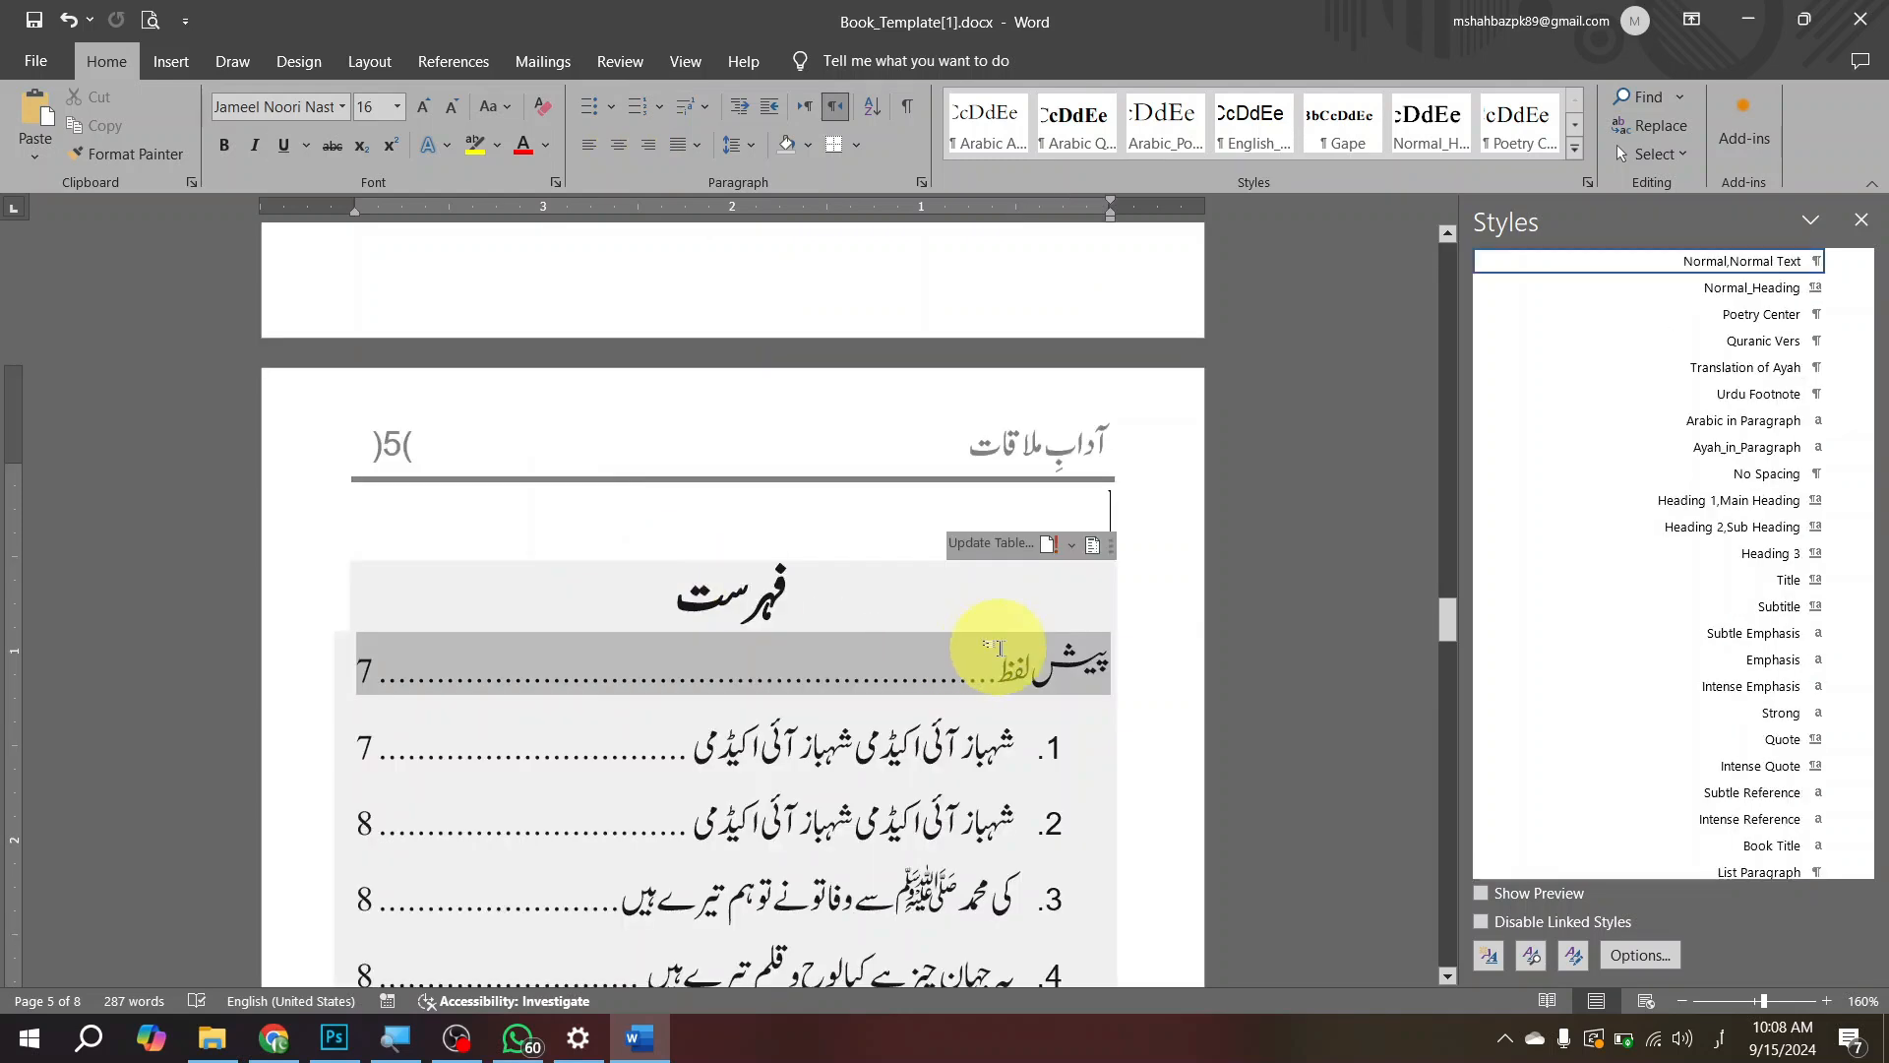
pyautogui.click(969, 645)
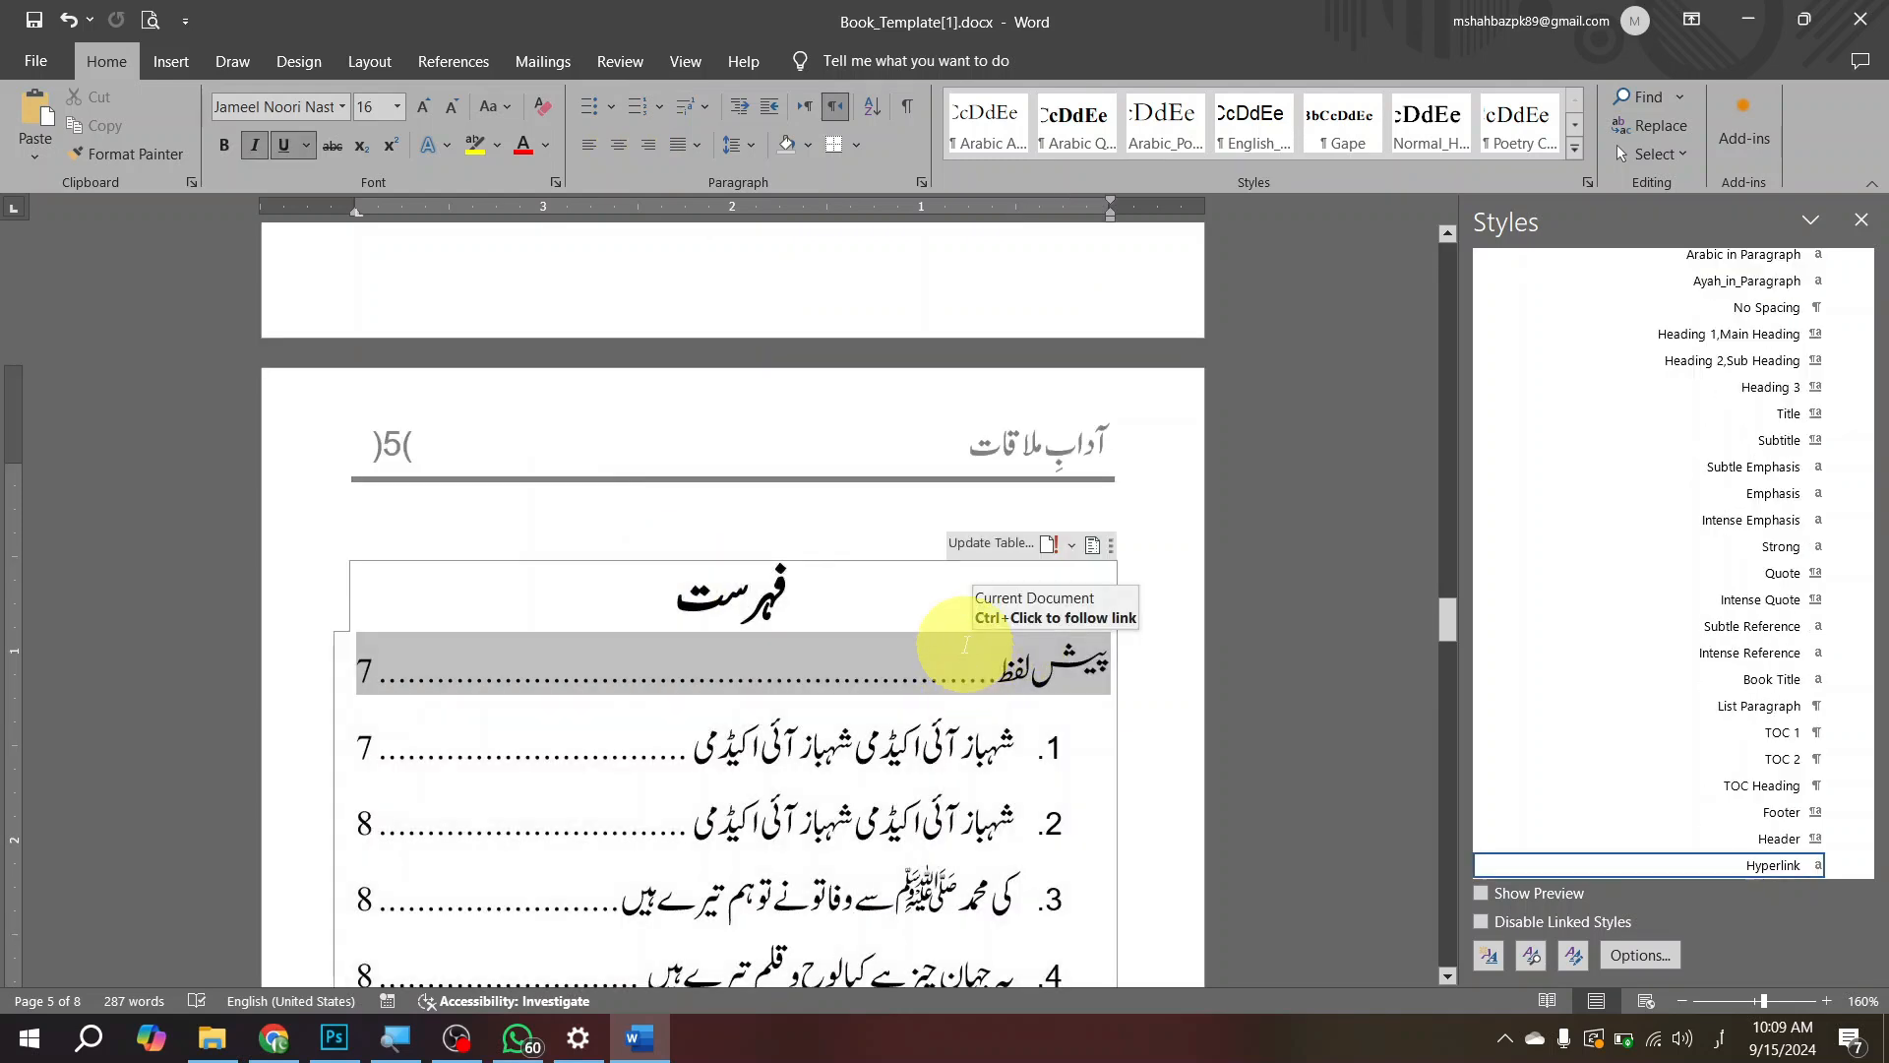
# Step: Remove the list numbering from all the sub-heading entries of the table of contents
pyautogui.press('Down')
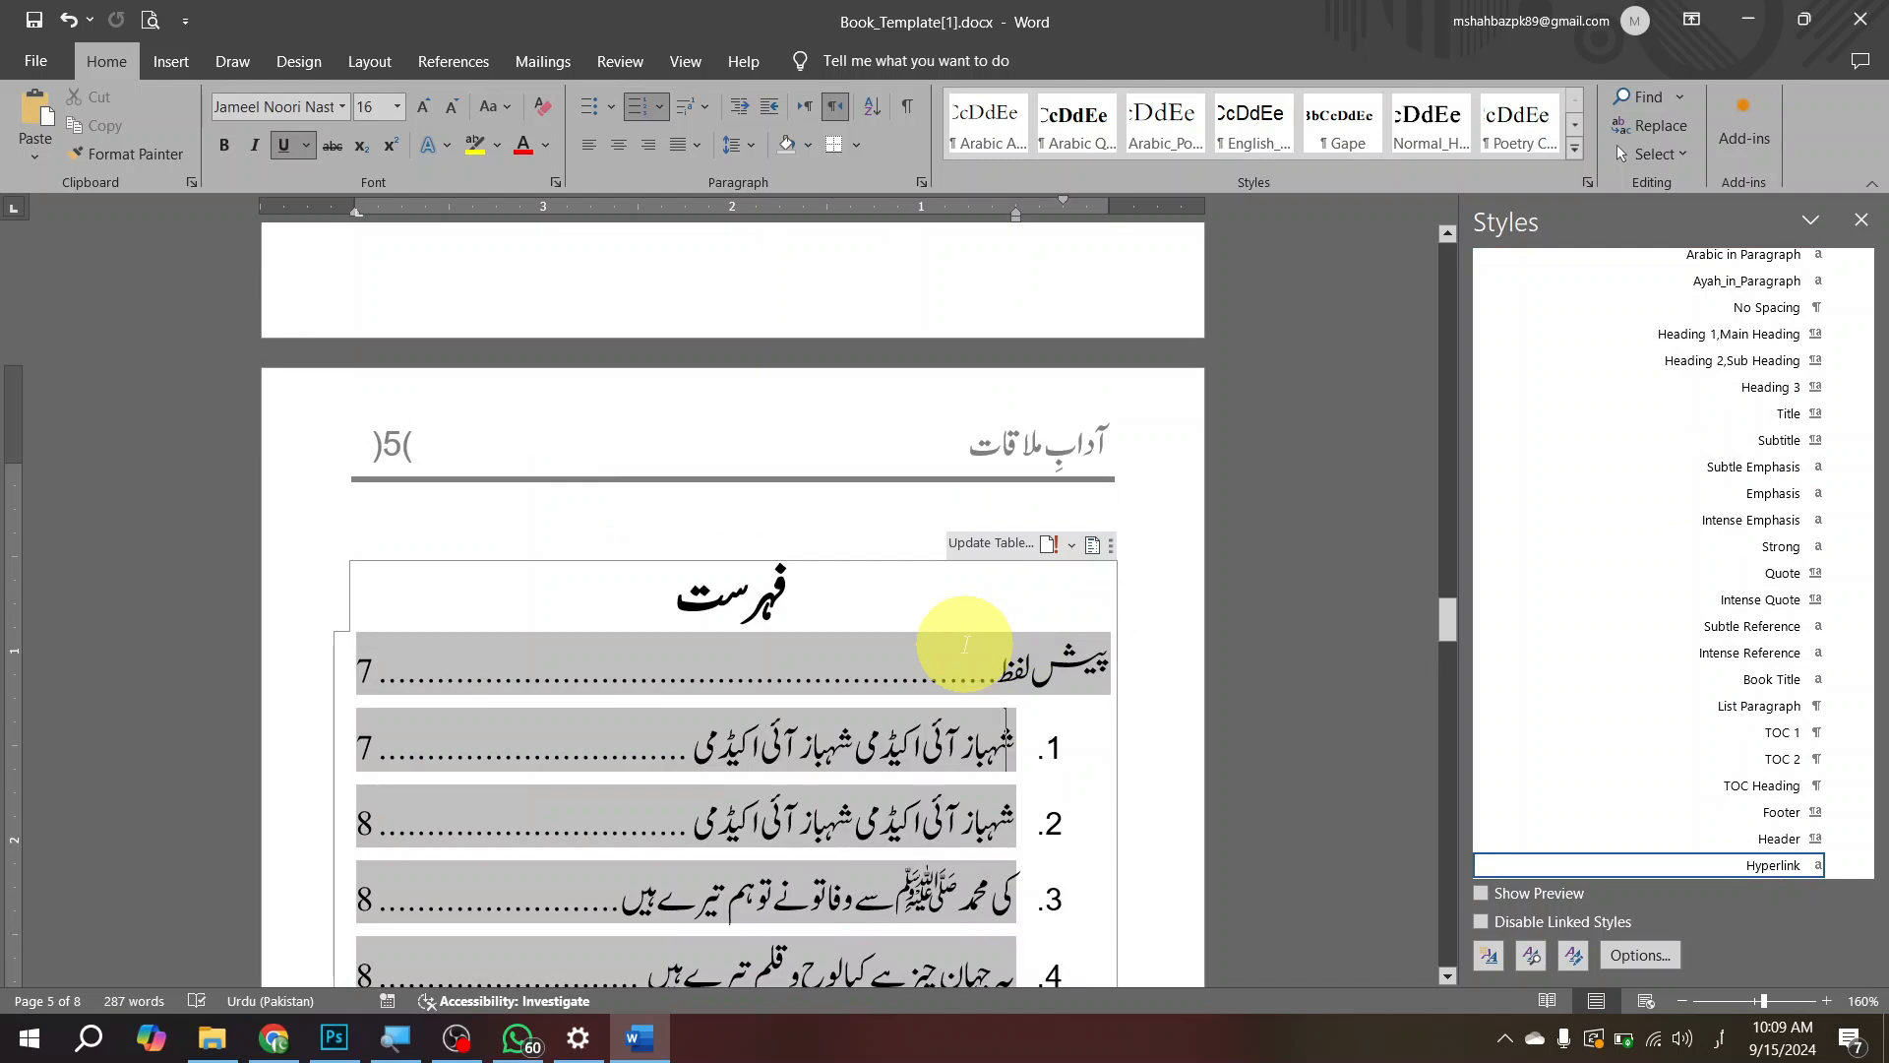
pyautogui.hotkey('shift', 'Down')
pyautogui.hotkey('shift', 'Down')
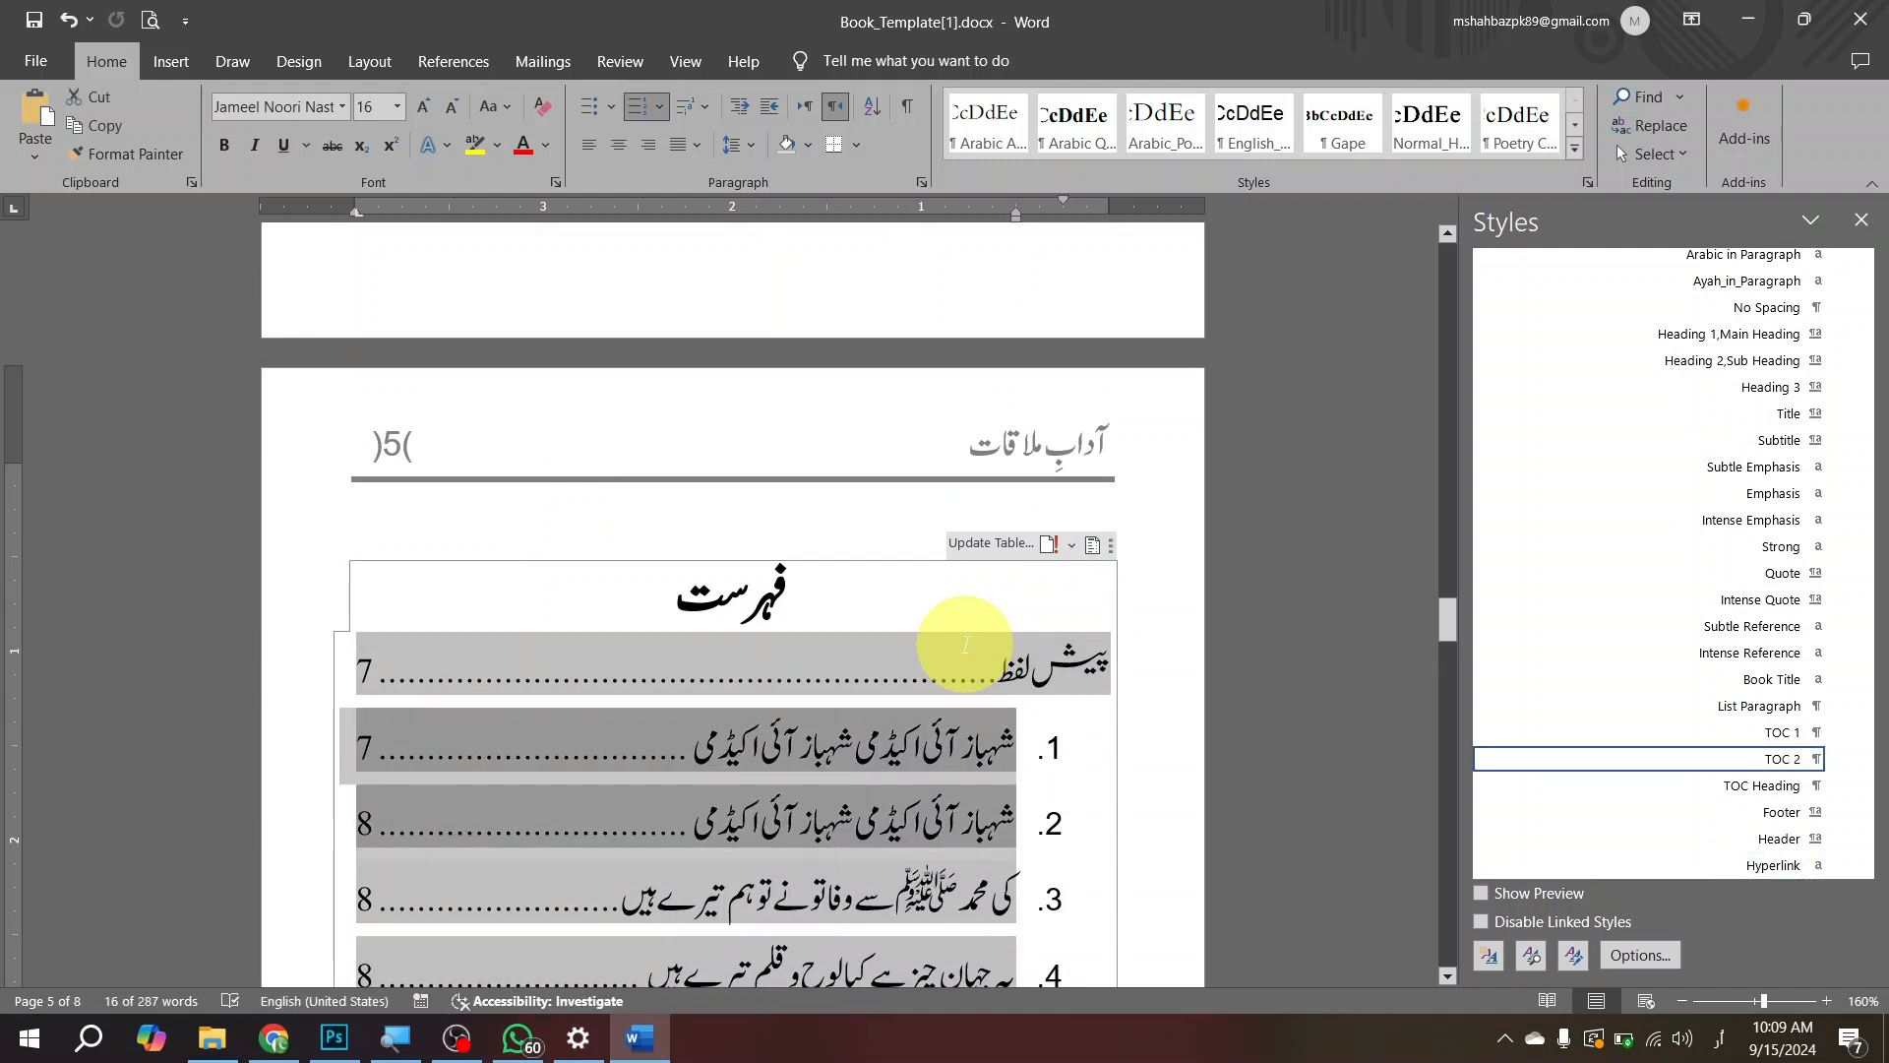
pyautogui.hotkey('shift', 'Down')
pyautogui.hotkey('shift', 'Down')
pyautogui.hotkey('shift', 'Down')
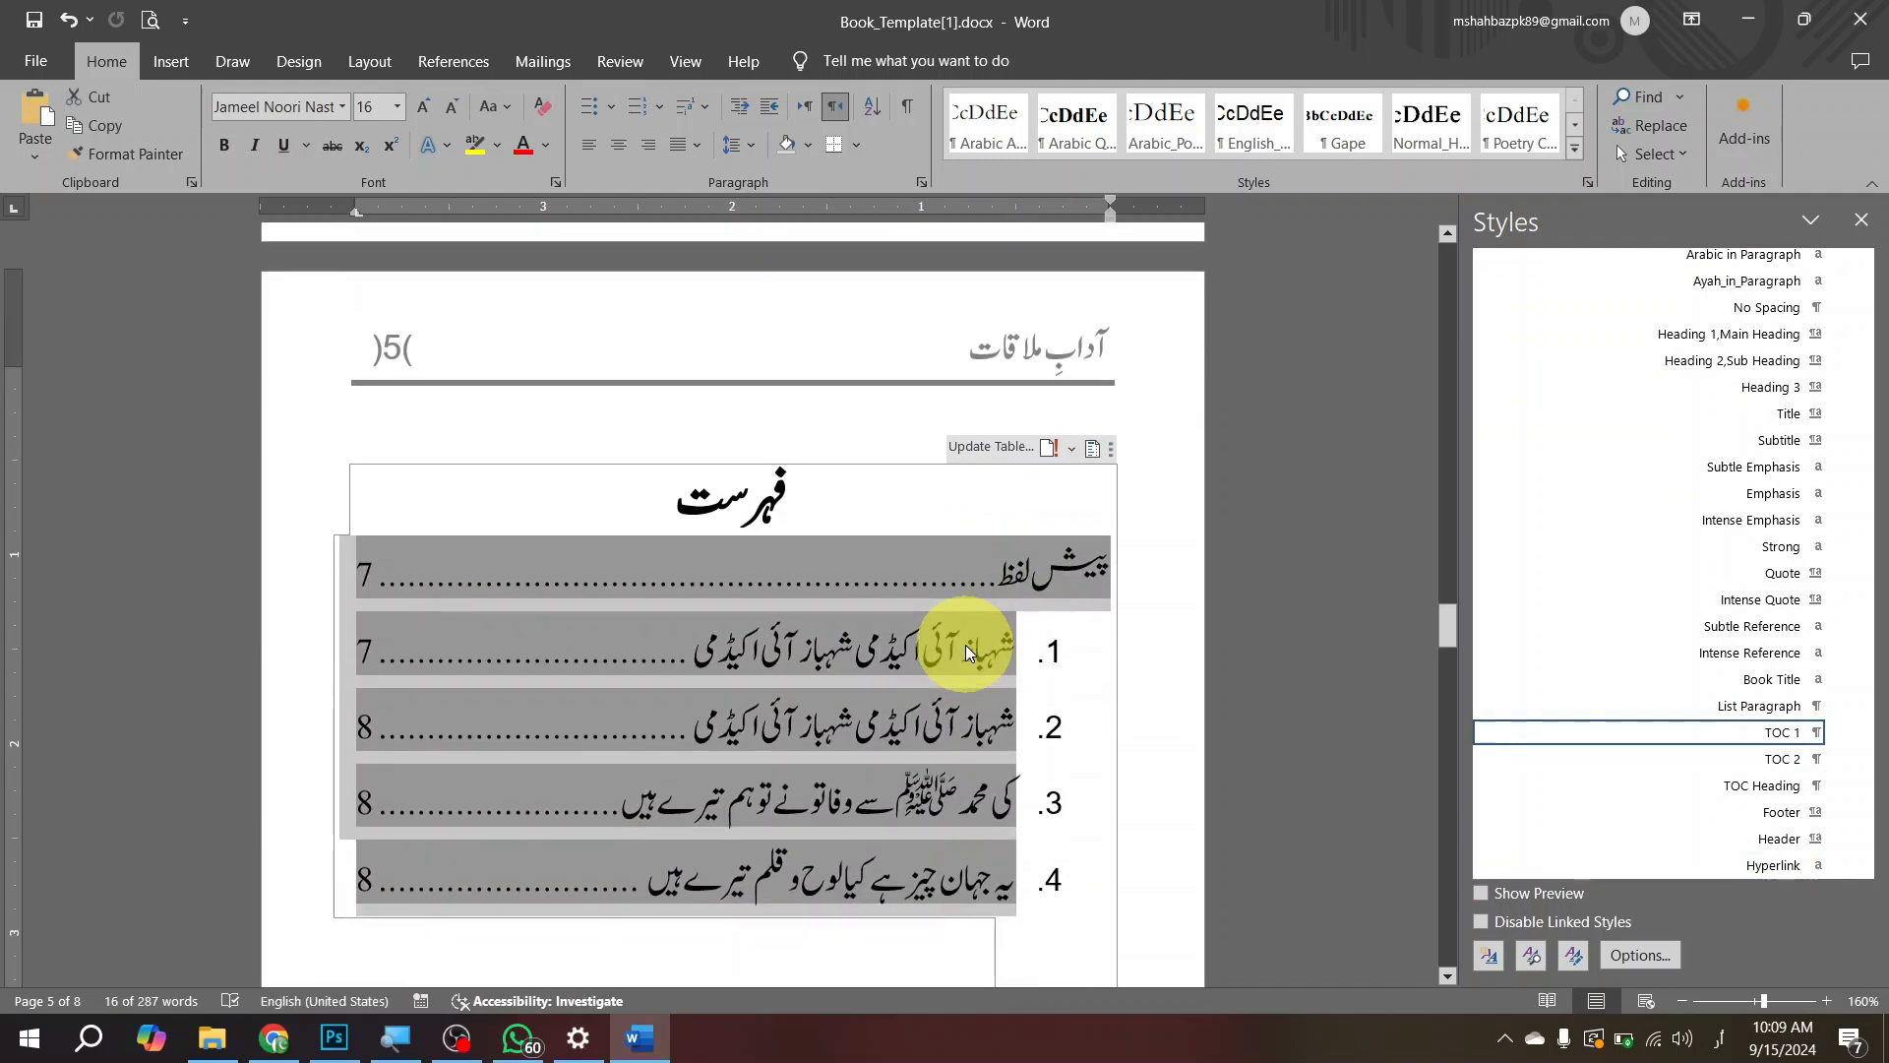
pyautogui.click(641, 98)
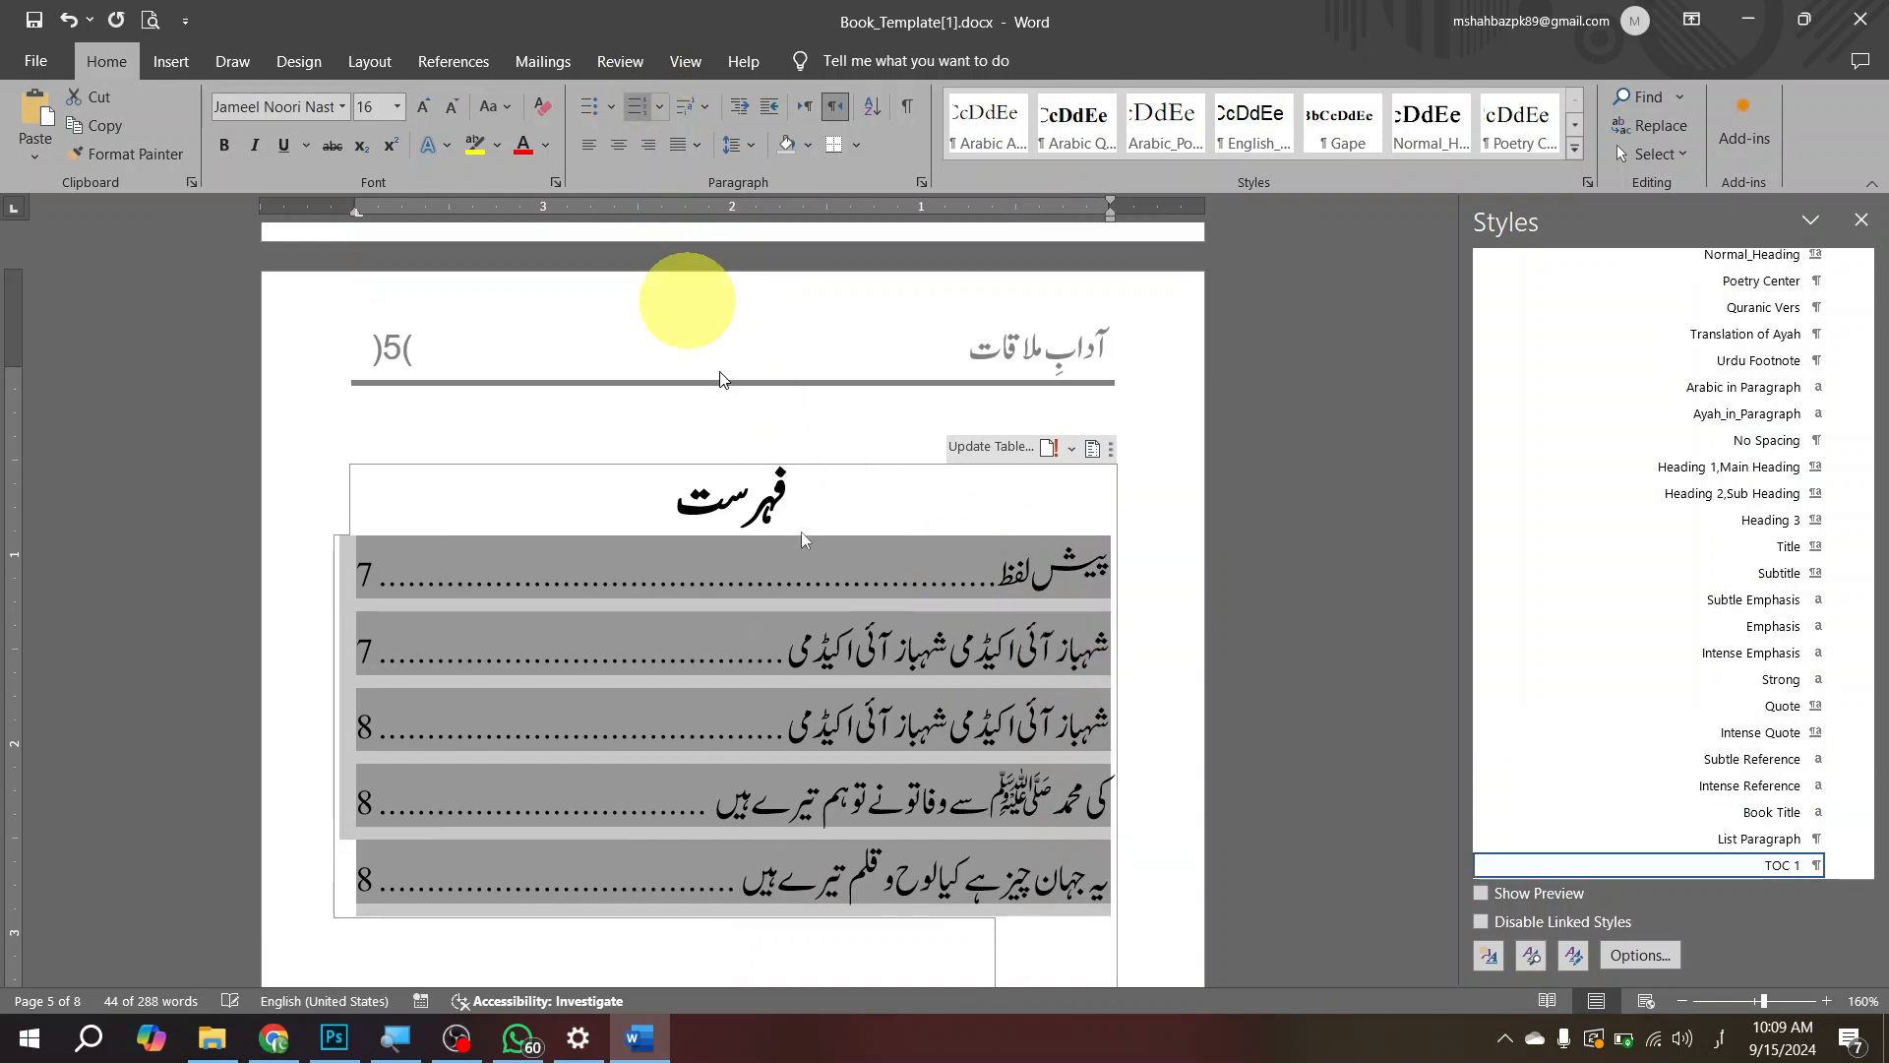
pyautogui.click(706, 622)
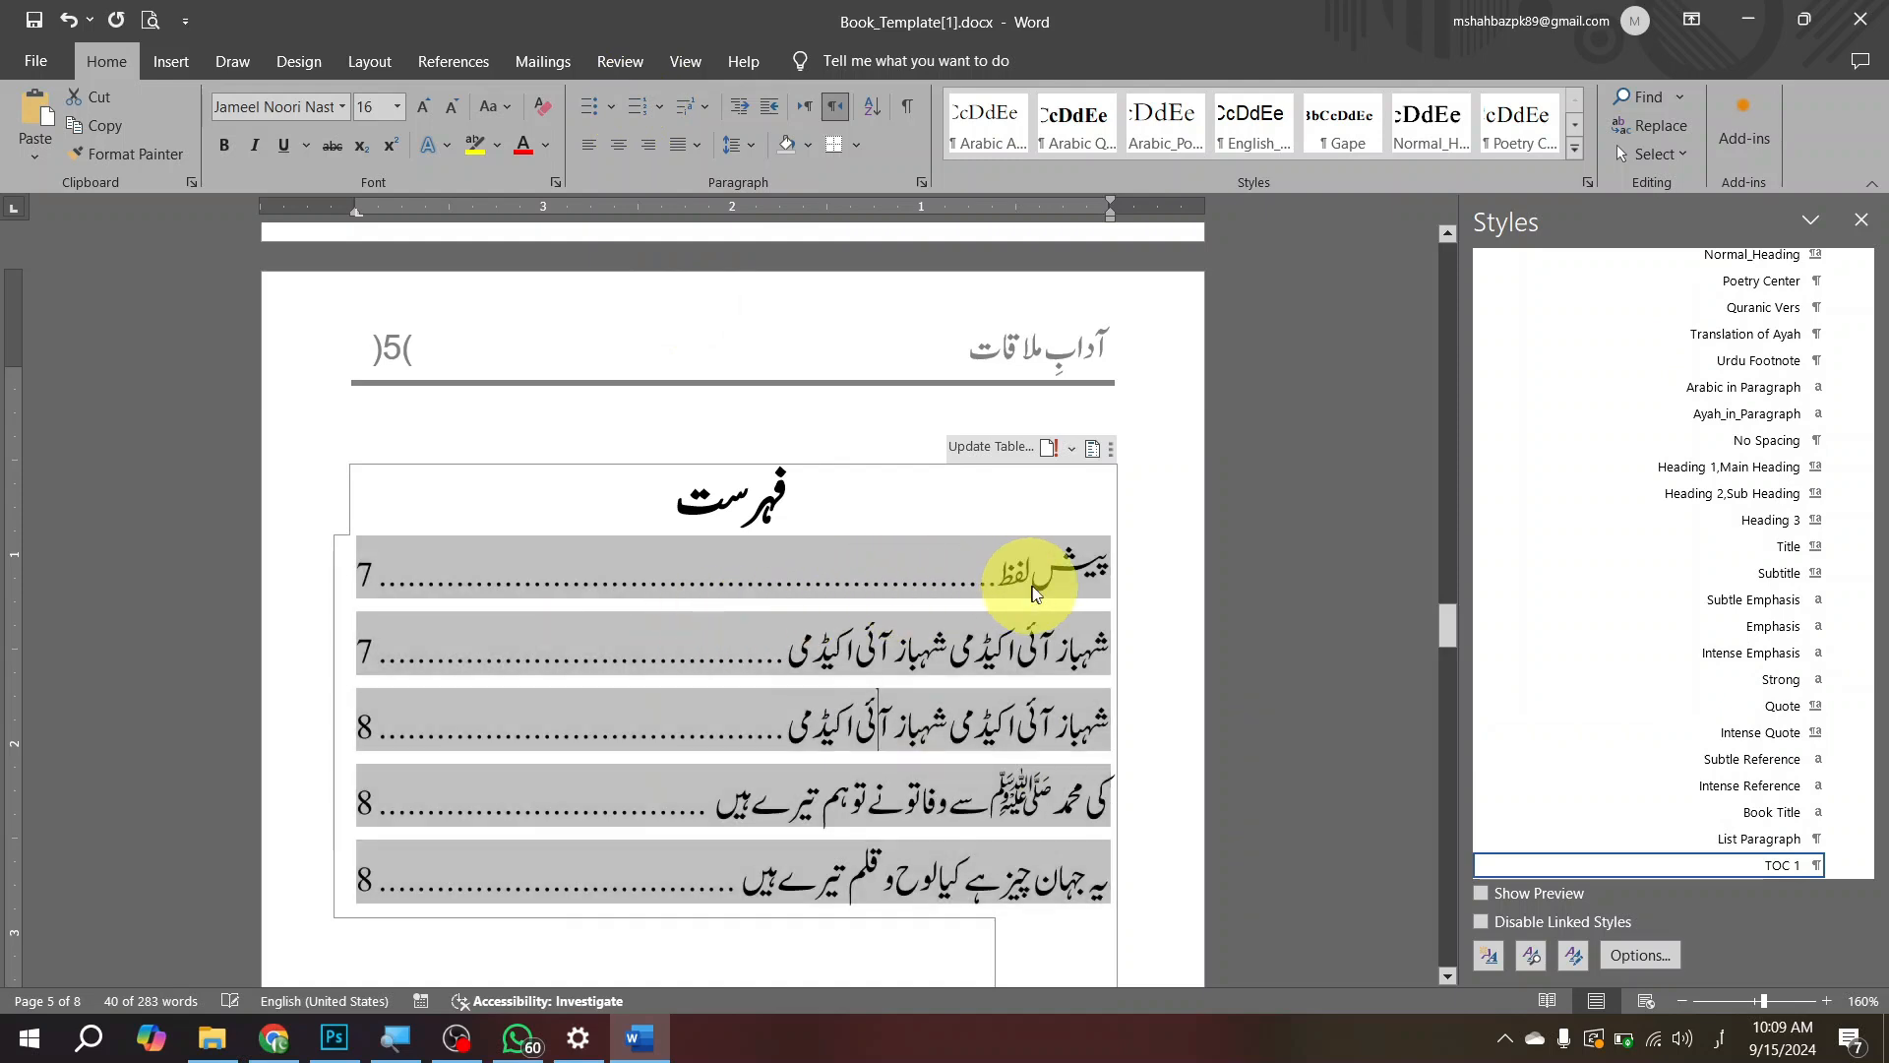
# Step: Review the style list and compare the table of contents entries with the main heading and sub-headings on pages 7 and 8
pyautogui.scroll(-4, 1024, 581)
pyautogui.scroll(1, 1047, 573)
pyautogui.click(1011, 399)
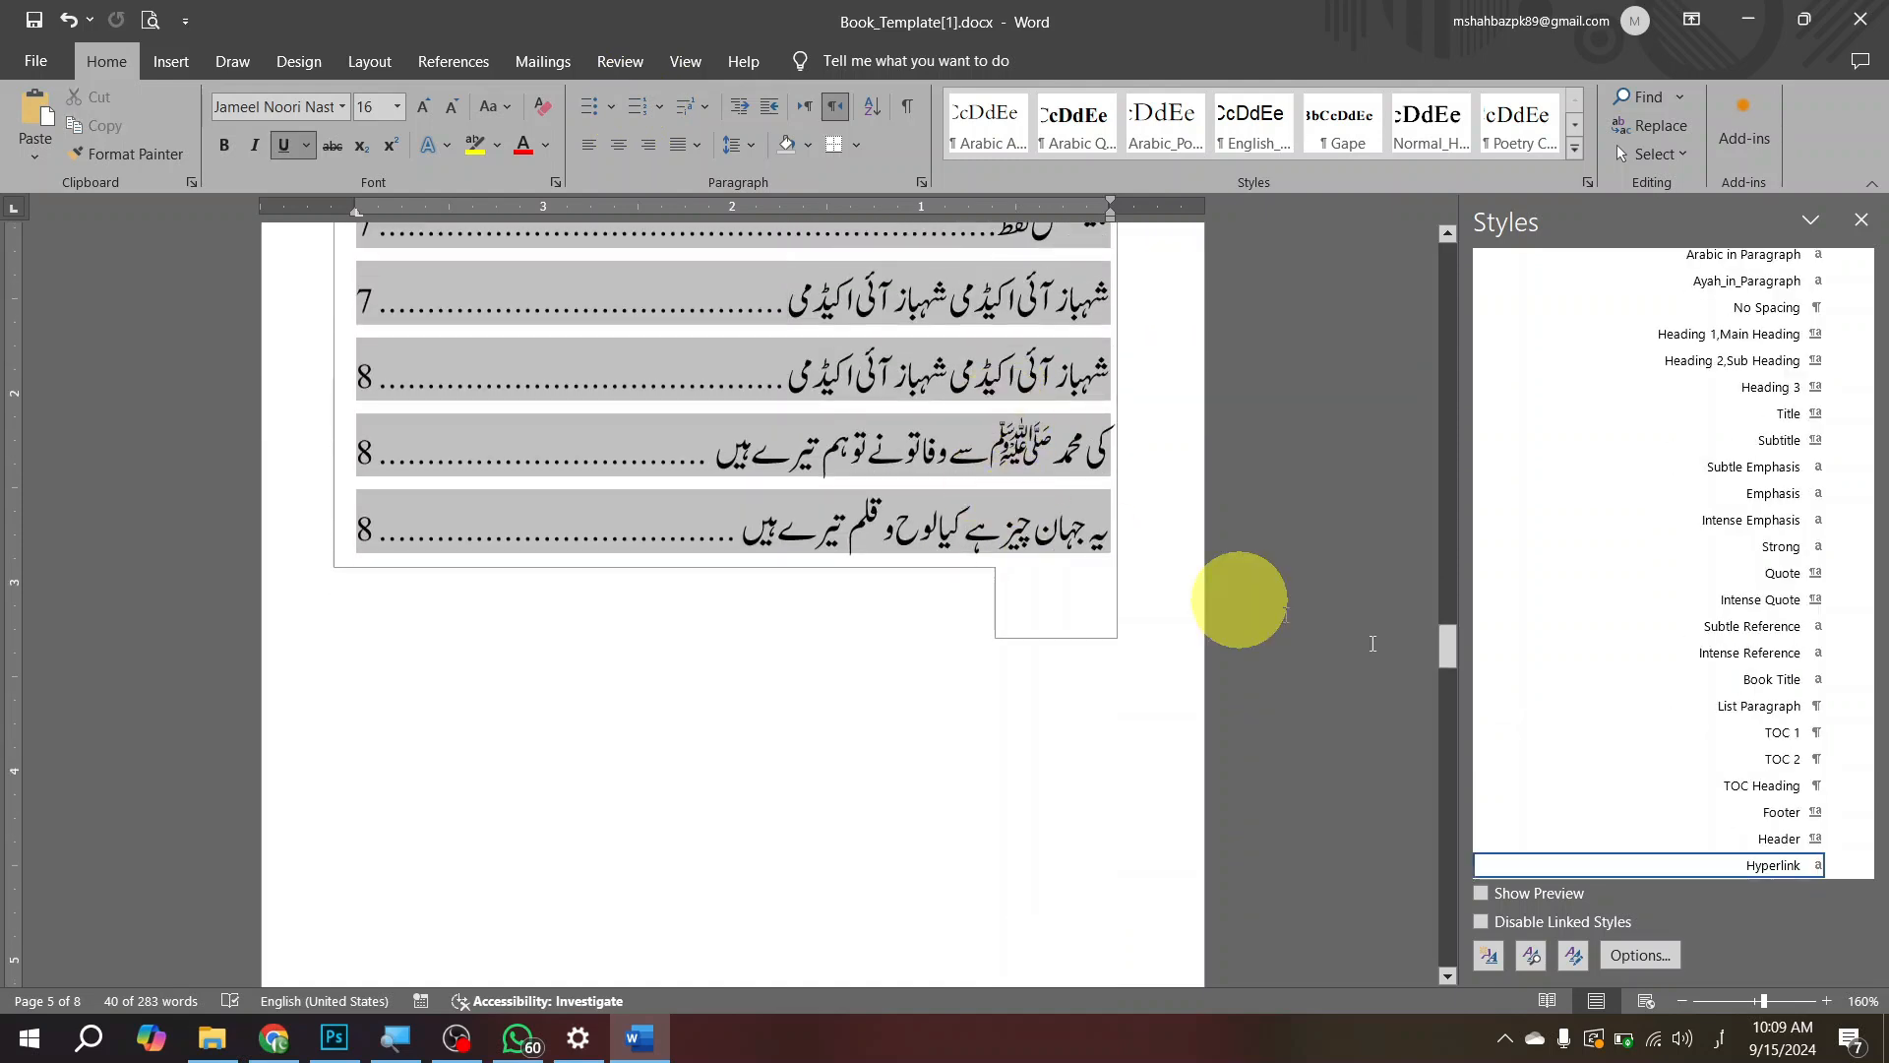
pyautogui.scroll(5, 1750, 615)
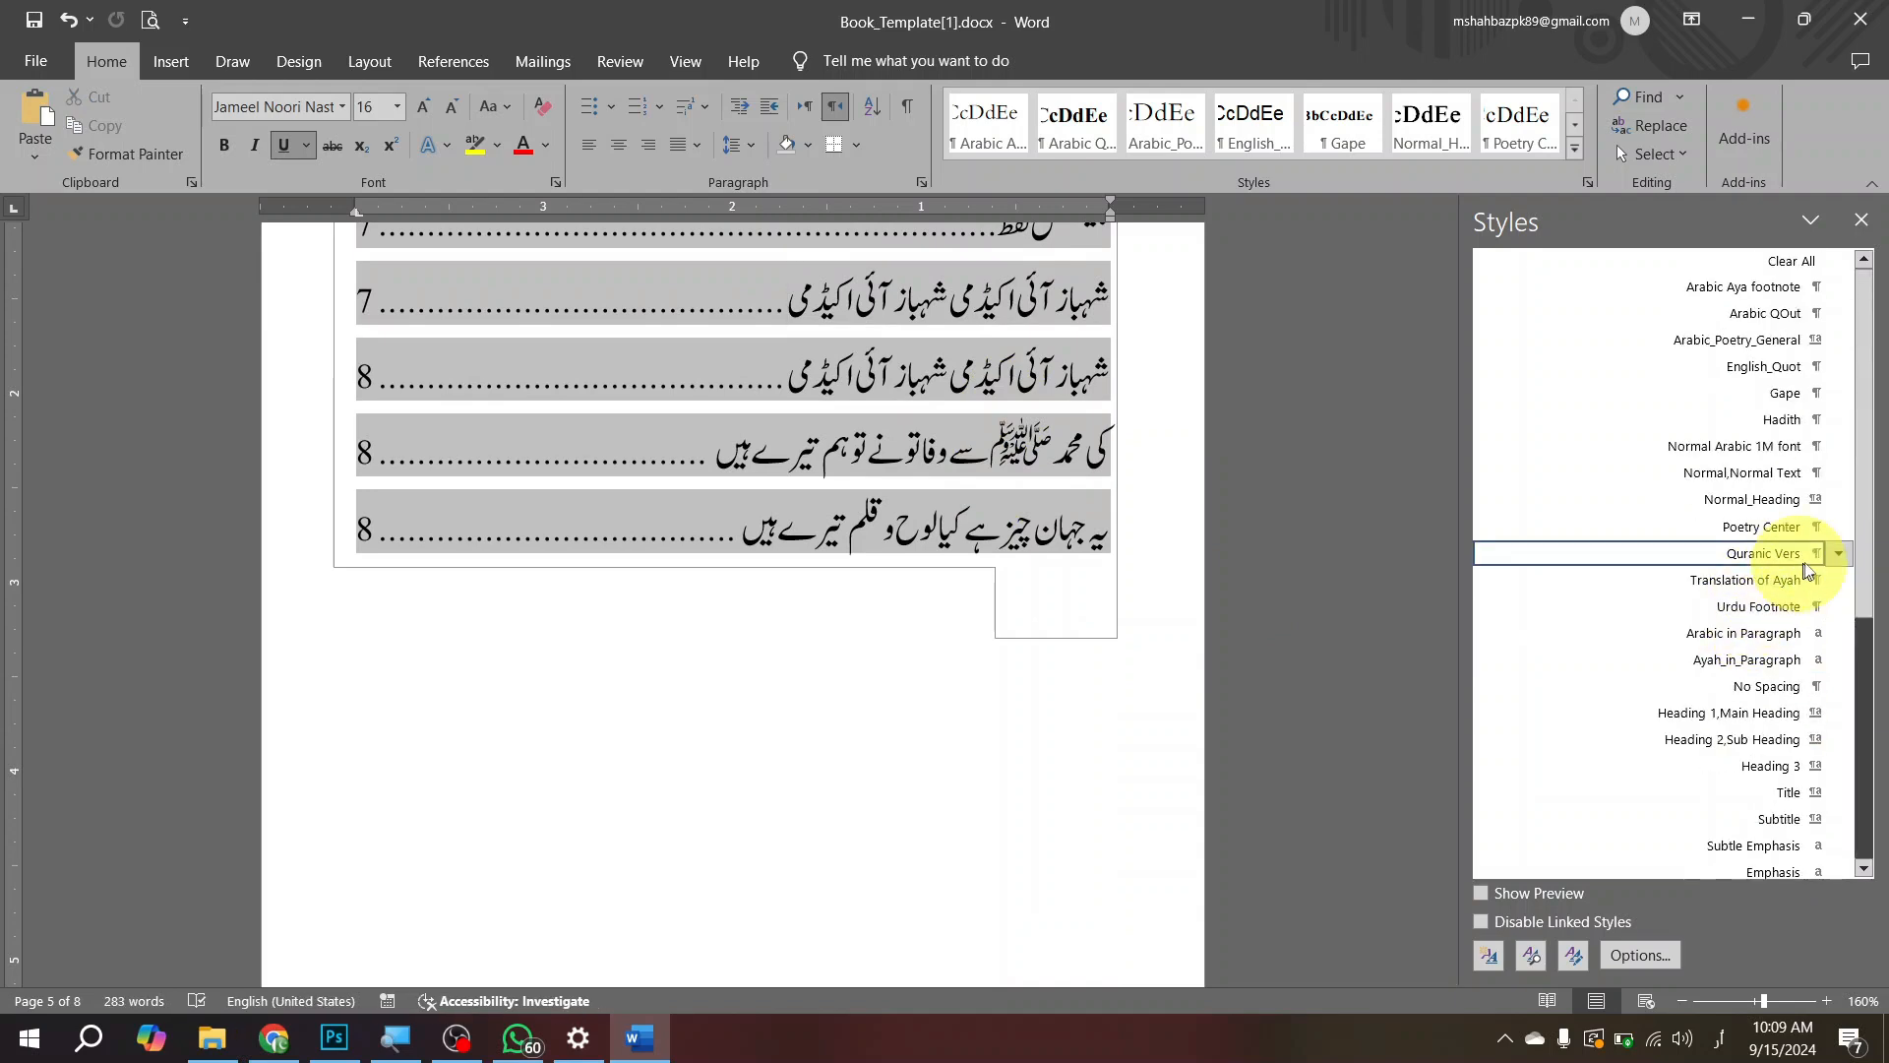
pyautogui.scroll(-4, 1786, 570)
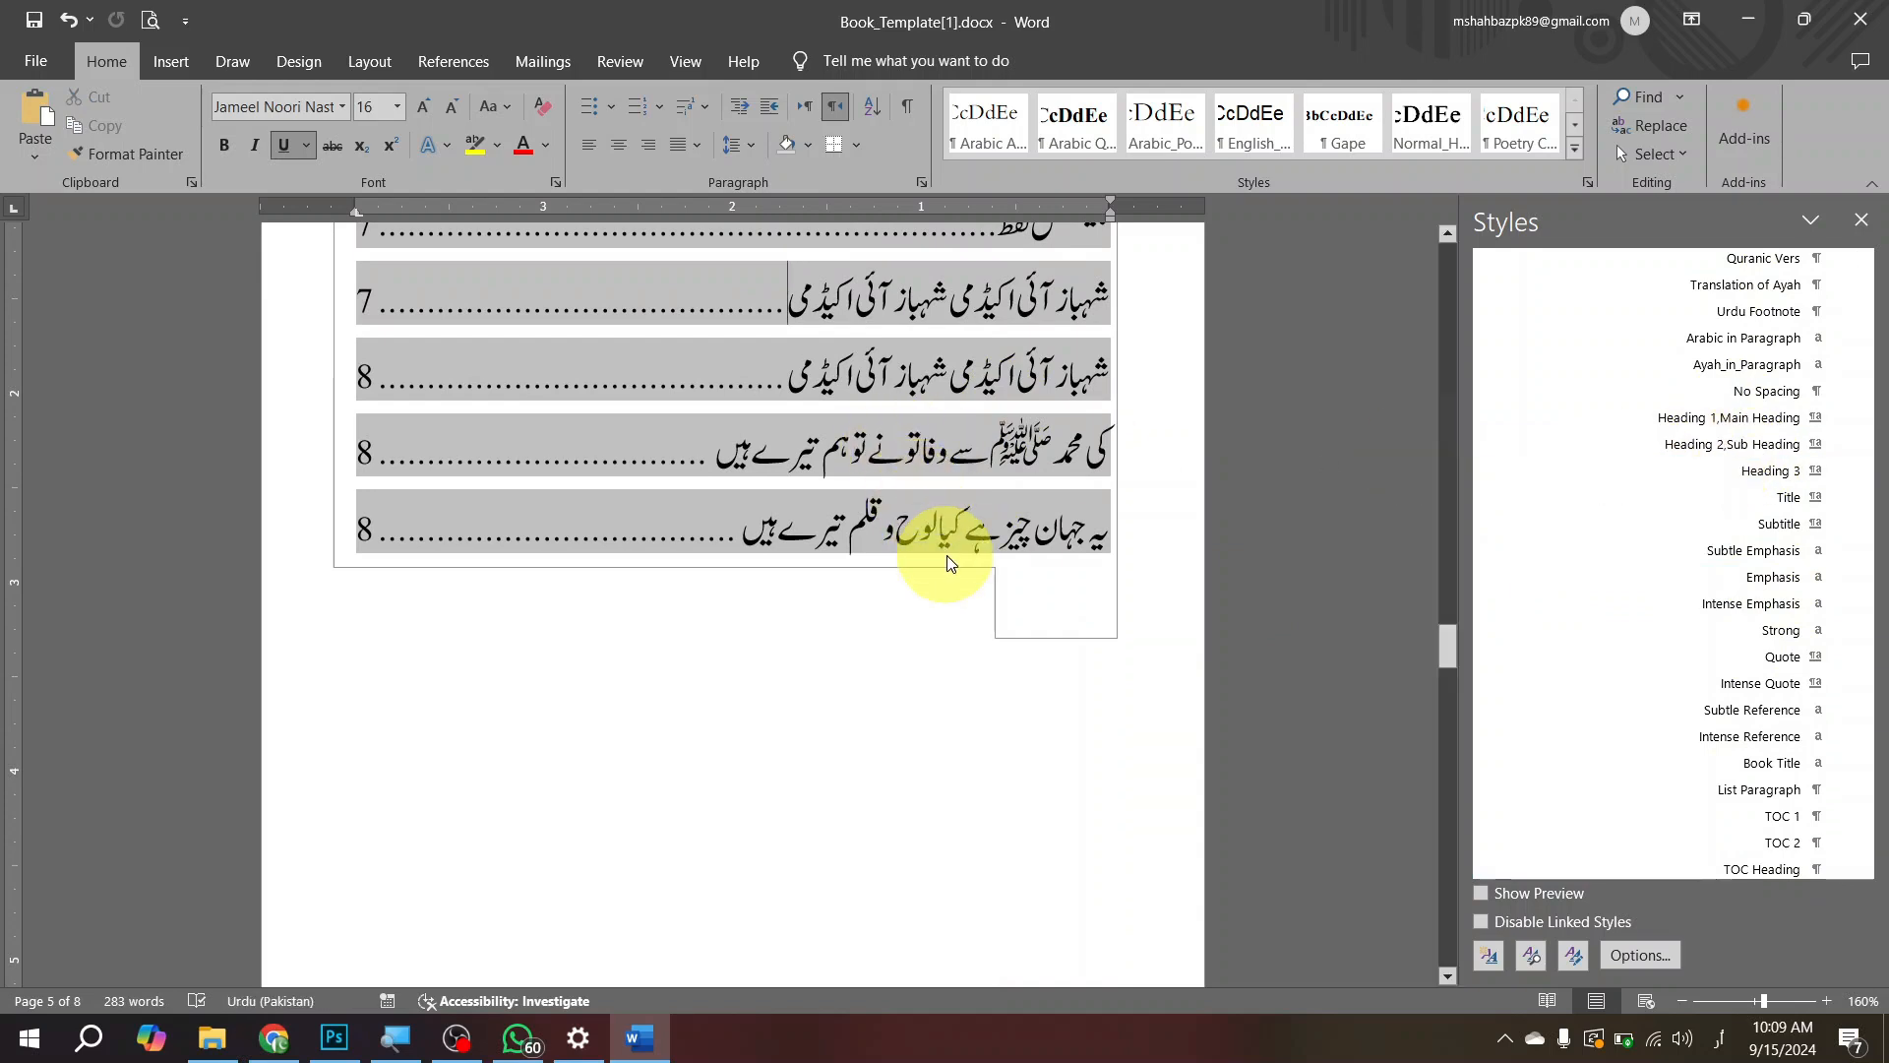
pyautogui.scroll(-15, 950, 560)
pyautogui.click(960, 588)
pyautogui.scroll(-3, 915, 565)
pyautogui.scroll(5, 846, 482)
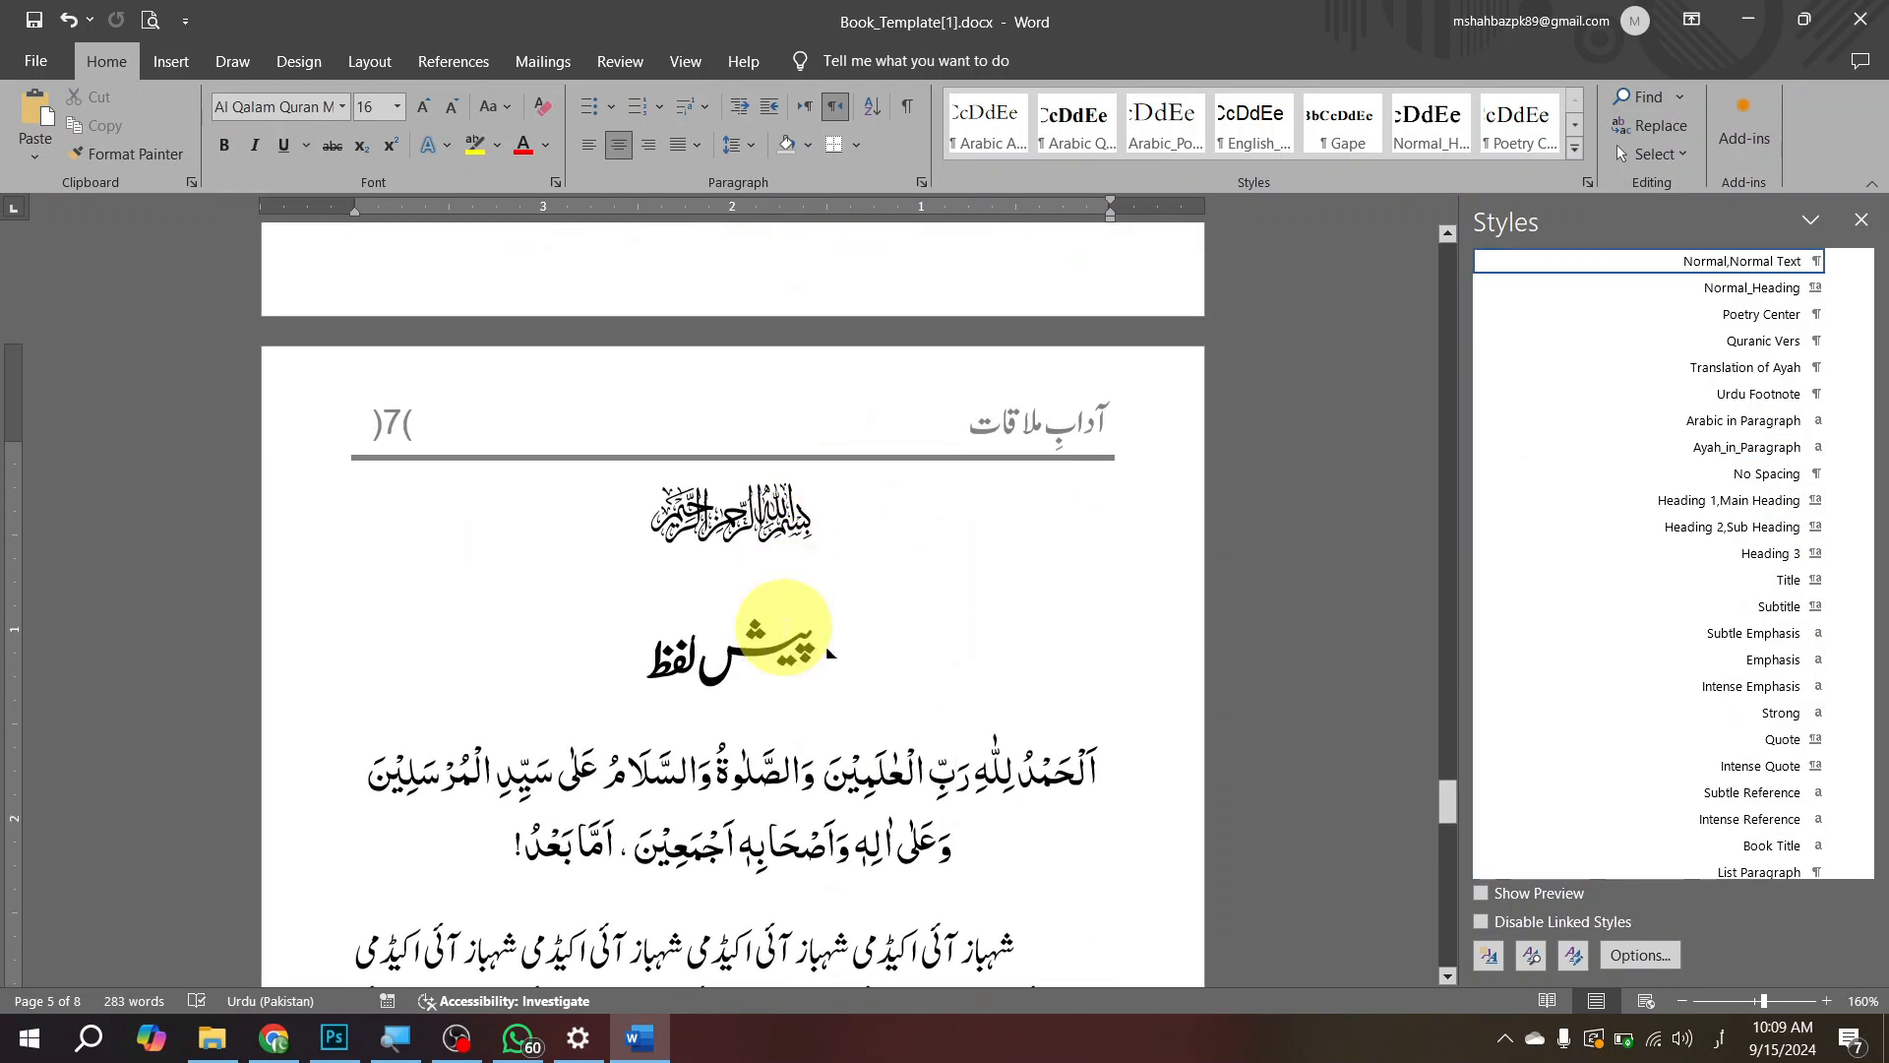
pyautogui.scroll(-12, 806, 630)
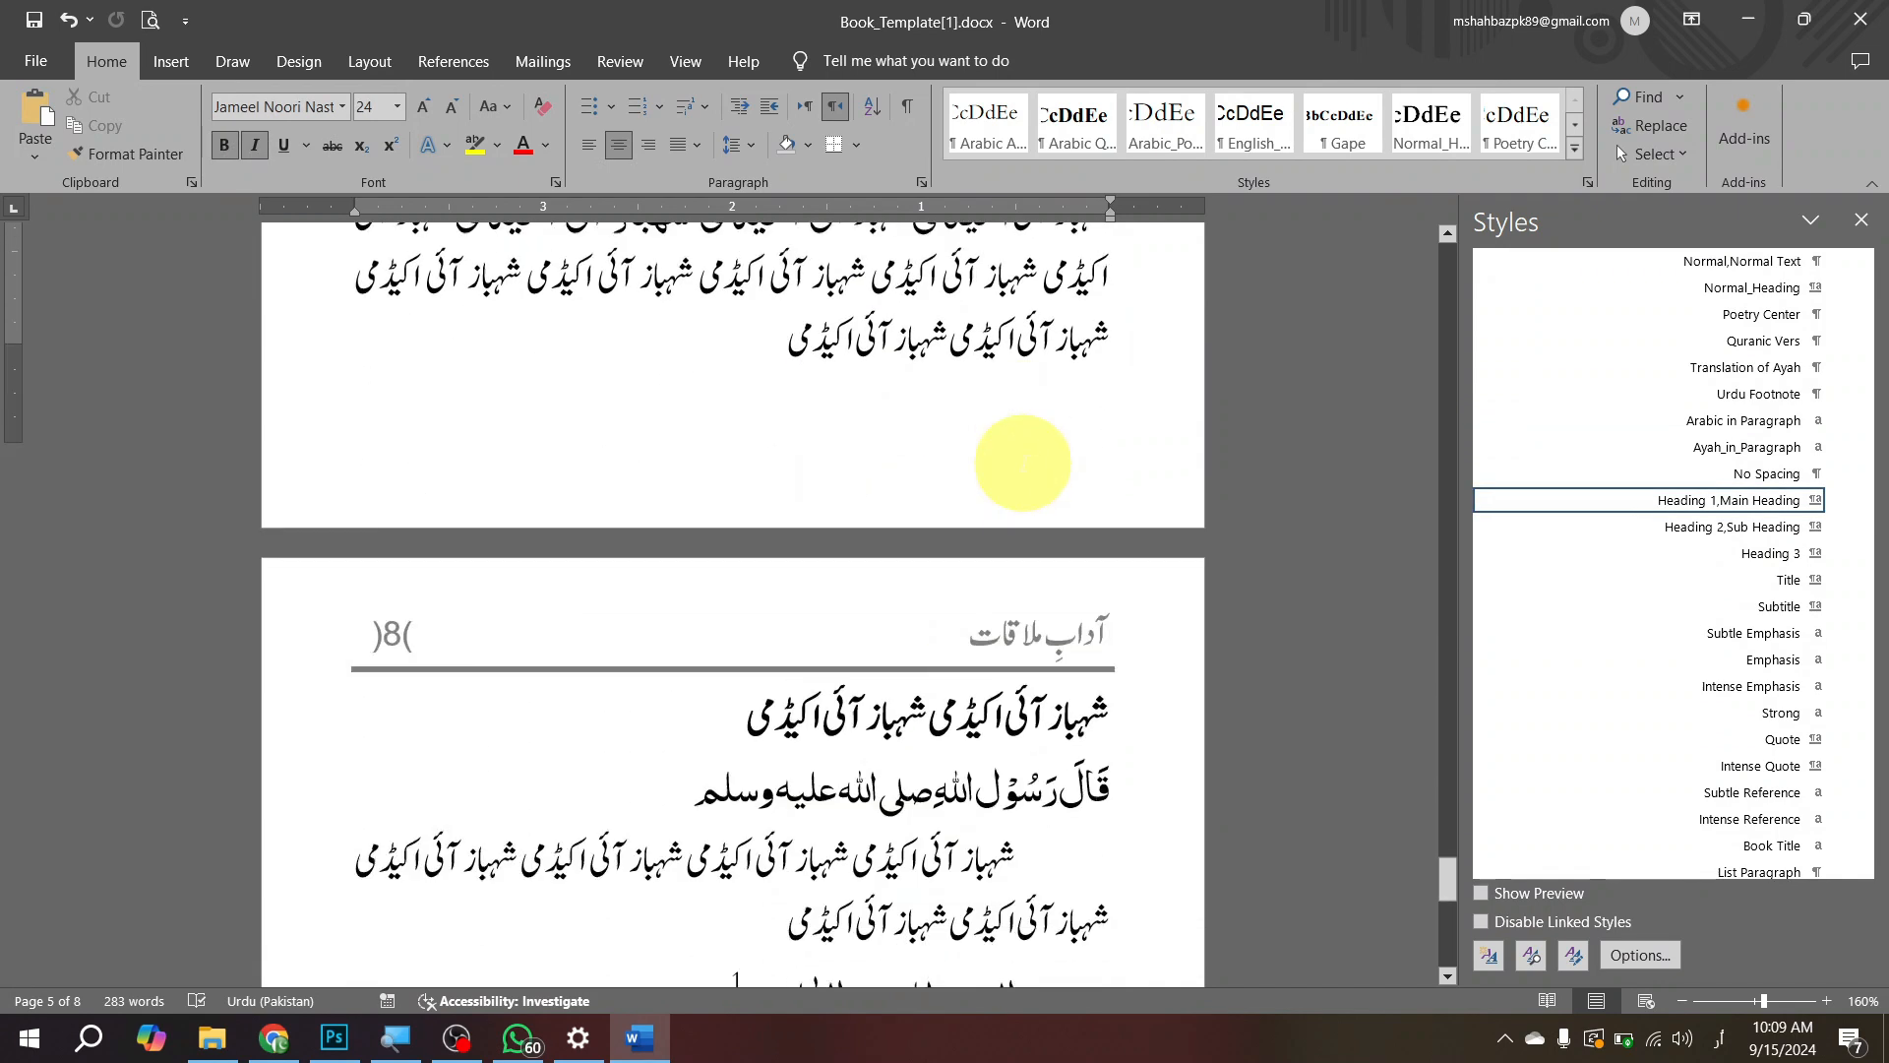
pyautogui.moveTo(1107, 624); pyautogui.dragTo(841, 630)
pyautogui.scroll(20, 846, 630)
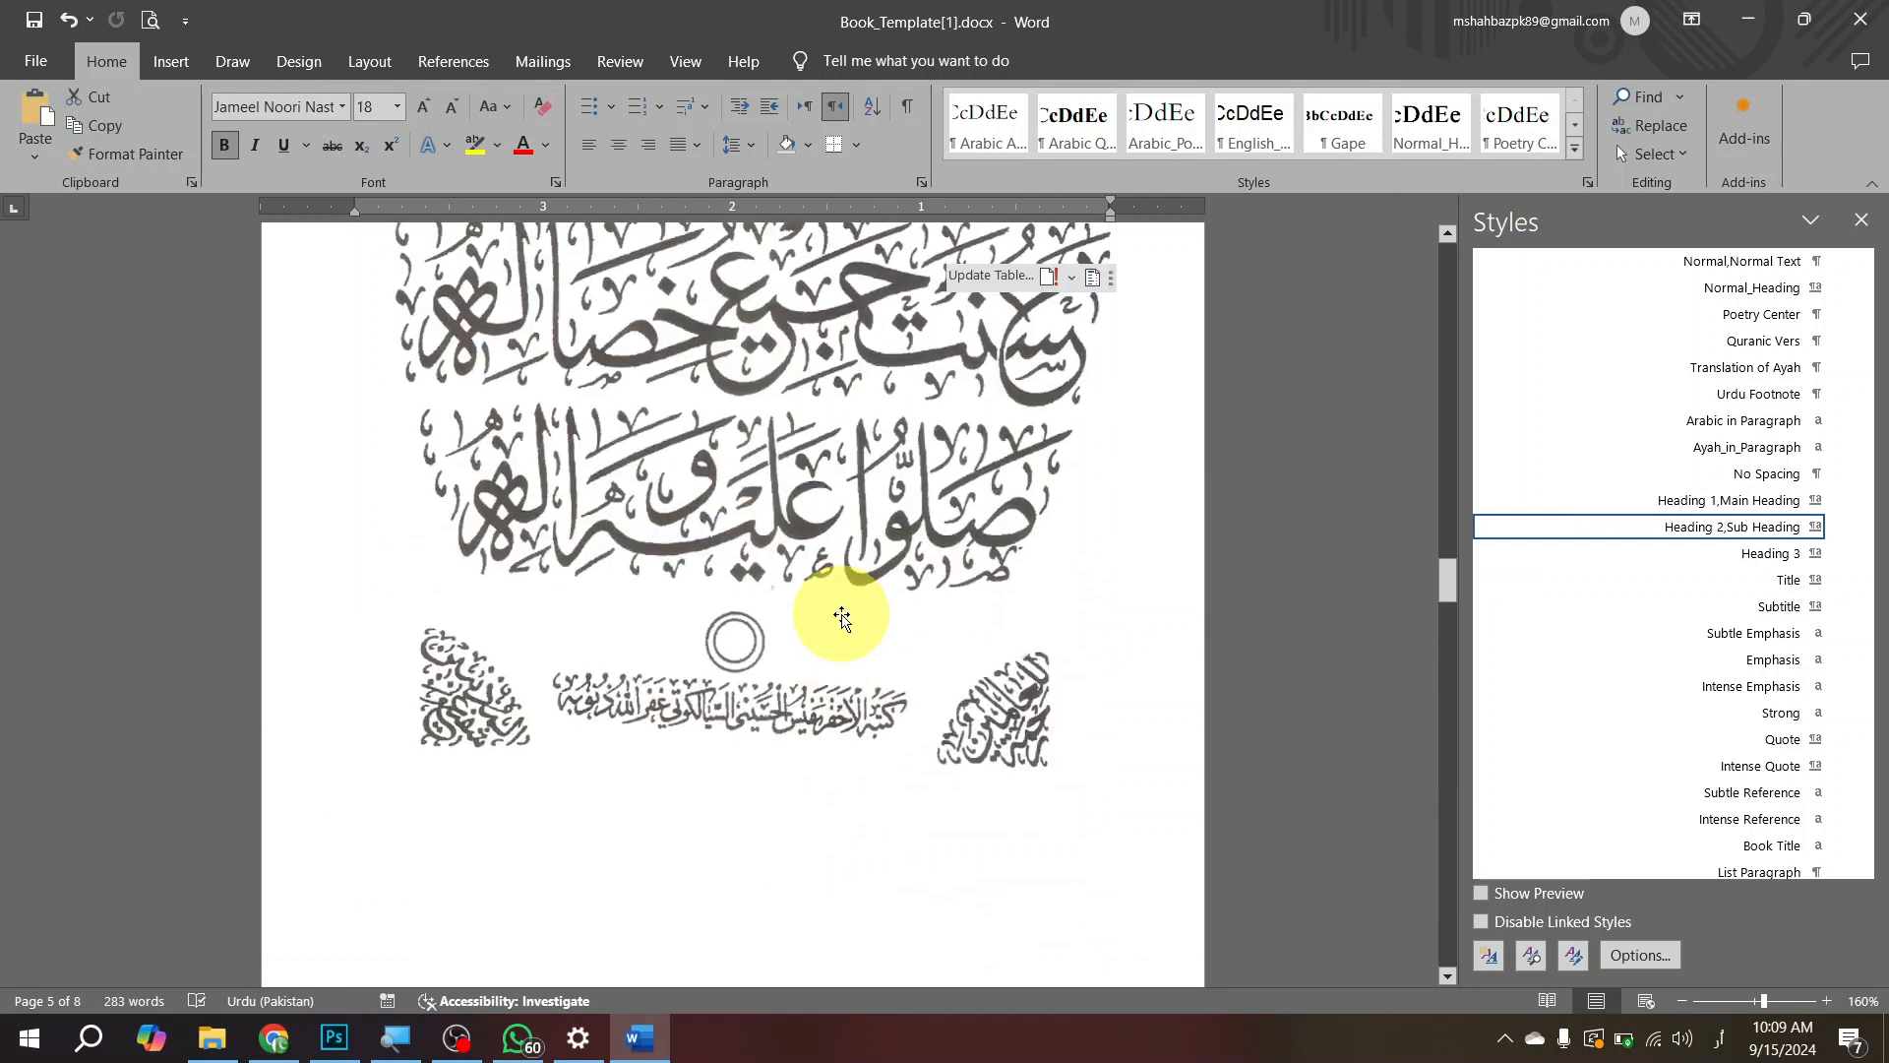
pyautogui.scroll(-1, 851, 630)
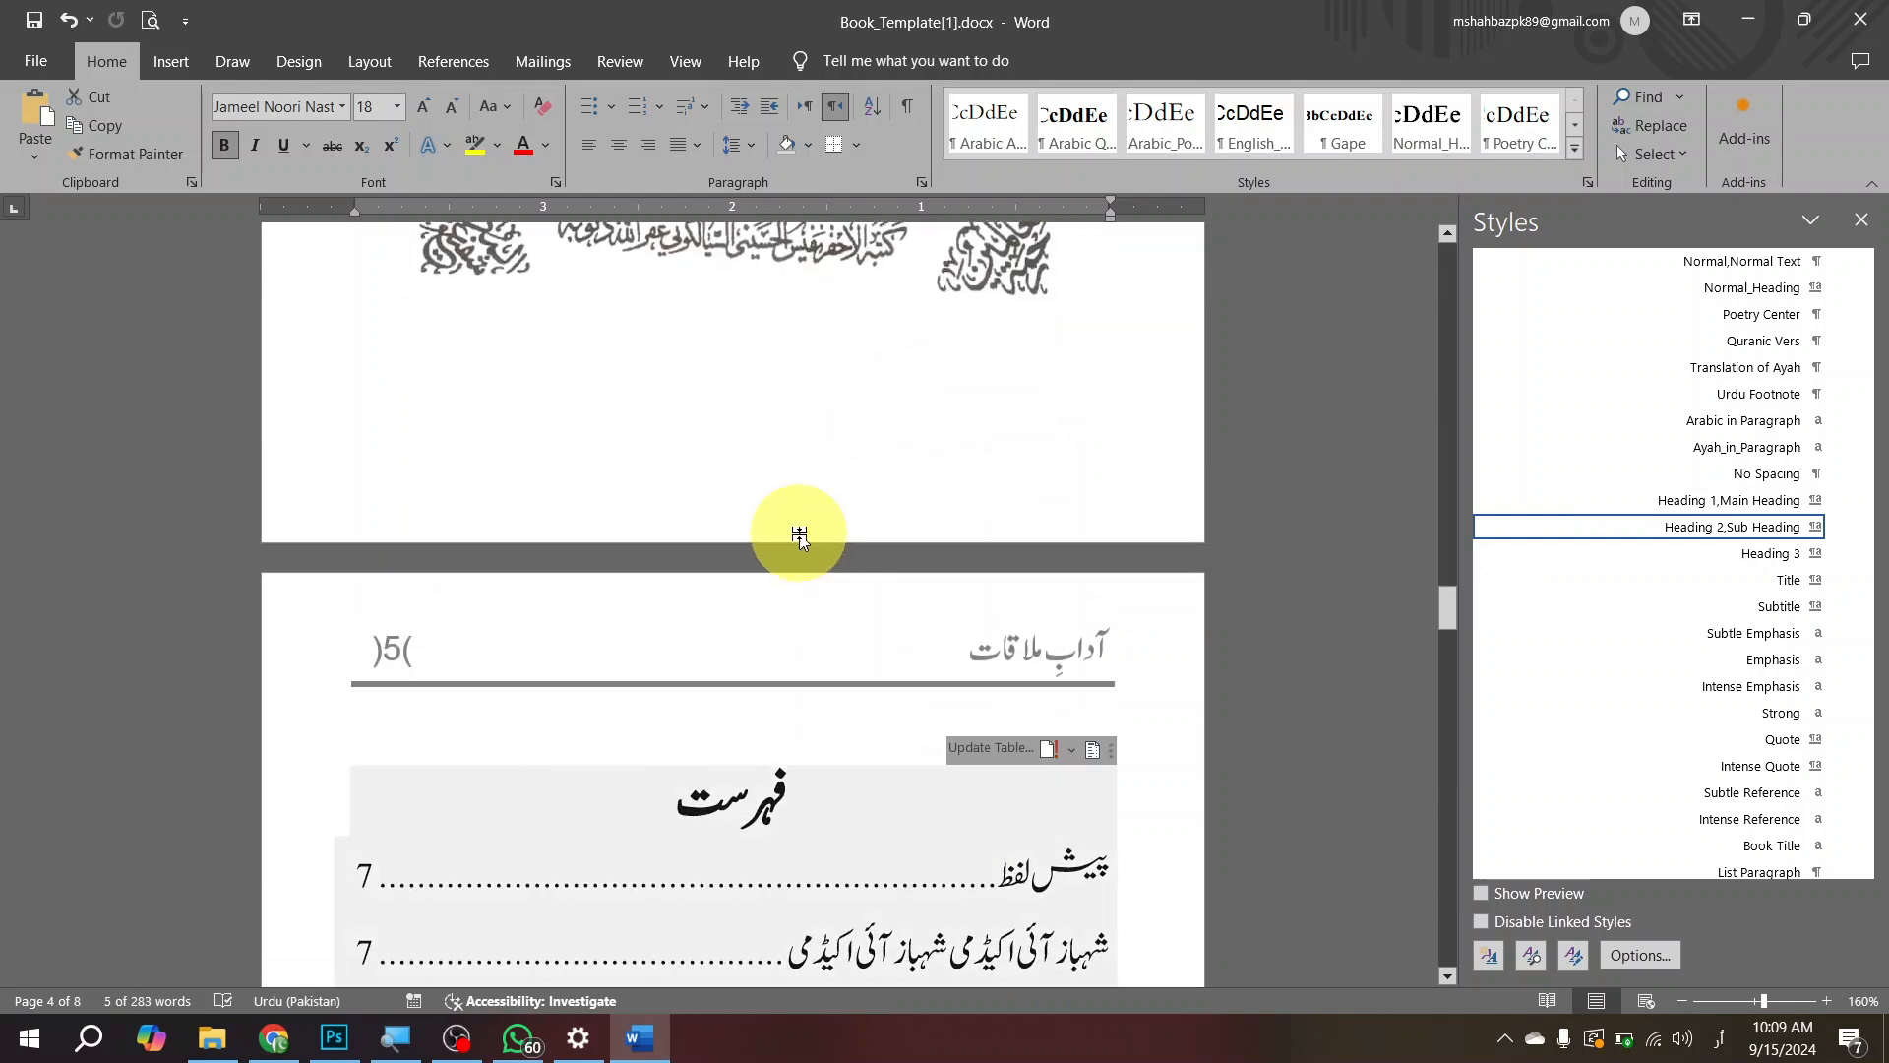
pyautogui.scroll(-8, 900, 620)
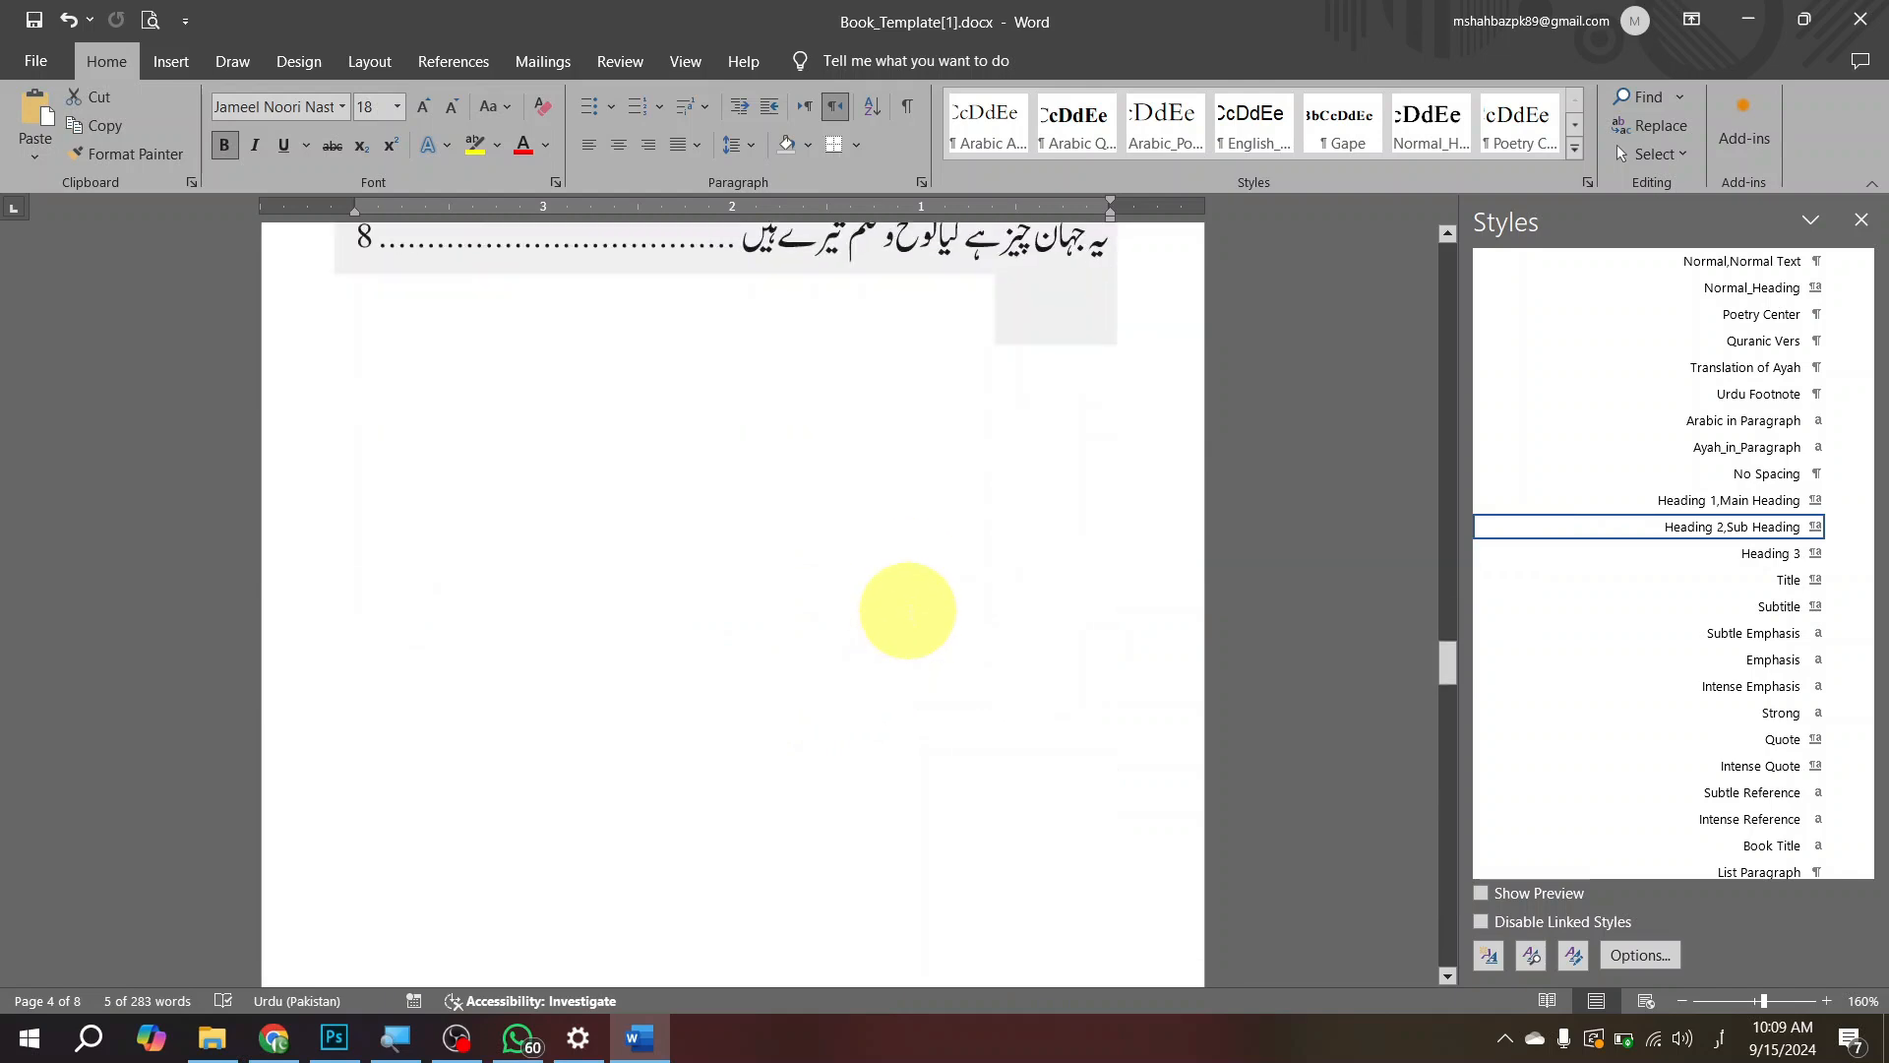
pyautogui.scroll(-10, 908, 610)
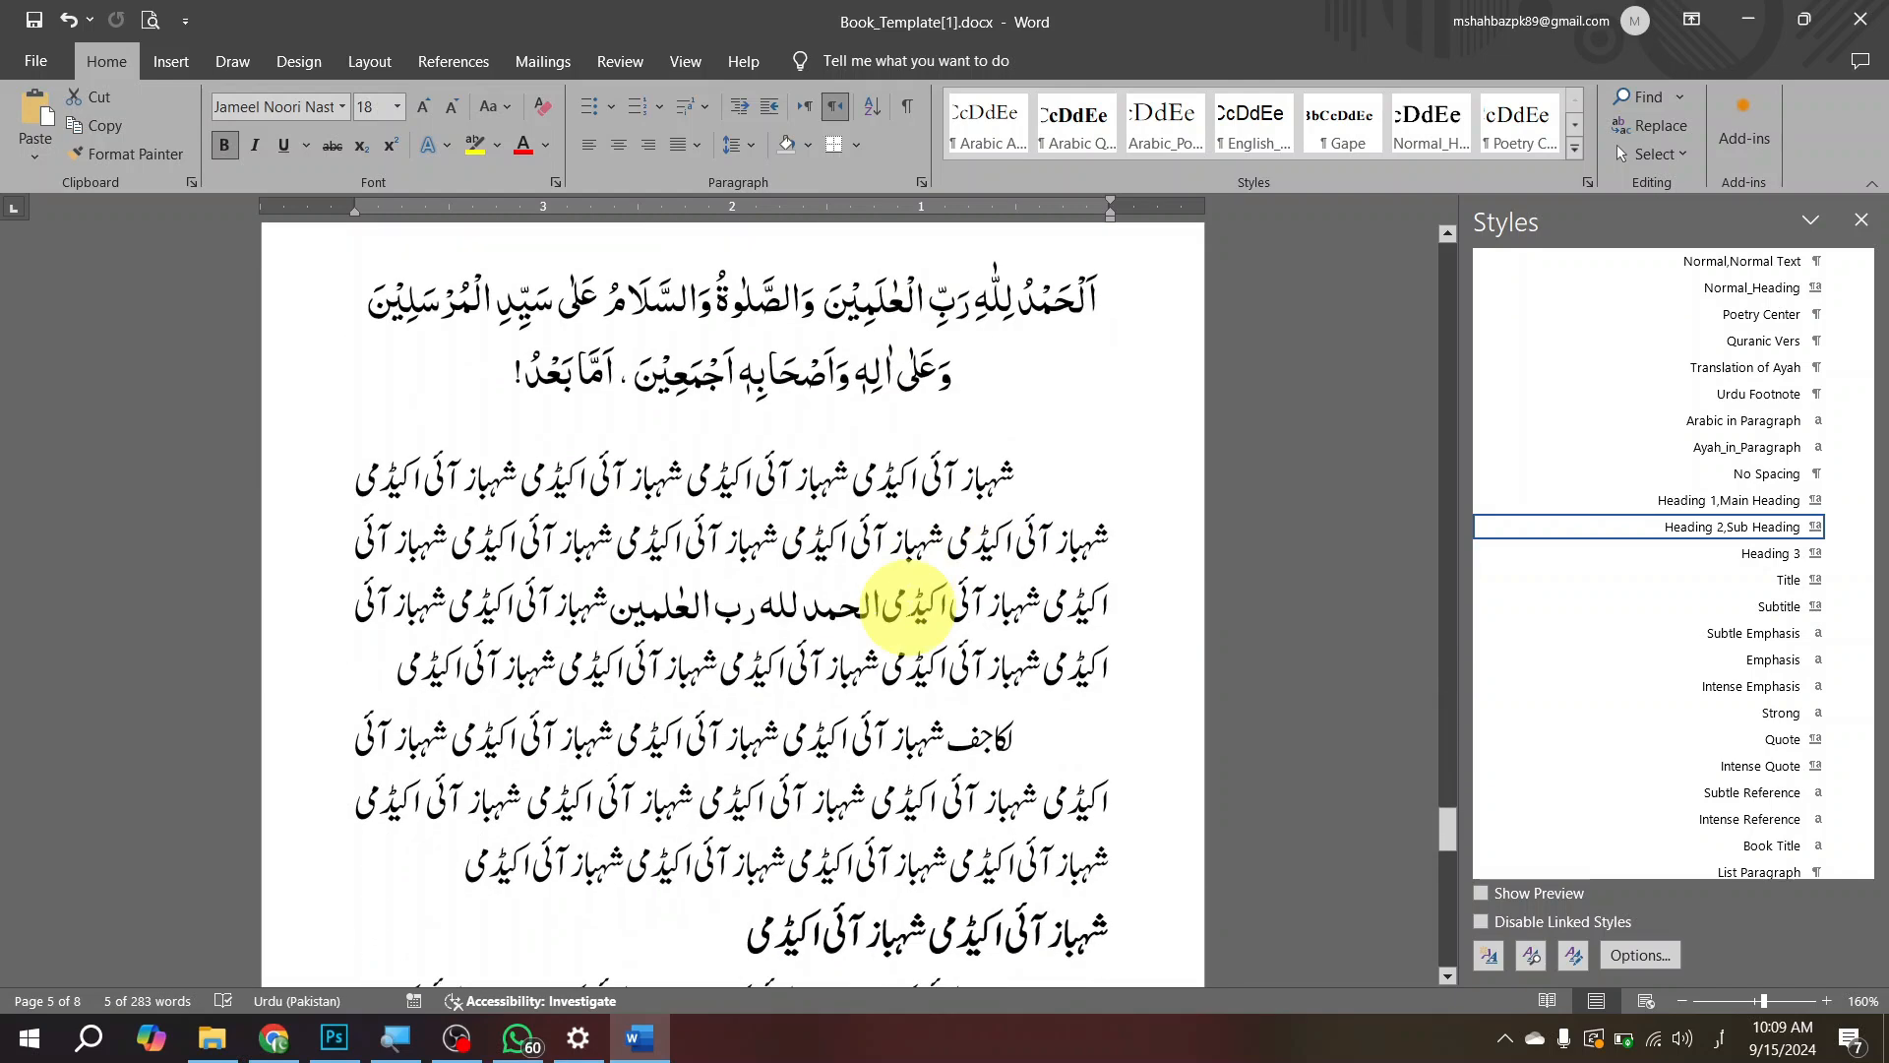
# Step: Modify the Normal,Normal Text style's font, setting both the Latin text size and the complex scripts size to 15
pyautogui.click(917, 540)
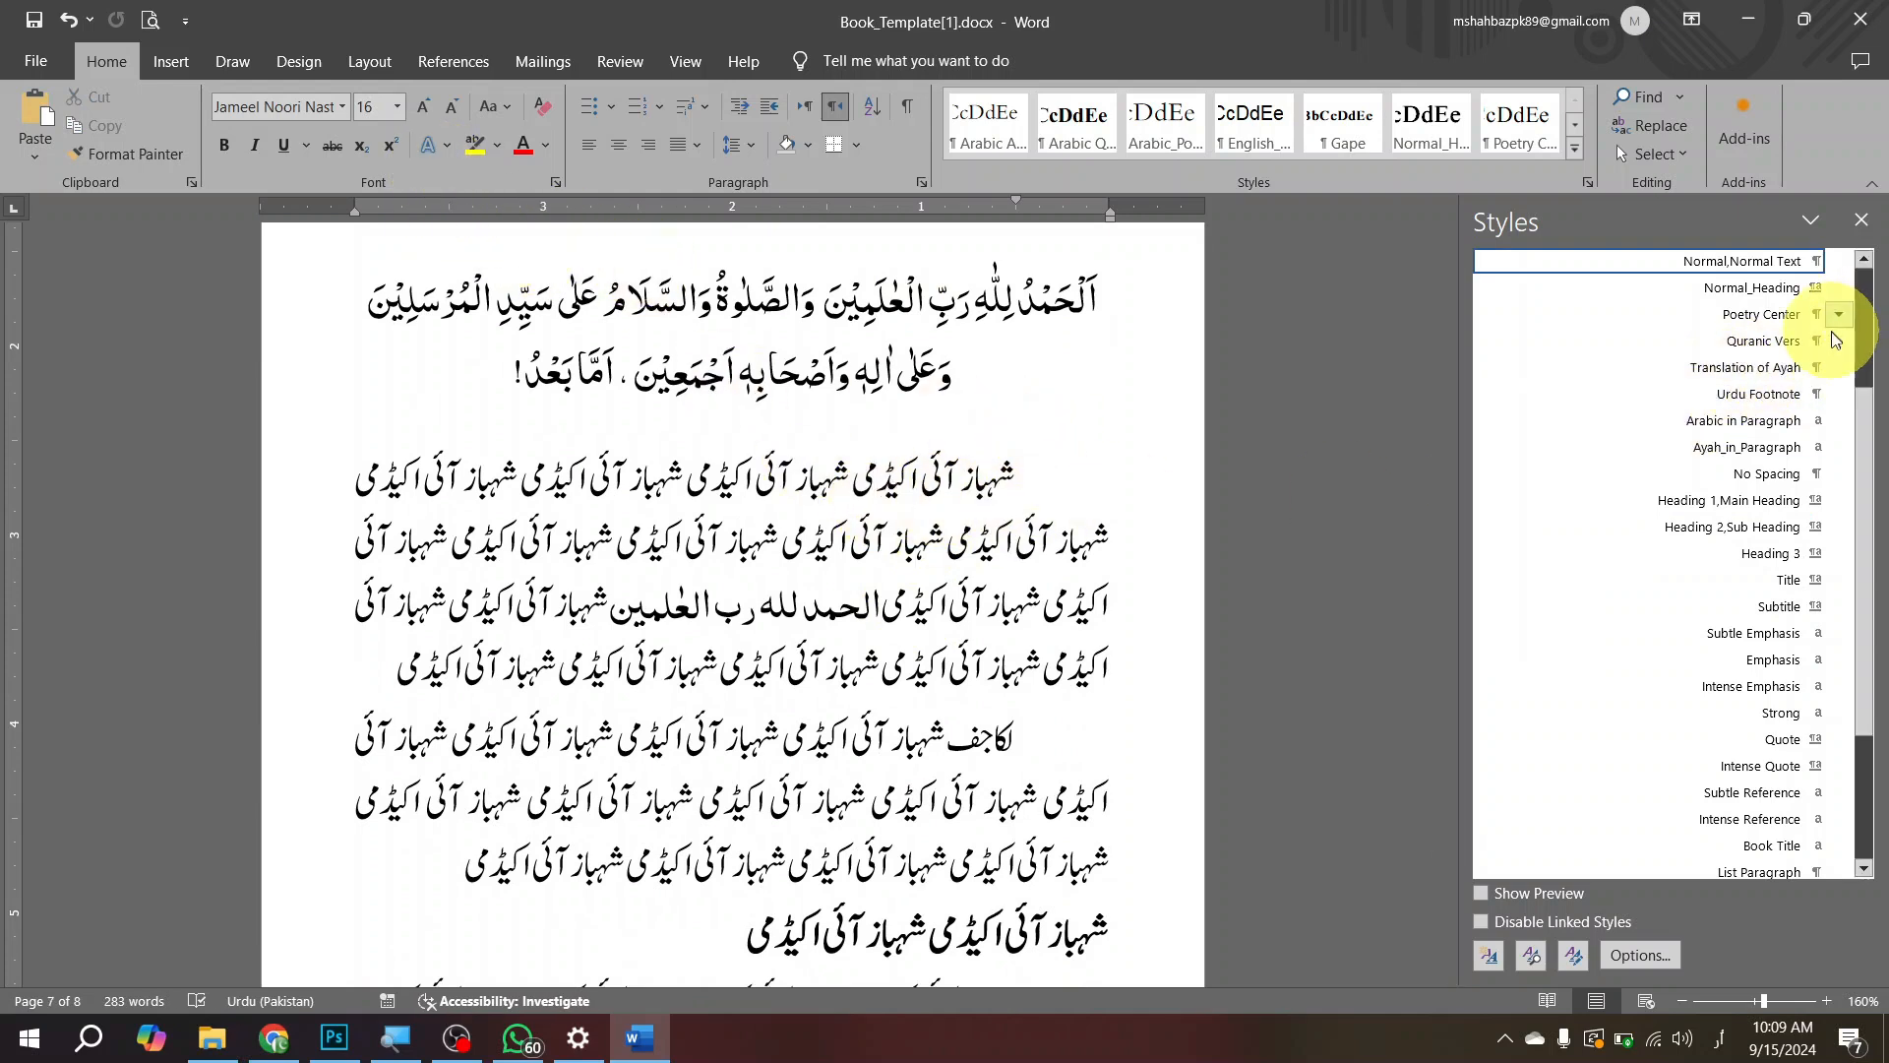
pyautogui.scroll(3, 1834, 339)
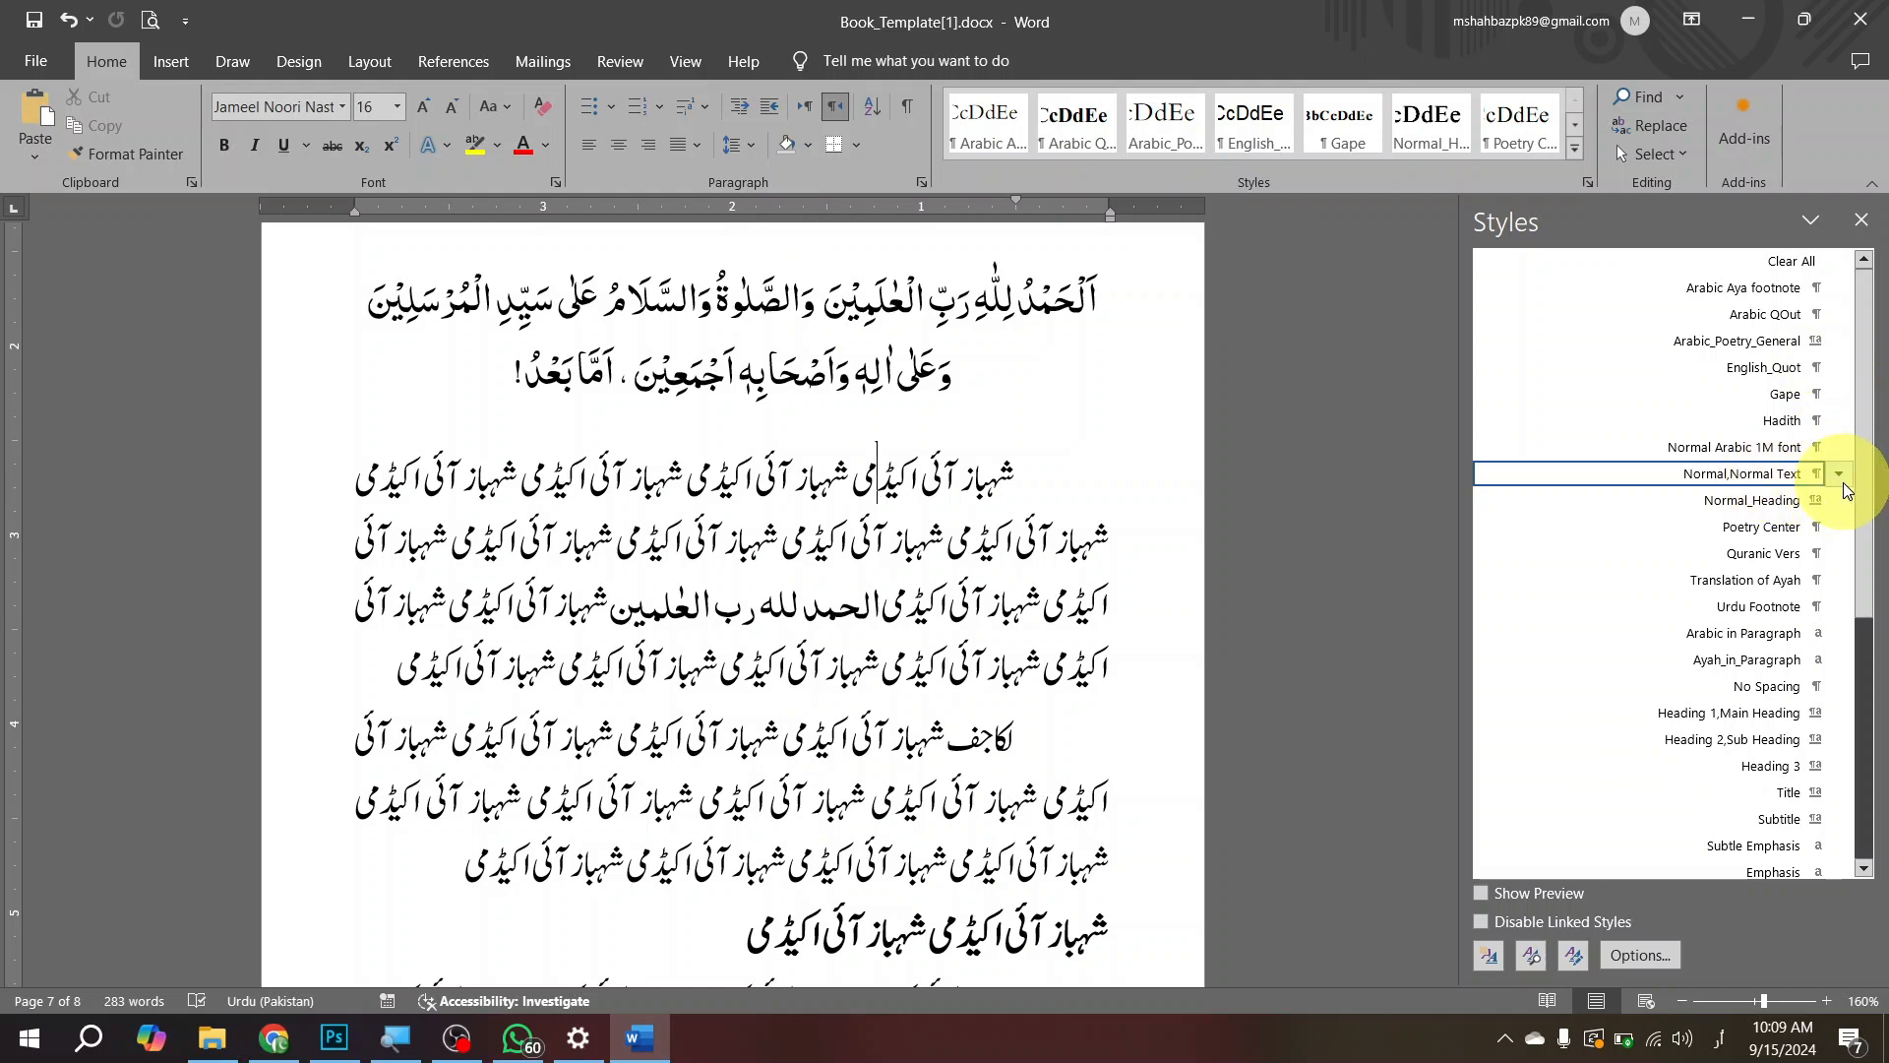
pyautogui.click(1842, 481)
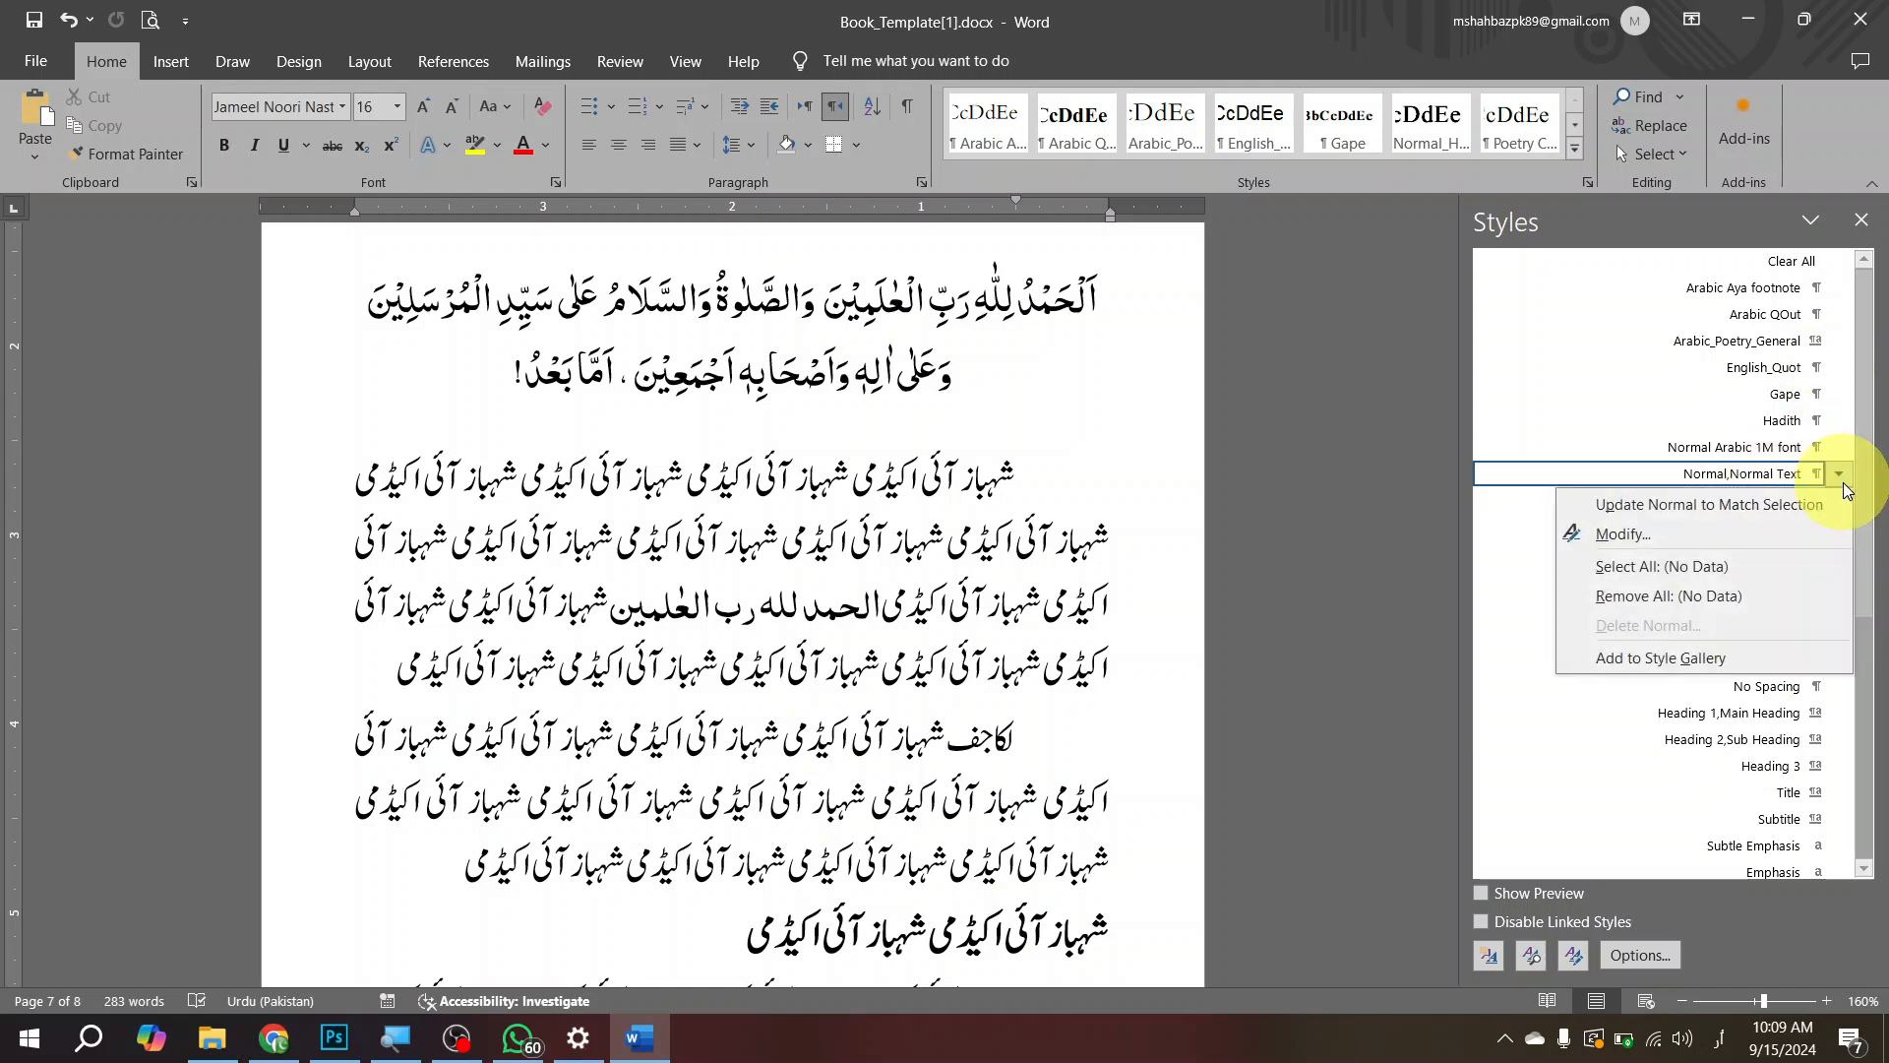
pyautogui.click(1703, 534)
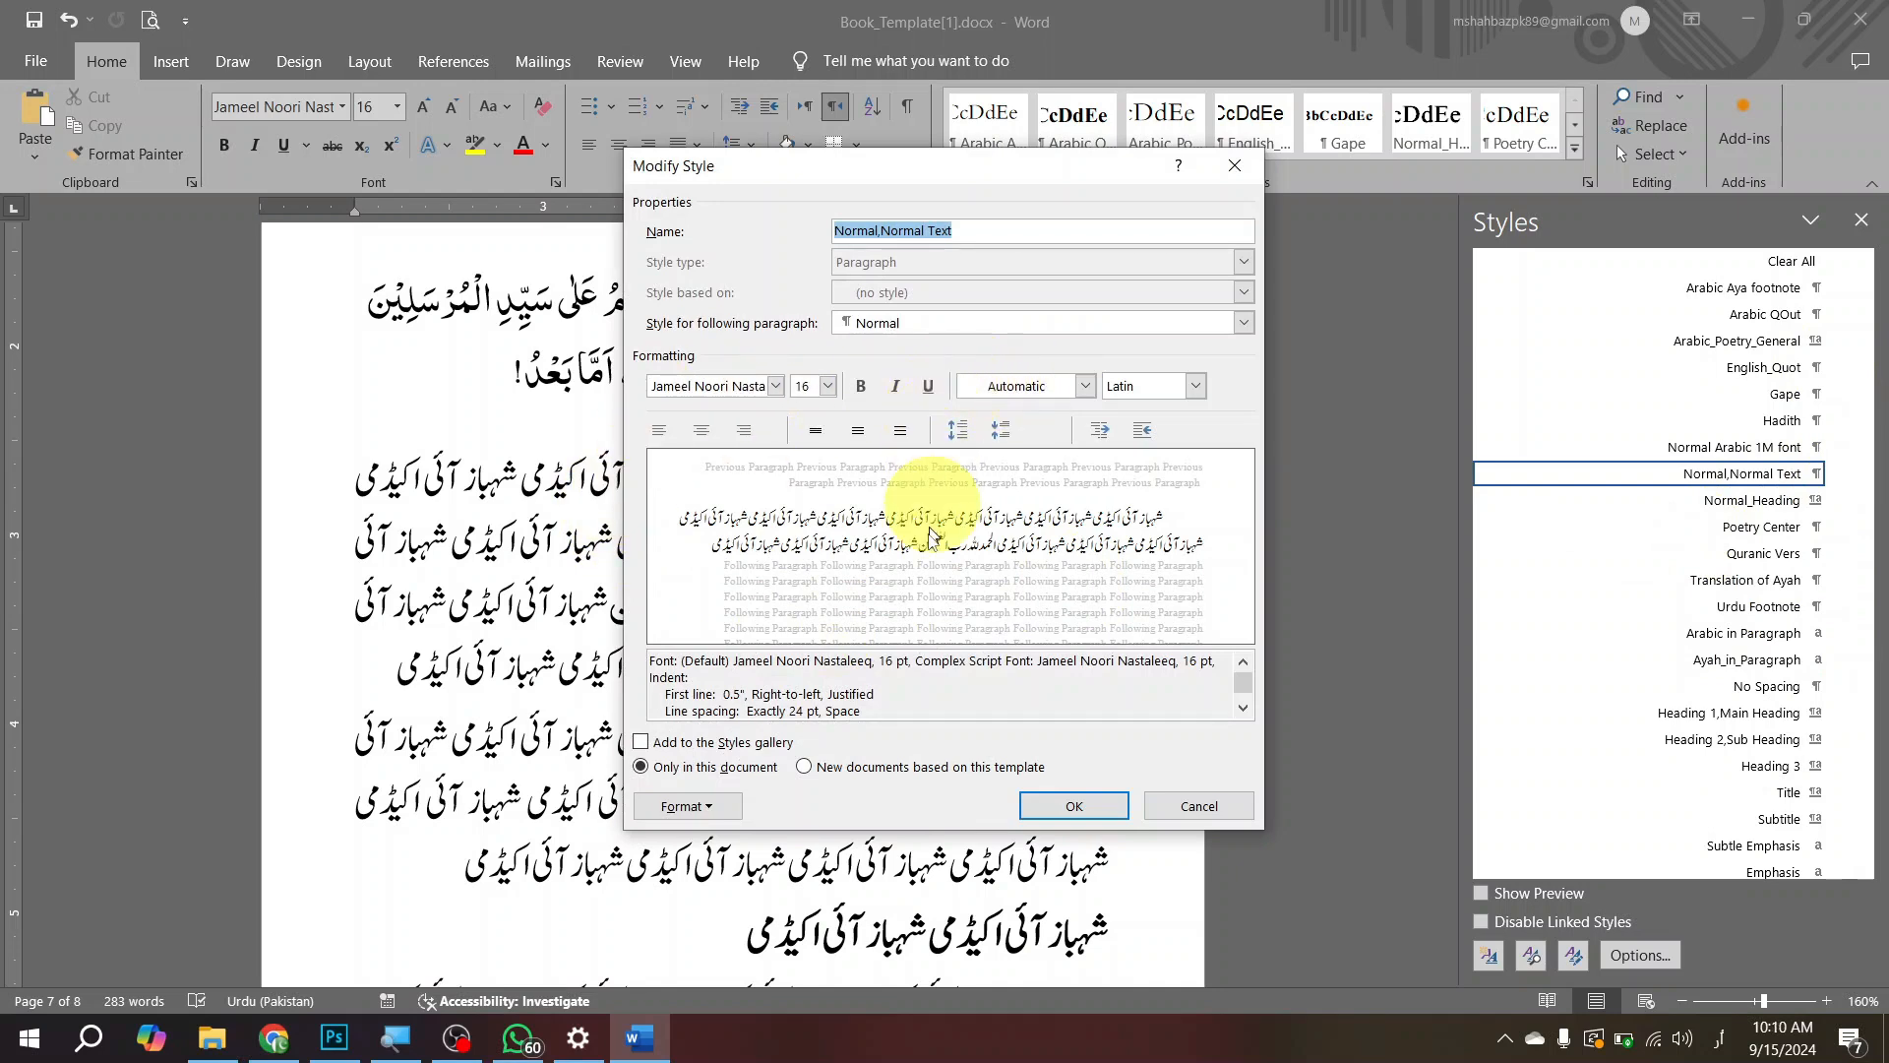
pyautogui.click(714, 807)
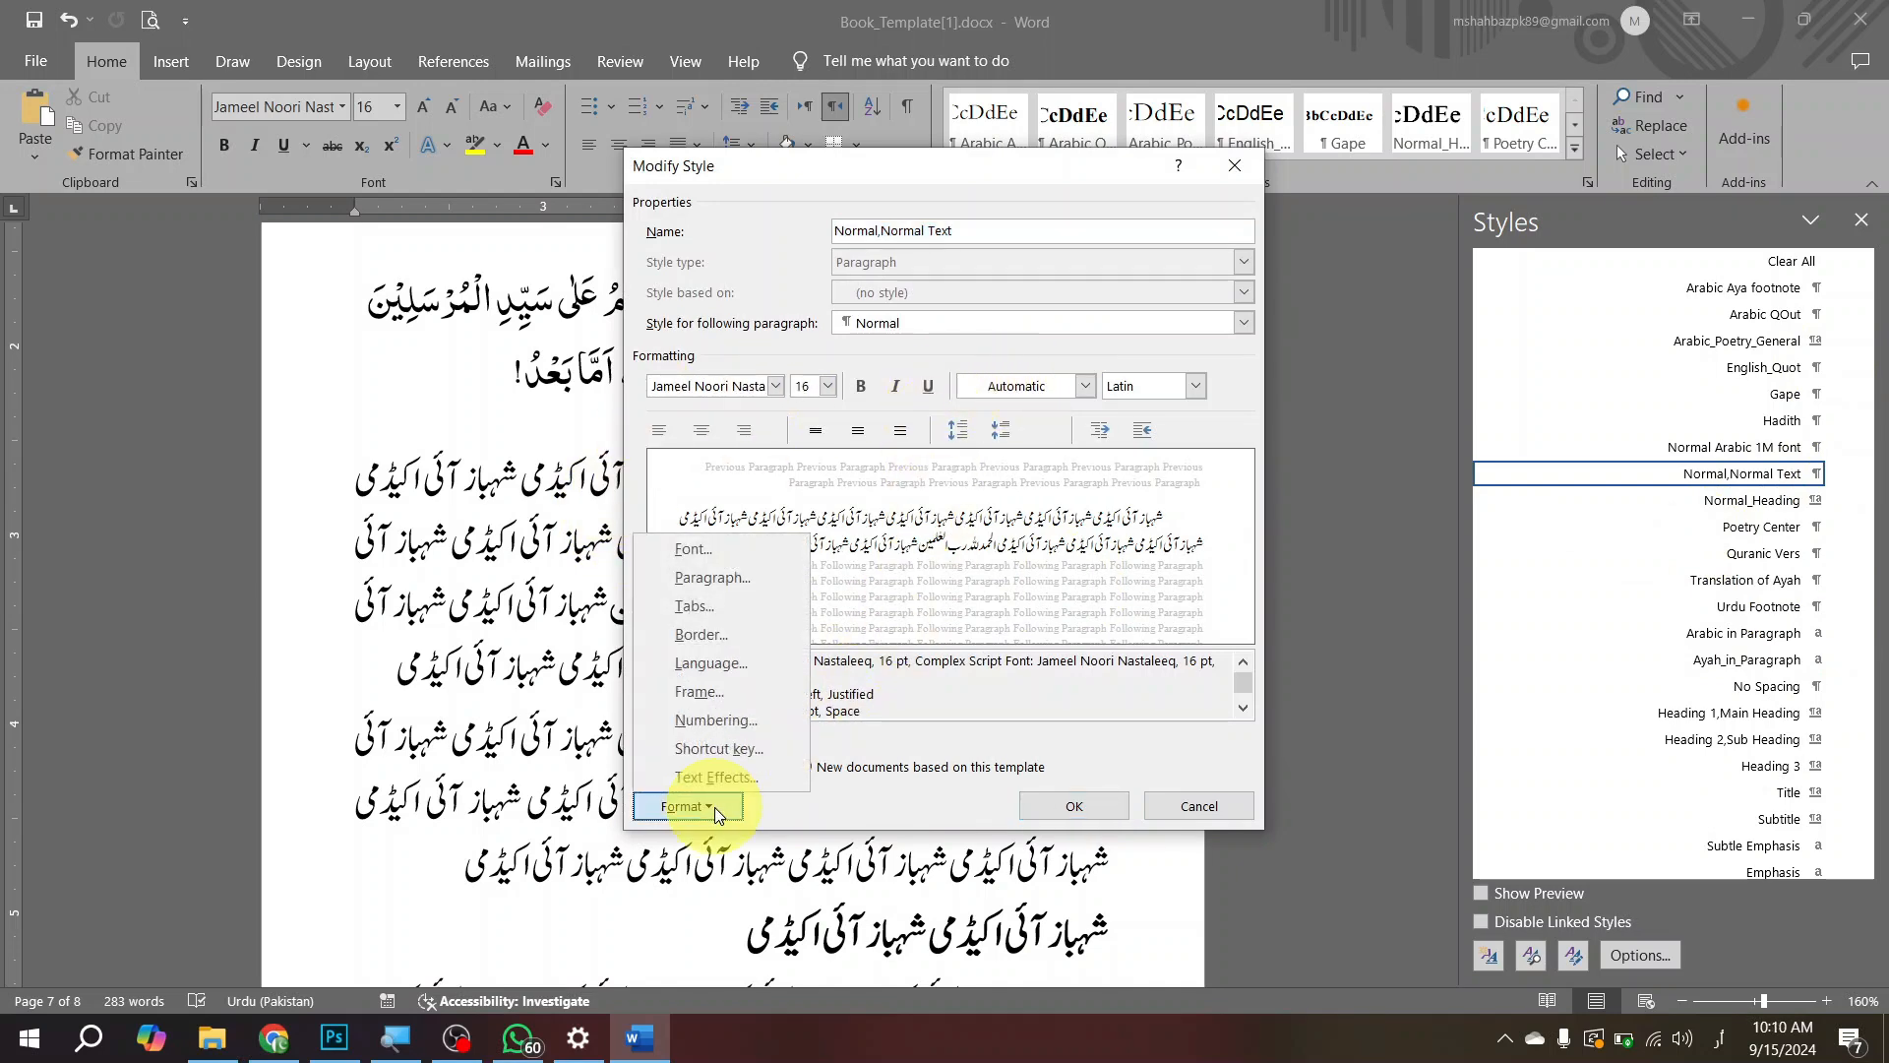
pyautogui.click(742, 551)
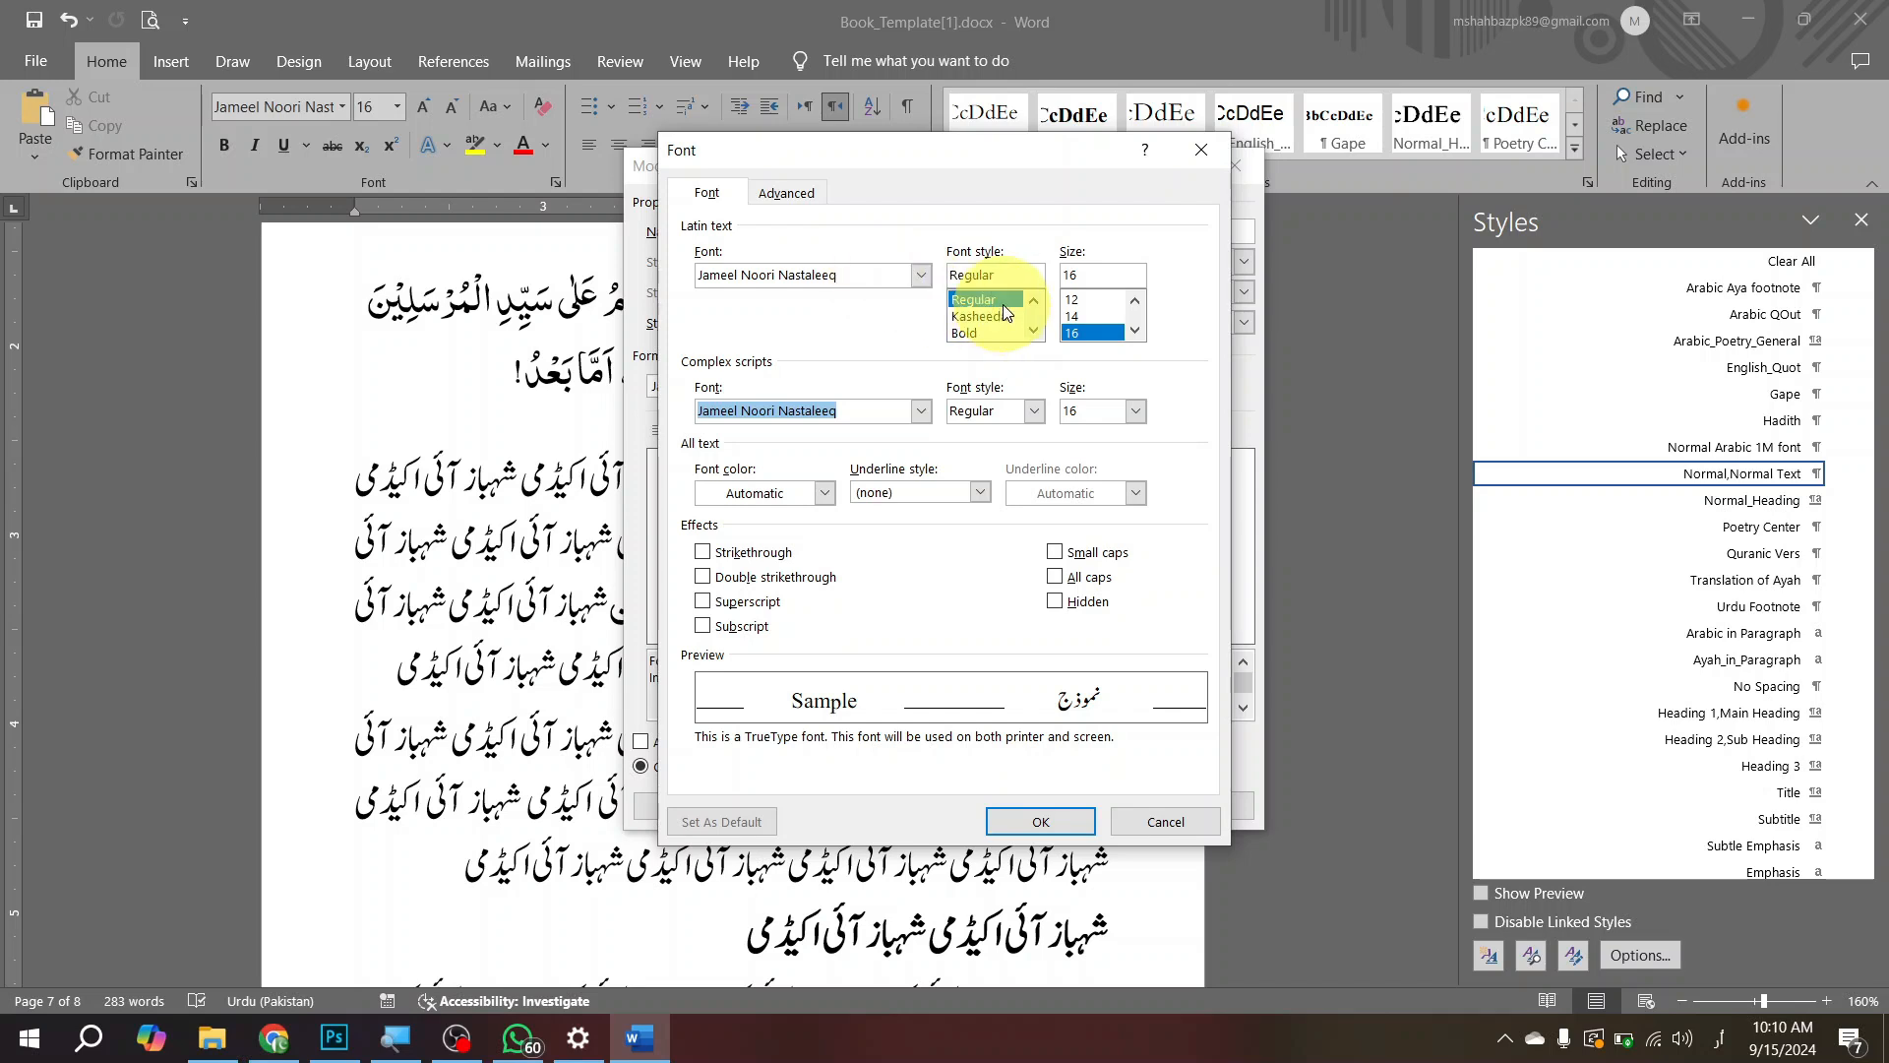
pyautogui.click(1087, 317)
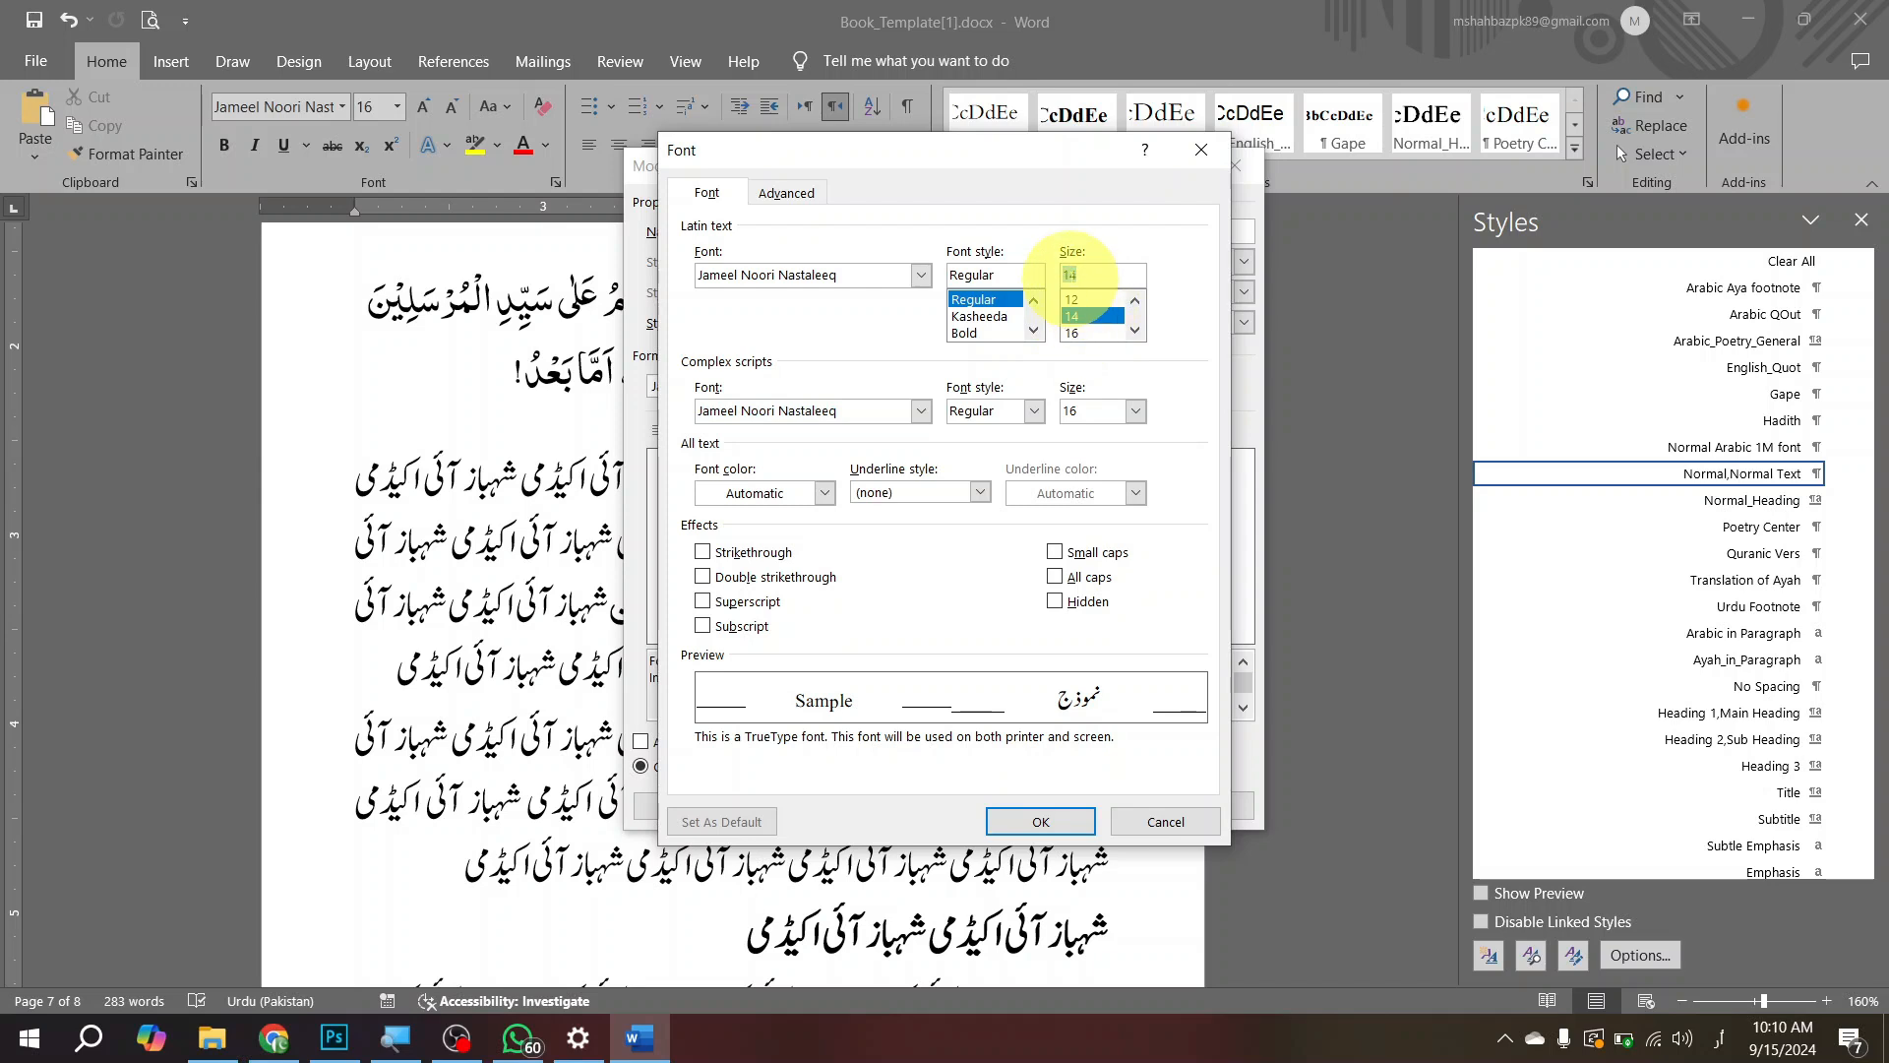
pyautogui.press('BackSpace')
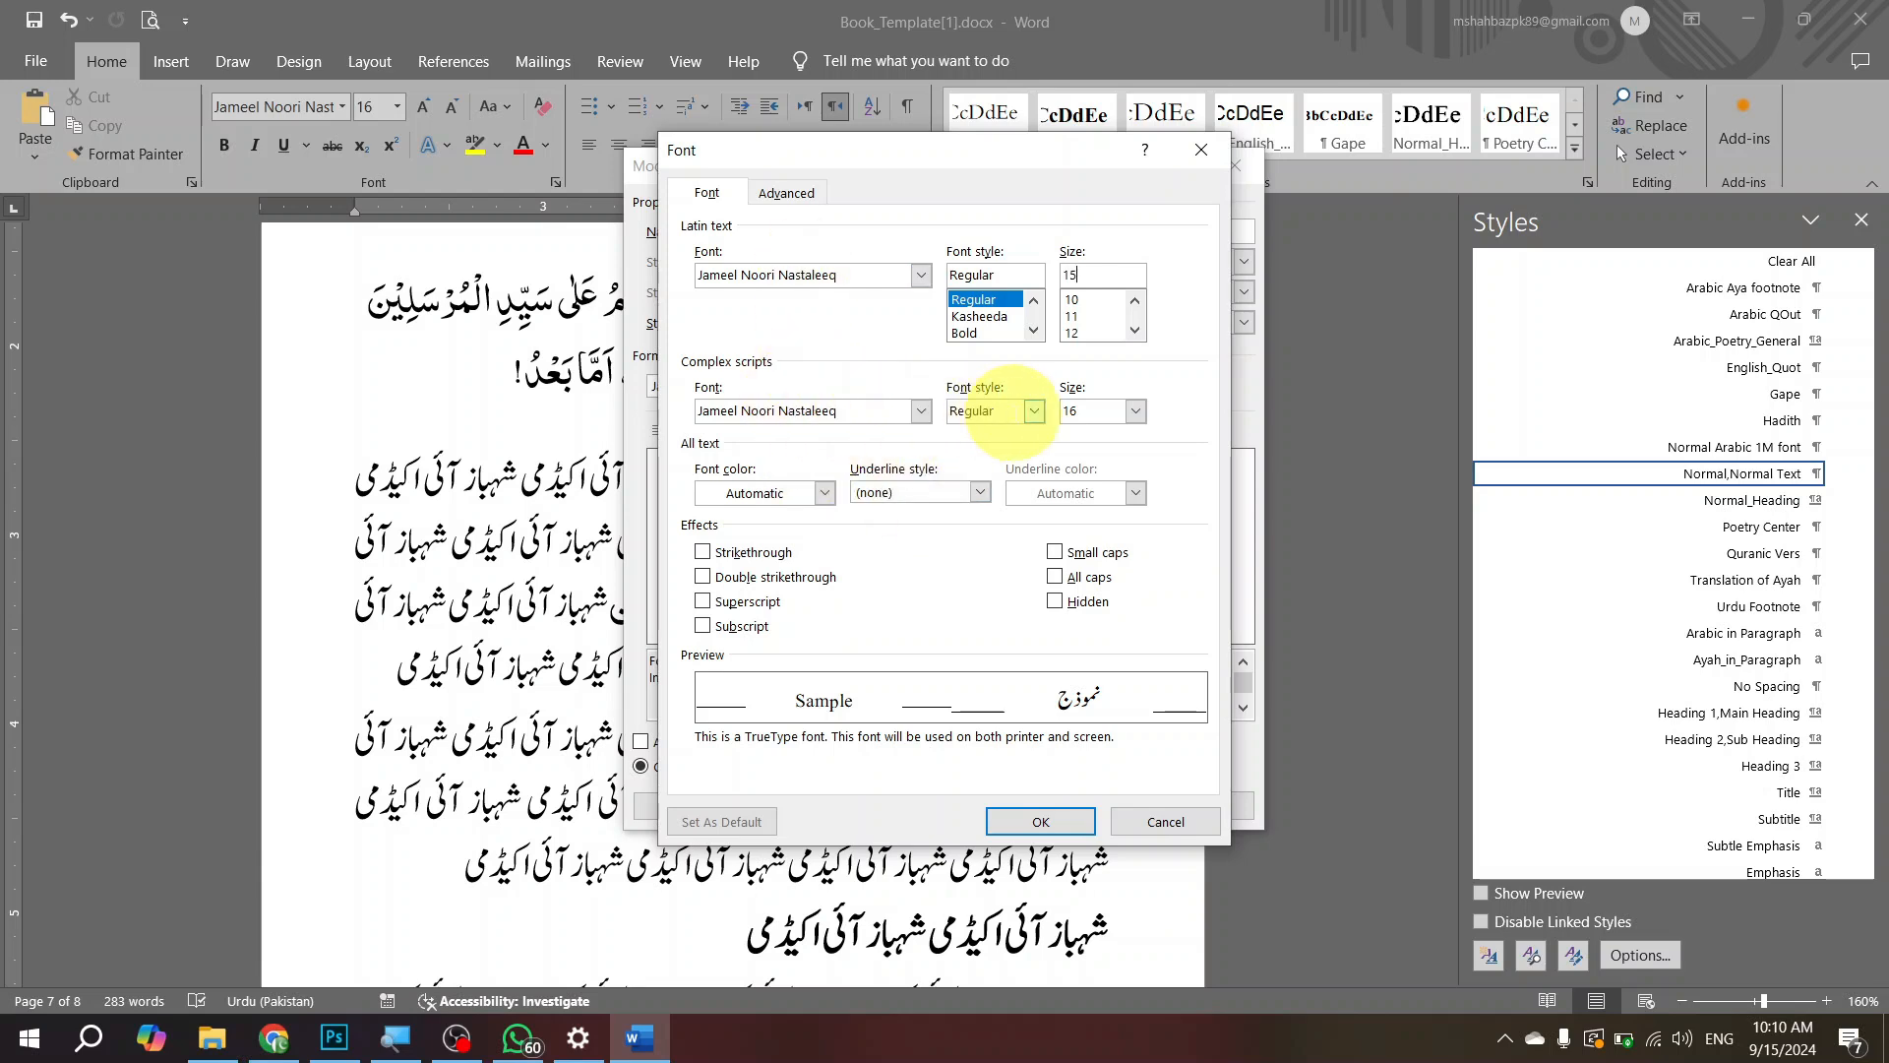
pyautogui.click(1070, 411)
pyautogui.doubleClick(1071, 411)
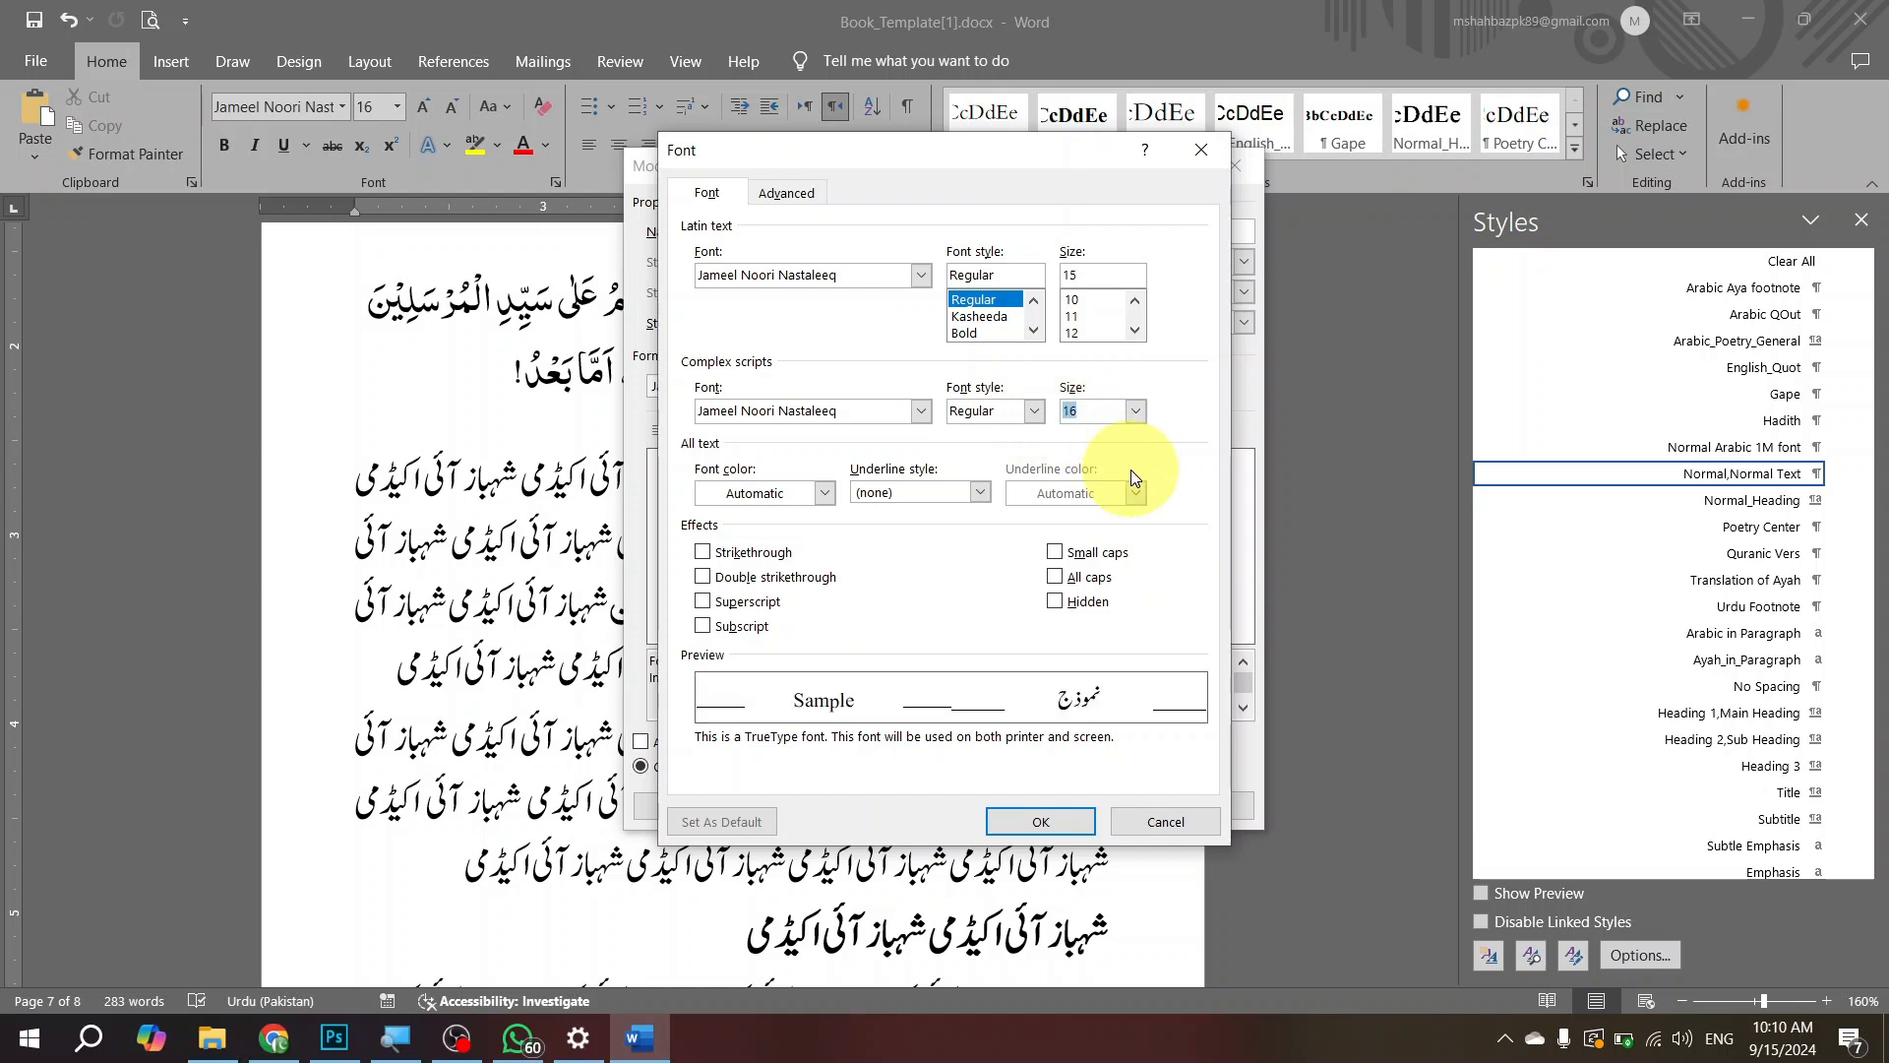
pyautogui.click(1026, 822)
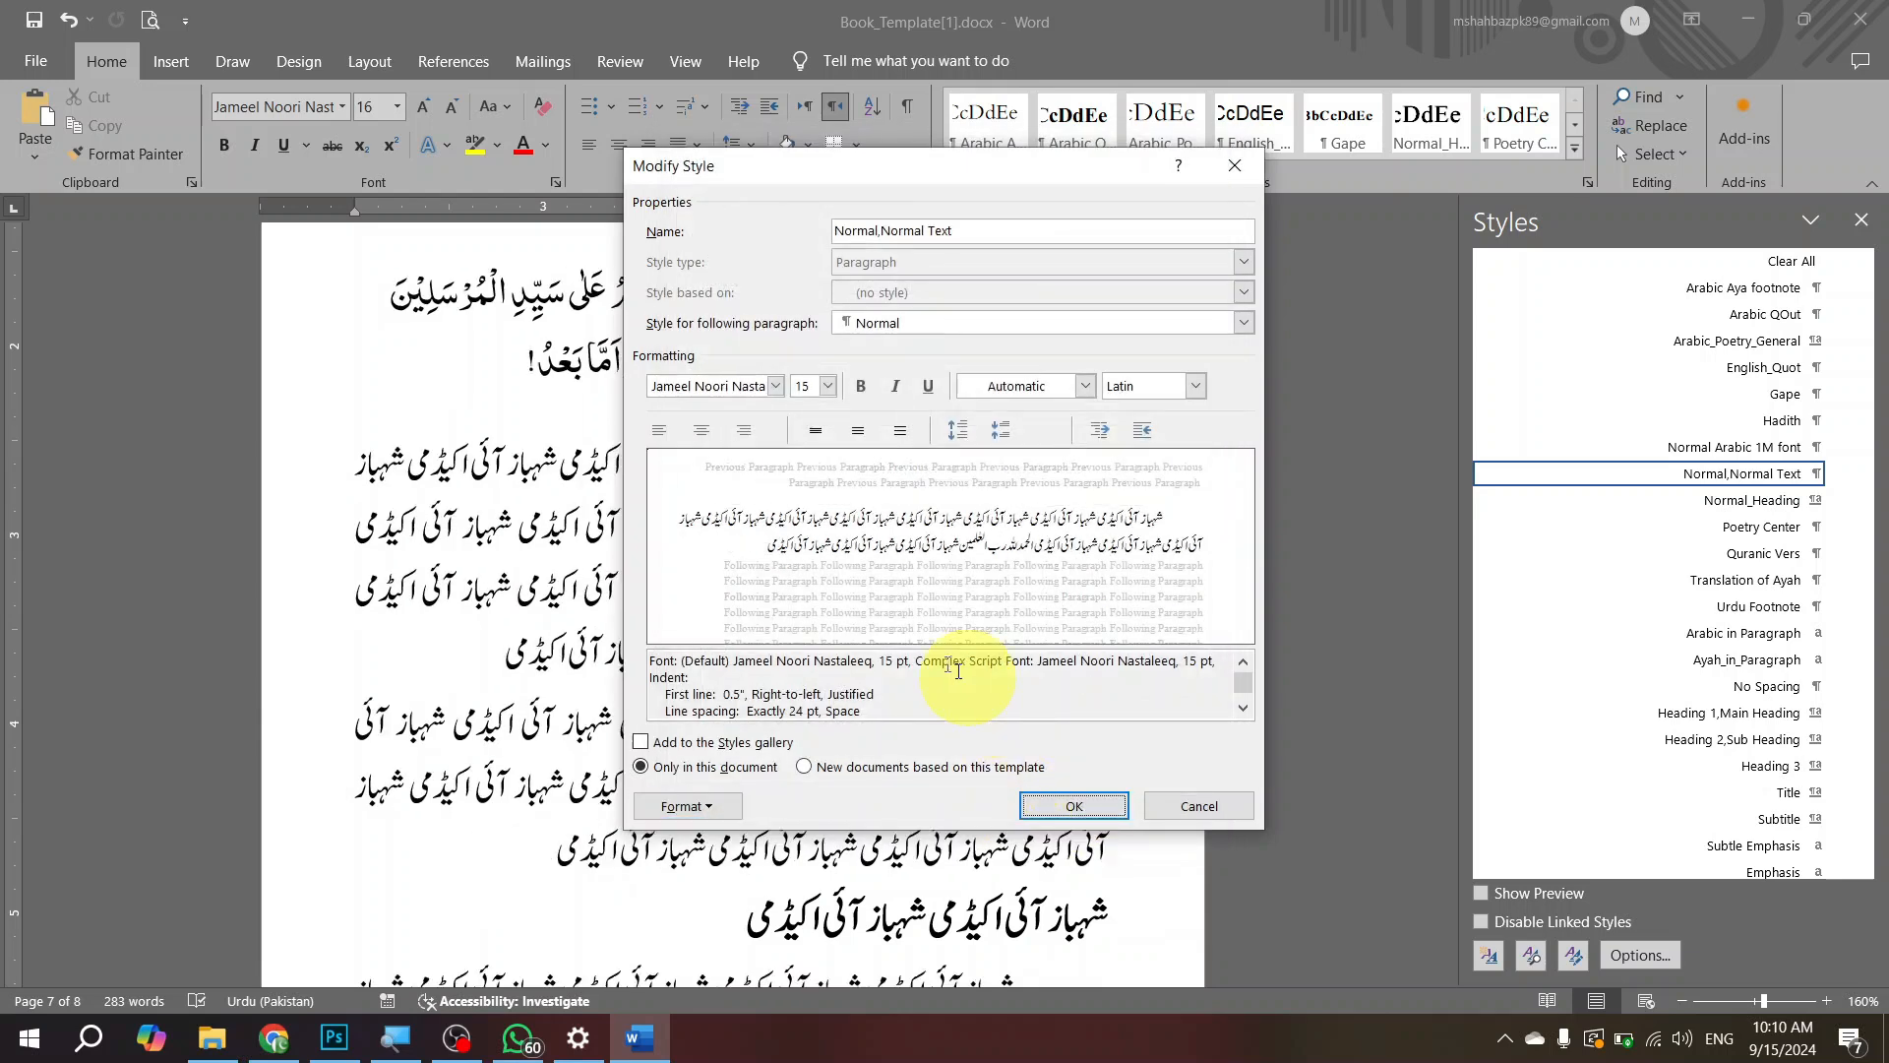
# Step: Review the paragraph settings of the Normal,Normal Text style, including direction, indentation and line spacing, without changing them
pyautogui.click(685, 807)
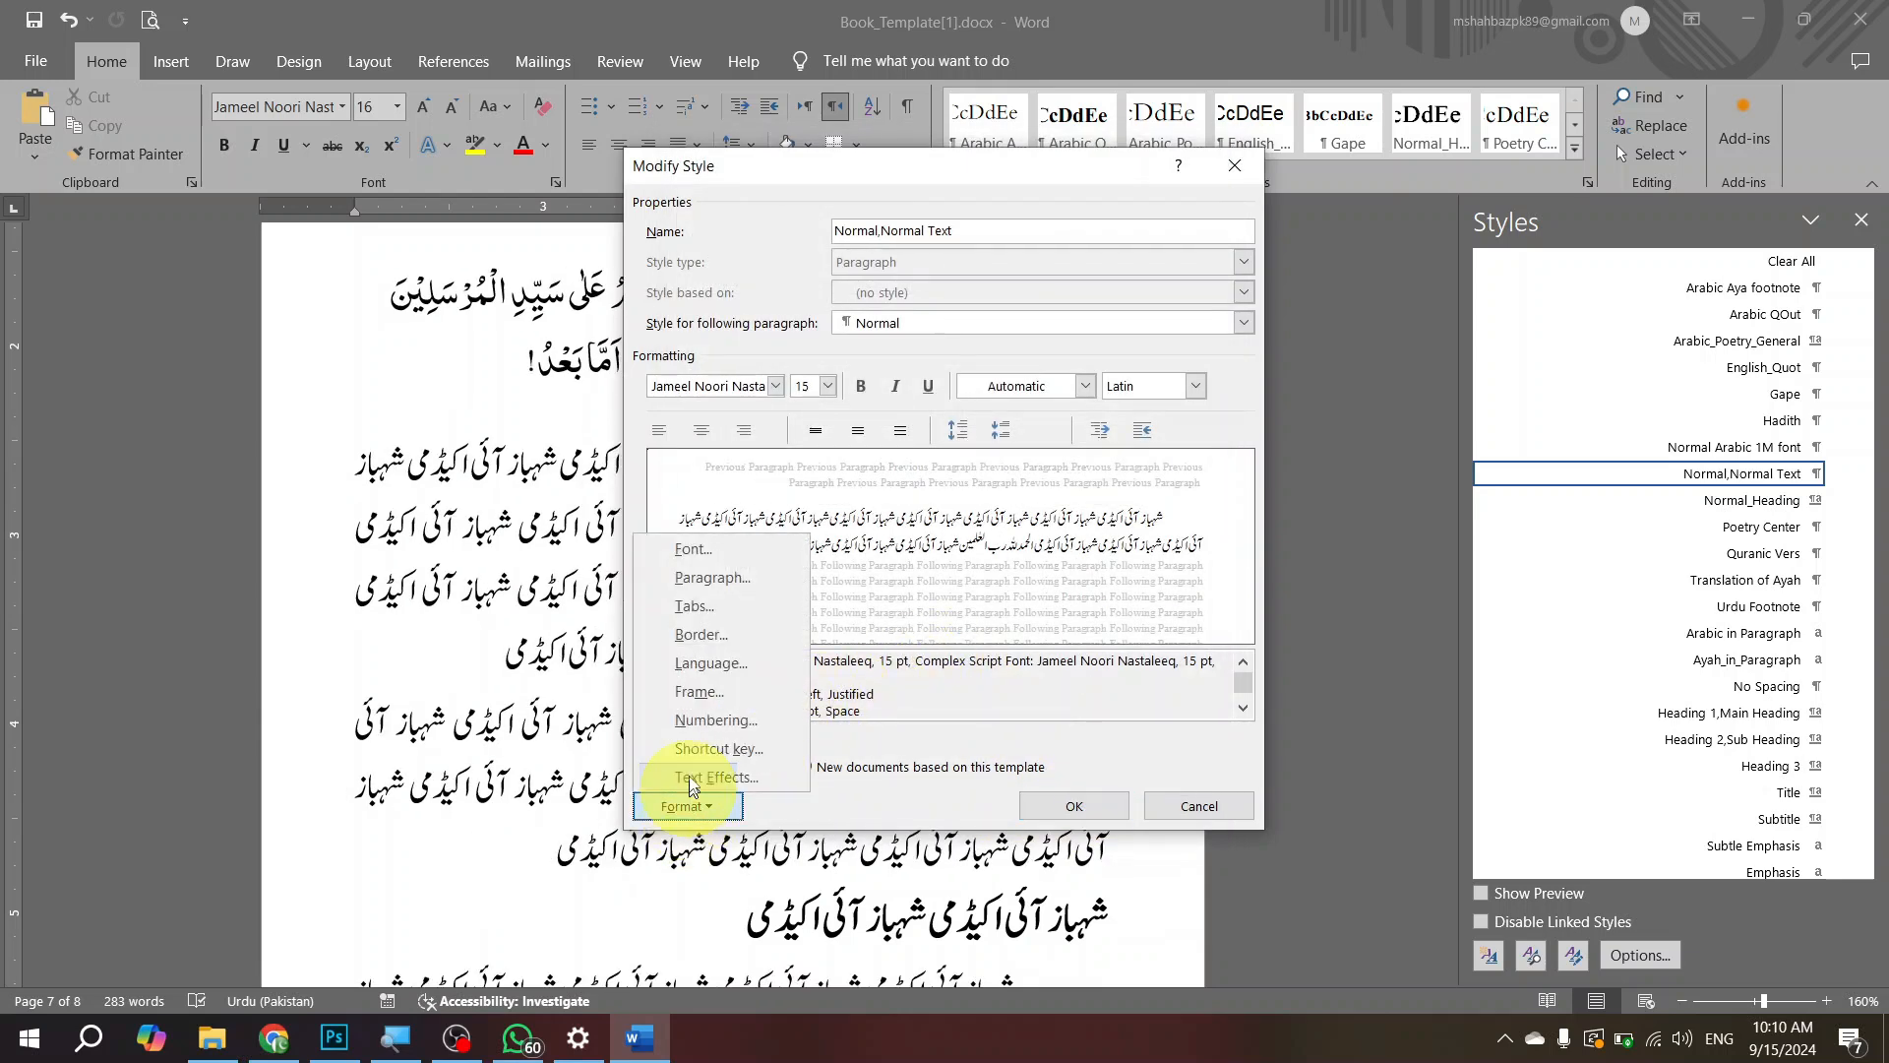
pyautogui.click(759, 580)
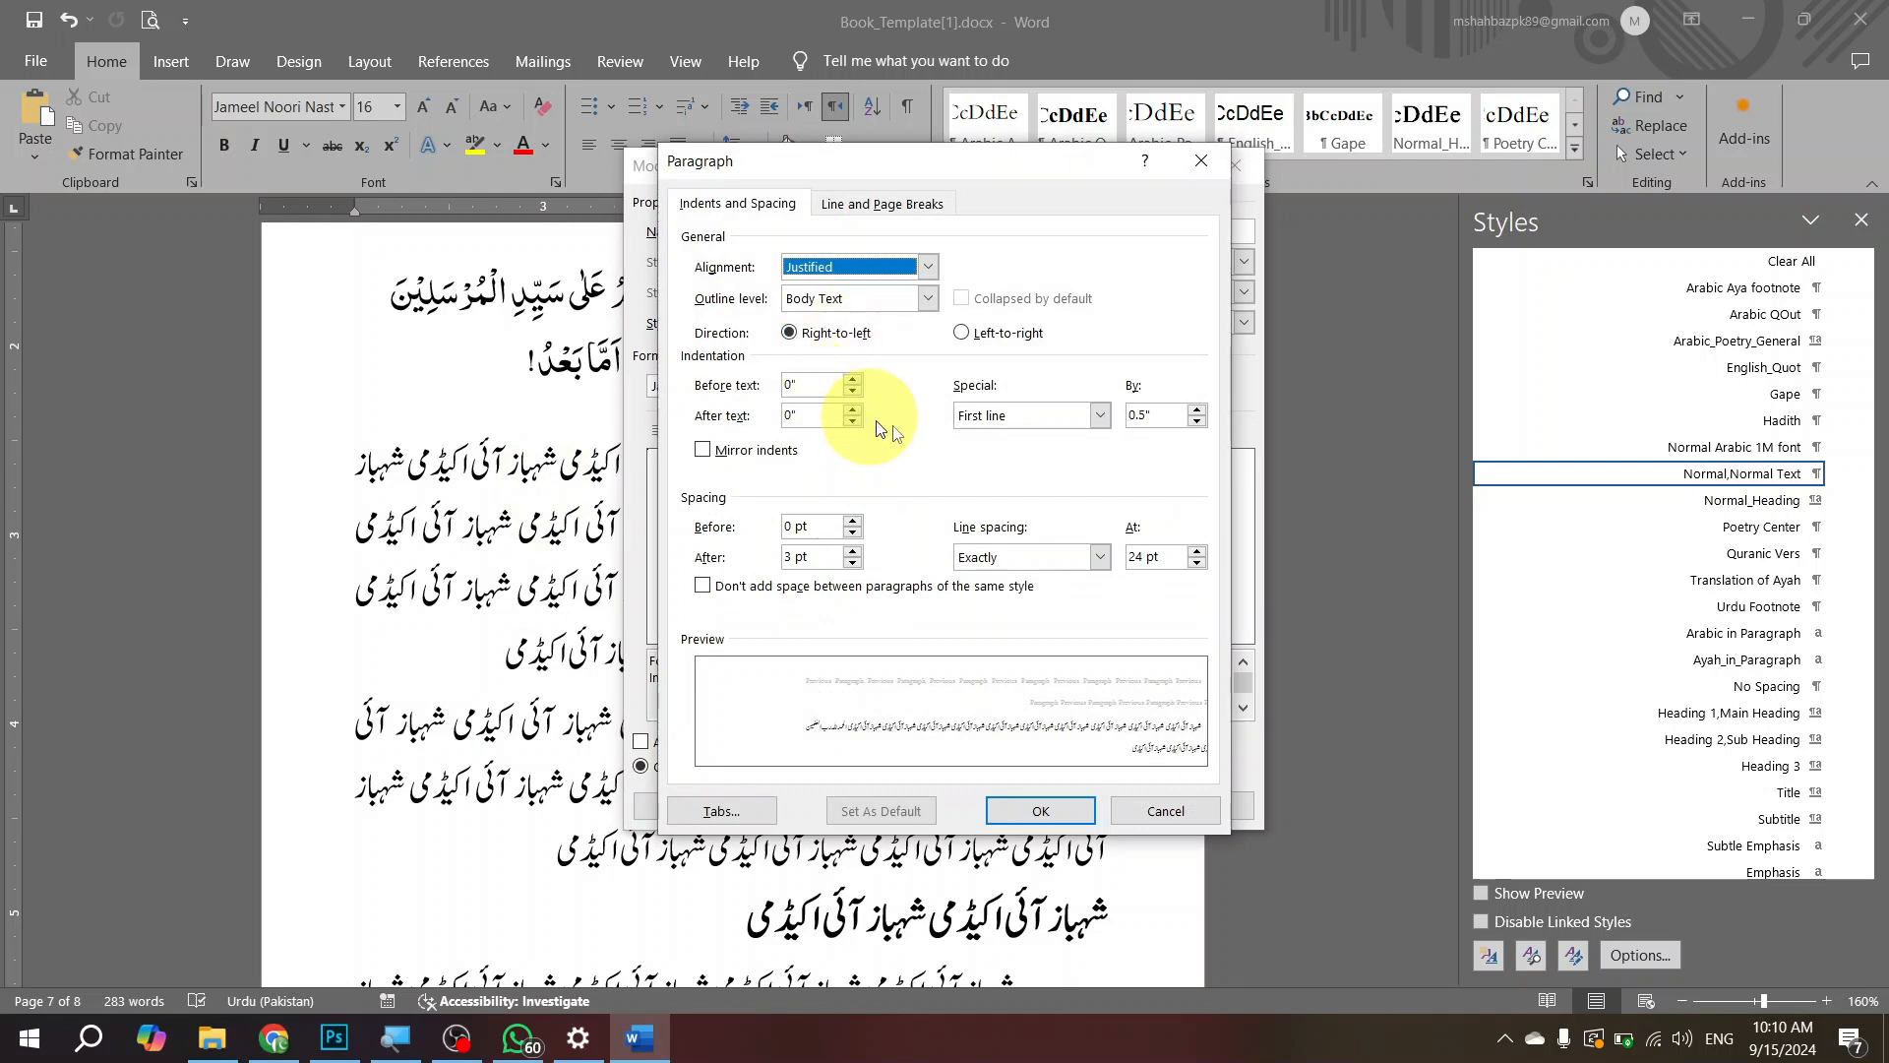
pyautogui.moveTo(1054, 173); pyautogui.dragTo(1147, 141)
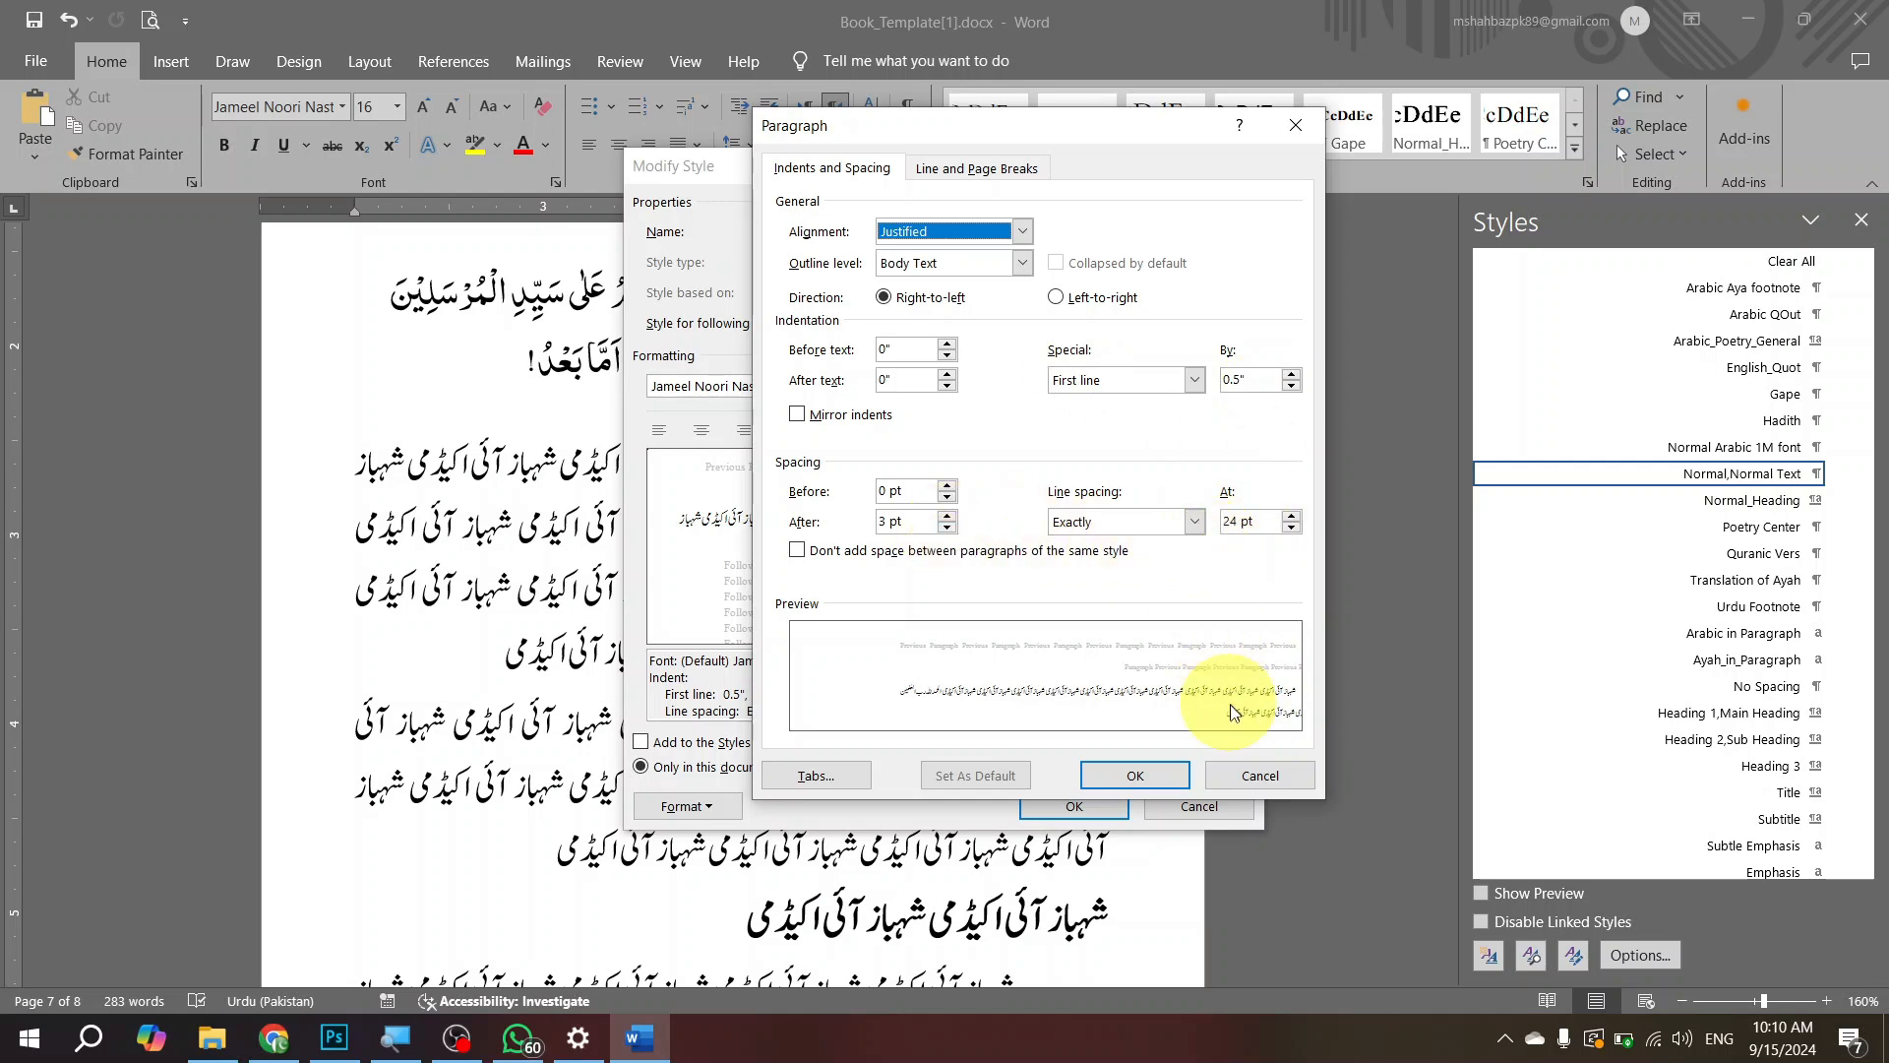
pyautogui.click(1249, 776)
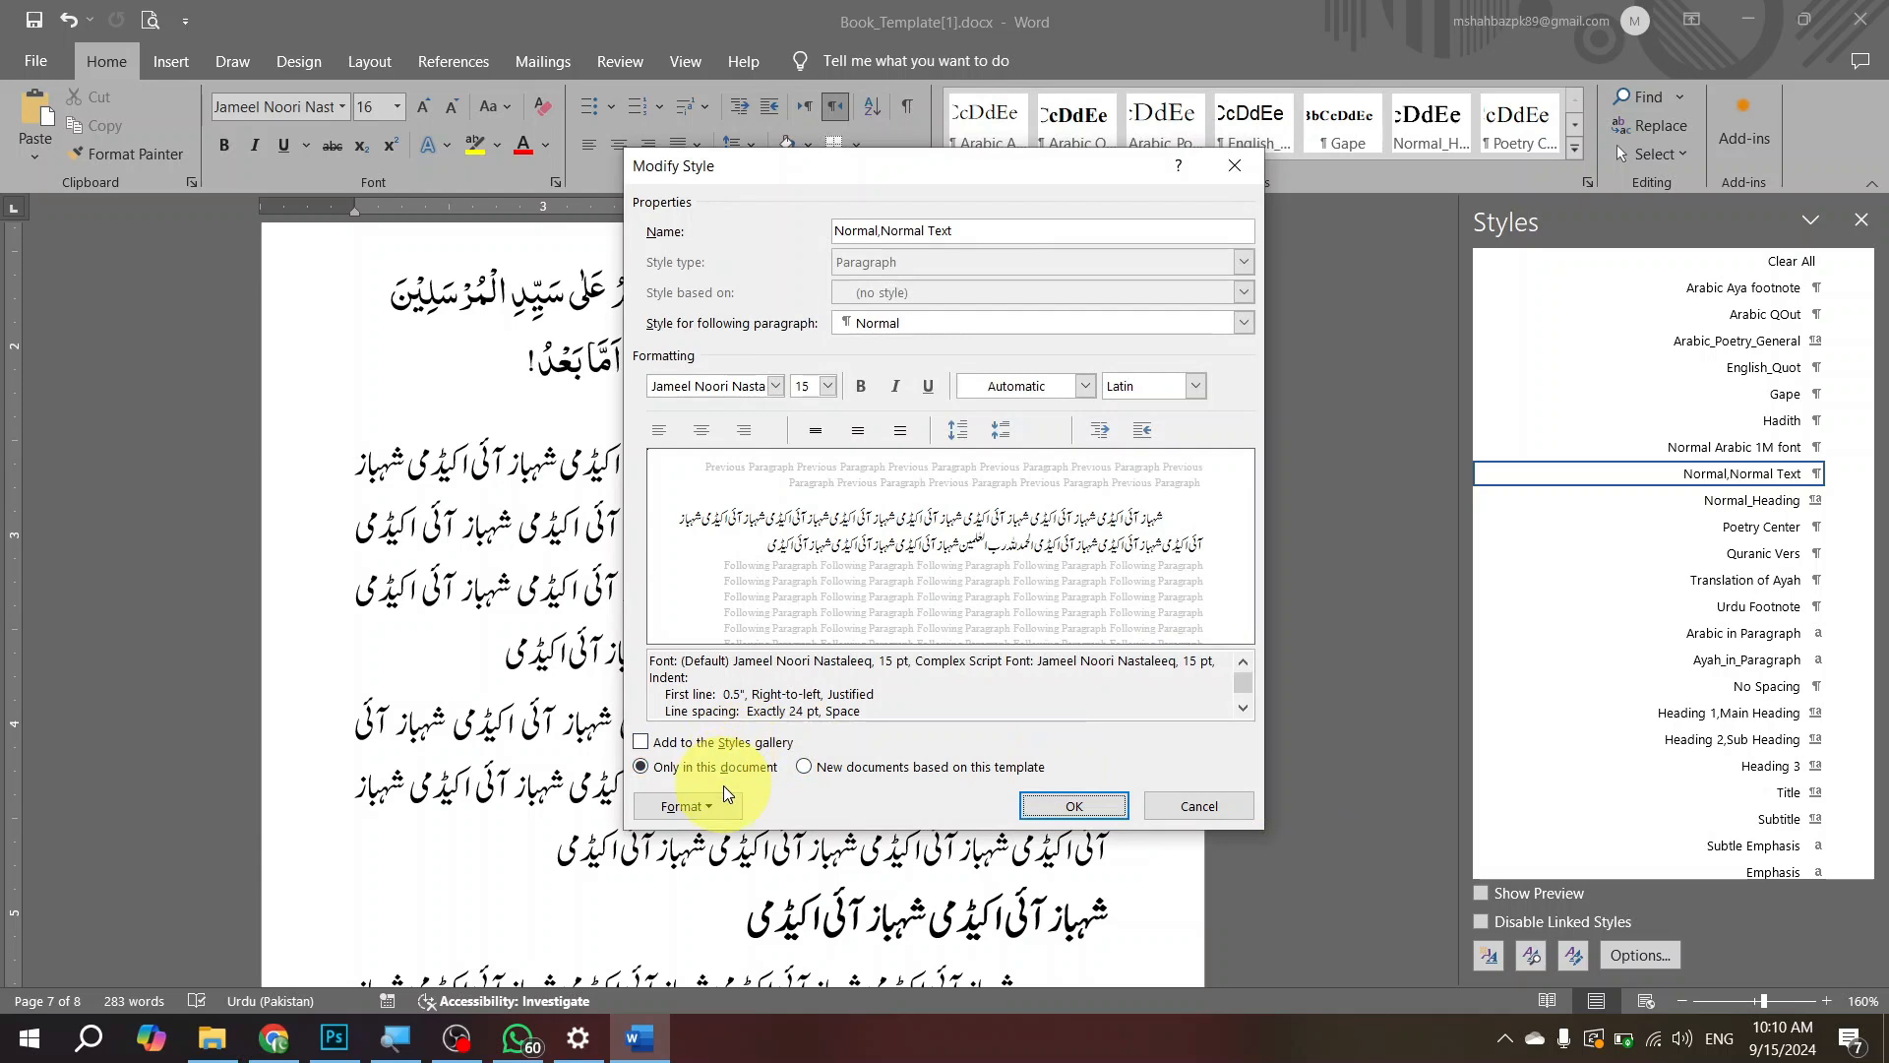
# Step: Assign the shortcut Ctrl+Shift+N to the Normal,Normal Text style and accept the style modifications
pyautogui.click(722, 802)
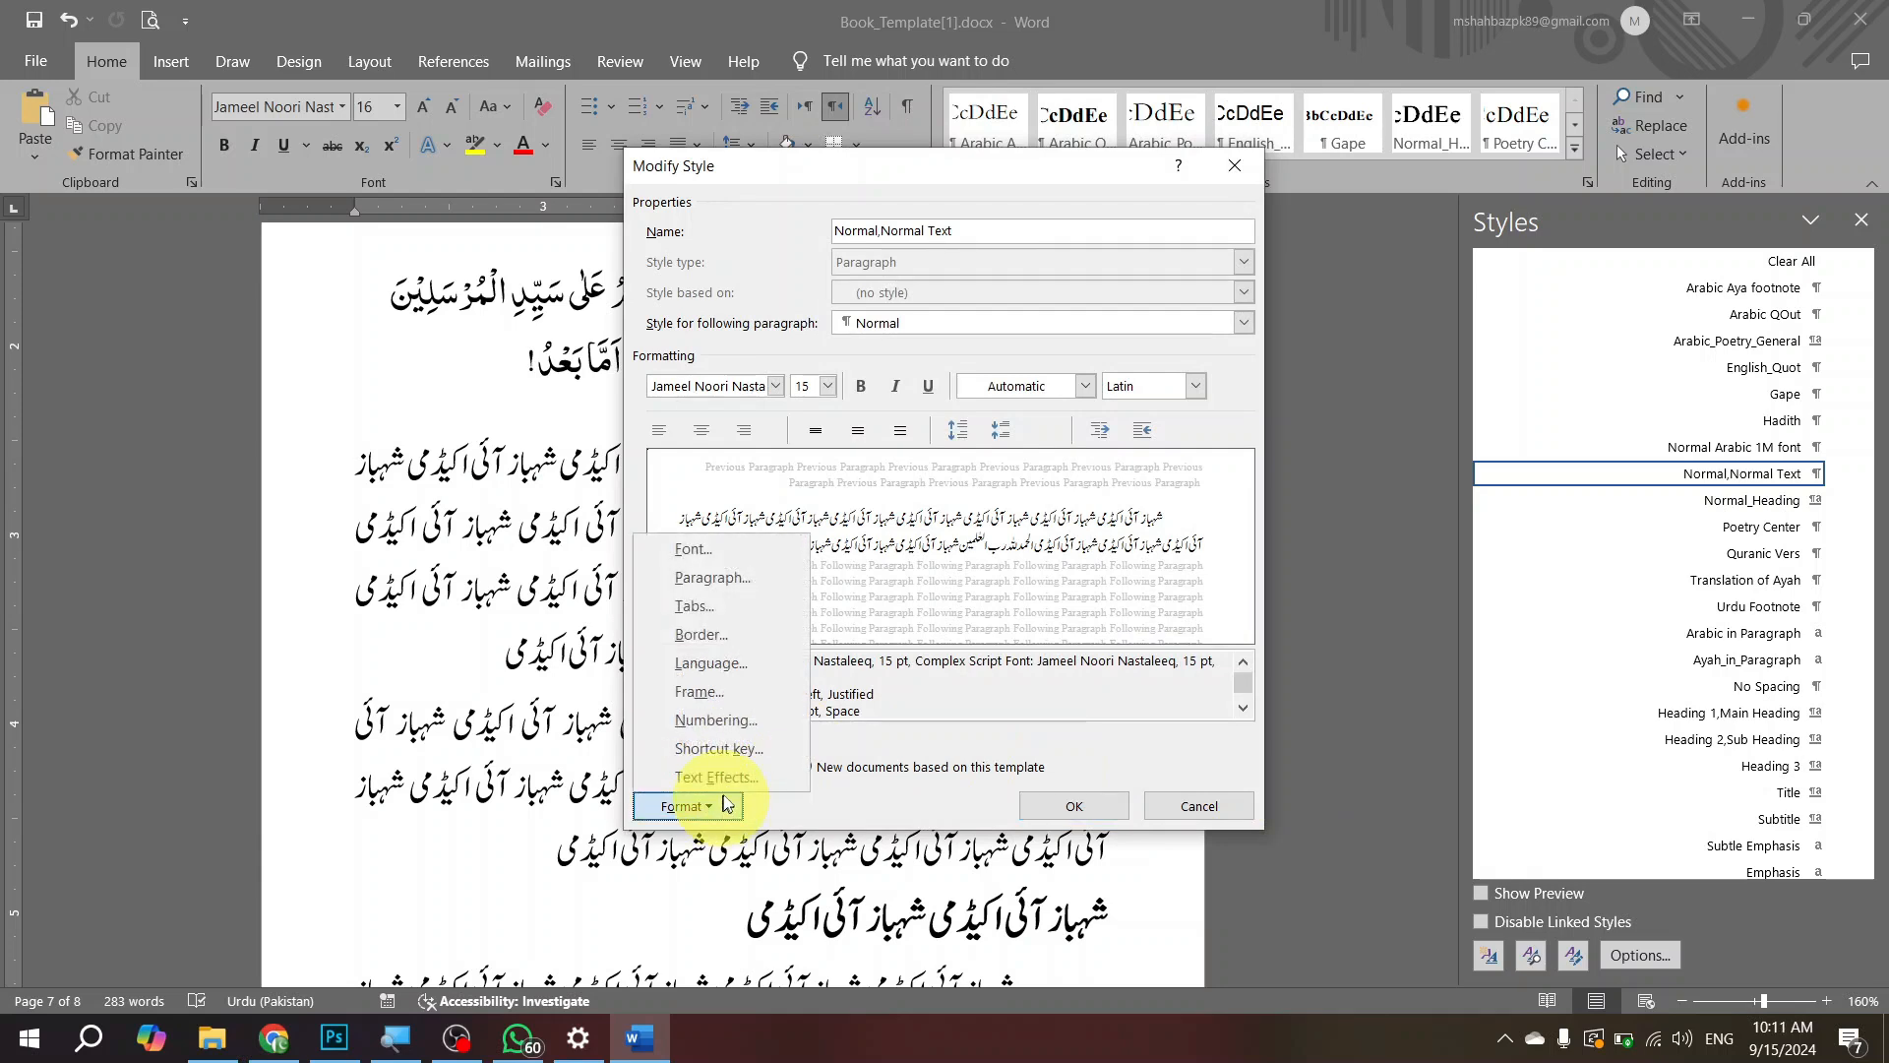
pyautogui.click(759, 752)
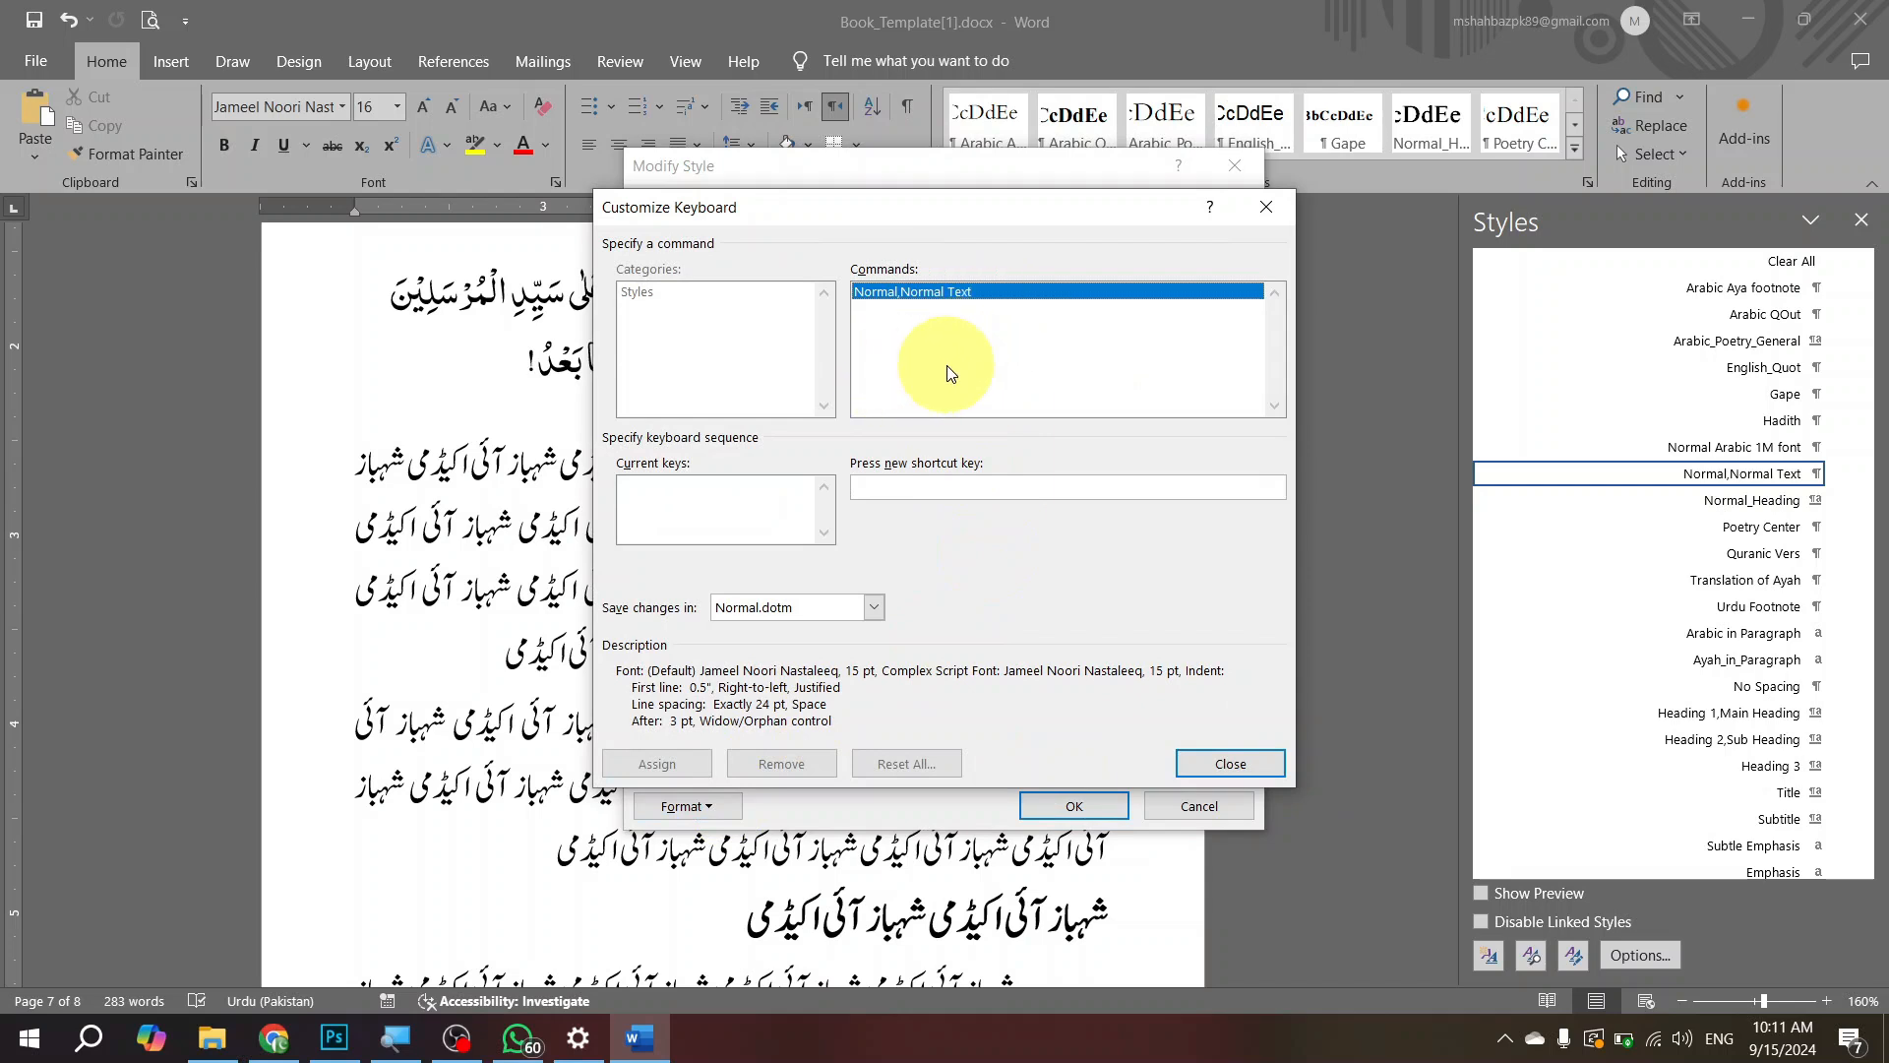
pyautogui.click(1029, 489)
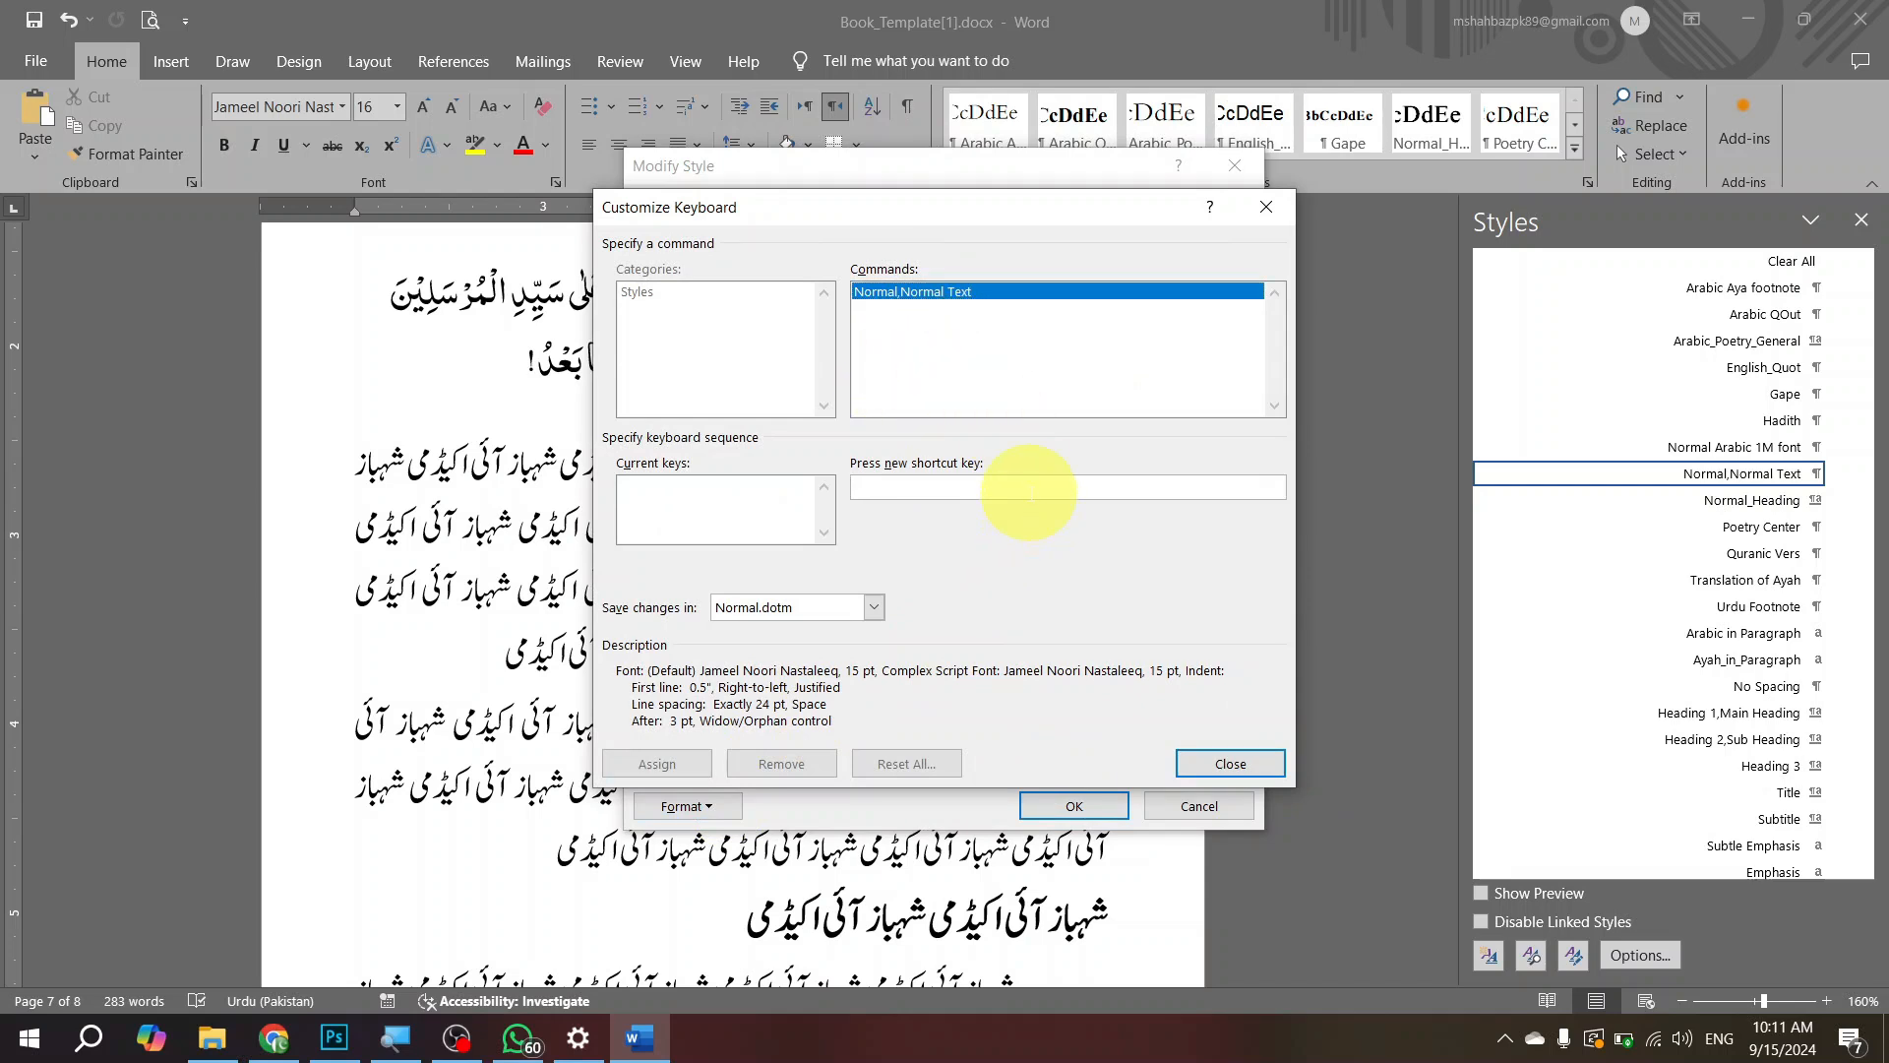
pyautogui.hotkey('ctrl', 'shift', 'n')
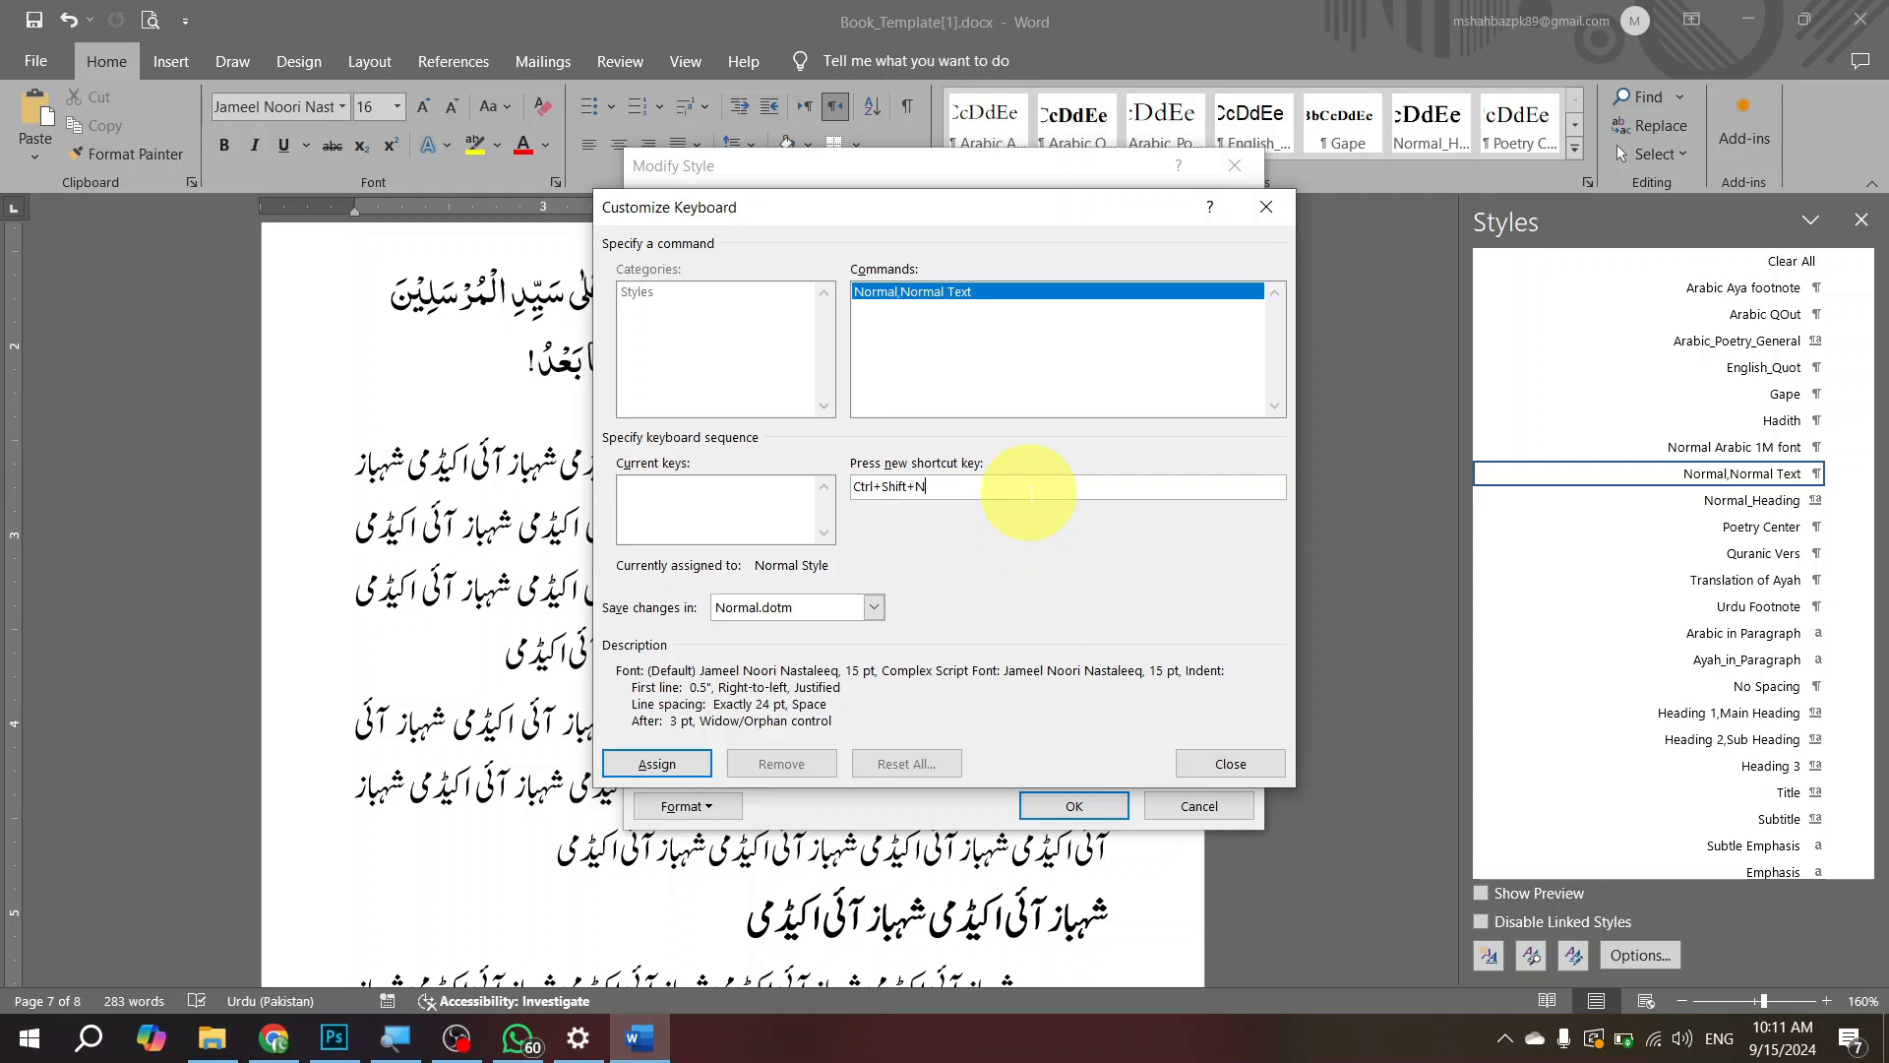
pyautogui.click(658, 764)
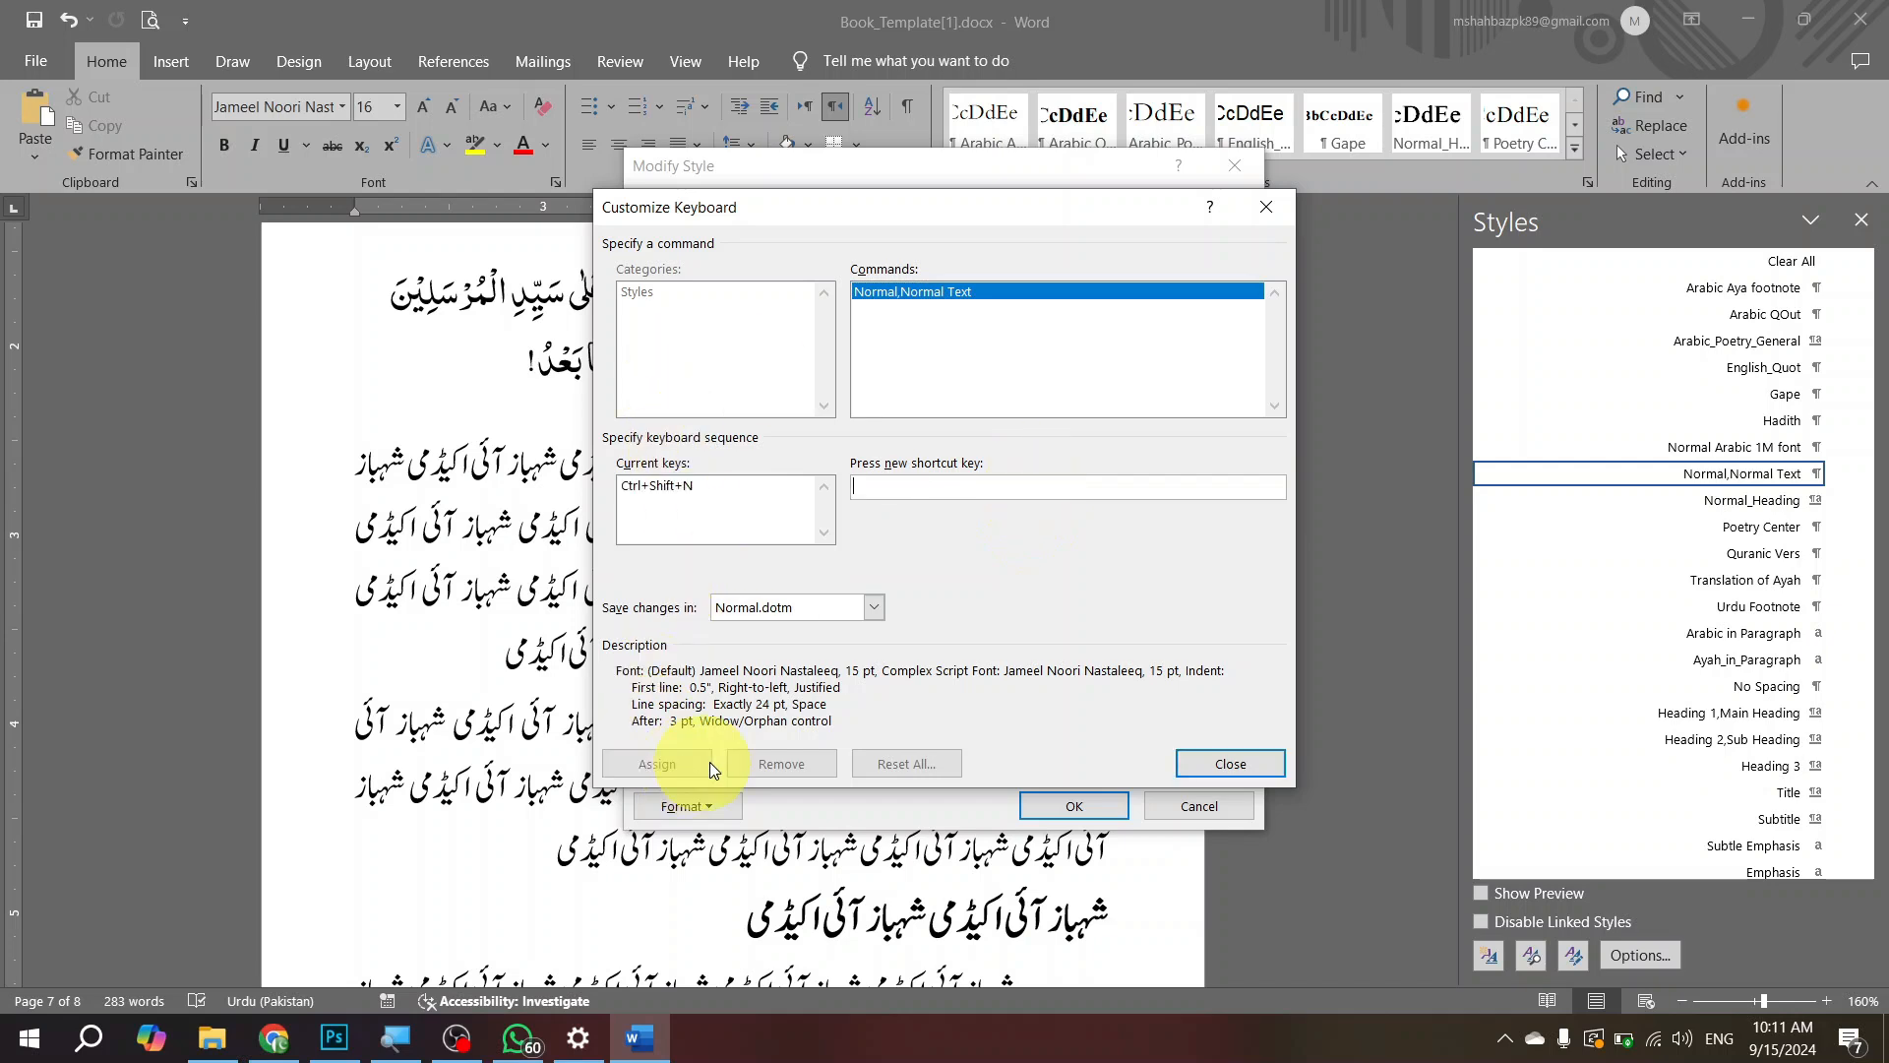
pyautogui.click(1230, 764)
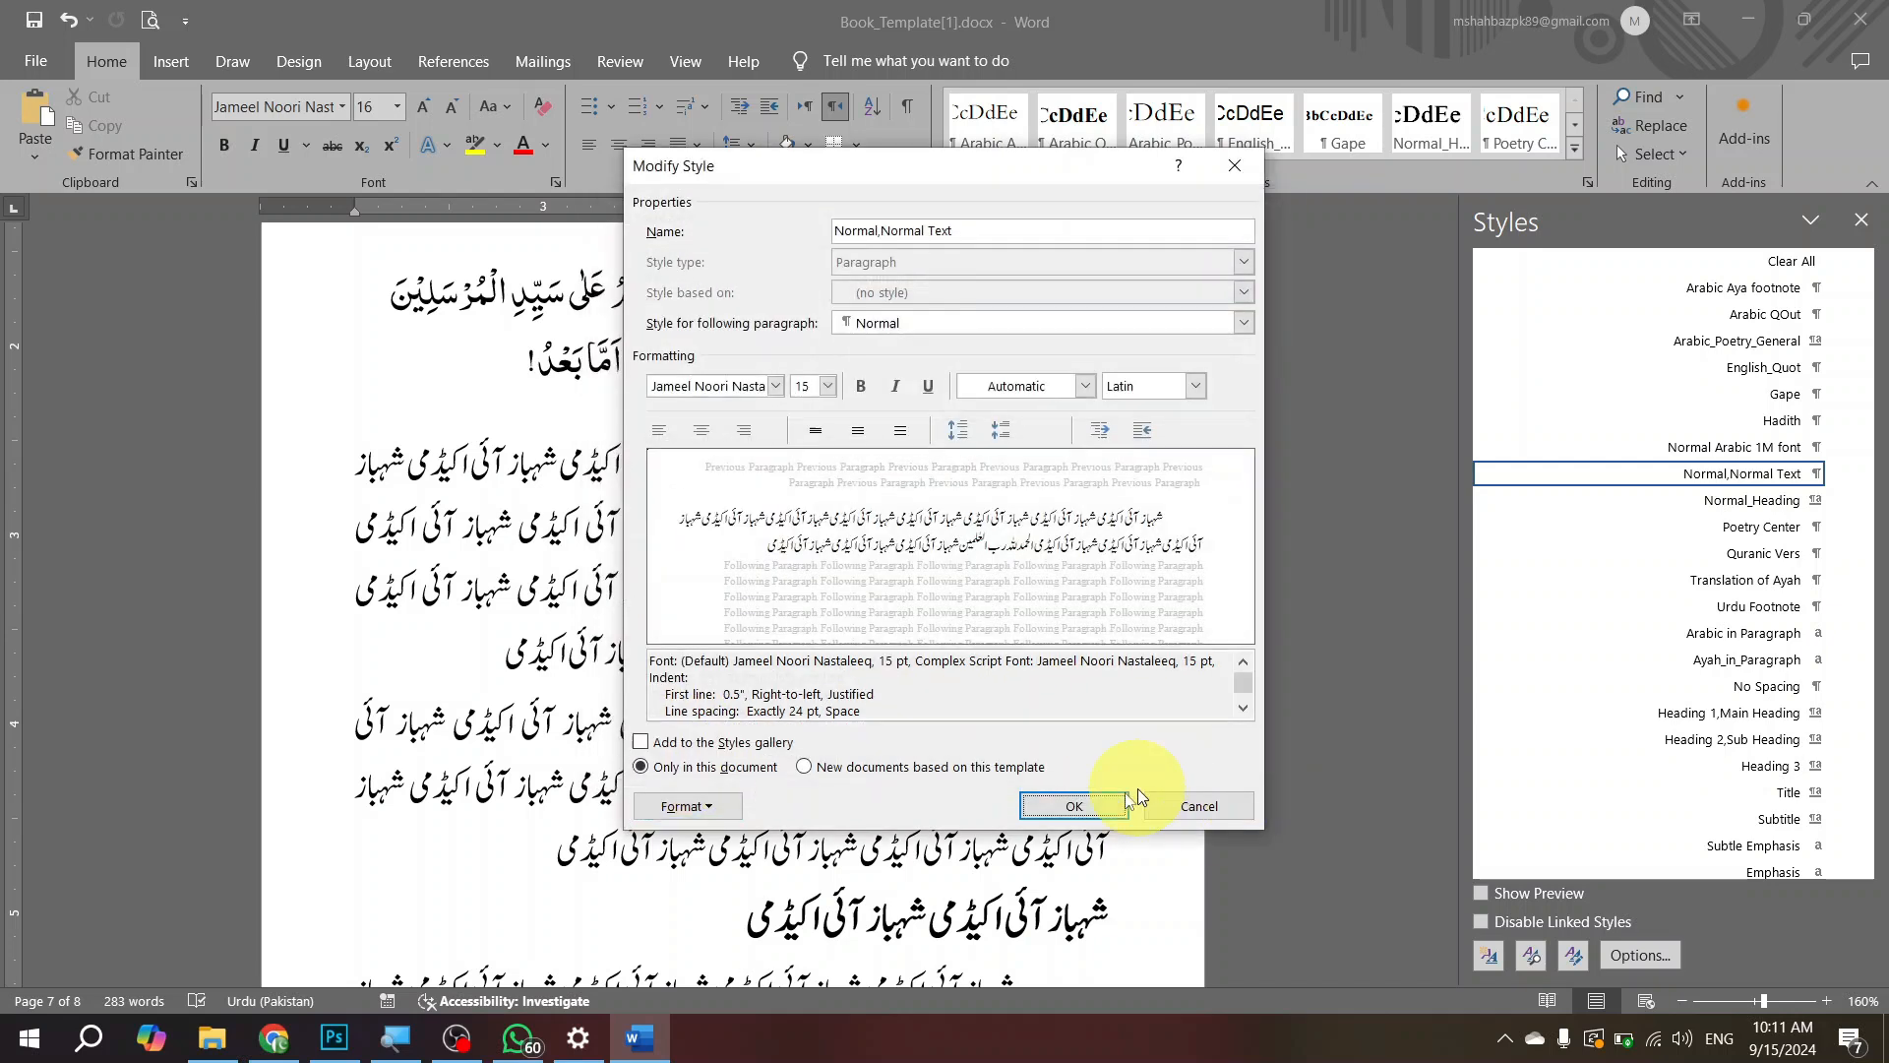
pyautogui.click(1072, 809)
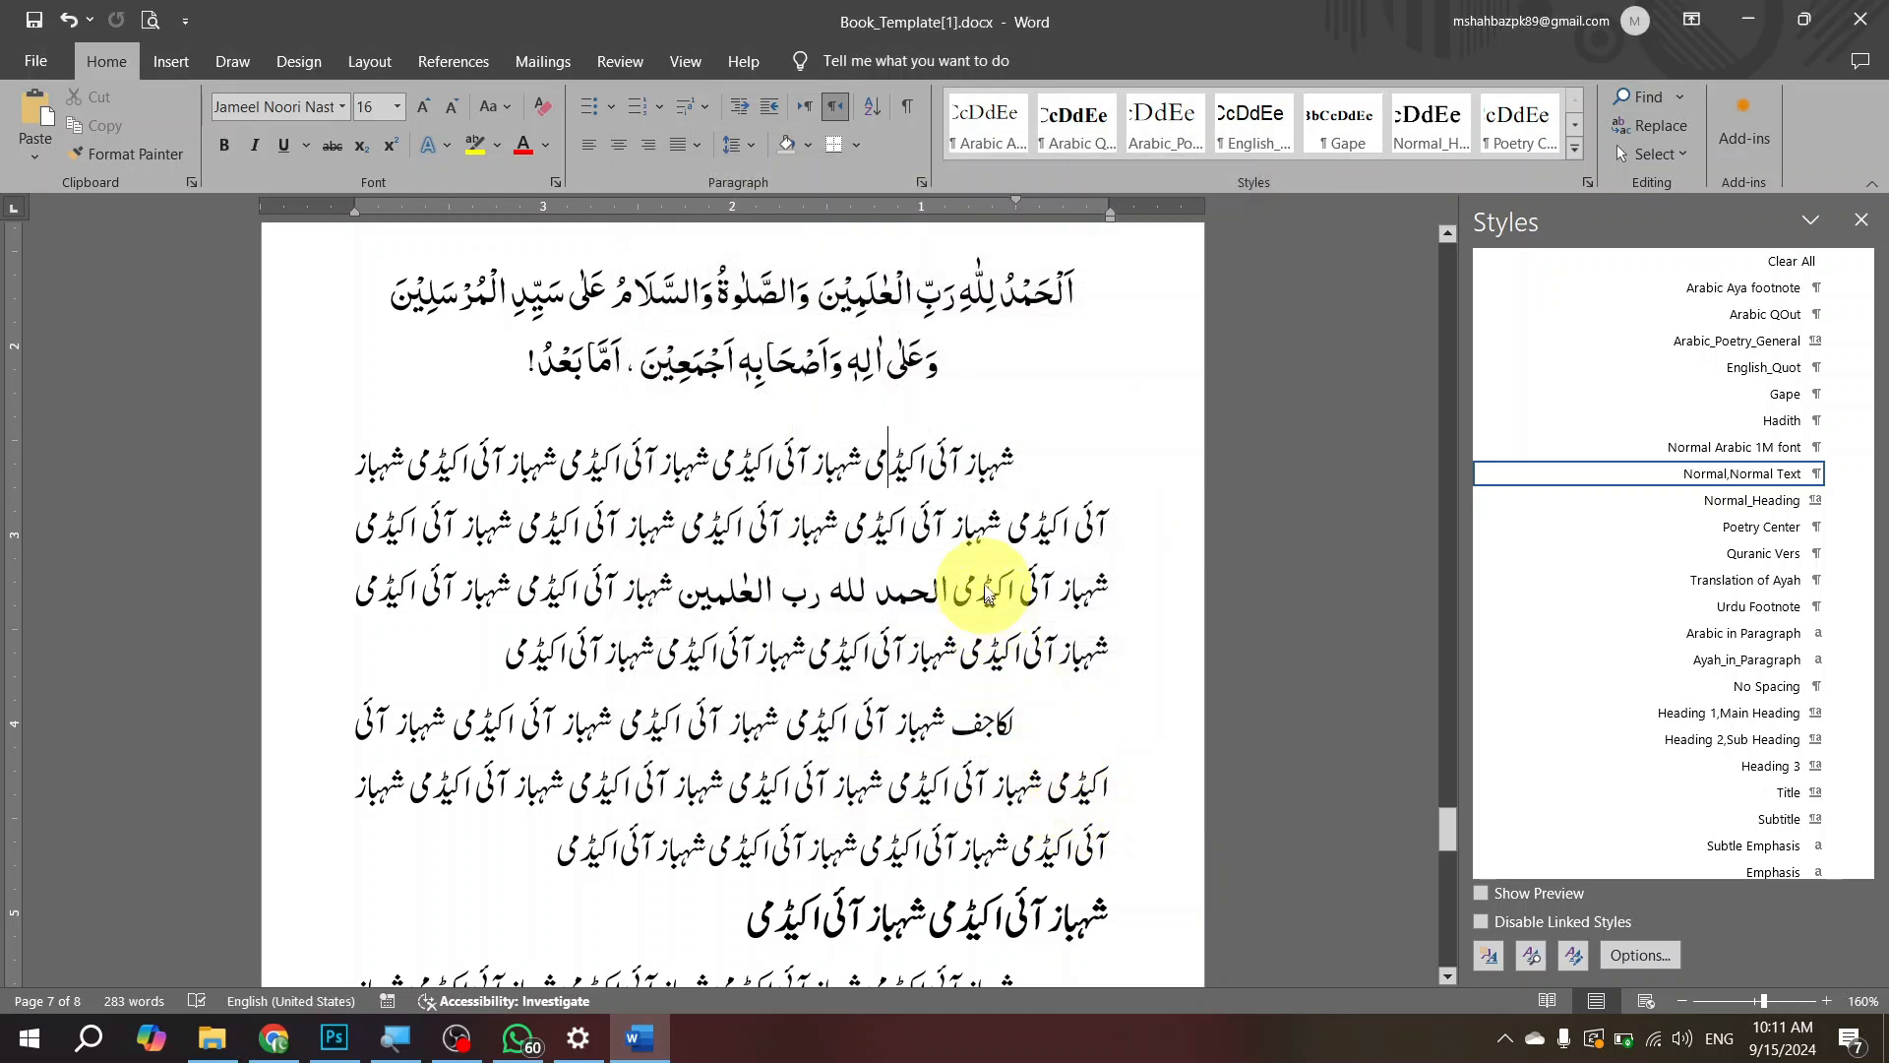
# Step: Apply the Normal Arabic 1M font style to the second body paragraph on page 7, and switch it back to Normal,Normal Text
pyautogui.scroll(-5, 988, 702)
pyautogui.click(984, 374)
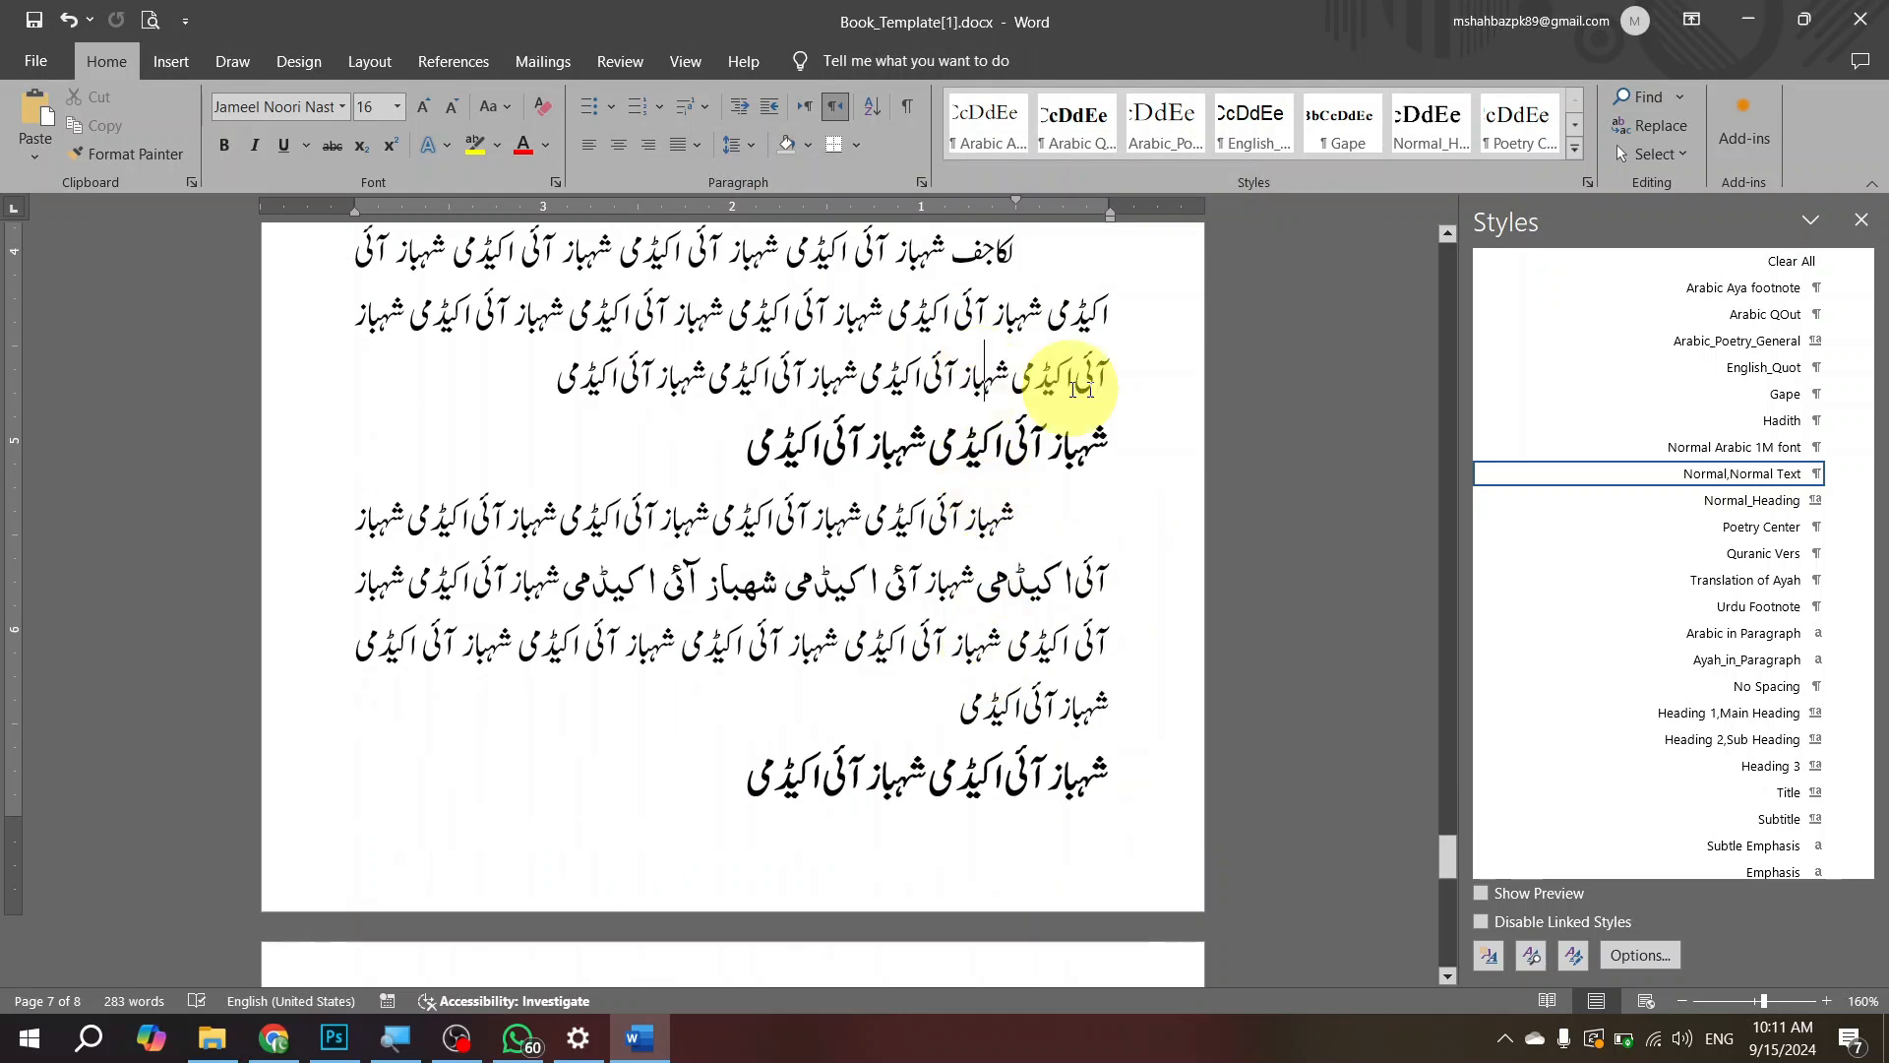
pyautogui.click(1762, 448)
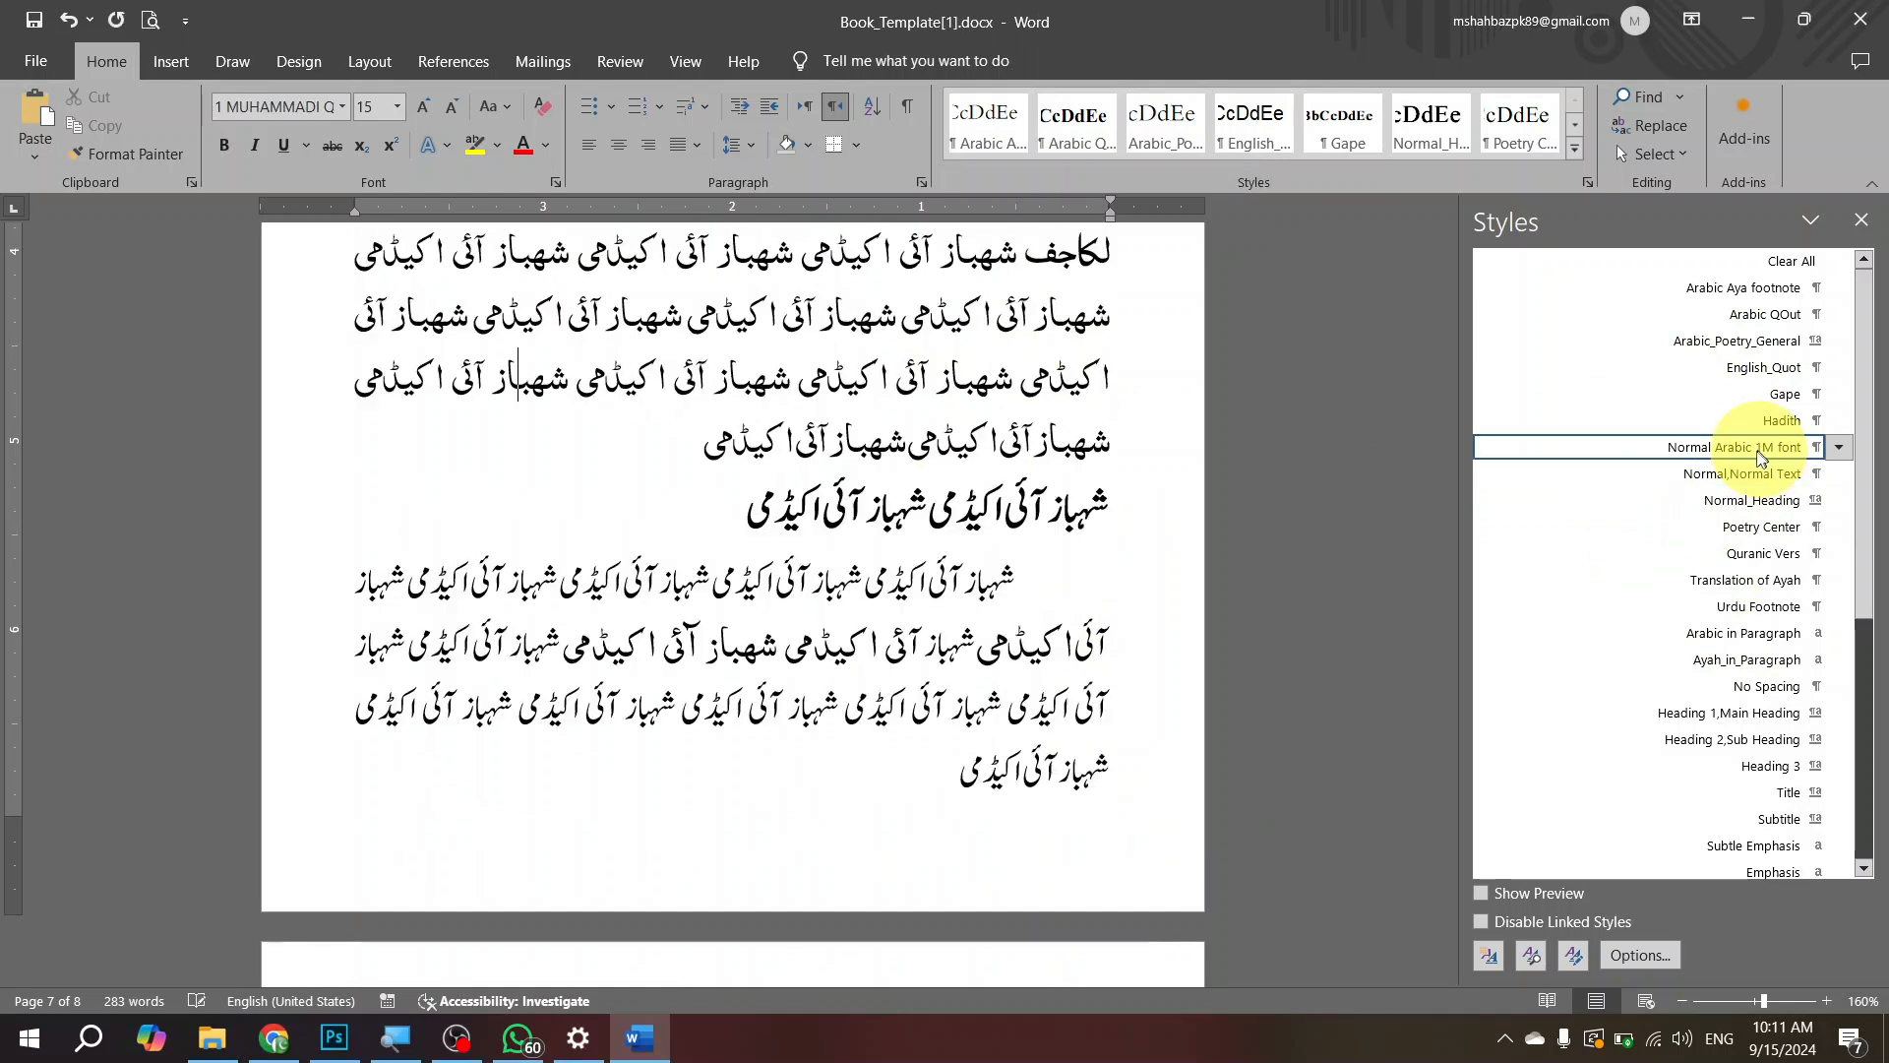
pyautogui.scroll(5, 989, 413)
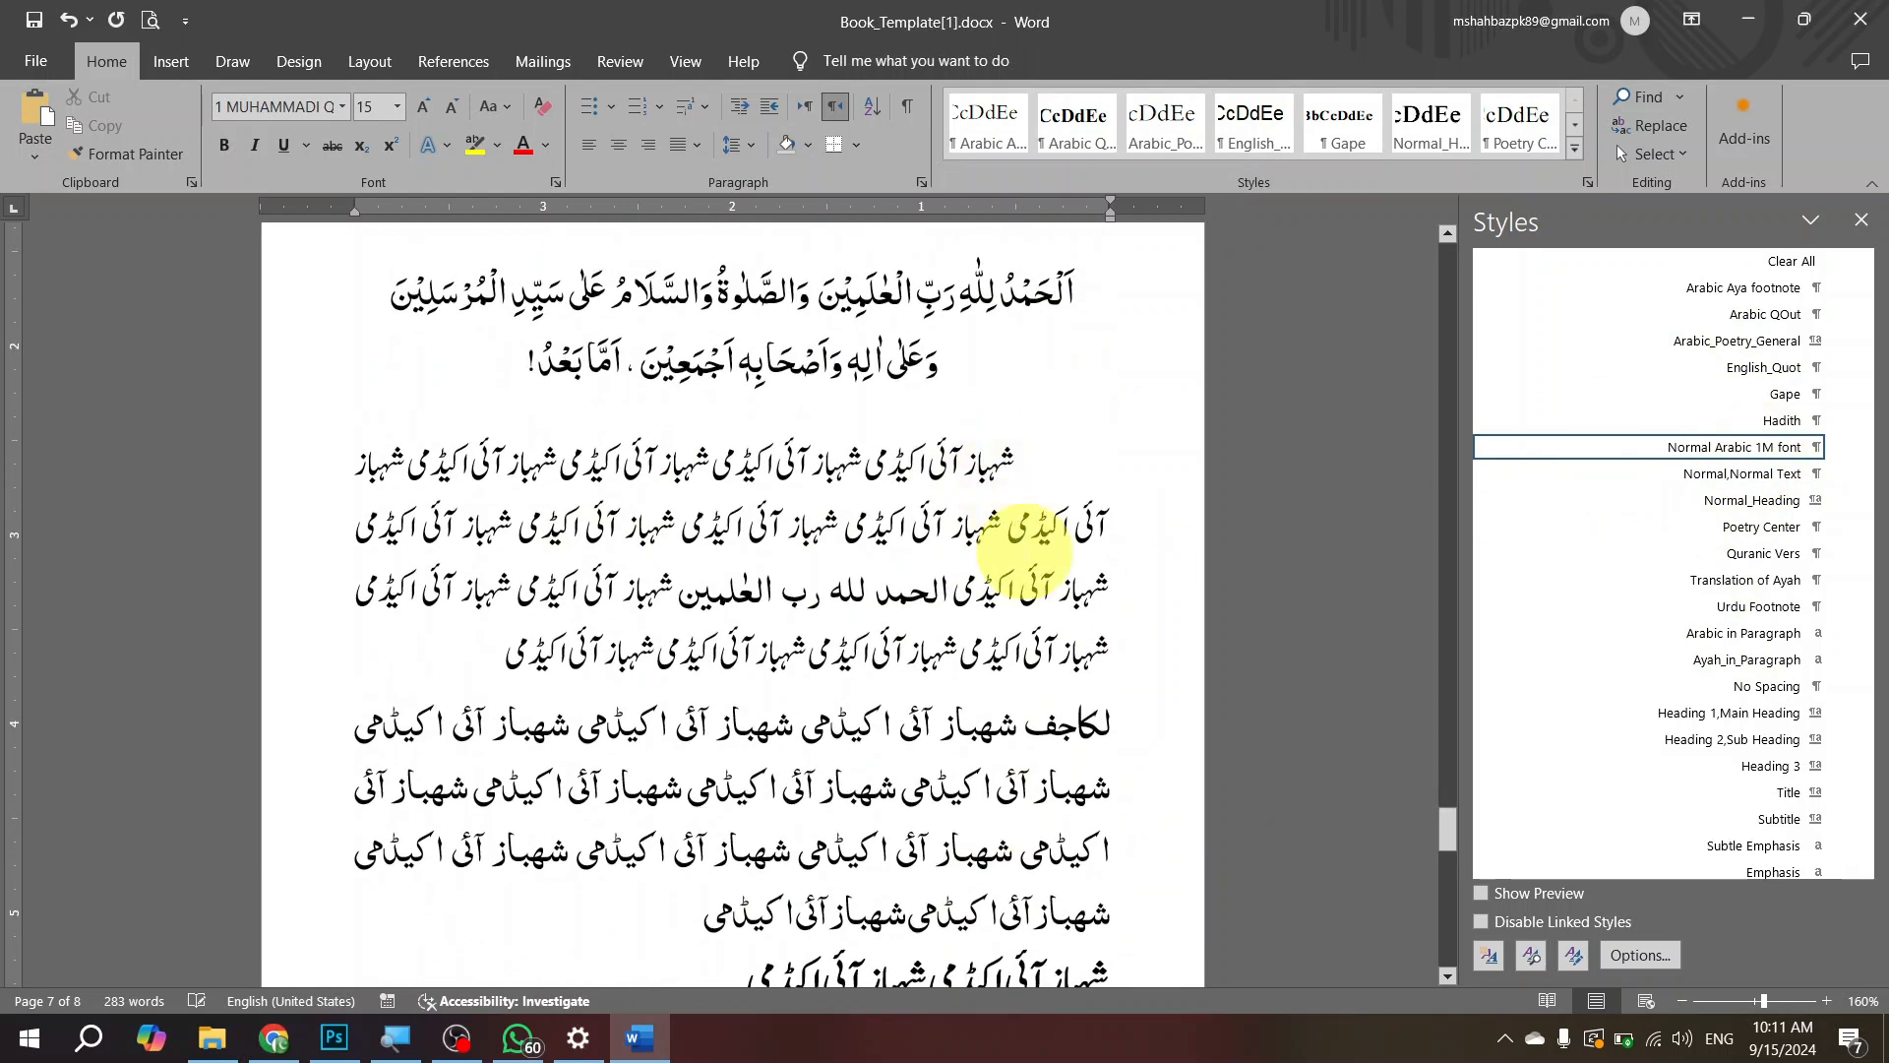
pyautogui.click(1021, 730)
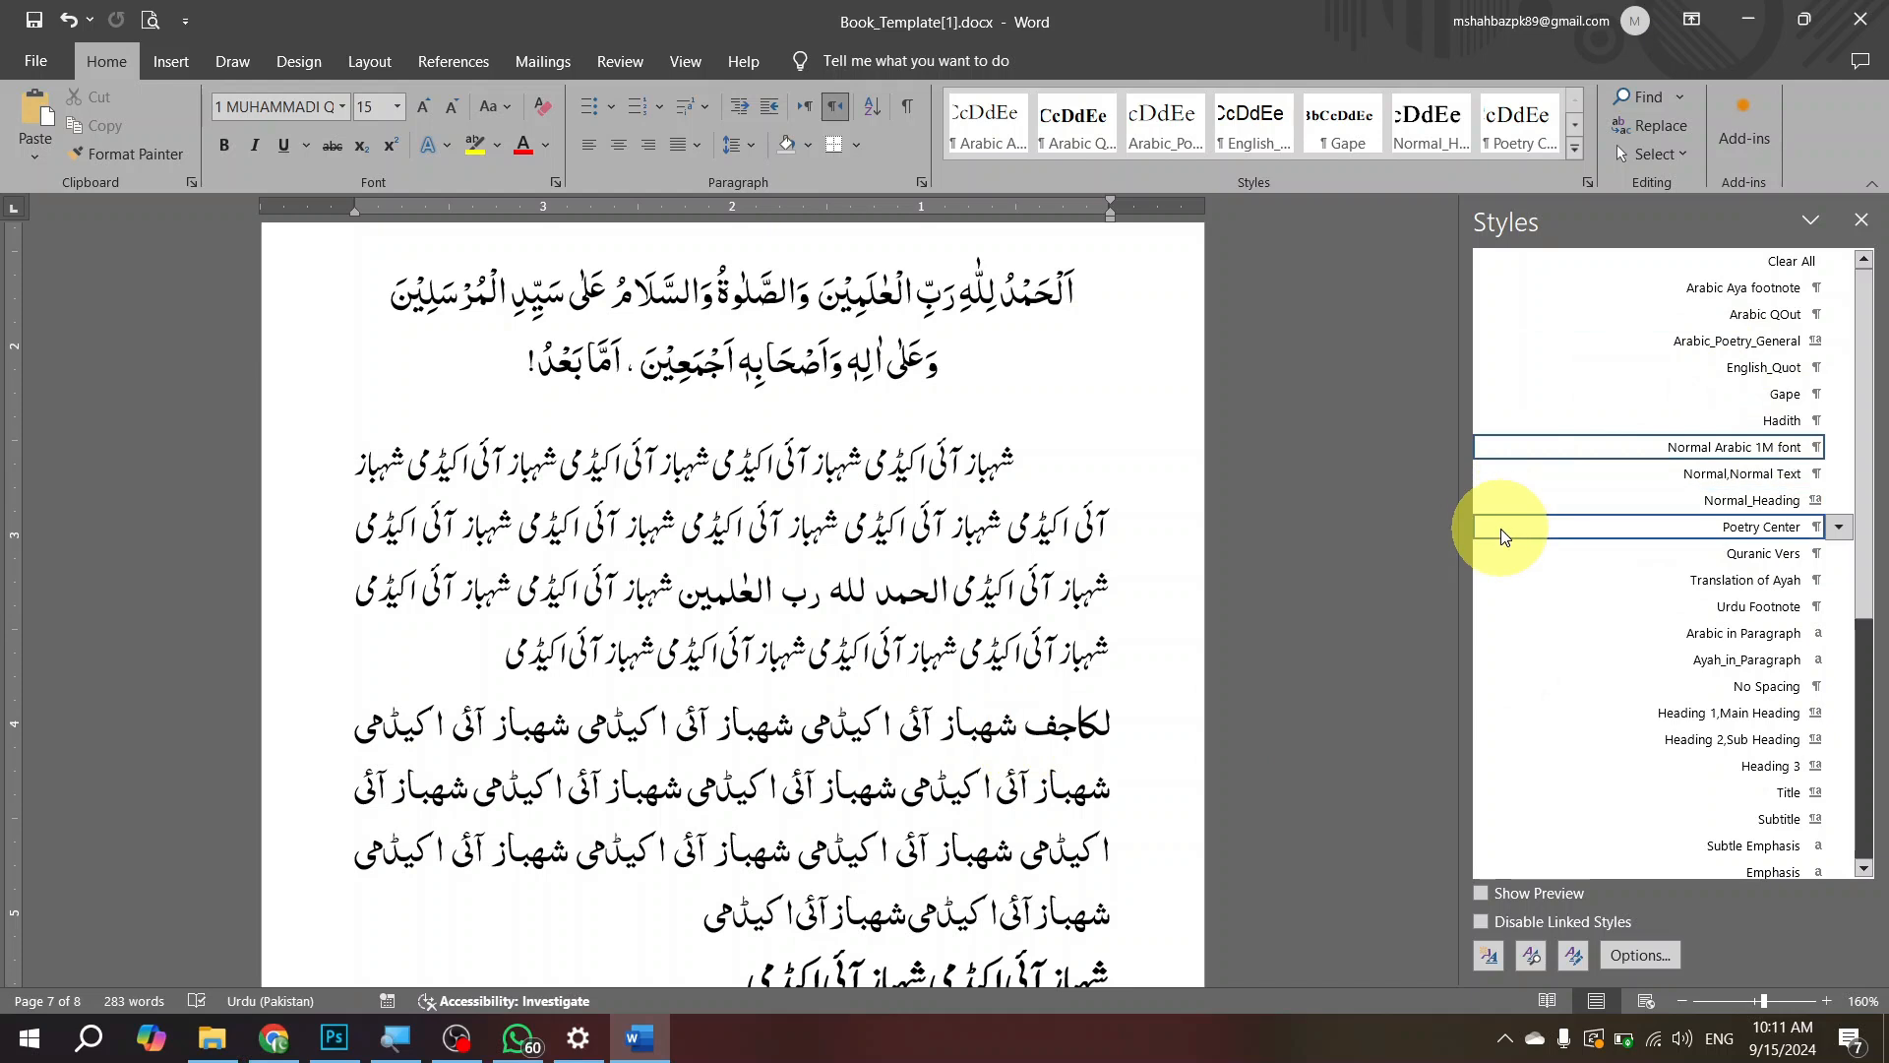
pyautogui.hotkey('ctrl', 'shift', 'n')
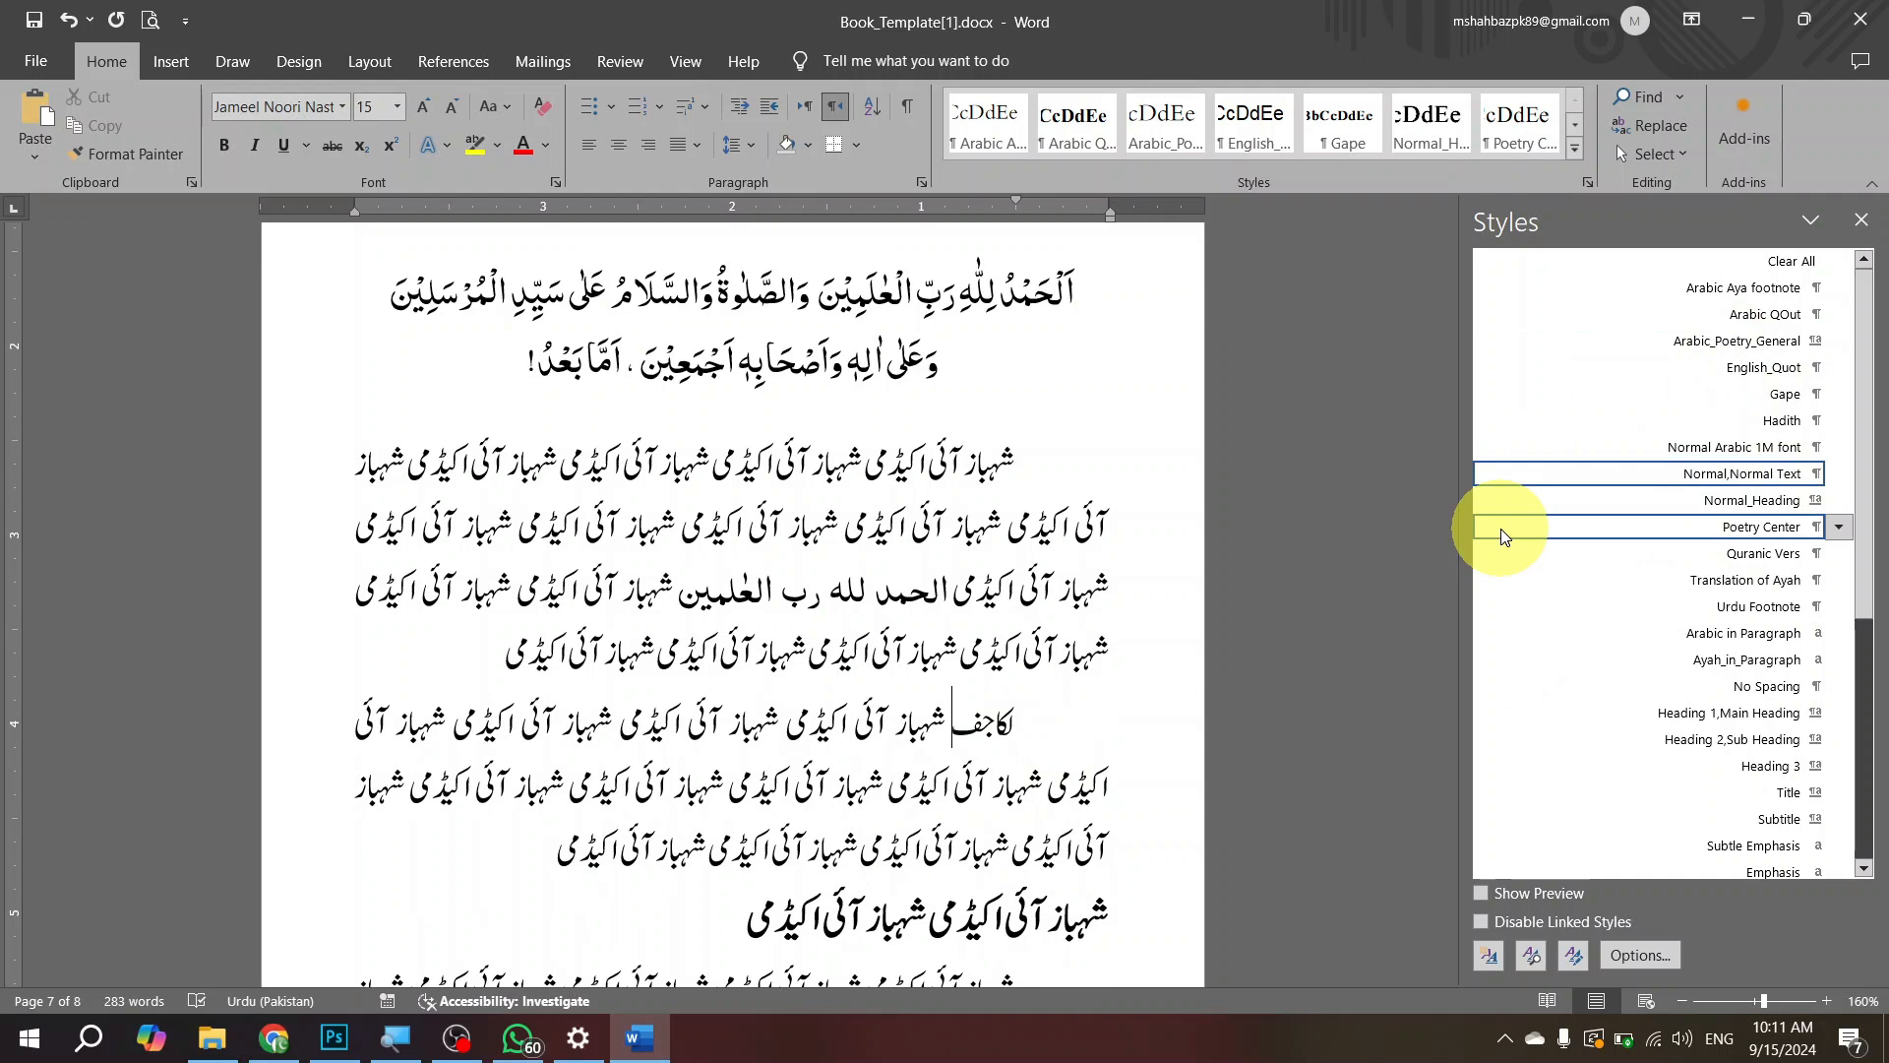
# Step: Try the Normal,Normal Text style on the first bold sub-heading below that paragraph, and undo it
pyautogui.scroll(-5, 1082, 669)
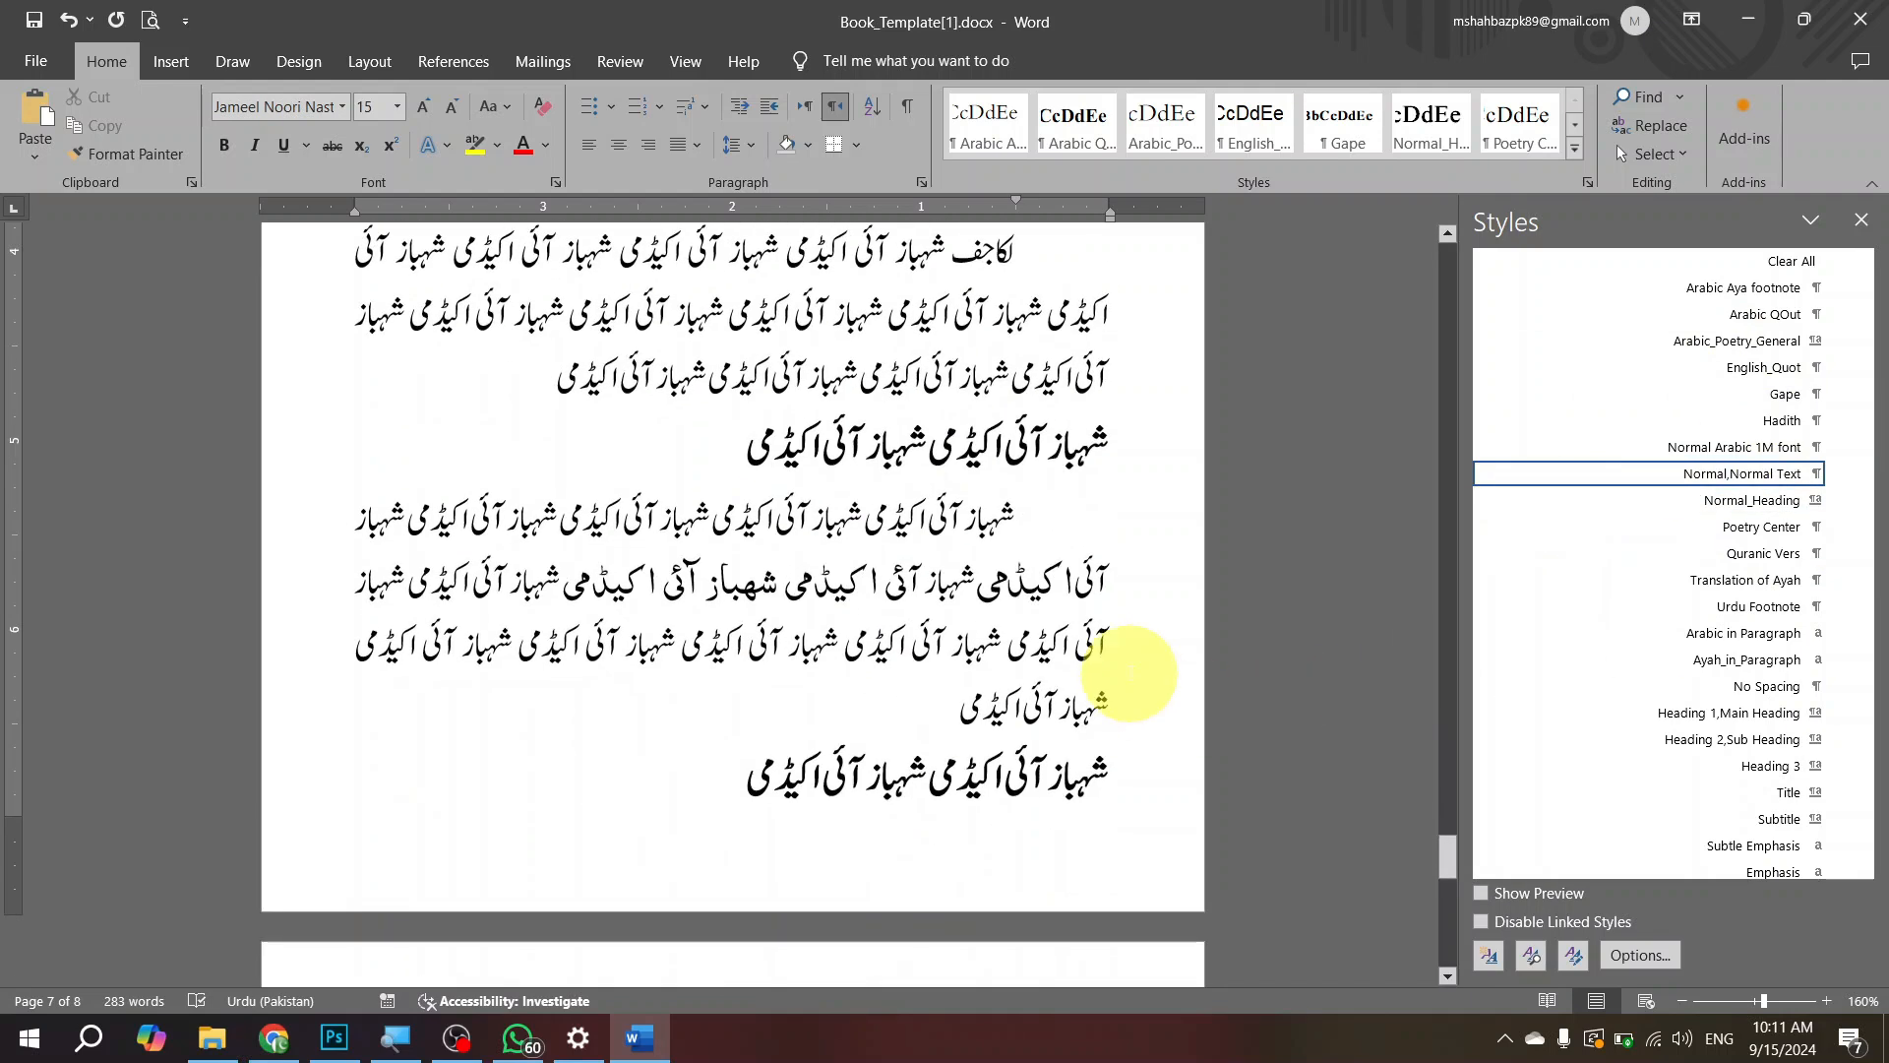
pyautogui.click(1048, 433)
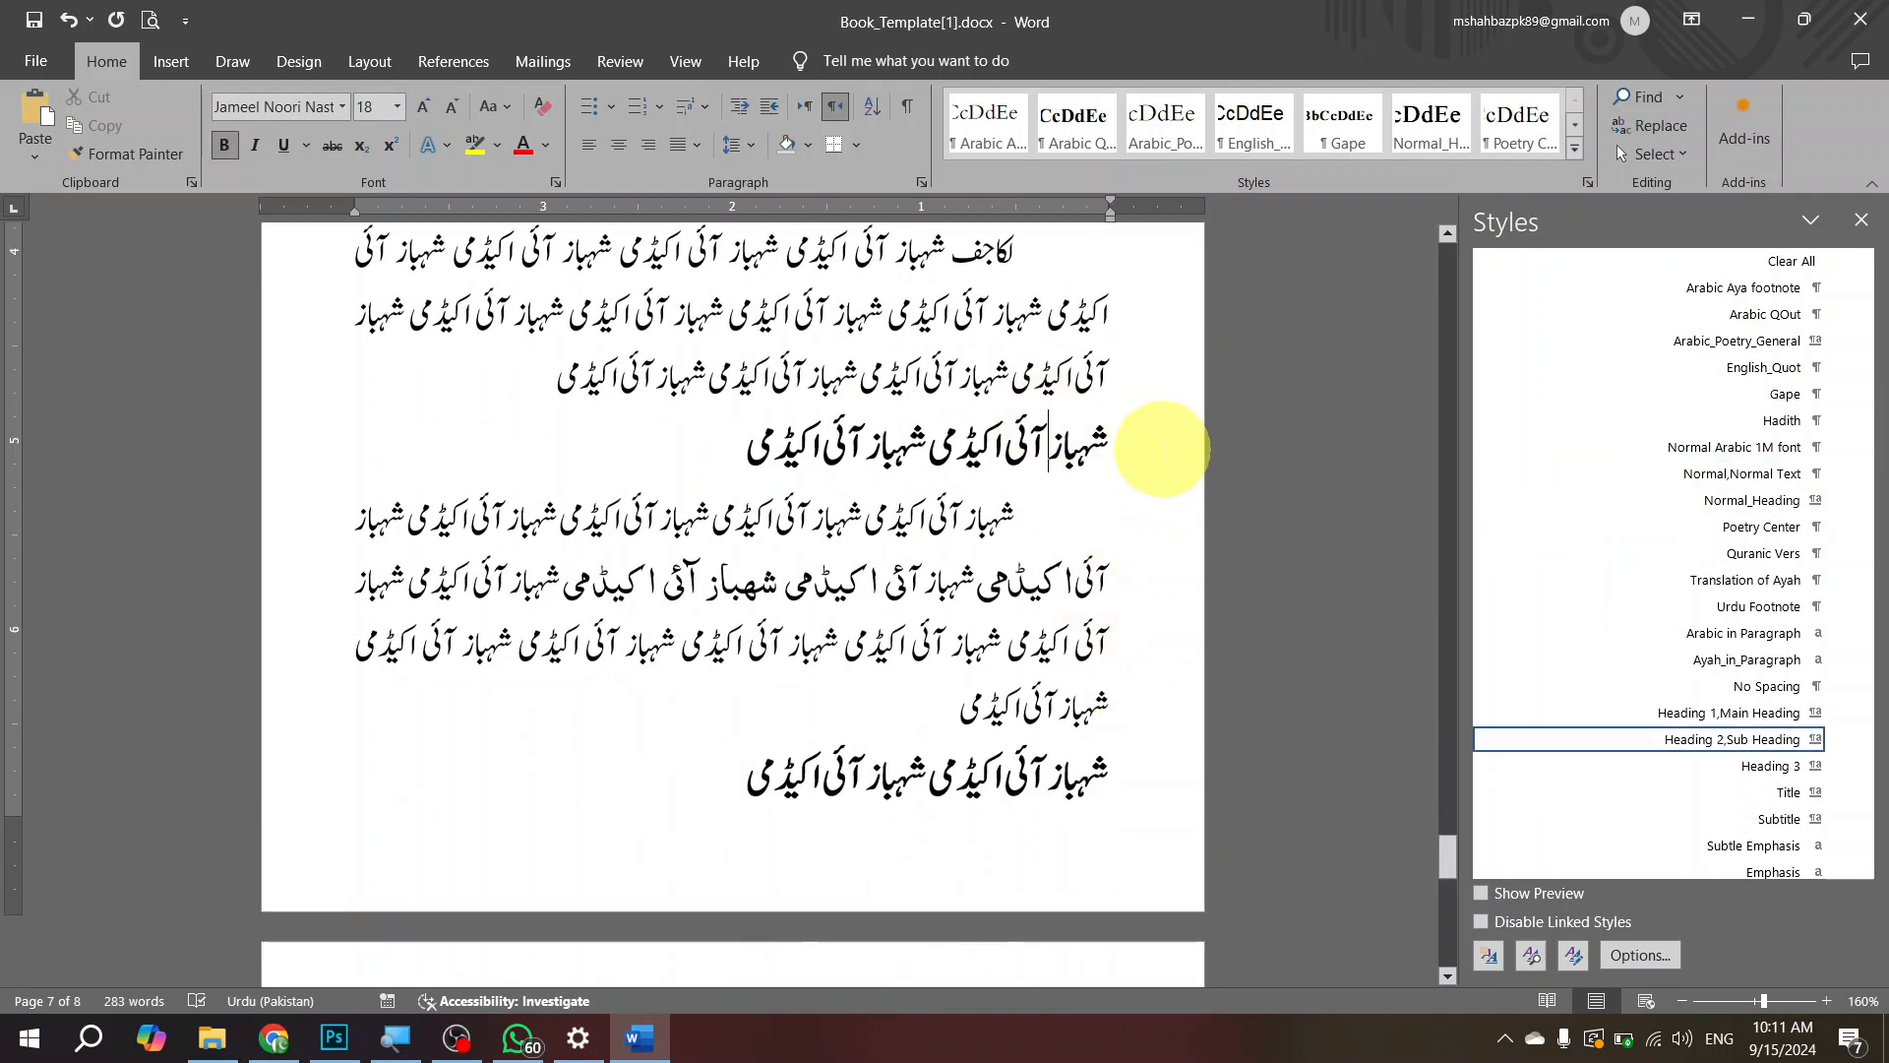
pyautogui.hotkey('ctrl', 'shift', 'n')
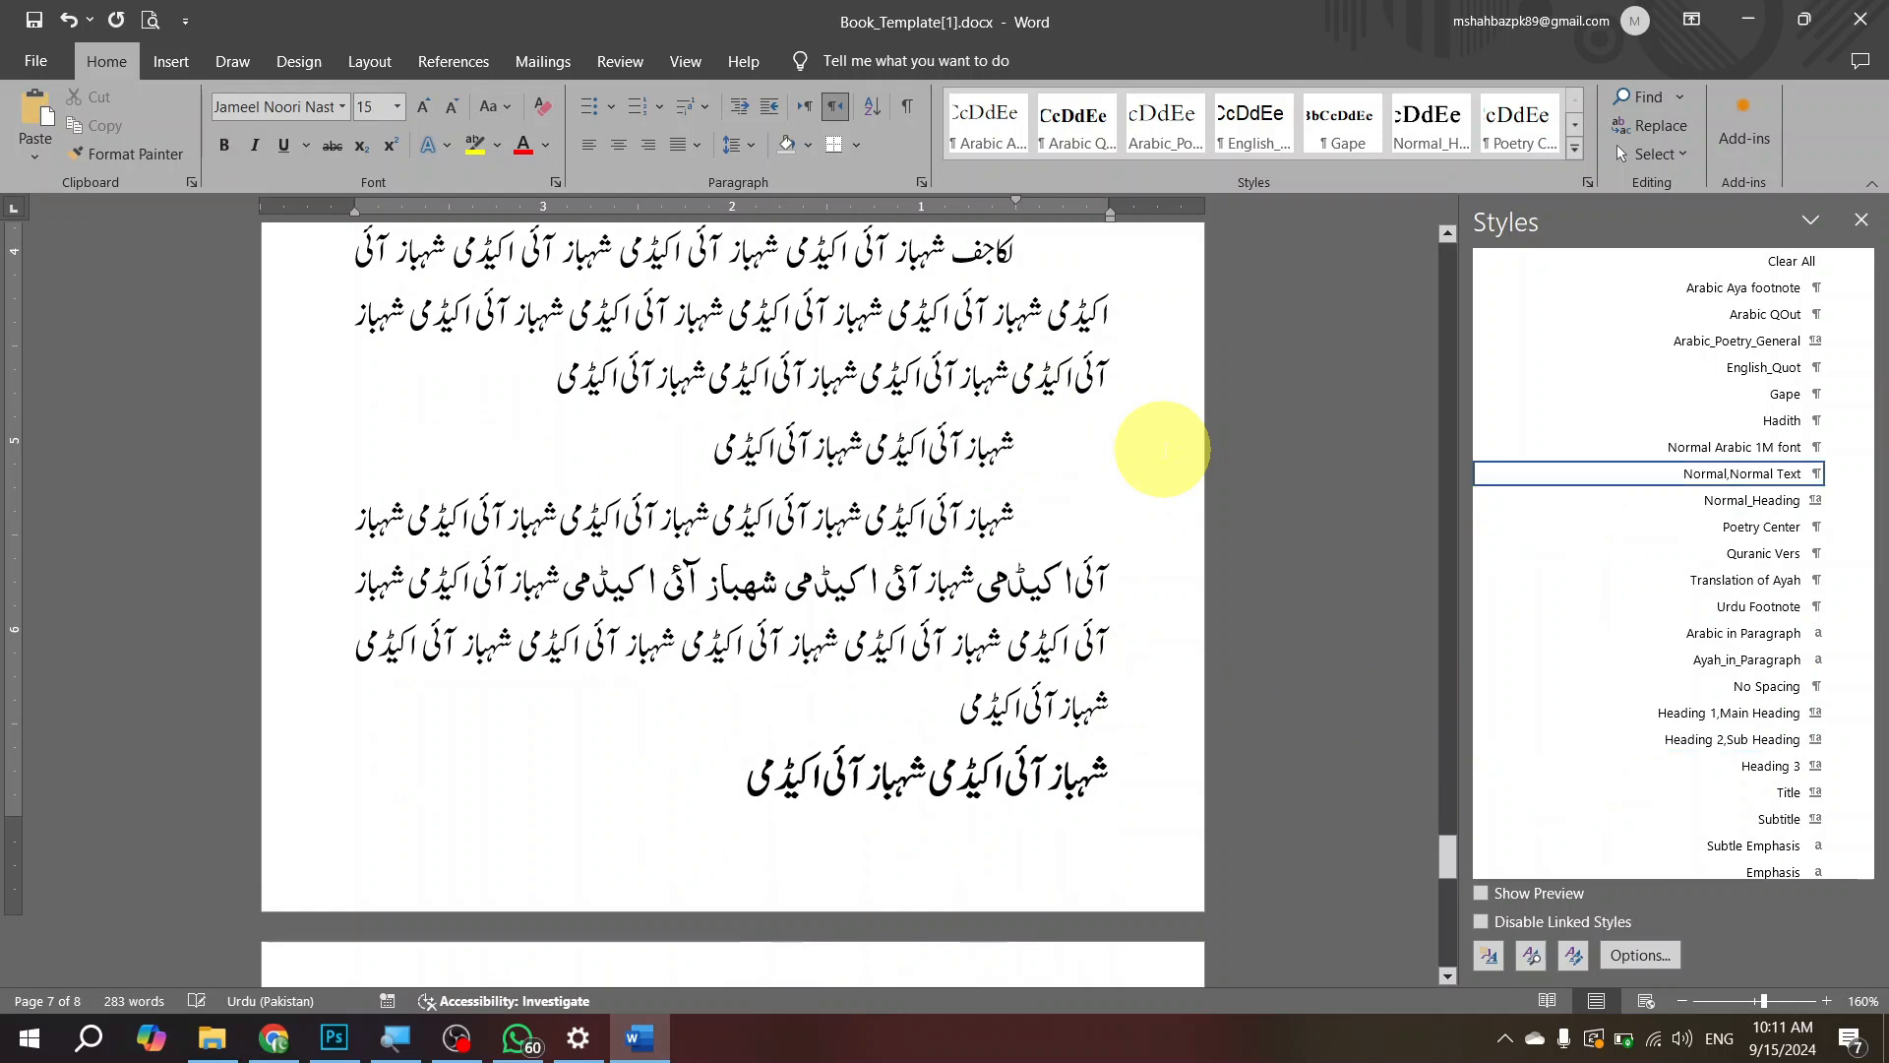
pyautogui.hotkey('ctrl', 'z')
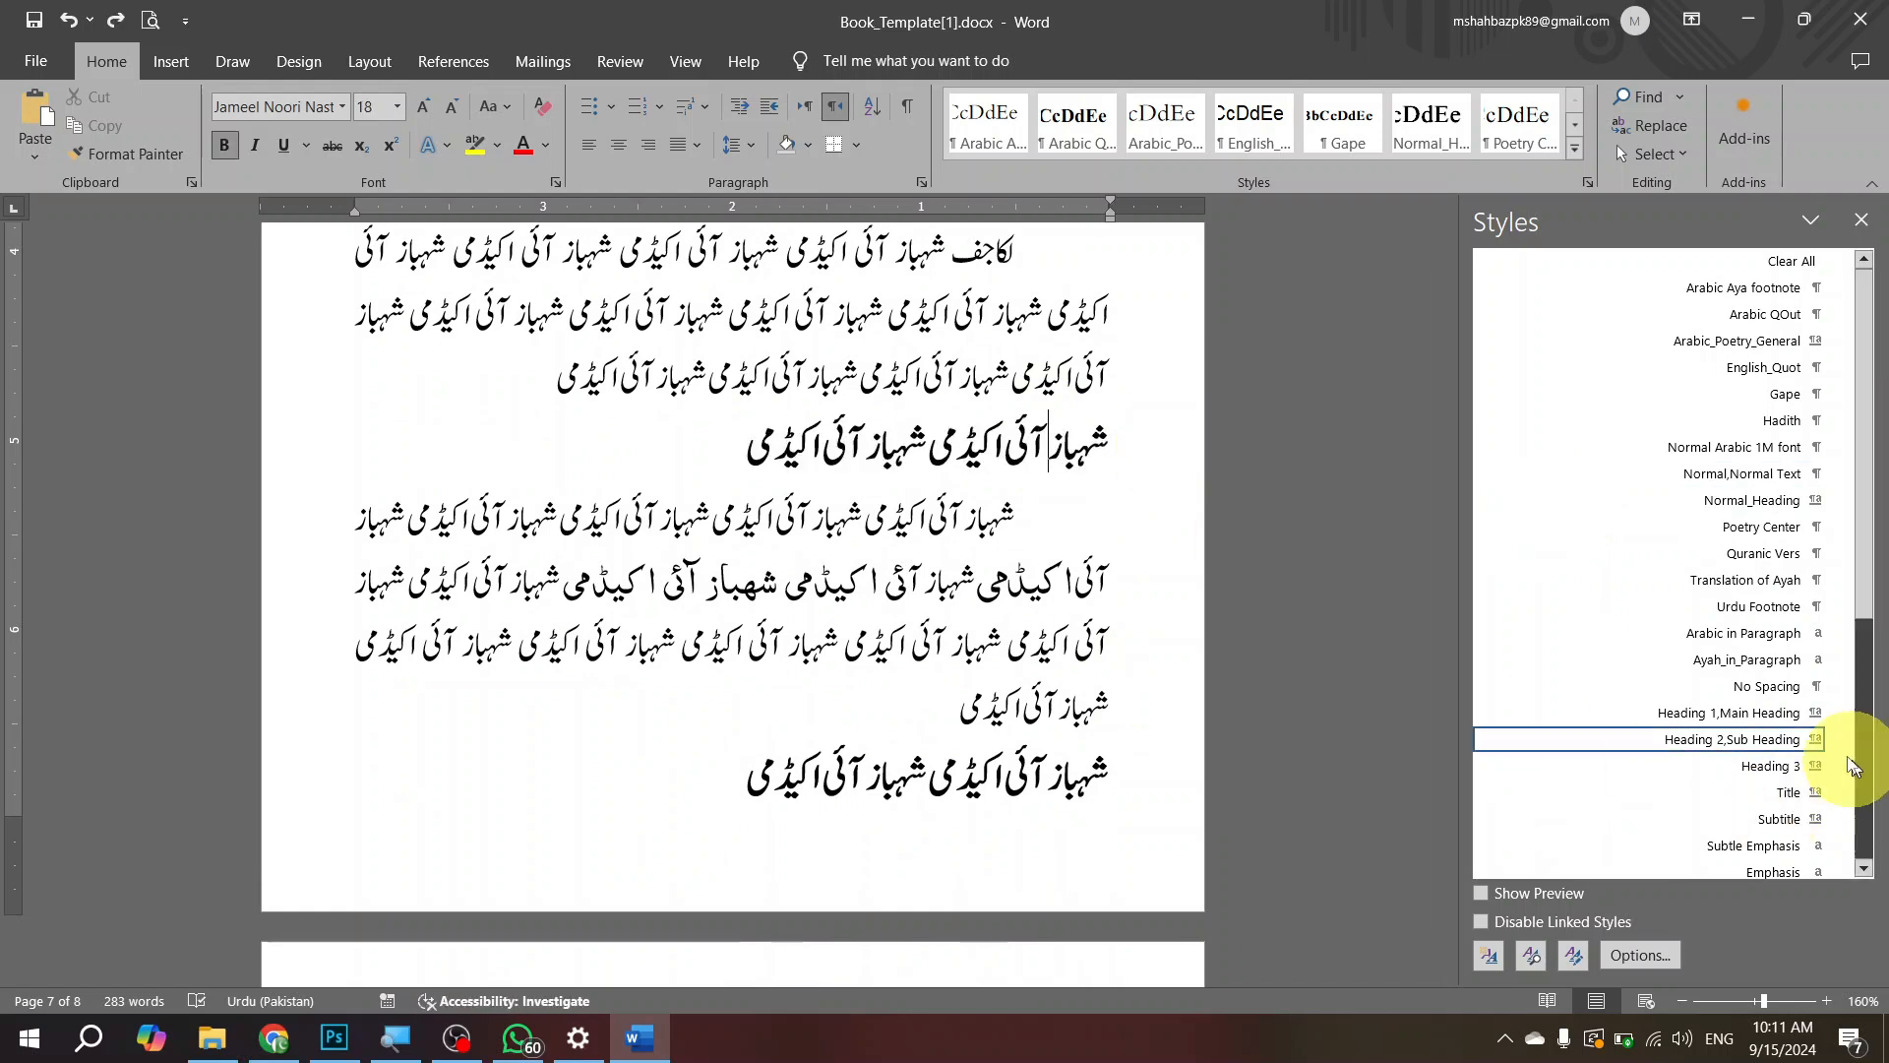
# Step: Assign the shortcut Ctrl+Shift+H to the Heading 1,Main Heading style
pyautogui.moveTo(1683, 715)
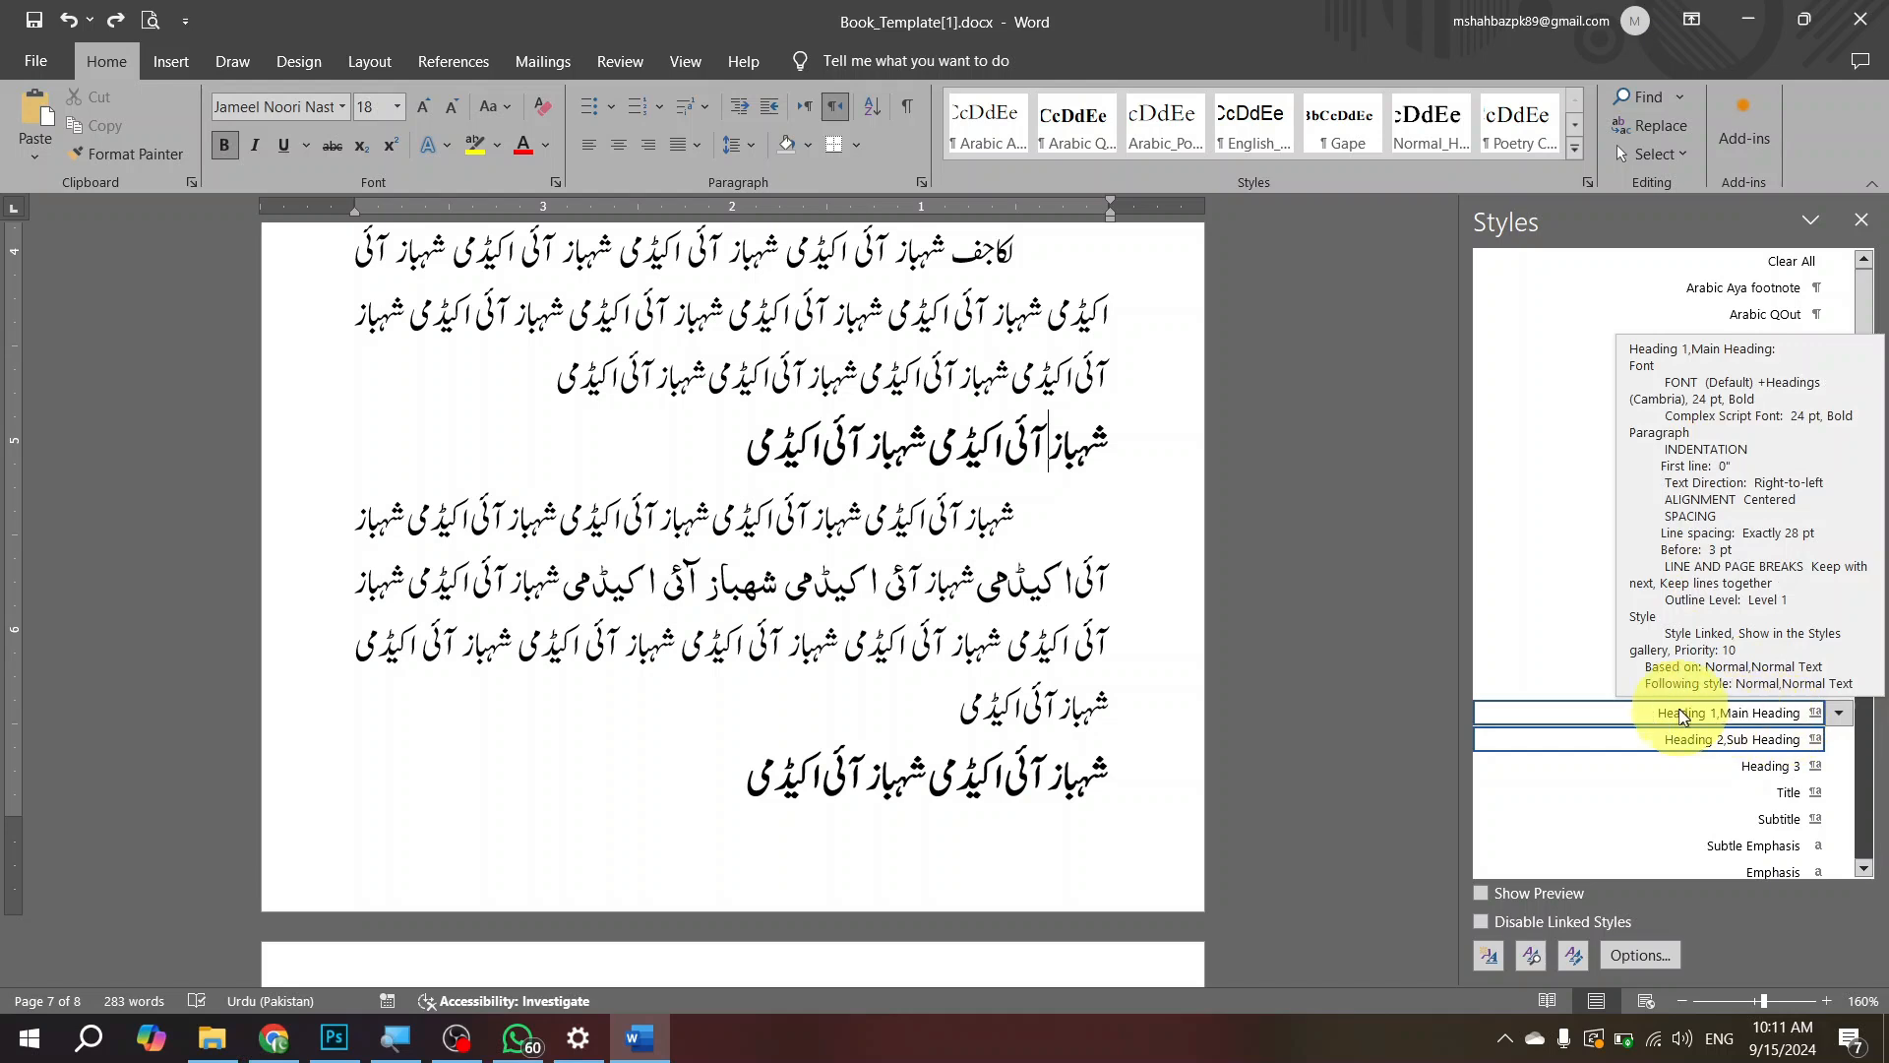
pyautogui.click(1840, 716)
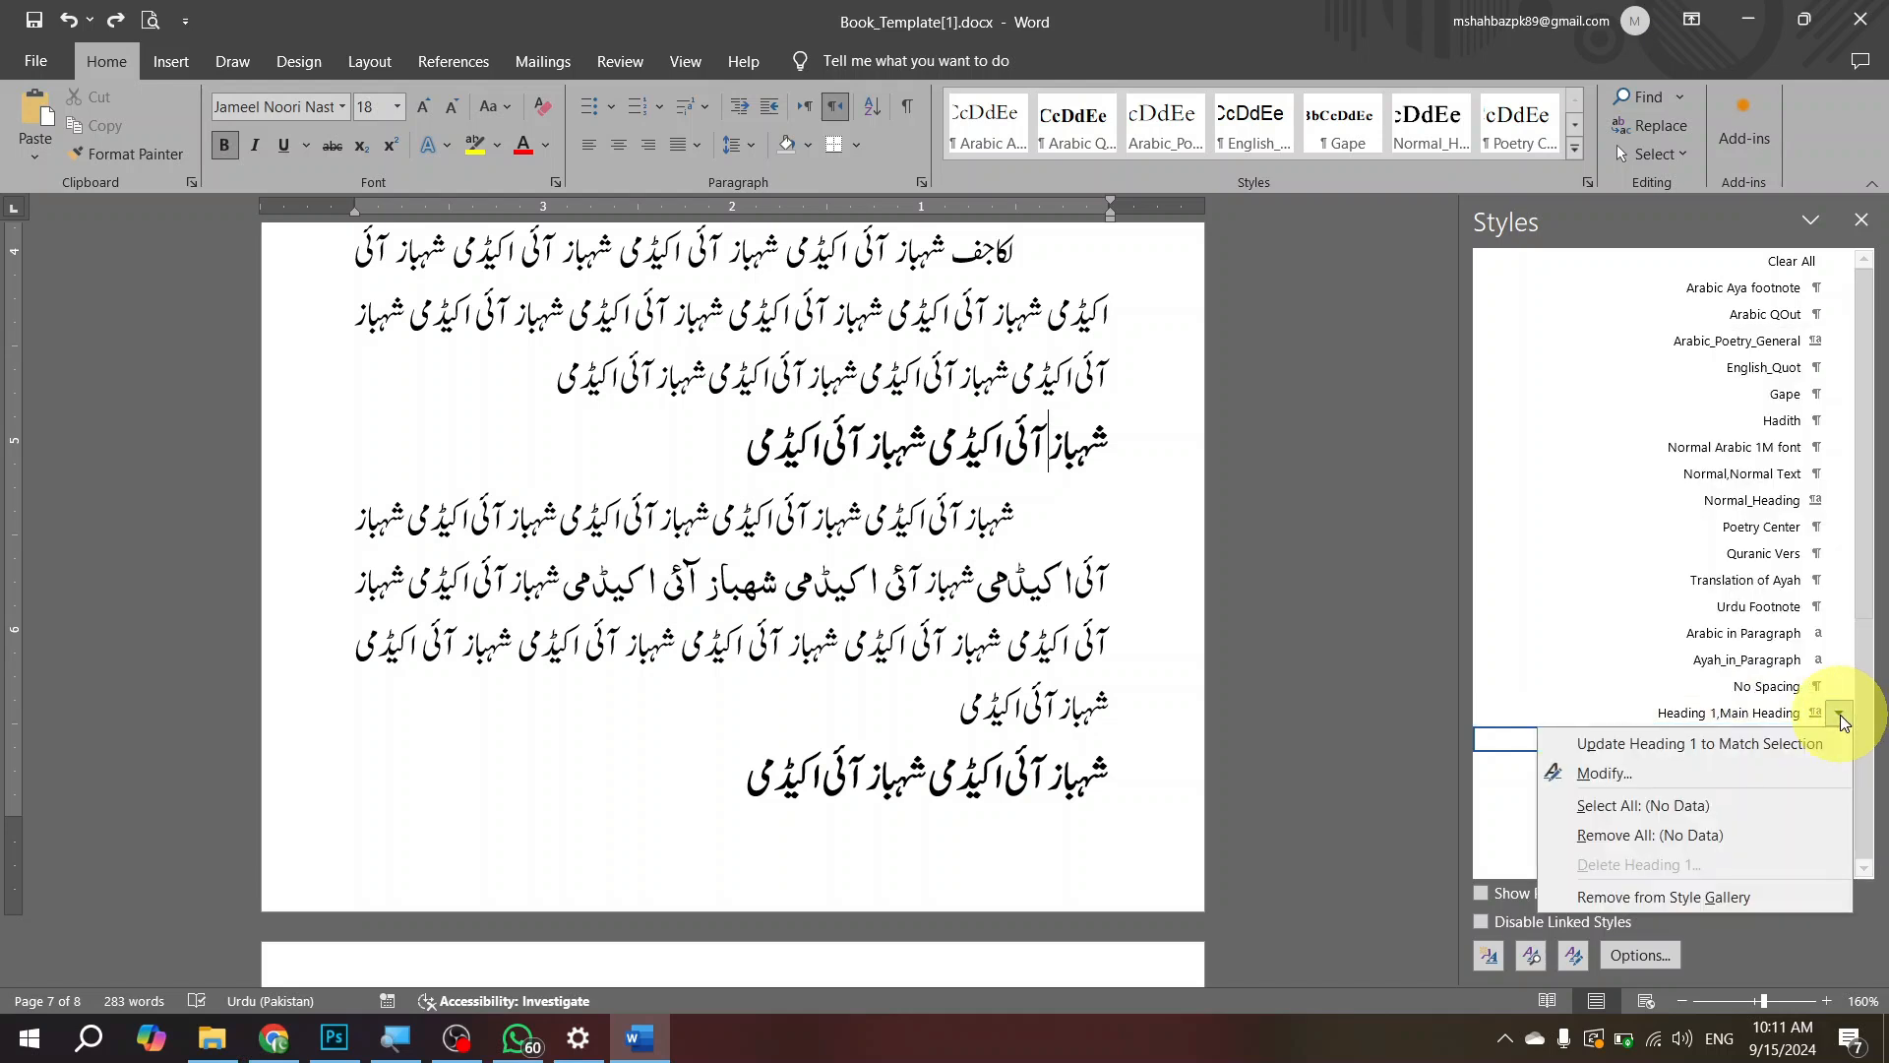
pyautogui.click(1700, 771)
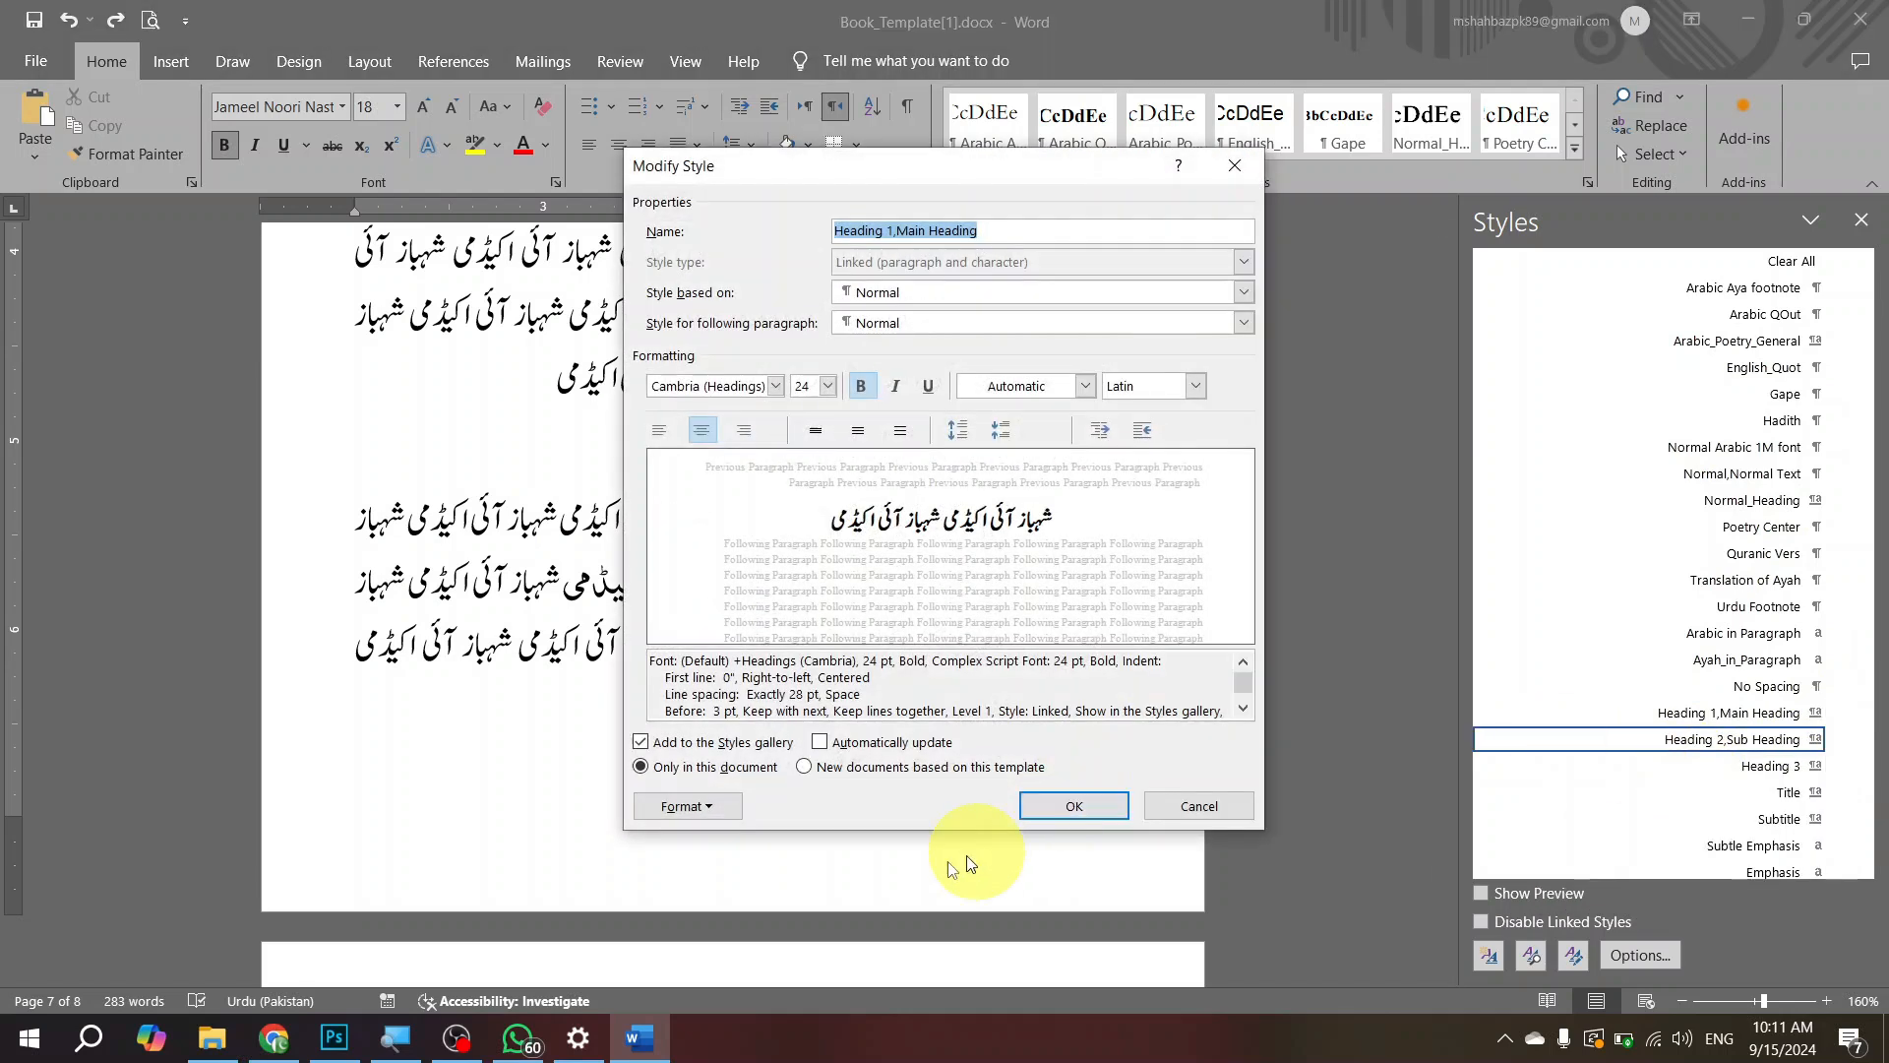
pyautogui.click(688, 807)
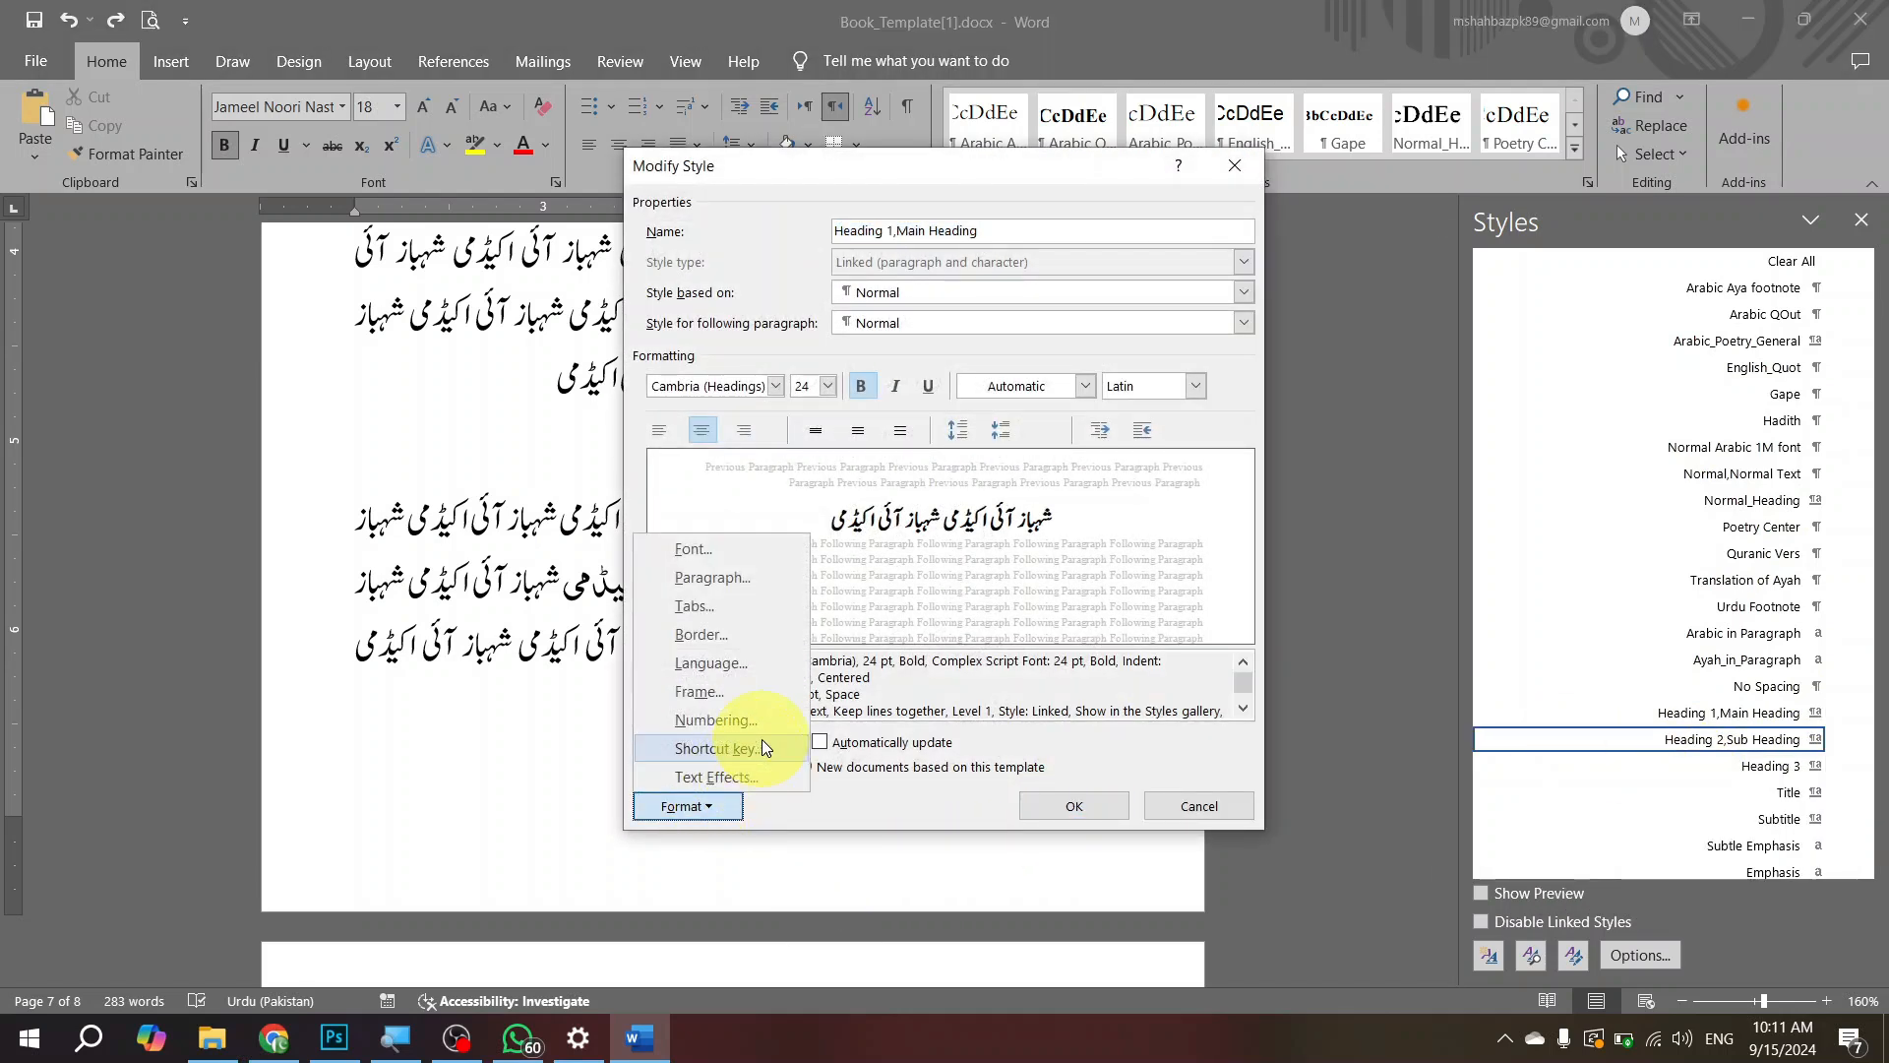
pyautogui.click(763, 746)
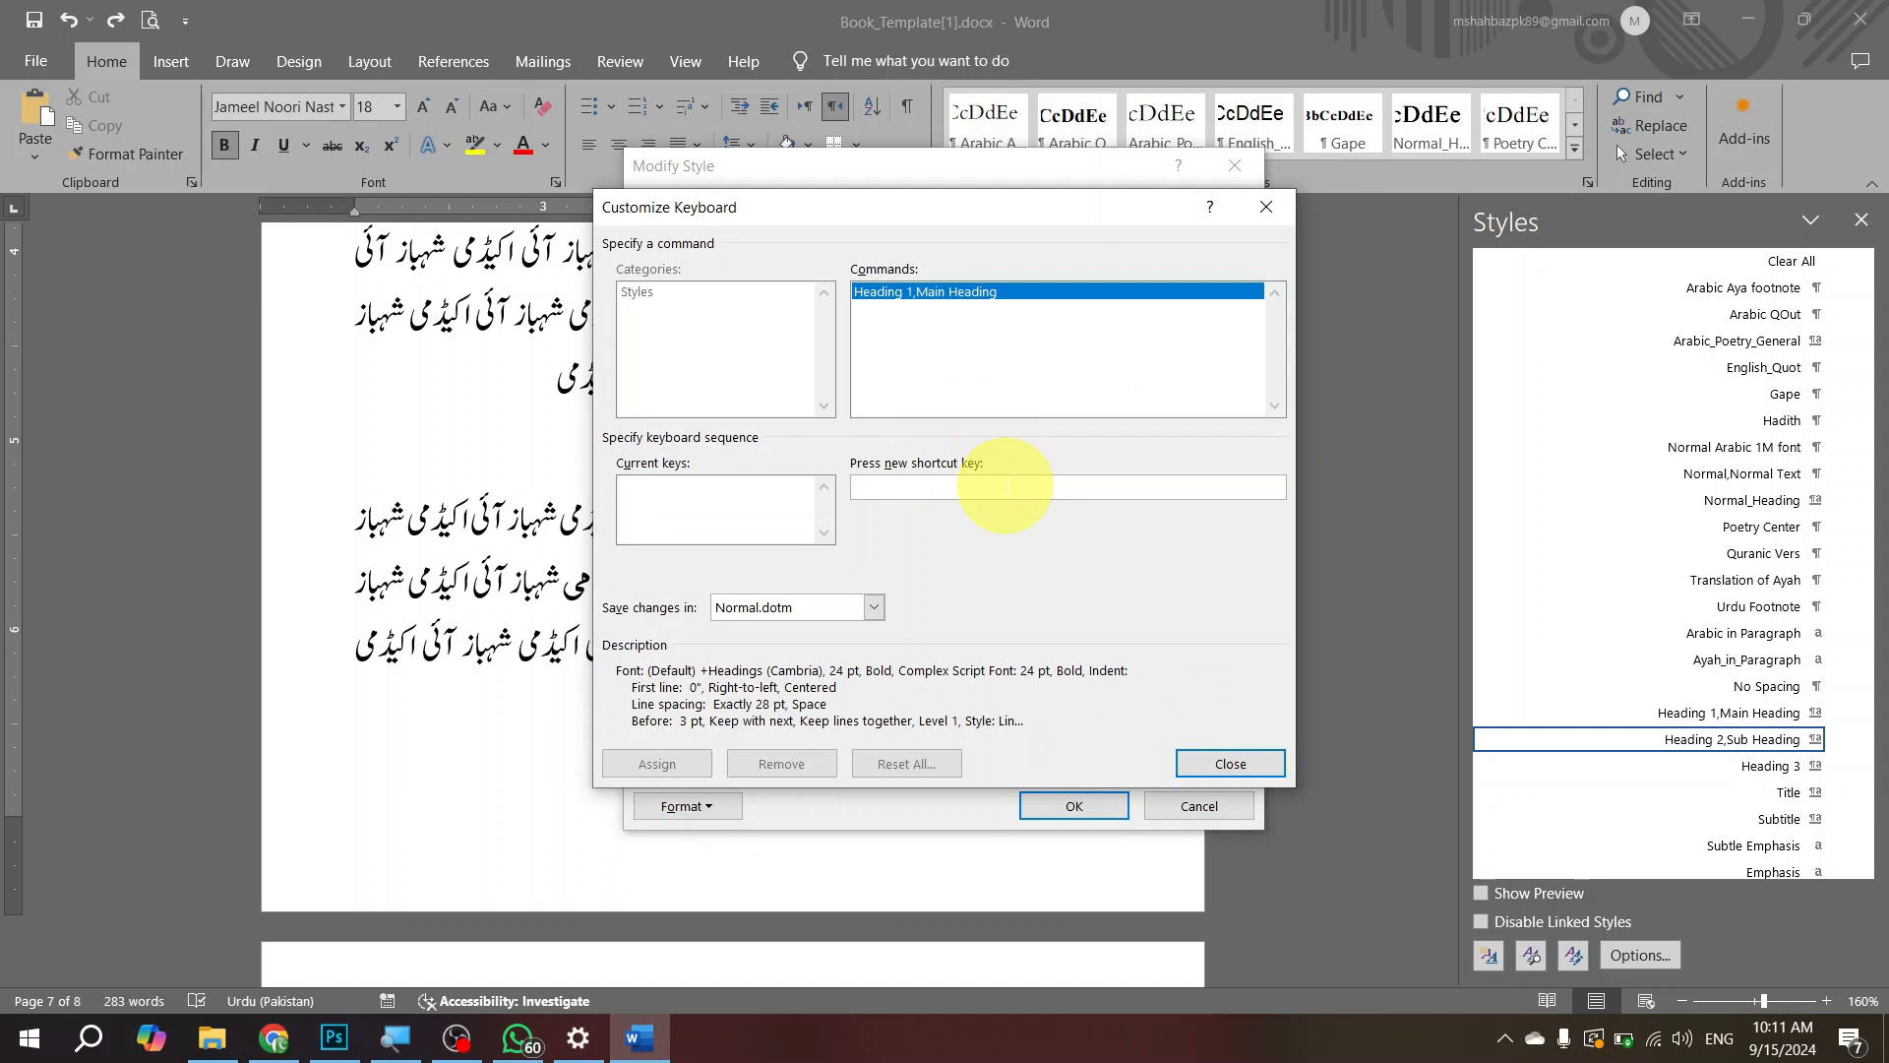
pyautogui.hotkey('ctrl', 'shift', 'h')
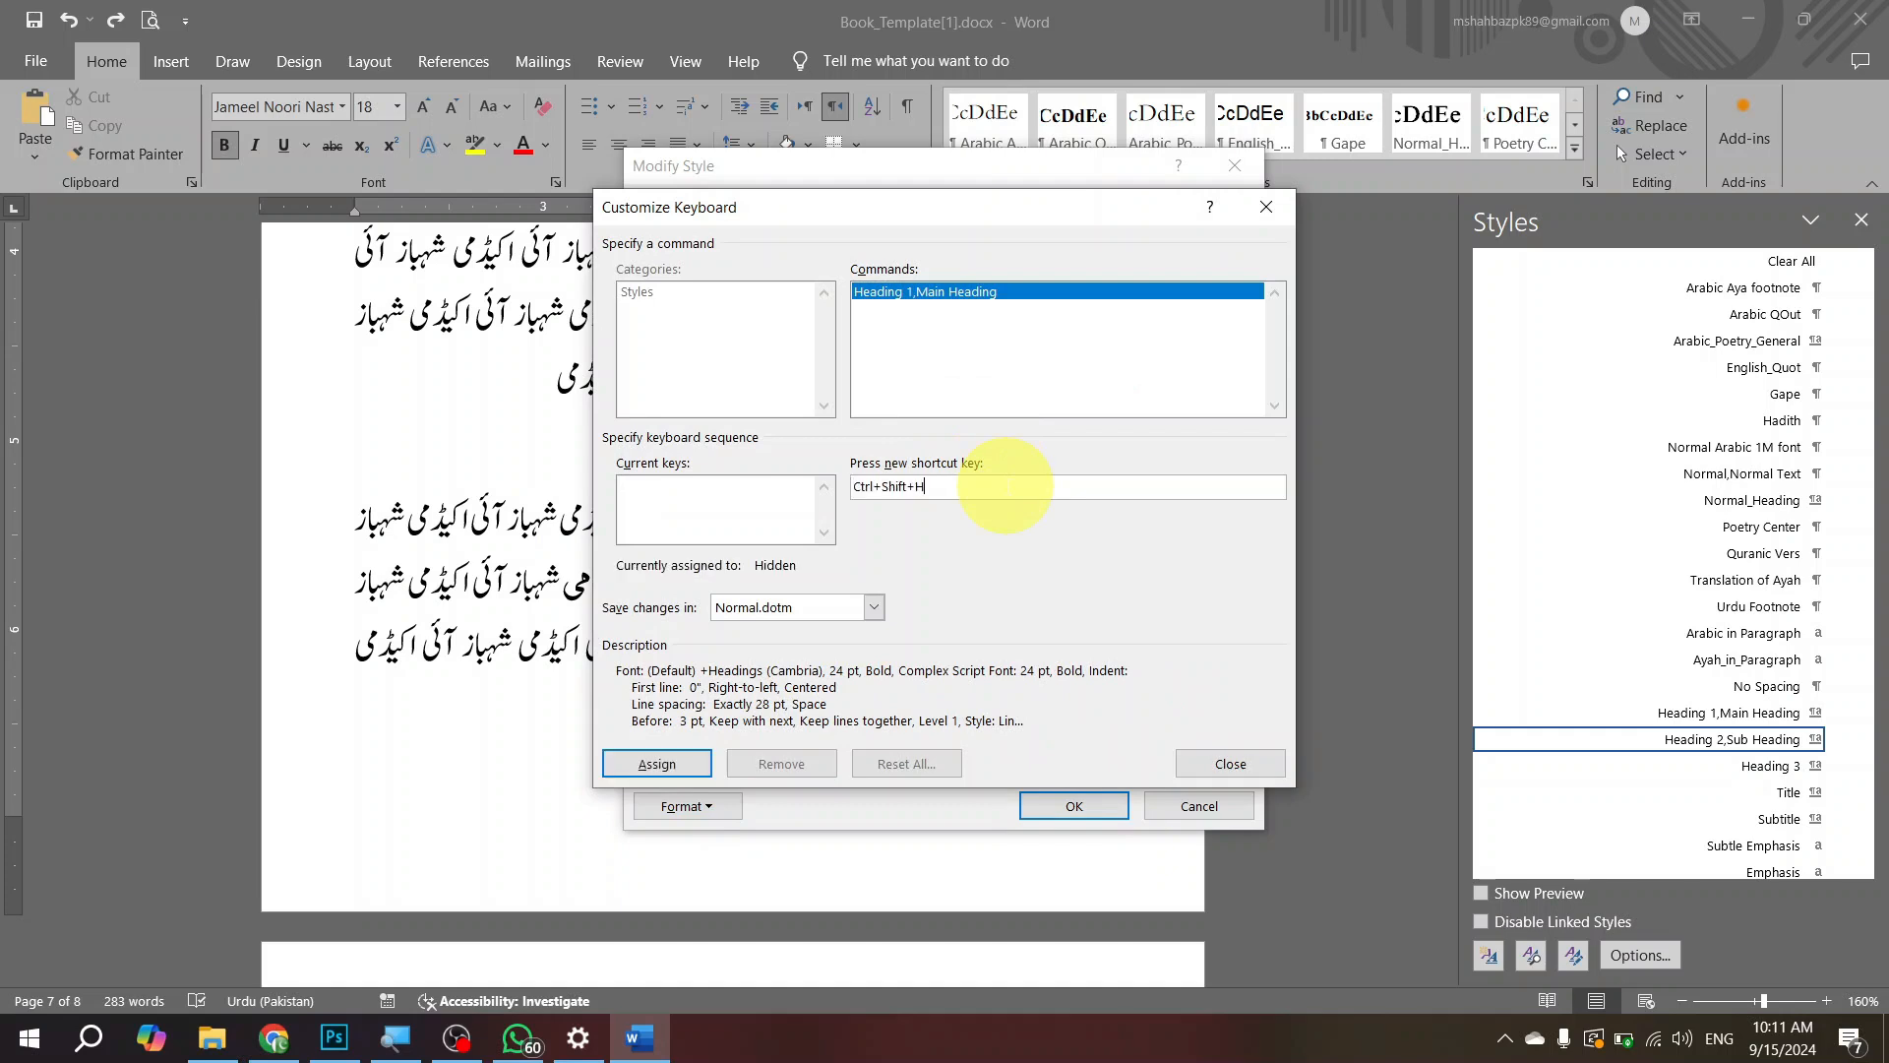
pyautogui.click(655, 765)
pyautogui.click(1228, 767)
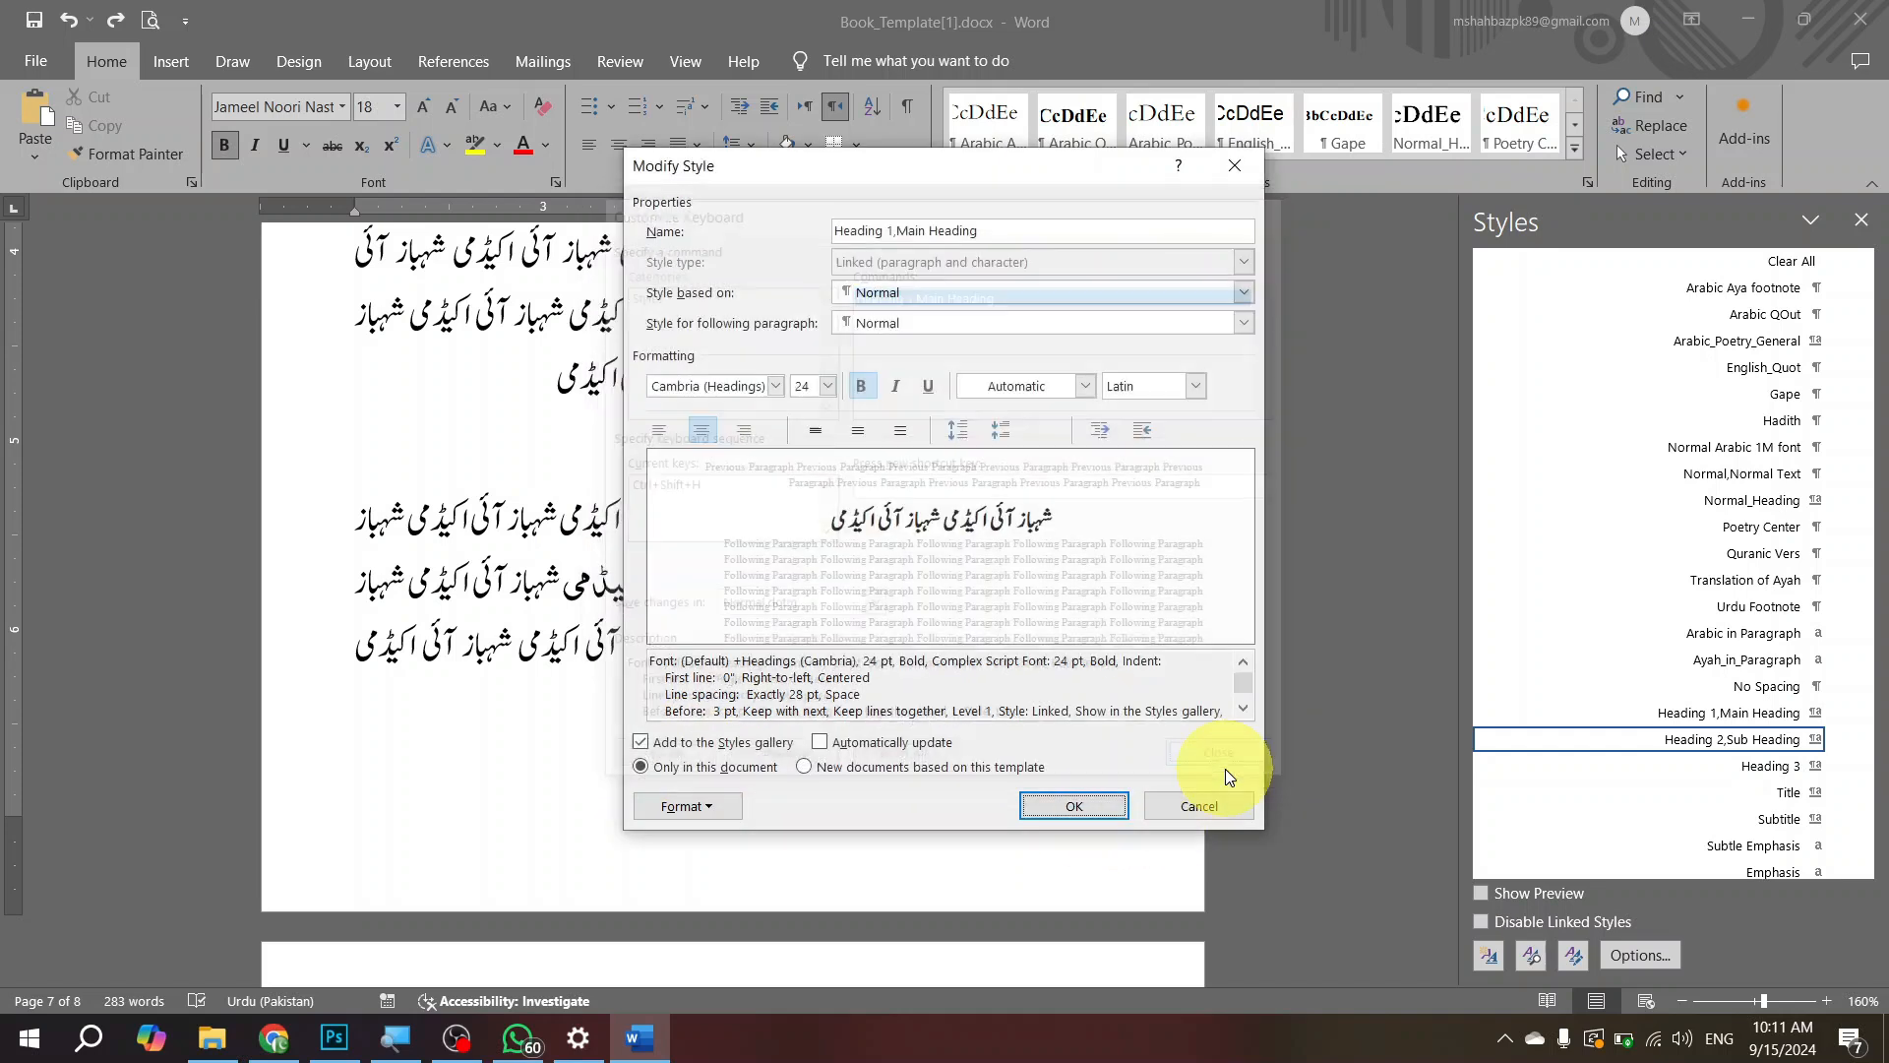
# Step: Check the shortcut assigned to the Heading 1,Main Heading style and accept the style modification
pyautogui.click(689, 805)
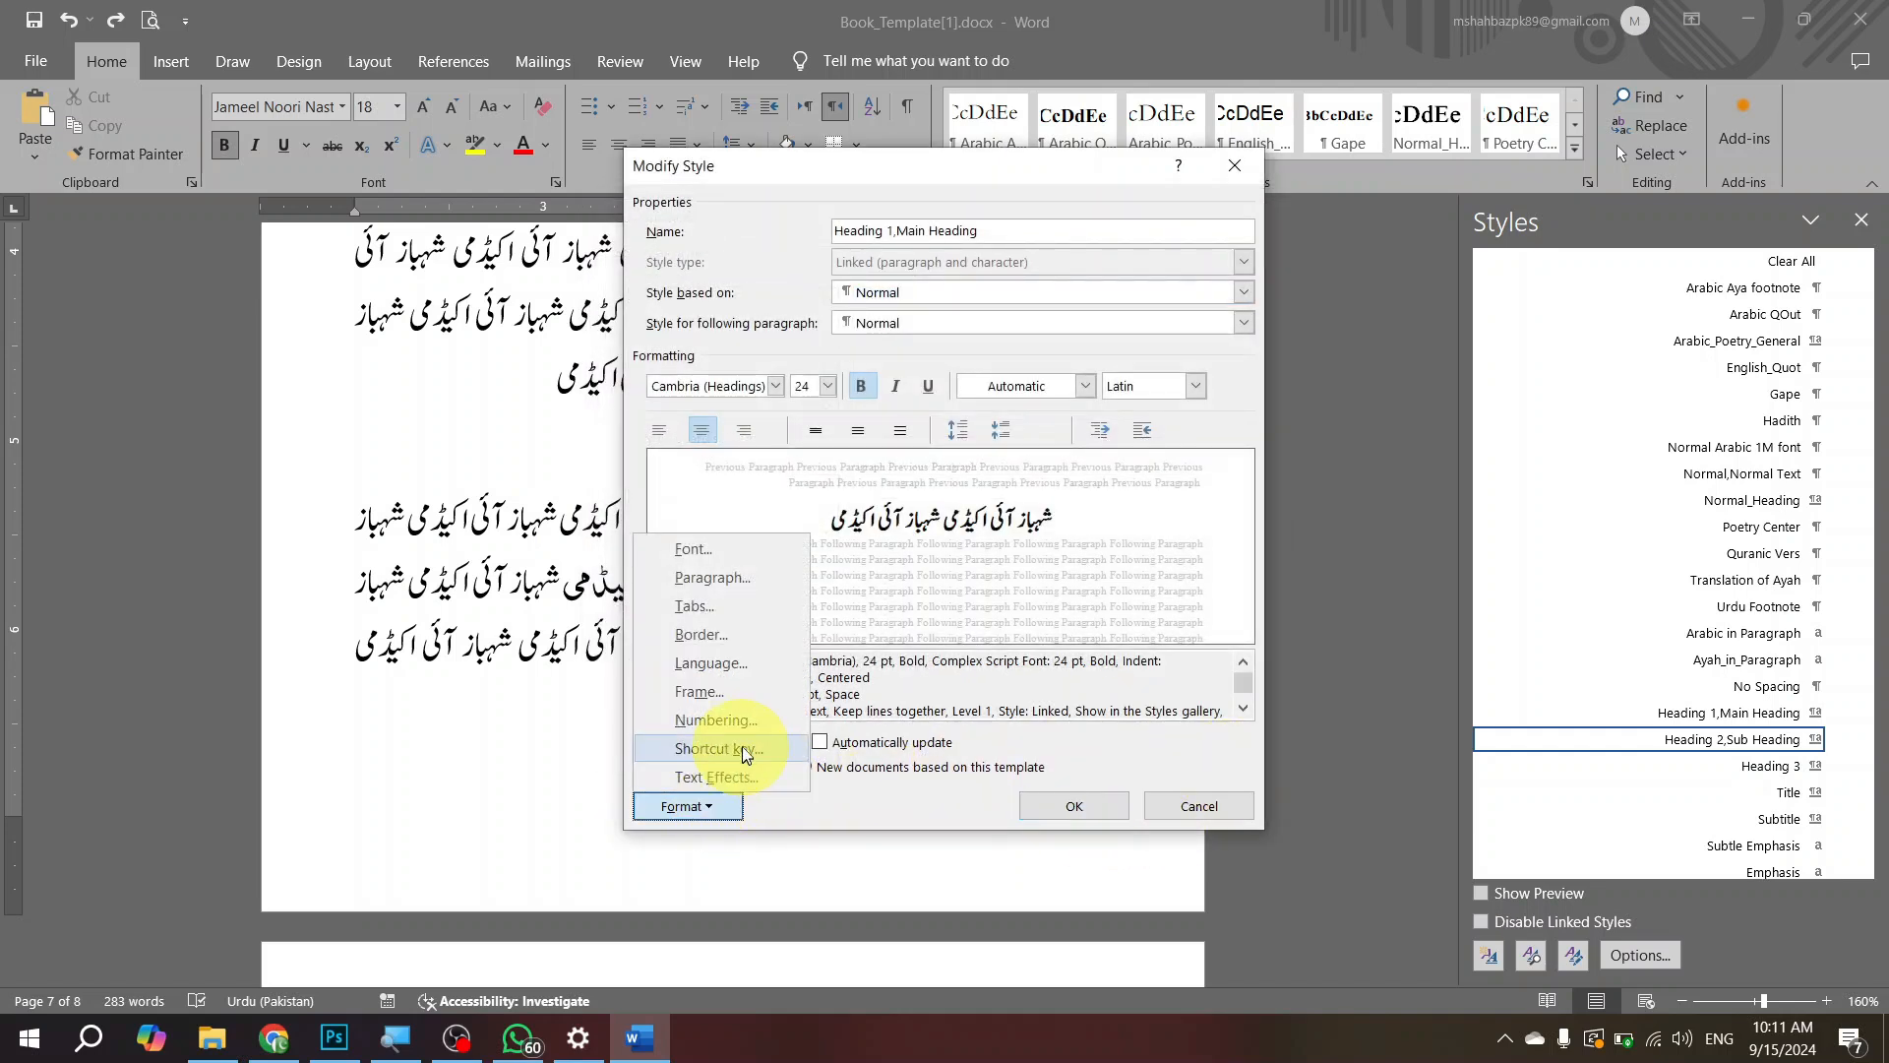
pyautogui.click(745, 750)
pyautogui.click(694, 485)
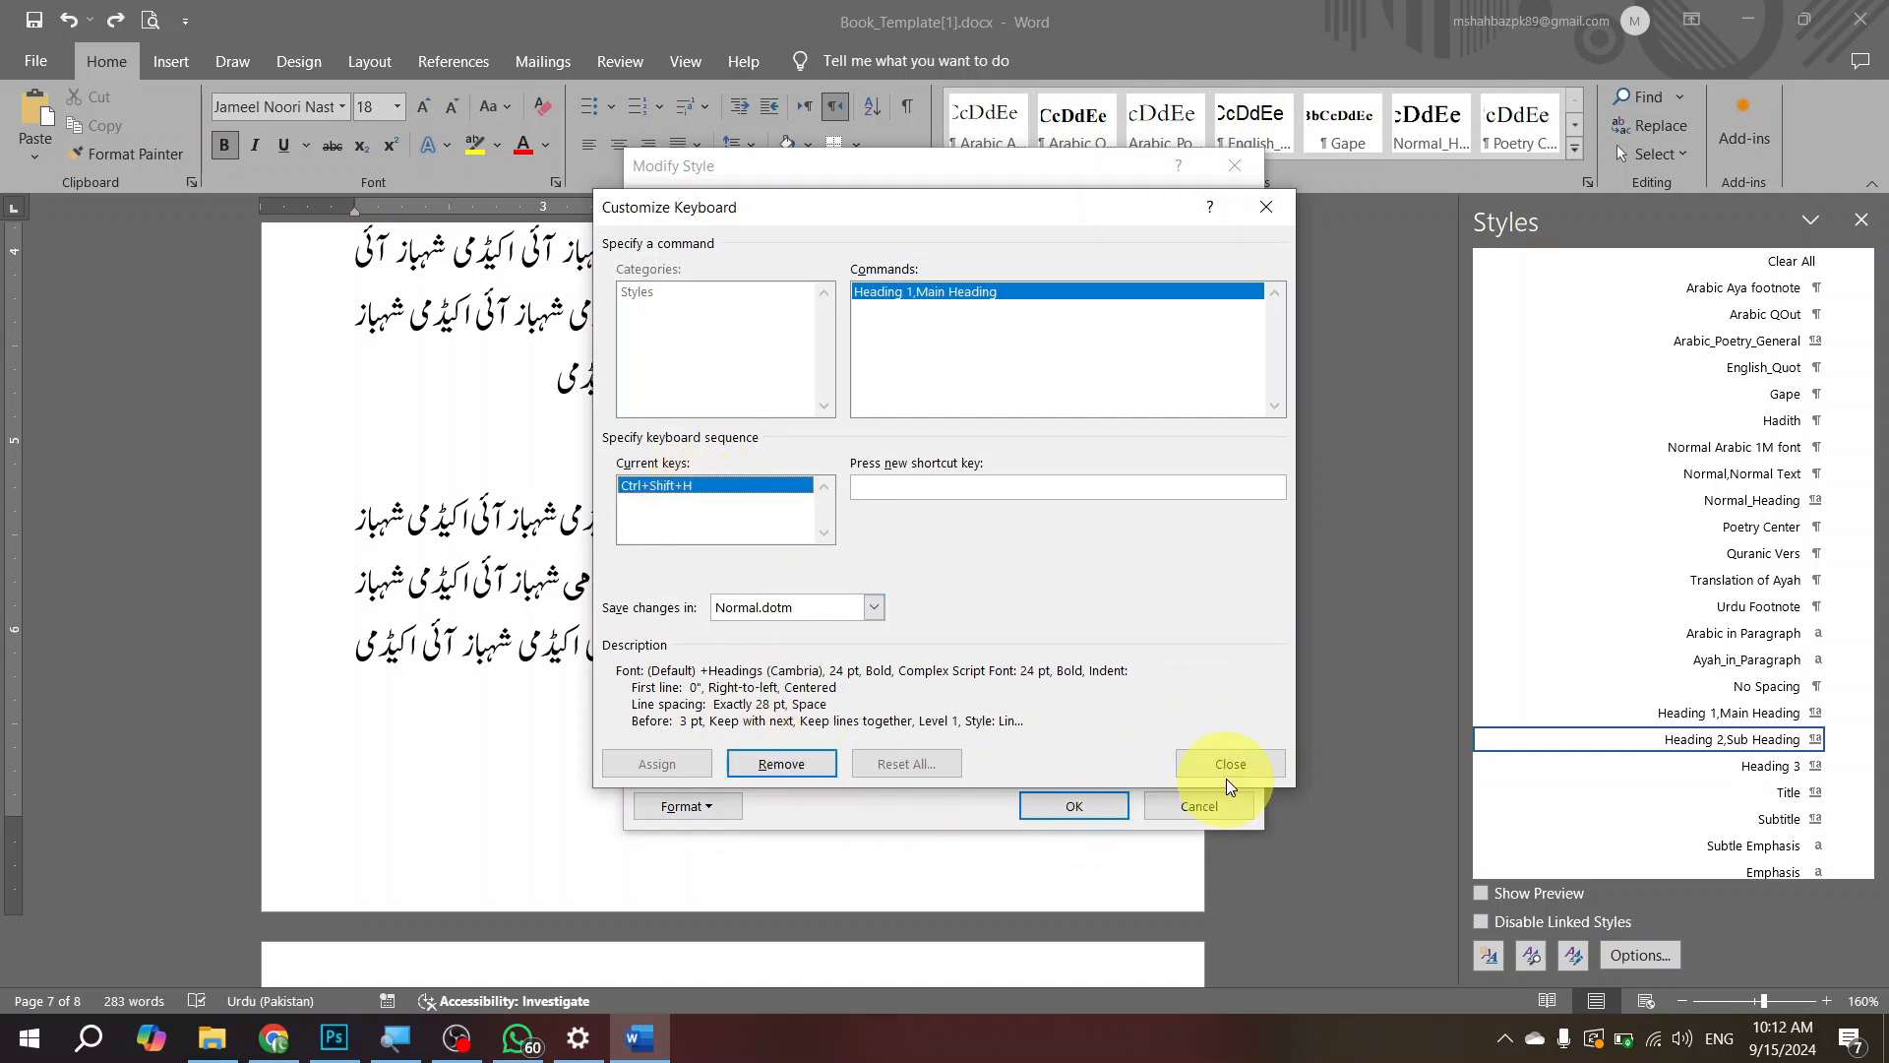
pyautogui.click(1184, 764)
pyautogui.click(1094, 801)
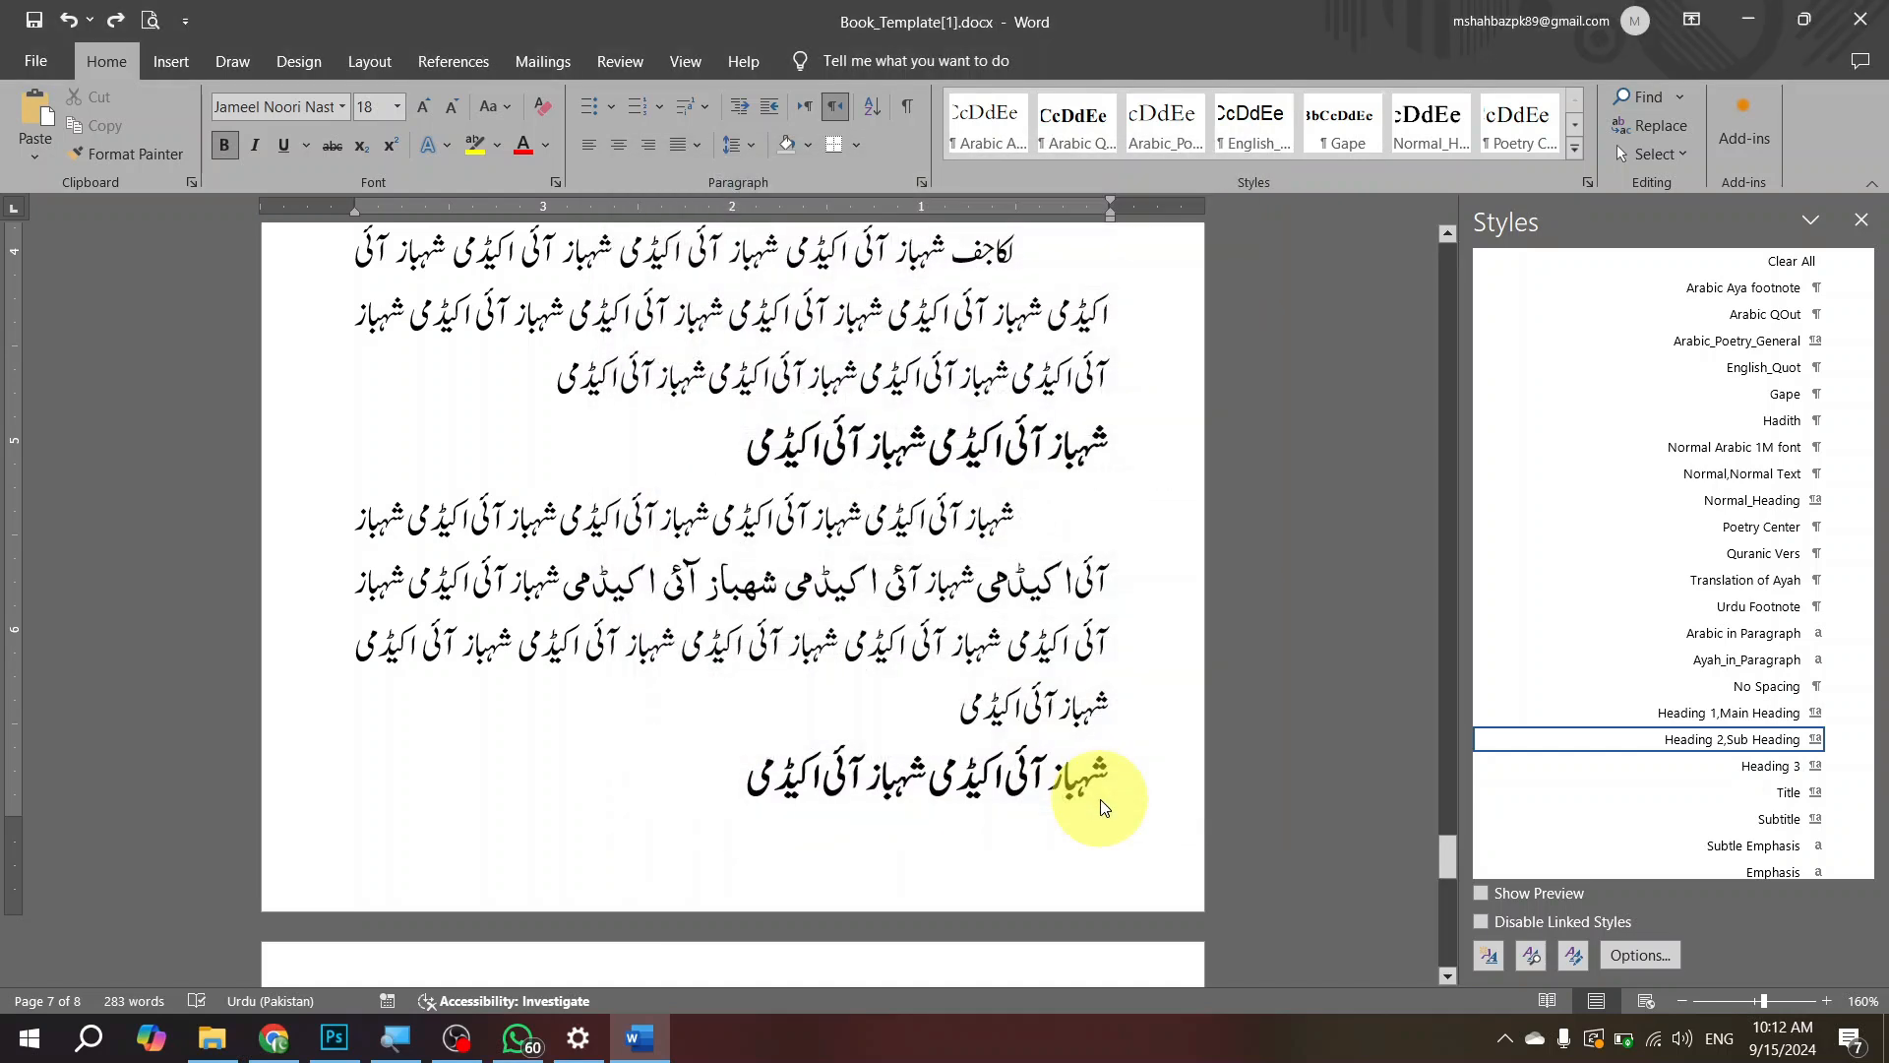
# Step: Apply the Heading 1,Main Heading style to the first bold sub-heading on page 7, switching it to Normal,Normal Text and back
pyautogui.click(1064, 448)
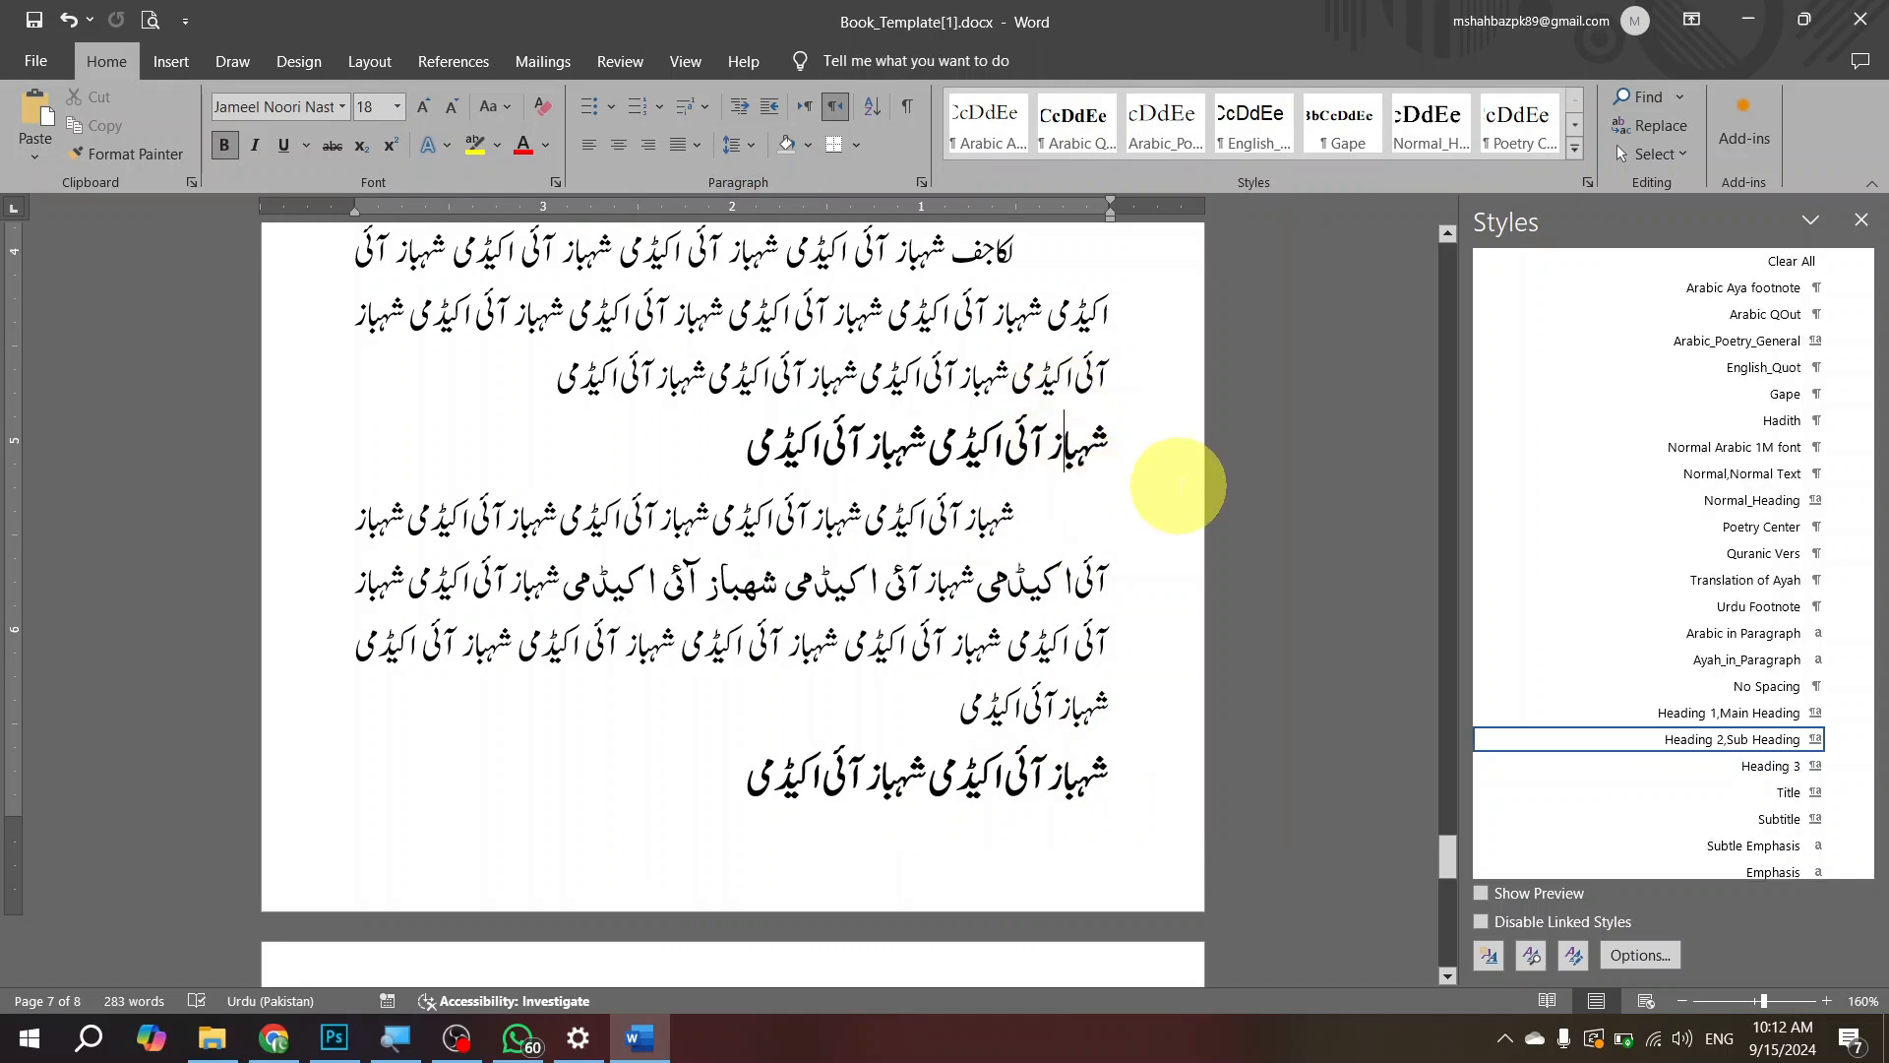
pyautogui.hotkey('ctrl', 'alt', '1')
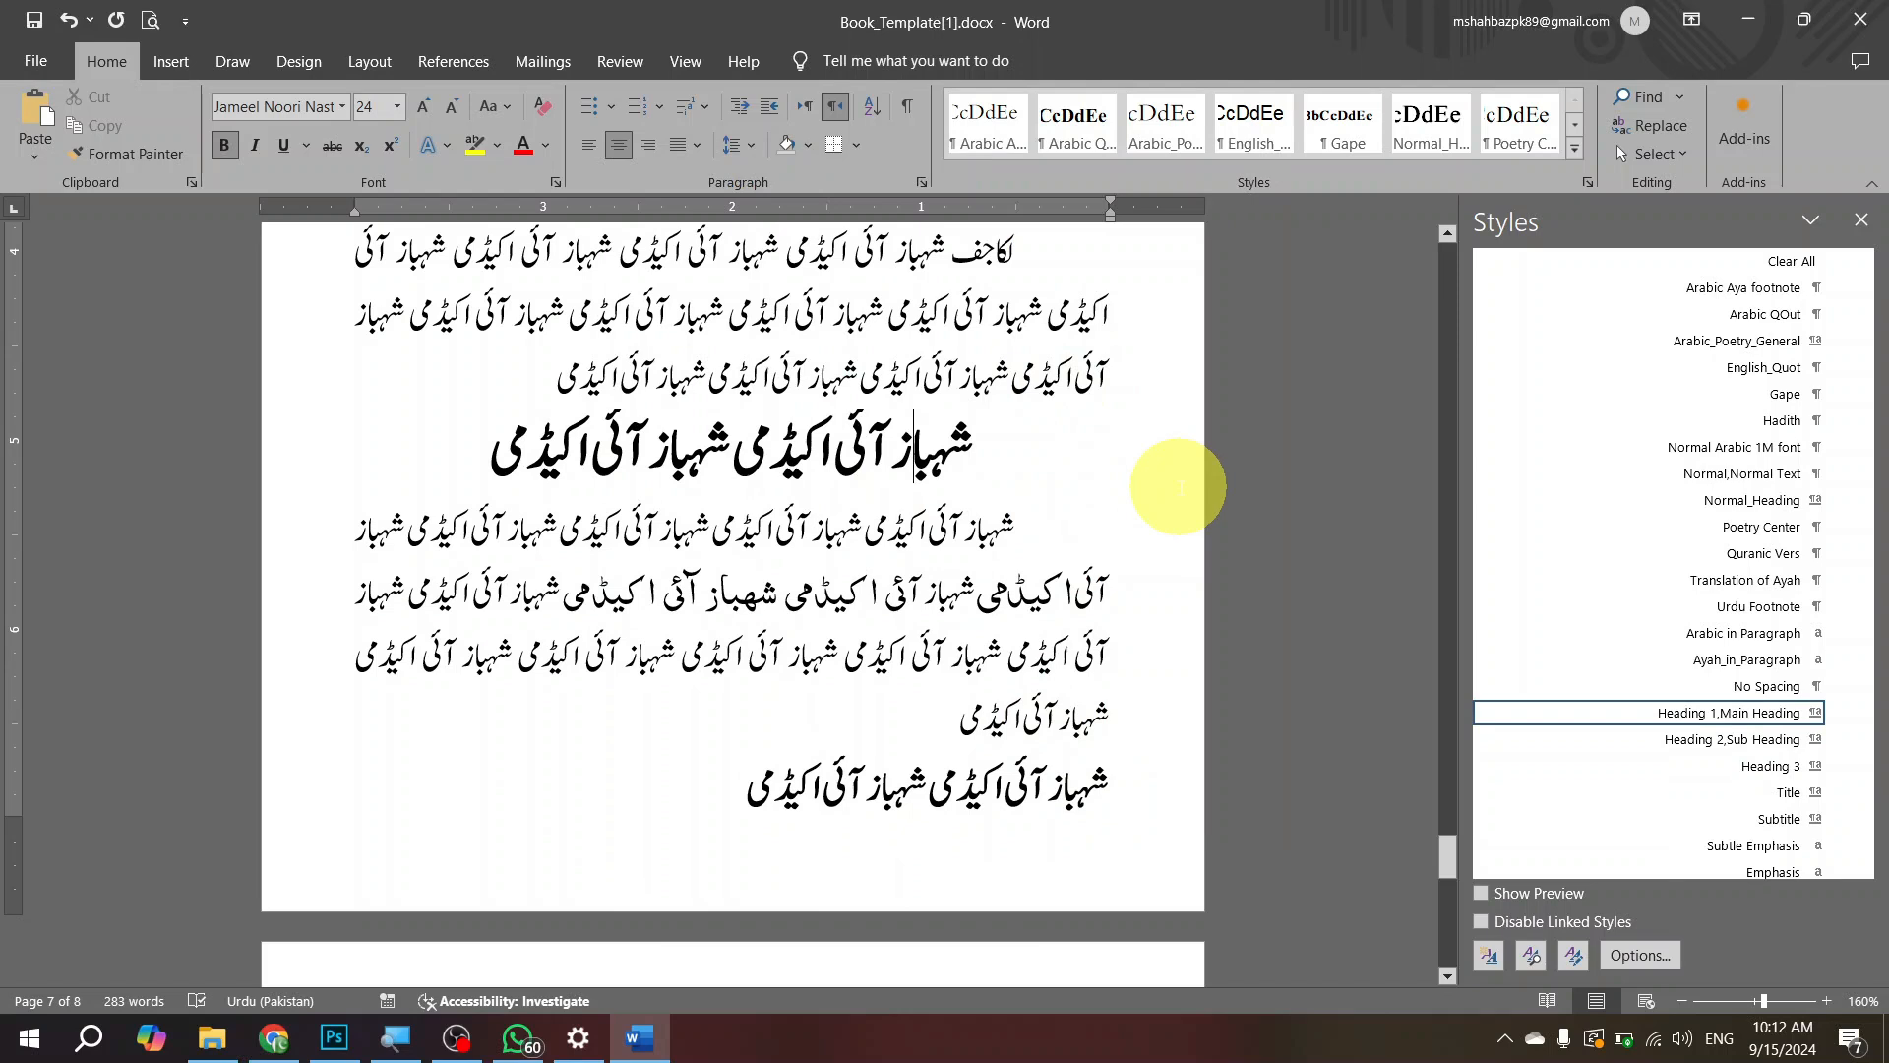
pyautogui.hotkey('ctrl', 'shift', 'n')
pyautogui.hotkey('ctrl', 'alt', '1')
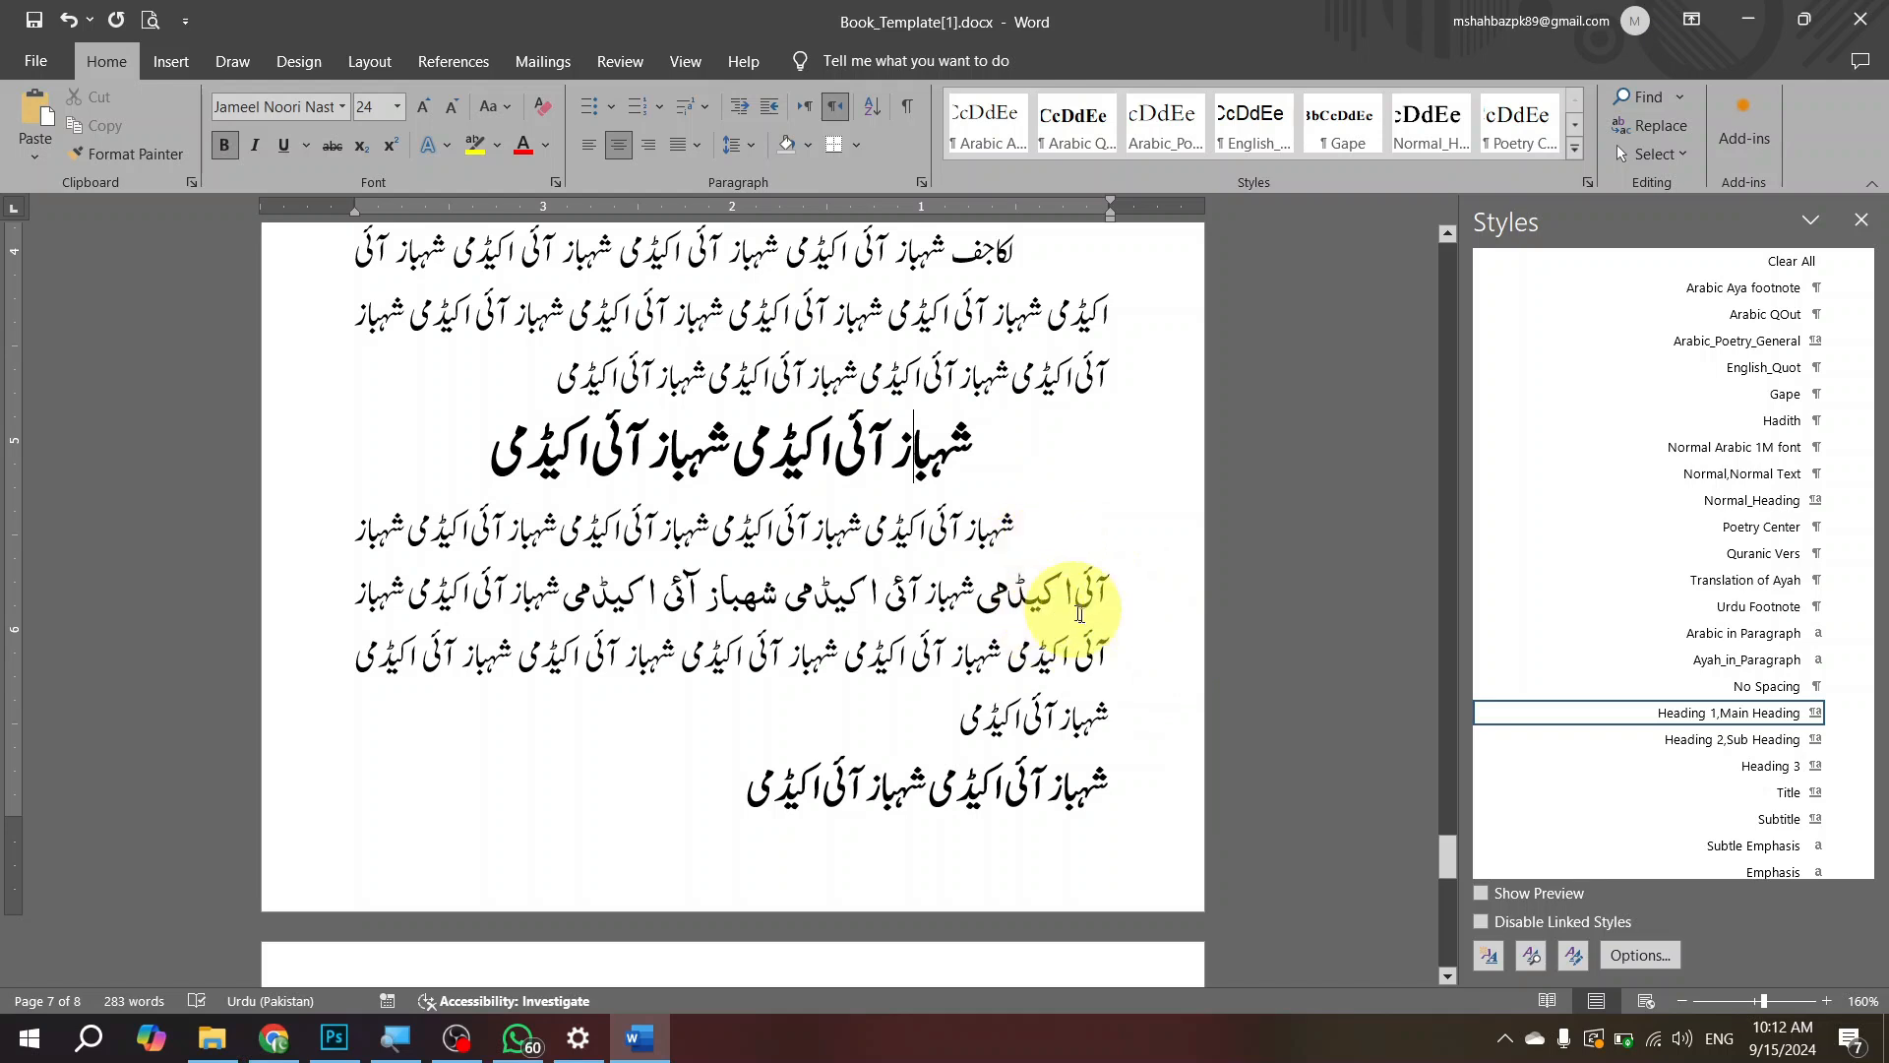
# Step: Look back through the template's pages up to the title page
pyautogui.scroll(20, 1082, 517)
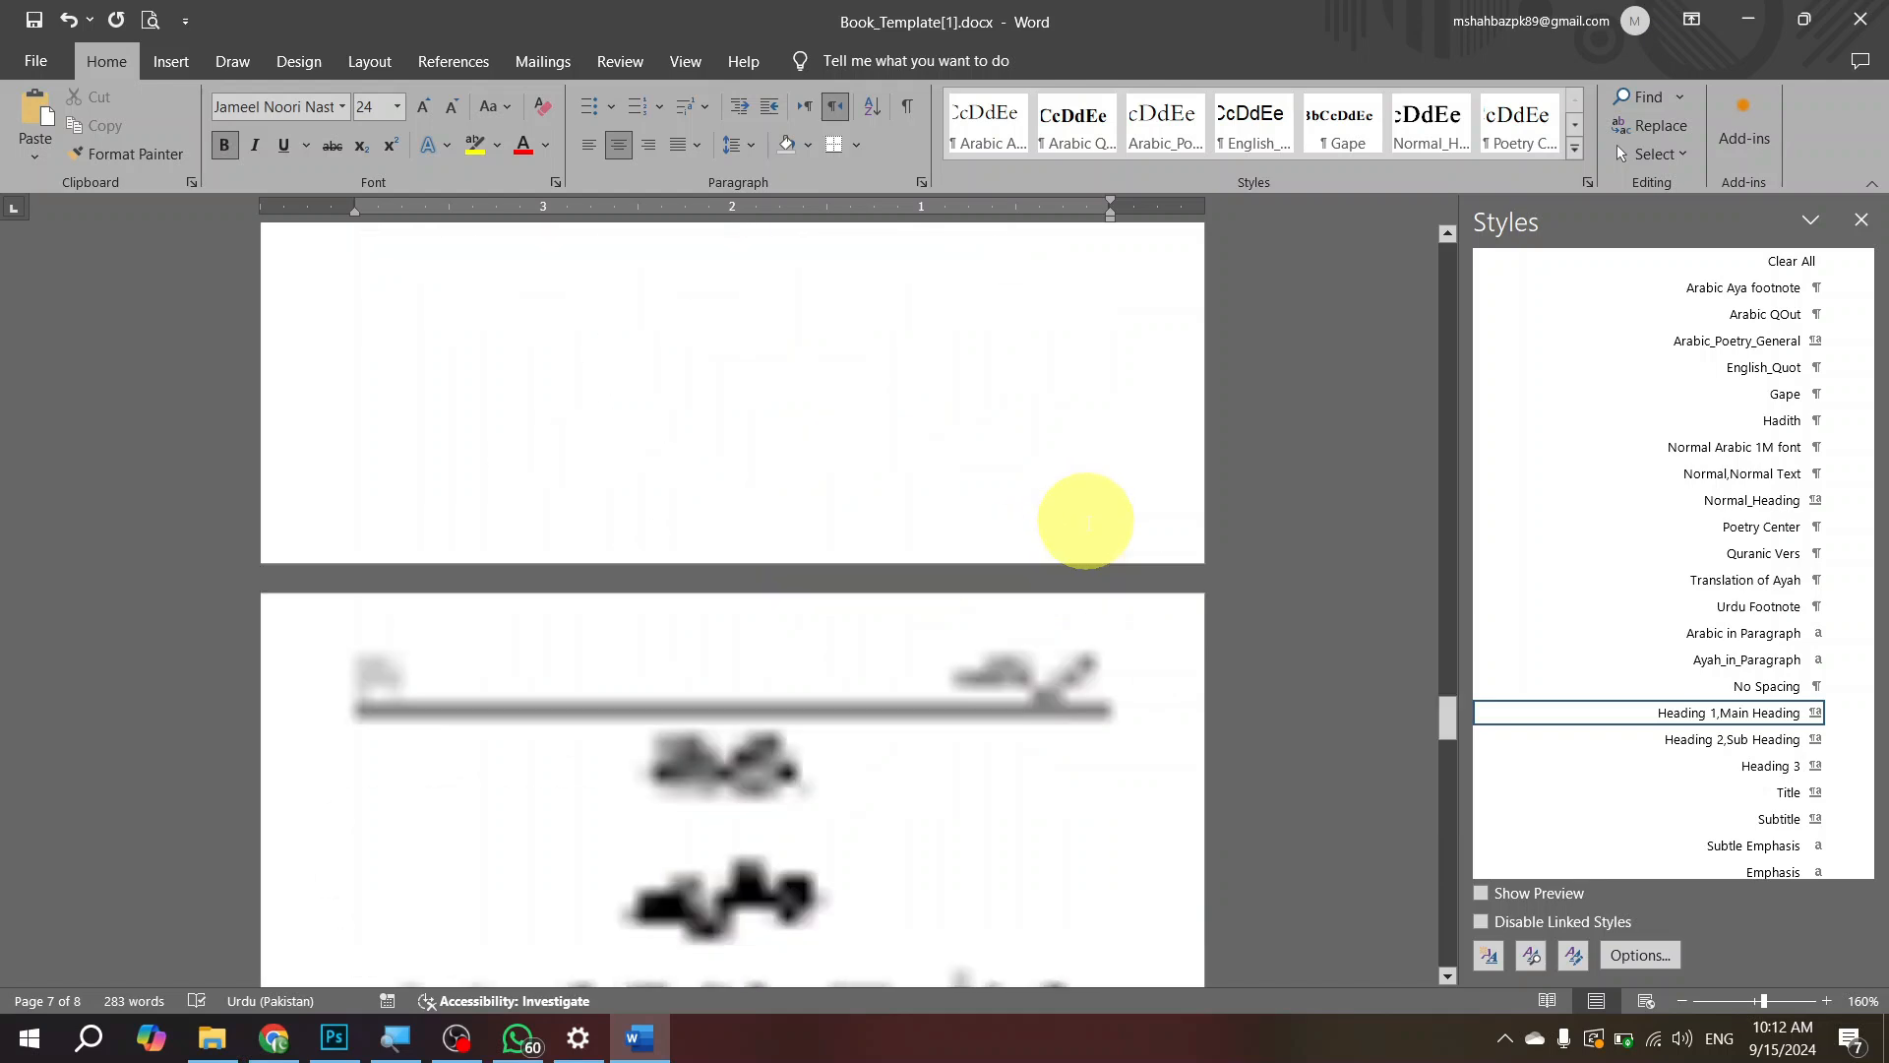
pyautogui.scroll(20, 996, 536)
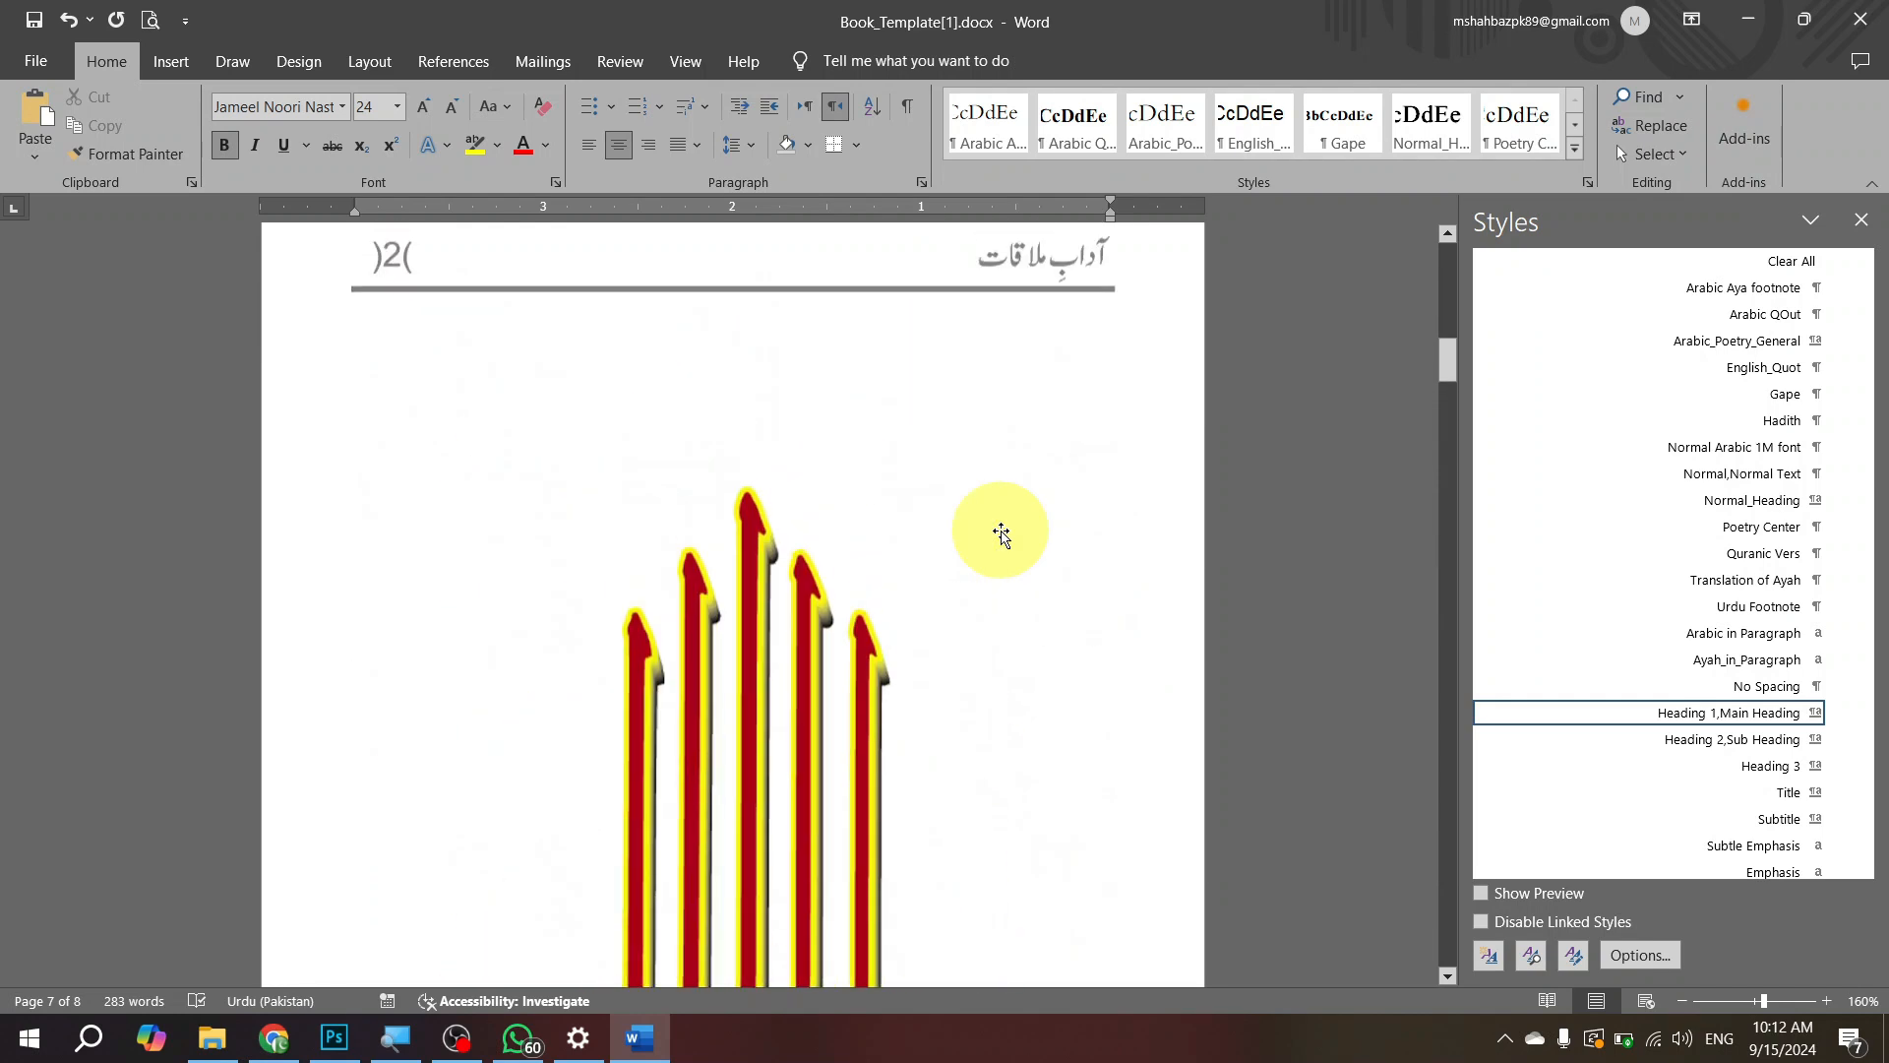
pyautogui.scroll(10, 1001, 521)
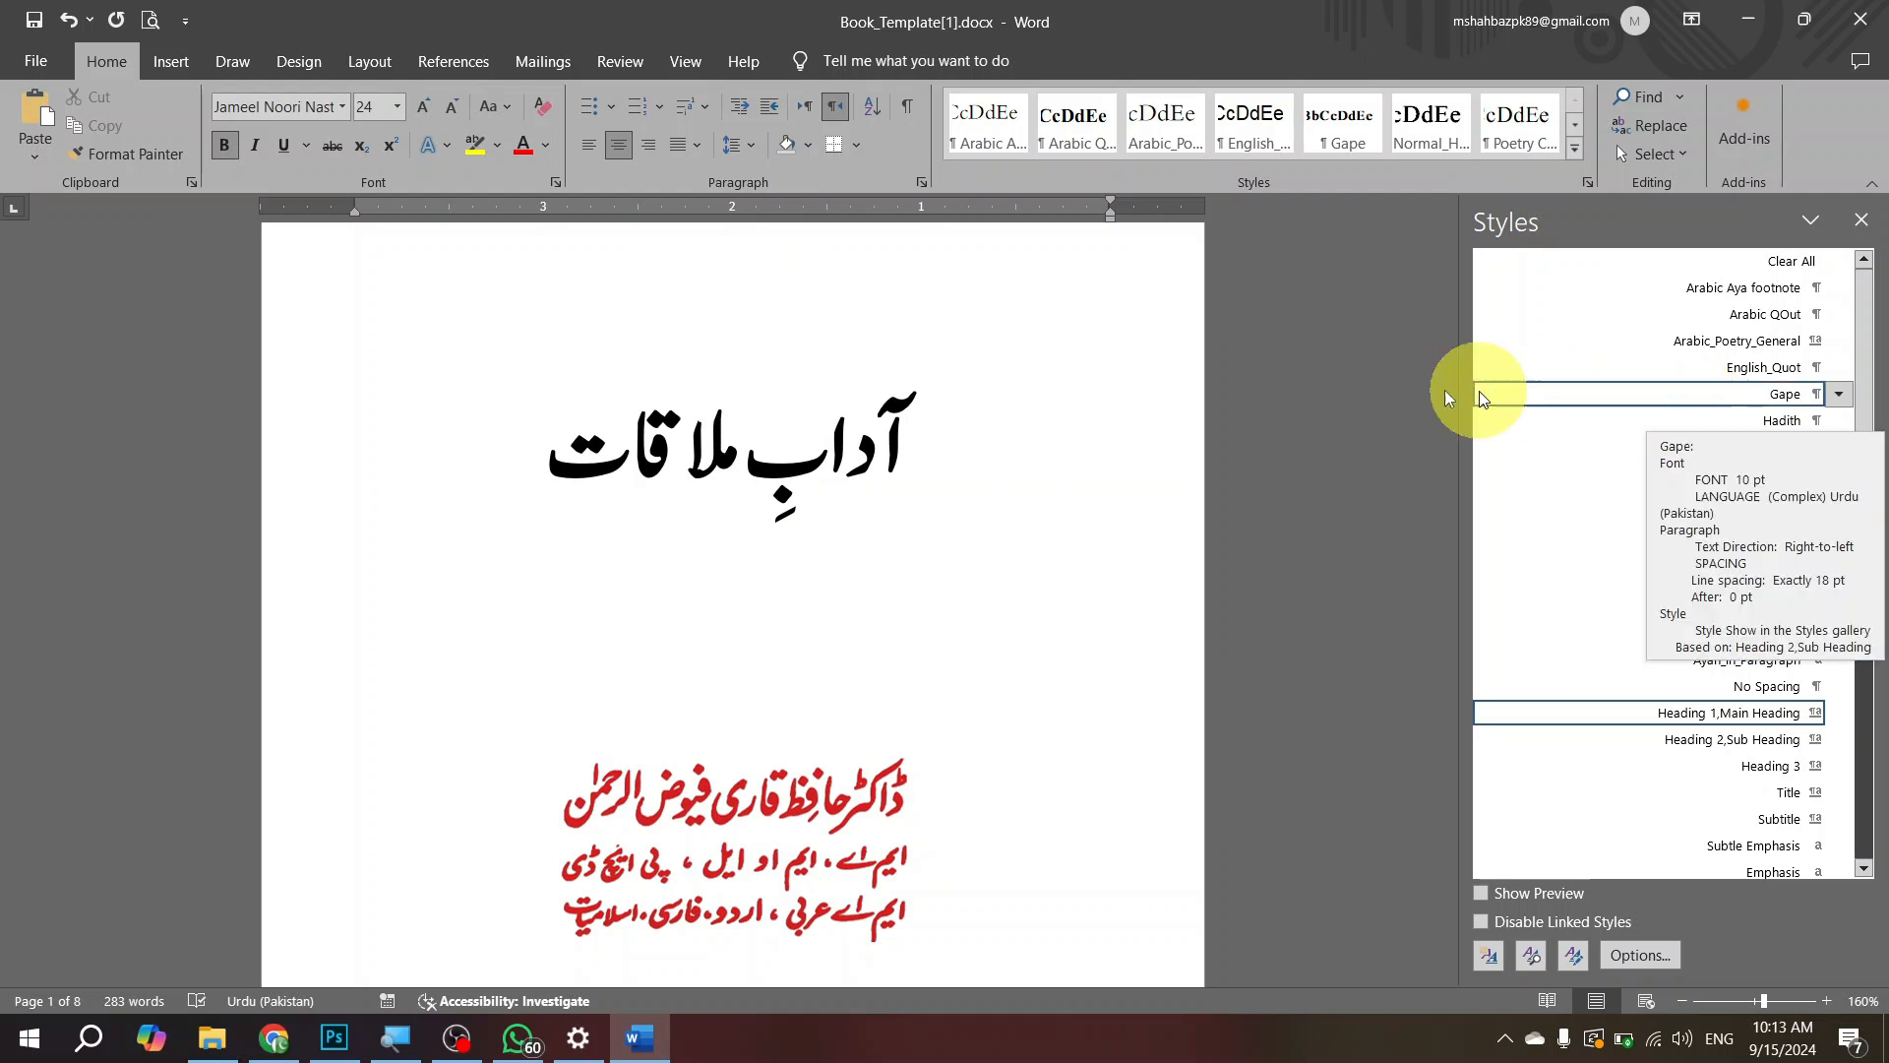
pyautogui.scroll(2, 1017, 453)
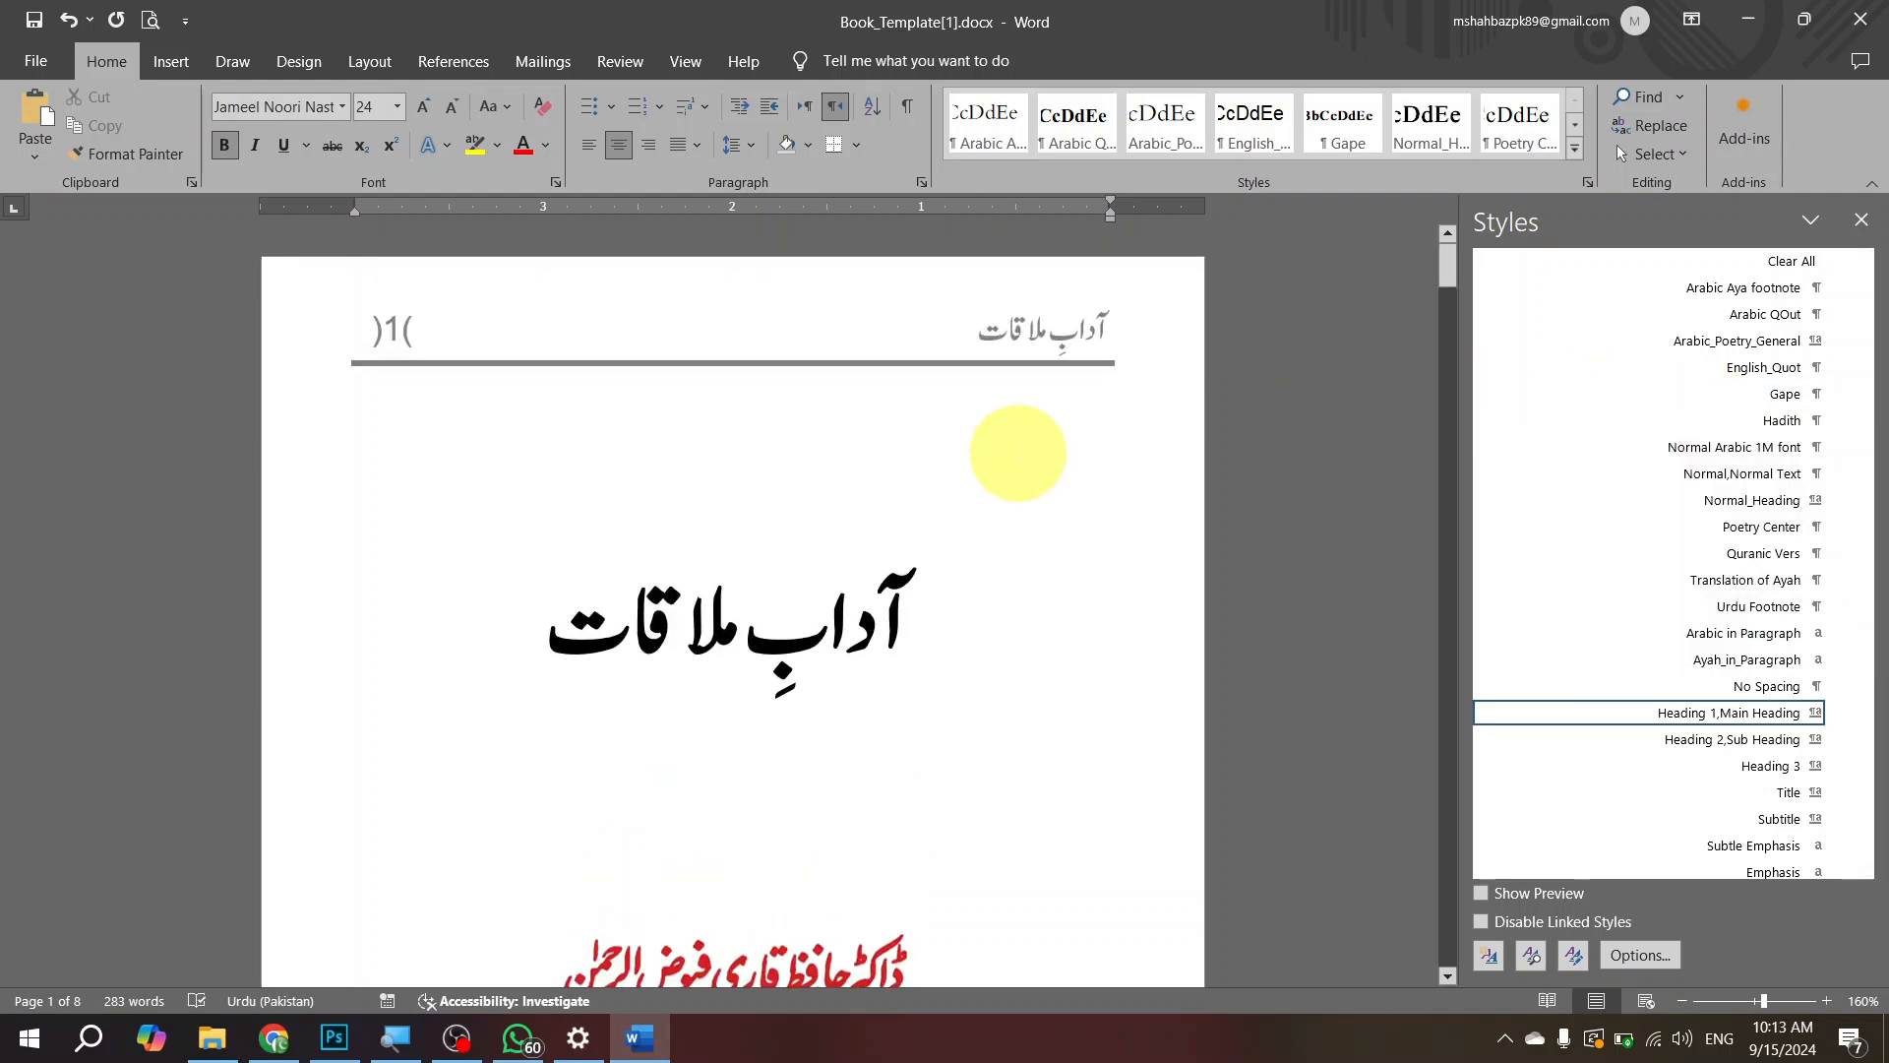